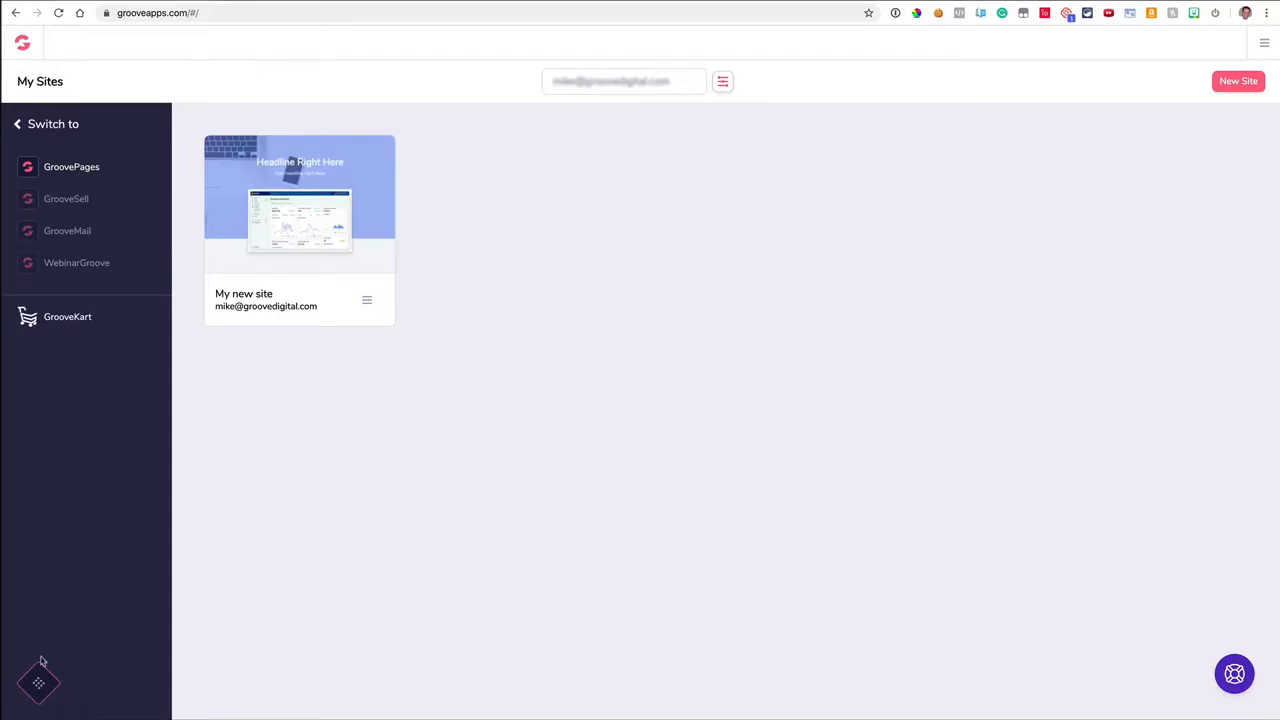
- Collapse the app switcher on the My Sites dashboard and look at the account menu's options
left_click(38, 683)
left_click(1261, 48)
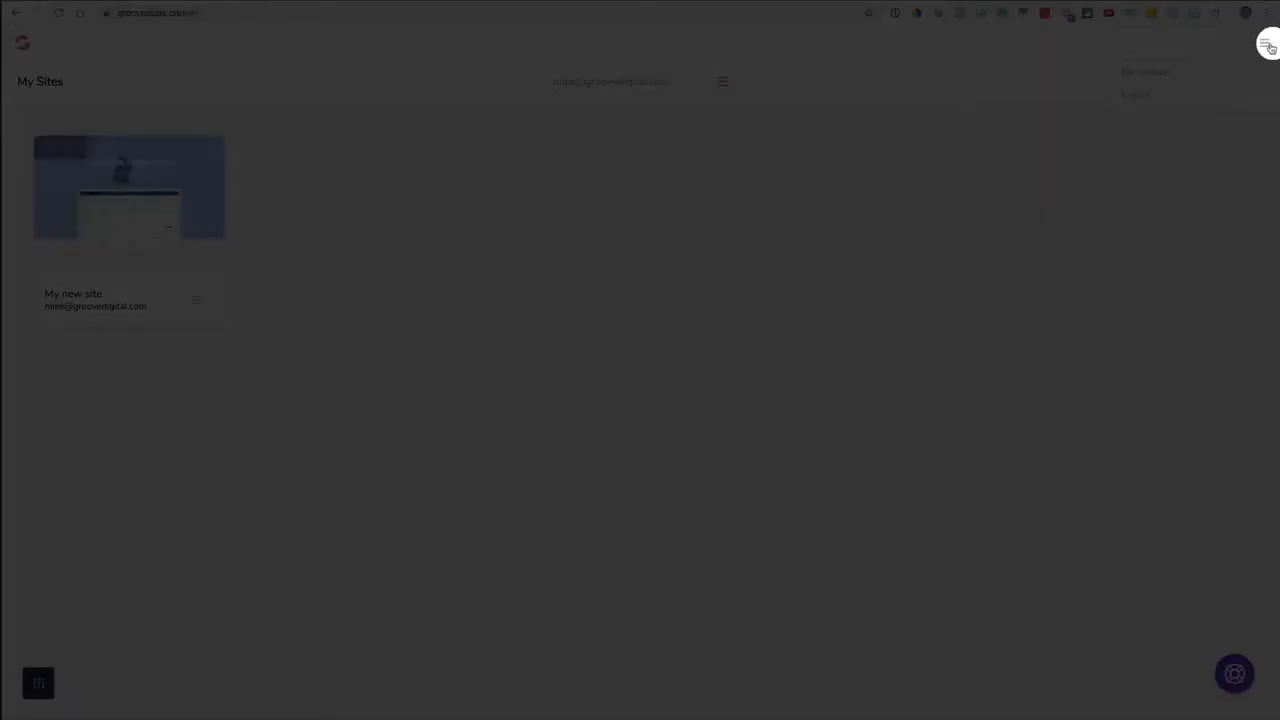
left_click(1264, 47)
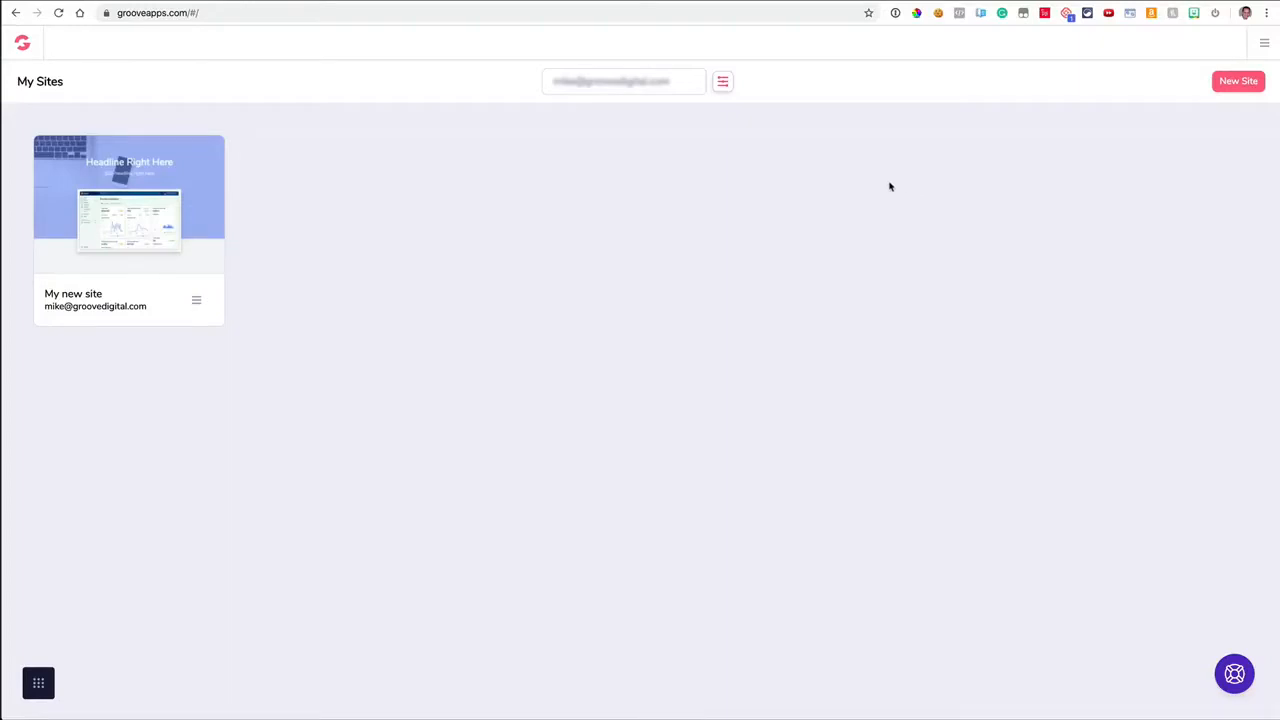
- Examine the site filters and the available Sort By options, leaving the sorting unset, and close the filters
left_click(722, 84)
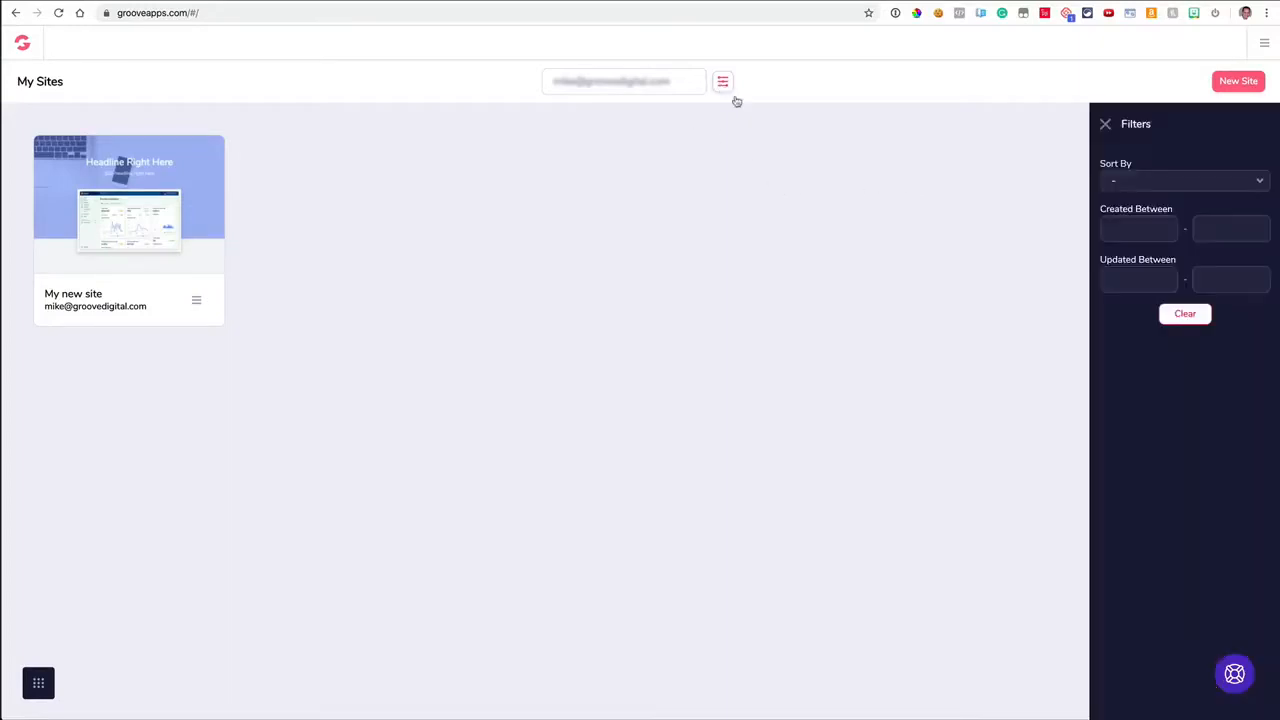
left_click(1127, 187)
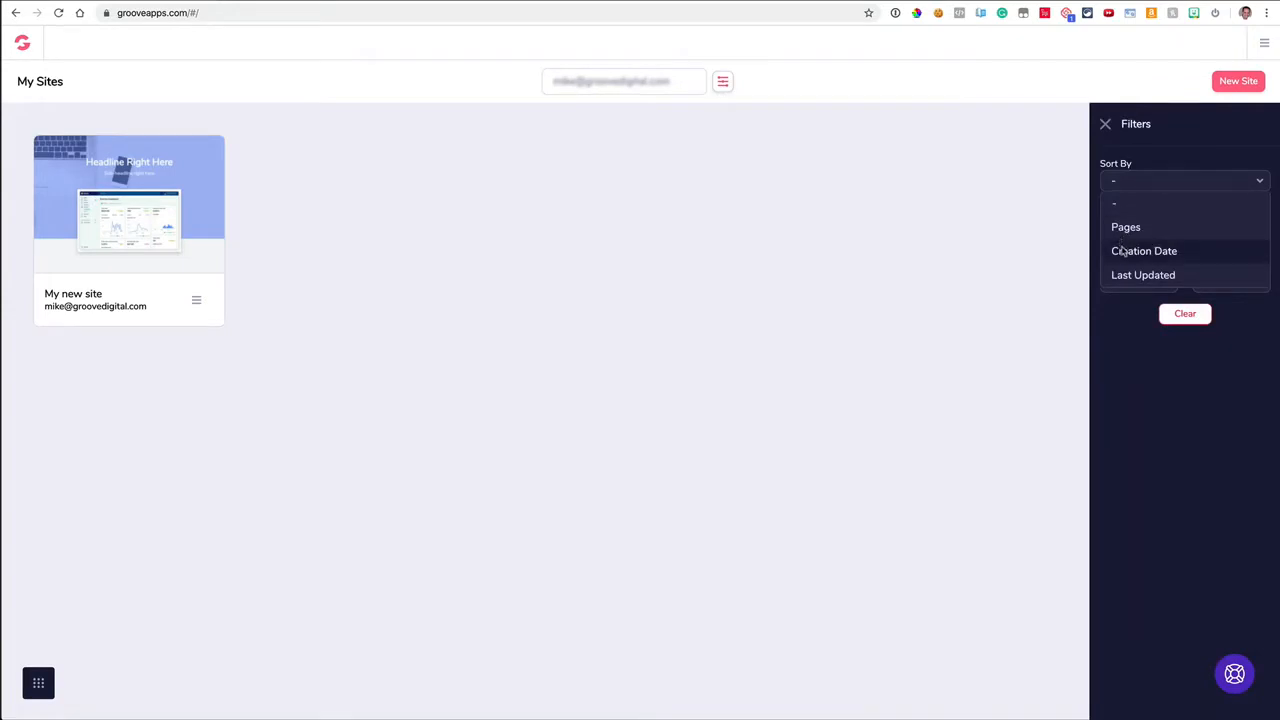
left_click(1122, 183)
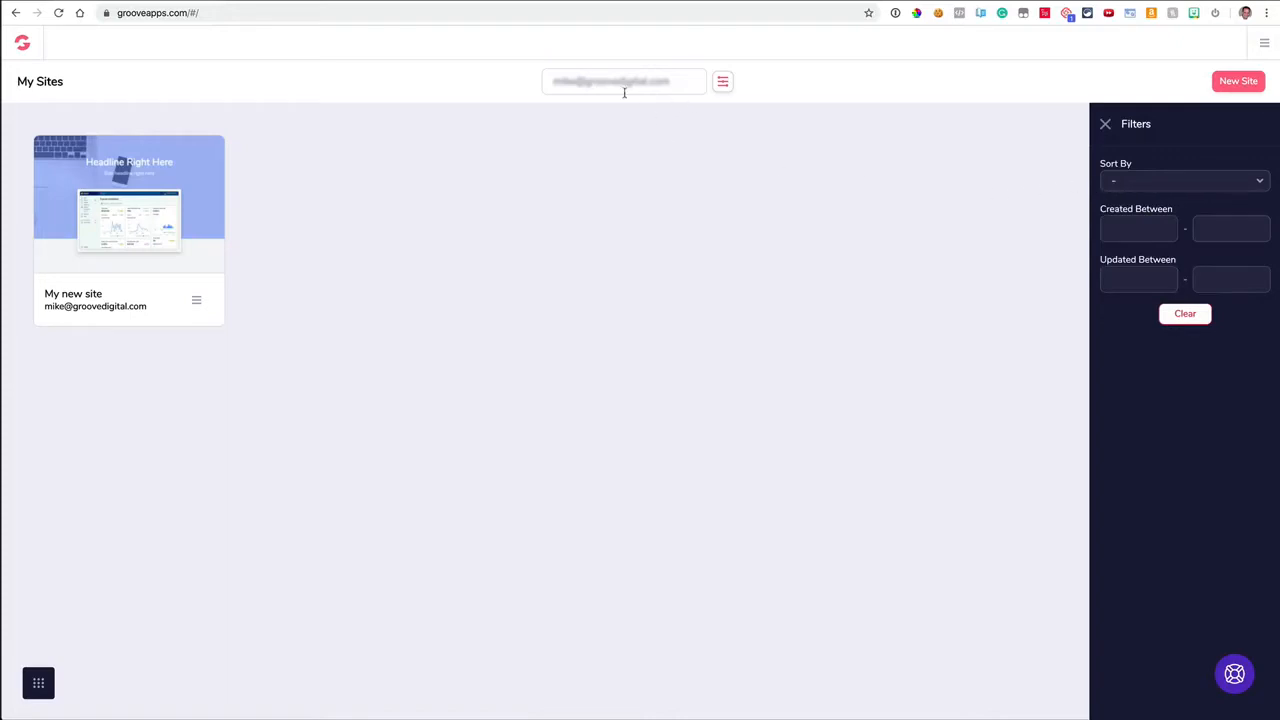
mouse_move(634, 92)
left_click(1102, 128)
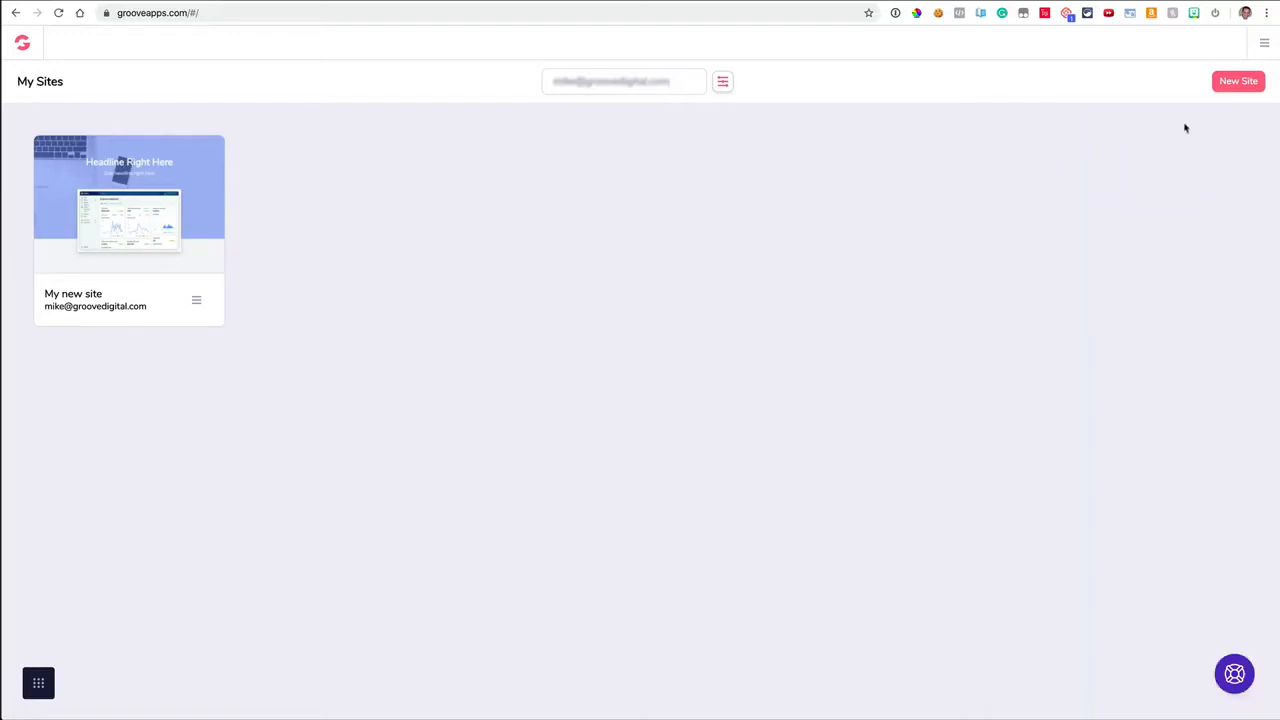
- Create a new site from scratch with the Blank Template and start building it
left_click(1239, 88)
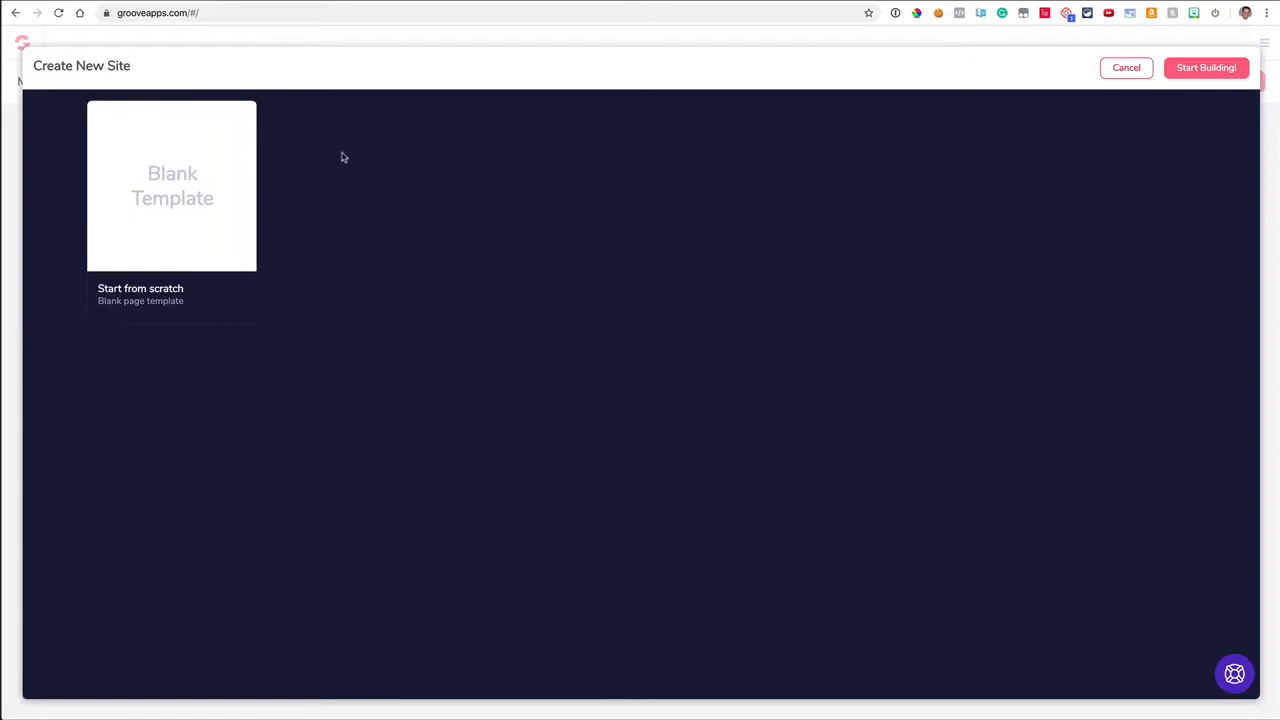
left_click(220, 194)
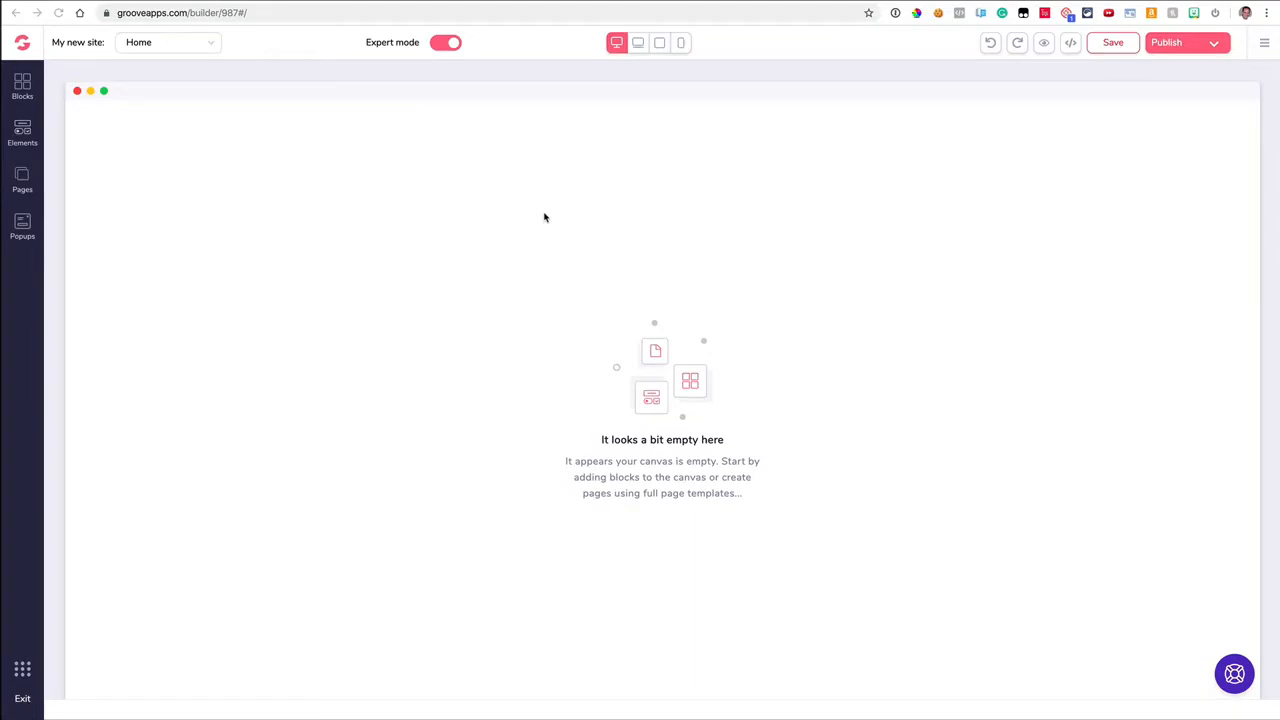
- Check the site's page list, keeping Home selected, and switch Expert mode off and back on
left_click(187, 48)
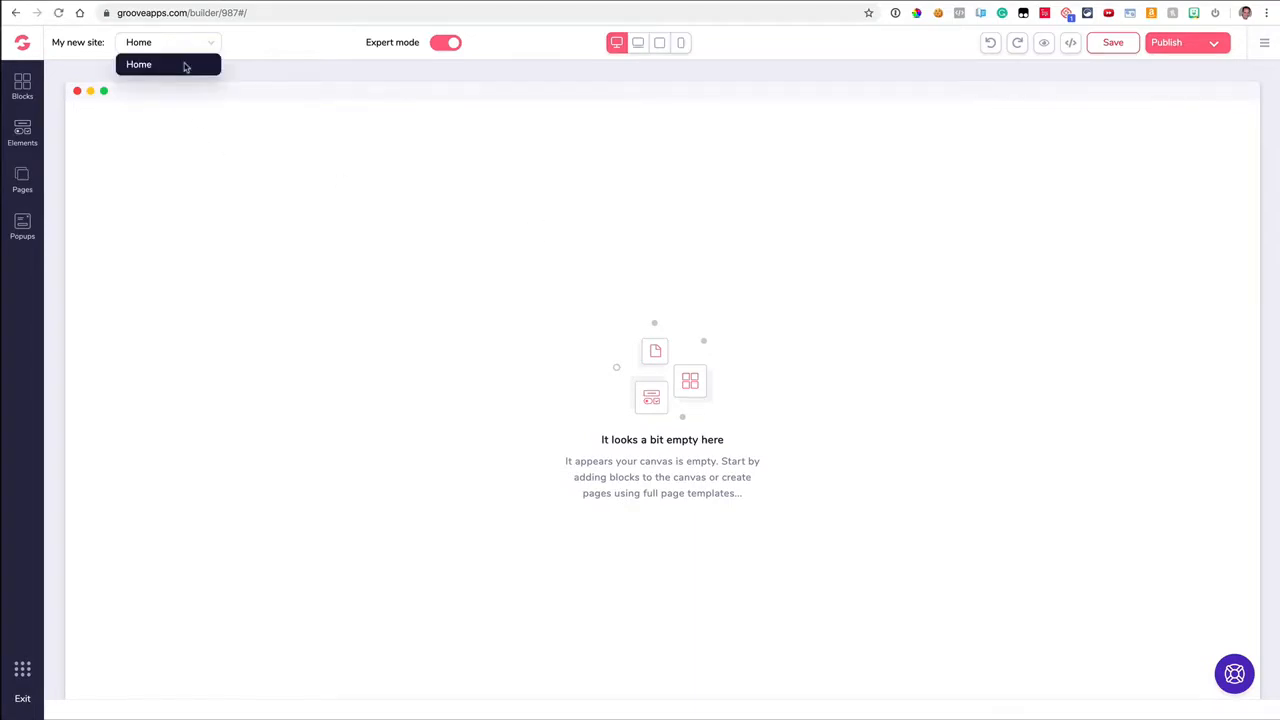
left_click(185, 66)
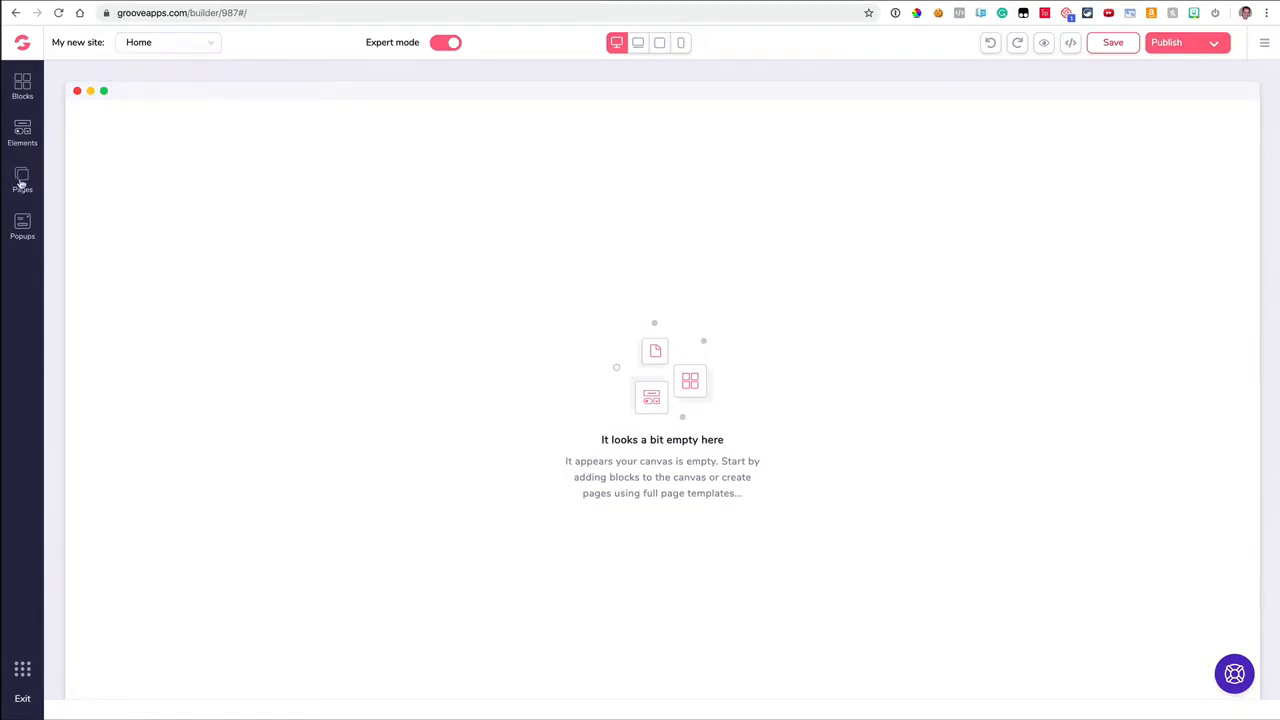
left_click(446, 46)
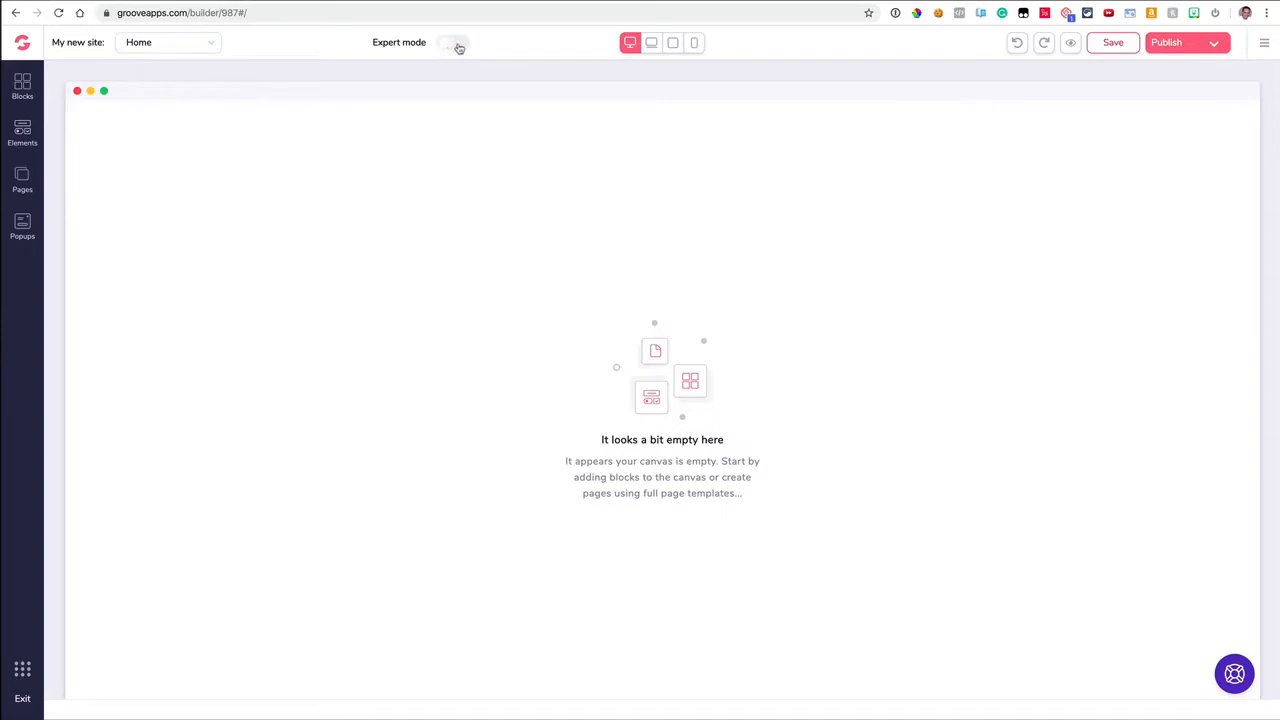
left_click(455, 45)
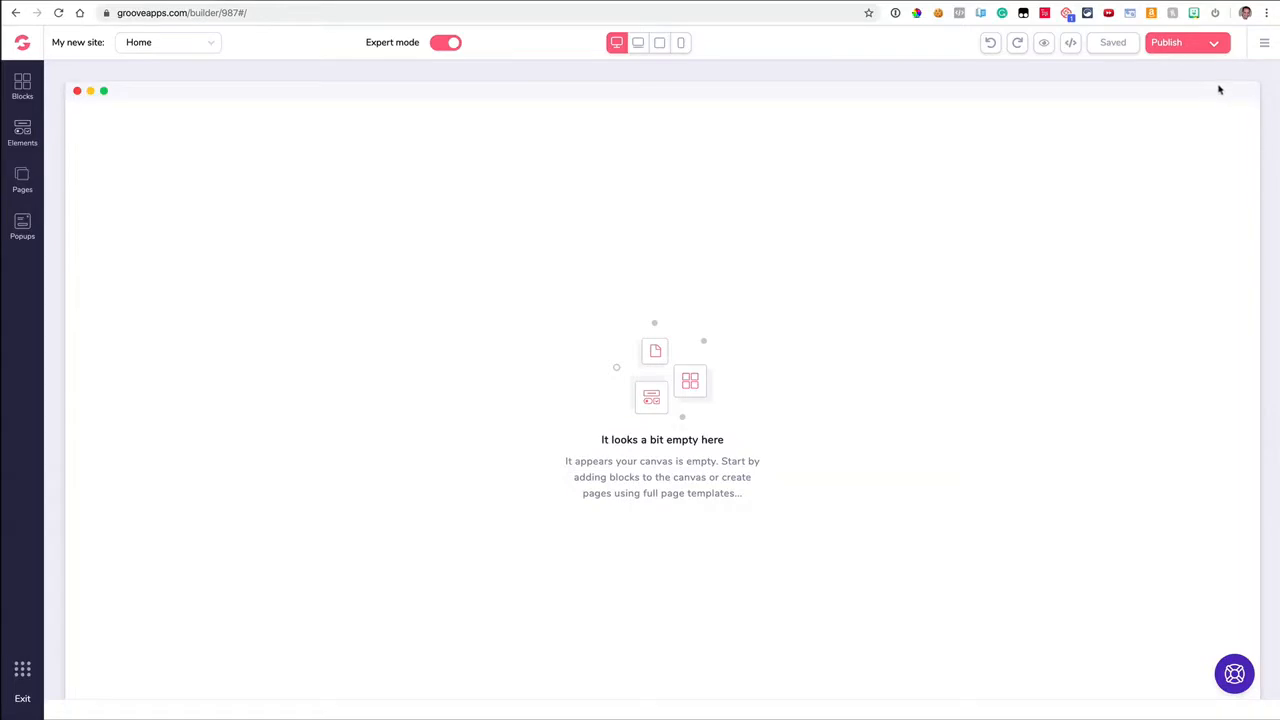
- Set the business or website name to "My Demo Site" in the site settings
left_click(1262, 48)
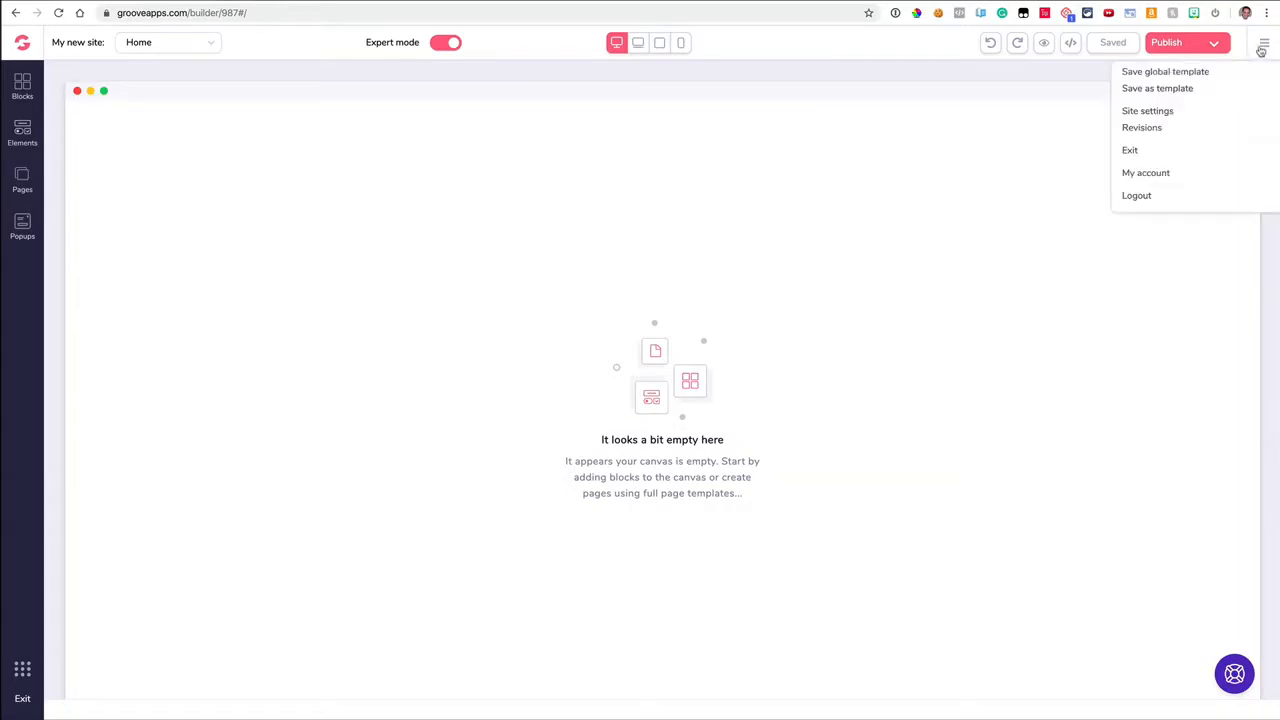
left_click(1159, 116)
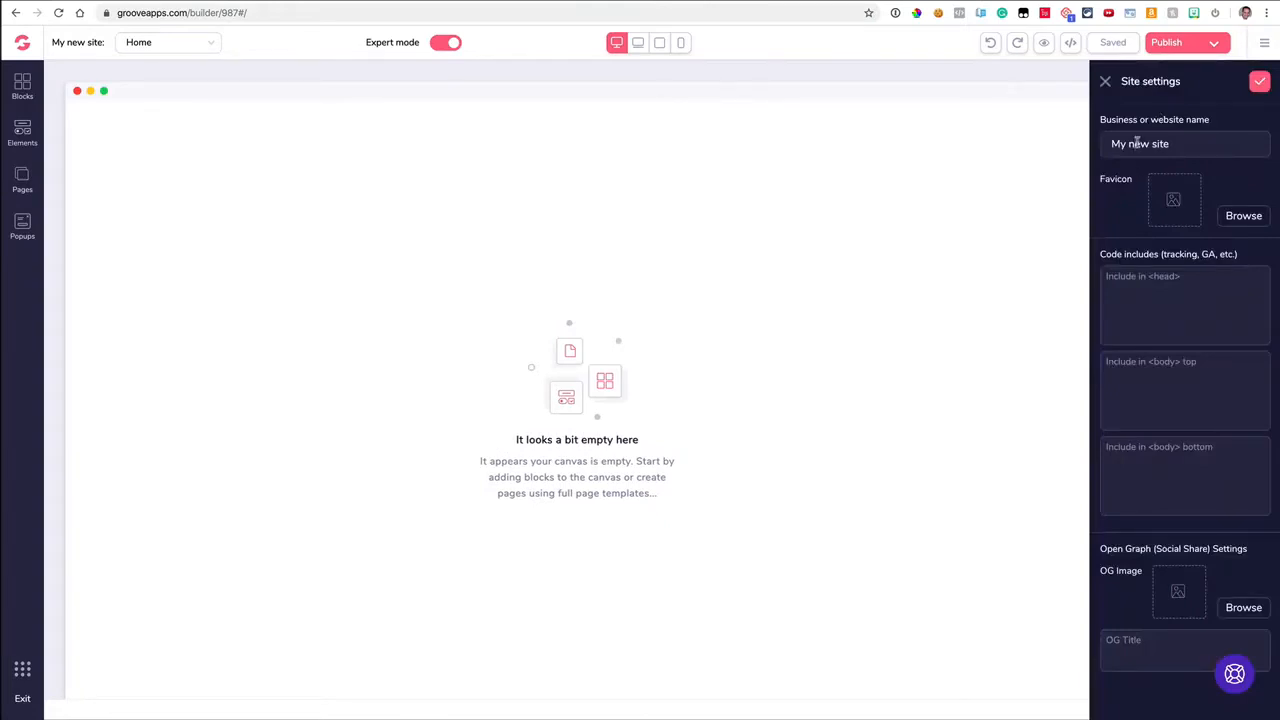
triple_click(1137, 143)
type("My Demo Site")
- Look over the code include fields for the head, body top and body bottom
mouse_move(726, 2)
left_click(1127, 282)
left_click(1139, 365)
left_click(1146, 462)
left_click(268, 0)
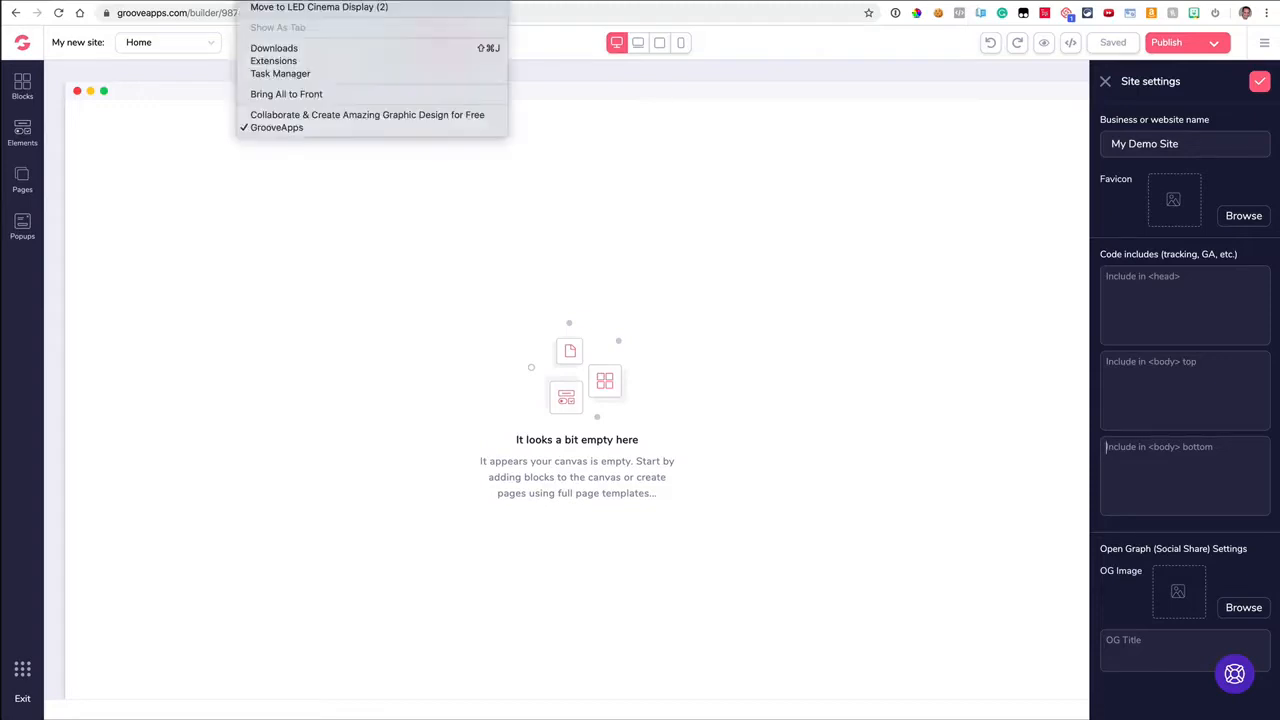
left_click(285, 115)
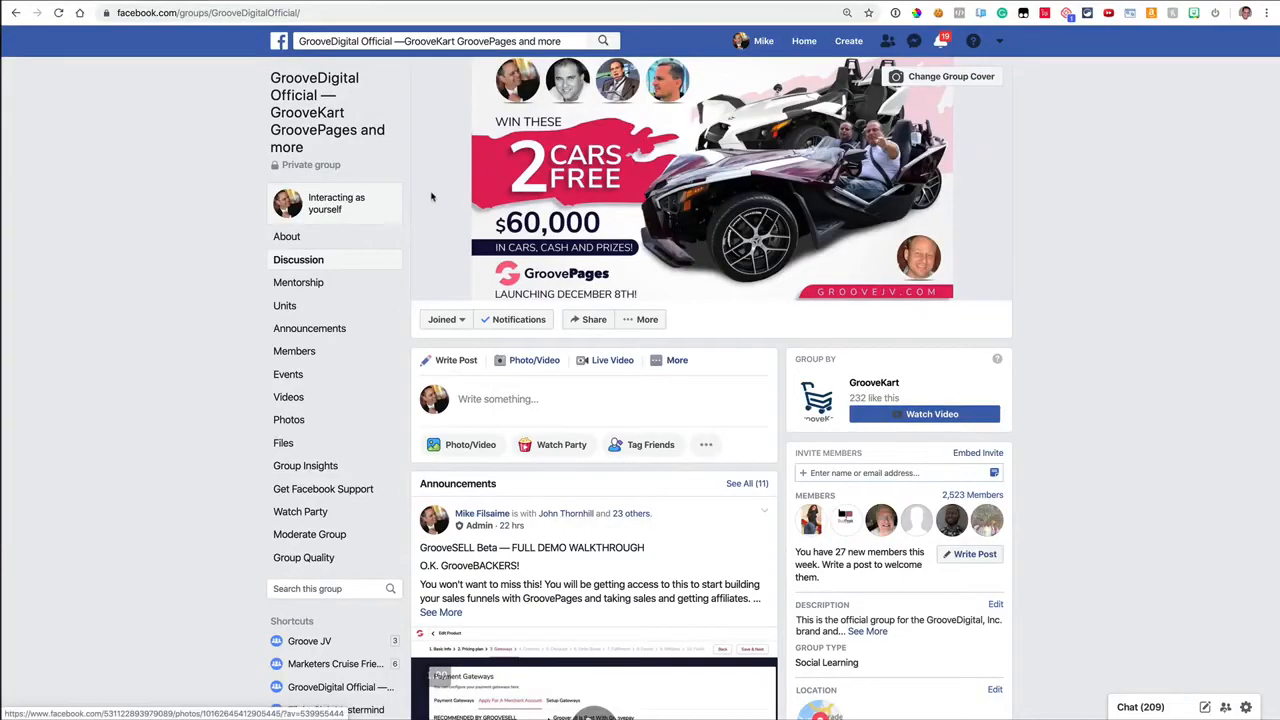
scroll(480, 300, "down", 2)
left_click(500, 191)
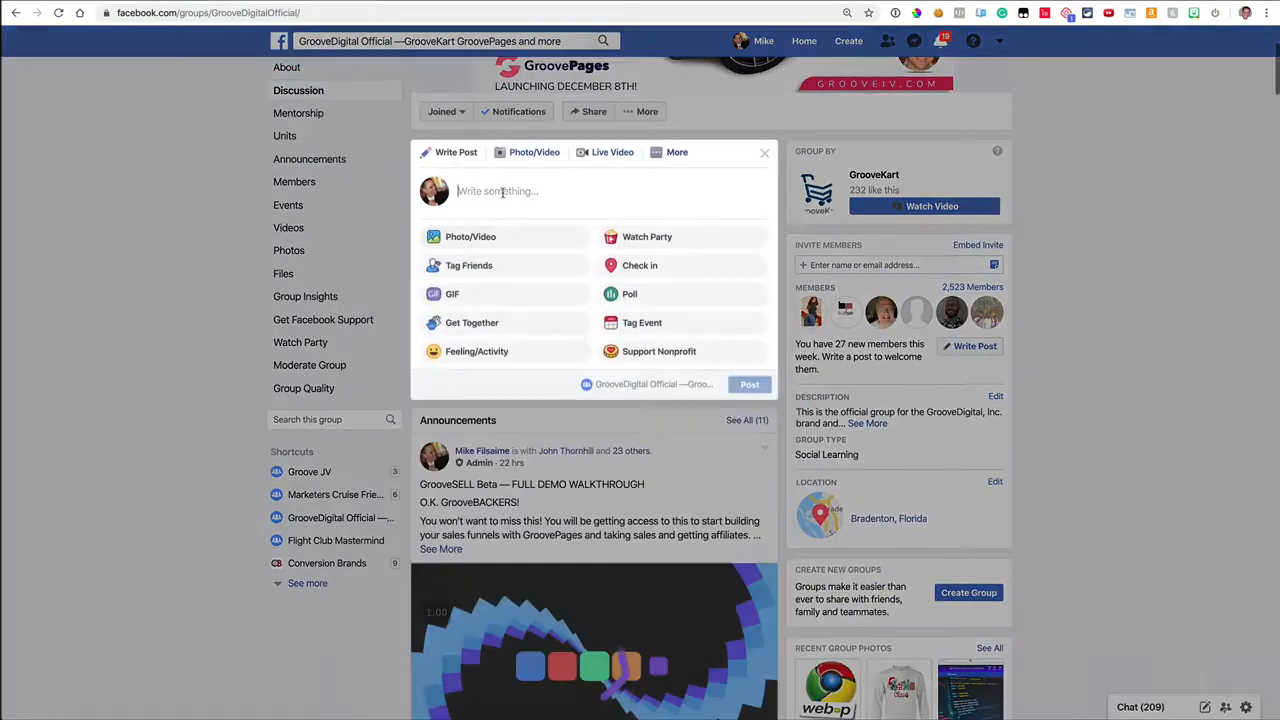
type("https://www.canva.com/")
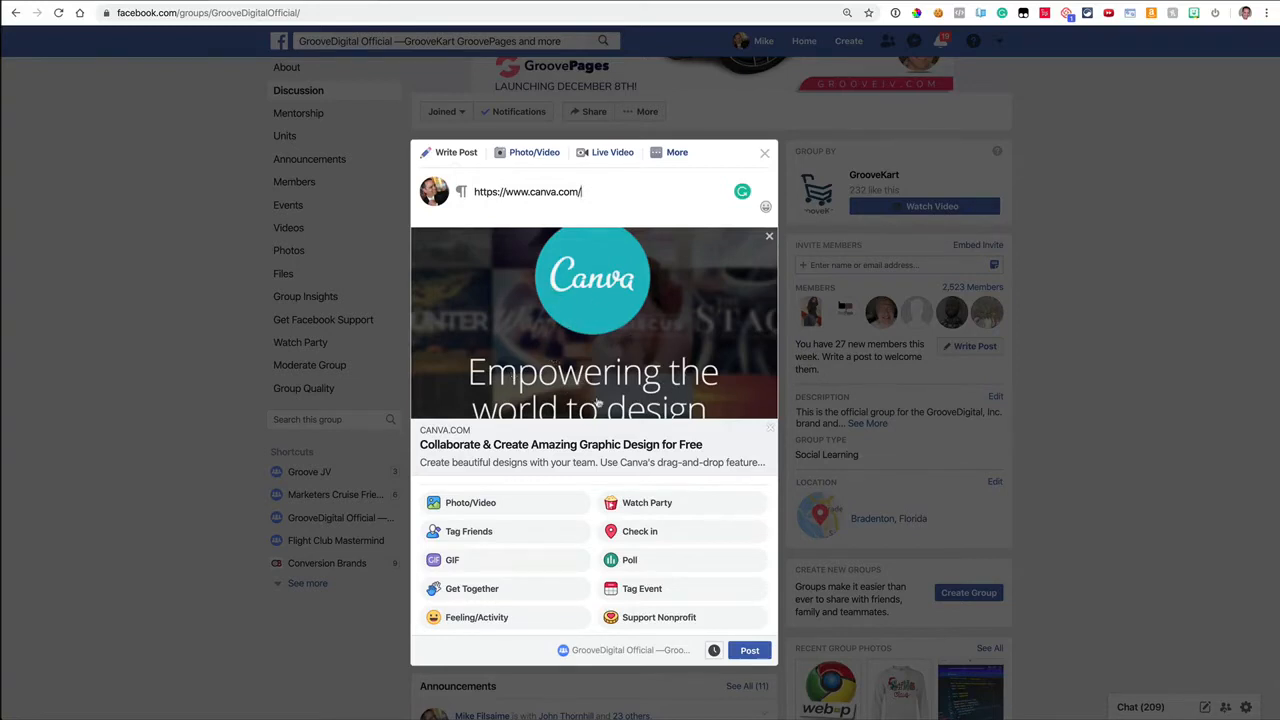
scroll(612, 362, "down", 2)
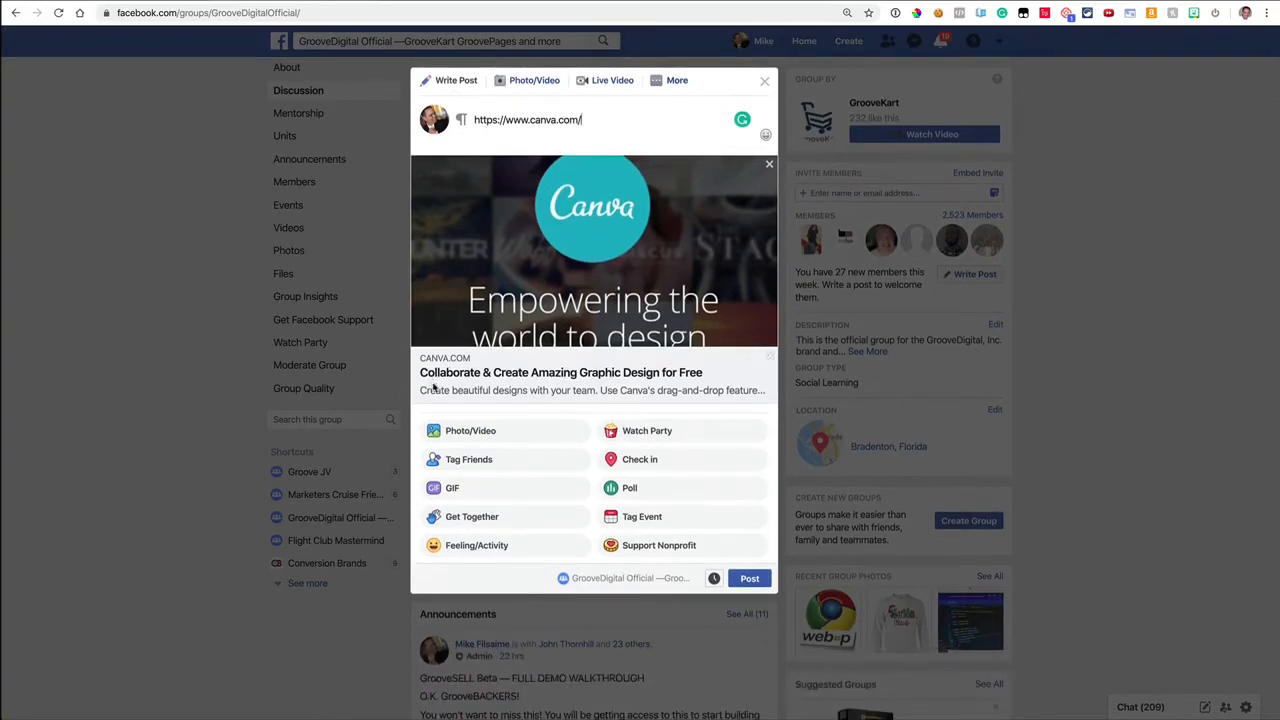
- Examine the description and link in the Canva share preview, and close the draft post without publishing
left_click_drag(433, 391, 726, 393)
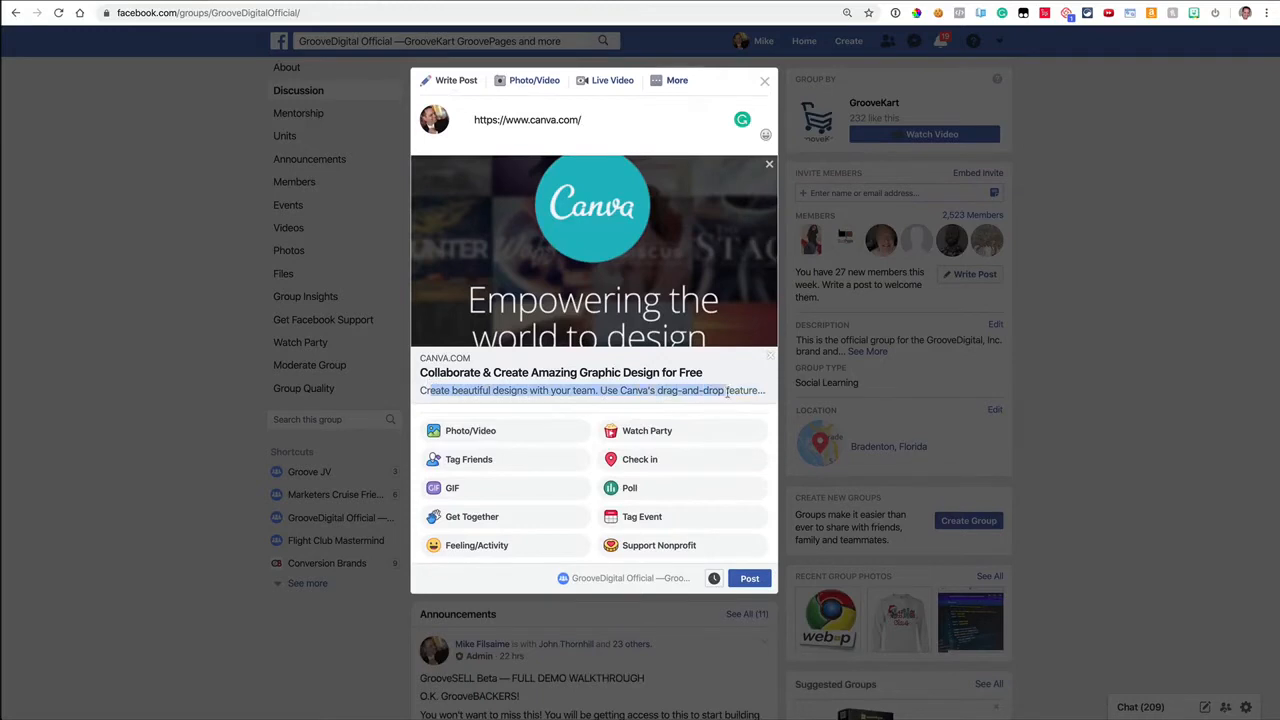
left_click(718, 392)
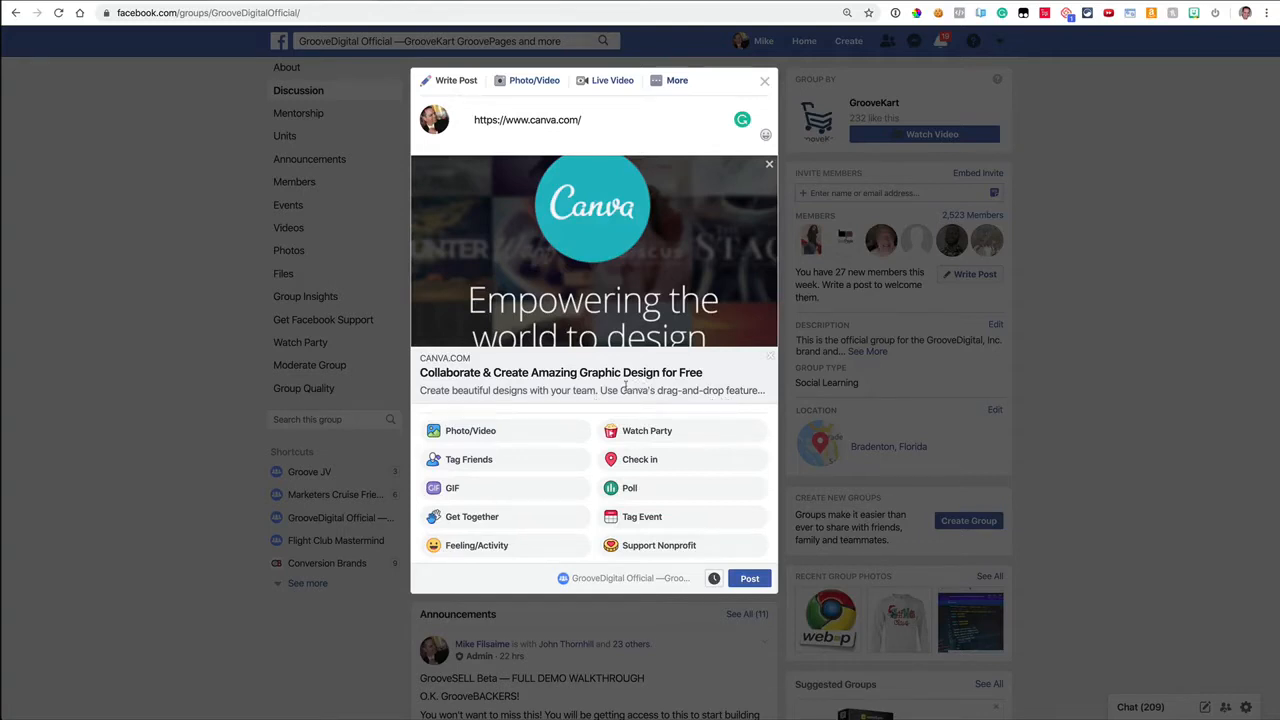
scroll(625, 388, "up", 1)
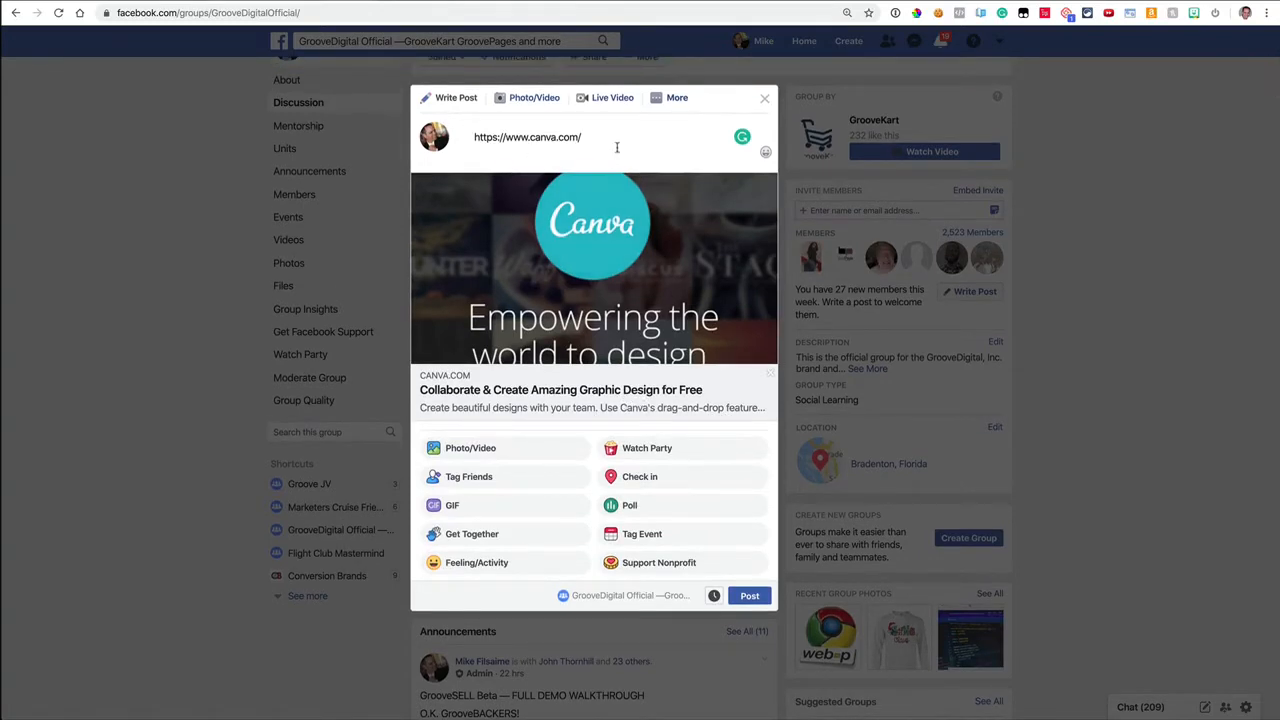
left_click_drag(598, 143, 474, 140)
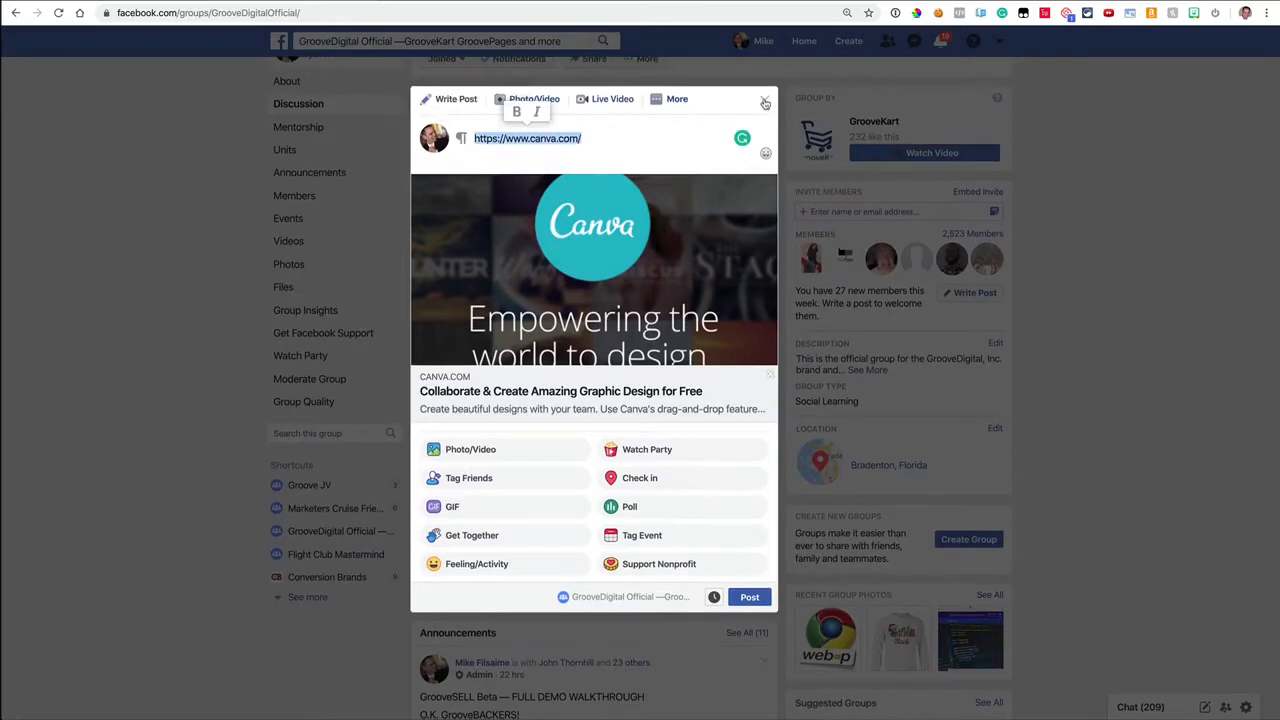
scroll(766, 108, "up", 1)
left_click(764, 112)
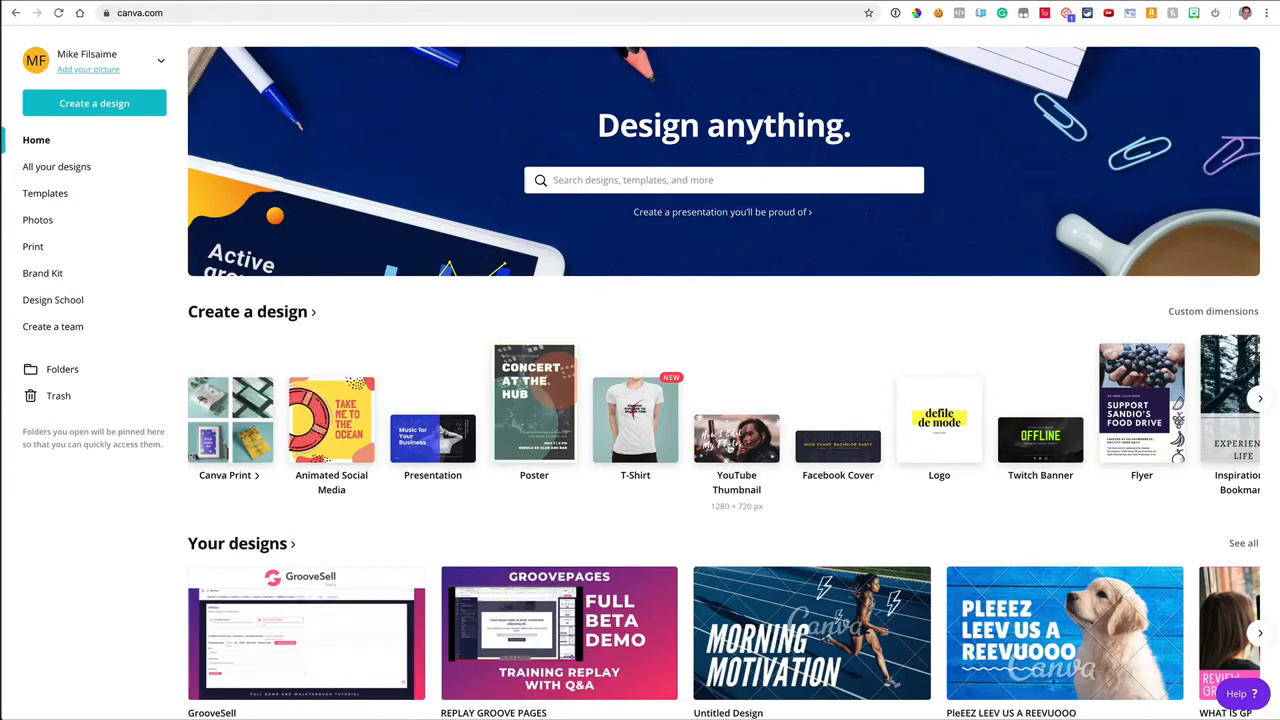
- Start a YouTube Thumbnail design in Canva and try the "How to Train Your Puppy" and "Safari" templates
left_click(729, 440)
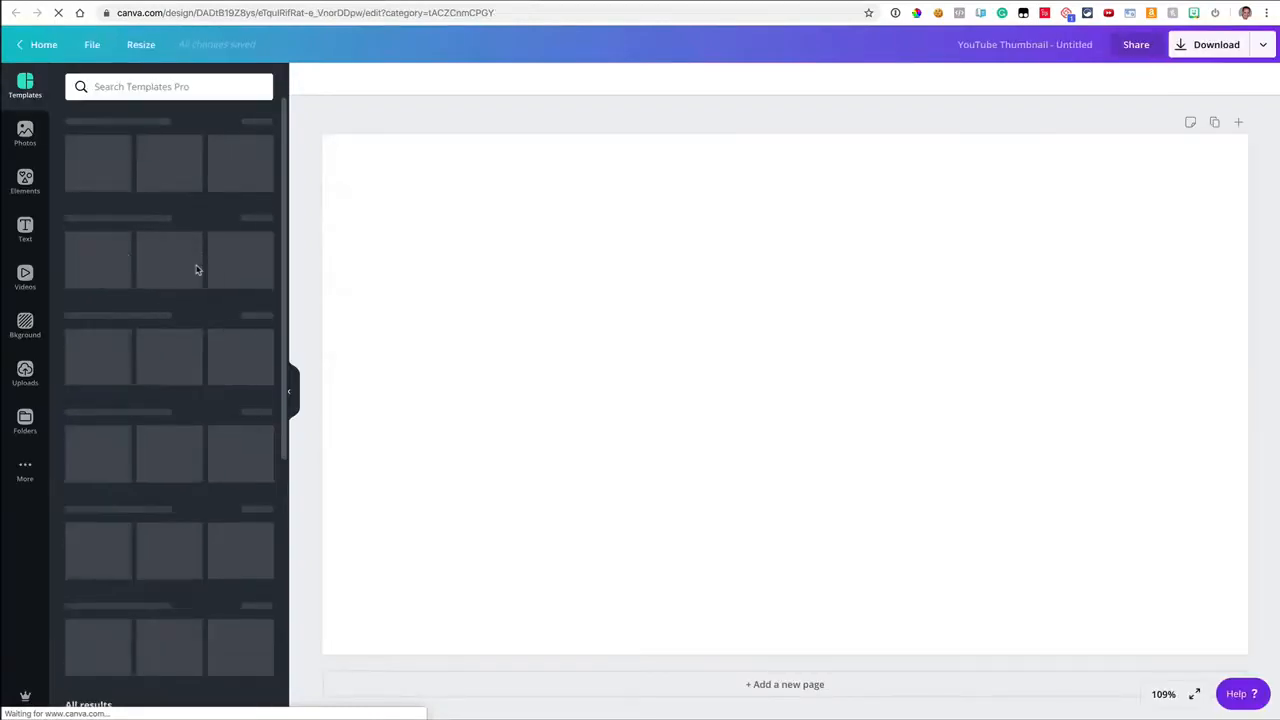
scroll(193, 268, "down", 5)
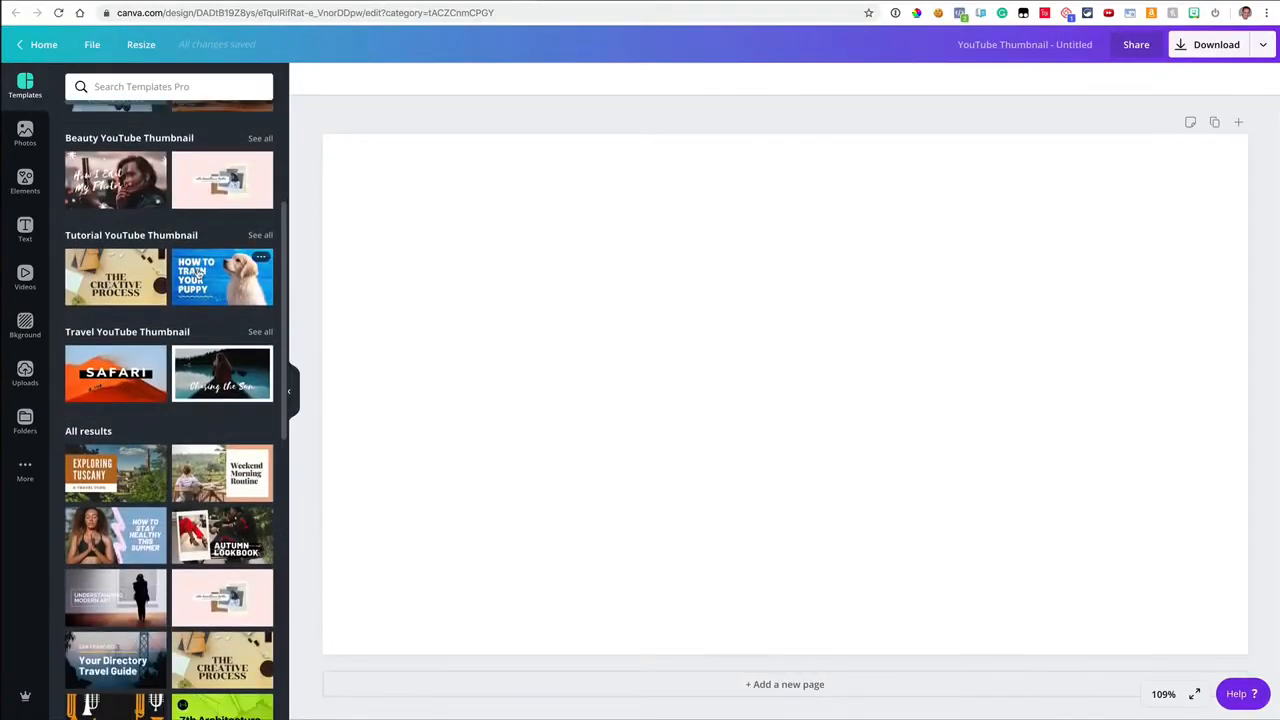
left_click(198, 276)
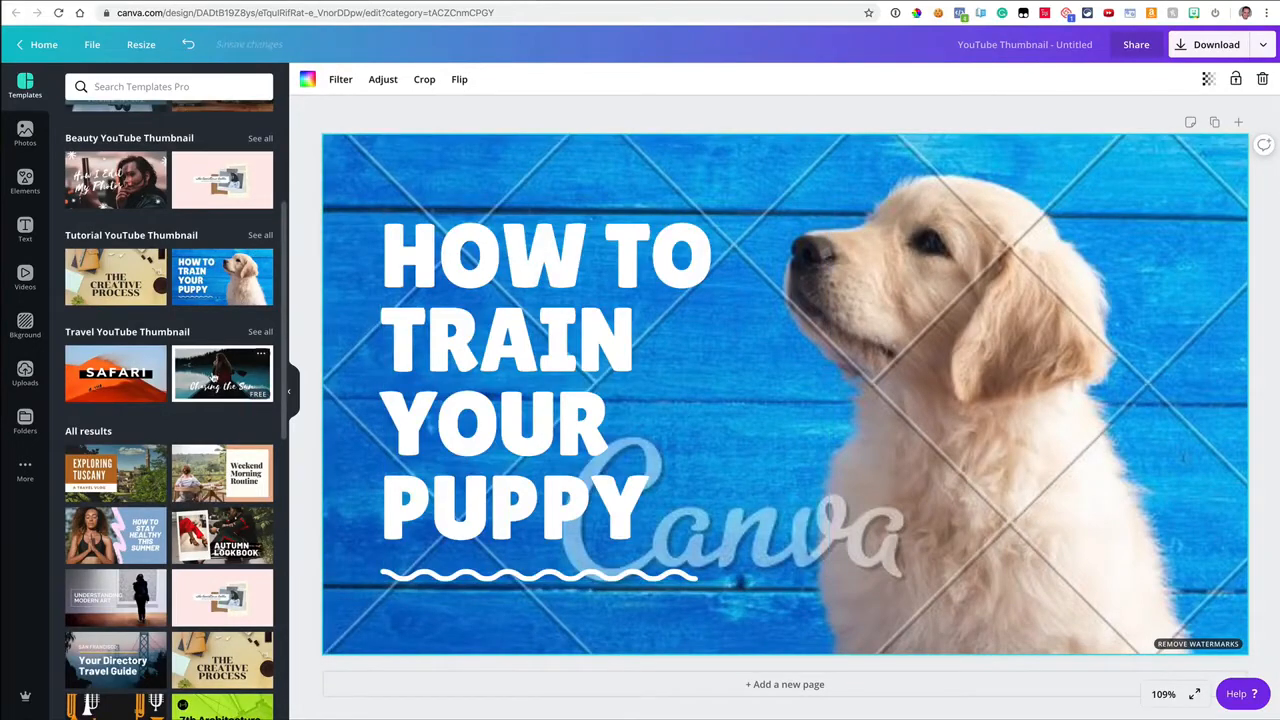
left_click(122, 381)
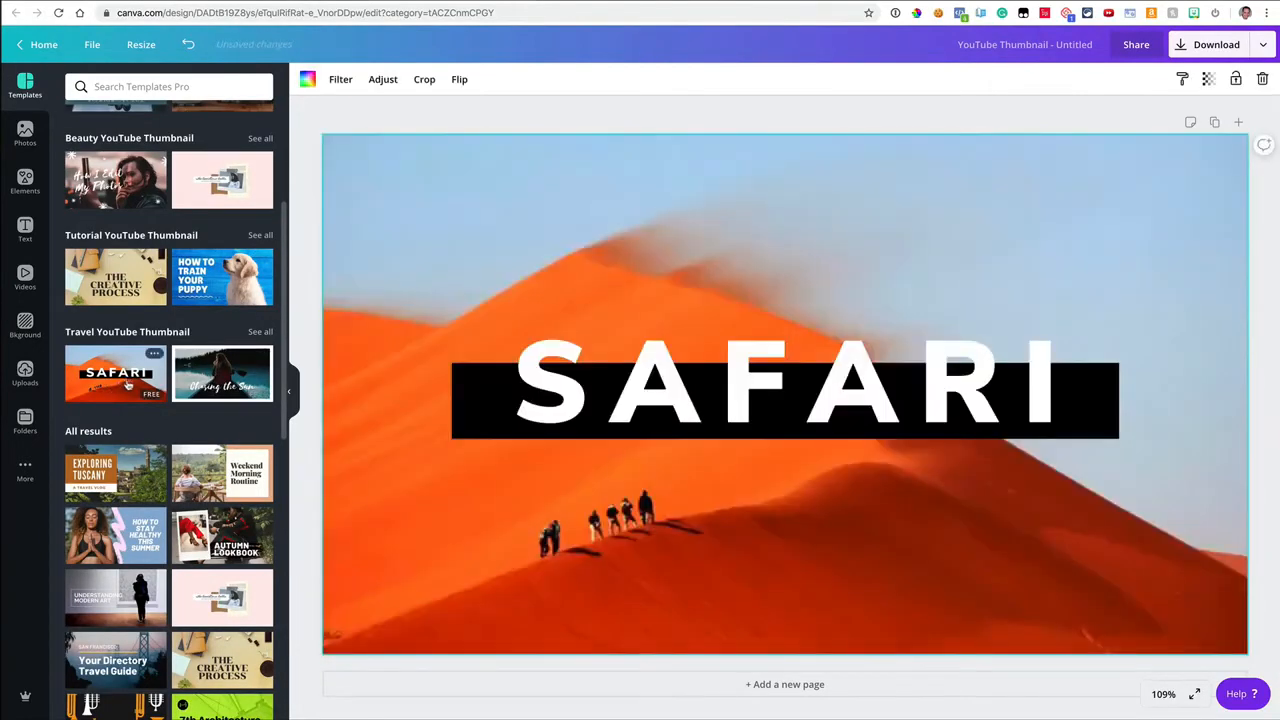
- Apply the recently used "The Body Builder's Diet" template to the thumbnail and download the design as a PNG
scroll(156, 228, "up", 3)
scroll(156, 228, "up", 2)
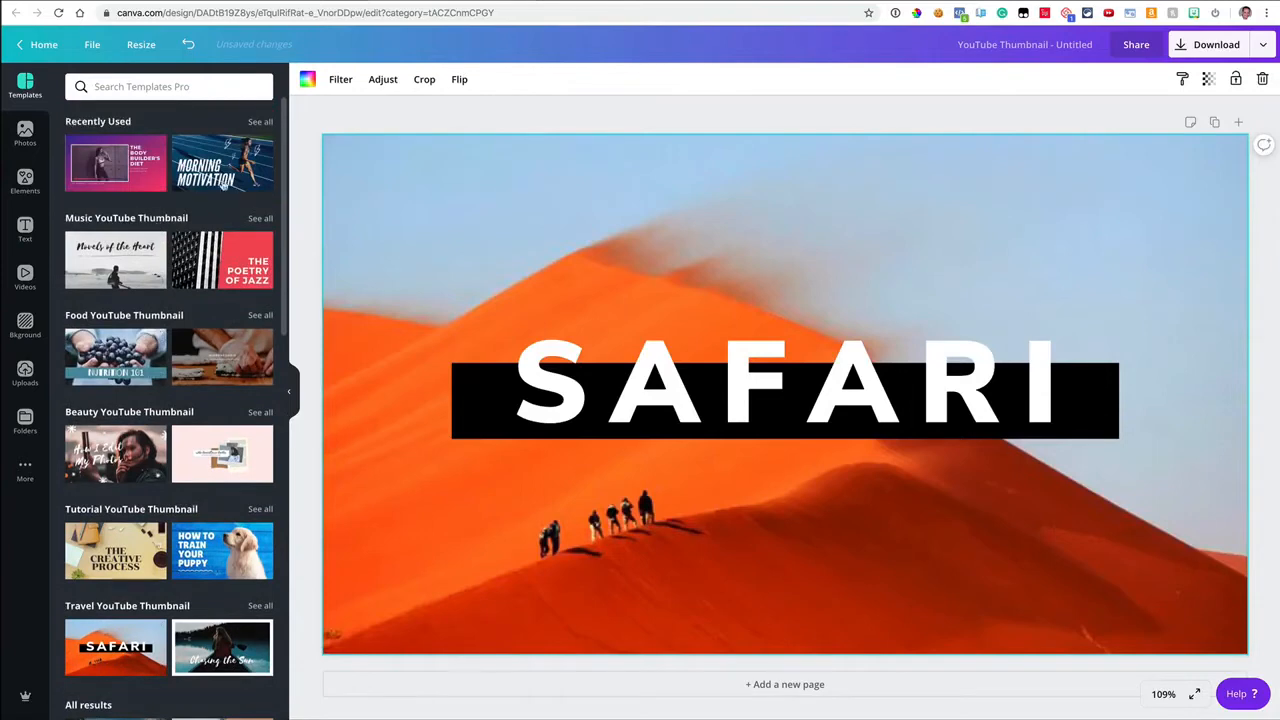
left_click(122, 178)
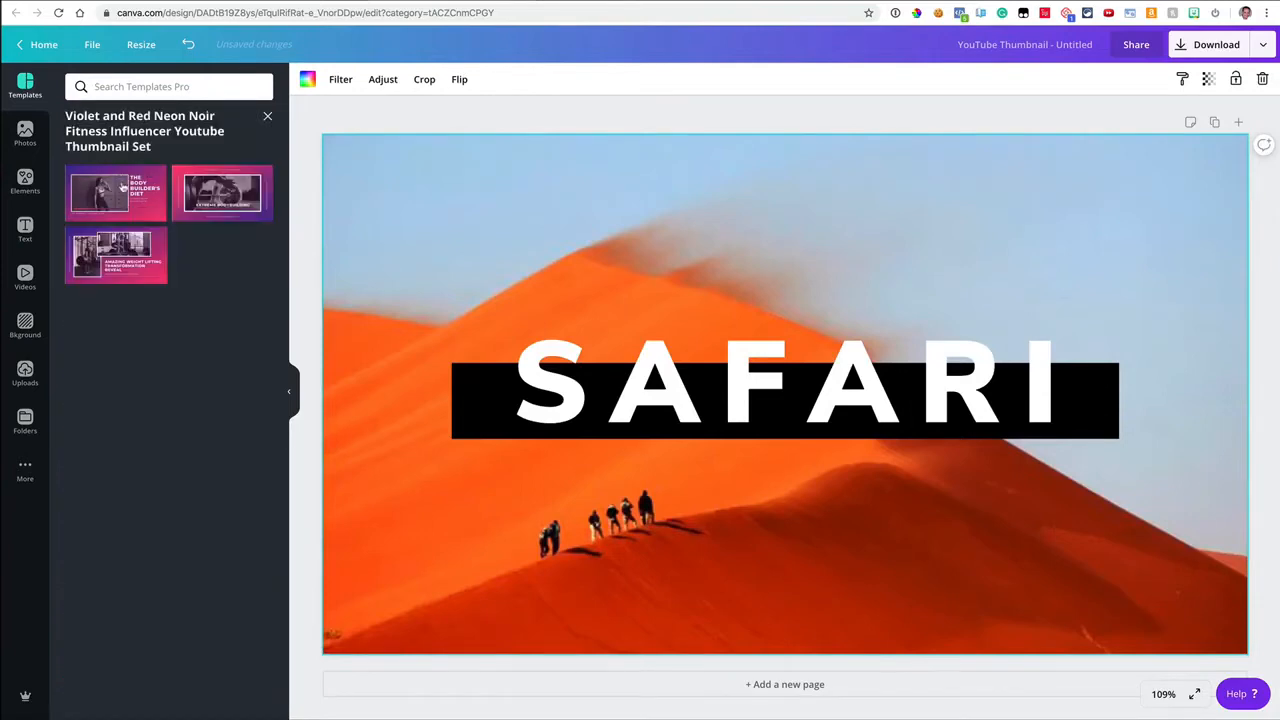
left_click(121, 192)
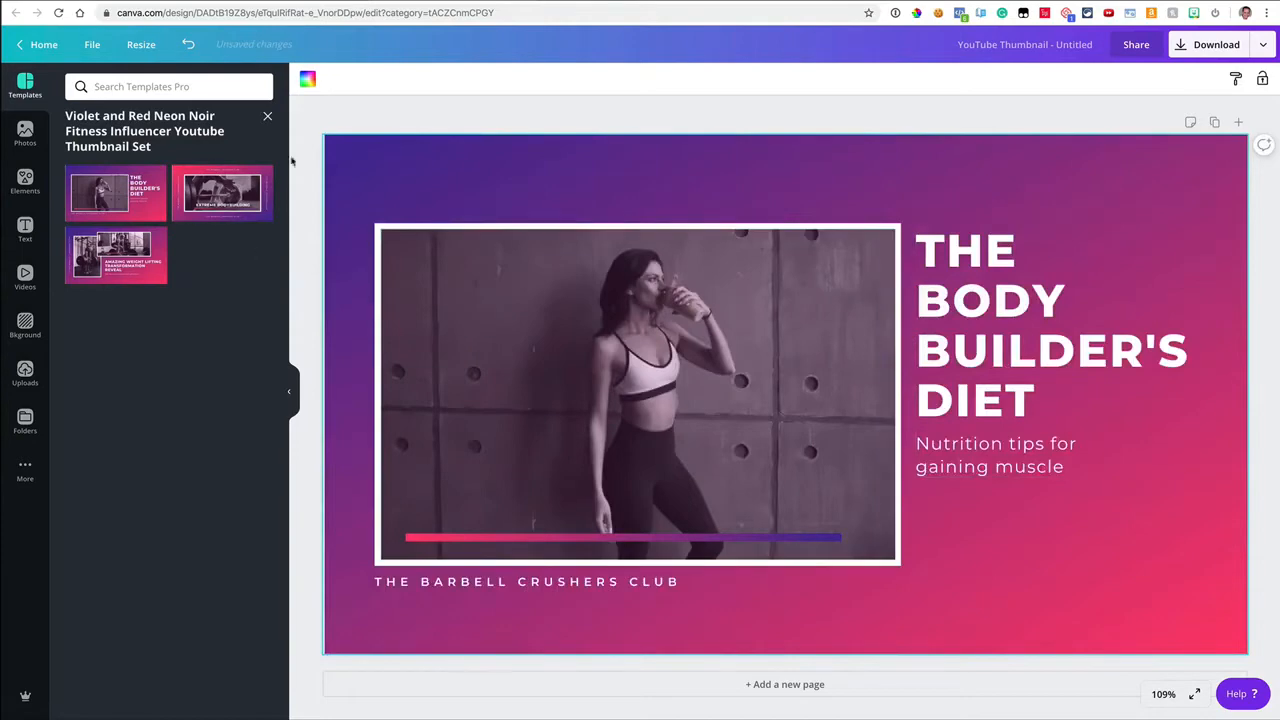
left_click(1205, 46)
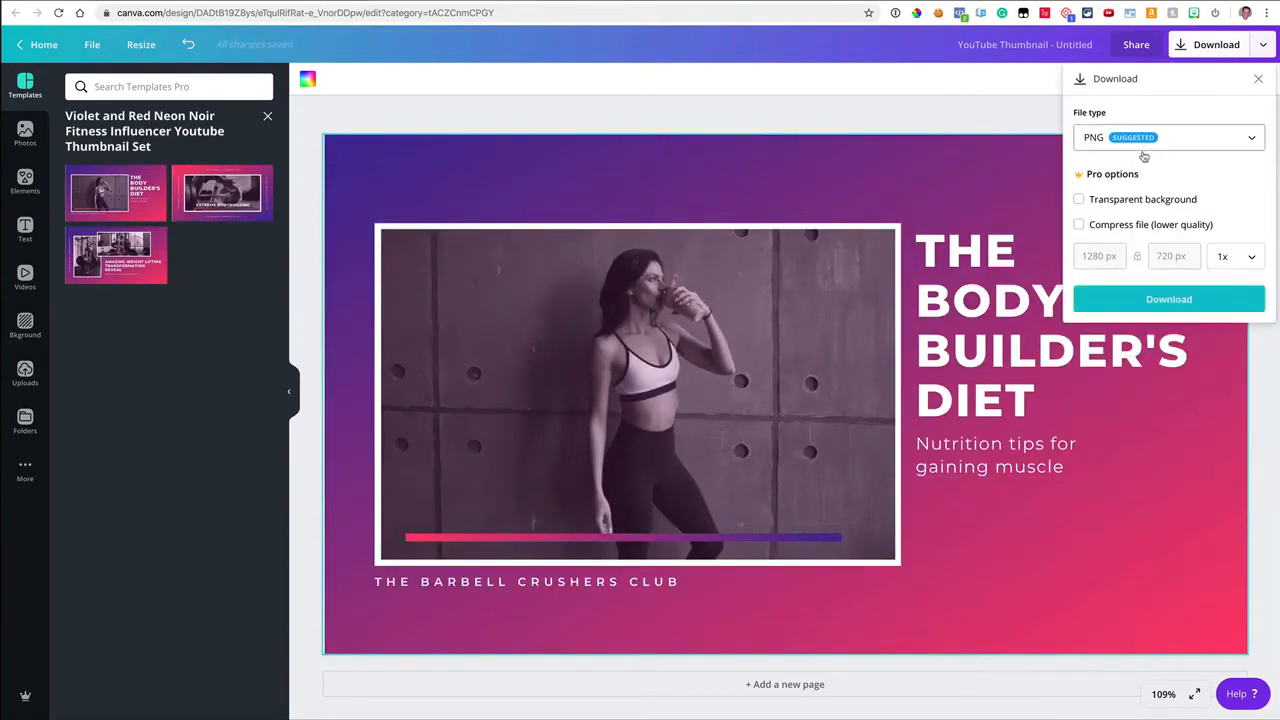
left_click(1132, 304)
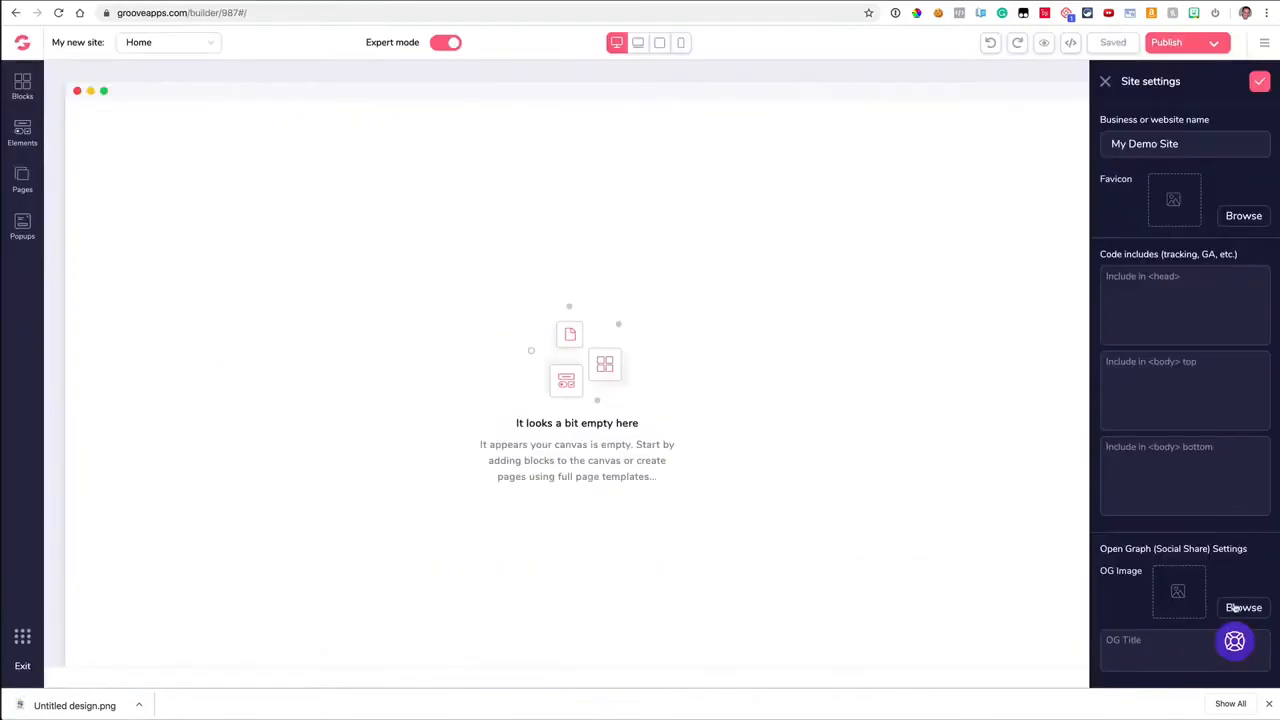
- Upload "Untitled design.png" from Downloads to the image library and set it as the site's OG image
left_click(1240, 609)
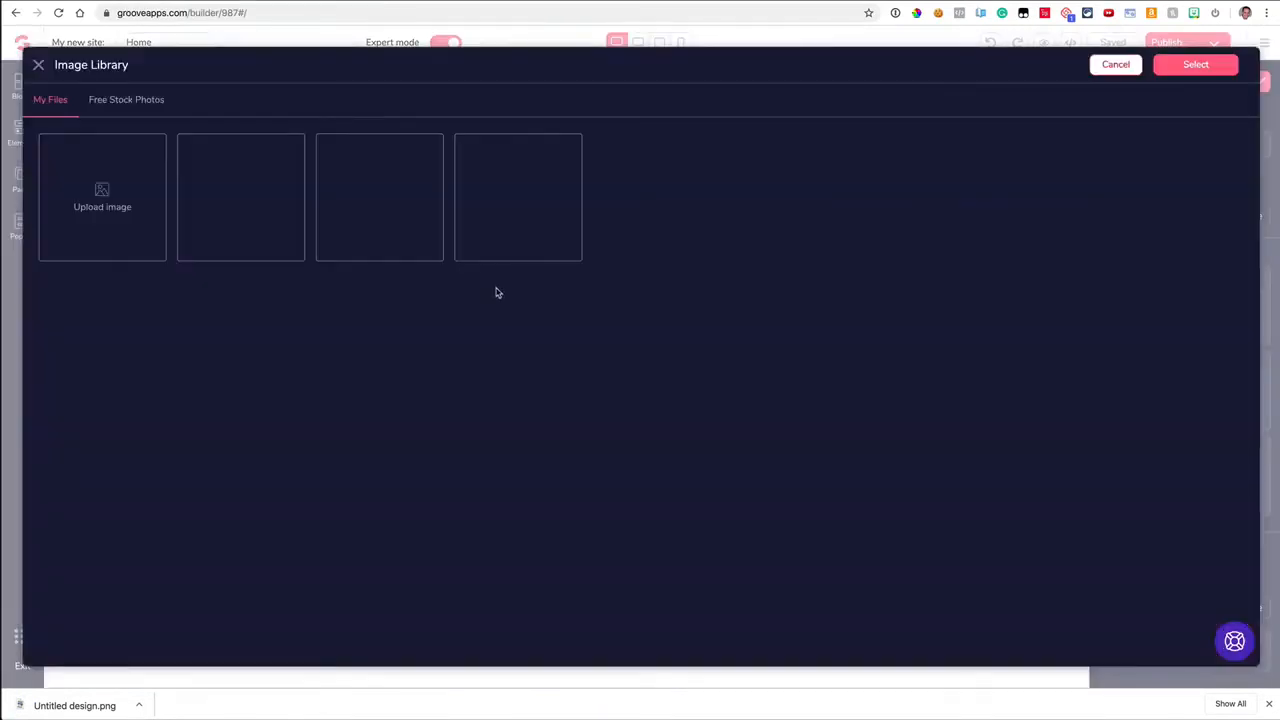
left_click(104, 192)
left_click(233, 110)
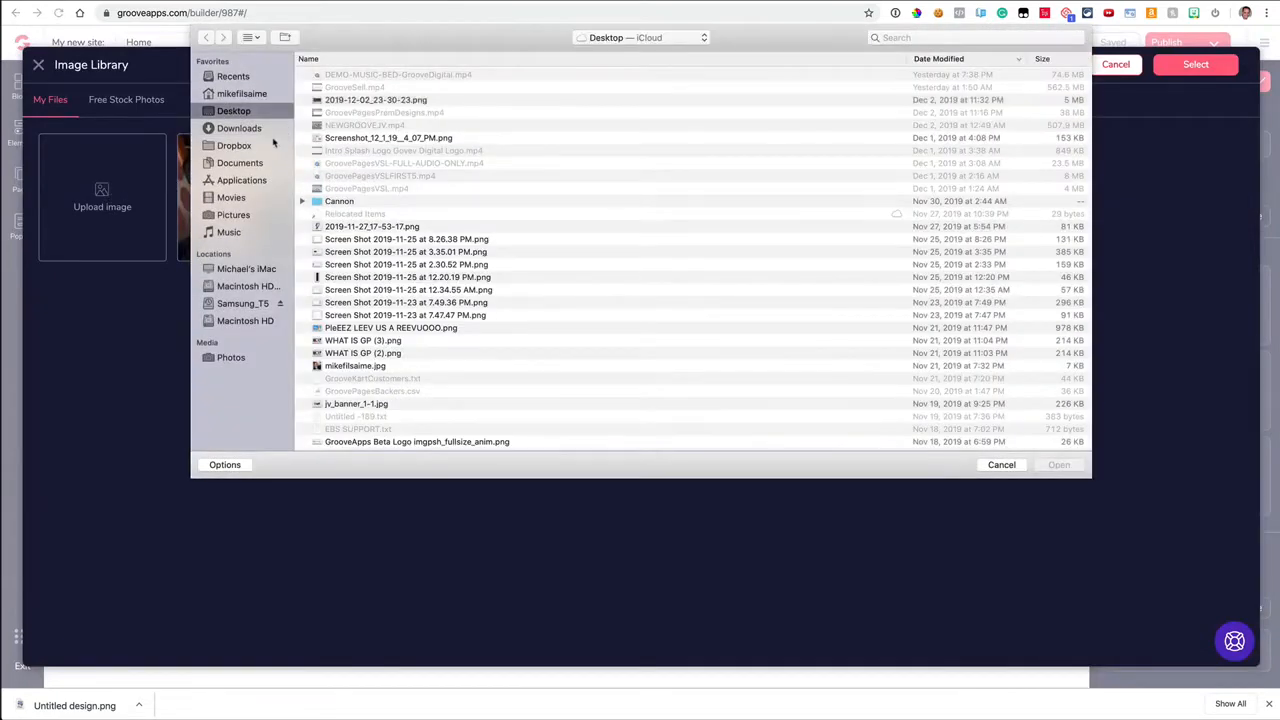
left_click(247, 130)
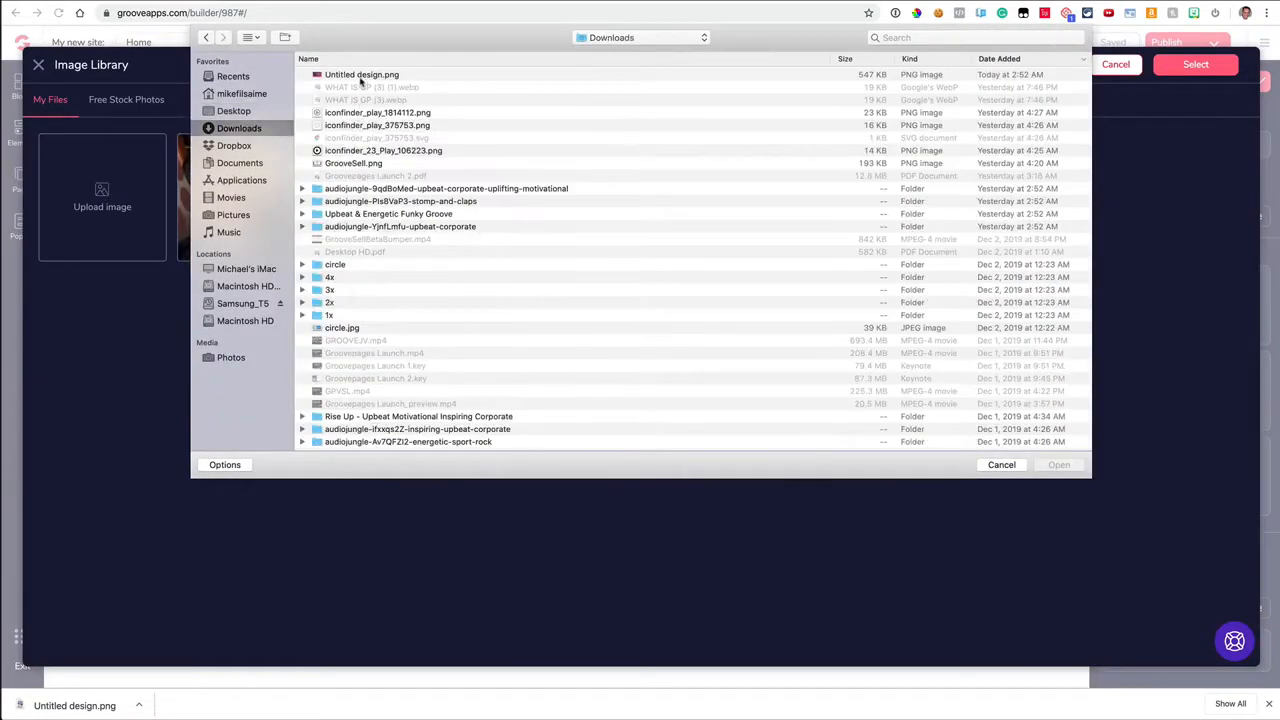
left_click(362, 78)
left_click(1059, 465)
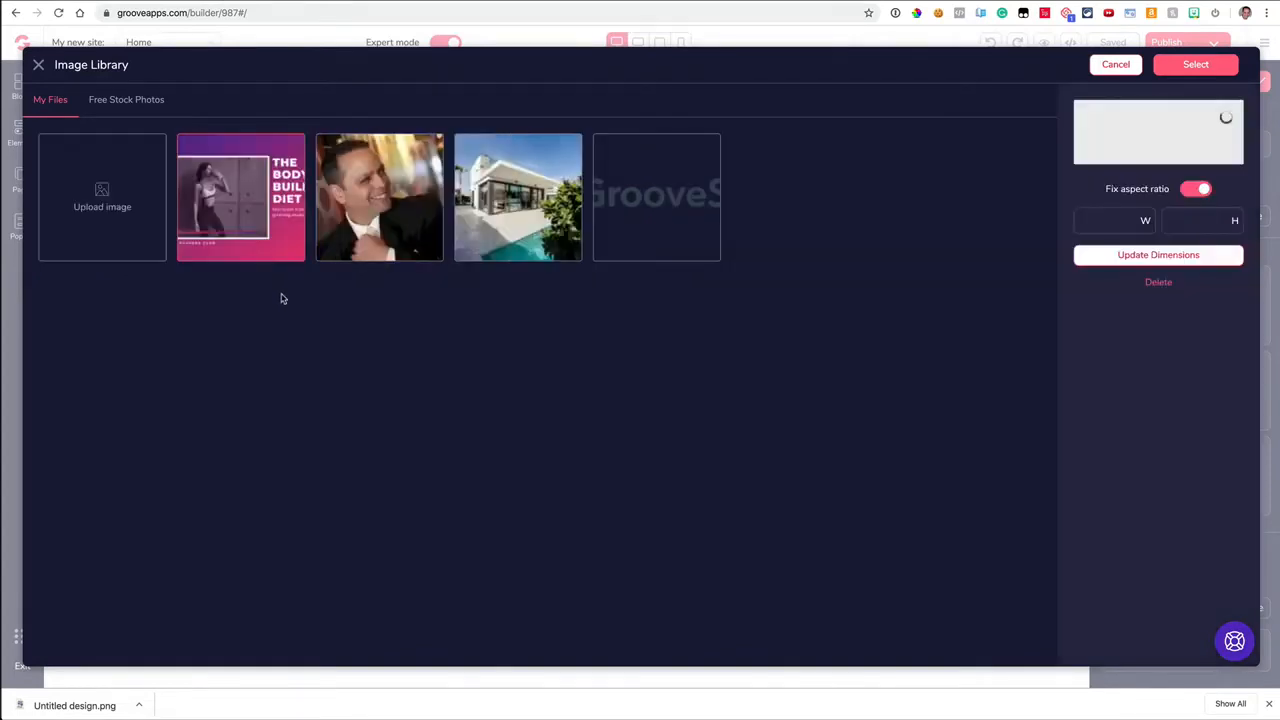
left_click(1195, 65)
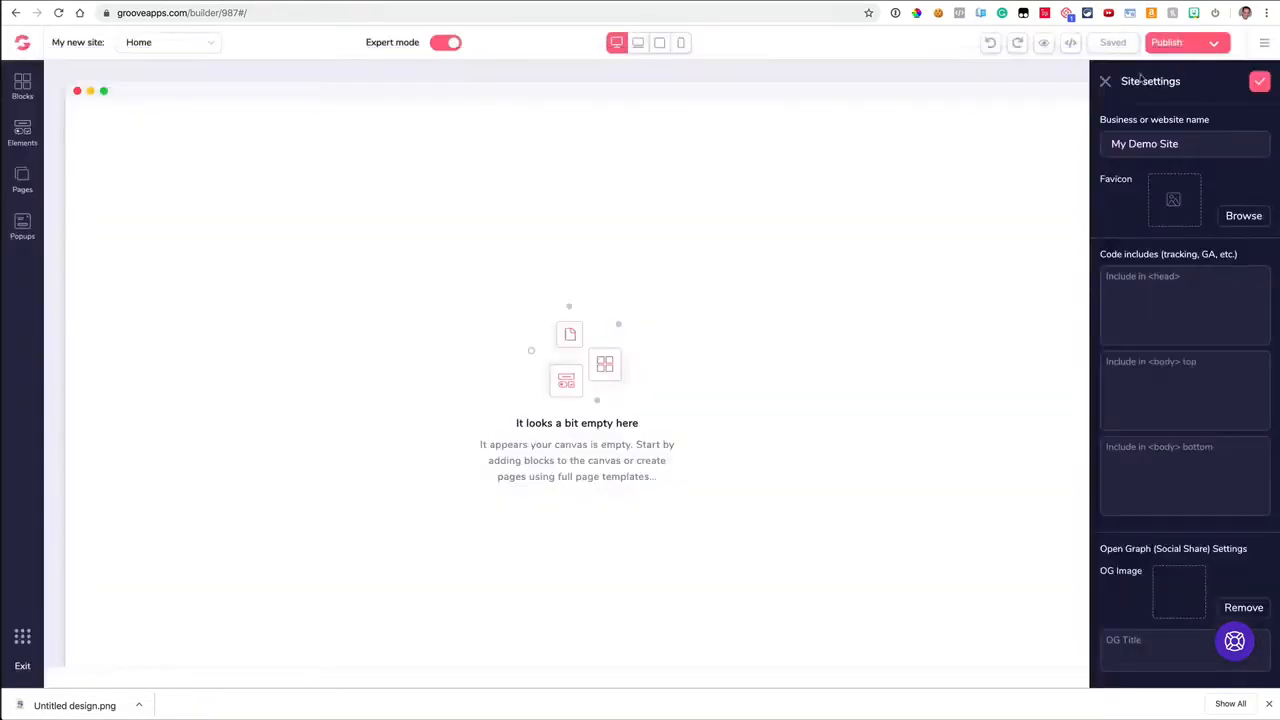
left_click(1141, 635)
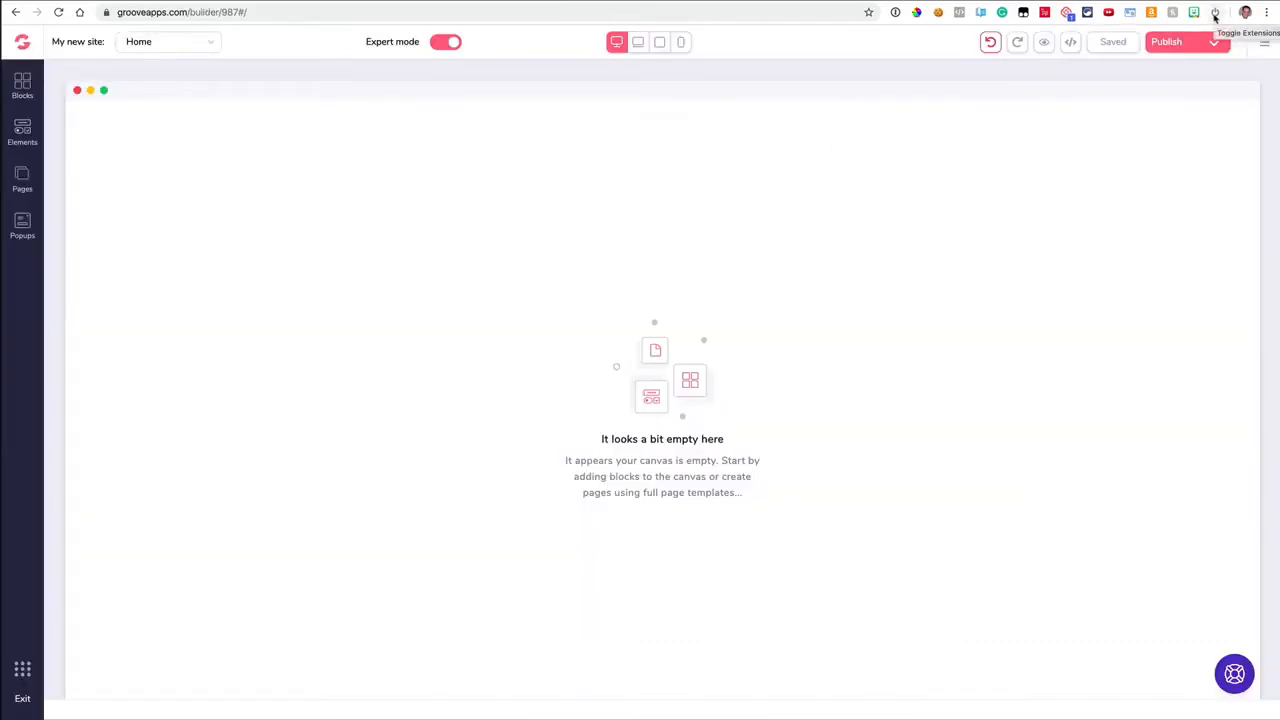
- Turn all browser extensions off, on, and off again with the extension toggle
left_click(1215, 16)
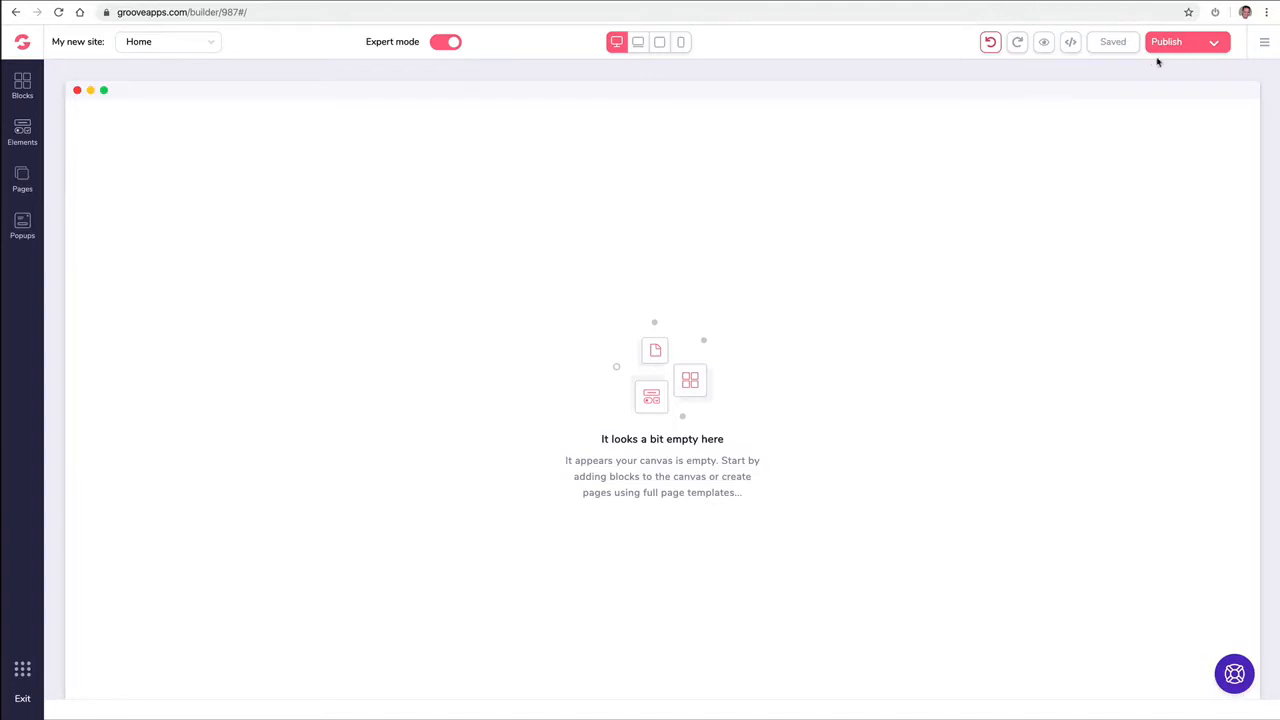
left_click(1215, 12)
left_click_drag(1203, 15, 884, 18)
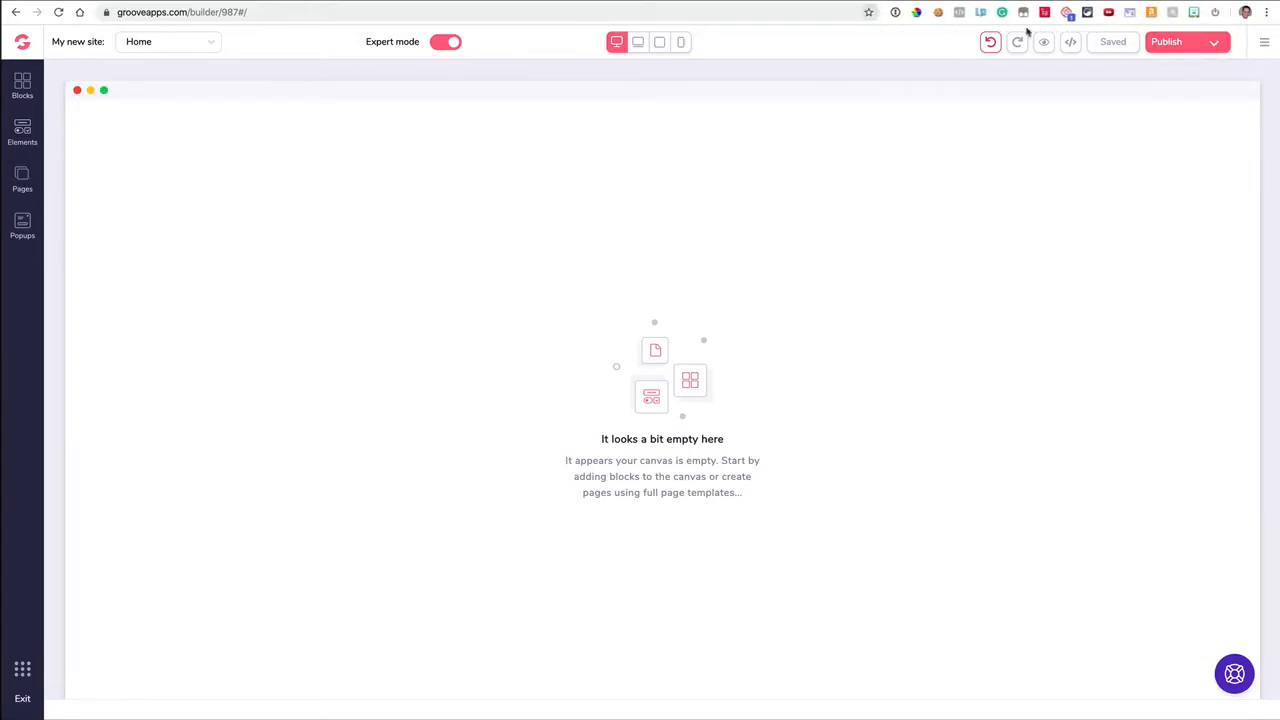
left_click(1215, 14)
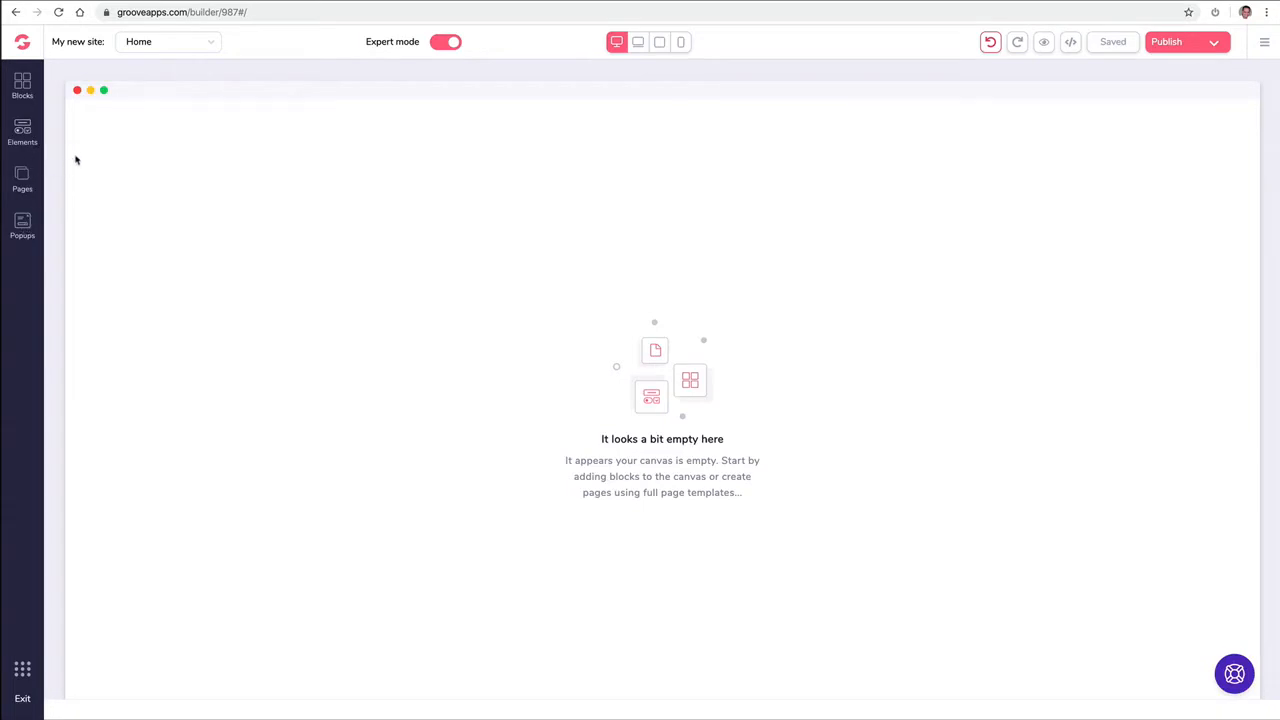
- Browse the wireframe blocks and add the centered headline block with navigation links and two buttons to the blank page
left_click(25, 86)
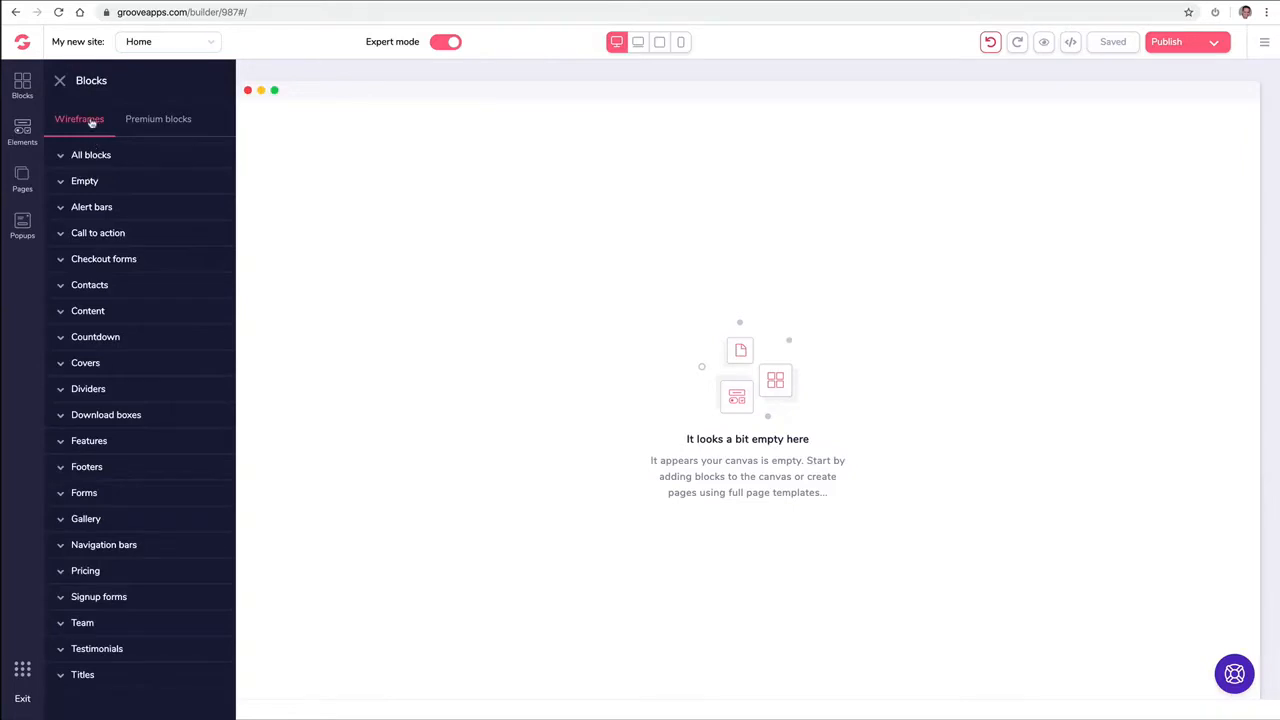
left_click(171, 122)
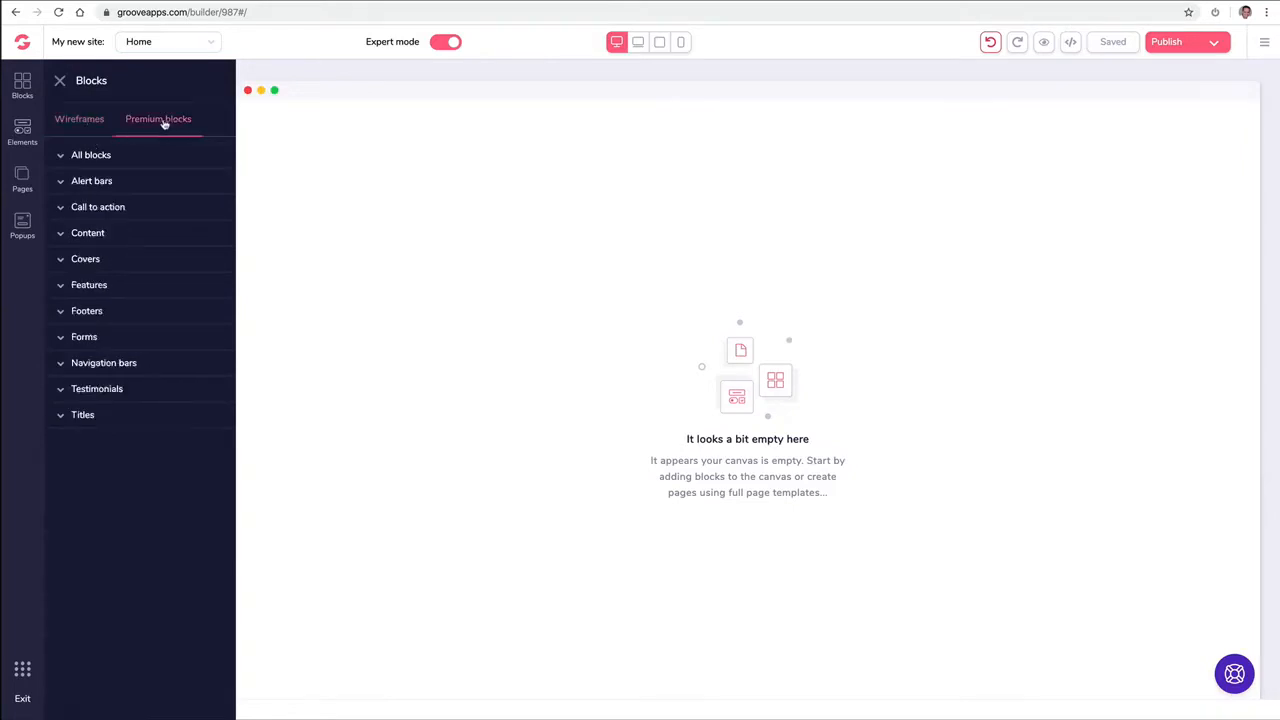
left_click(92, 122)
left_click(97, 157)
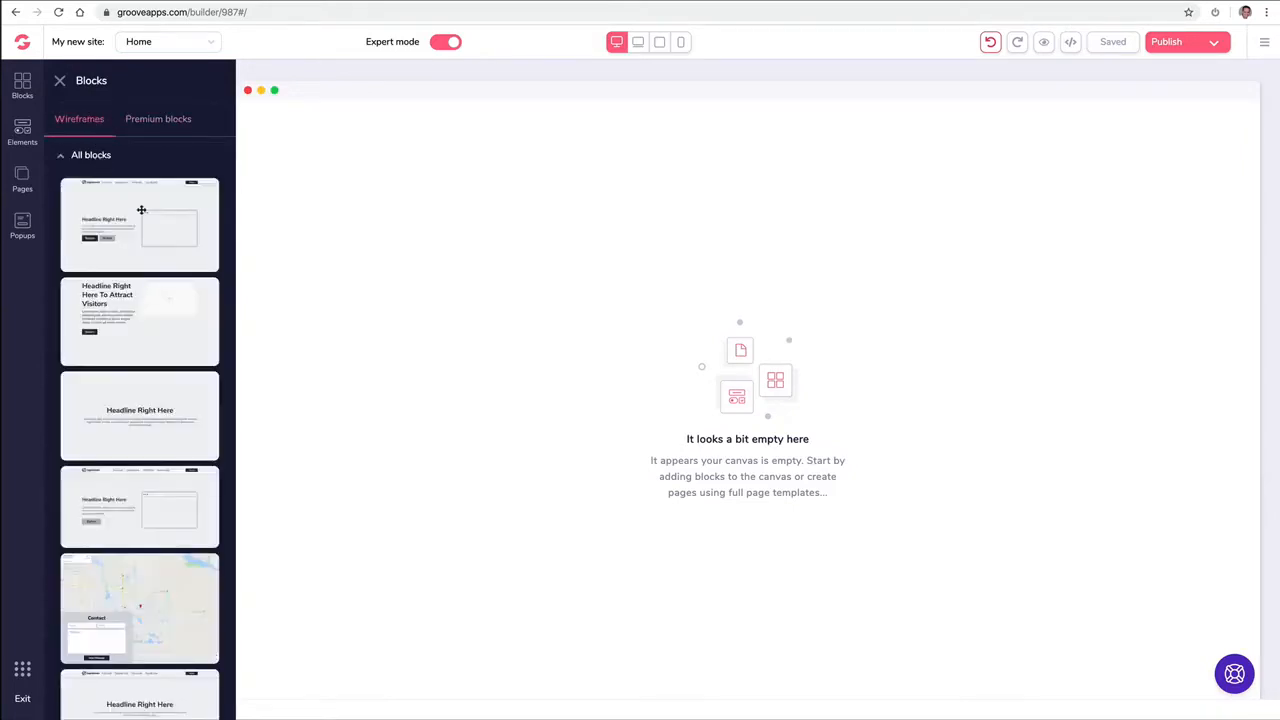
scroll(141, 210, "down", 2)
scroll(141, 211, "down", 2)
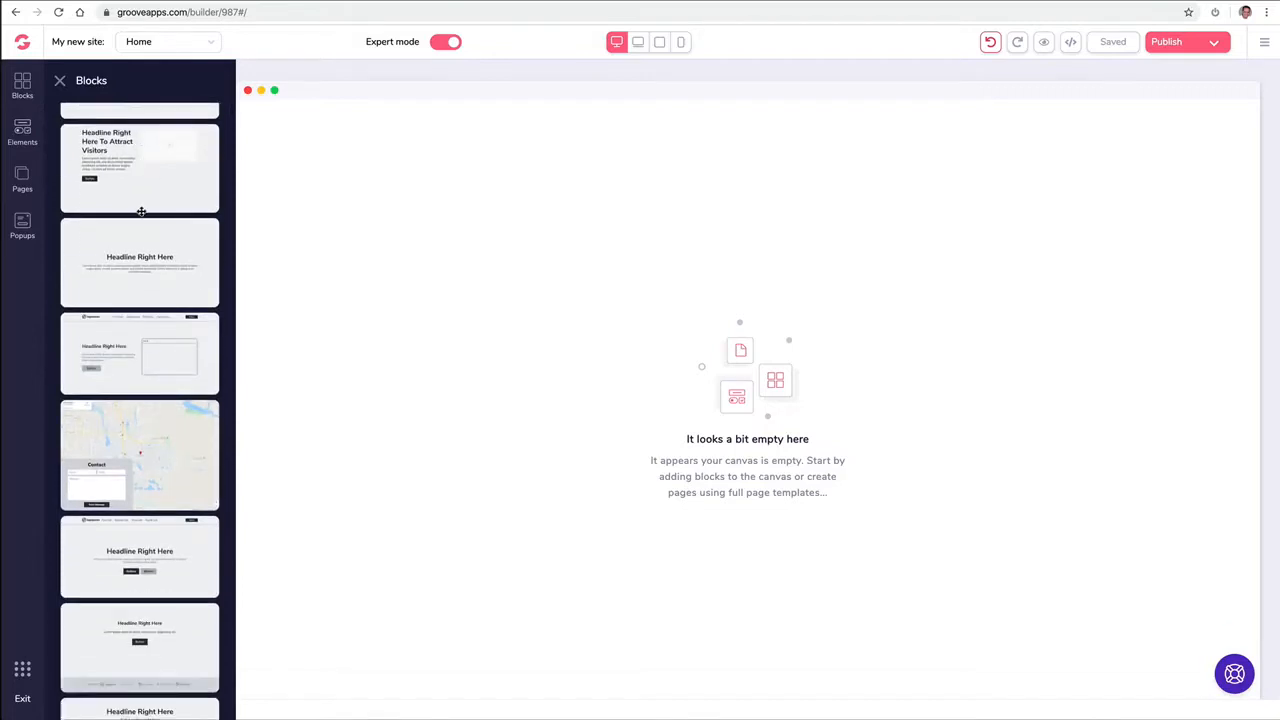
scroll(141, 211, "down", 9)
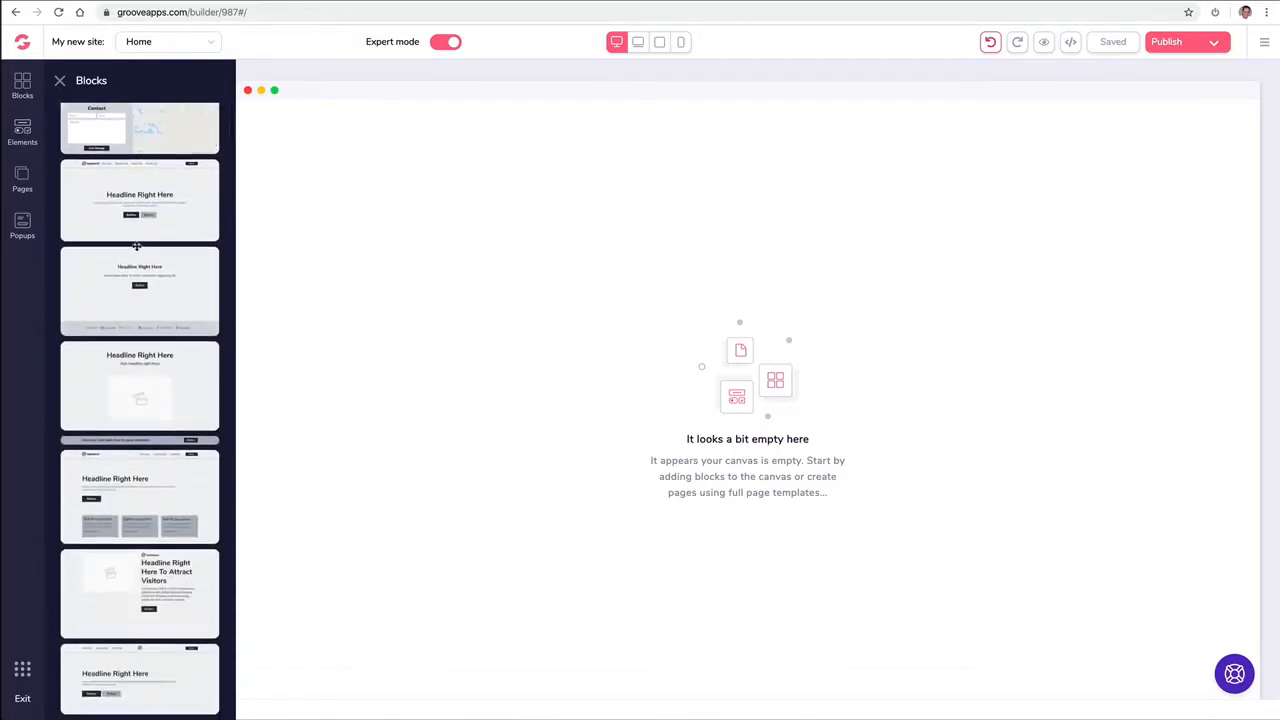
left_click_drag(139, 207, 464, 200)
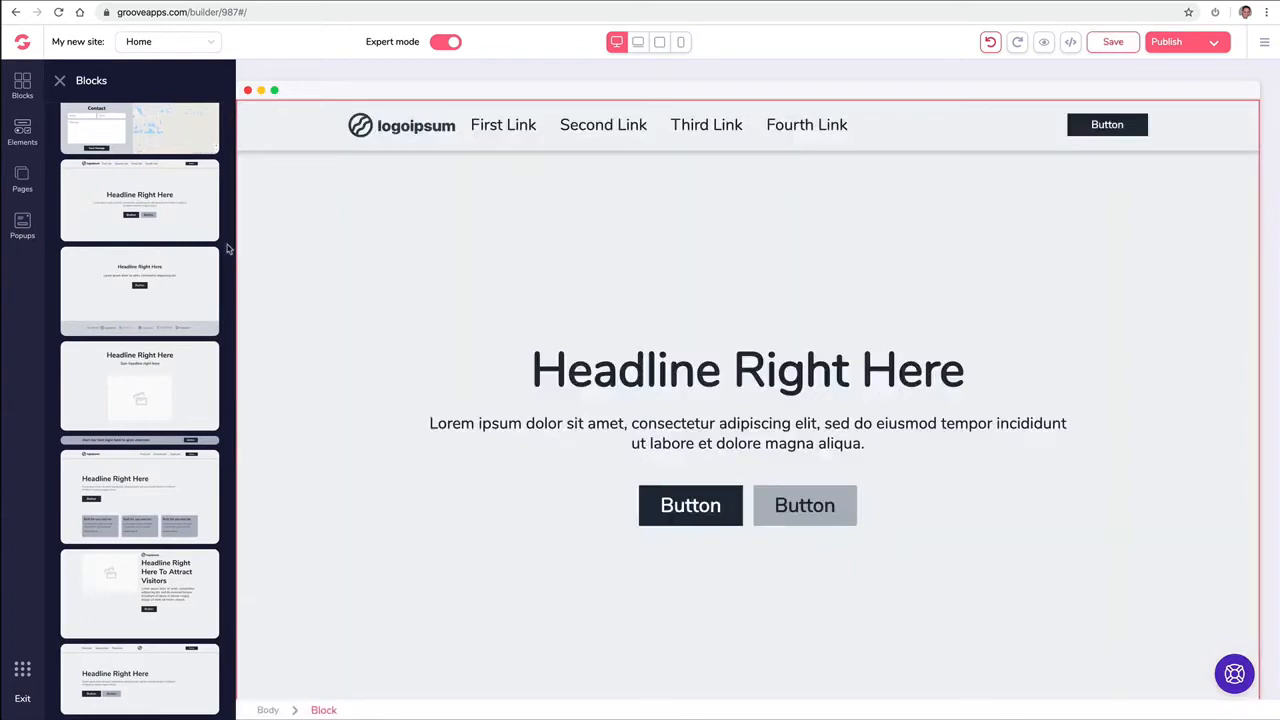
scroll(159, 271, "up", 3)
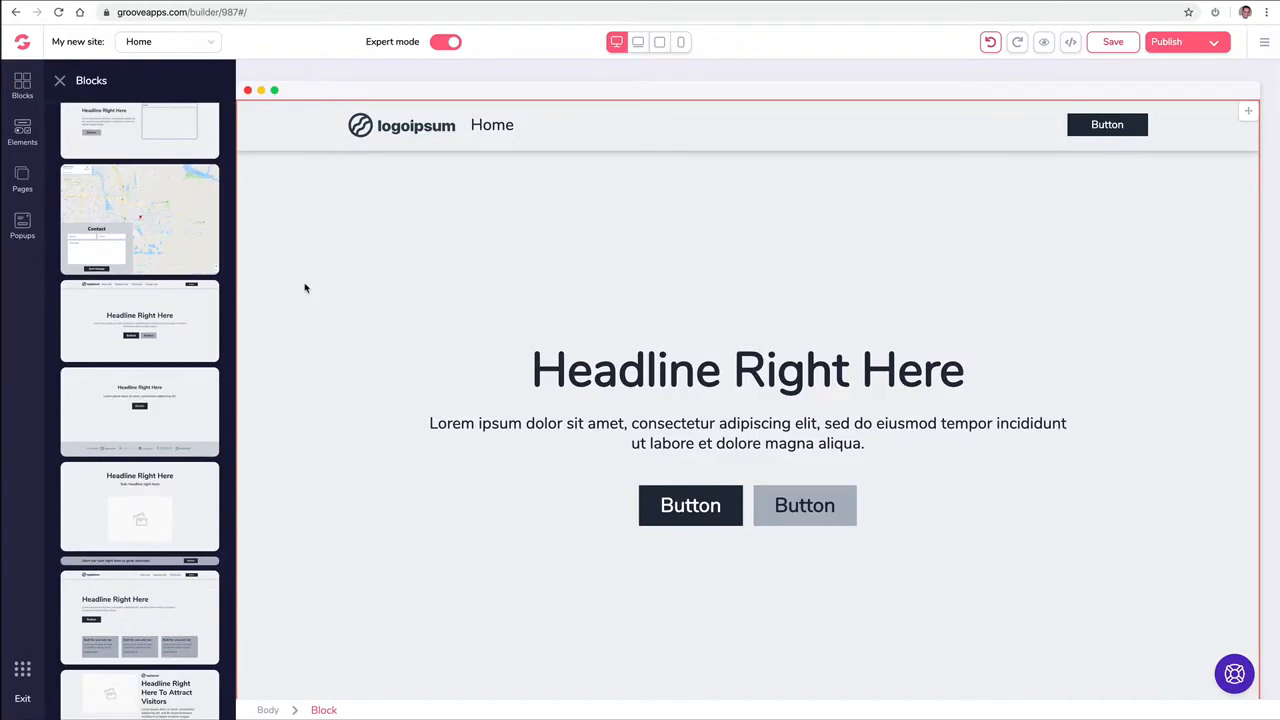
- Delete the wireframe headline block from the page
left_click(357, 226)
left_click(125, 124)
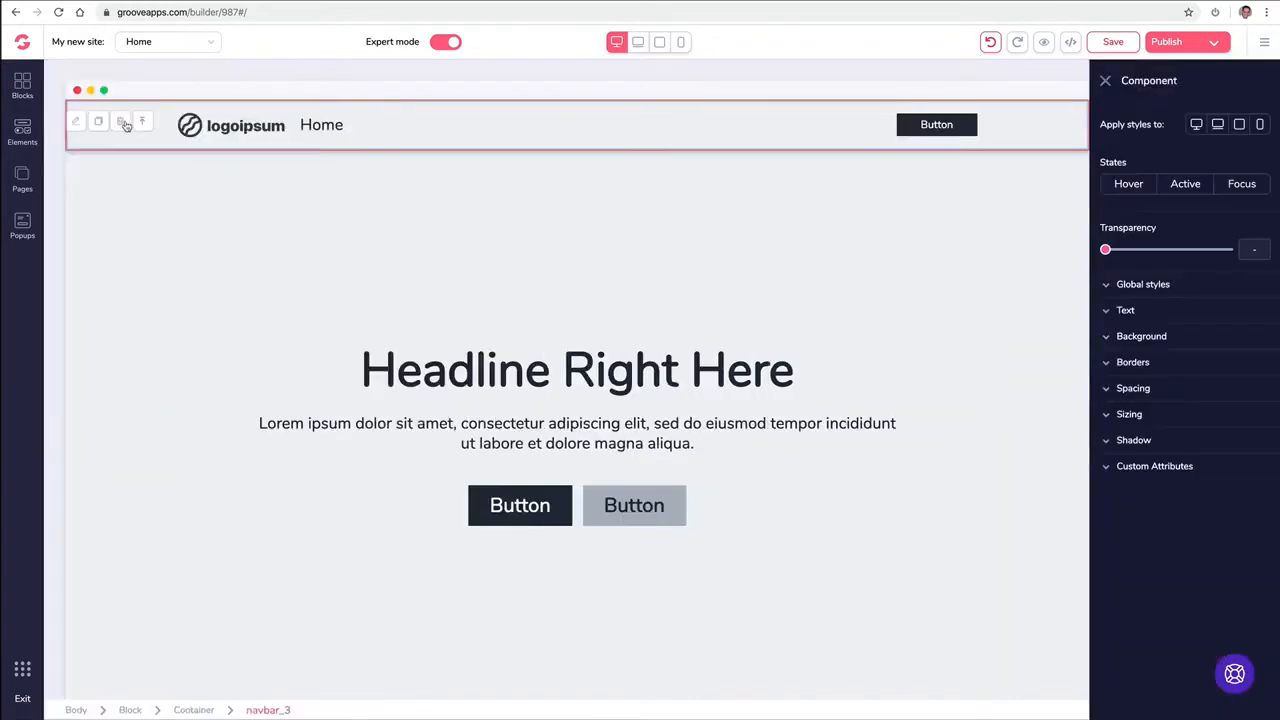
left_click(123, 123)
- Add the premium headline block with the blue laptop background and dashboard image to the page, and browse the other premium blocks
left_click(34, 89)
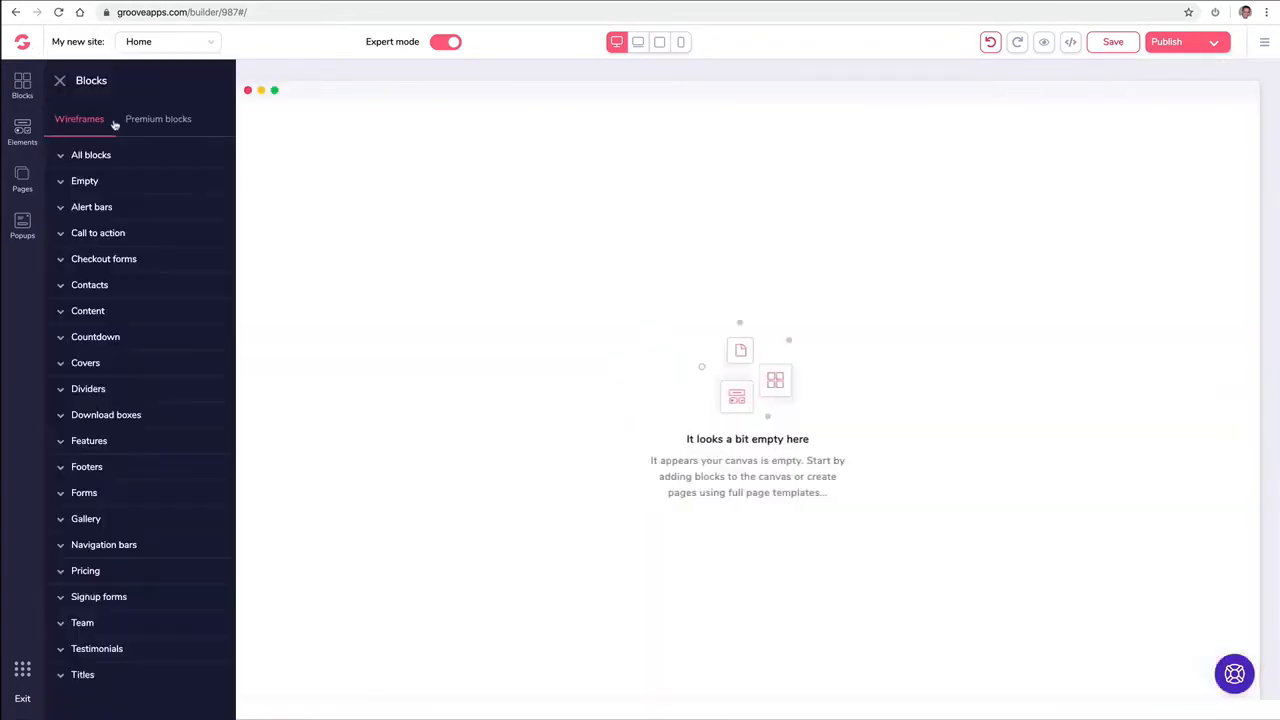
left_click(134, 126)
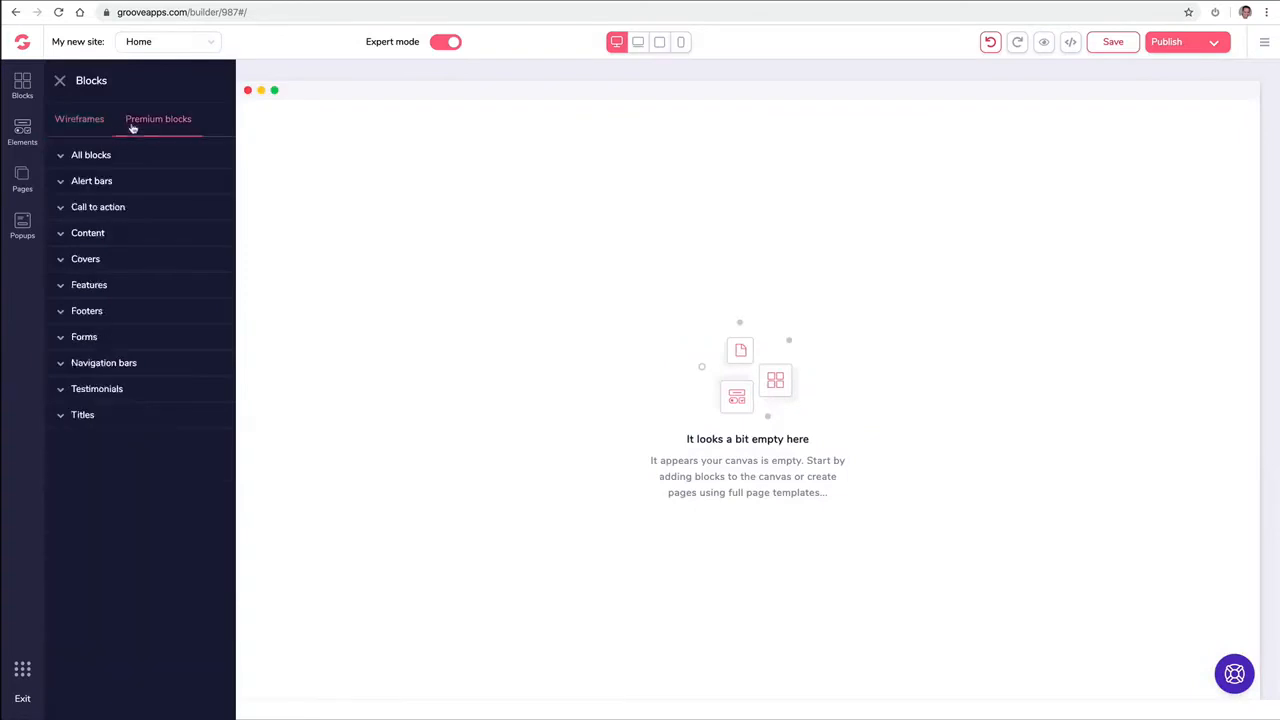
left_click(110, 156)
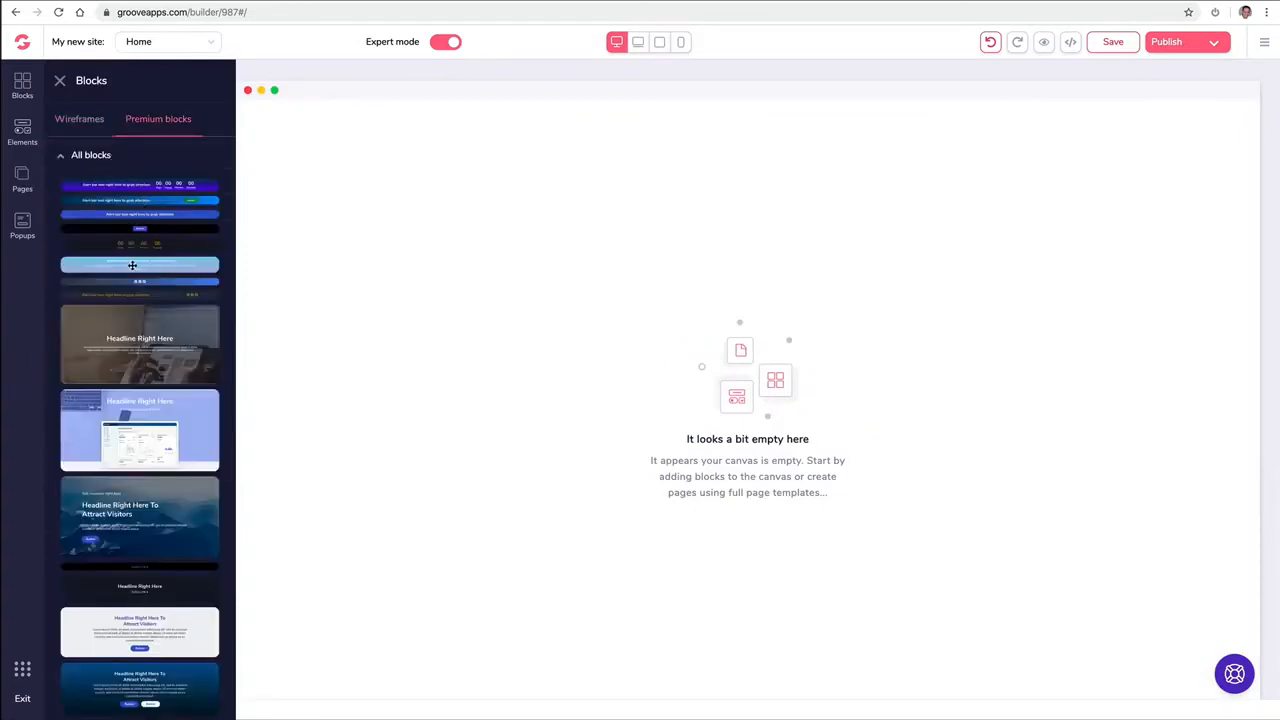
scroll(150, 287, "down", 1)
left_click_drag(140, 350, 494, 163)
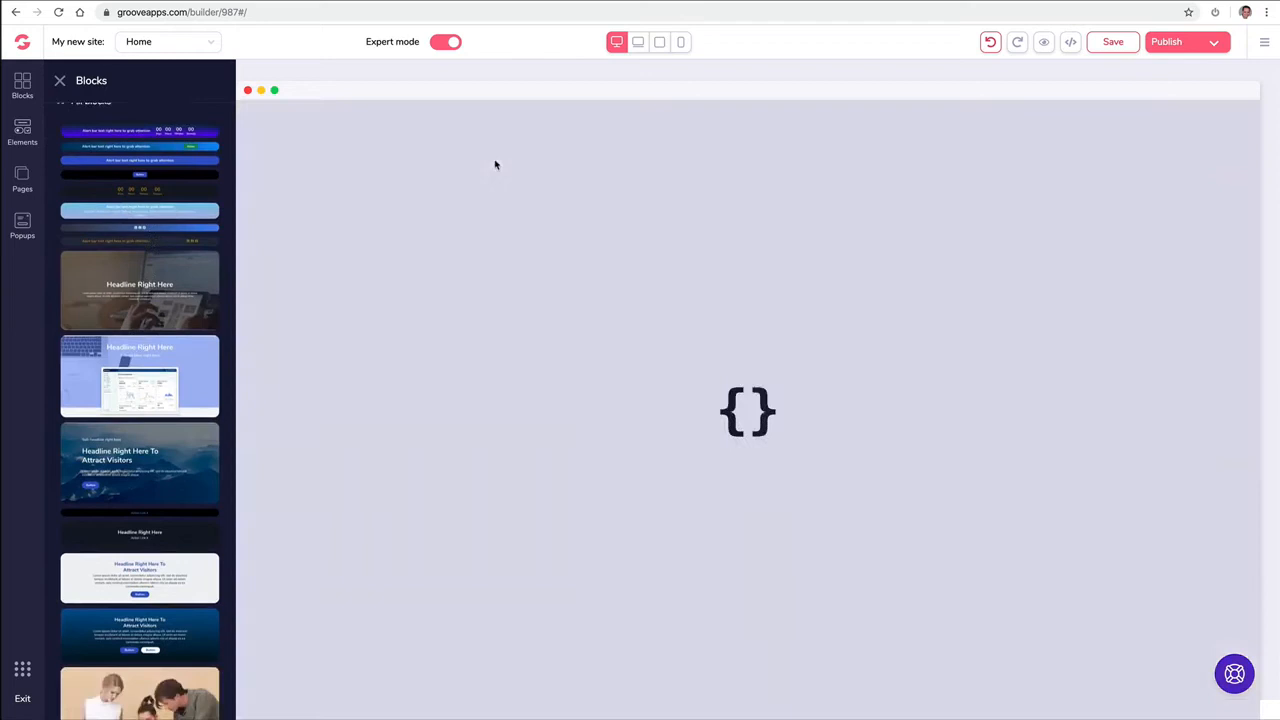
scroll(143, 284, "down", 4)
scroll(143, 284, "down", 3)
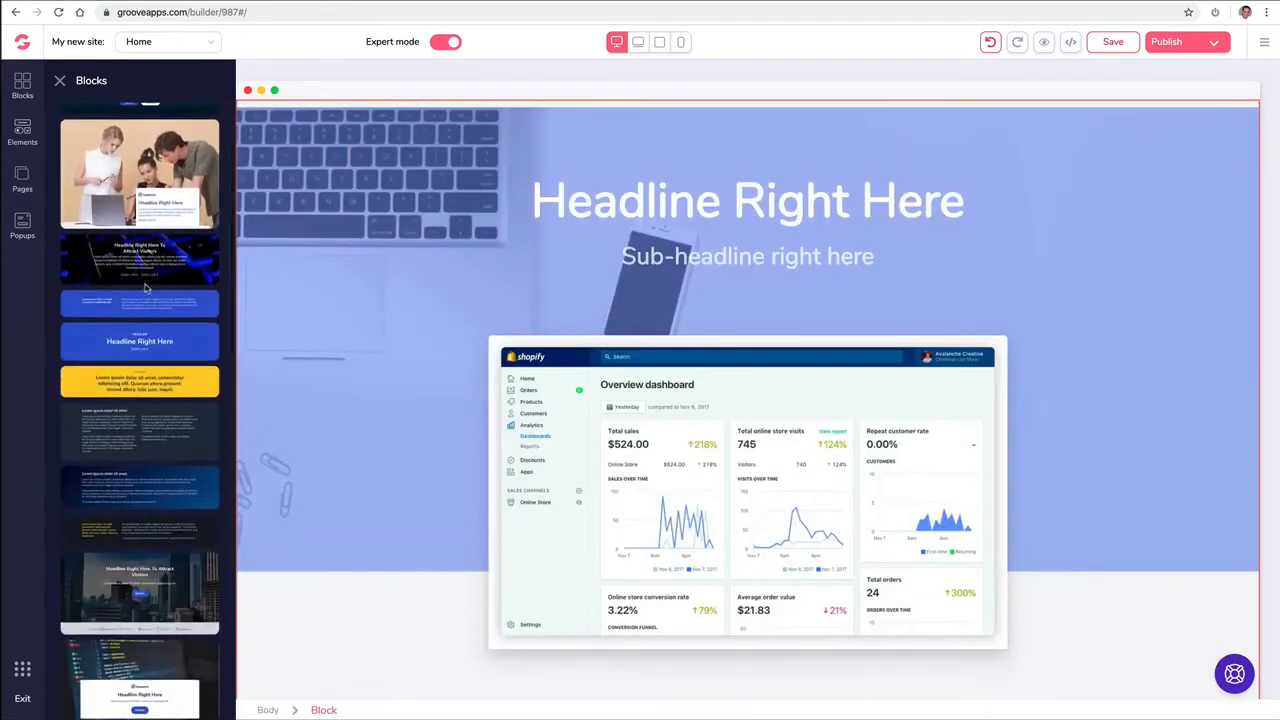
scroll(146, 283, "up", 8)
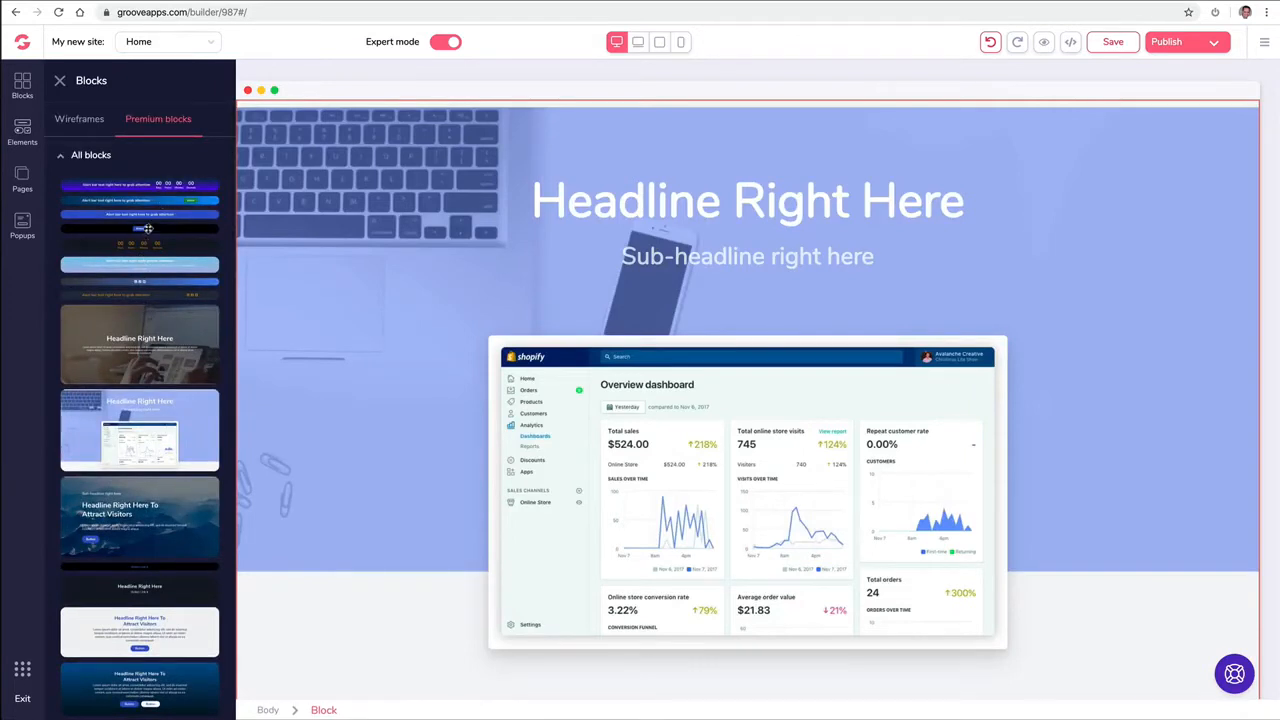
left_click(289, 149)
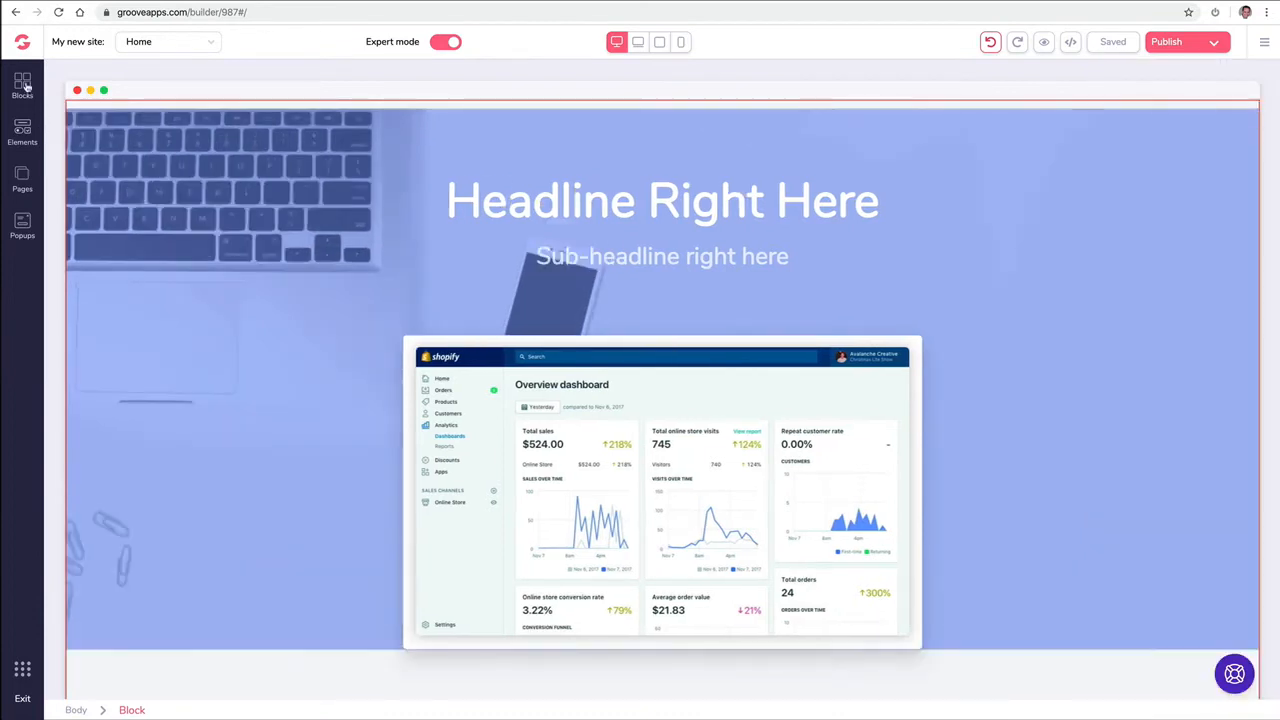
- Examine the premium Call to action blocks, the wireframe block categories and the available page elements
left_click(22, 86)
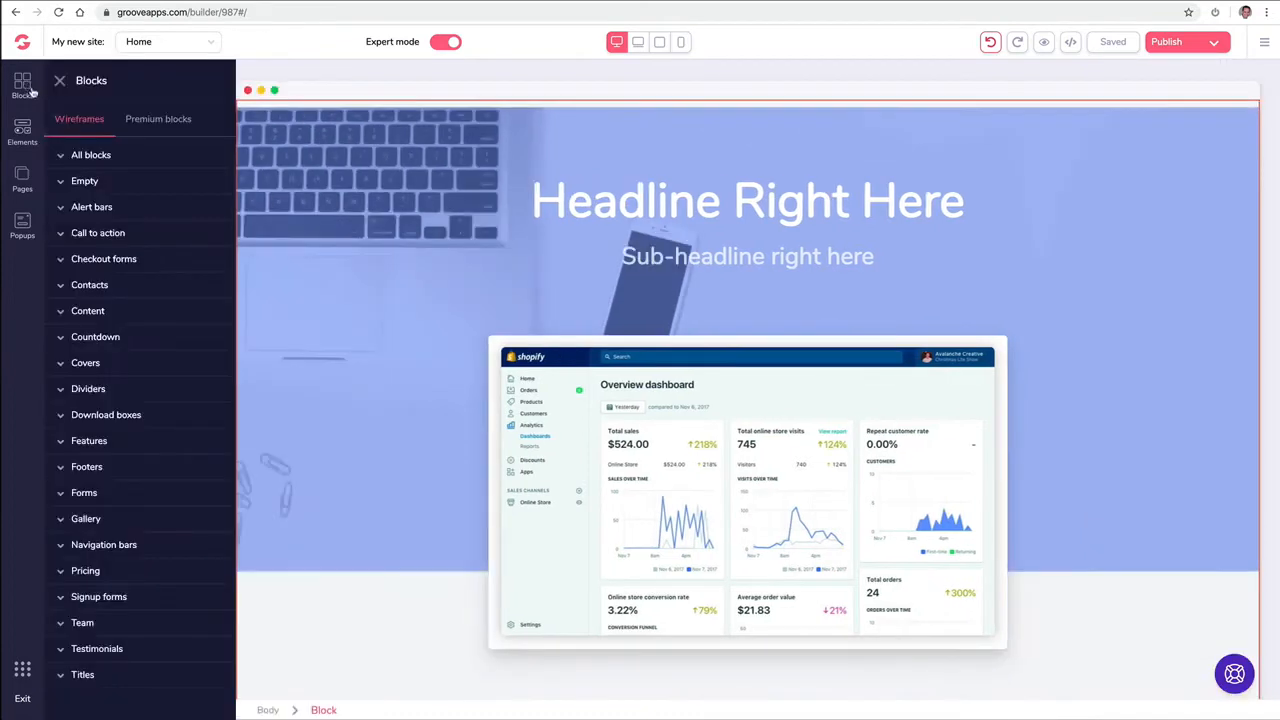
left_click(125, 120)
left_click(112, 206)
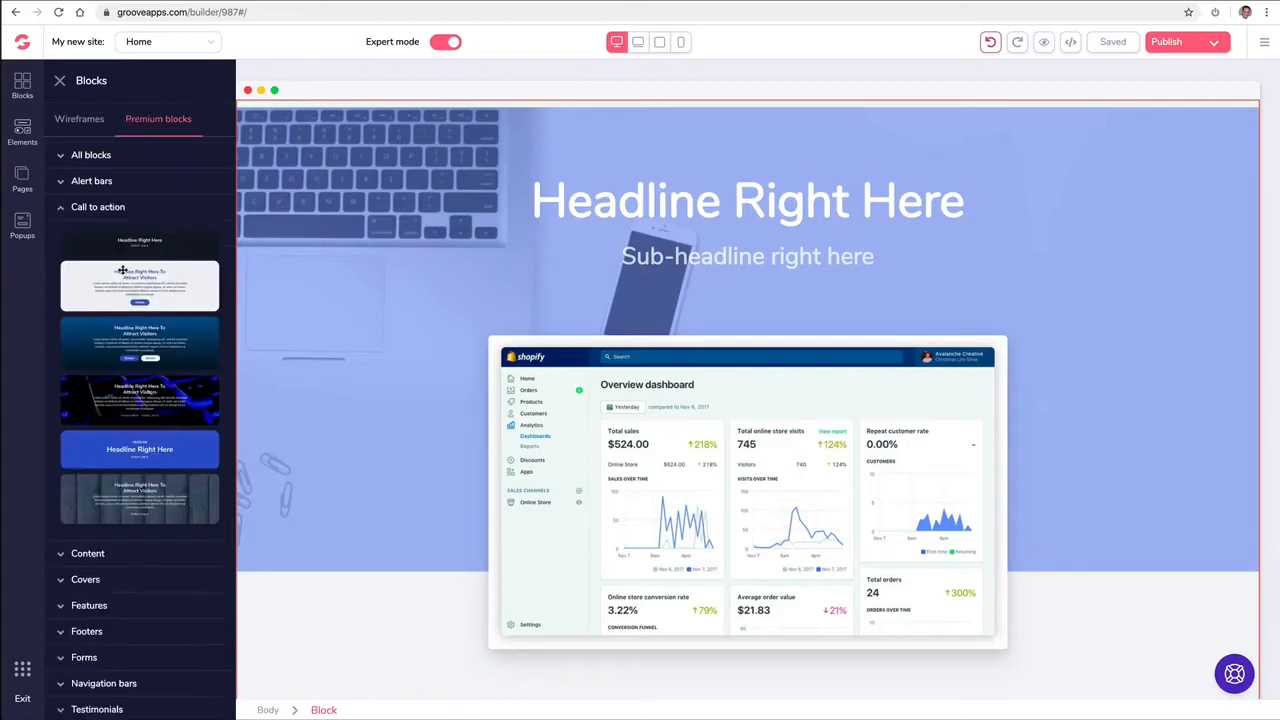
left_click(74, 119)
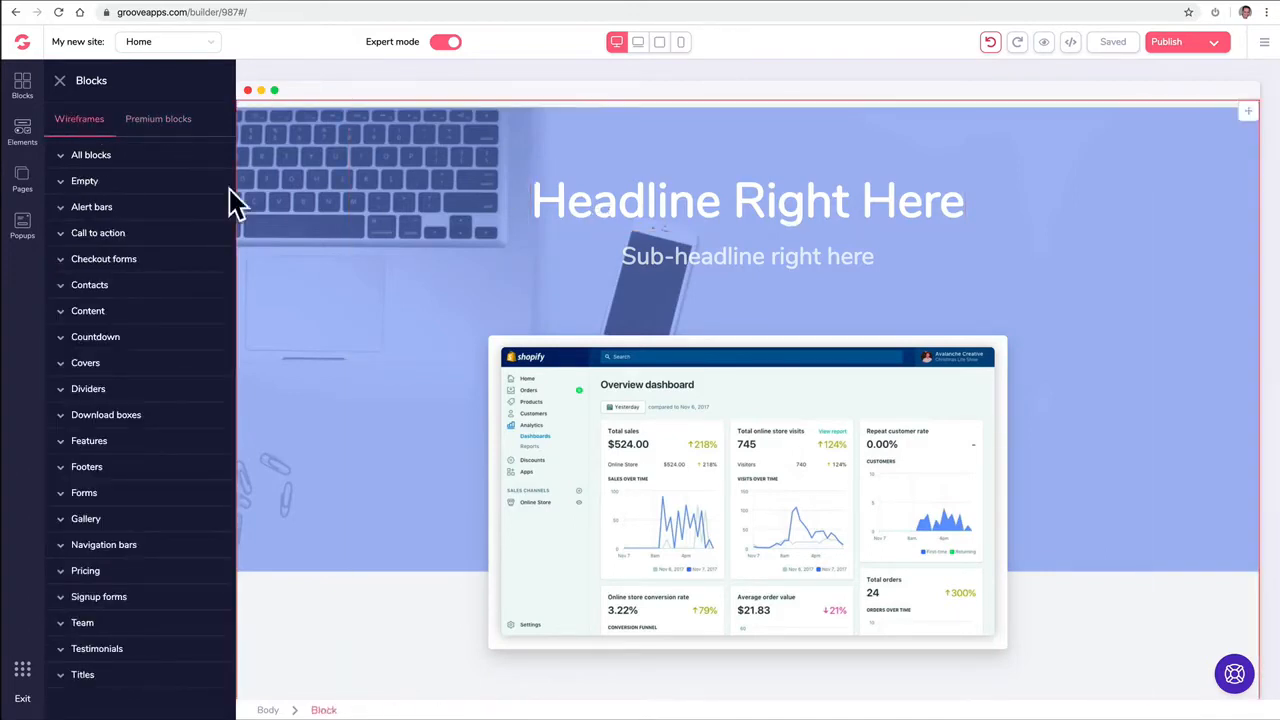
left_click(23, 128)
scroll(59, 186, "down", 10)
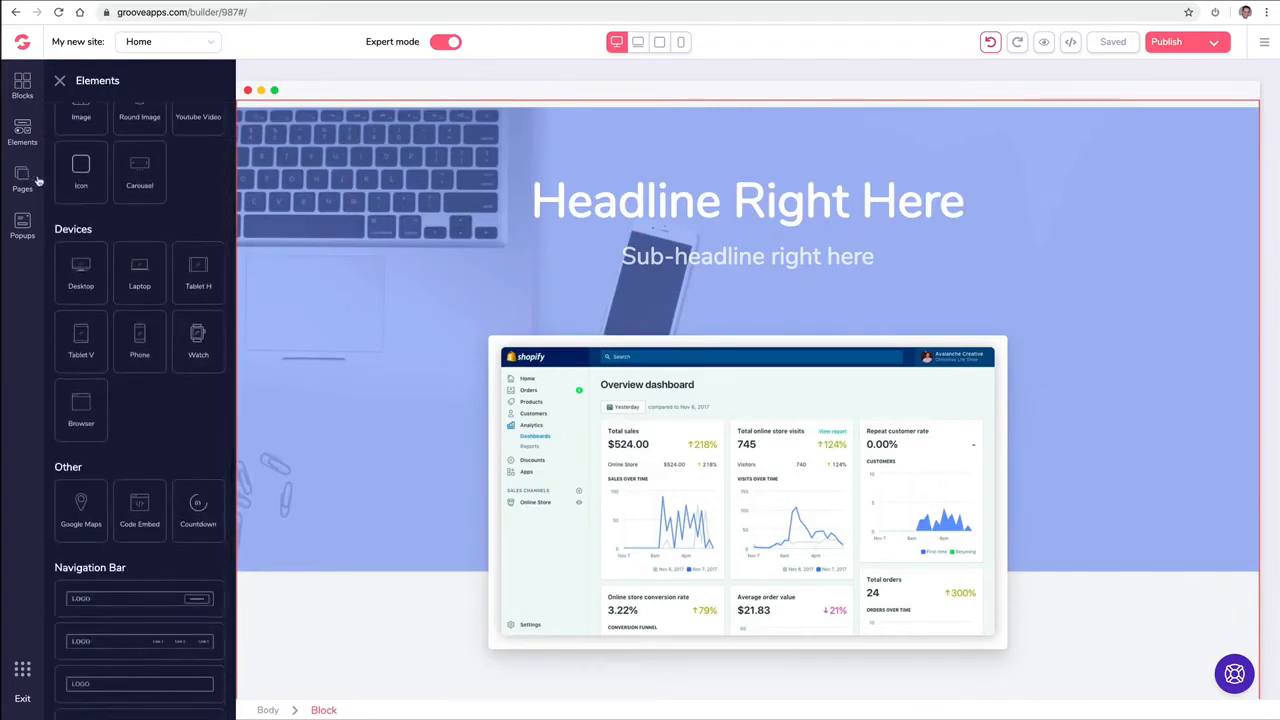
- Examine the Text and Background style options of the headline block's container
left_click(372, 222)
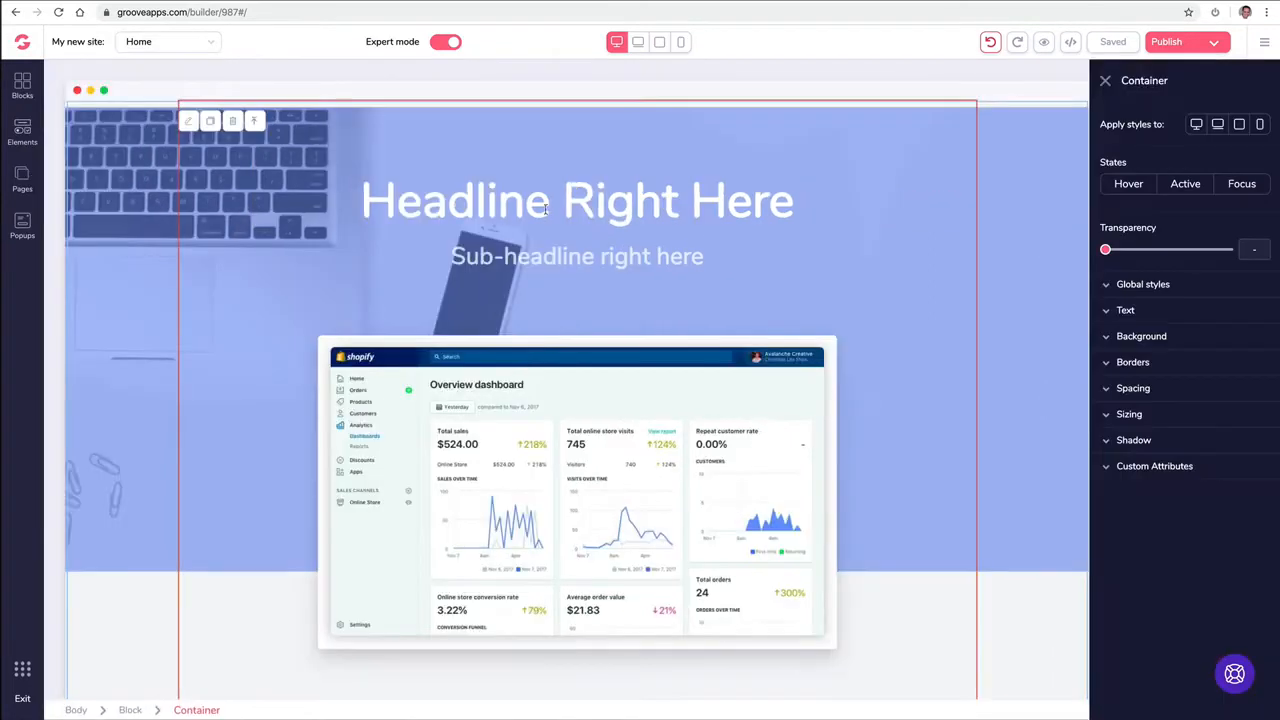
left_click(1106, 312)
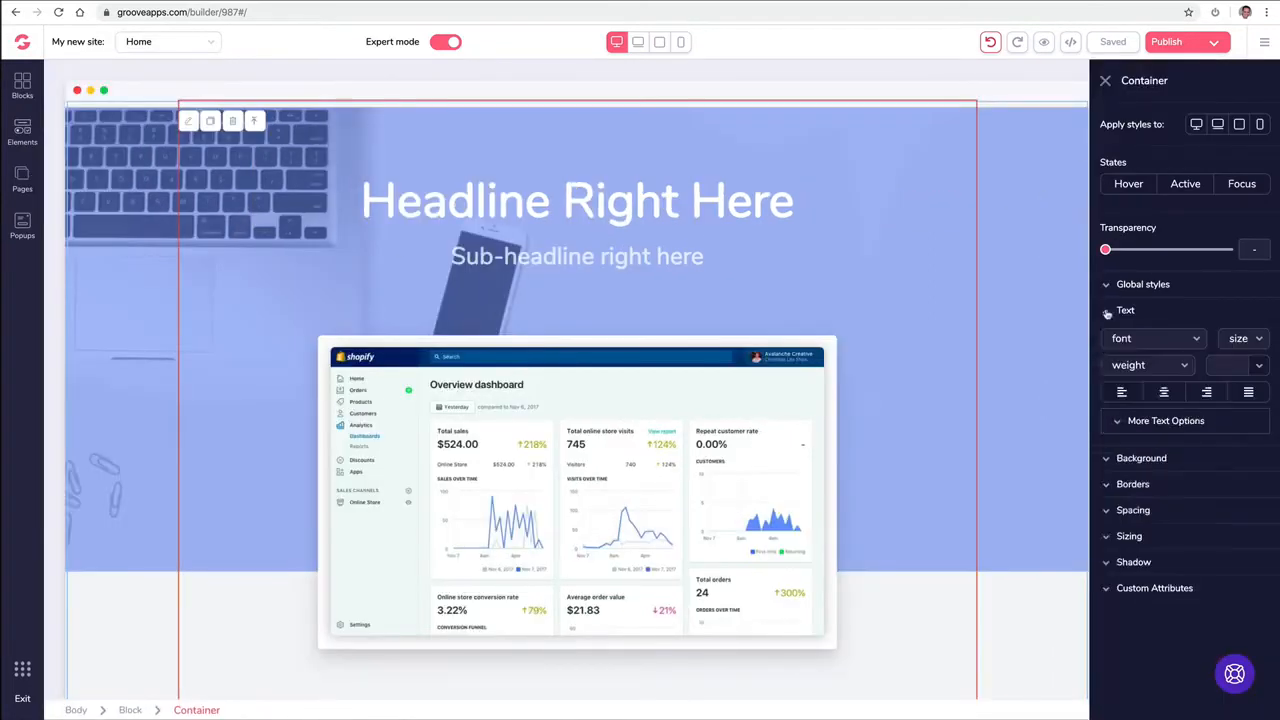
left_click(1105, 312)
left_click(1105, 338)
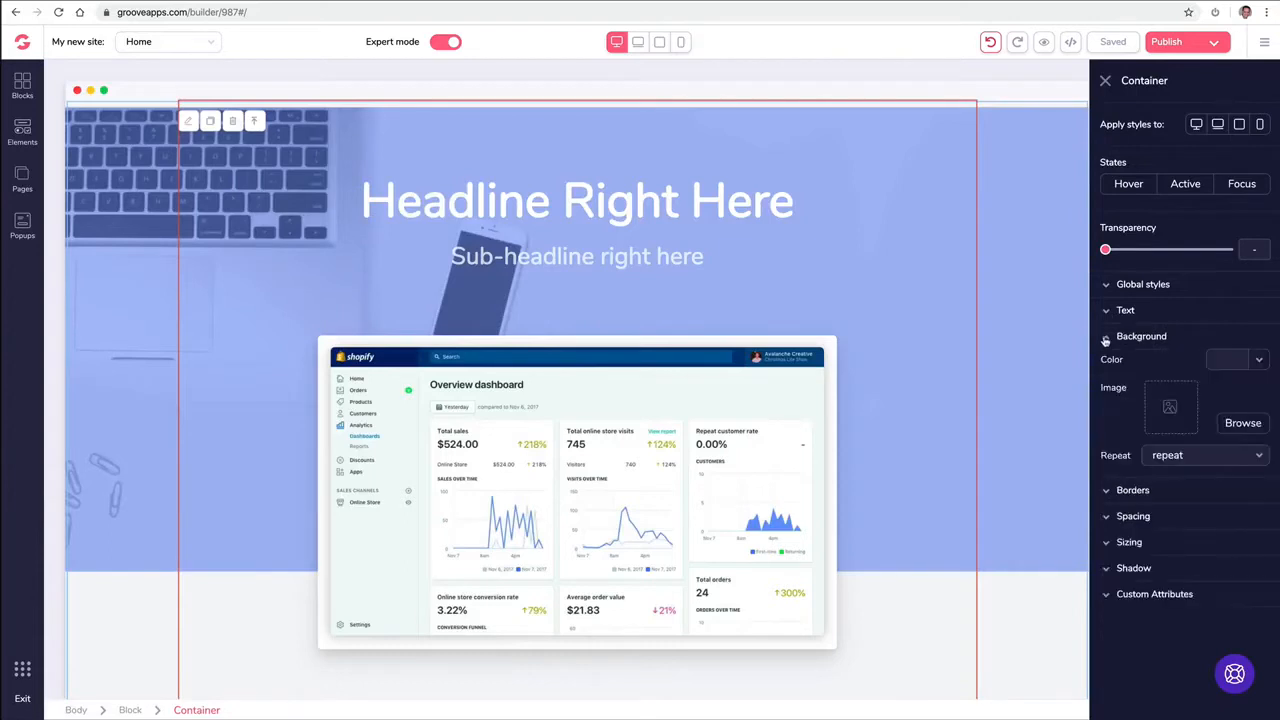
left_click(1105, 338)
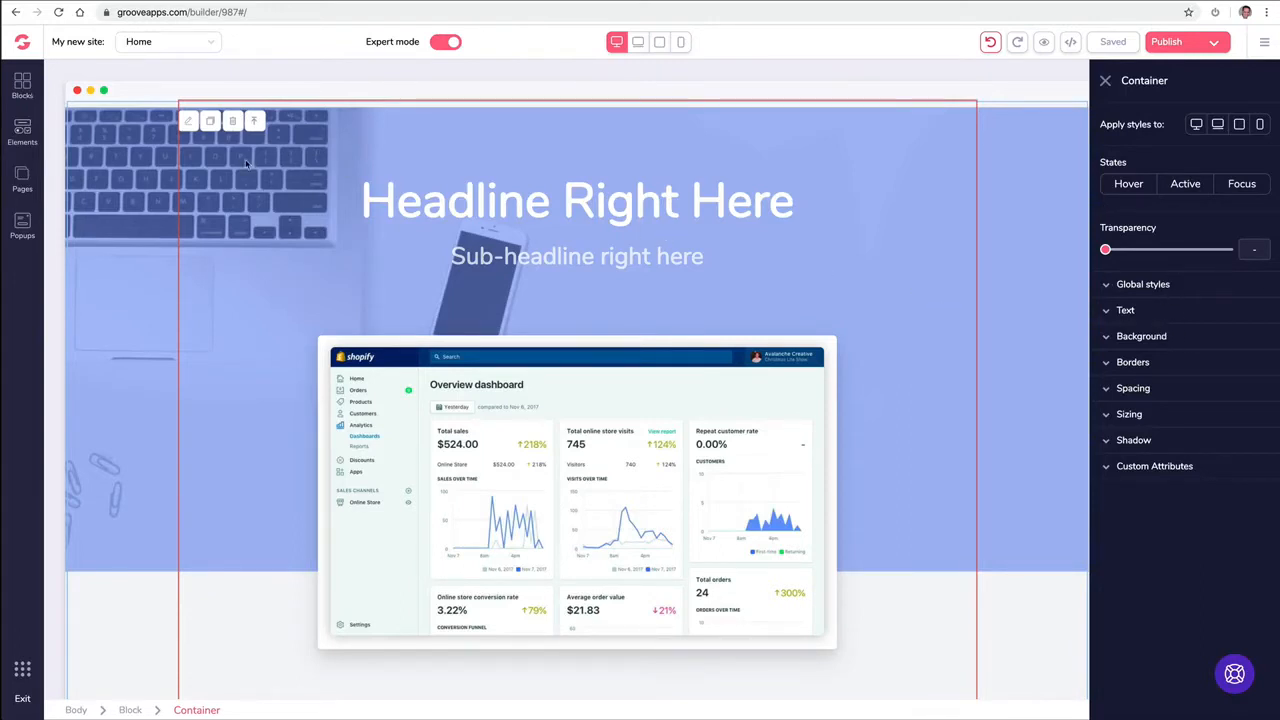
- Delete the premium headline block with the dashboard image from the page
left_click(137, 139)
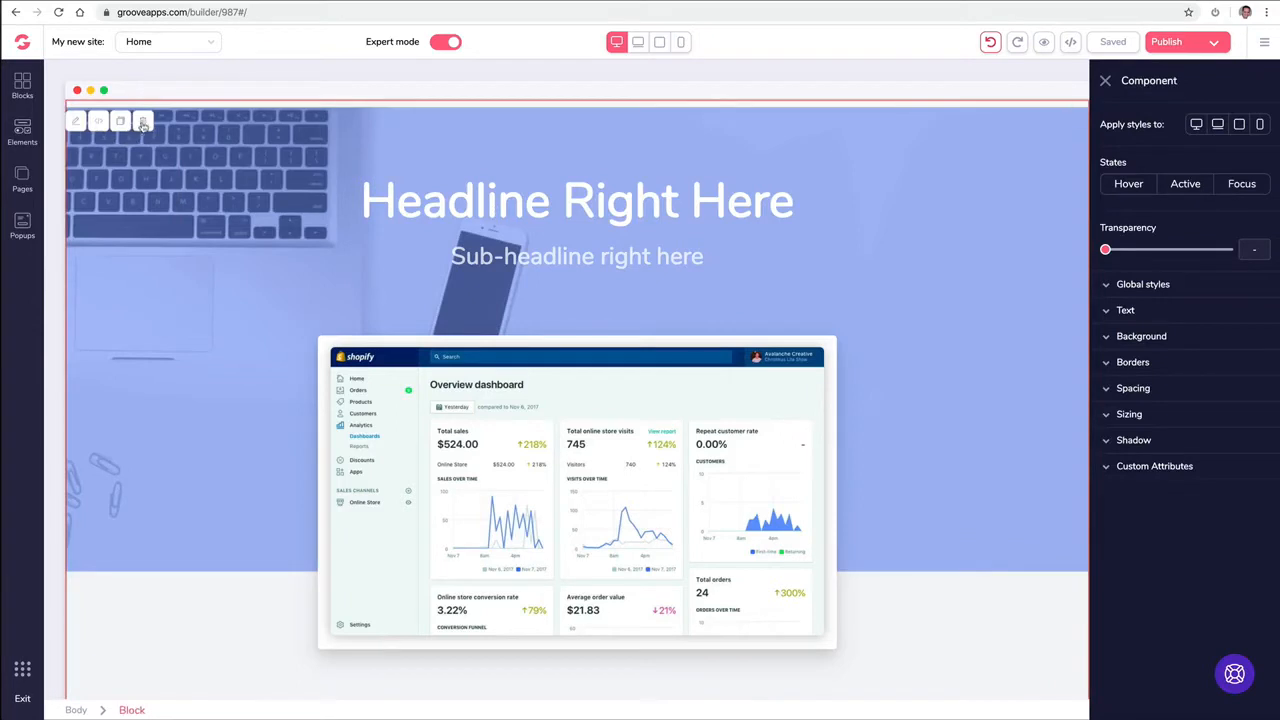
left_click(142, 121)
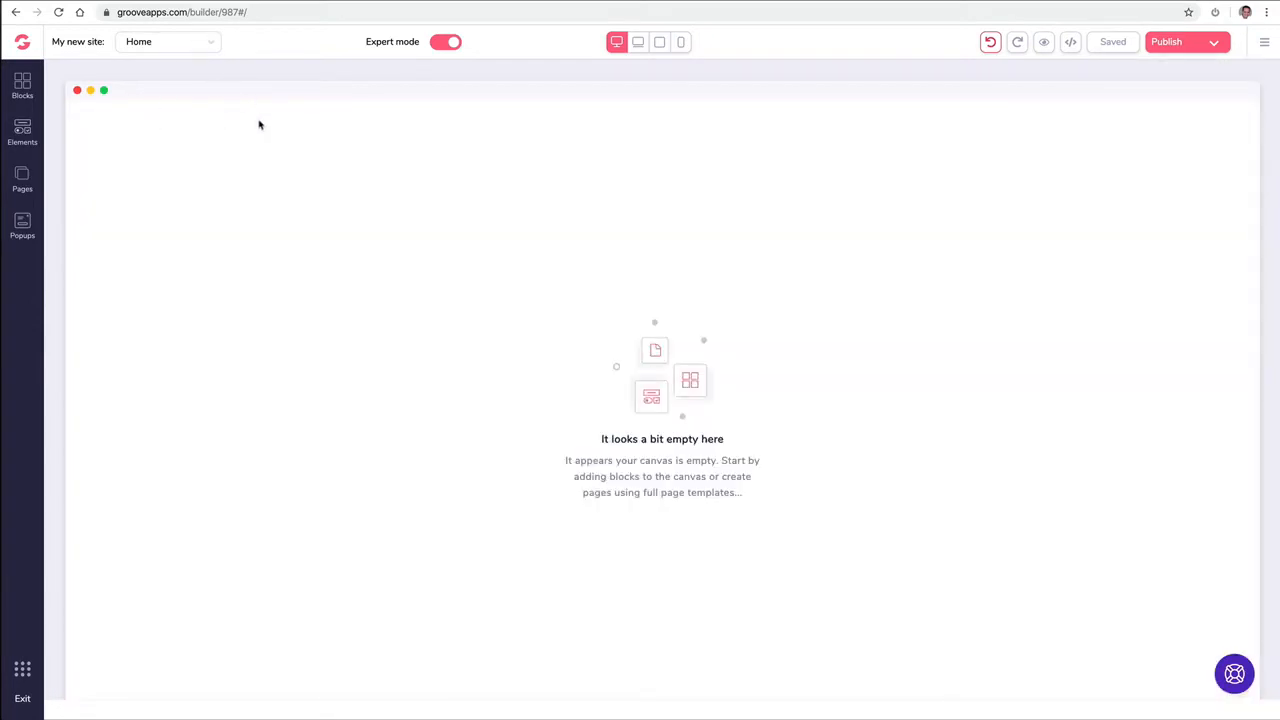
- Add a new page from the blank canvas template and rename it About
left_click(27, 177)
left_click(214, 80)
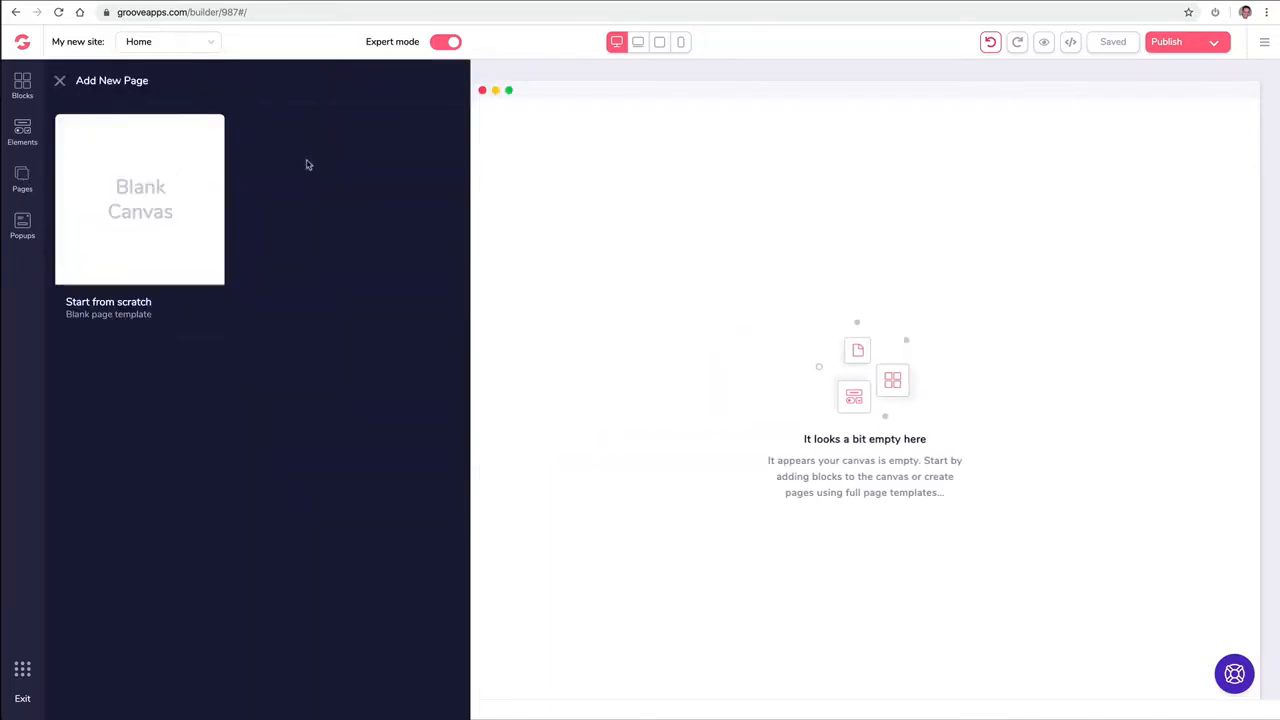
left_click(183, 177)
left_click(207, 193)
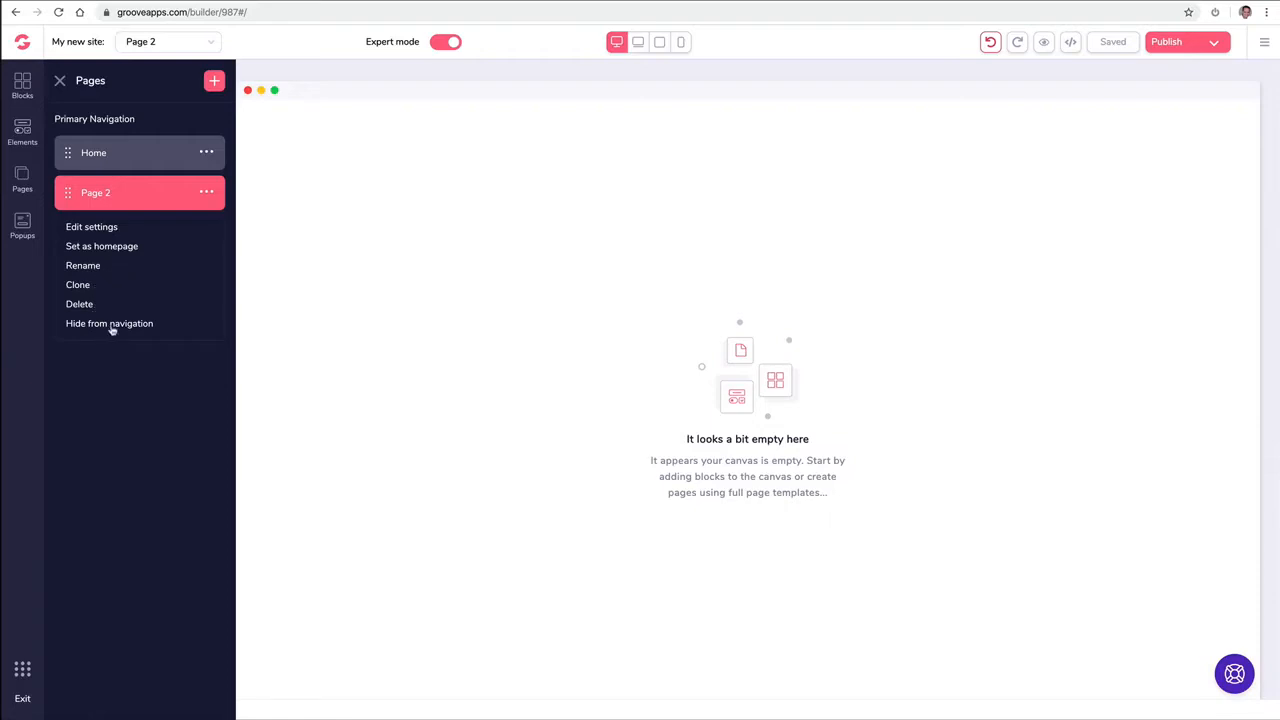
left_click(93, 266)
left_click(125, 186)
type("BAou")
key("ctrl+a")
type("About")
left_click(208, 194)
- Add another blank canvas page to the site and rename it Contact
left_click(214, 81)
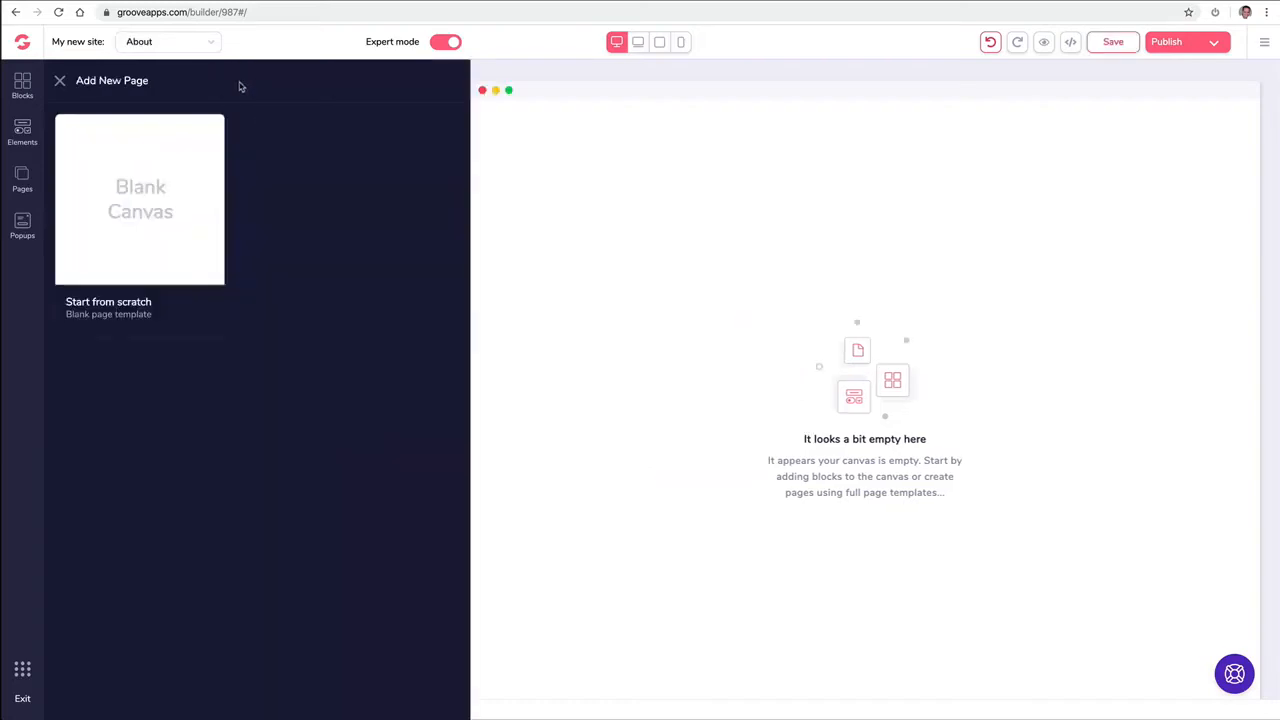
left_click(156, 172)
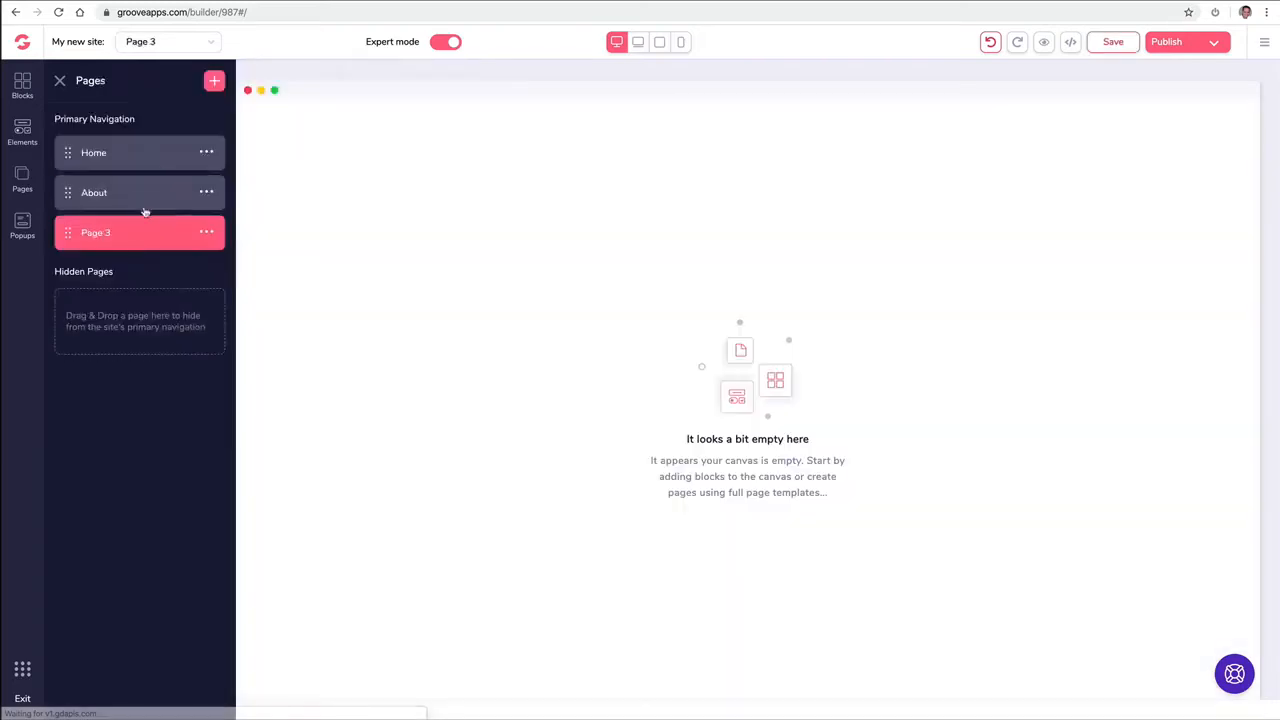
left_click(206, 233)
left_click(99, 306)
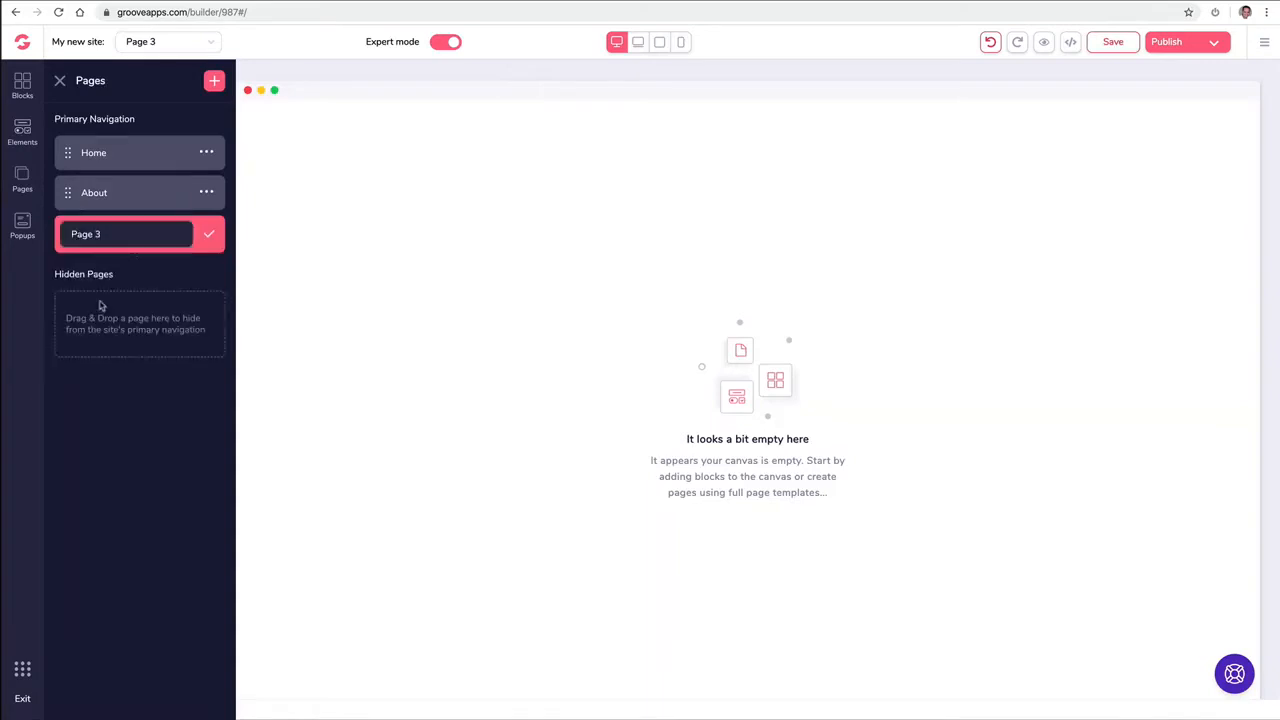
triple_click(134, 234)
type("Co")
left_click(209, 234)
- Create a fourth page from the blank template and name it Media
left_click(215, 82)
left_click(176, 192)
left_click(206, 272)
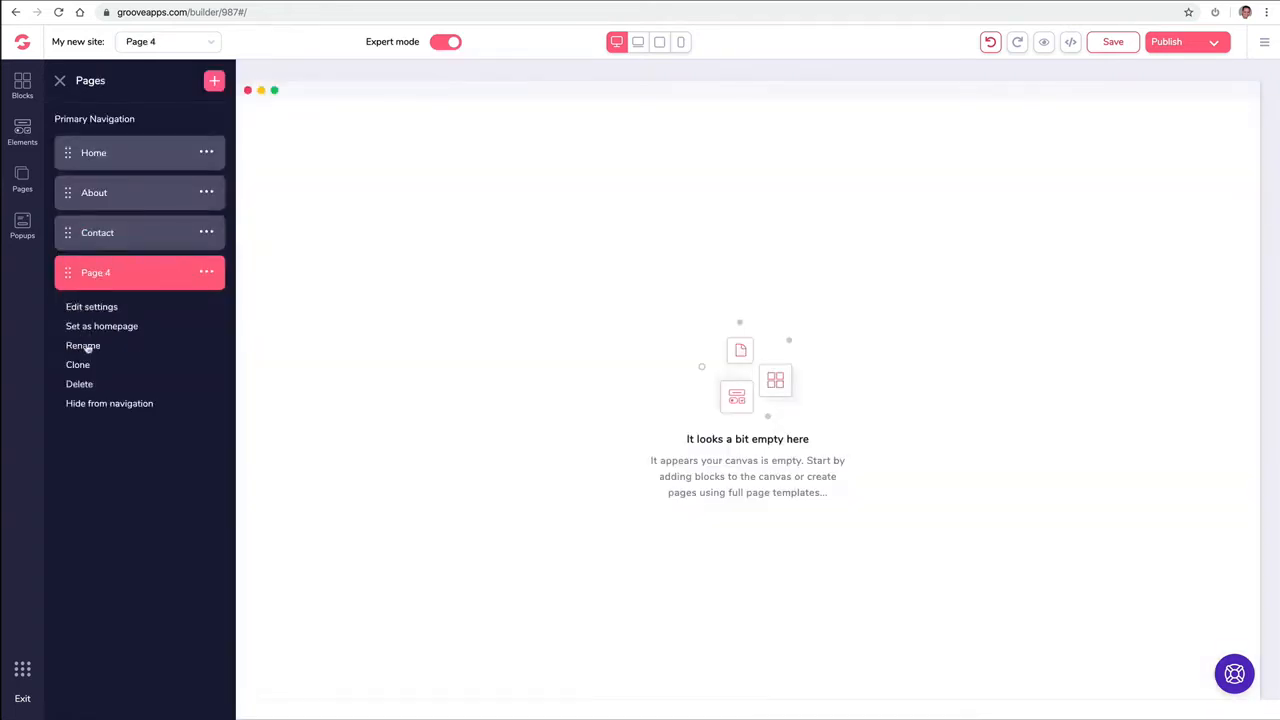
left_click(89, 344)
triple_click(143, 272)
type("Media")
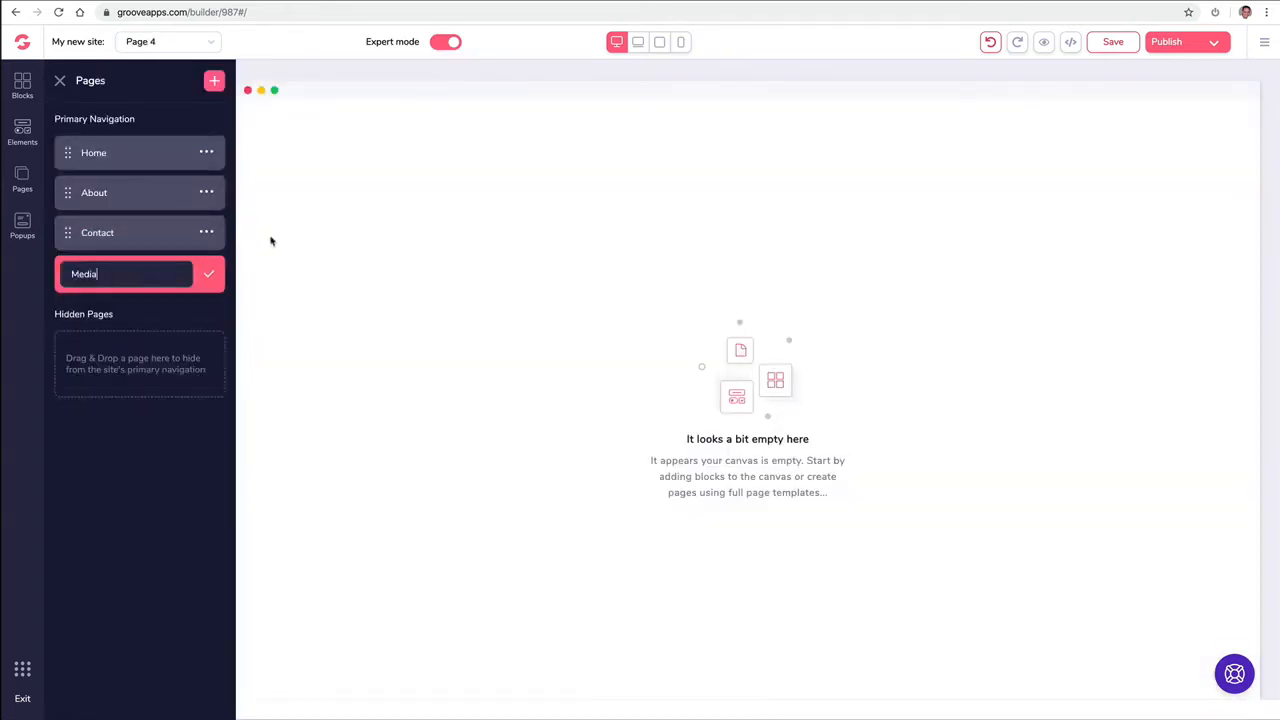
left_click(209, 274)
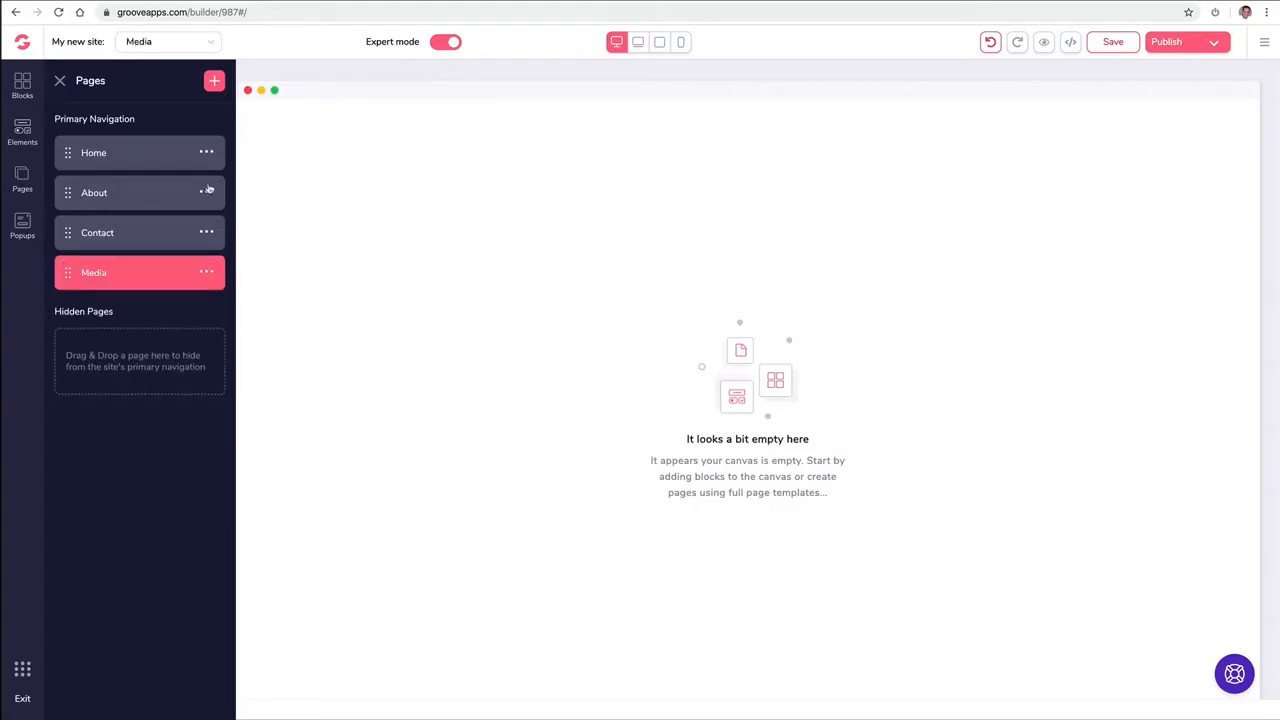
- Create a fifth page from the blank template and name it Support
left_click(215, 82)
left_click(117, 209)
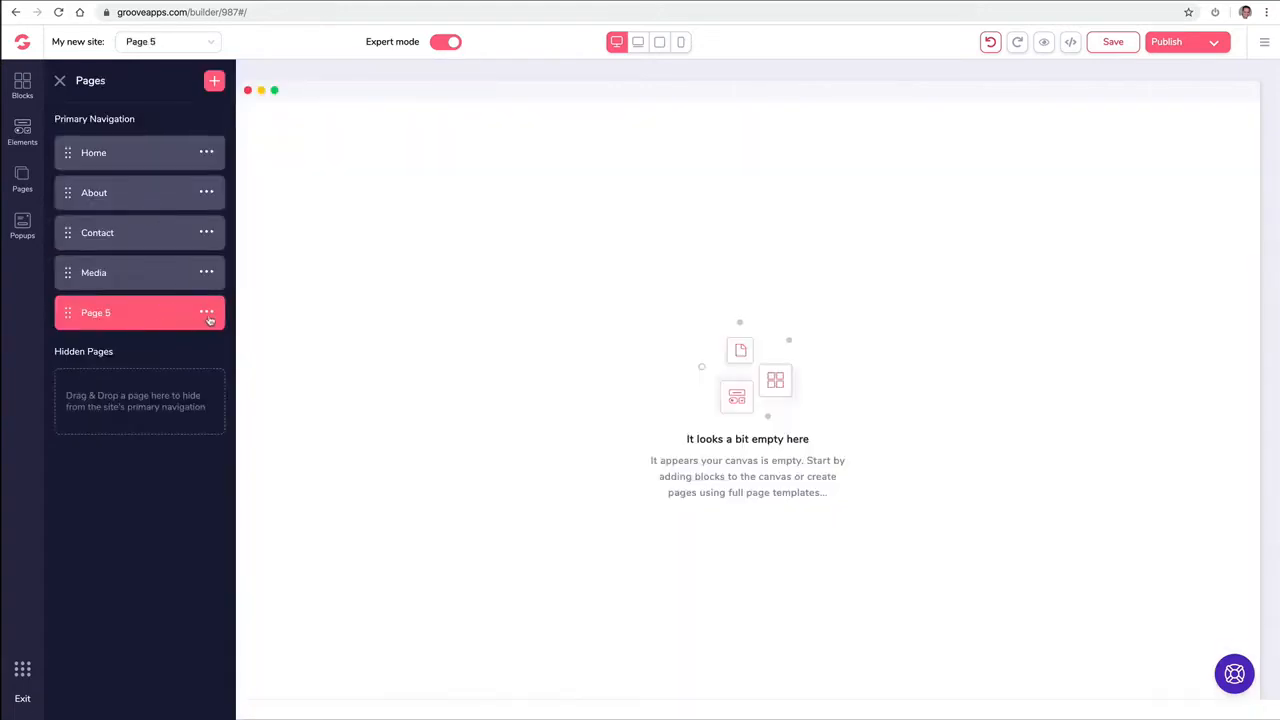
left_click(207, 314)
left_click(110, 385)
triple_click(153, 318)
type("Support")
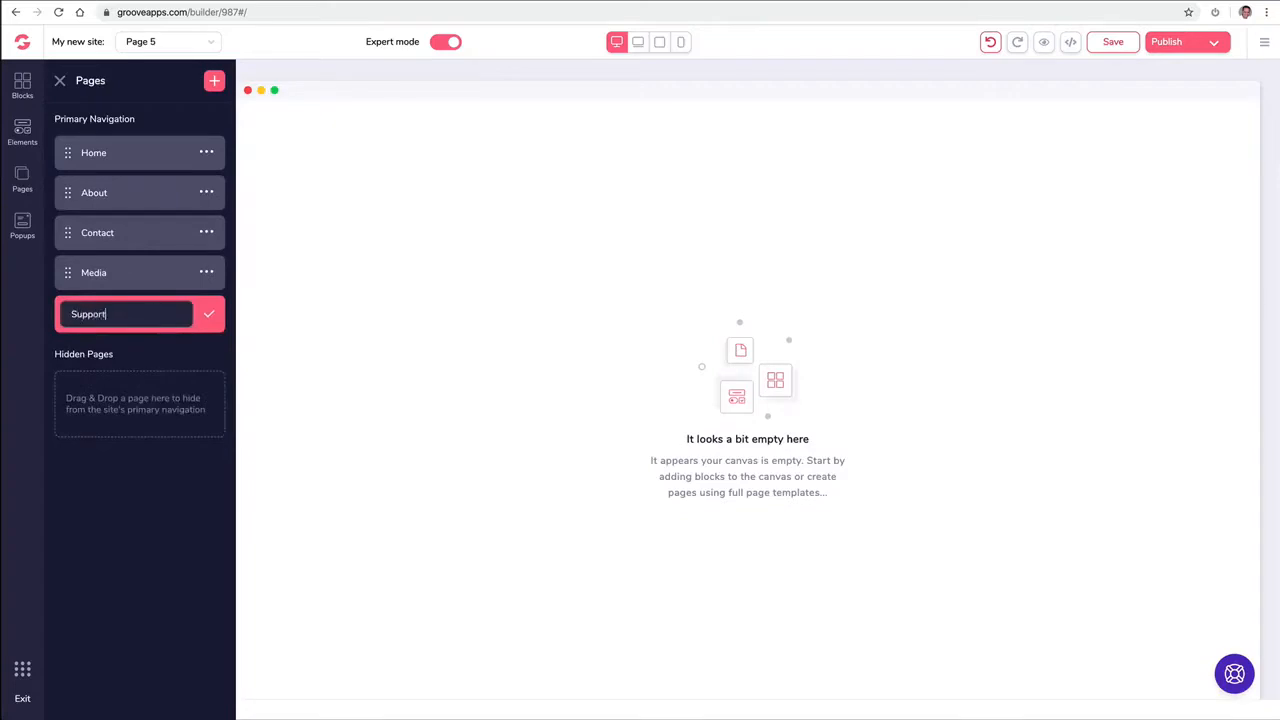
left_click(208, 313)
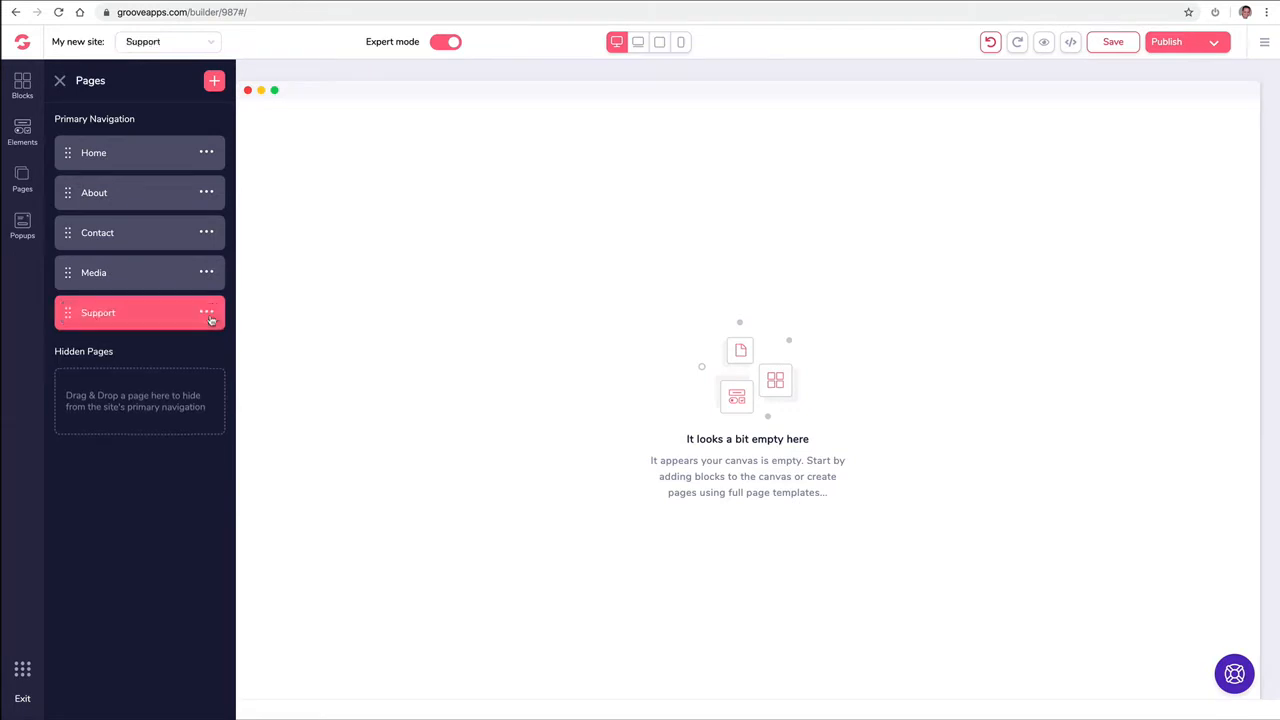
- Add a blank canvas page for the lead offer and rename it Free Ebook
left_click(214, 81)
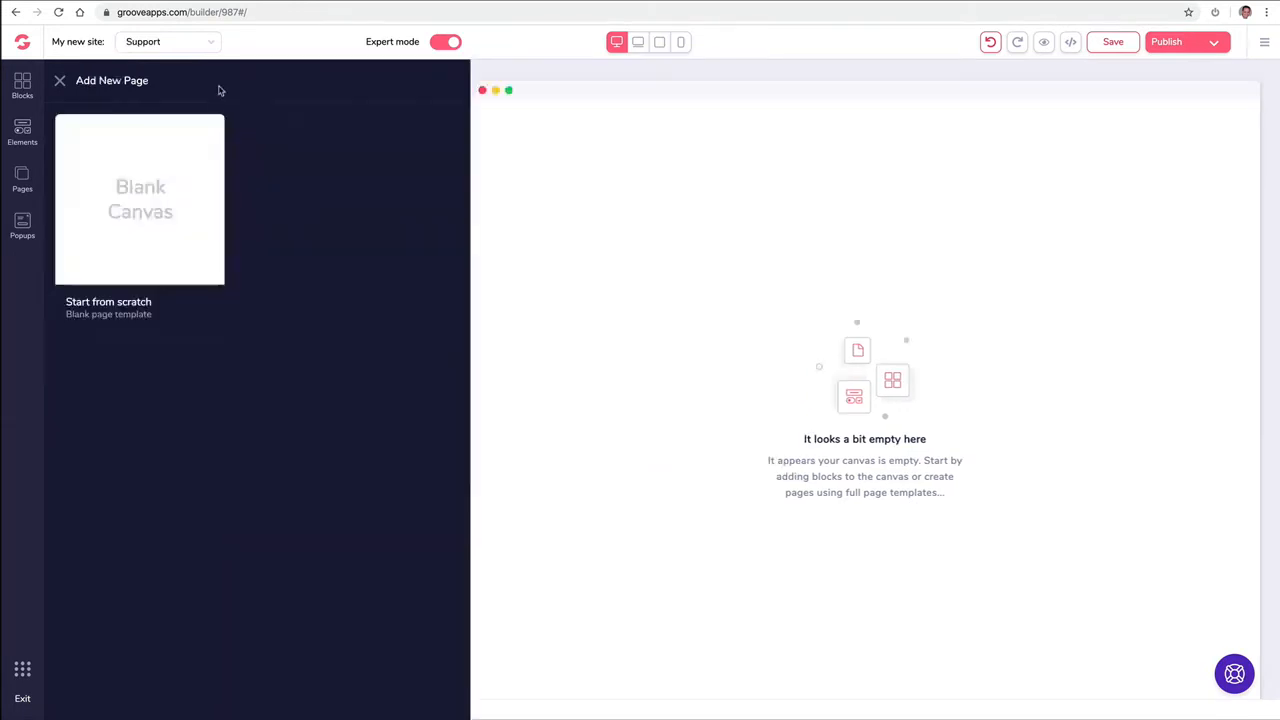
left_click(130, 250)
left_click(207, 355)
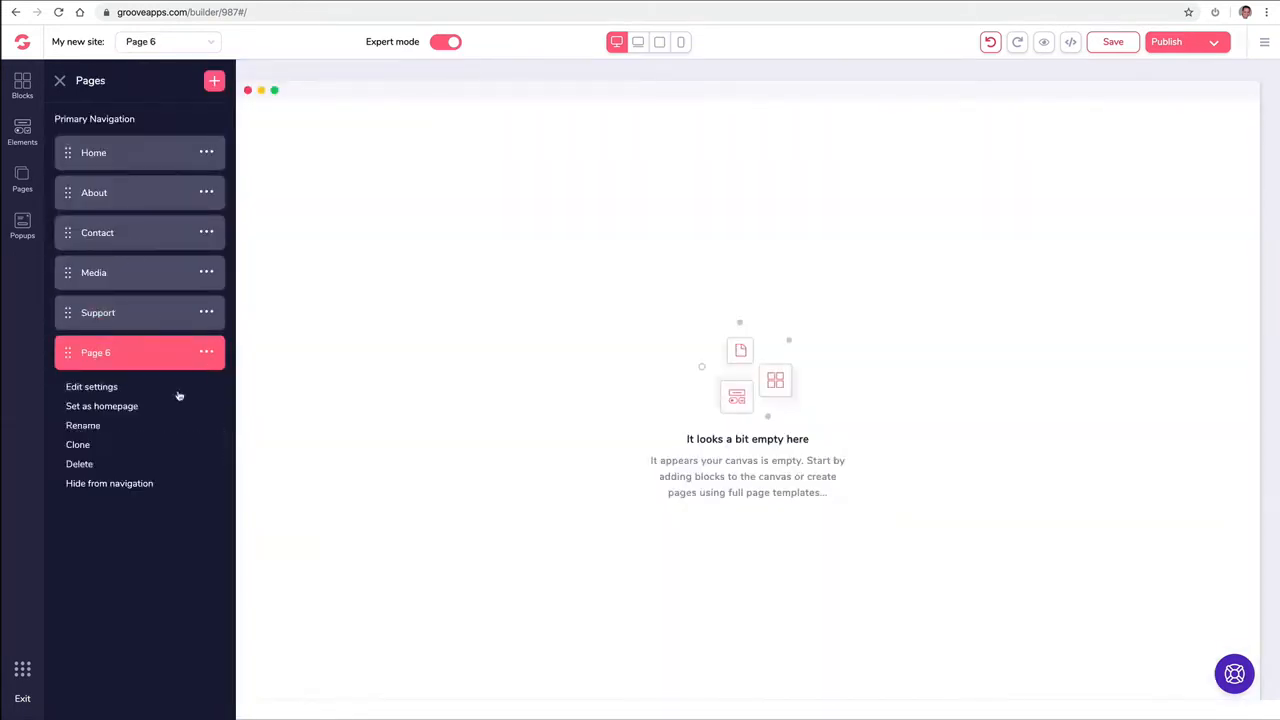
left_click(98, 424)
triple_click(151, 356)
type("Free Ebook")
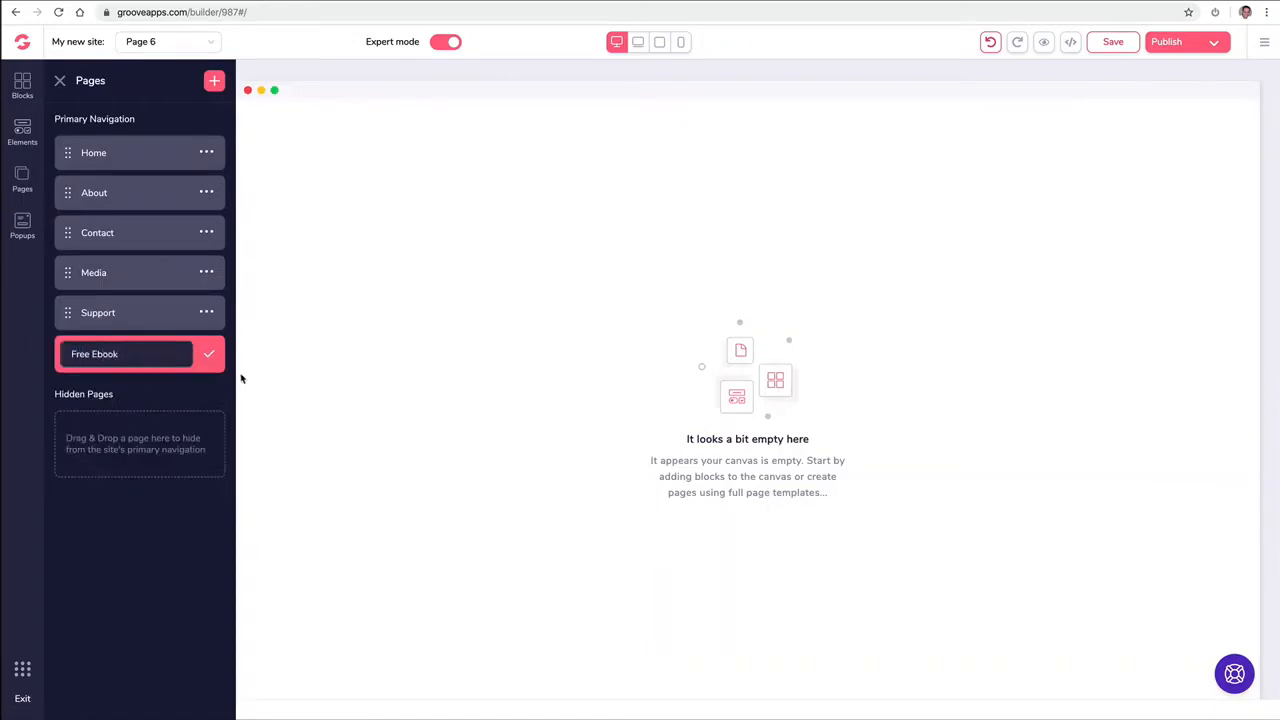
left_click(209, 354)
- Add one more blank canvas page and rename it ThankYou Download
left_click(214, 81)
left_click(136, 197)
left_click(207, 393)
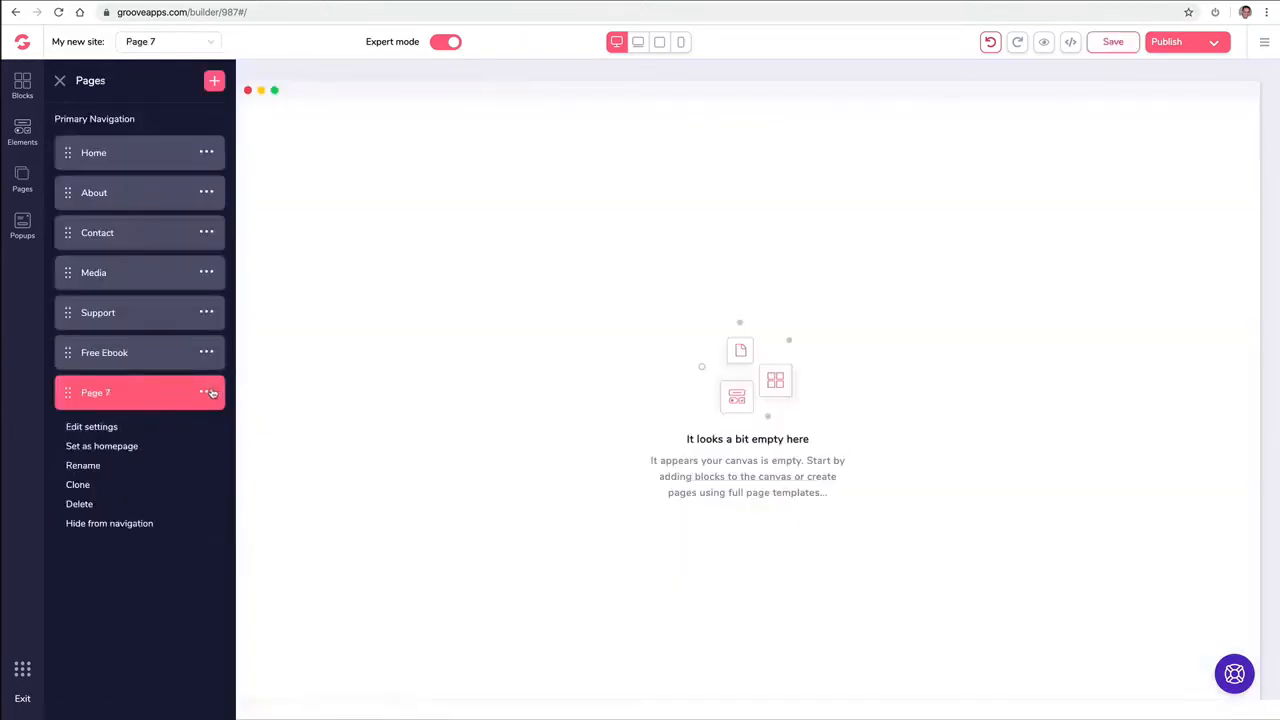
left_click(112, 466)
triple_click(148, 396)
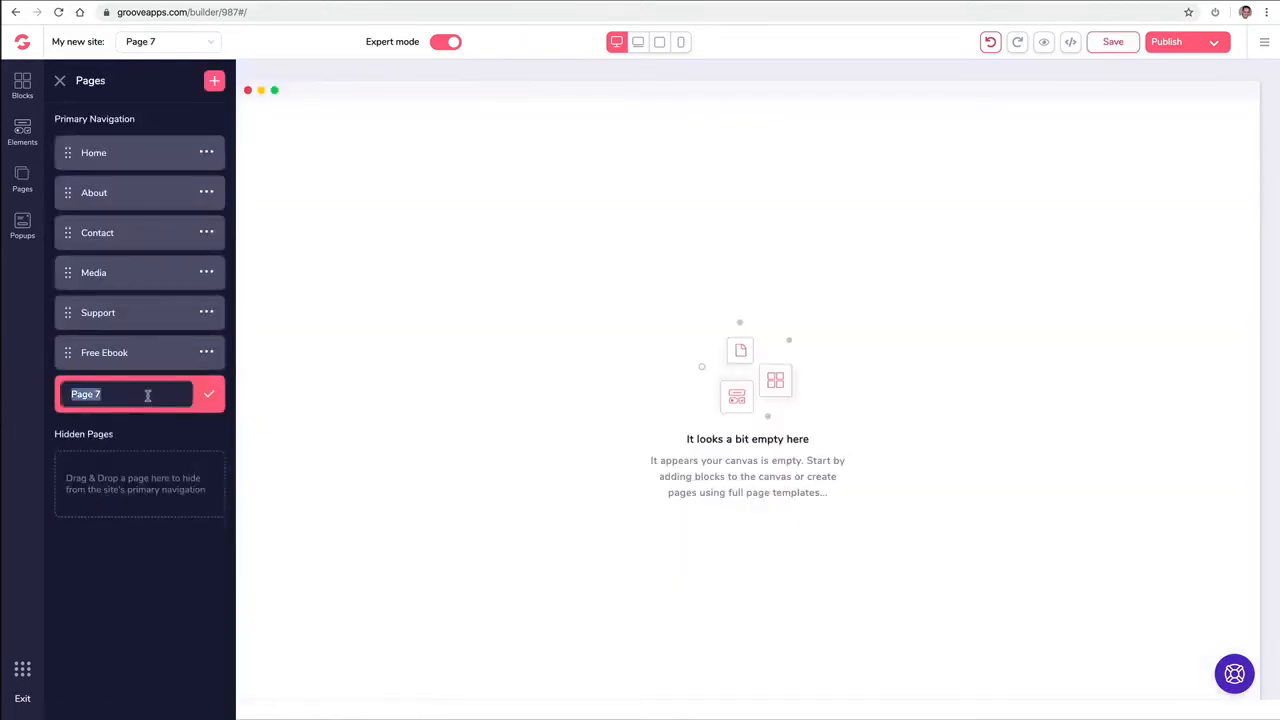
type("ThankYou Download")
left_click(208, 394)
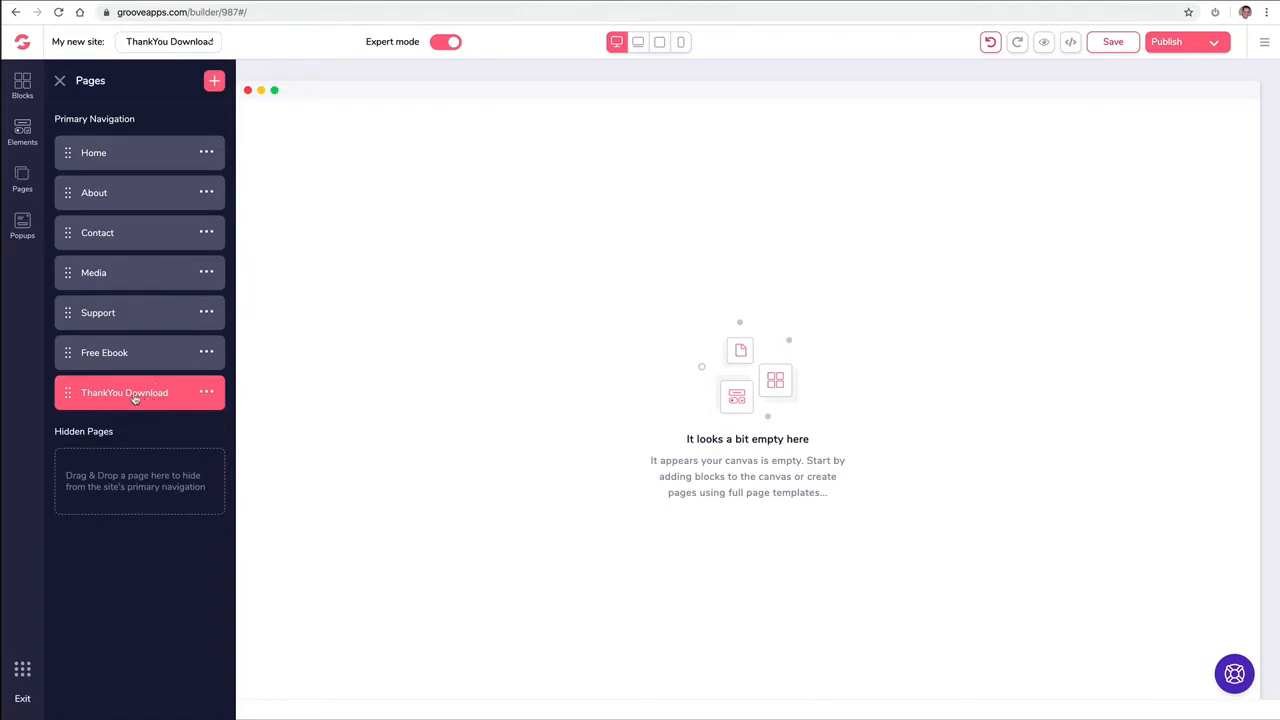
- Move the Free Ebook and ThankYou Download pages into Hidden Pages and open the ThankYou Download page
left_click(150, 41)
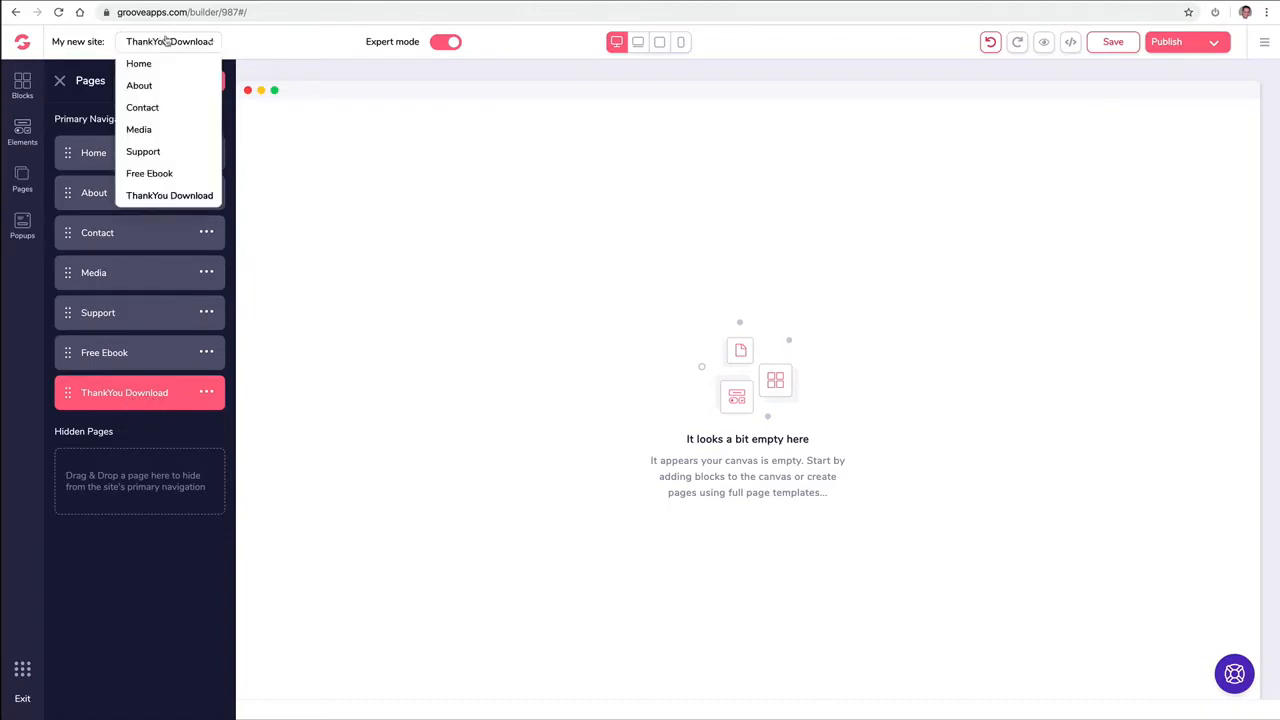
left_click(155, 88)
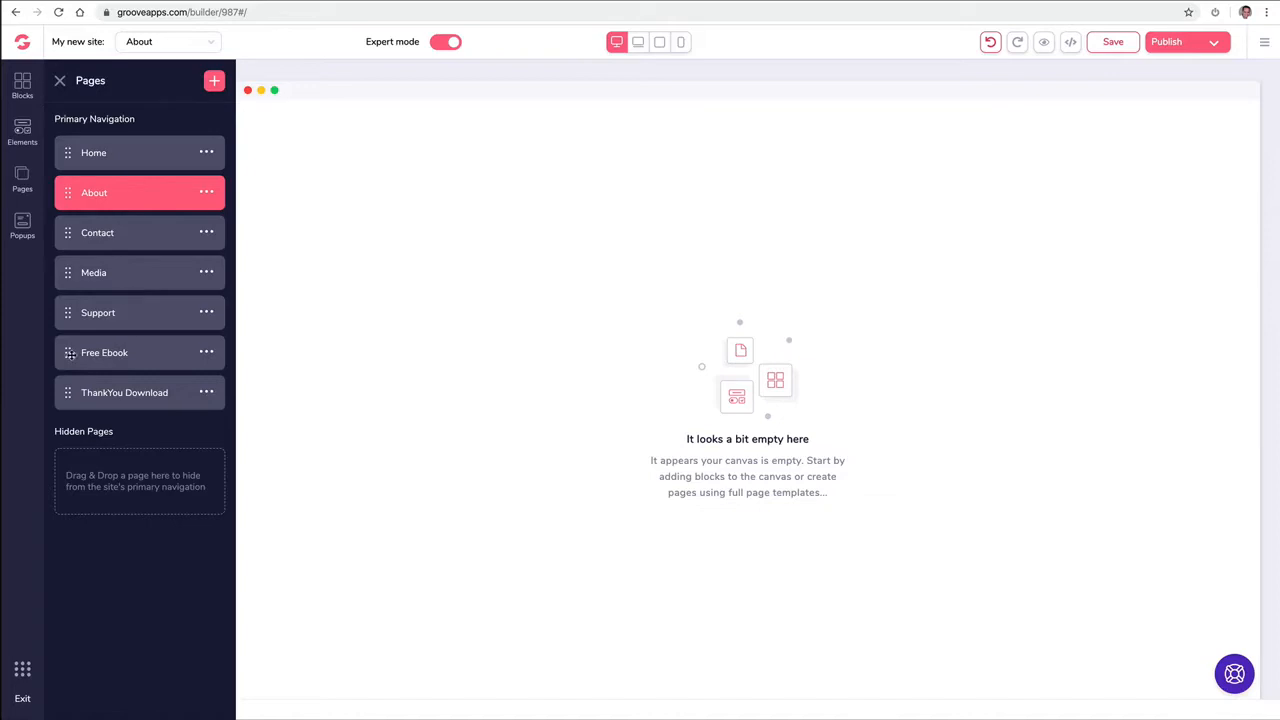
left_click_drag(70, 353, 80, 457)
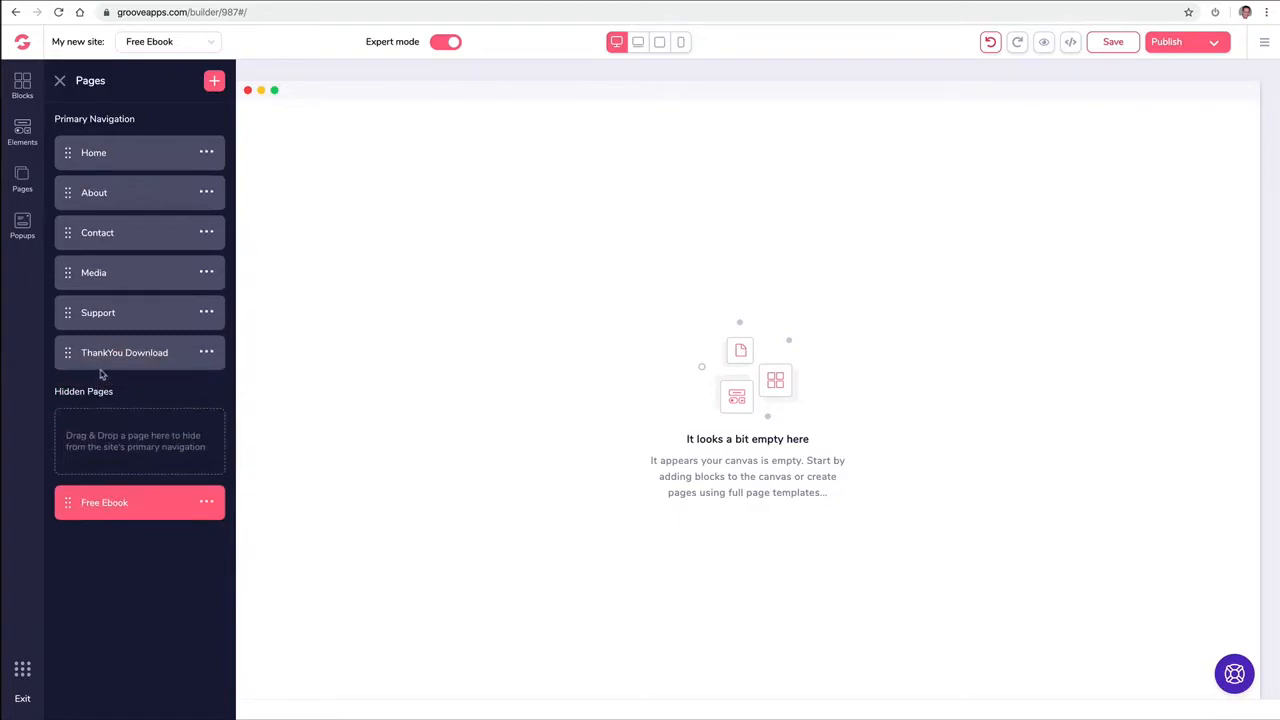
left_click_drag(68, 354, 77, 514)
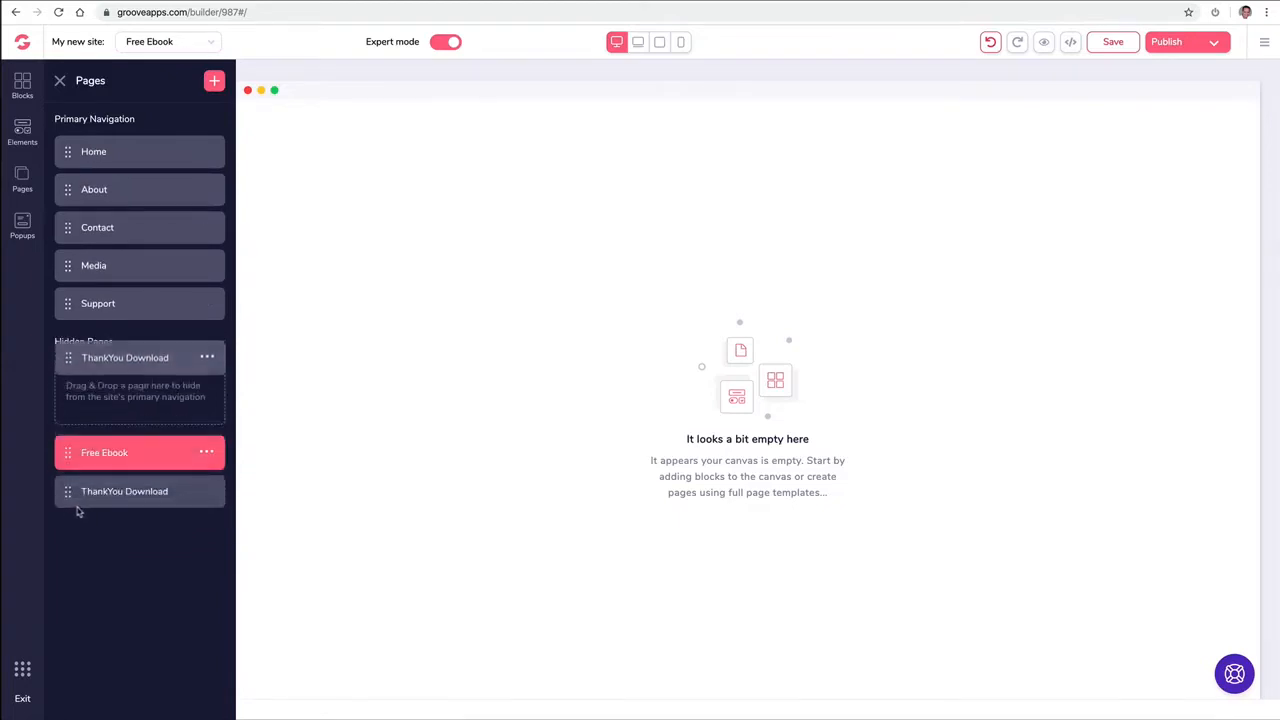
left_click(120, 503)
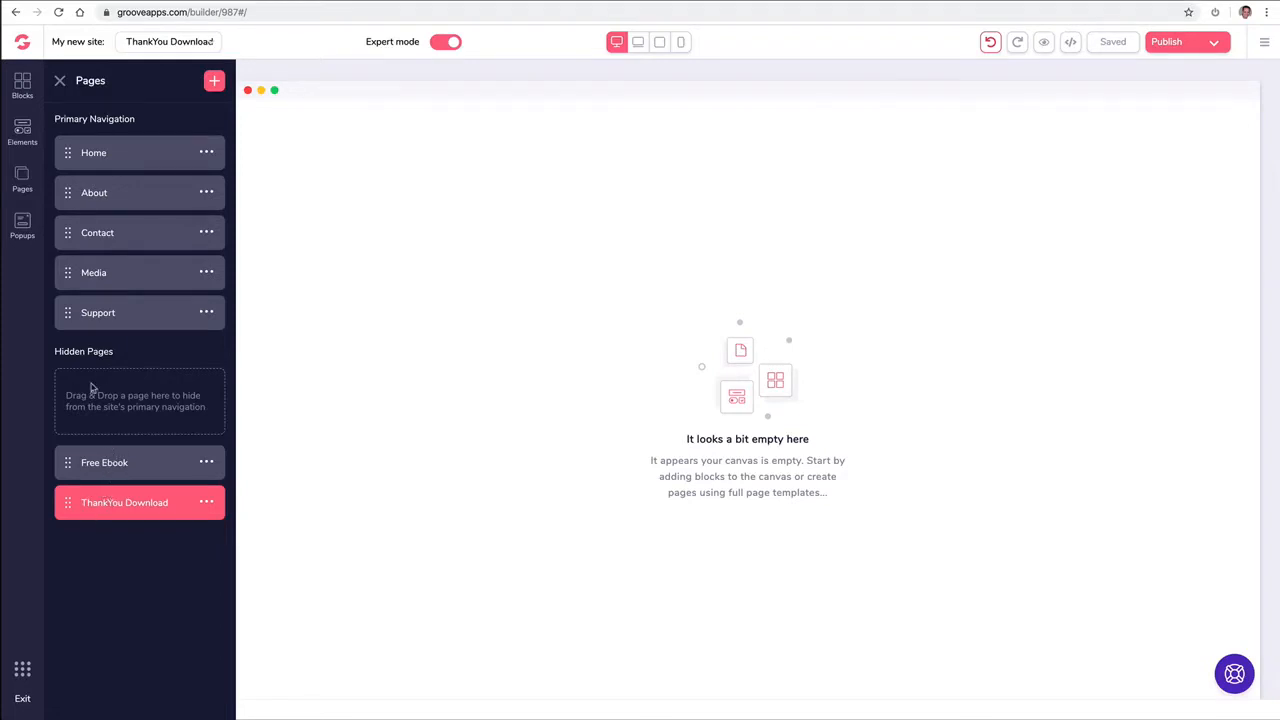
- Add the wireframe navigation bar with logo, centred page links and social icons to the ThankYou Download page
left_click(25, 87)
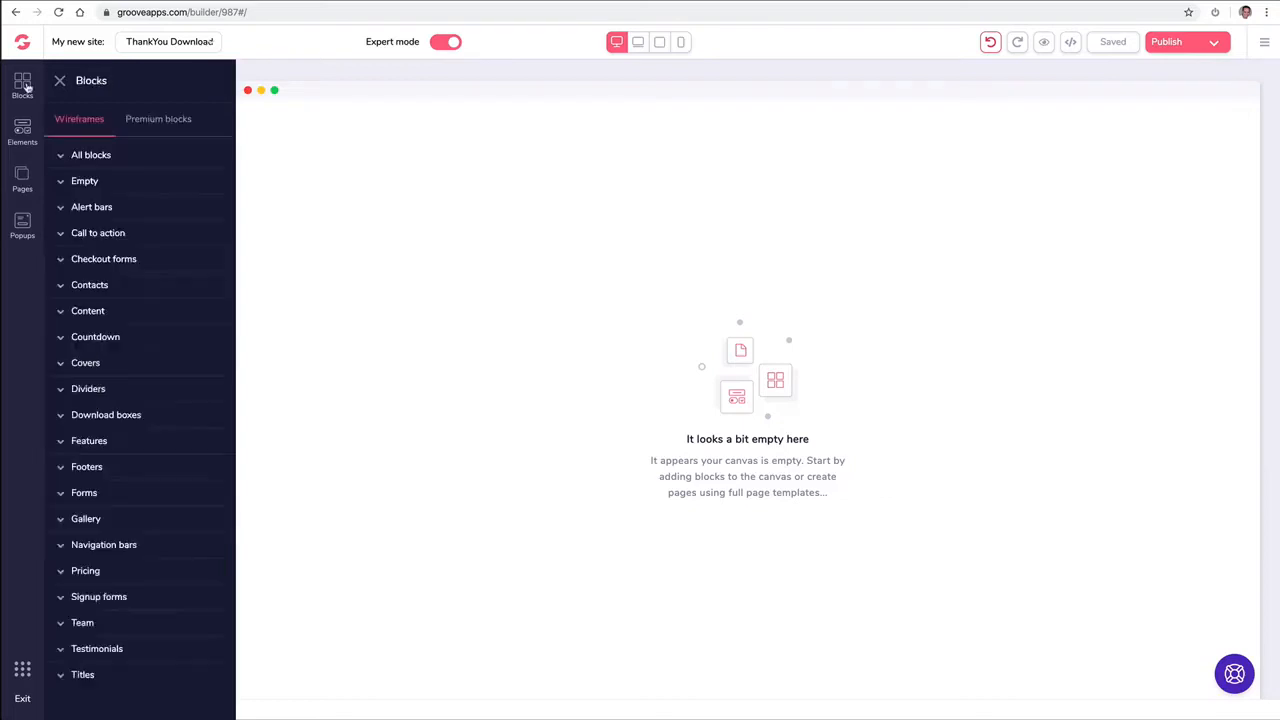
left_click(150, 124)
left_click(116, 372)
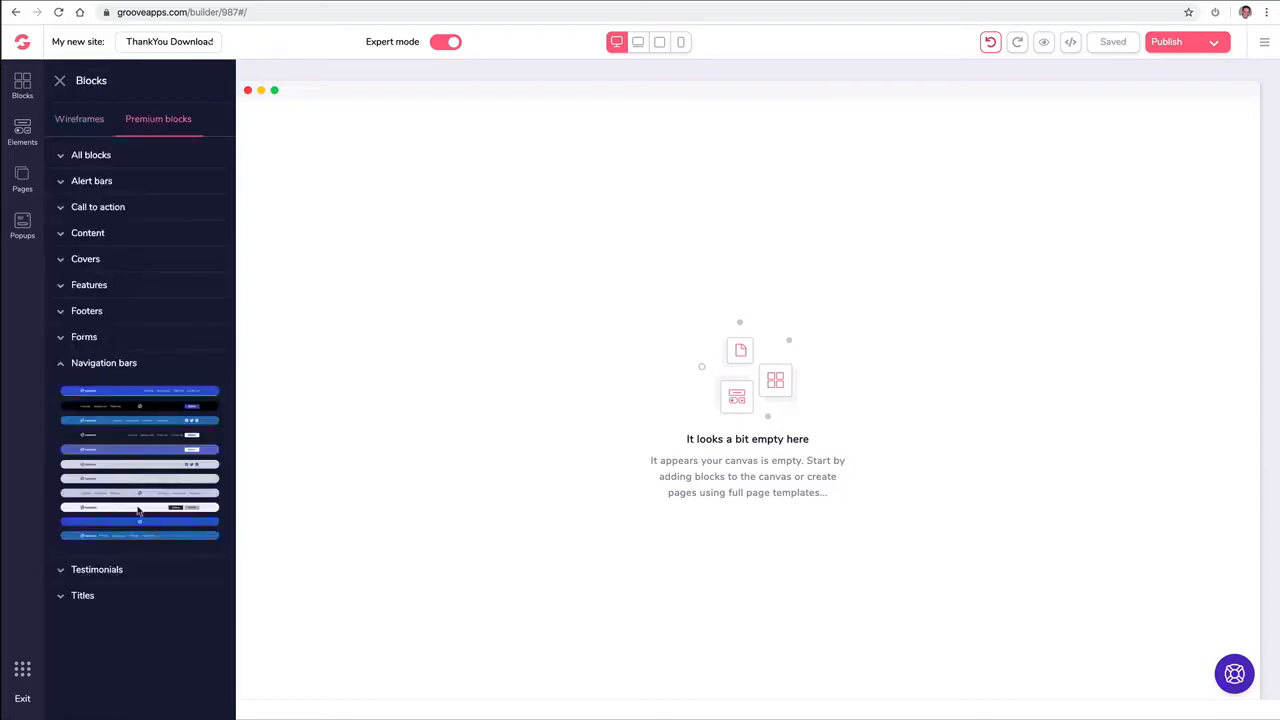
left_click(88, 120)
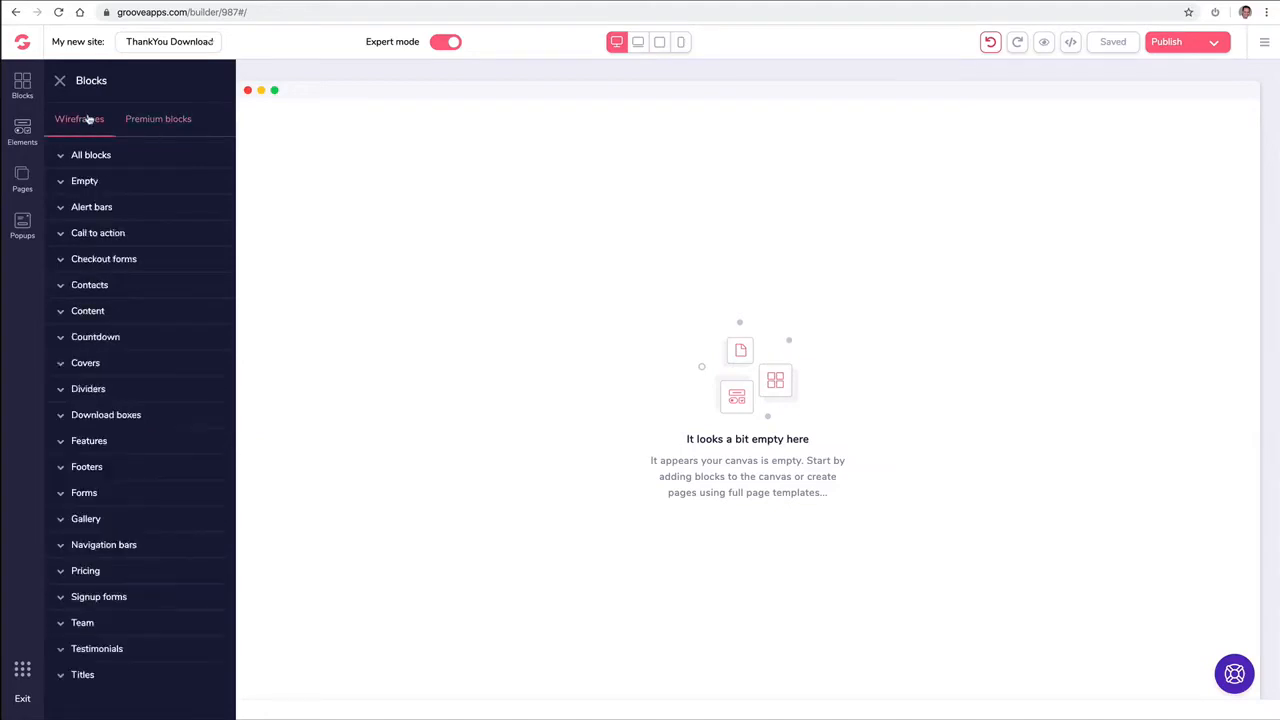
left_click(107, 545)
scroll(154, 506, "down", 3)
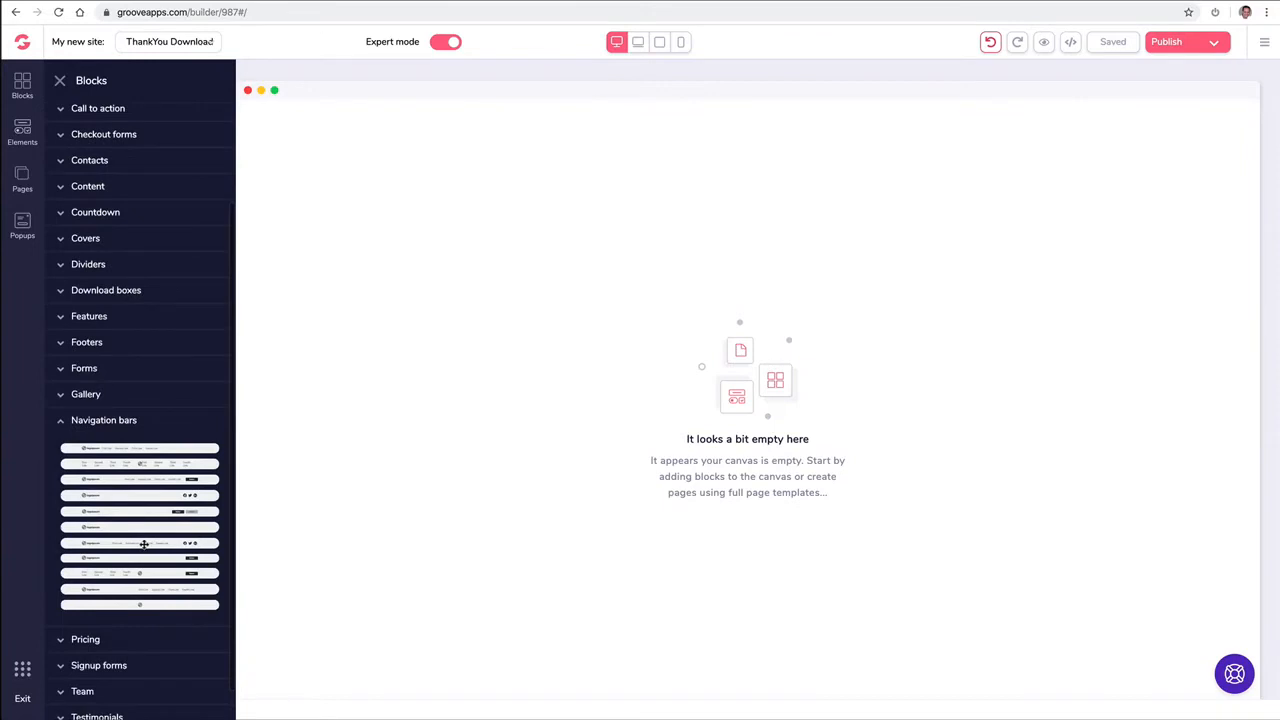
left_click_drag(143, 543, 626, 140)
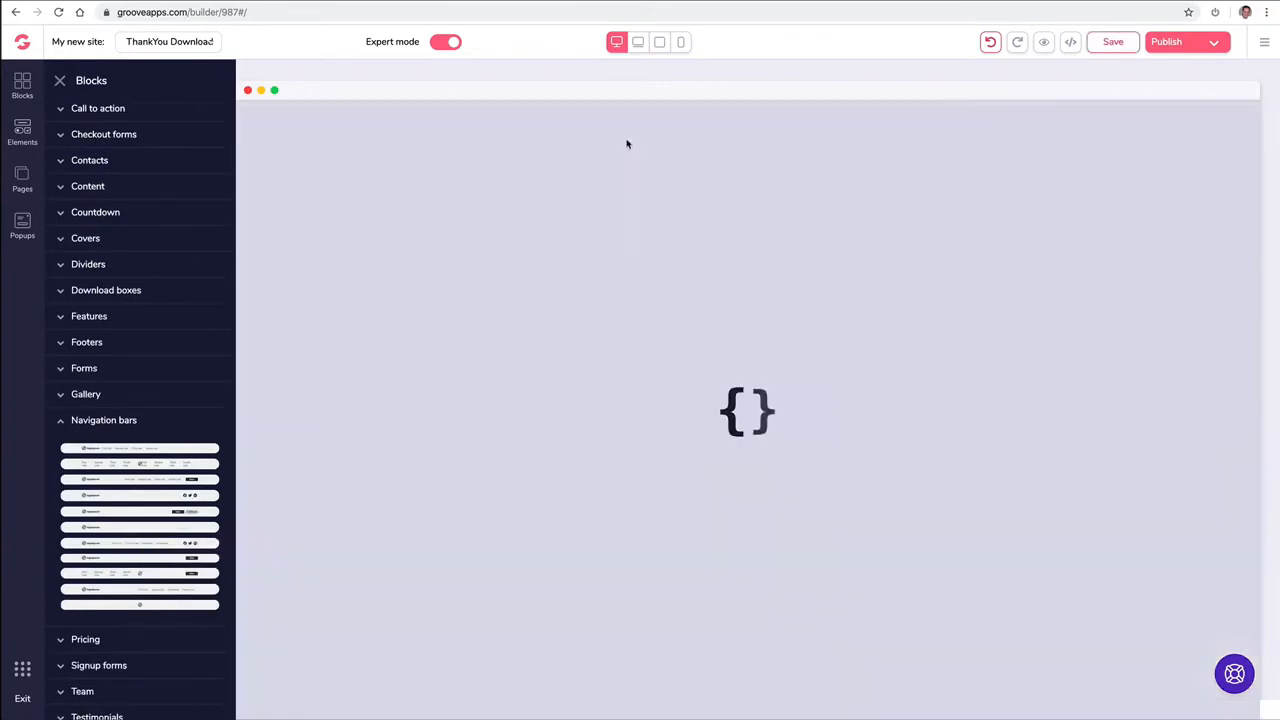
left_click(600, 143)
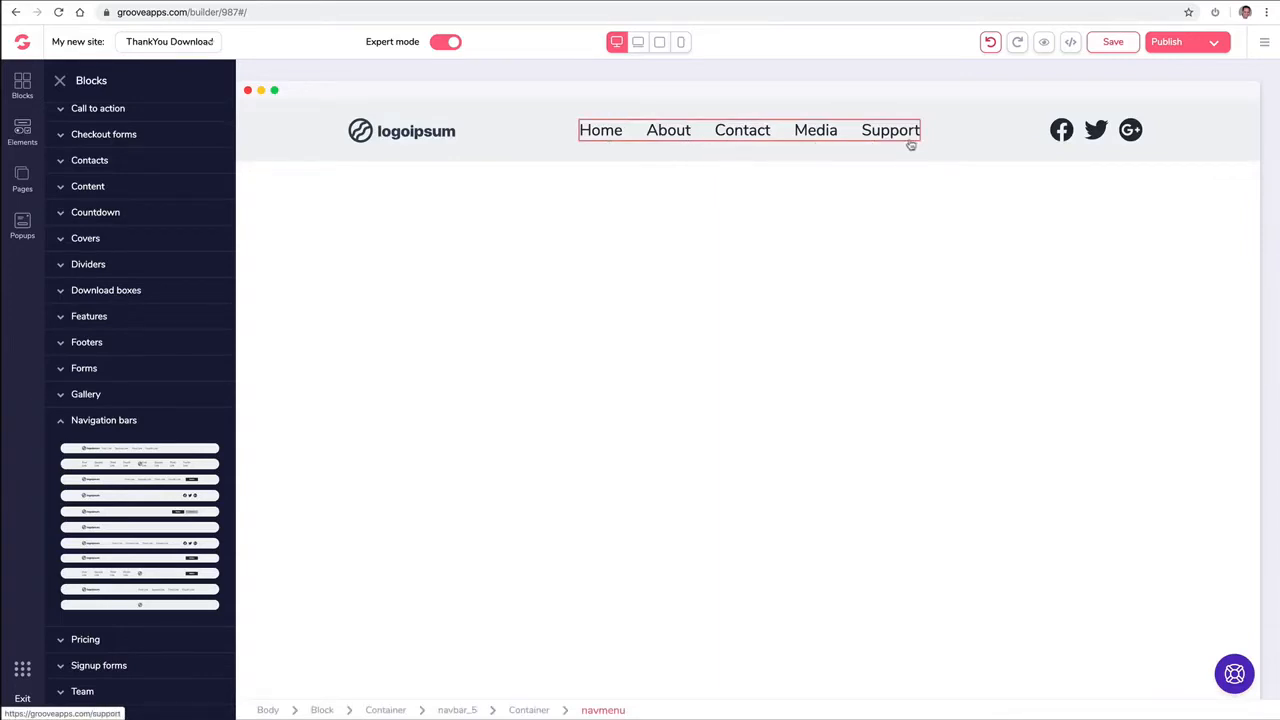
- Nest the Media page under Contact in the primary navigation and check the Contact dropdown in the navigation bar
left_click(22, 178)
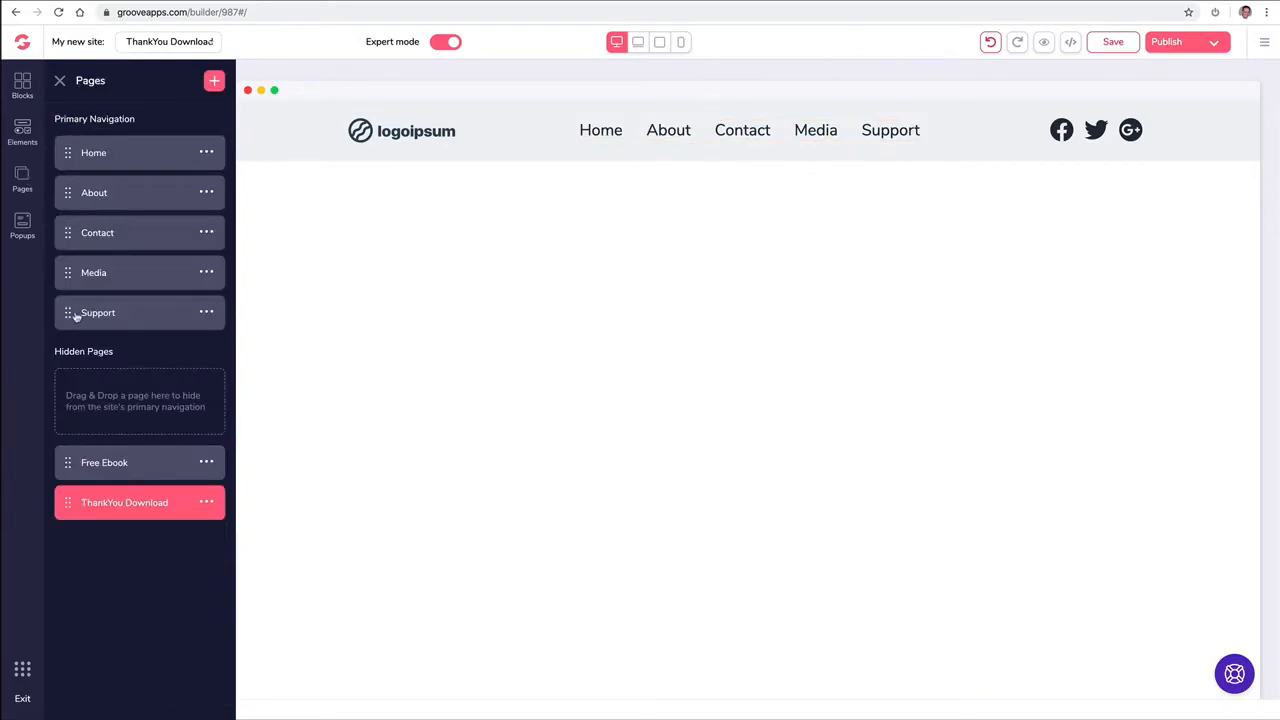
left_click_drag(70, 313, 69, 266)
left_click_drag(69, 272, 117, 258)
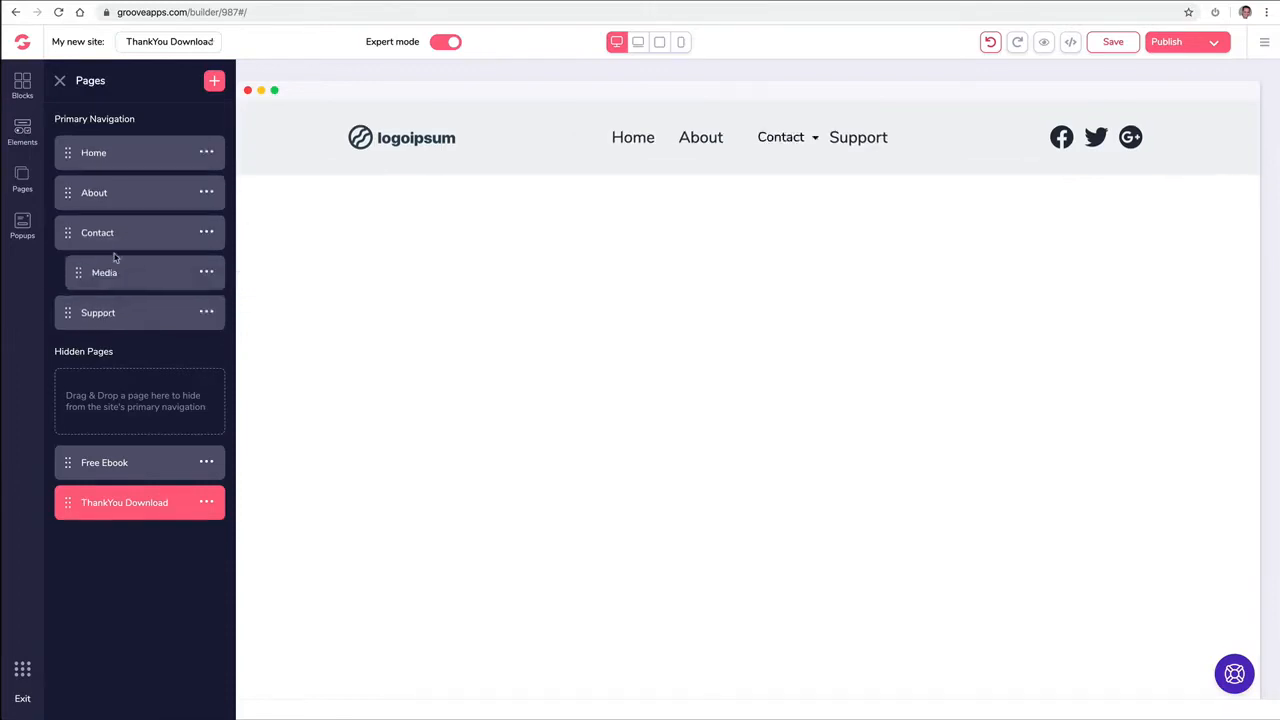
left_click(811, 136)
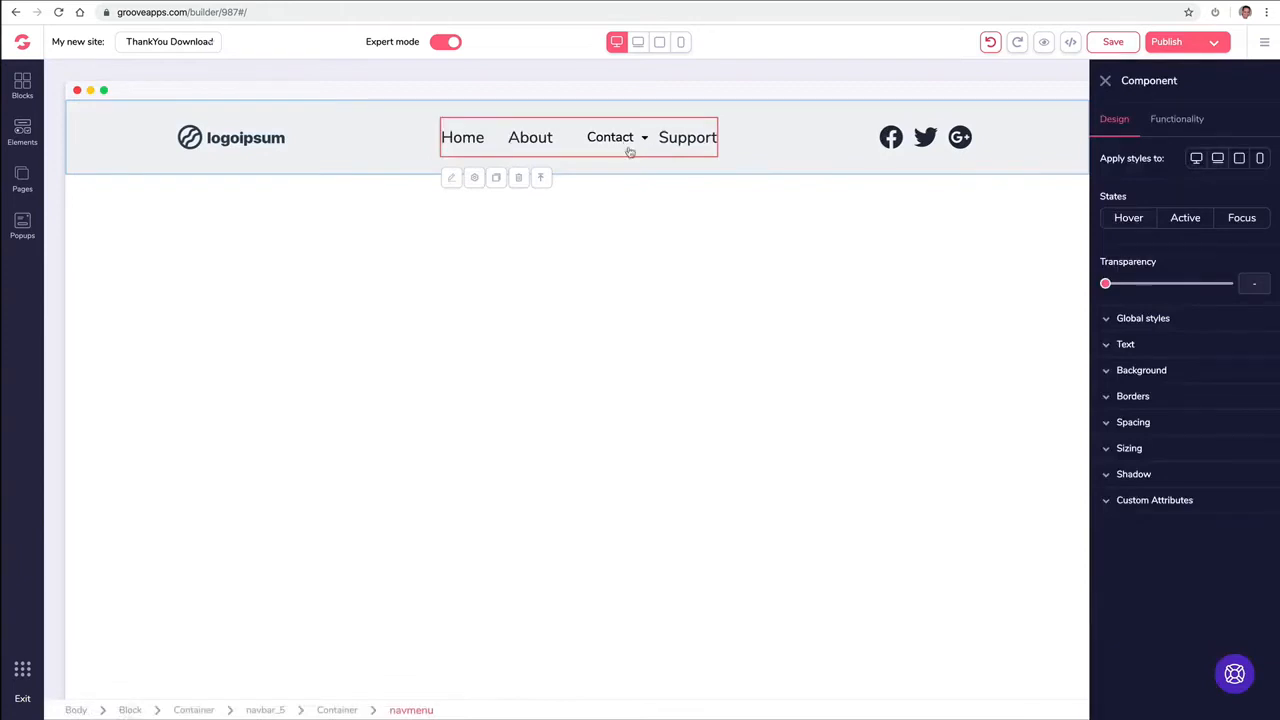
left_click(1105, 81)
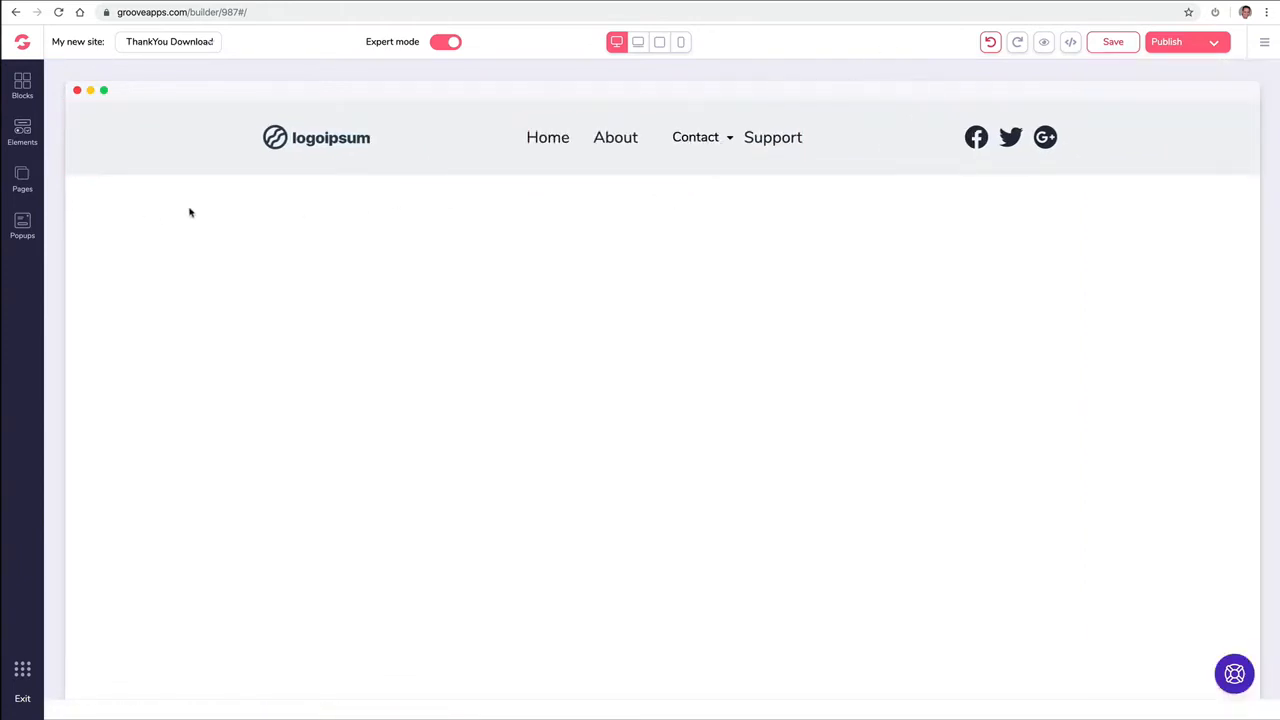
- Replace the navigation bar's placeholder logo with the GroovePages logo image, found by searching the computer for "logo" and uploaded
left_click(22, 180)
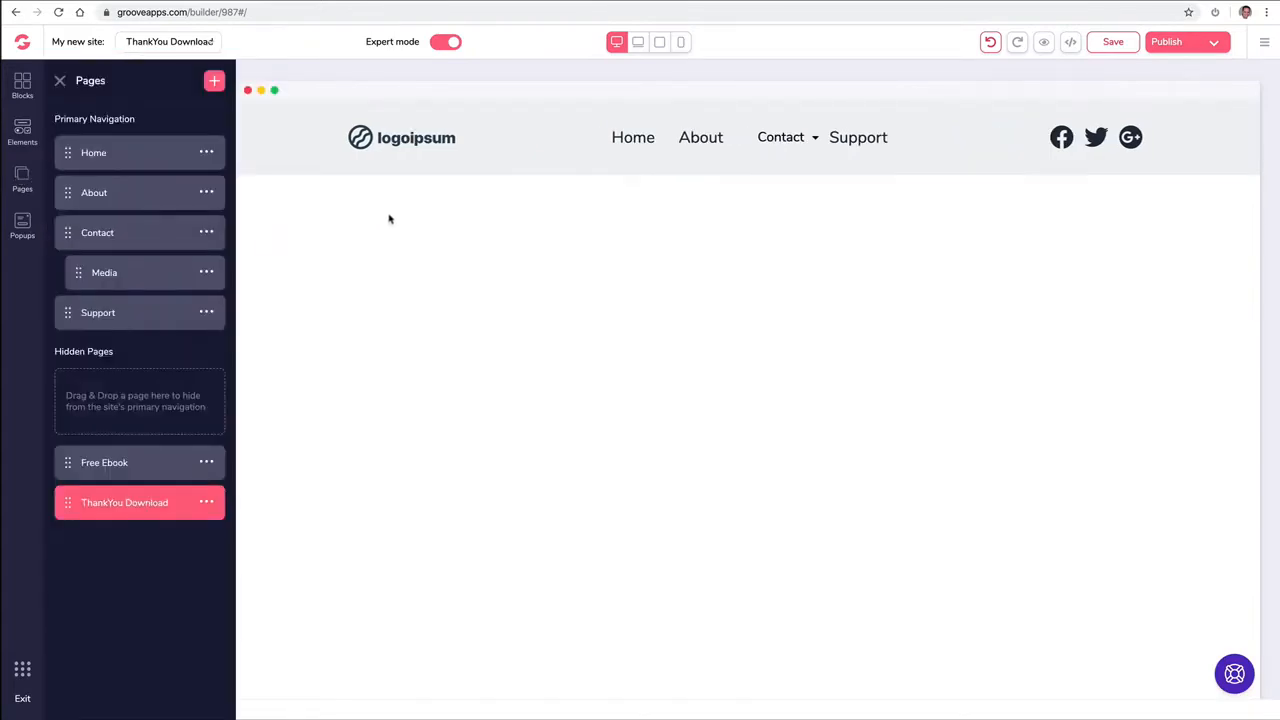
left_click(408, 141)
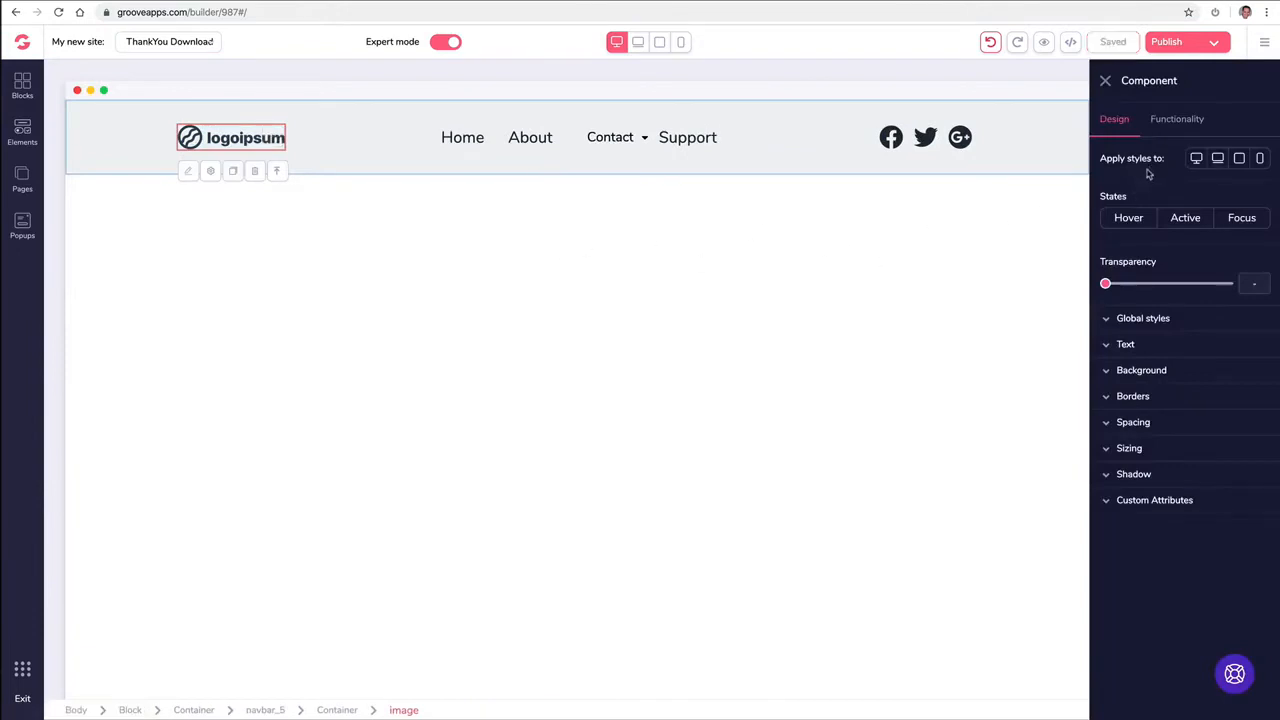
left_click(1180, 124)
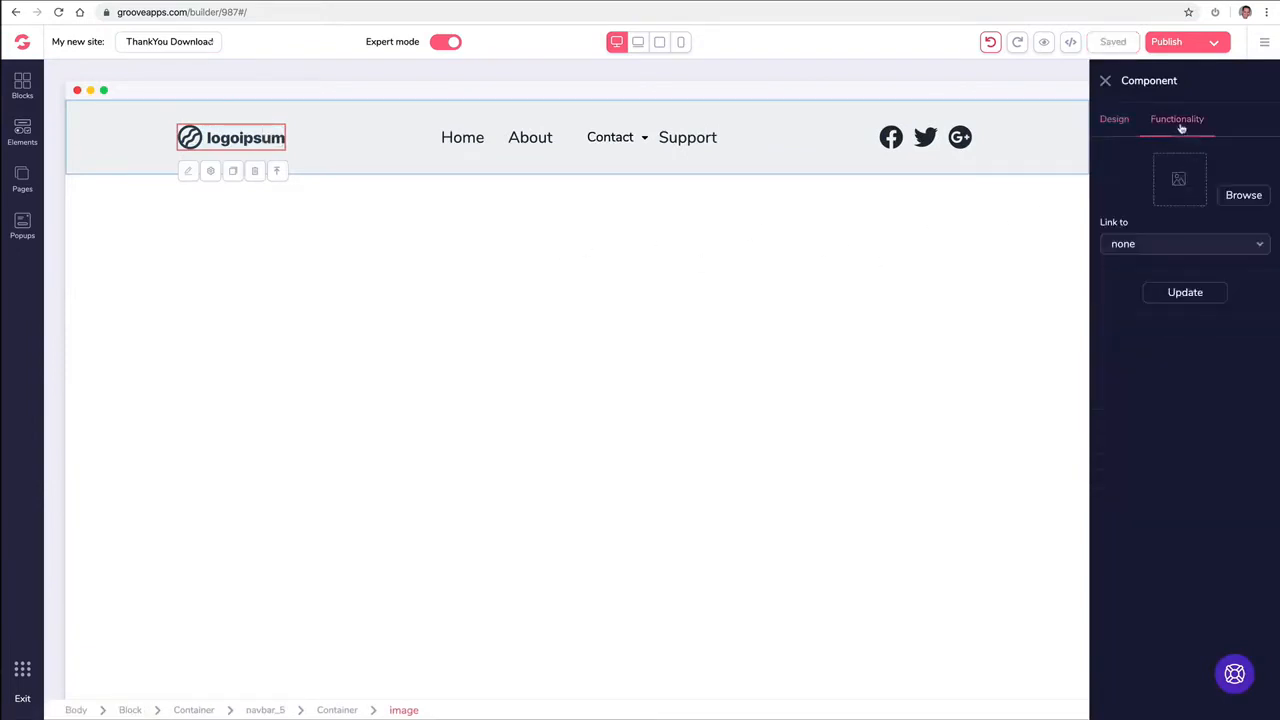
left_click(1229, 194)
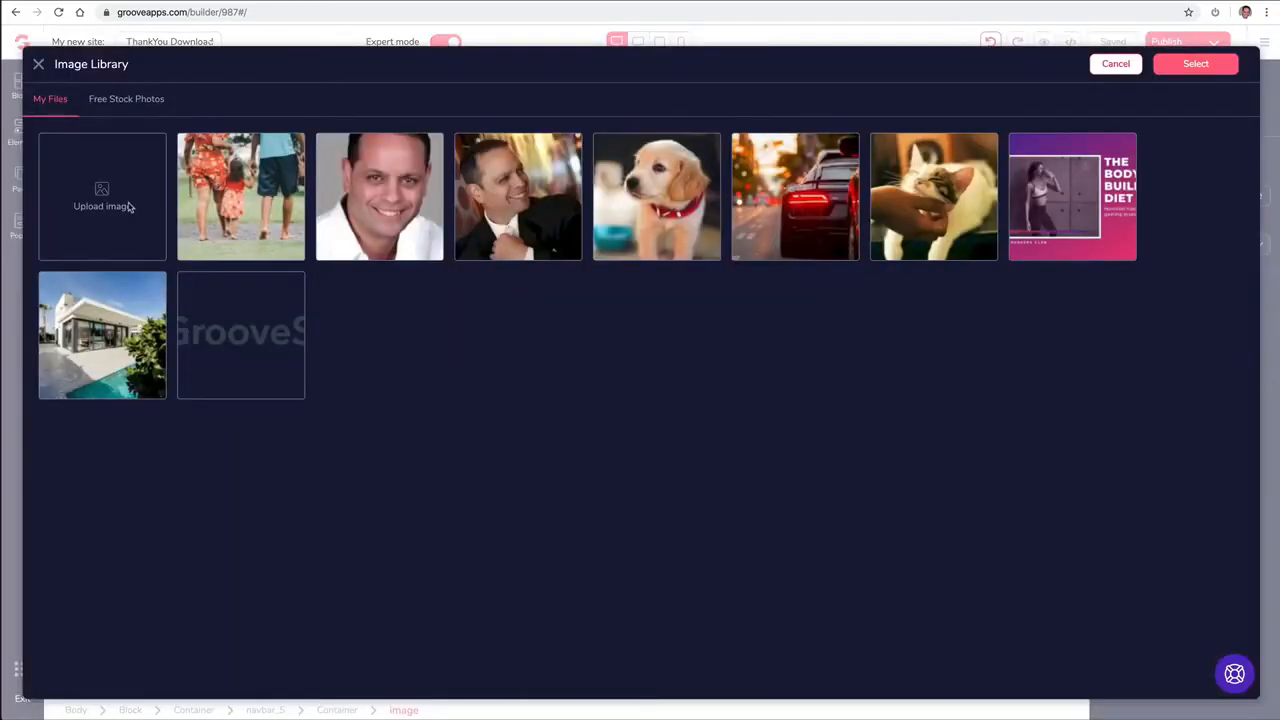
left_click(129, 206)
left_click(1060, 37)
type("logo")
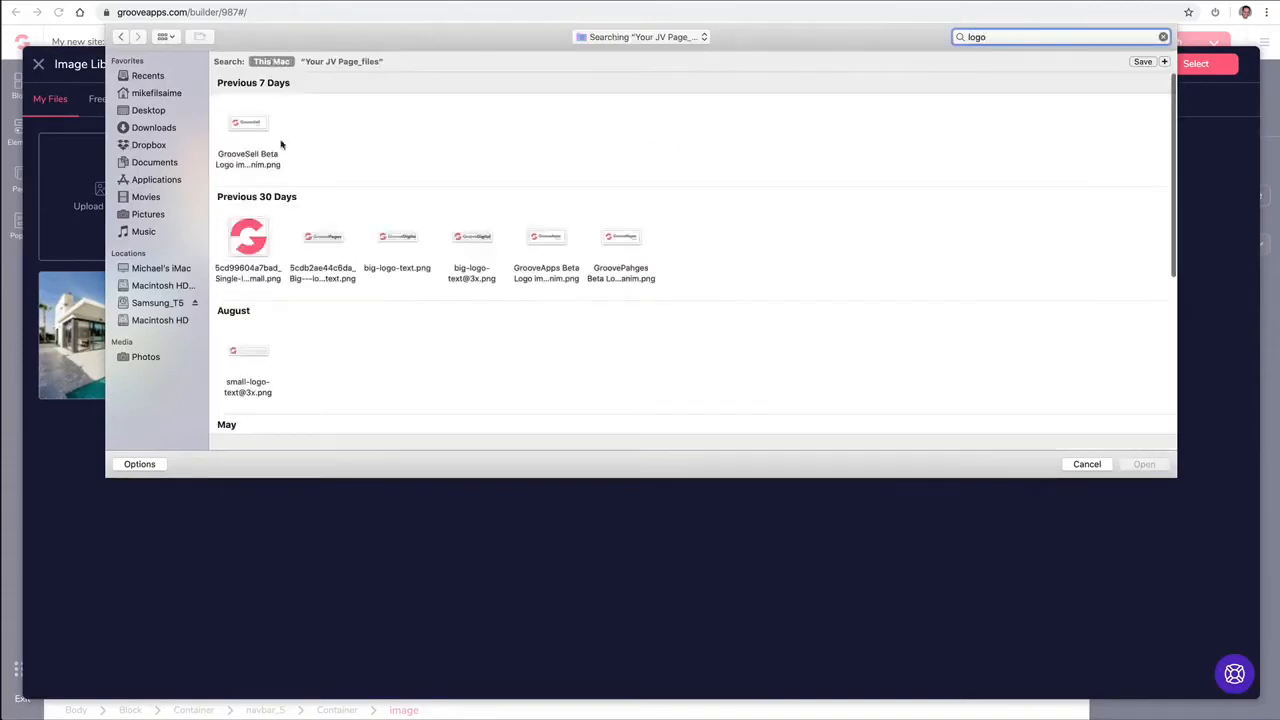
left_click(333, 242)
left_click(1143, 465)
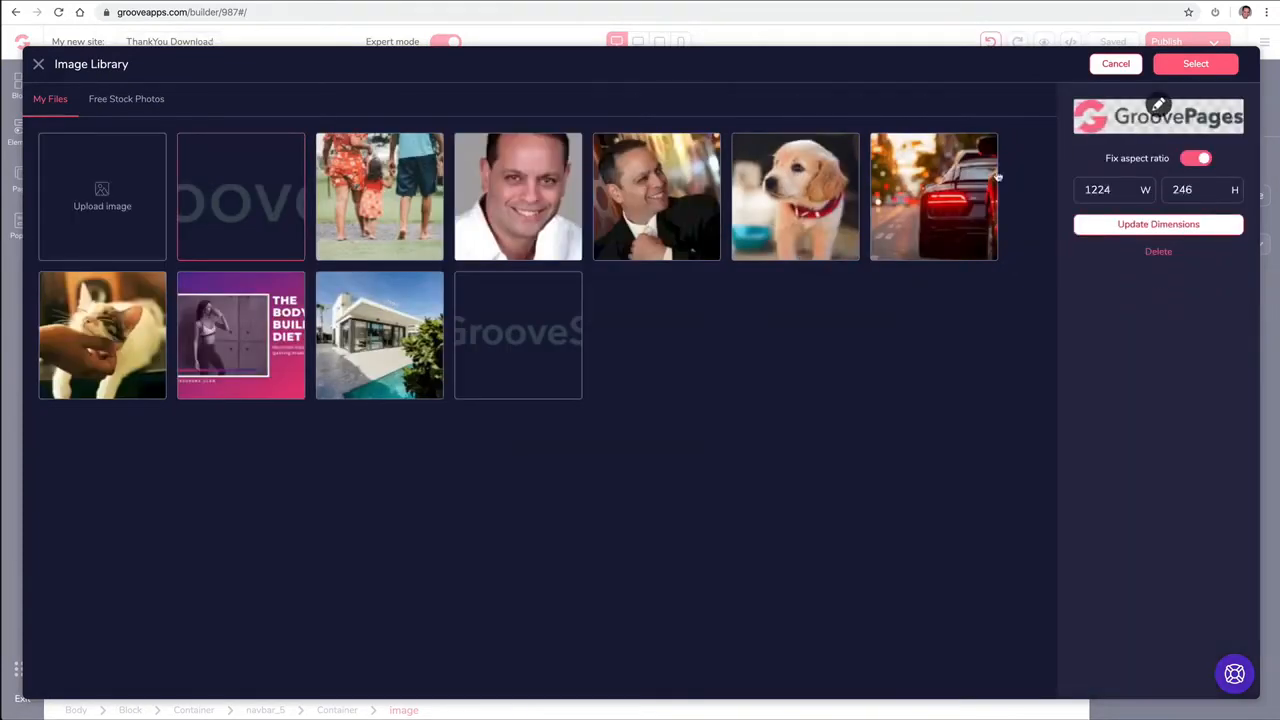
left_click(1197, 66)
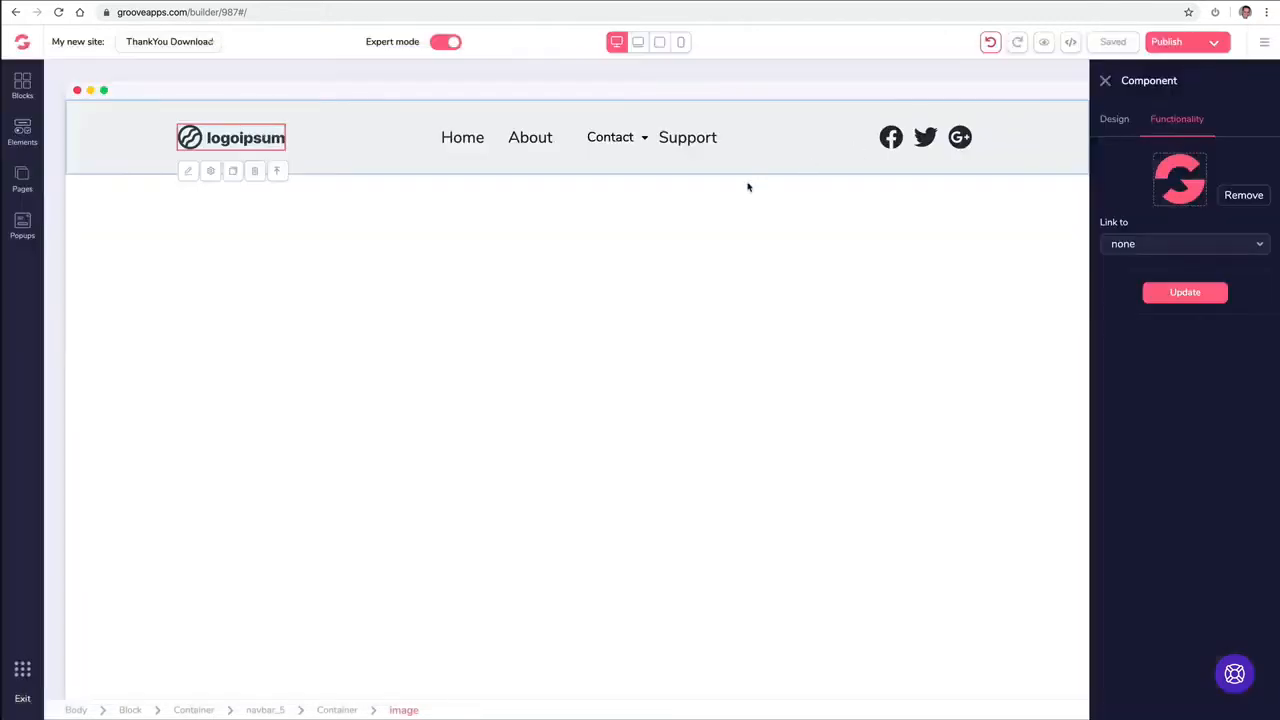
left_click(1175, 294)
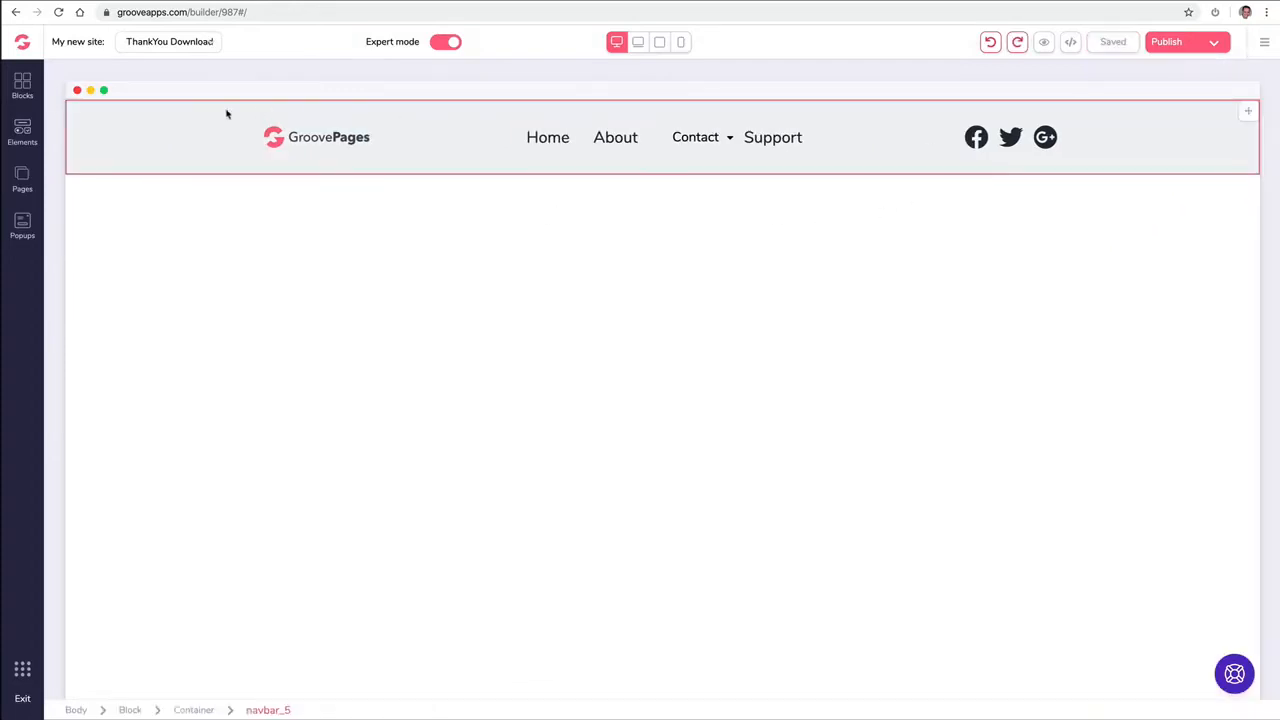
- Set the whole navigation bar's background colour to a light pink shade
left_click(106, 124)
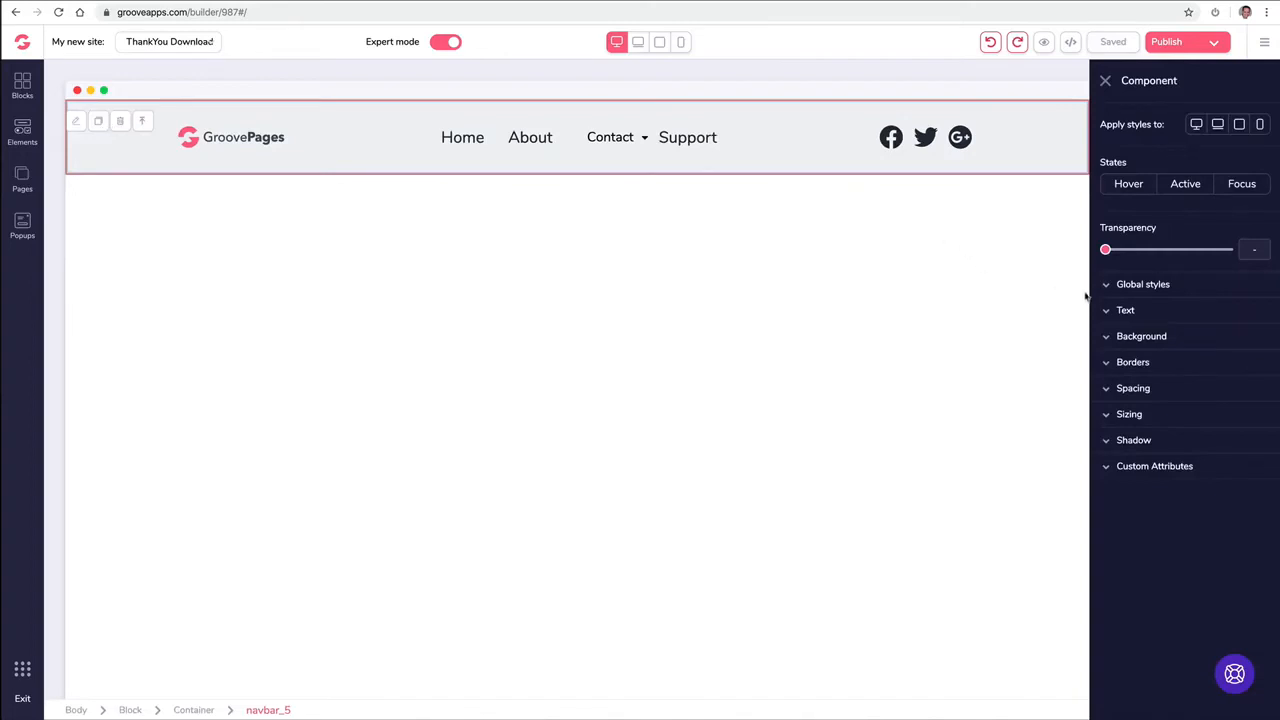
left_click(1108, 340)
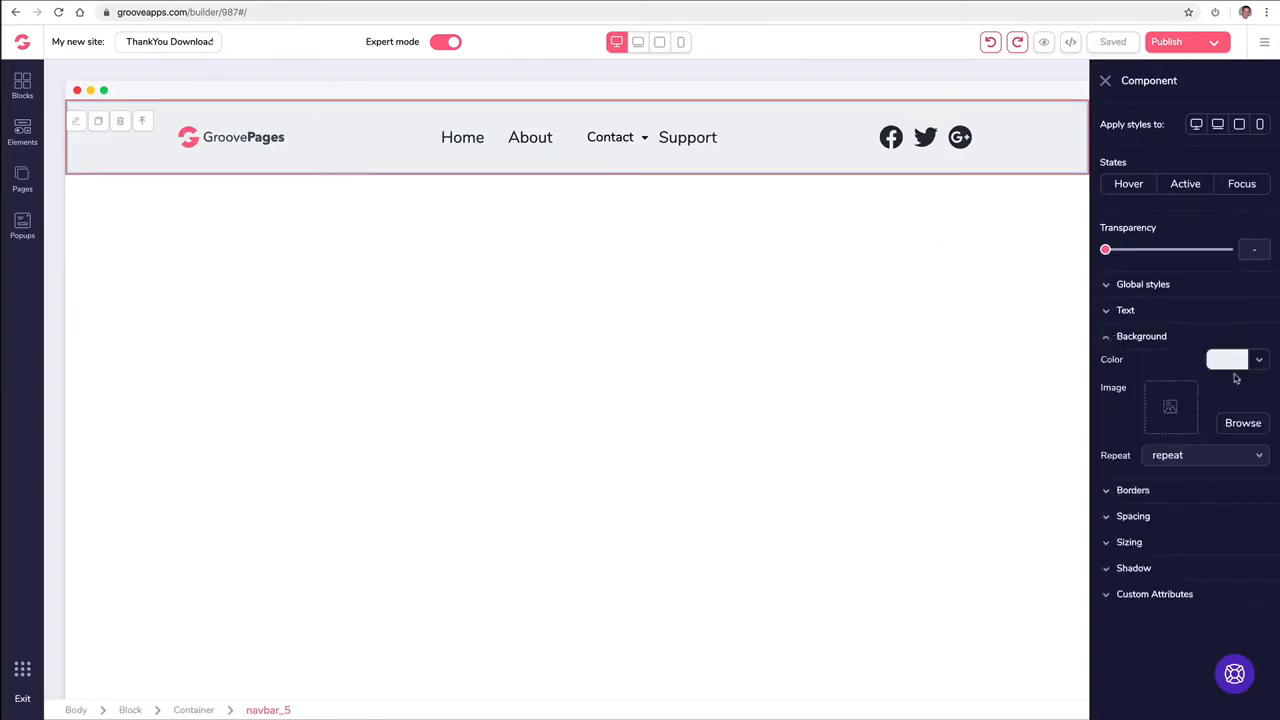
left_click(1259, 368)
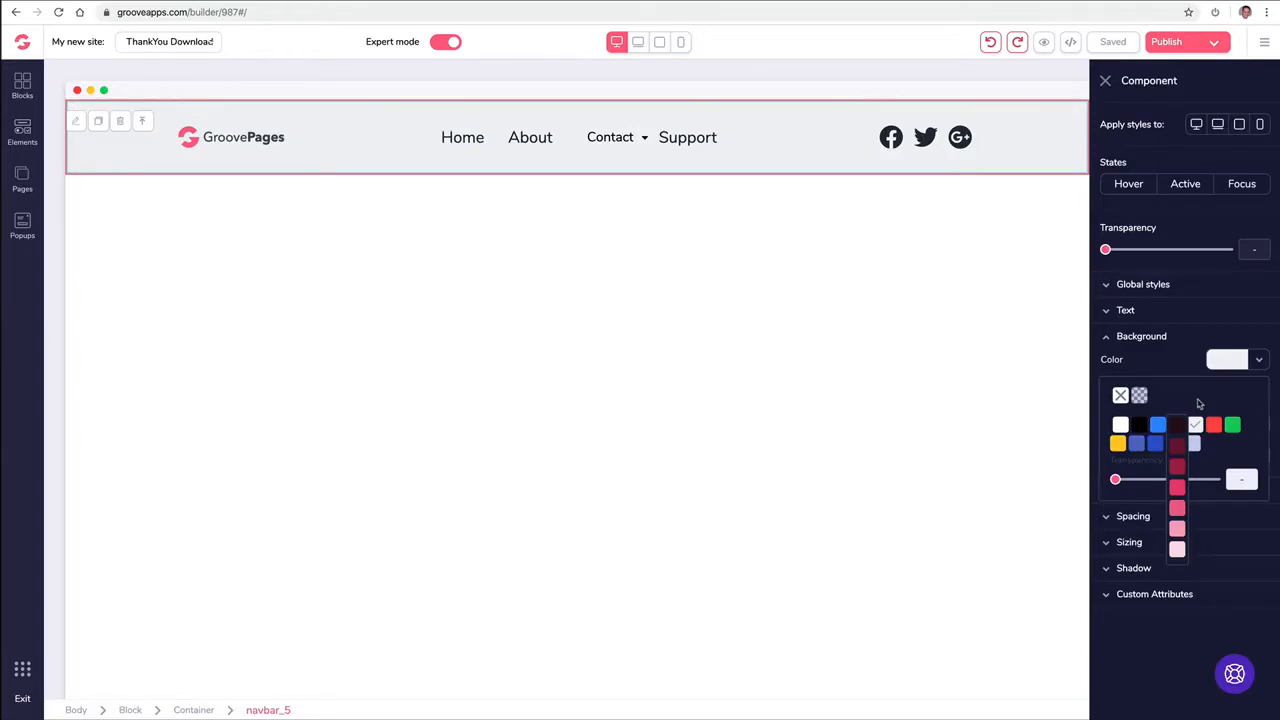
left_click(1177, 530)
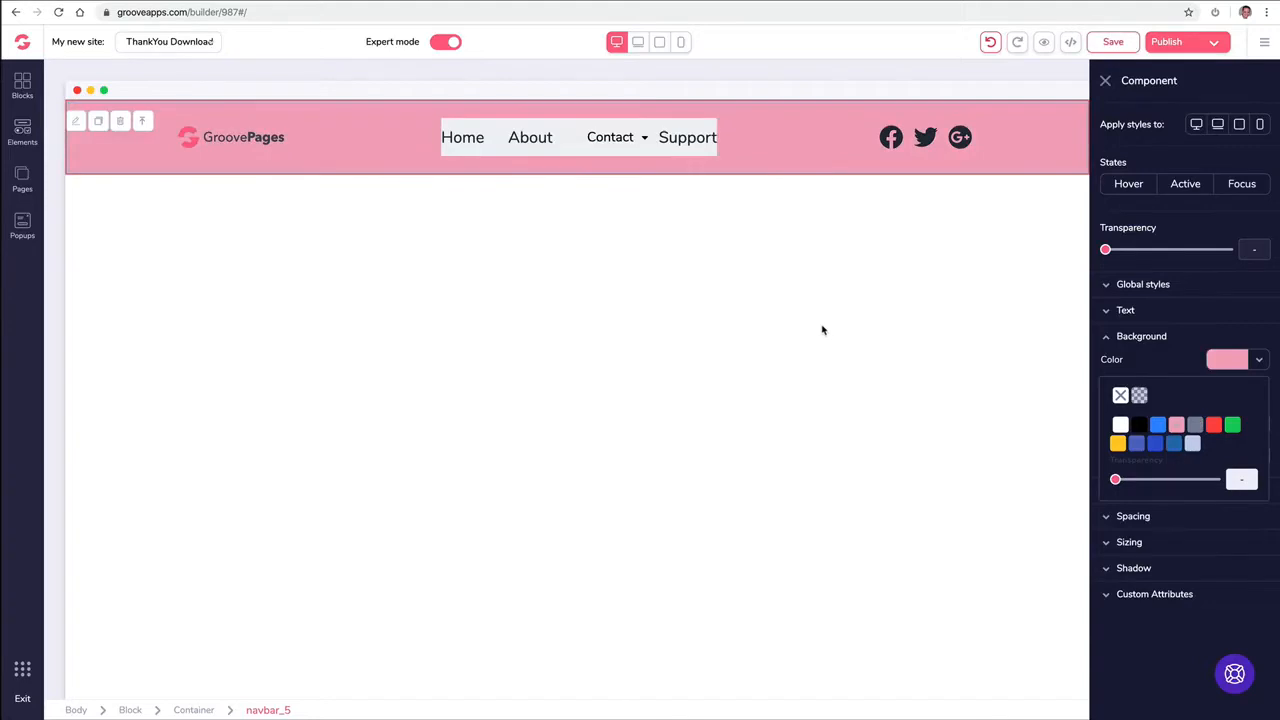
- Set the background of the page links menu to the same light pink as the navigation bar
left_click(497, 131)
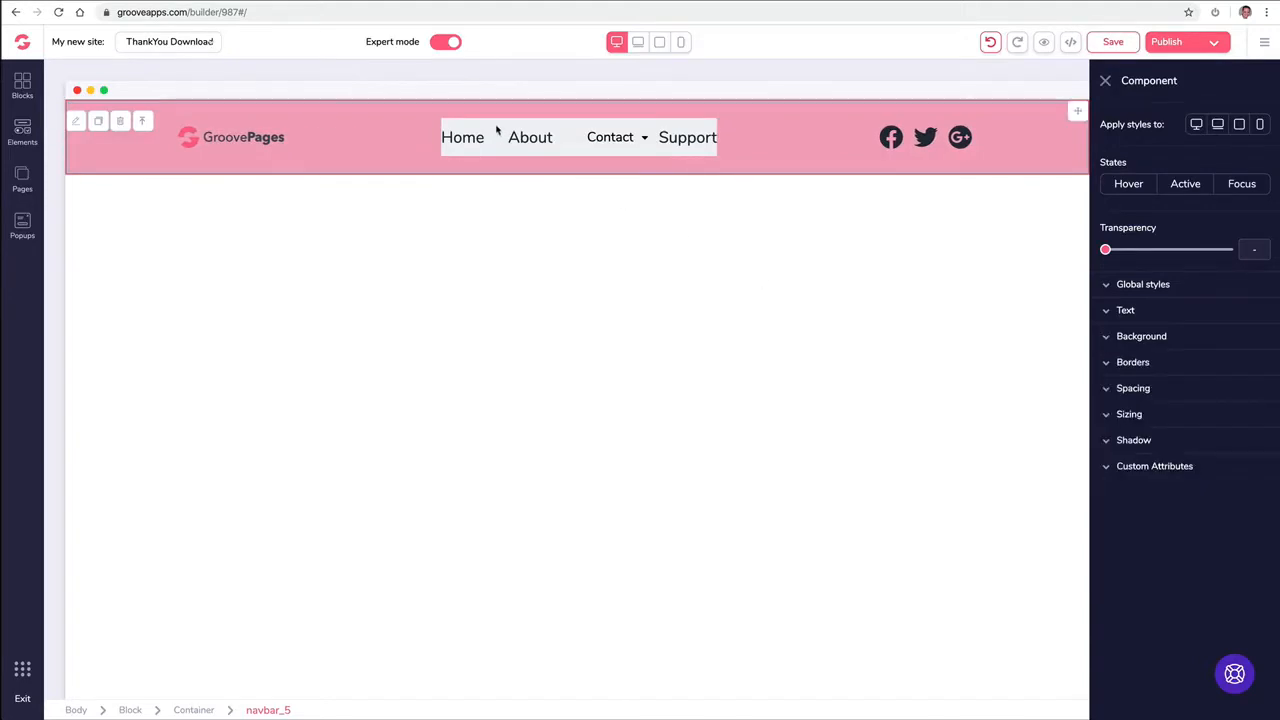
left_click(621, 135)
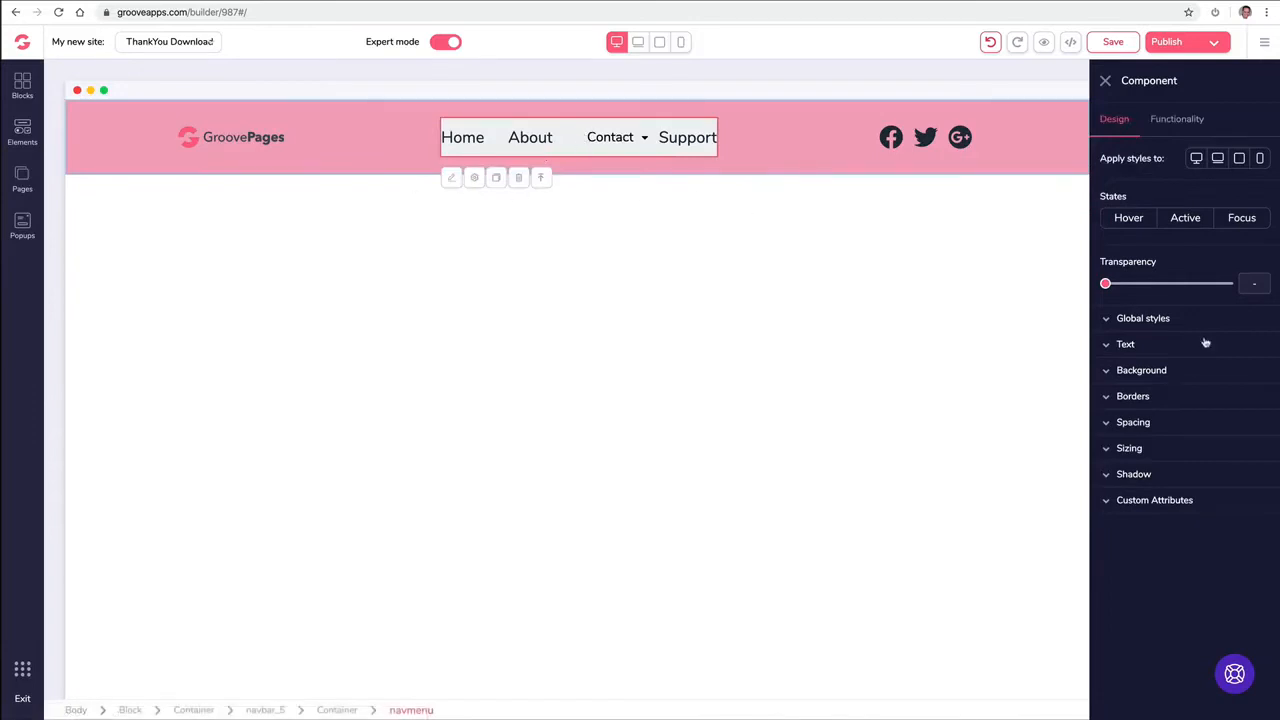
left_click(1141, 370)
left_click(1231, 394)
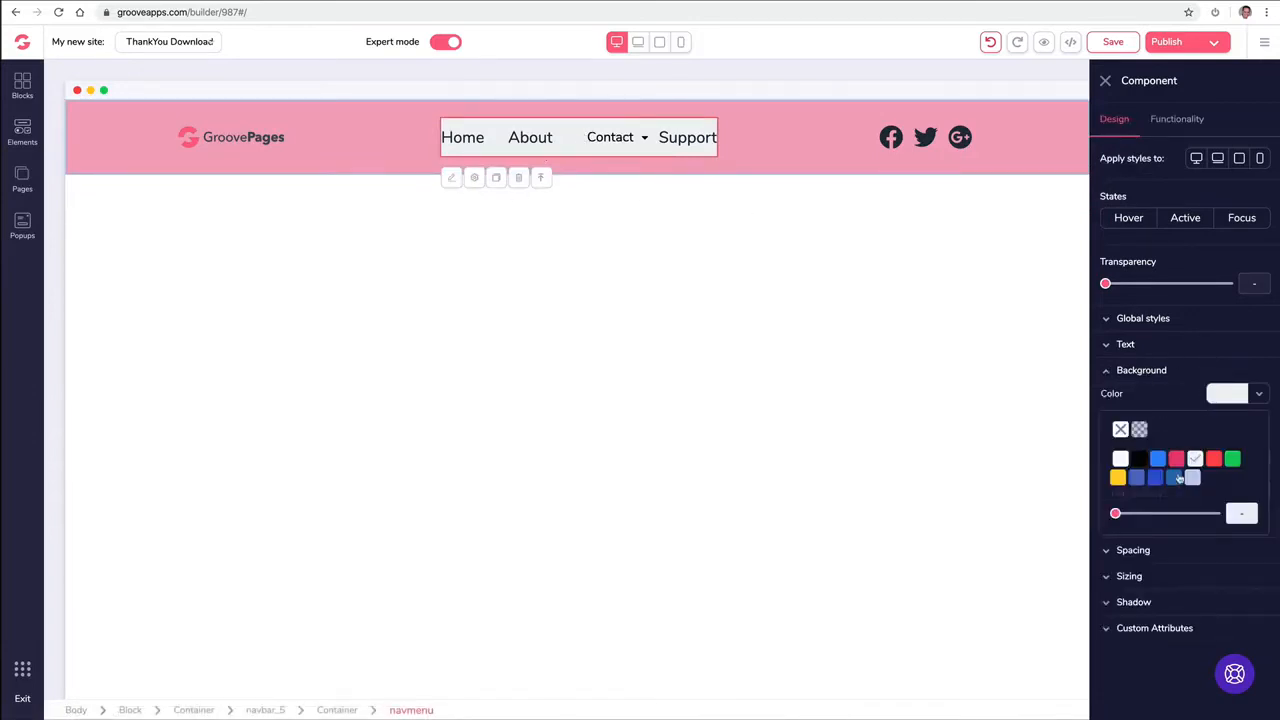
mouse_move(1177, 462)
left_click(1177, 563)
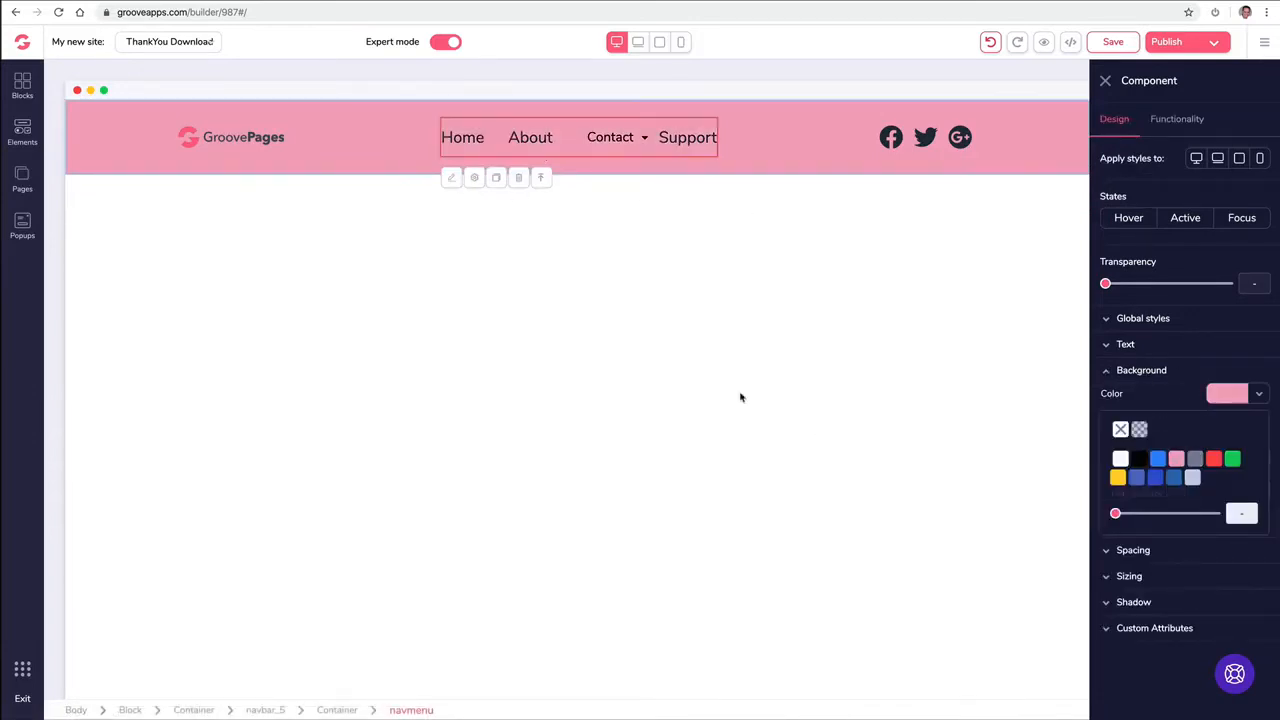
left_click(1106, 81)
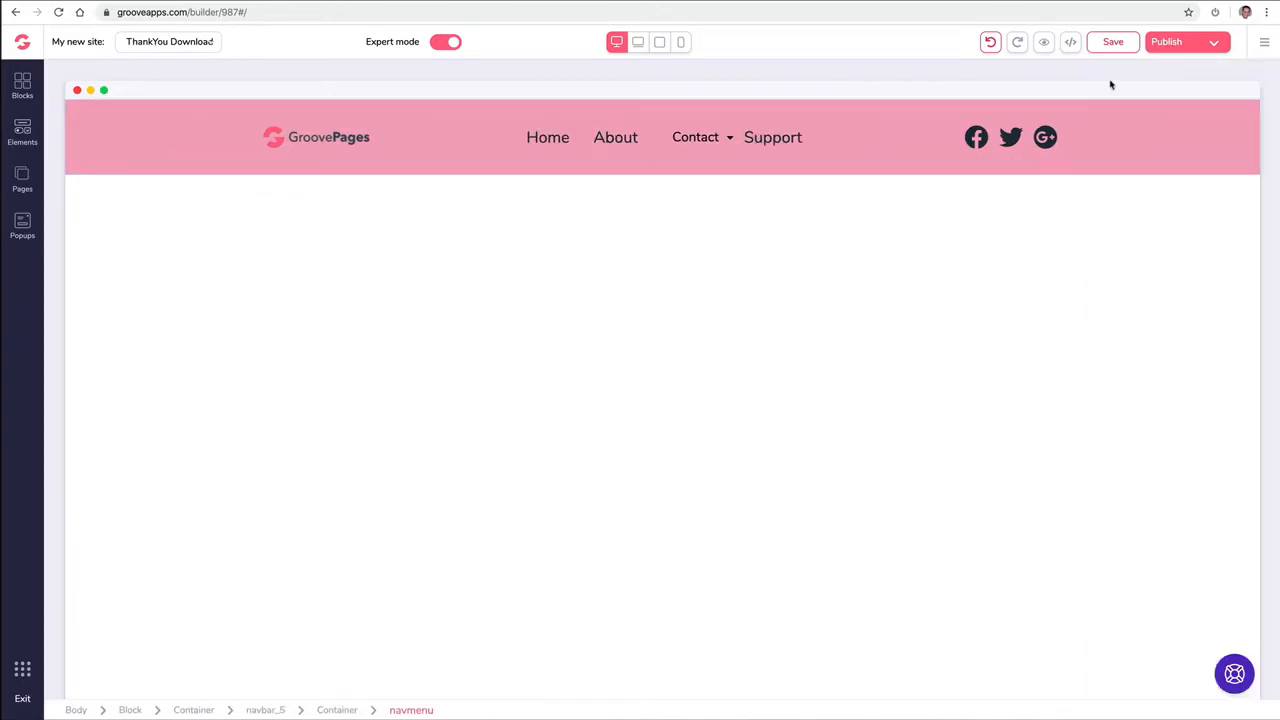
- Undo the pink backgrounds of the page links menu and the navigation bar
left_click(990, 42)
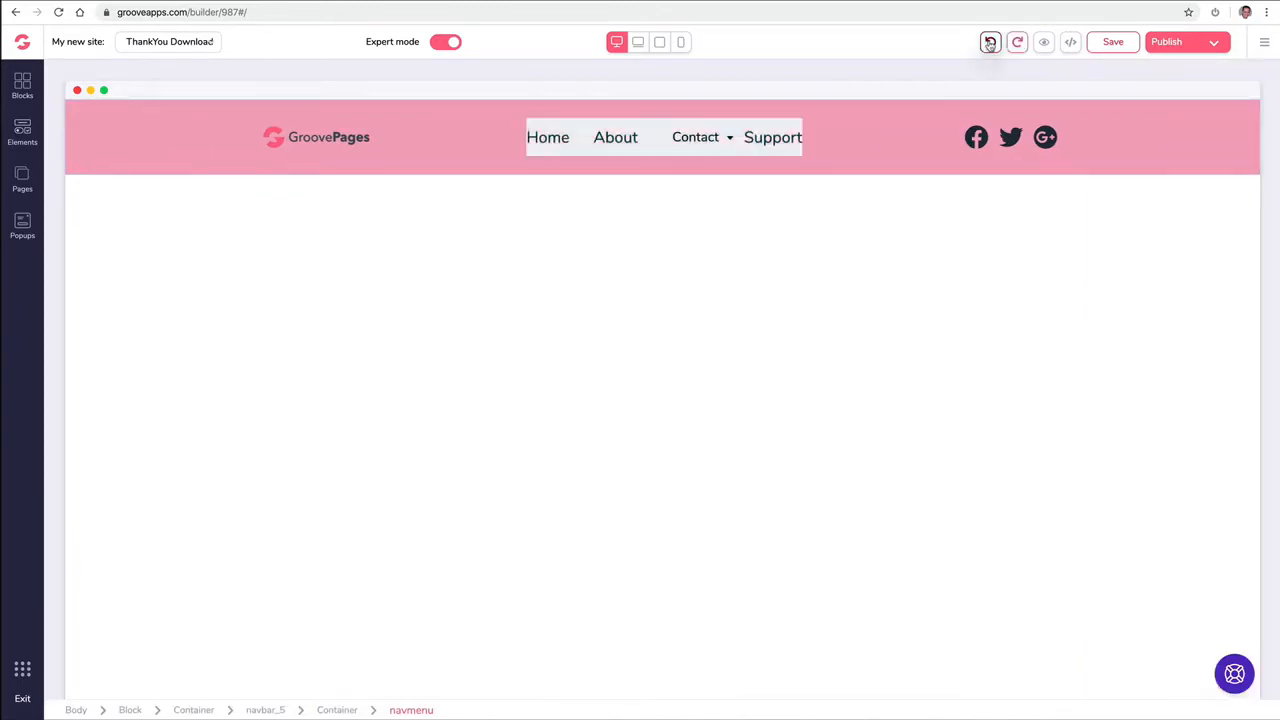
left_click(990, 42)
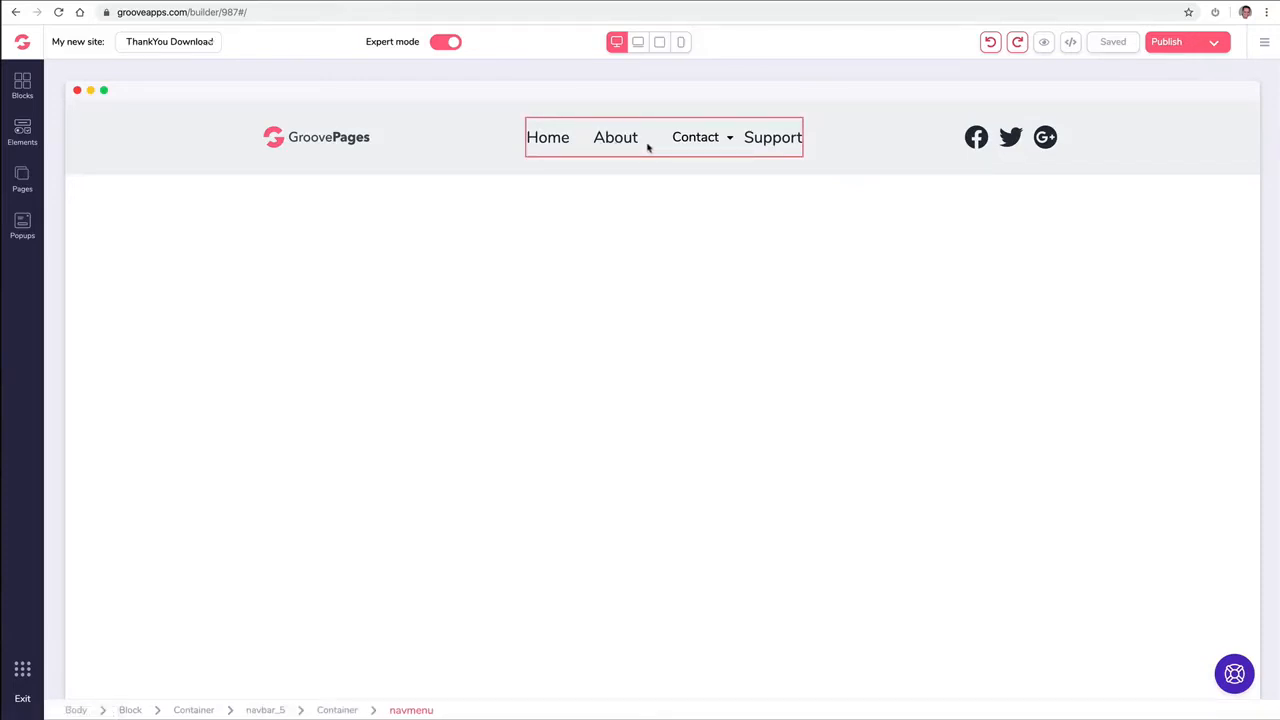
- Delete the Support page from the primary navigation
left_click(680, 149)
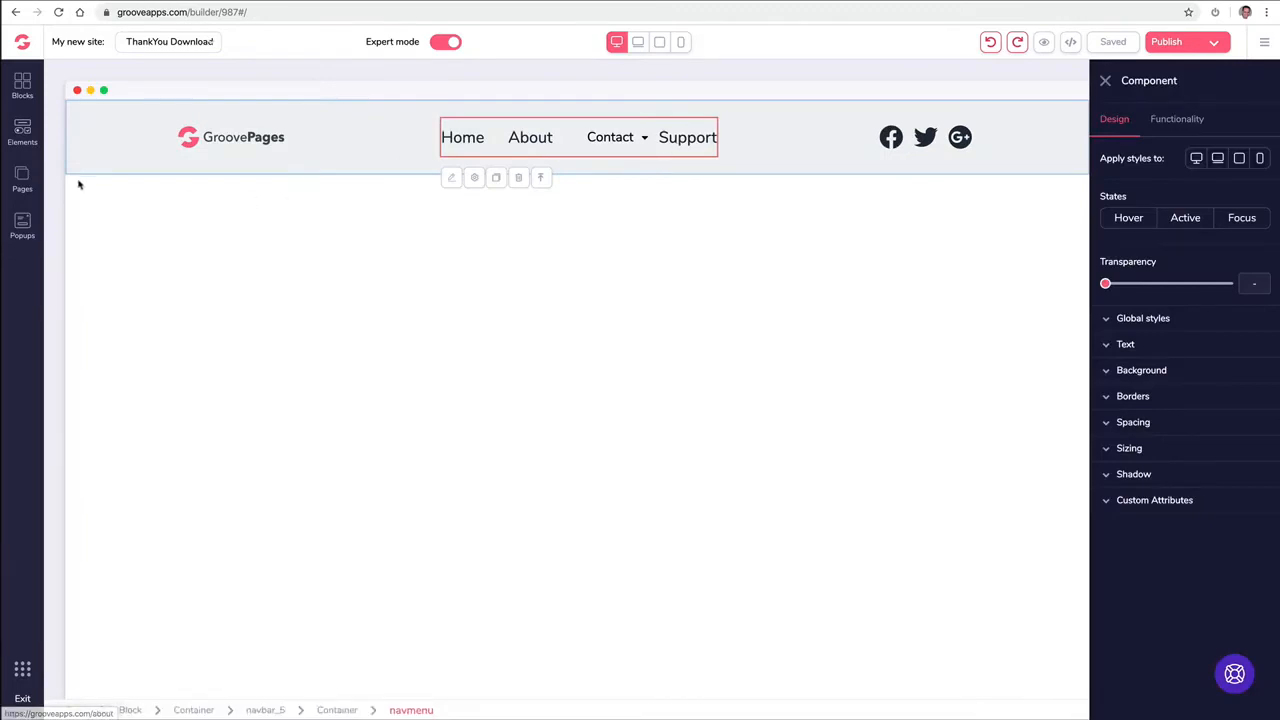
left_click(22, 178)
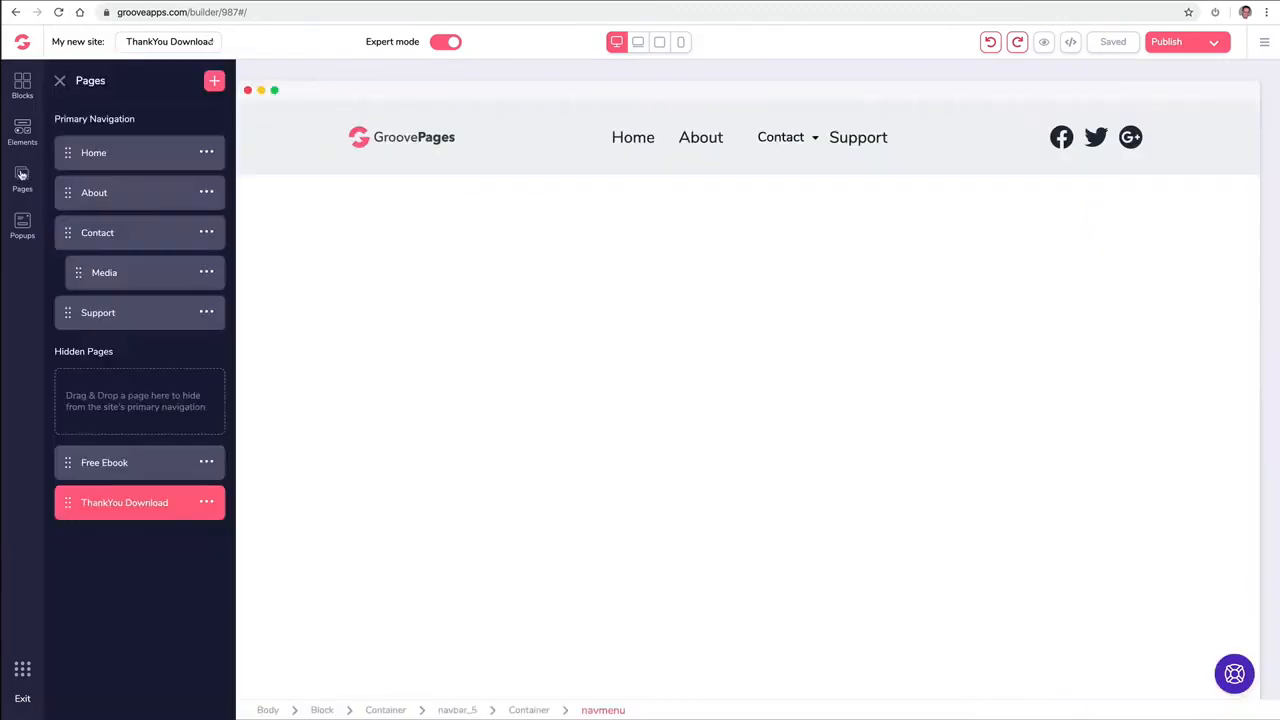
left_click(206, 312)
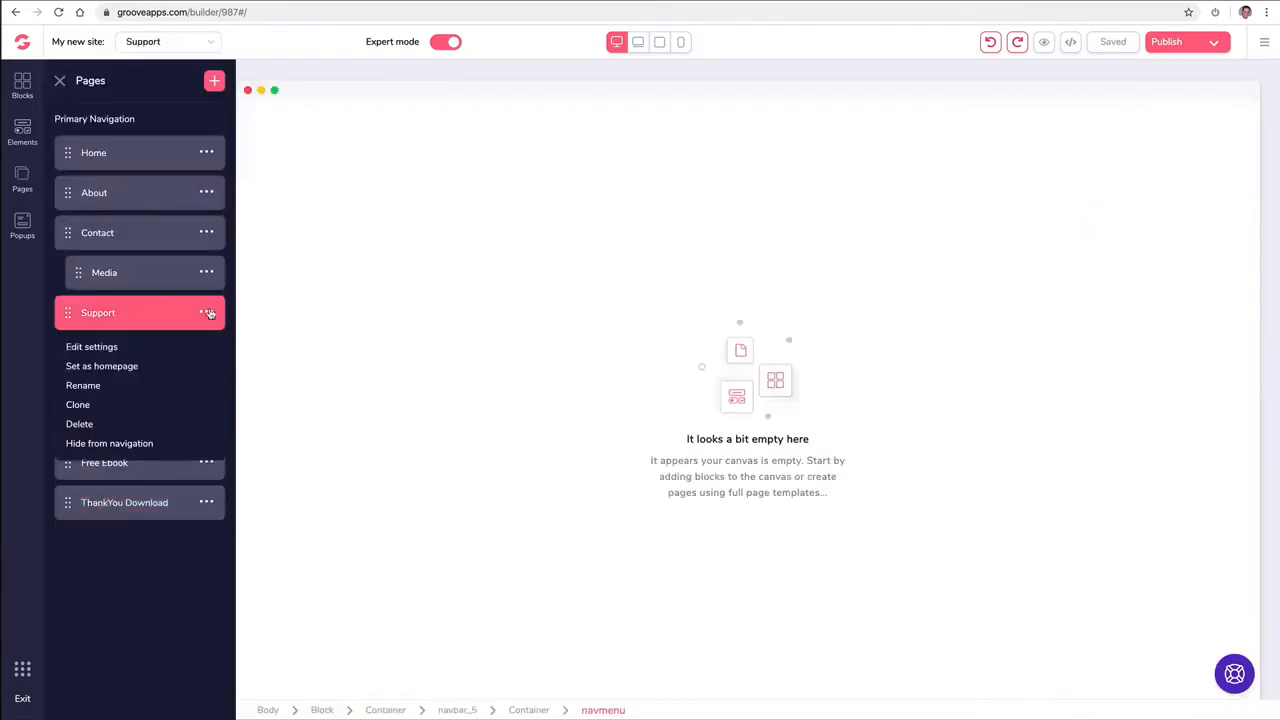
left_click(87, 424)
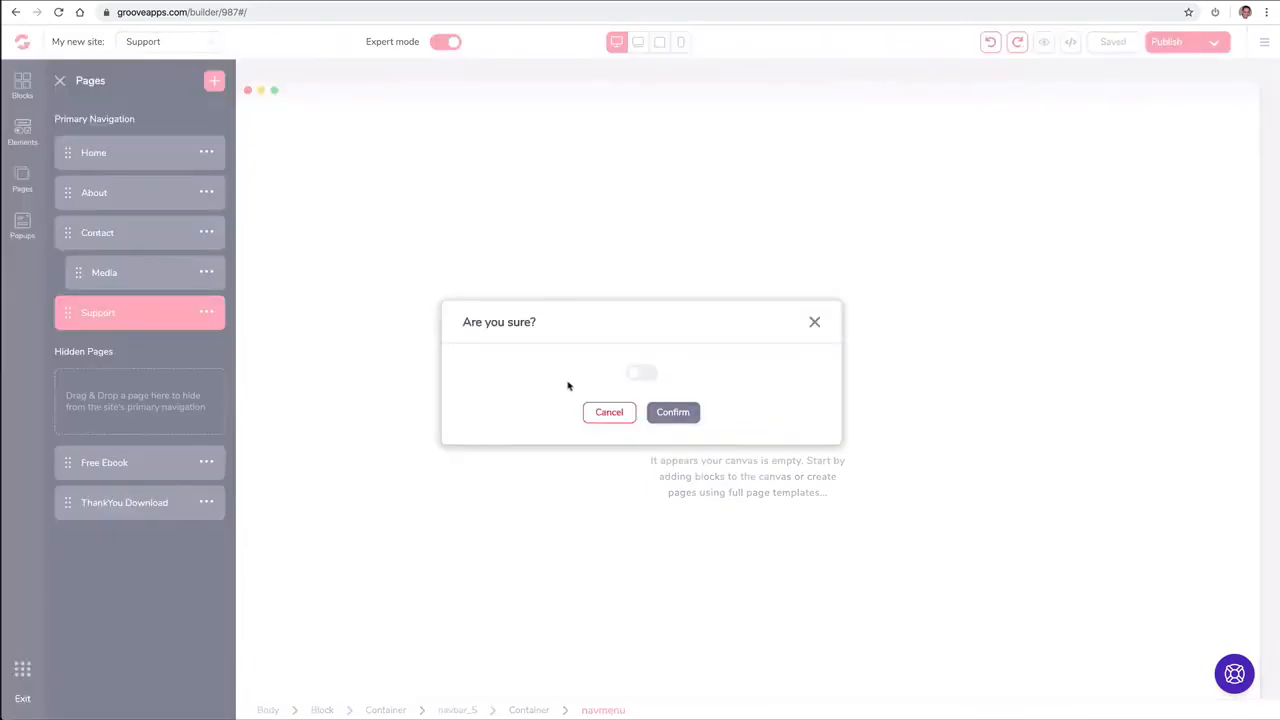
left_click(650, 377)
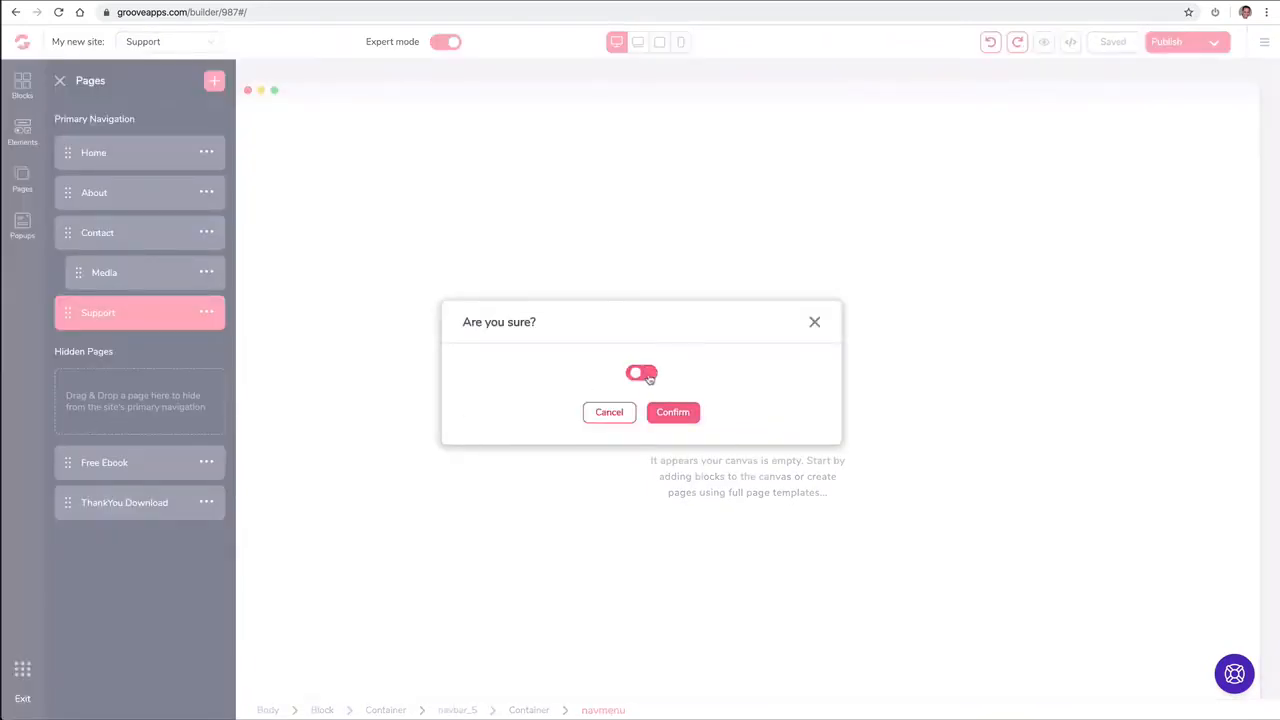
left_click(674, 414)
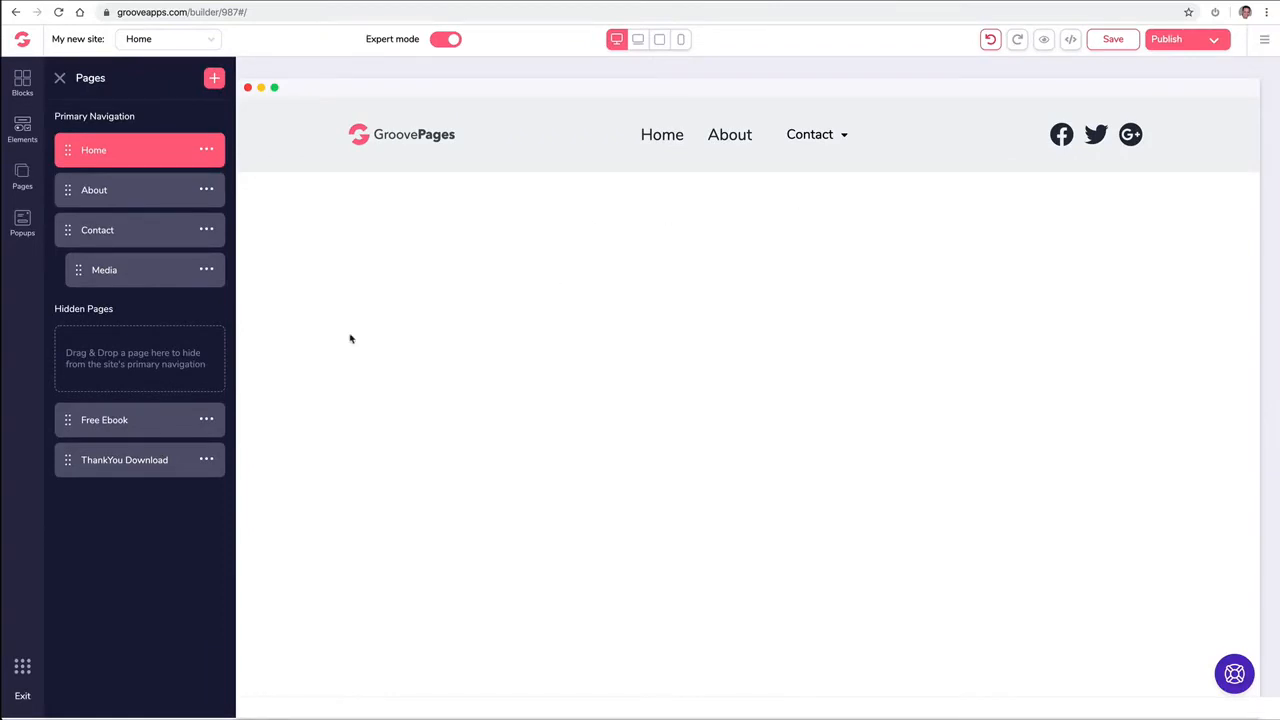
left_click(62, 79)
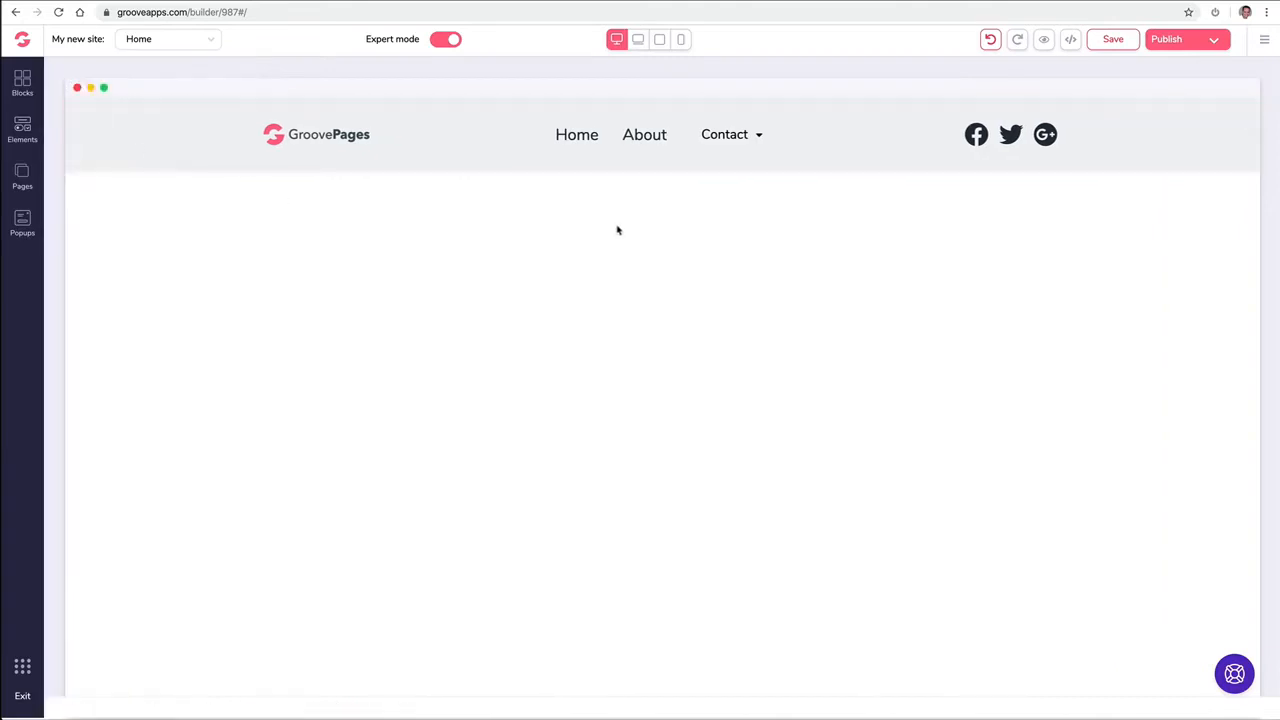
- Set the number of external links in the Home page's navigation menu to 1
left_click(651, 145)
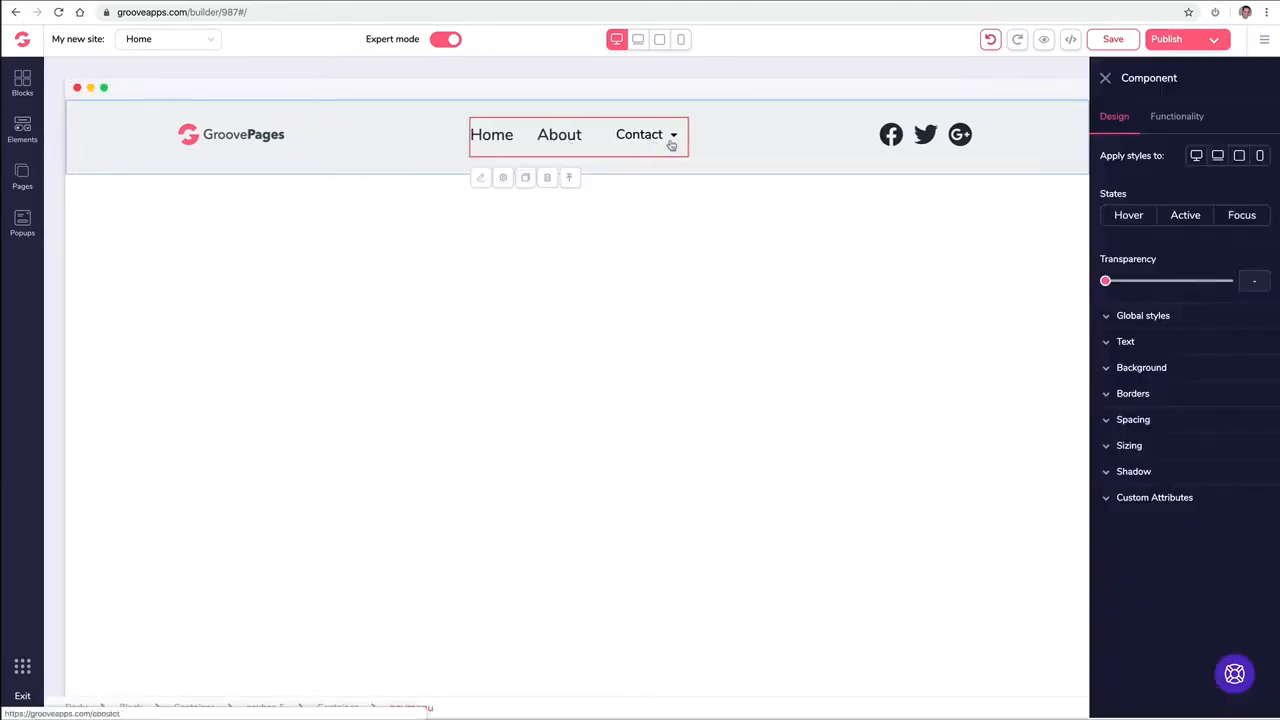
left_click(1177, 117)
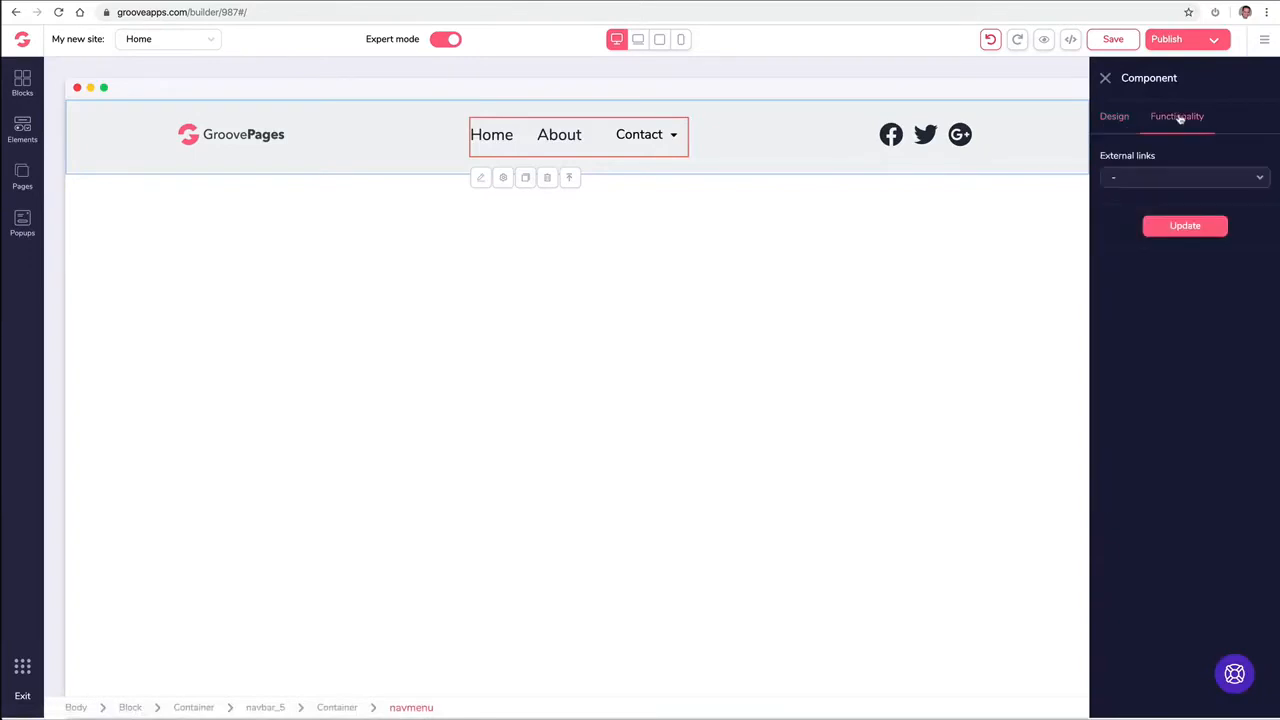
left_click(1149, 179)
left_click(1136, 247)
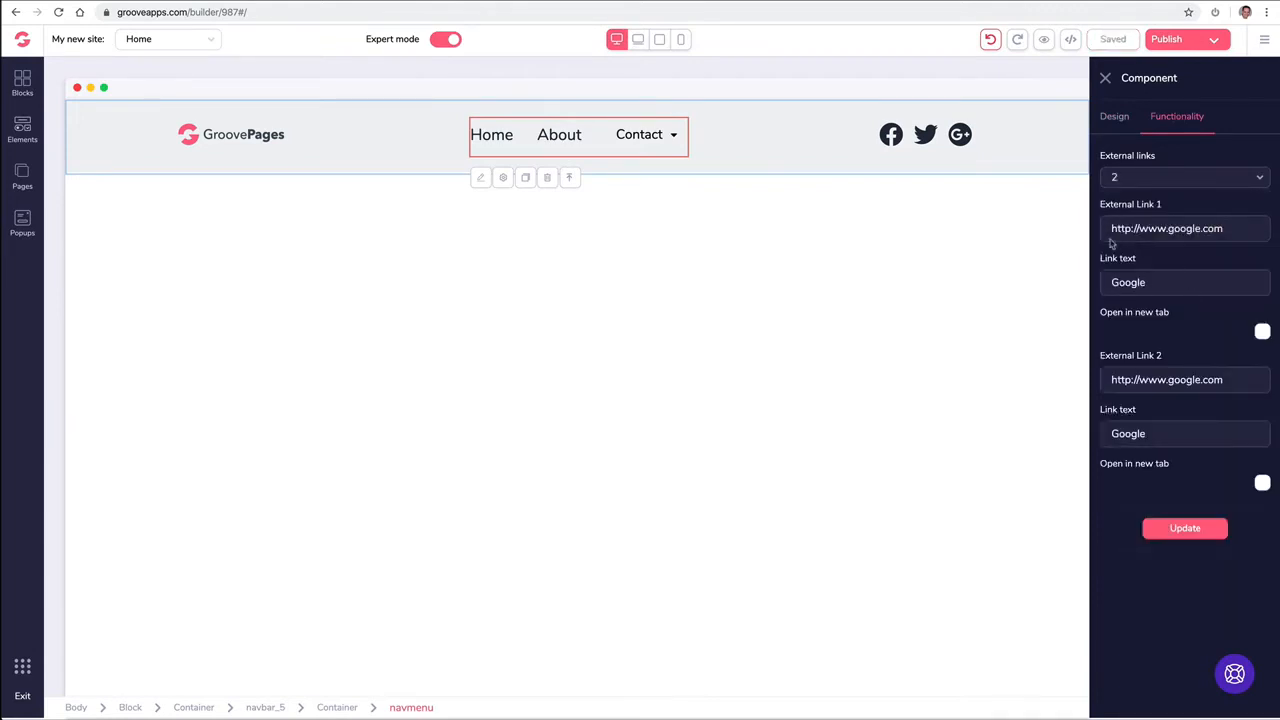
left_click(1137, 180)
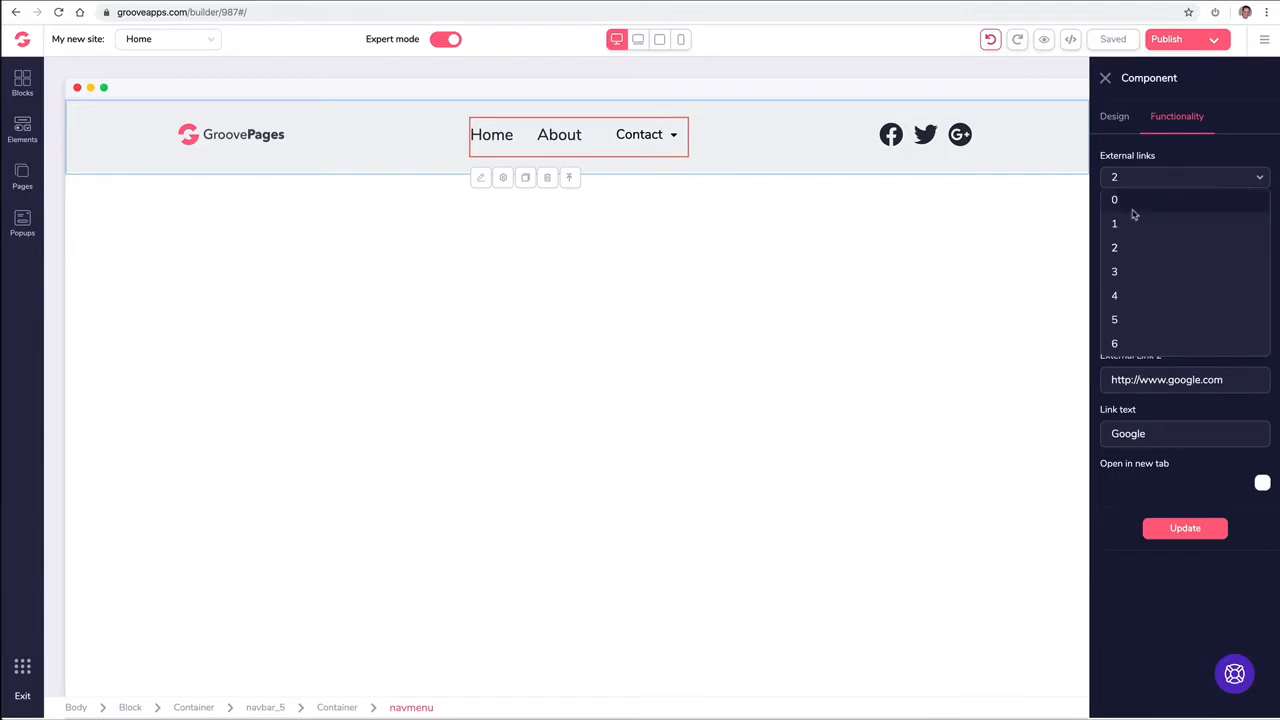
left_click(1130, 220)
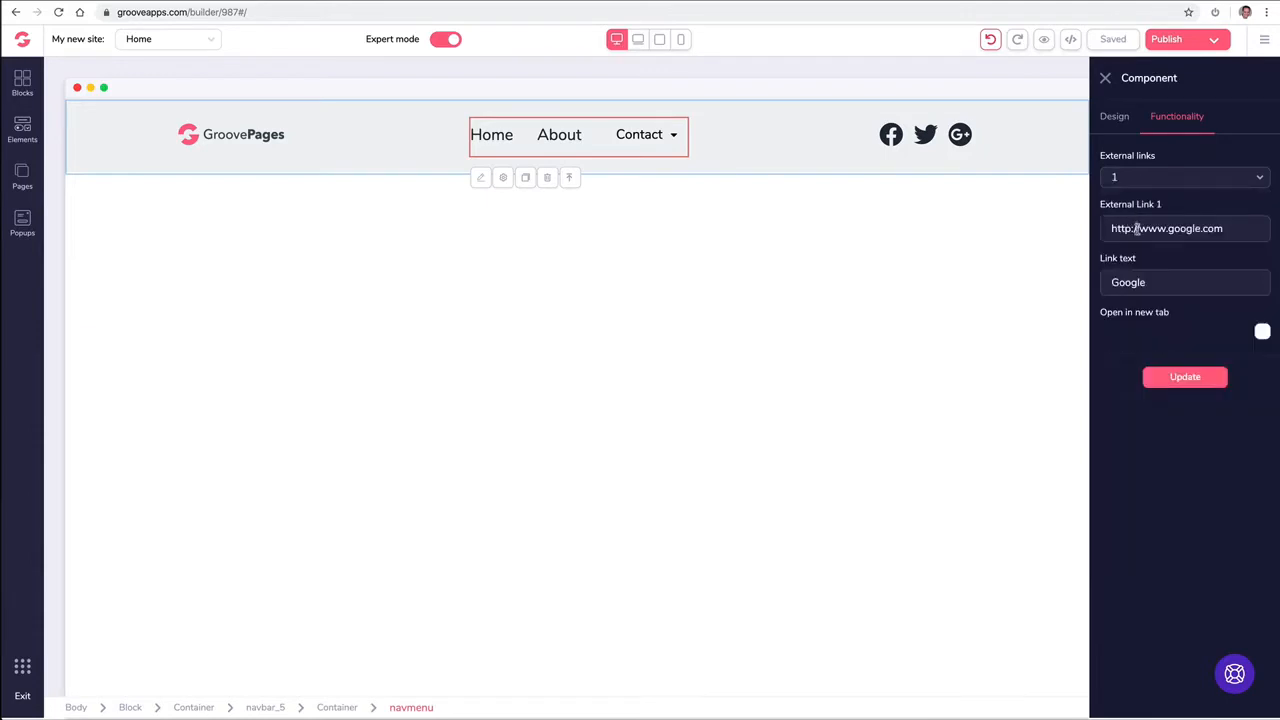
triple_click(1136, 228)
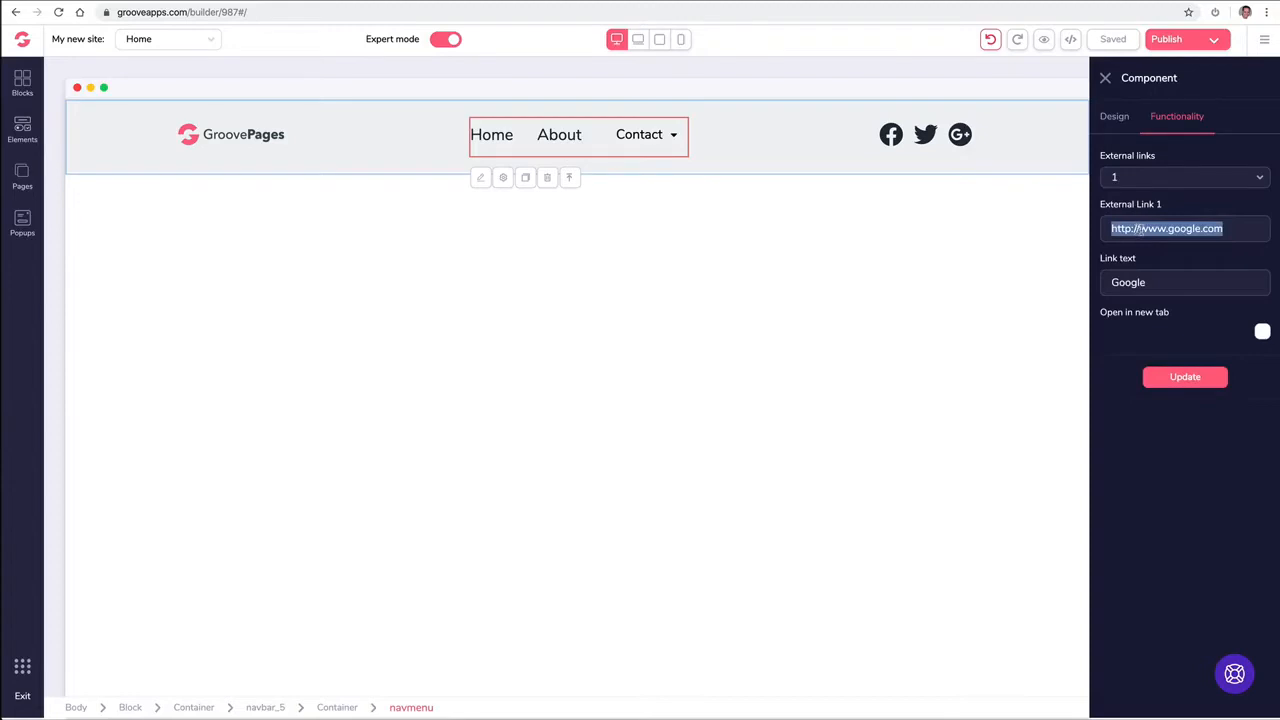
type("https://support.groovekart.com/hc/en-us")
double_click(1146, 282)
type("S")
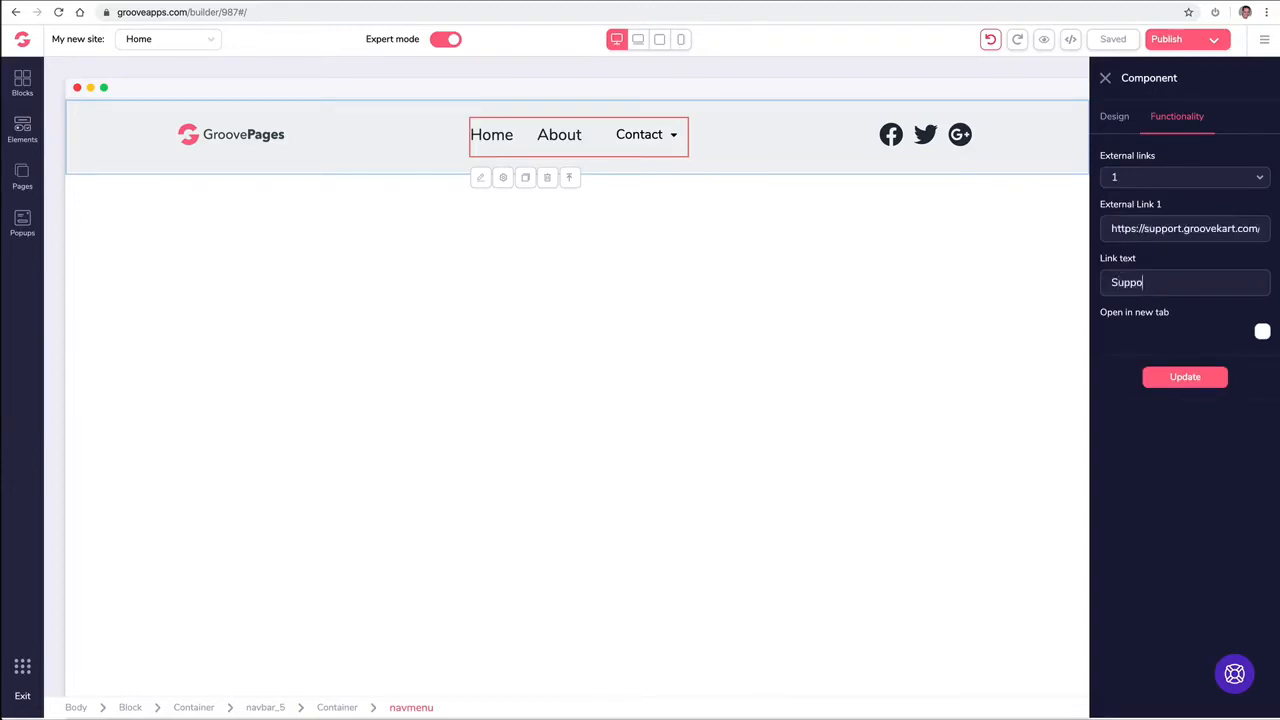
left_click(1262, 334)
left_click(1182, 381)
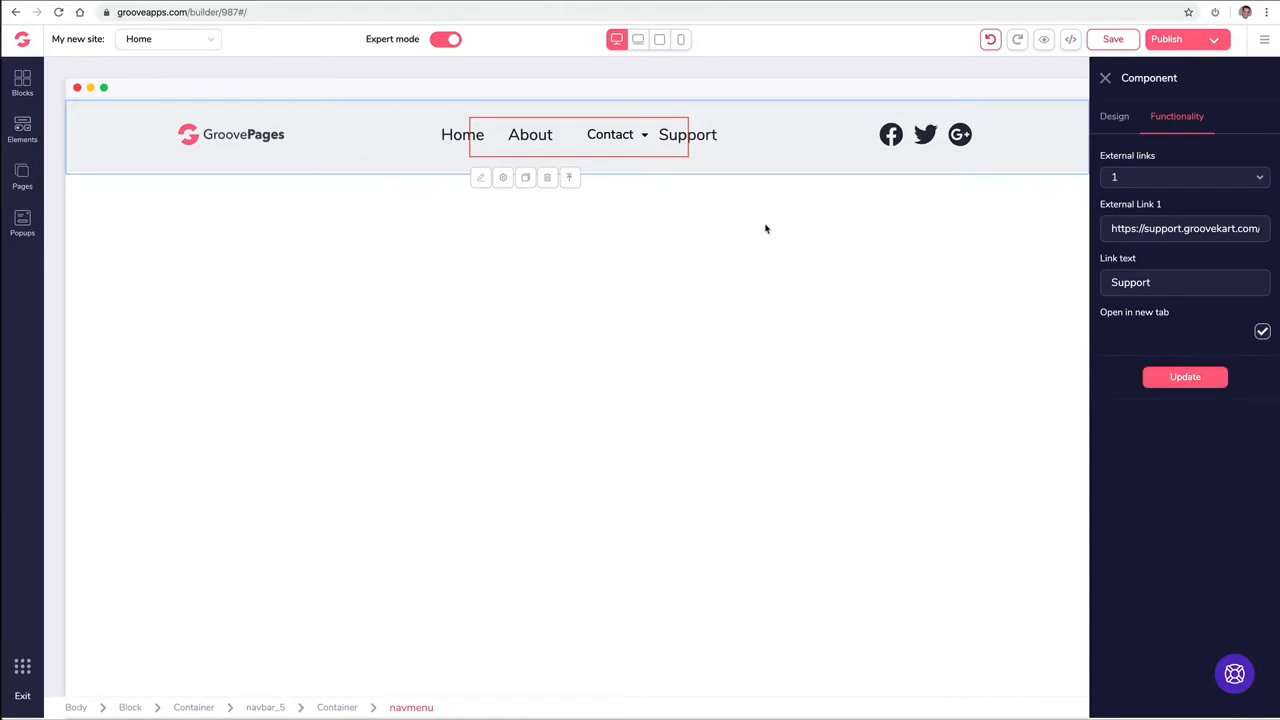
left_click(1105, 78)
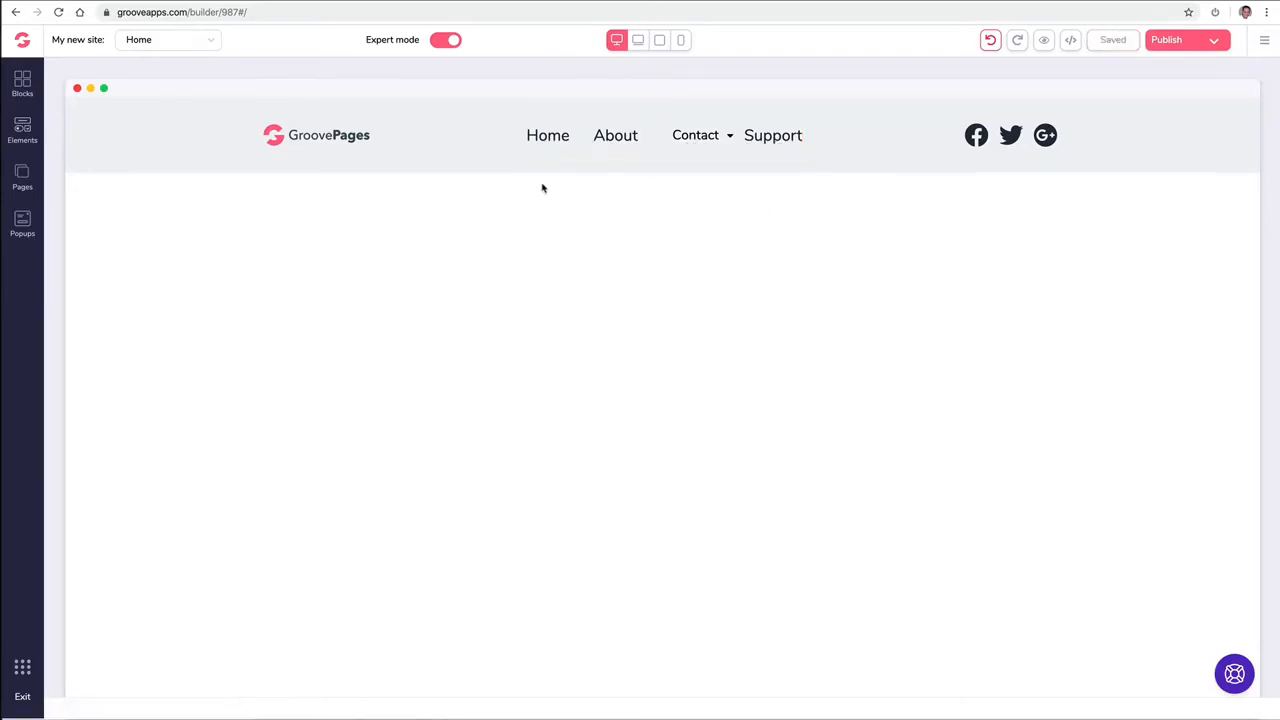
- Review the design and functionality settings of the navigation bar's page links menu, including its external link options
left_click(547, 147)
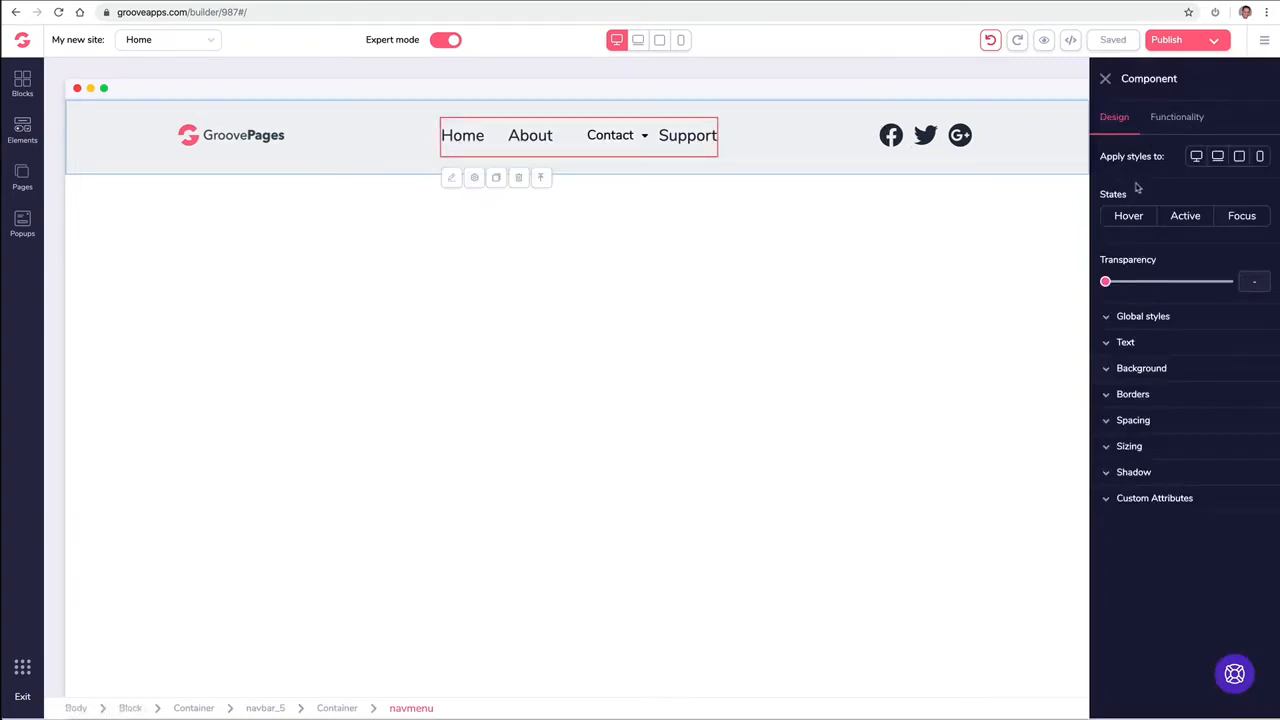
left_click(1119, 343)
left_click(1120, 343)
left_click(1140, 500)
left_click(1140, 500)
left_click(1160, 122)
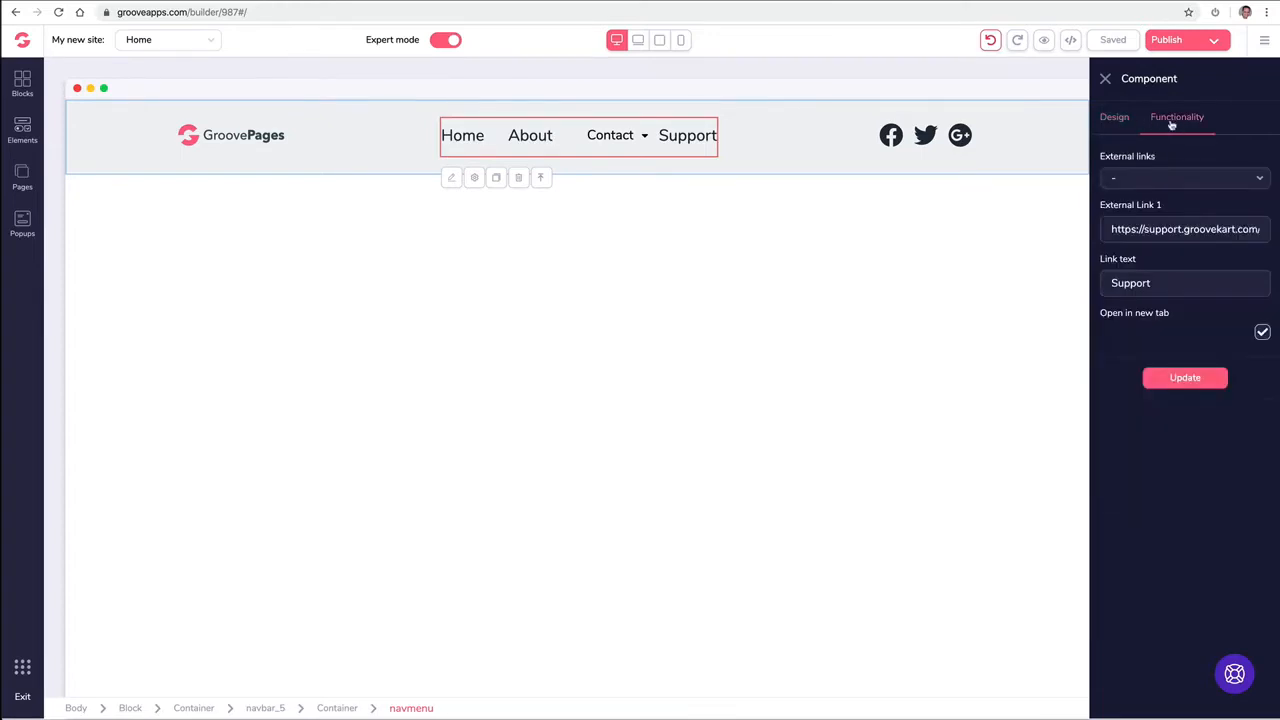
left_click(1110, 121)
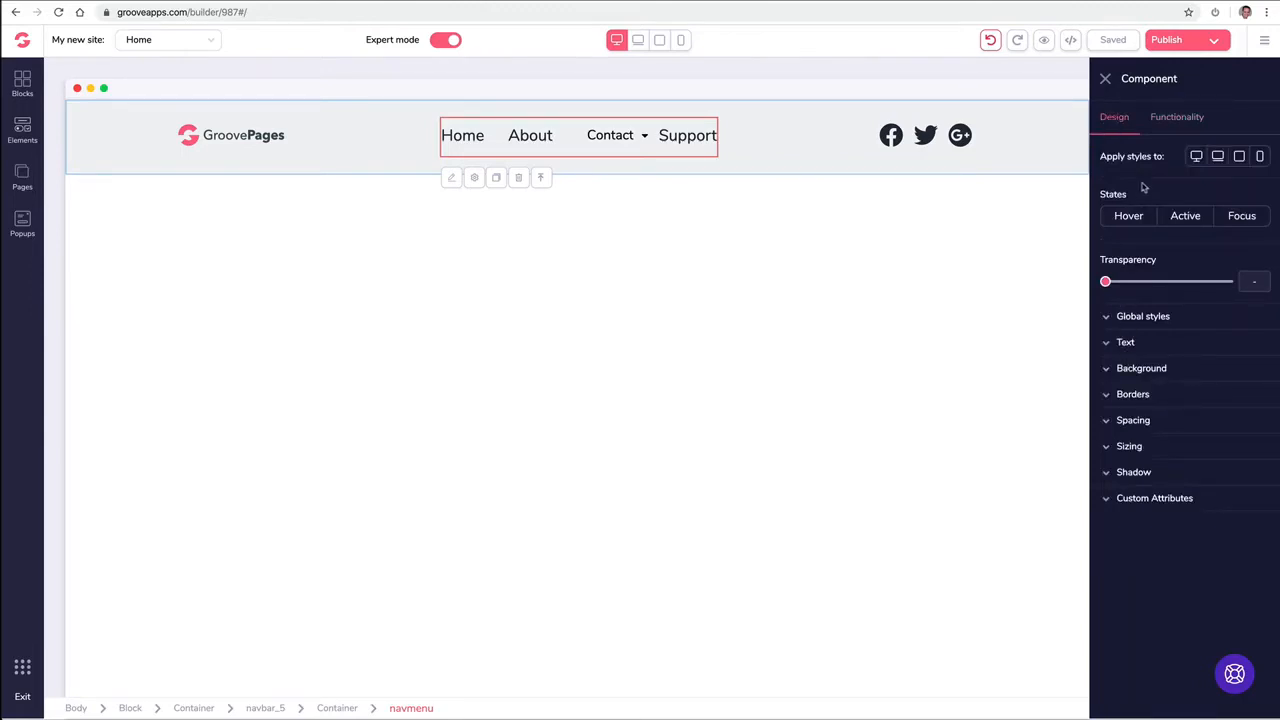
left_click(1165, 121)
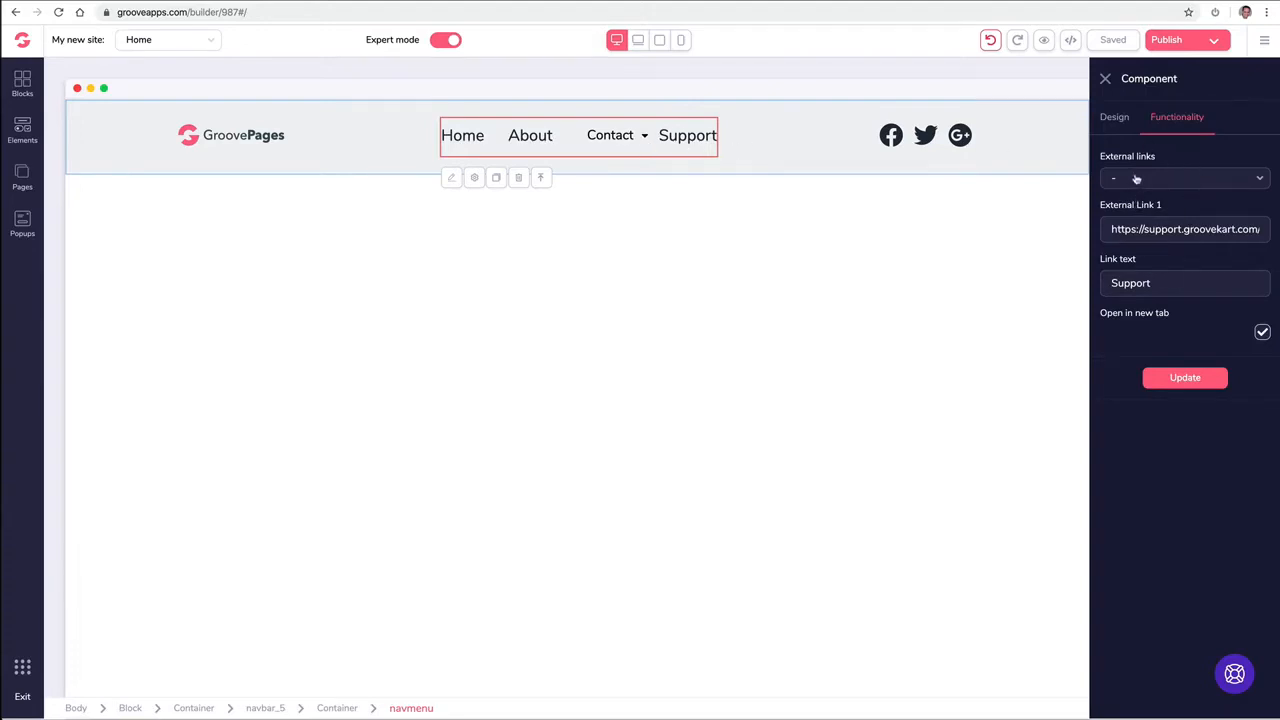
left_click(1105, 80)
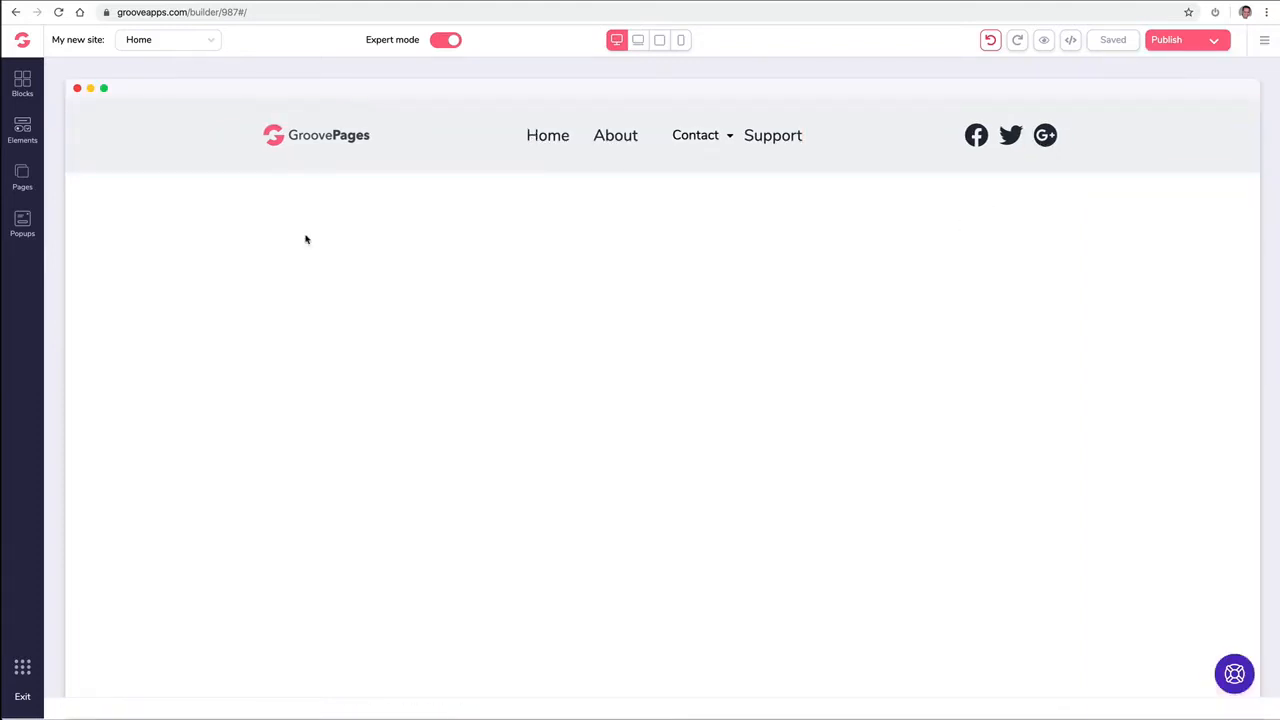
- Add the premium purple gradient alert bar with a countdown timer above the navigation bar
left_click(22, 84)
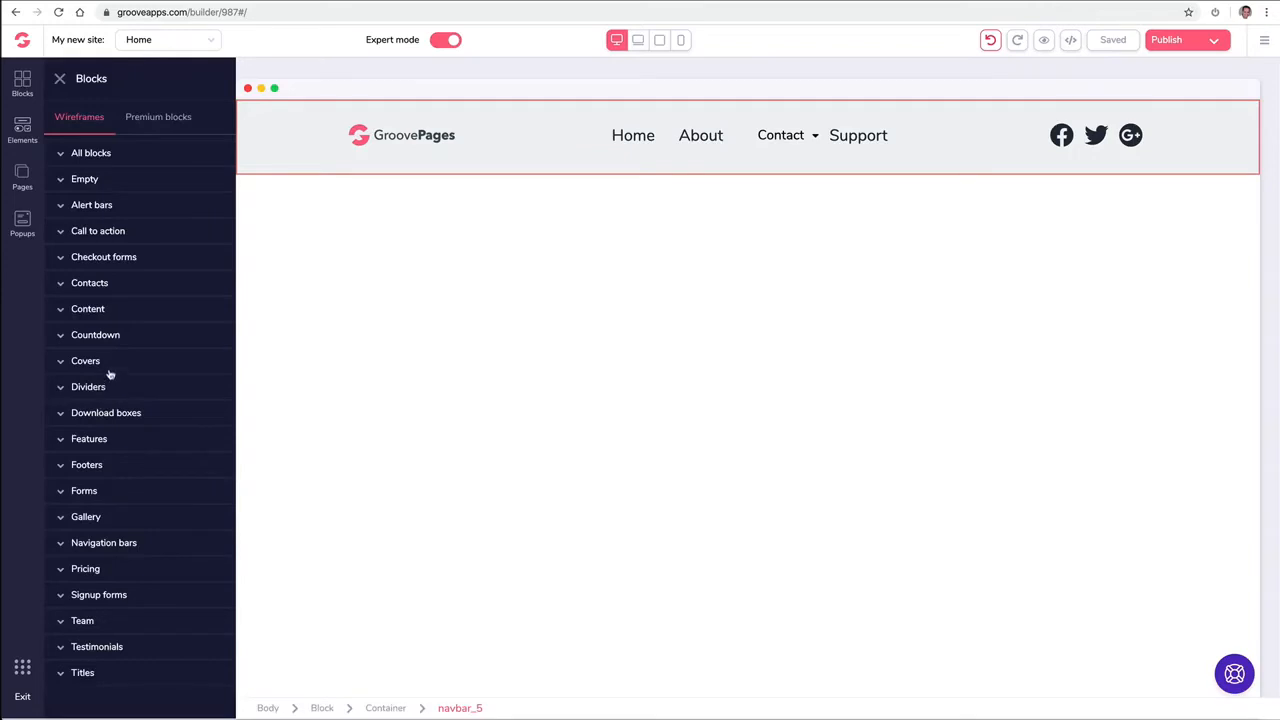
left_click(127, 336)
scroll(127, 336, "down", 4)
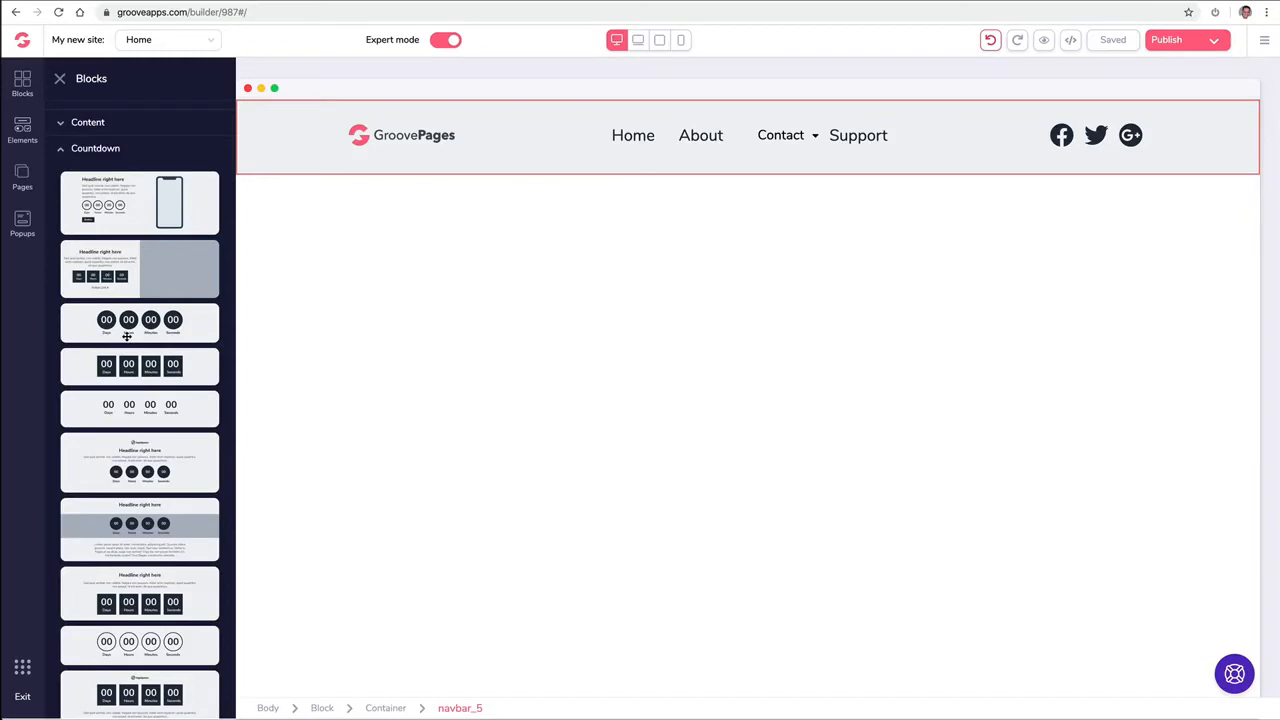
scroll(127, 336, "up", 4)
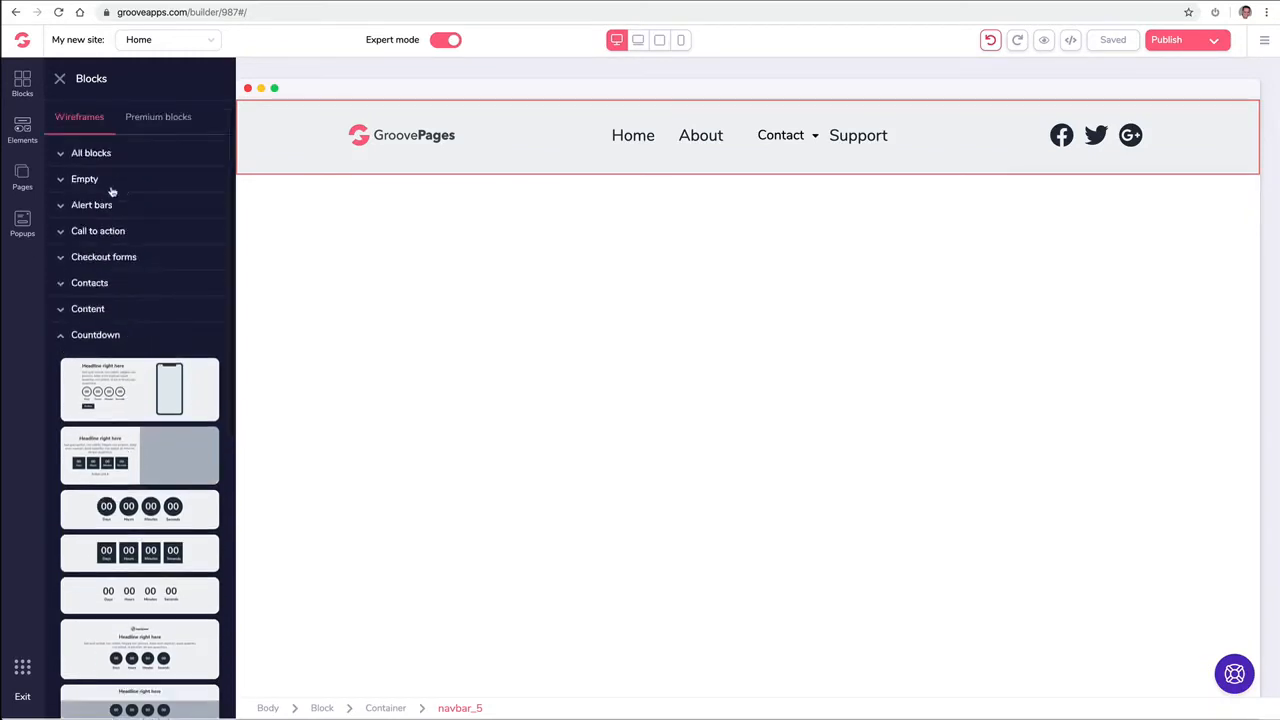
left_click(75, 338)
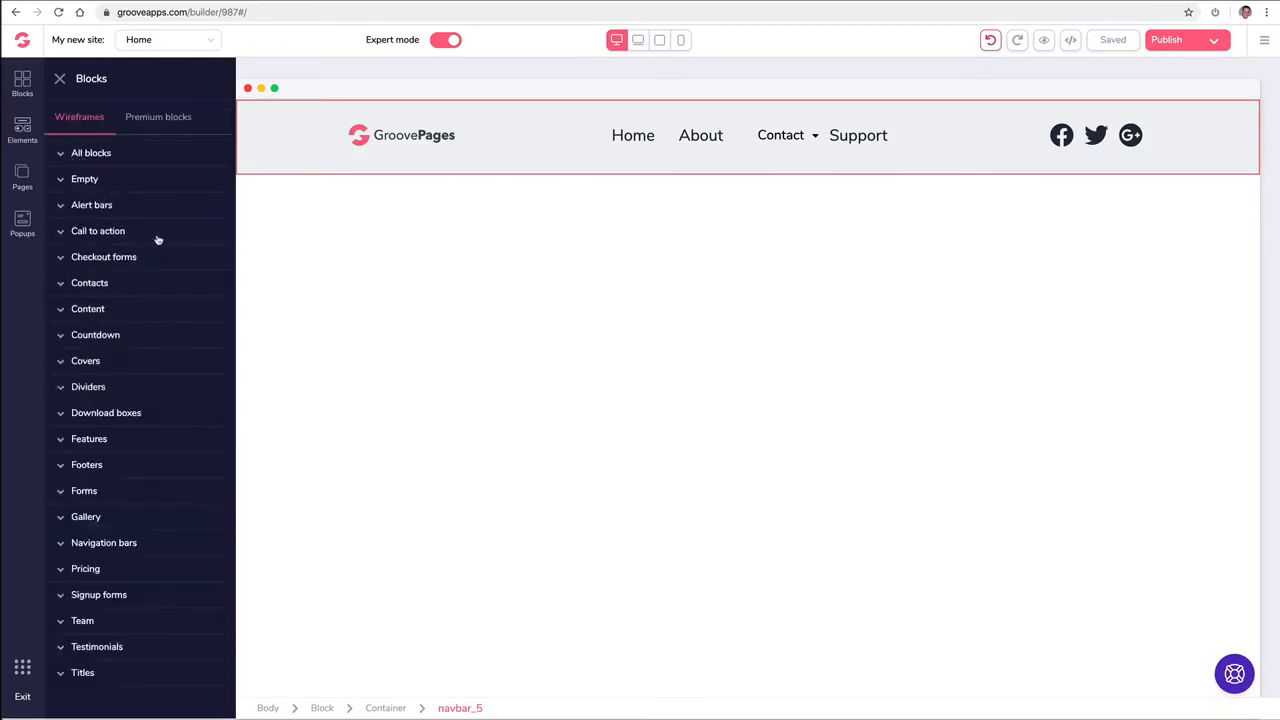
left_click(154, 120)
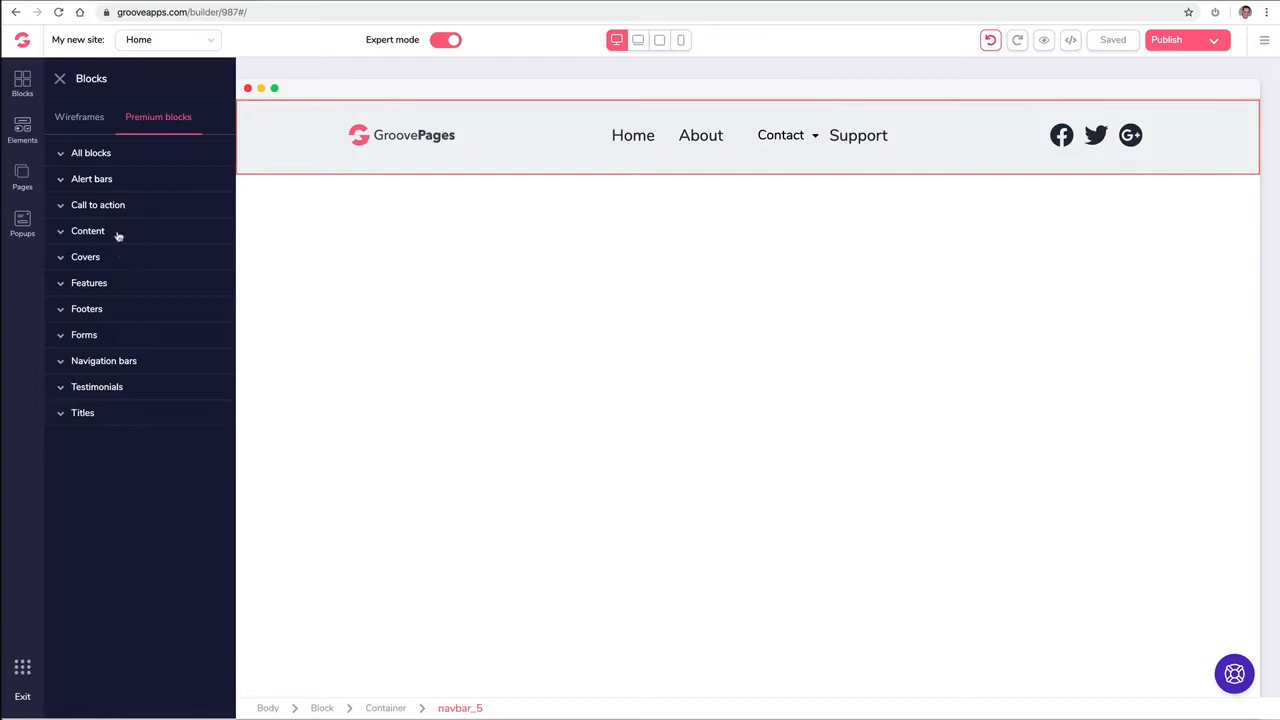
left_click(127, 178)
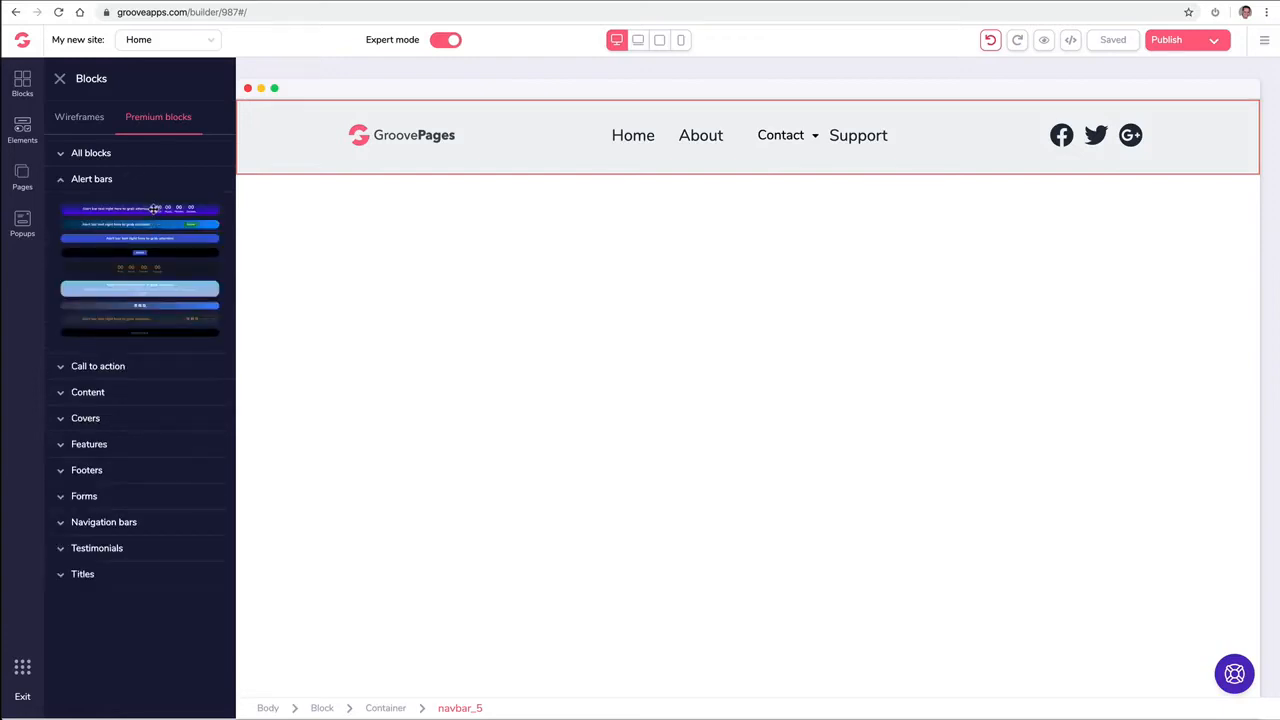
left_click_drag(155, 208, 605, 100)
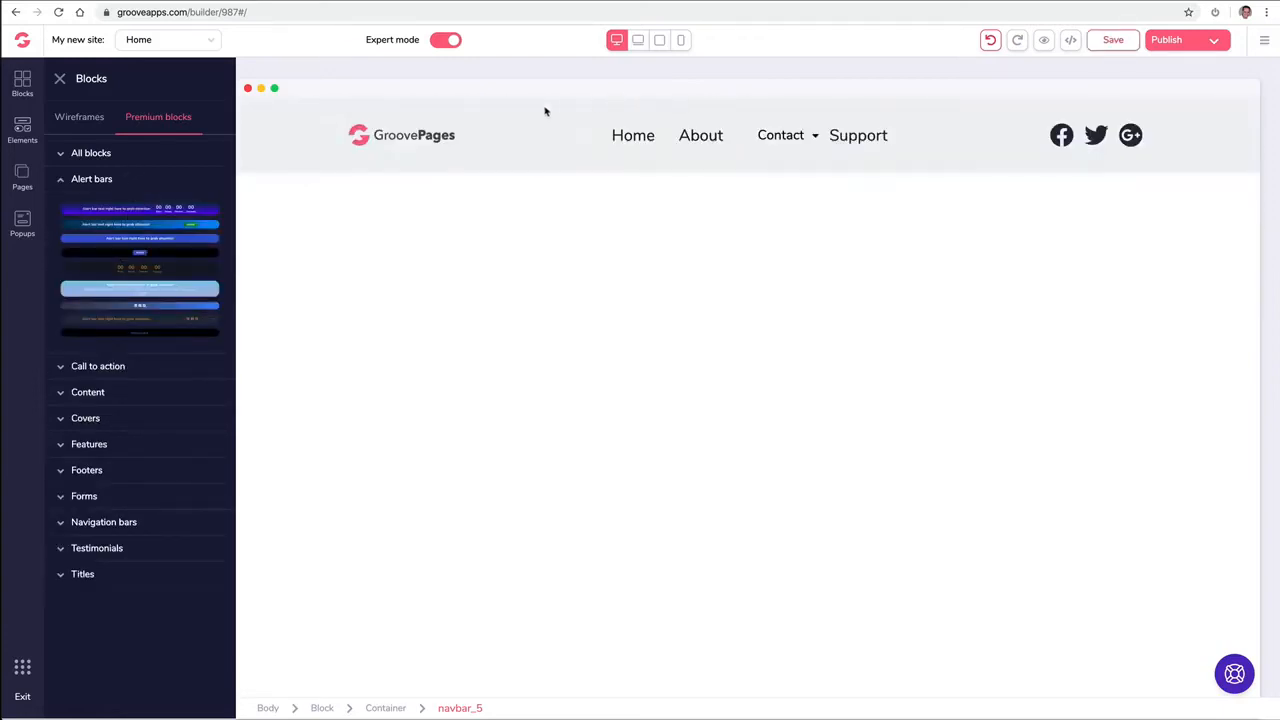
left_click_drag(190, 206, 624, 107)
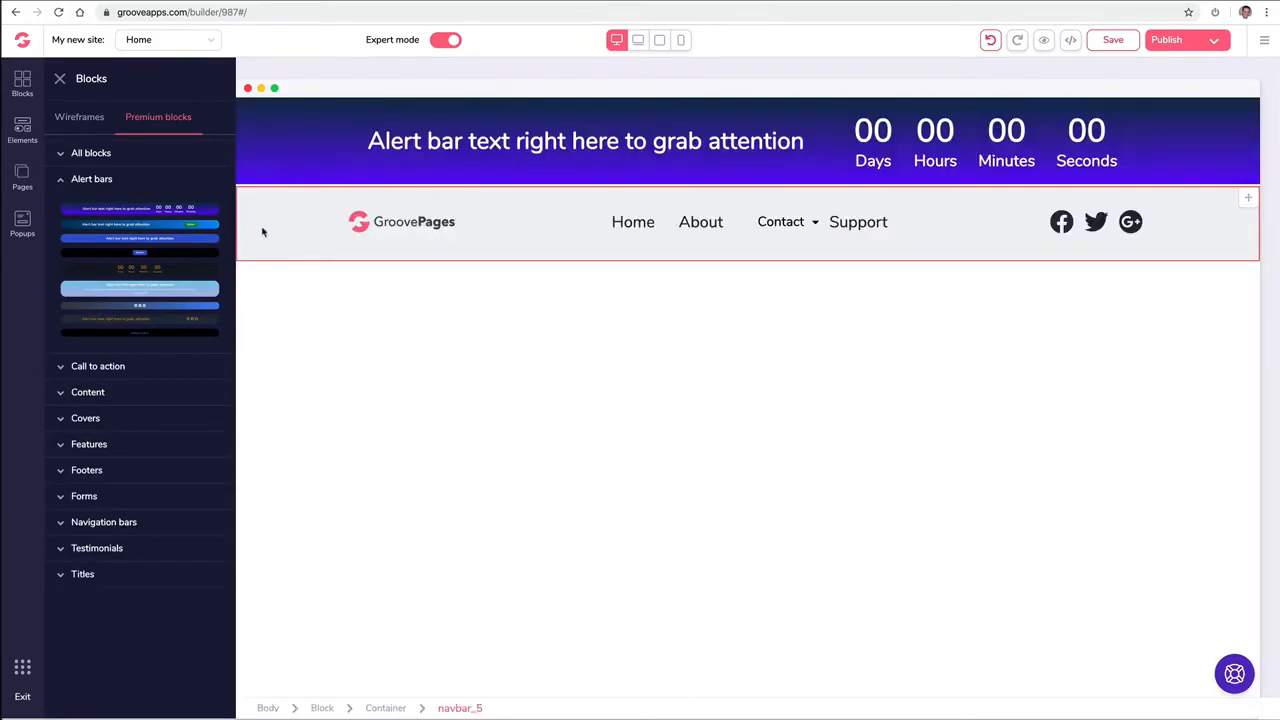
left_click(88, 181)
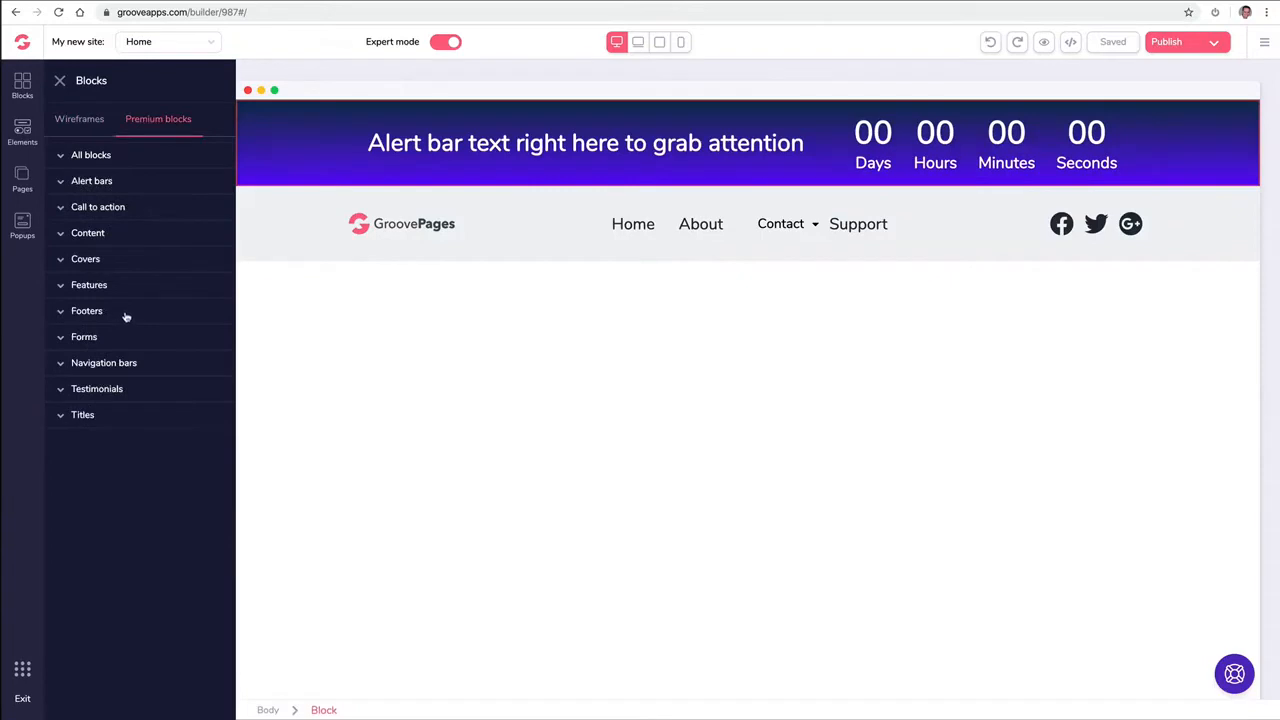
- Add the premium cover with the code photo background and white headline card below the navigation bar
left_click(104, 260)
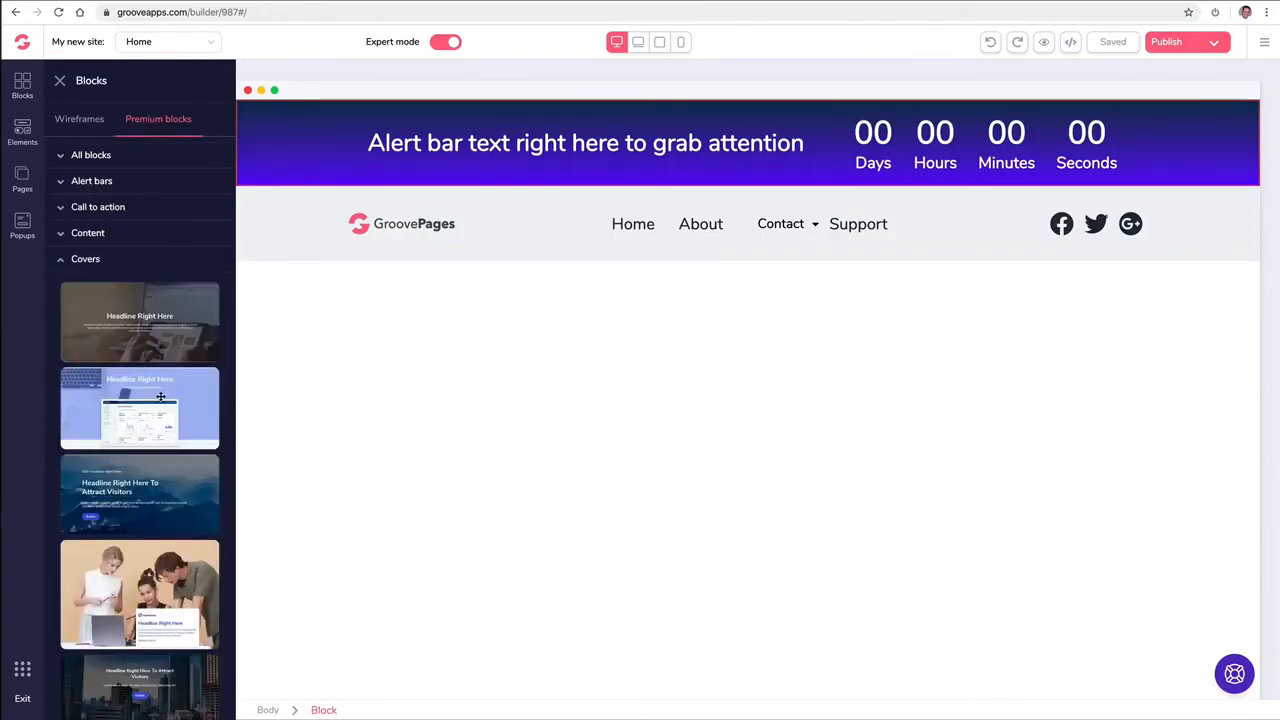
scroll(161, 398, "down", 5)
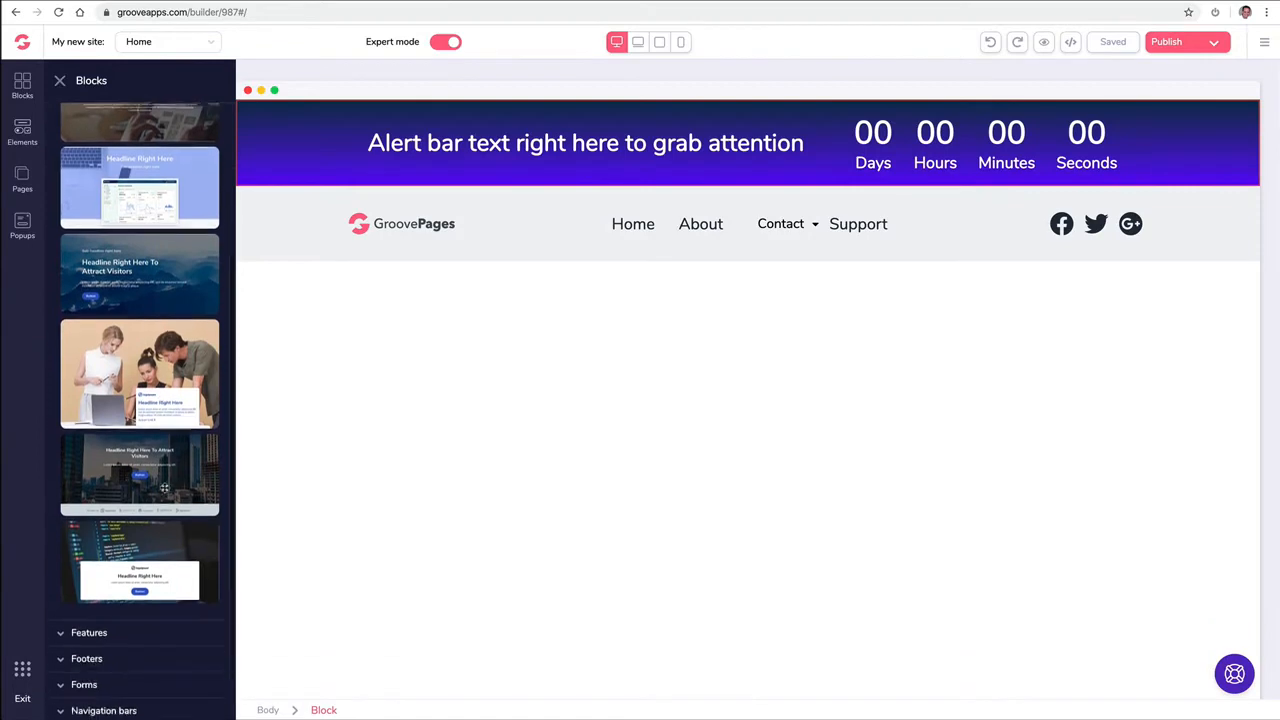
left_click_drag(152, 528, 566, 314)
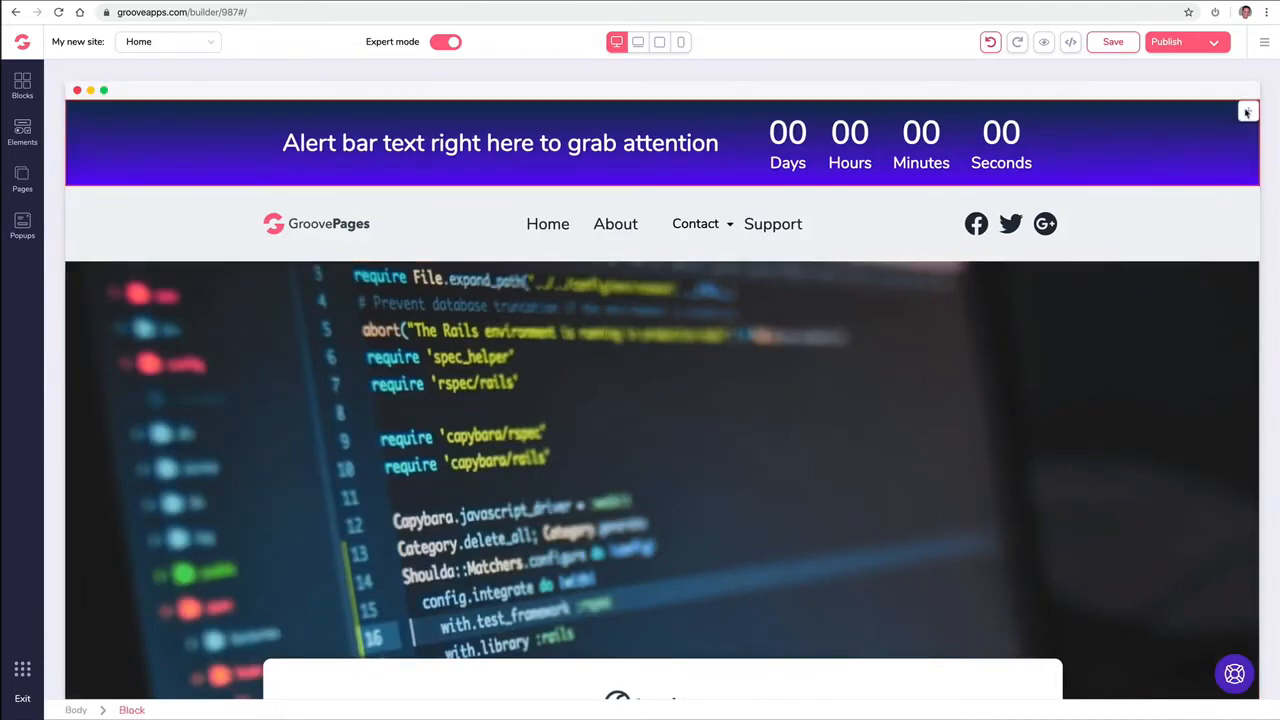
- Move the alert bar below the navigation bar and back above it
left_click(1248, 113)
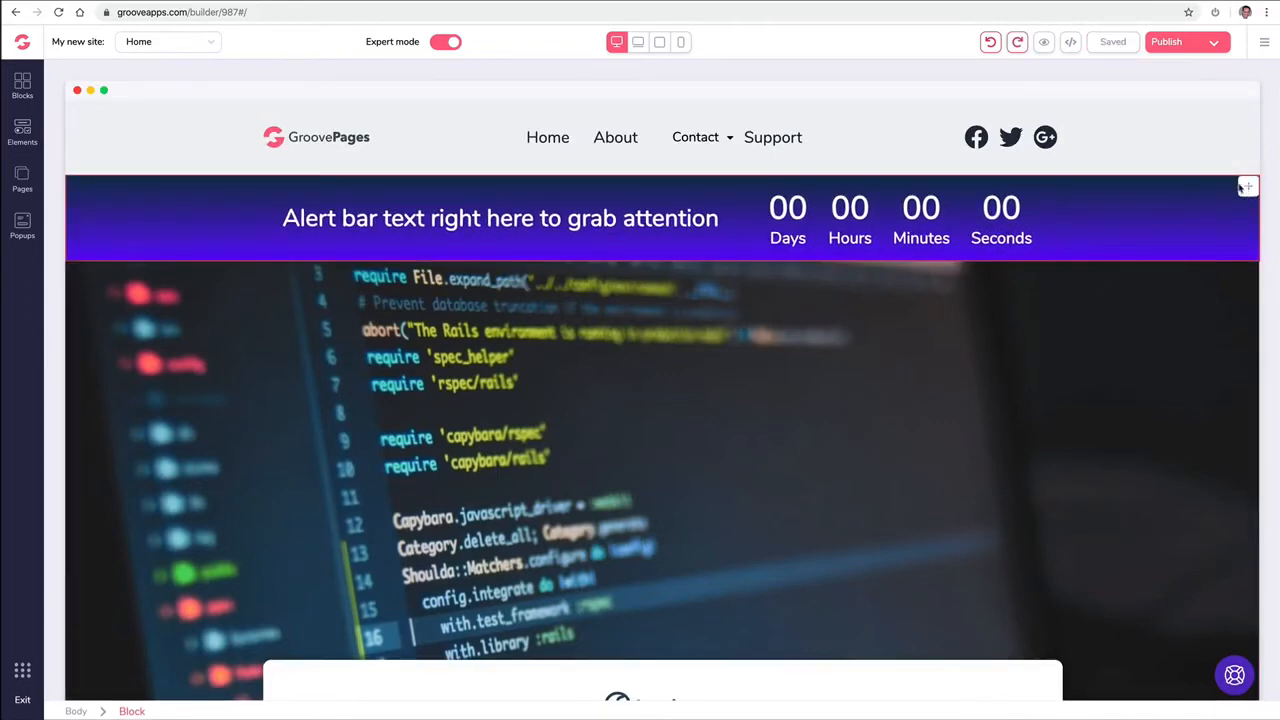
left_click(1246, 187)
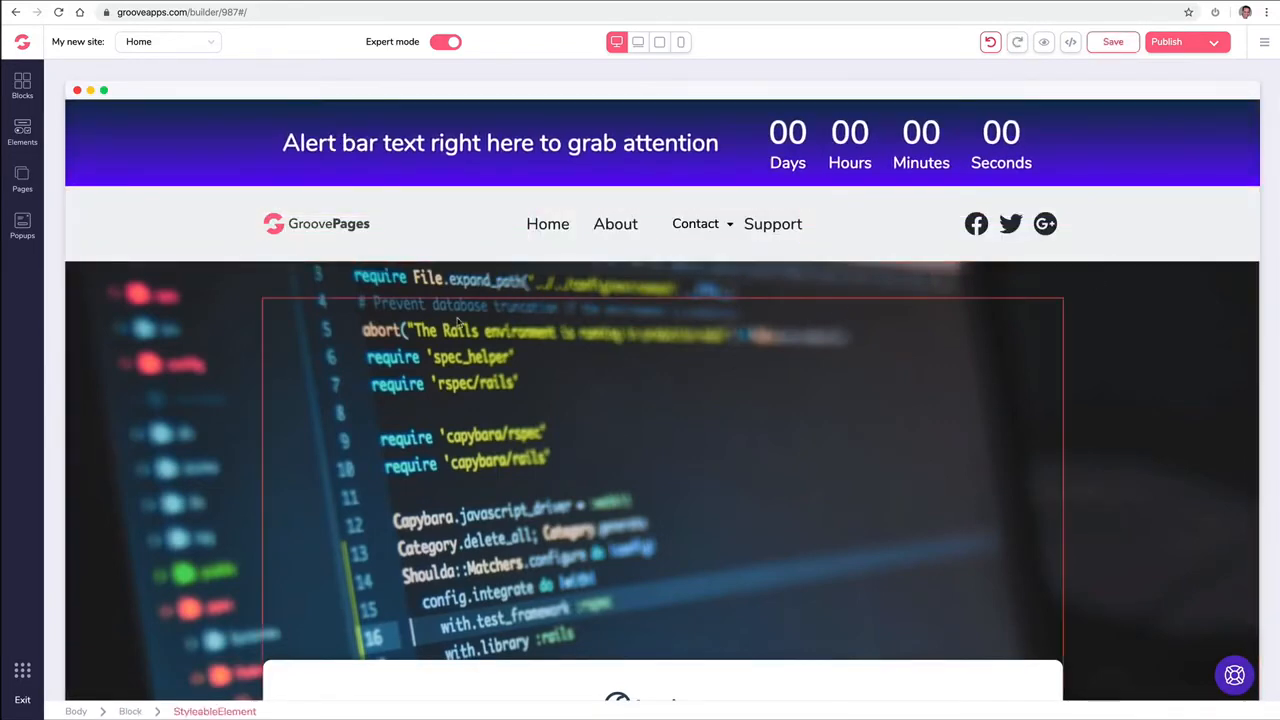
- Add the wireframe footer with a text heading, button and three link columns below the cover
scroll(237, 297, "down", 3)
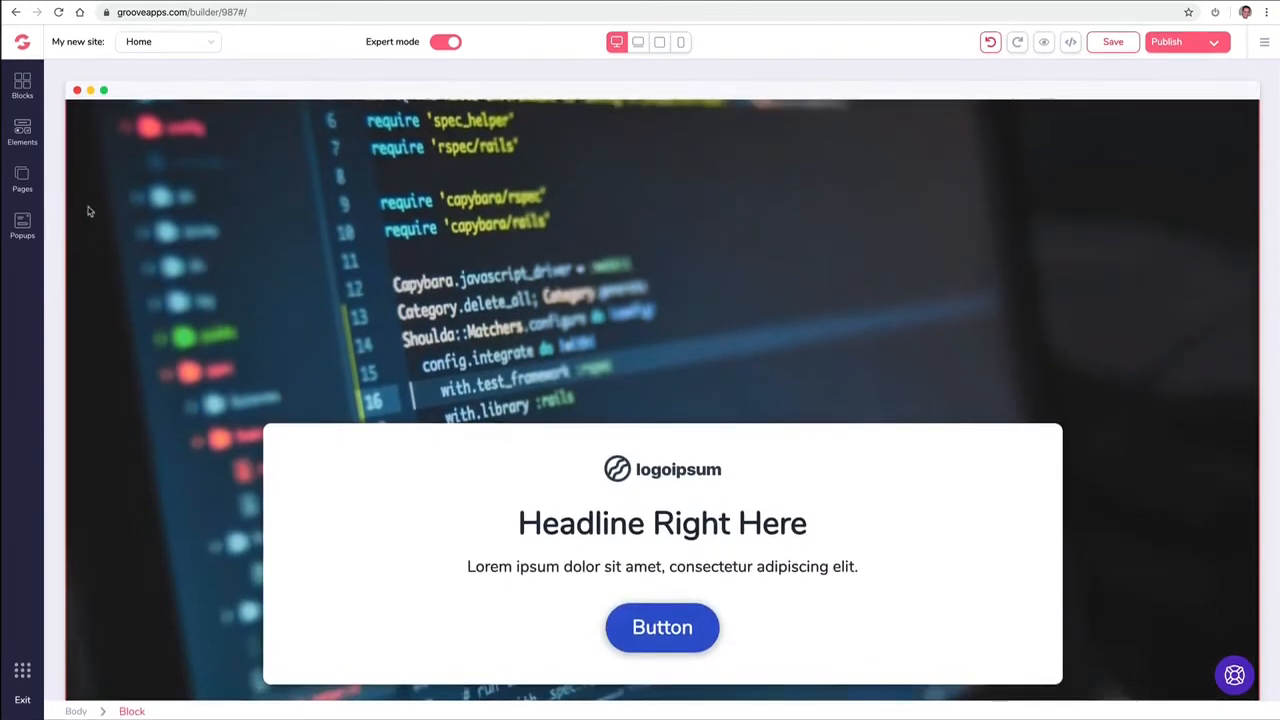
left_click(27, 90)
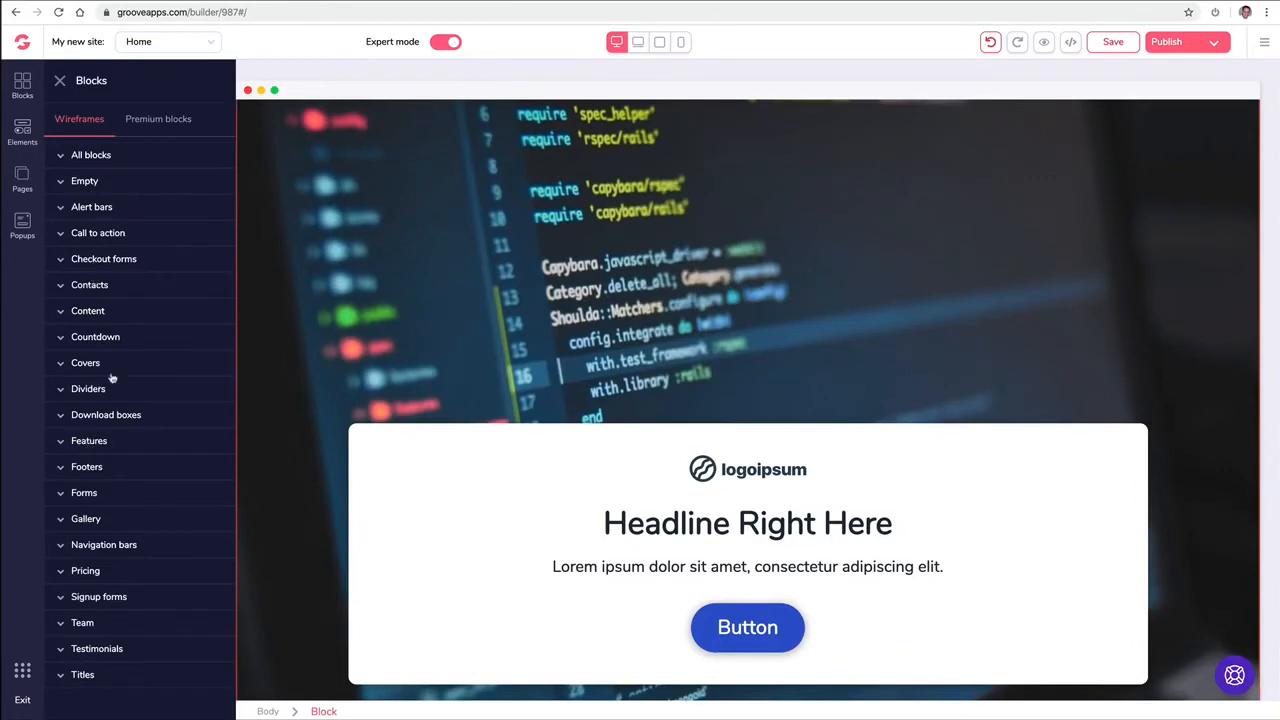
left_click(100, 467)
scroll(135, 450, "down", 3)
scroll(140, 480, "down", 1)
scroll(160, 448, "down", 1)
left_click_drag(170, 457, 449, 590)
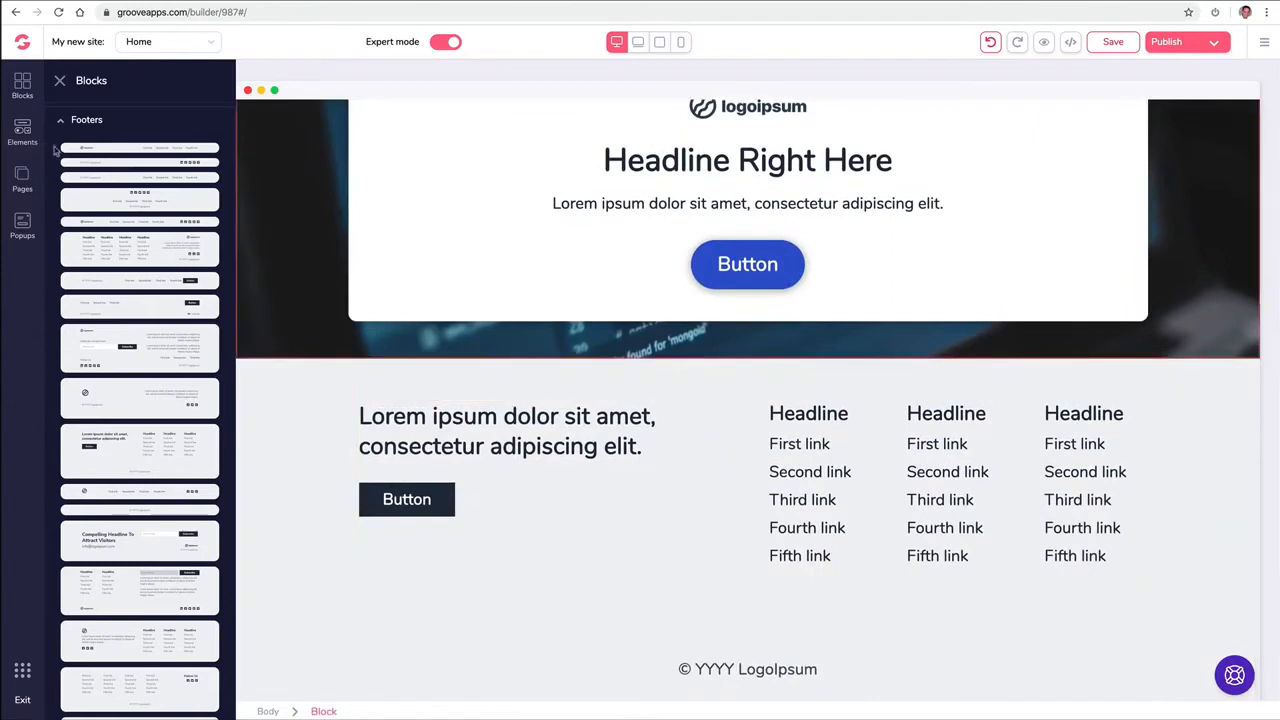
- Add the premium blue gradient footer with centred social icons and four links directly below the cover
left_click(64, 120)
left_click(167, 122)
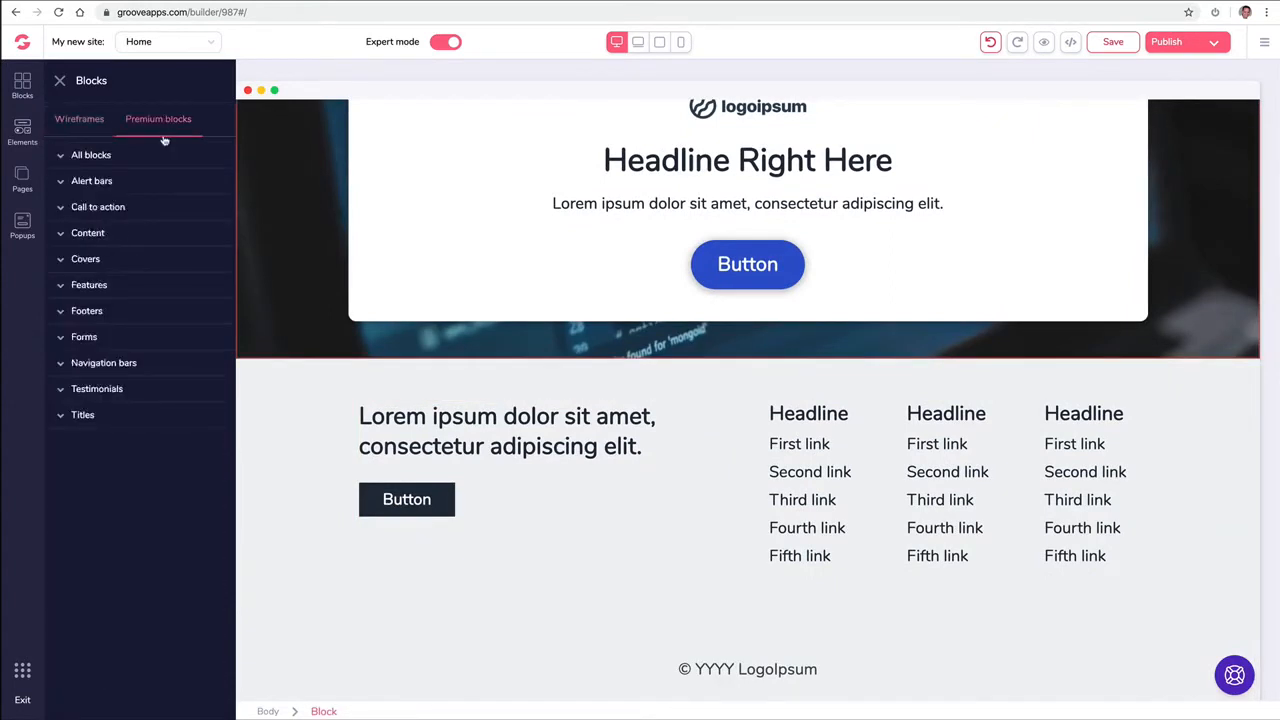
left_click(112, 288)
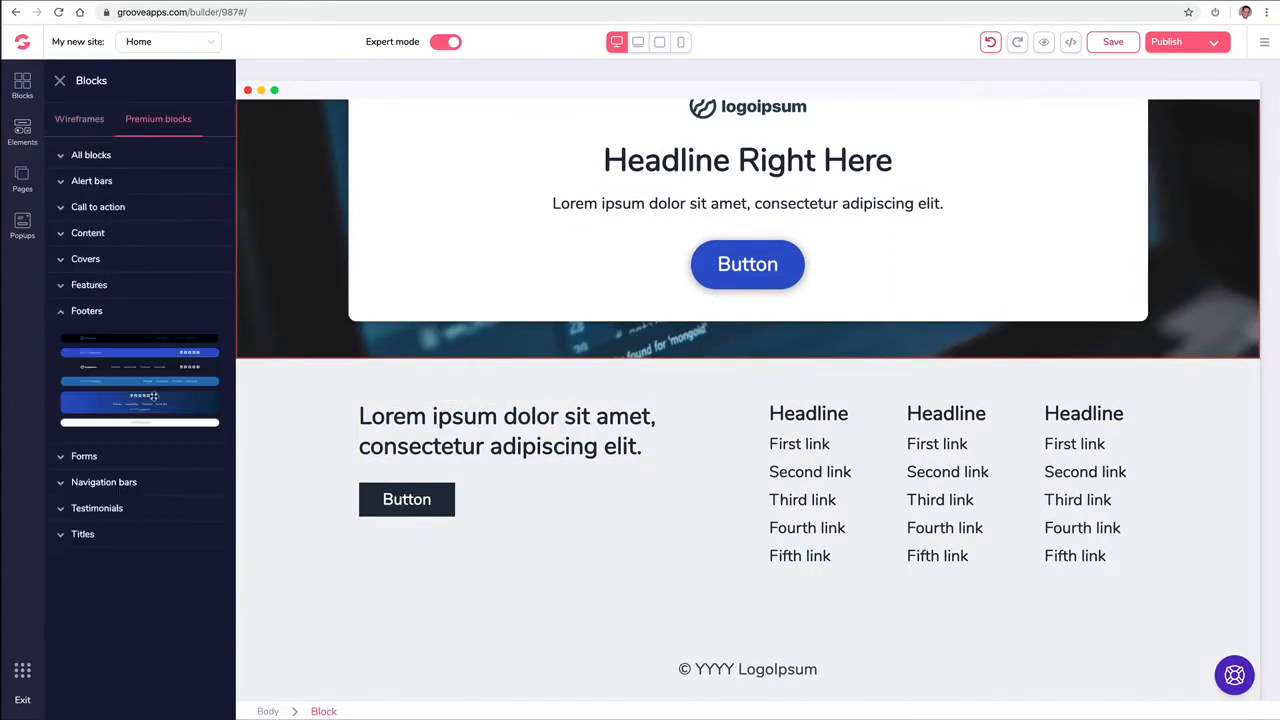
left_click_drag(152, 398, 588, 398)
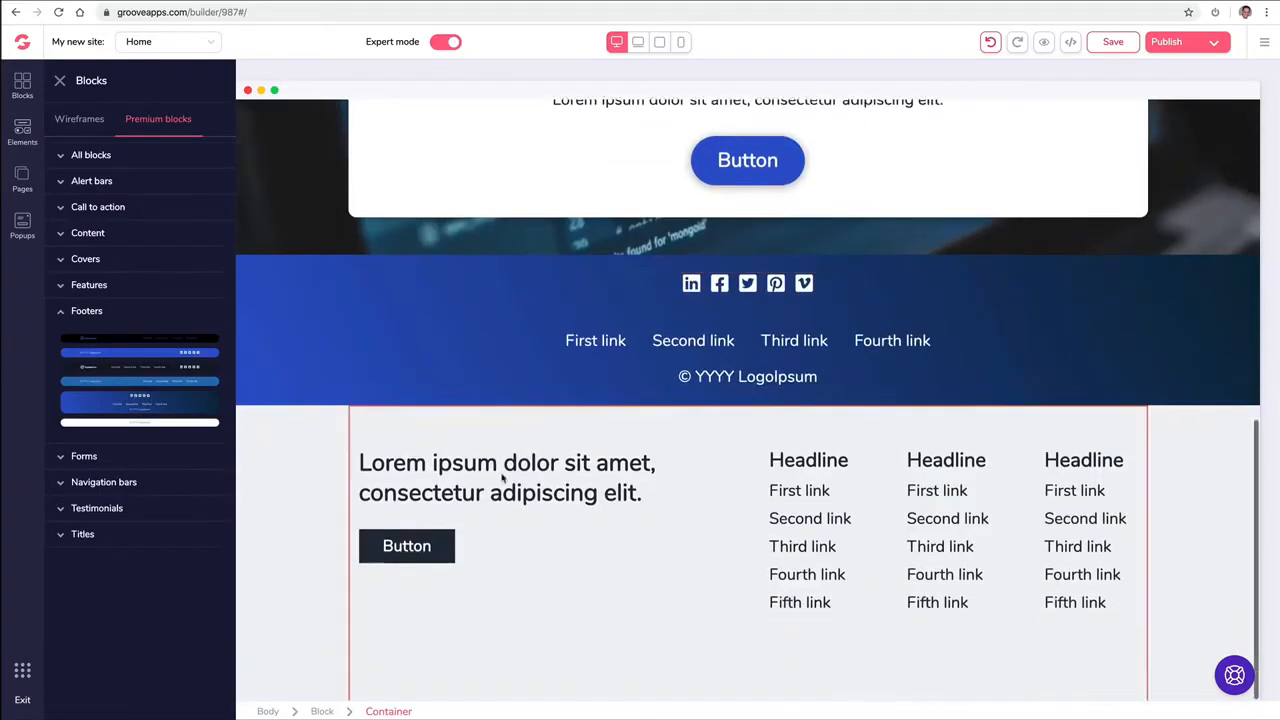
- Delete the grey wireframe footer with three link columns
left_click(329, 449)
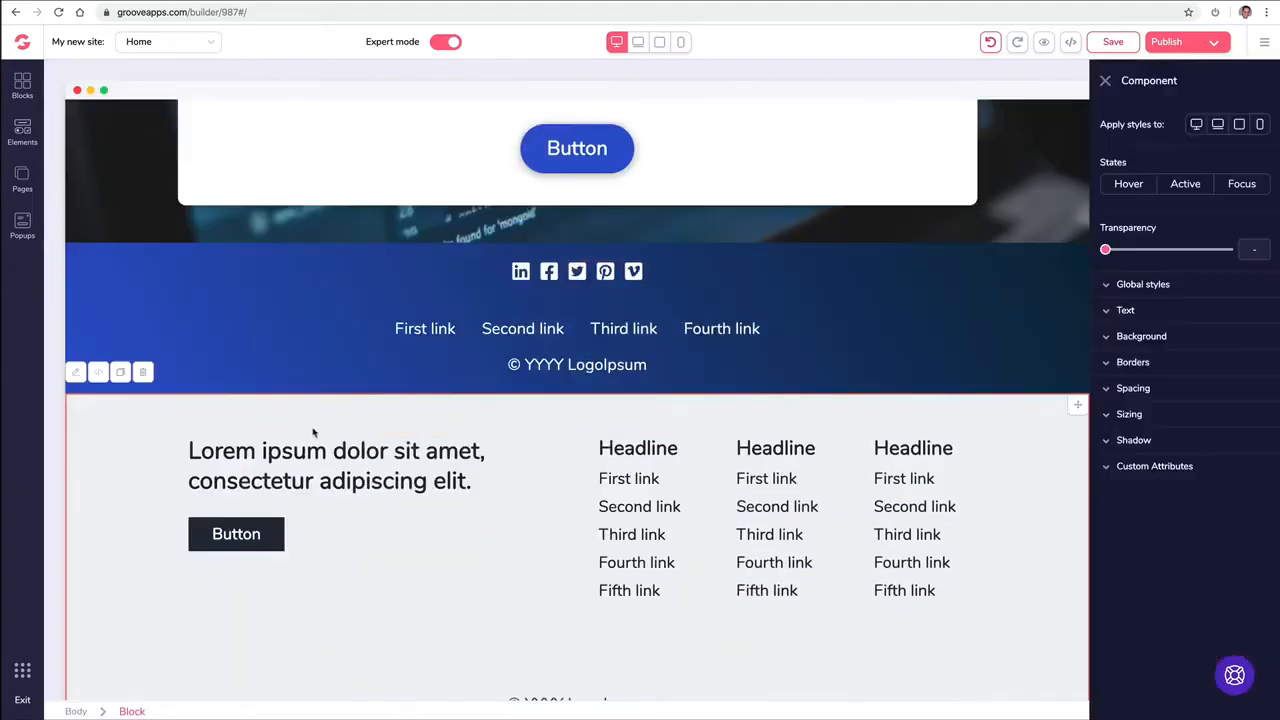
left_click(144, 374)
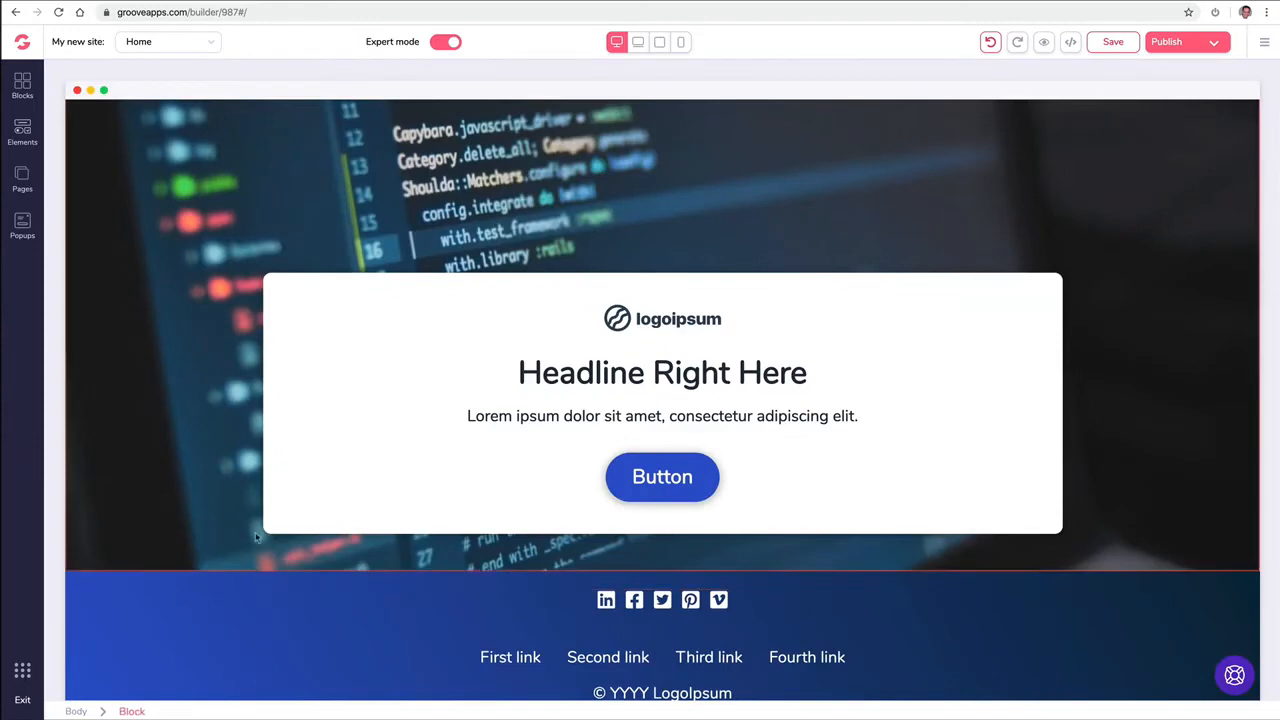
- Add two wireframe call-to-action blocks between the cover and footer, the one with a left-hand image above the one with a right-hand image
left_click(24, 88)
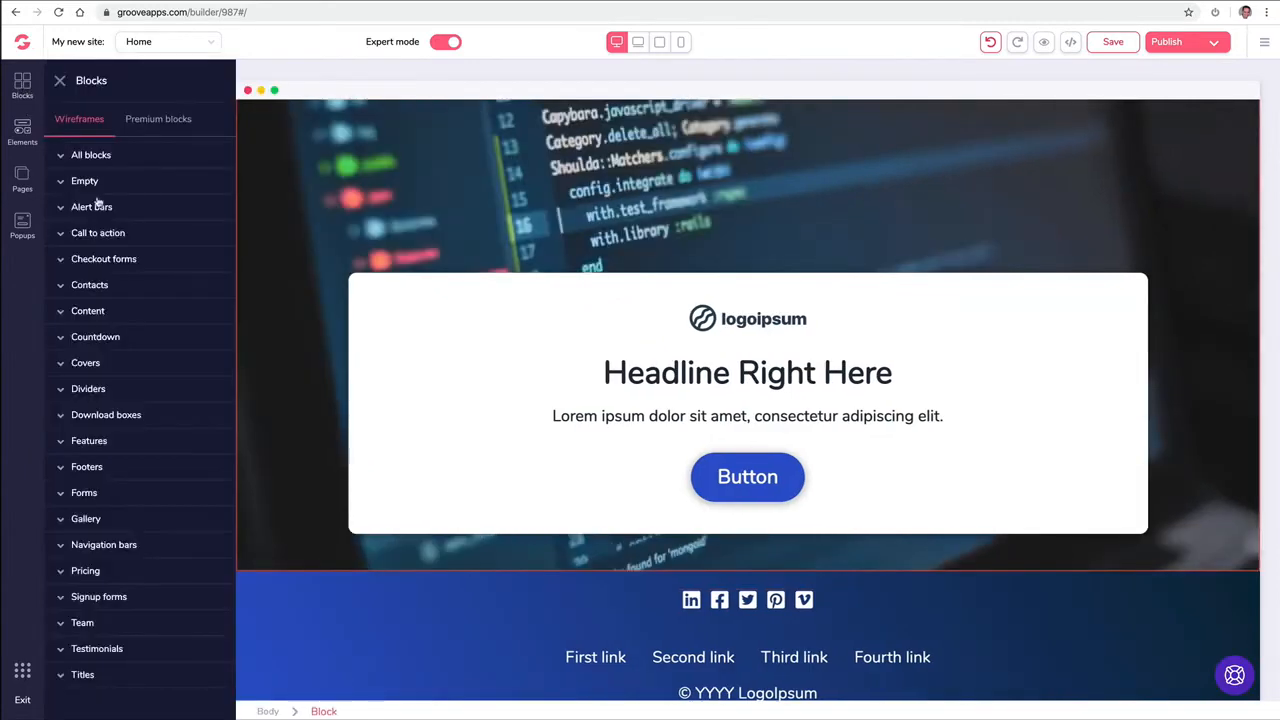
left_click(142, 236)
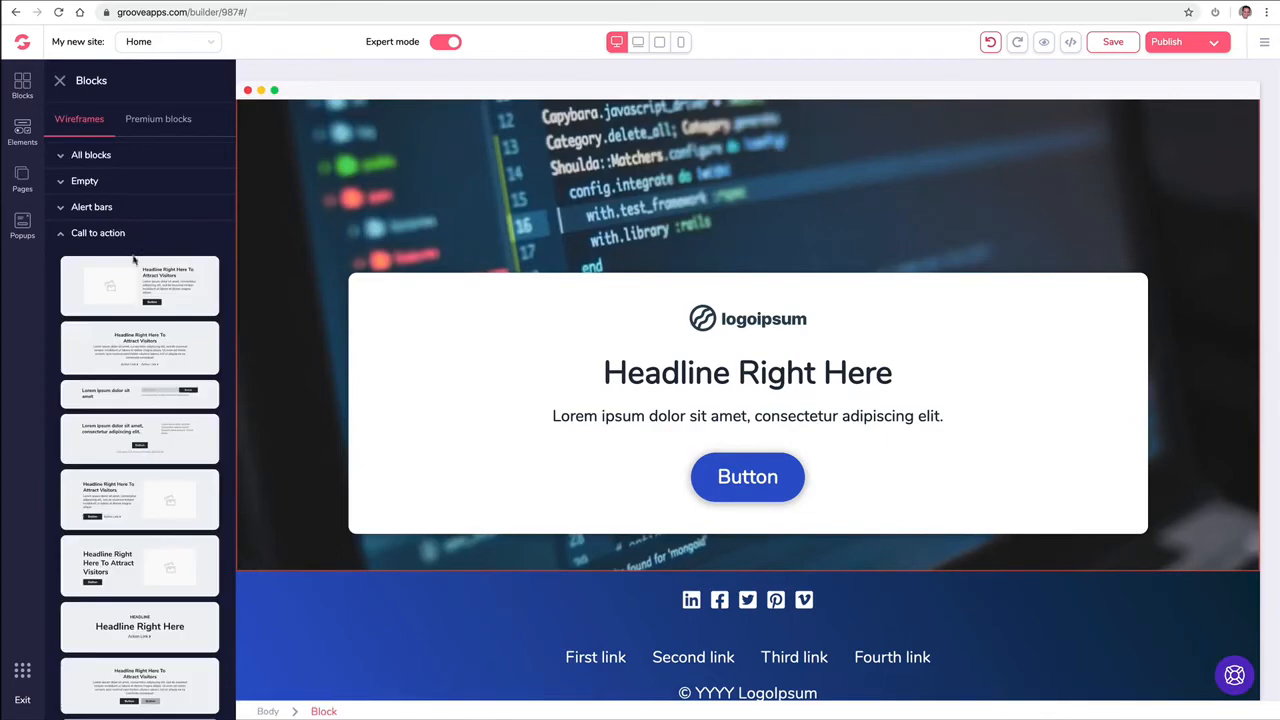
scroll(440, 330, "up", 2)
scroll(440, 340, "down", 2)
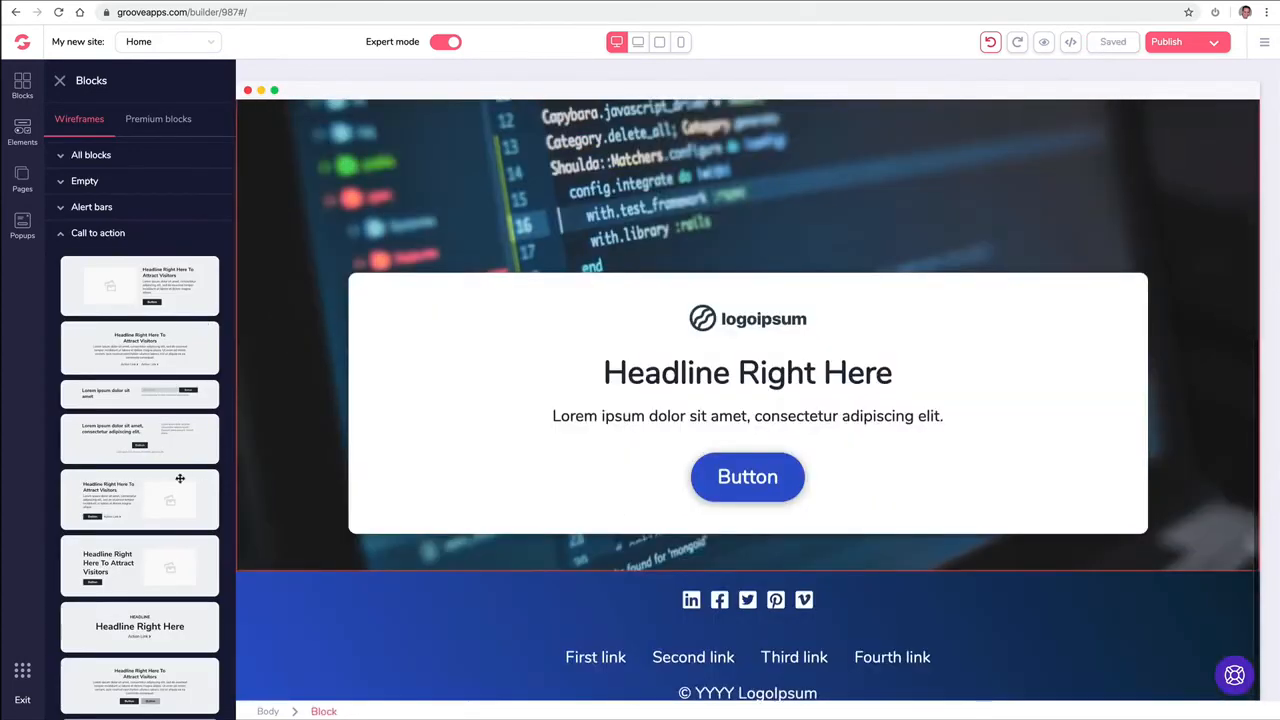
left_click_drag(166, 487, 609, 585)
left_click_drag(146, 301, 497, 303)
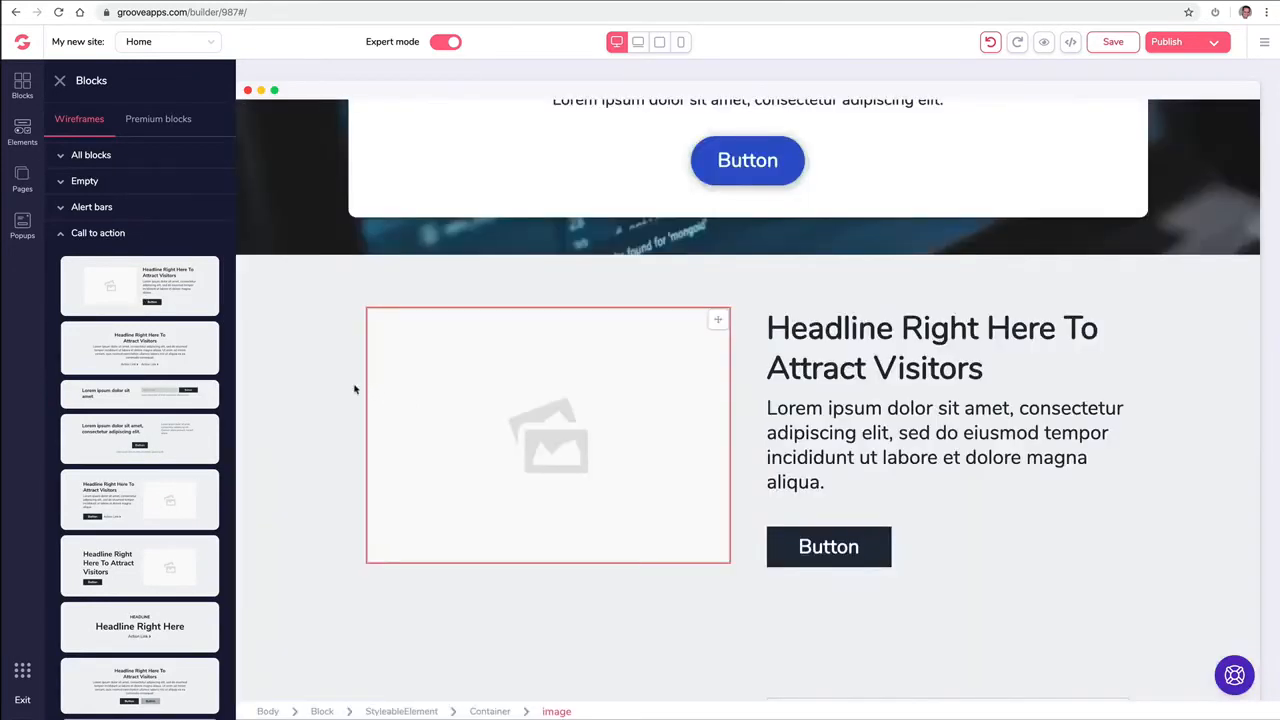
- Add the premium light features block with six blue-titled features between the cover and the call-to-action blocks
left_click(158, 120)
left_click(129, 285)
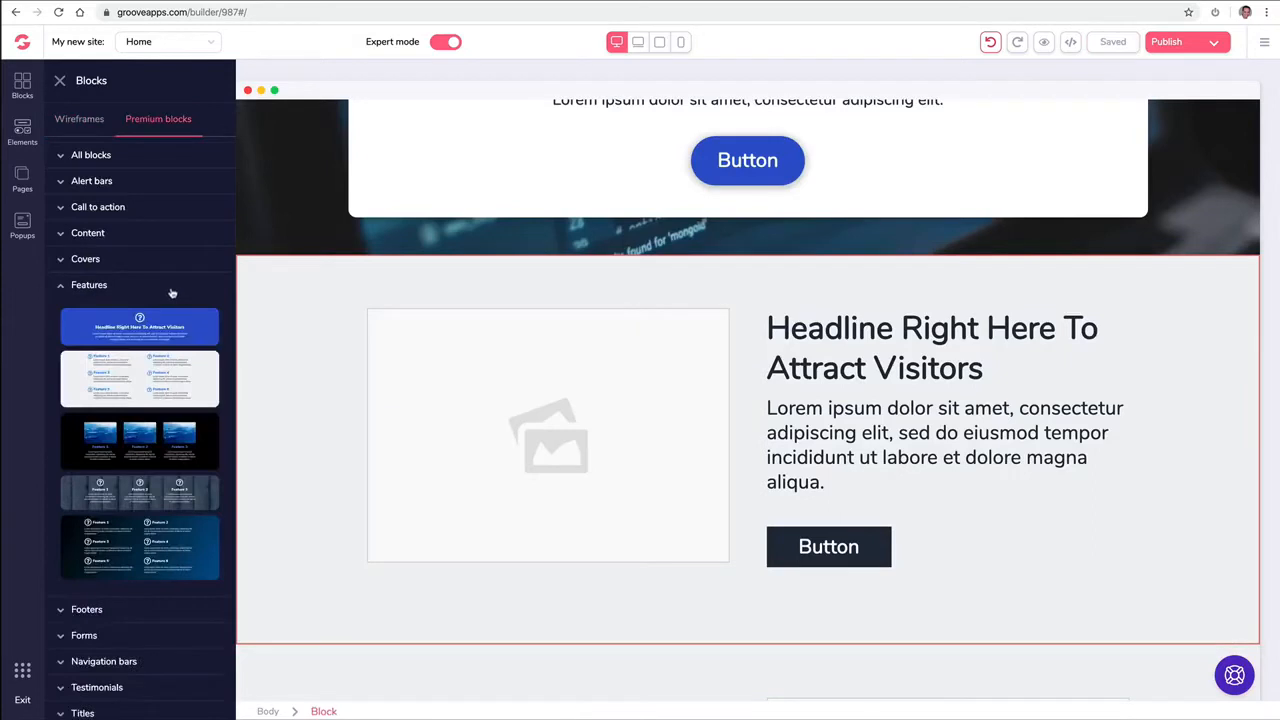
left_click_drag(168, 363, 789, 286)
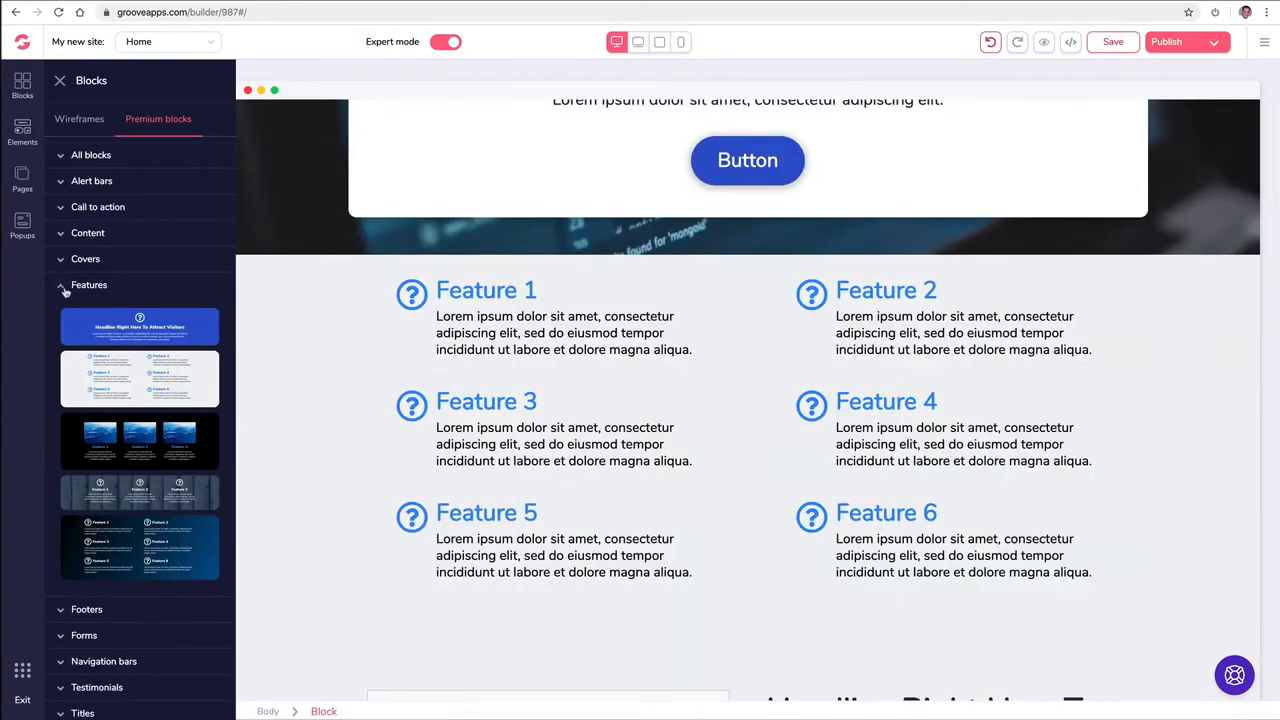
left_click(63, 288)
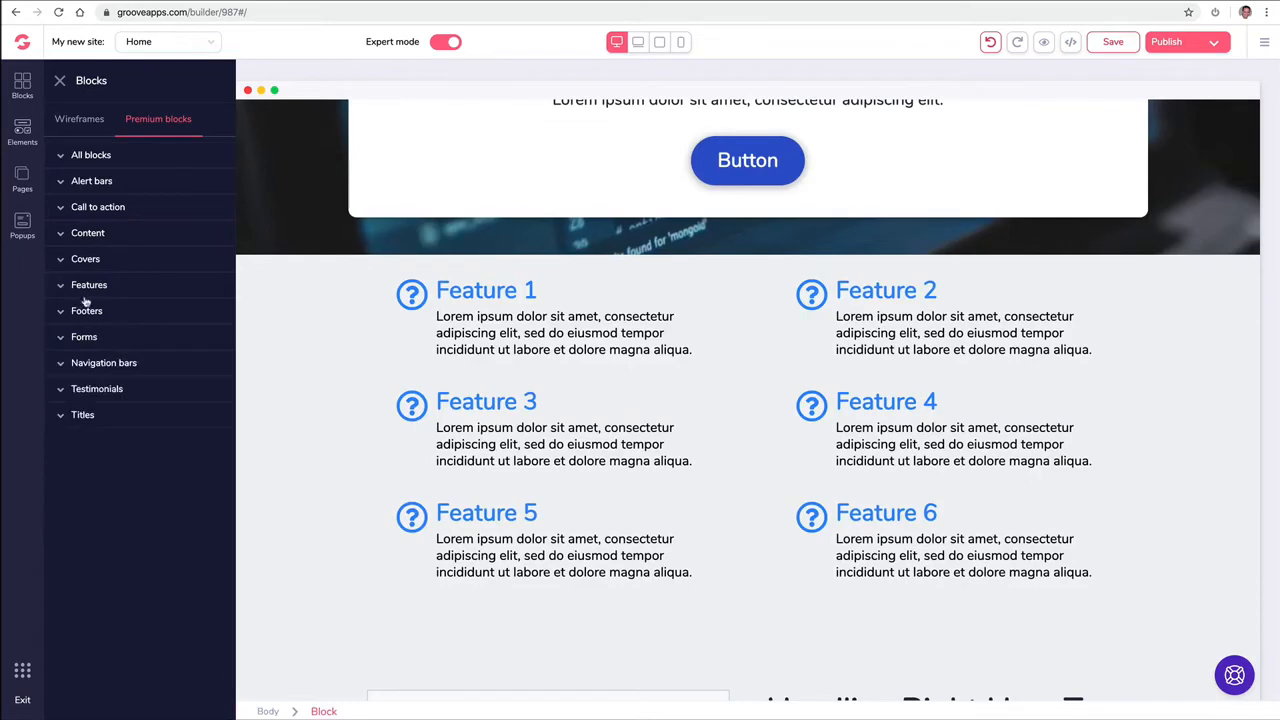
- Add two premium testimonial blocks between the cover and features, the light three-column one above the blue "What people say" one
left_click(93, 394)
scroll(172, 392, "down", 1)
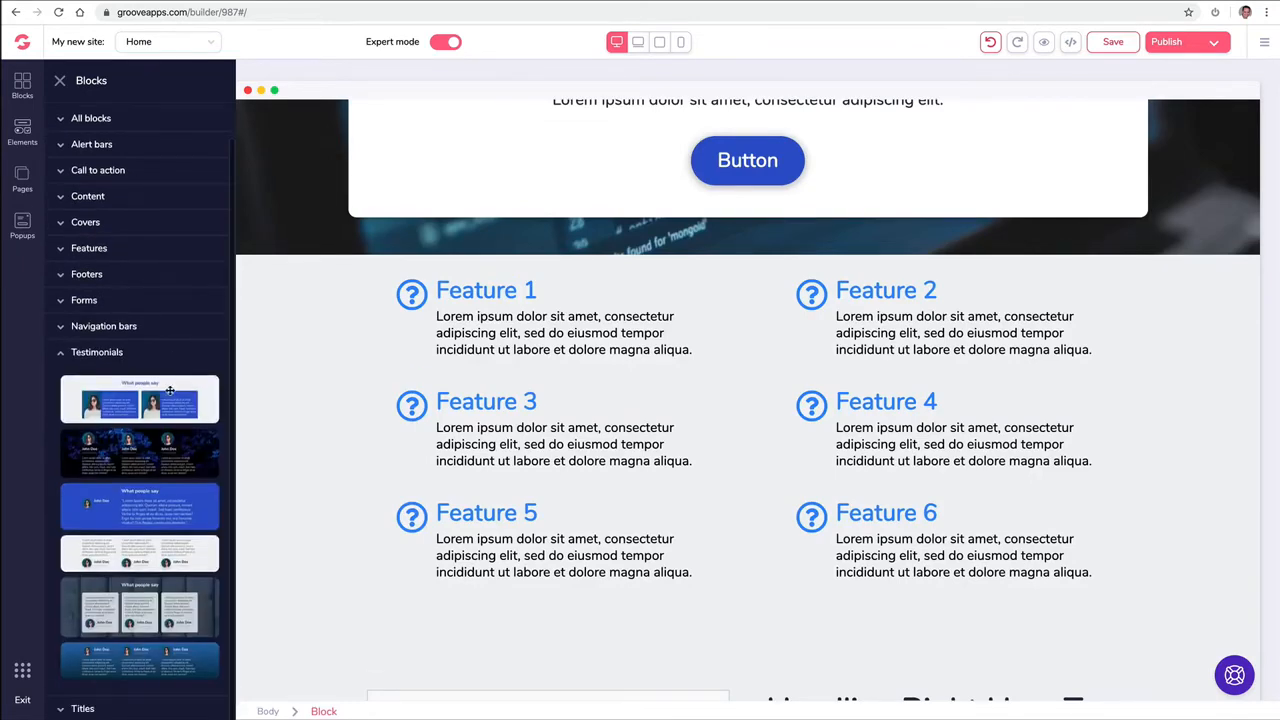
left_click_drag(141, 541, 710, 295)
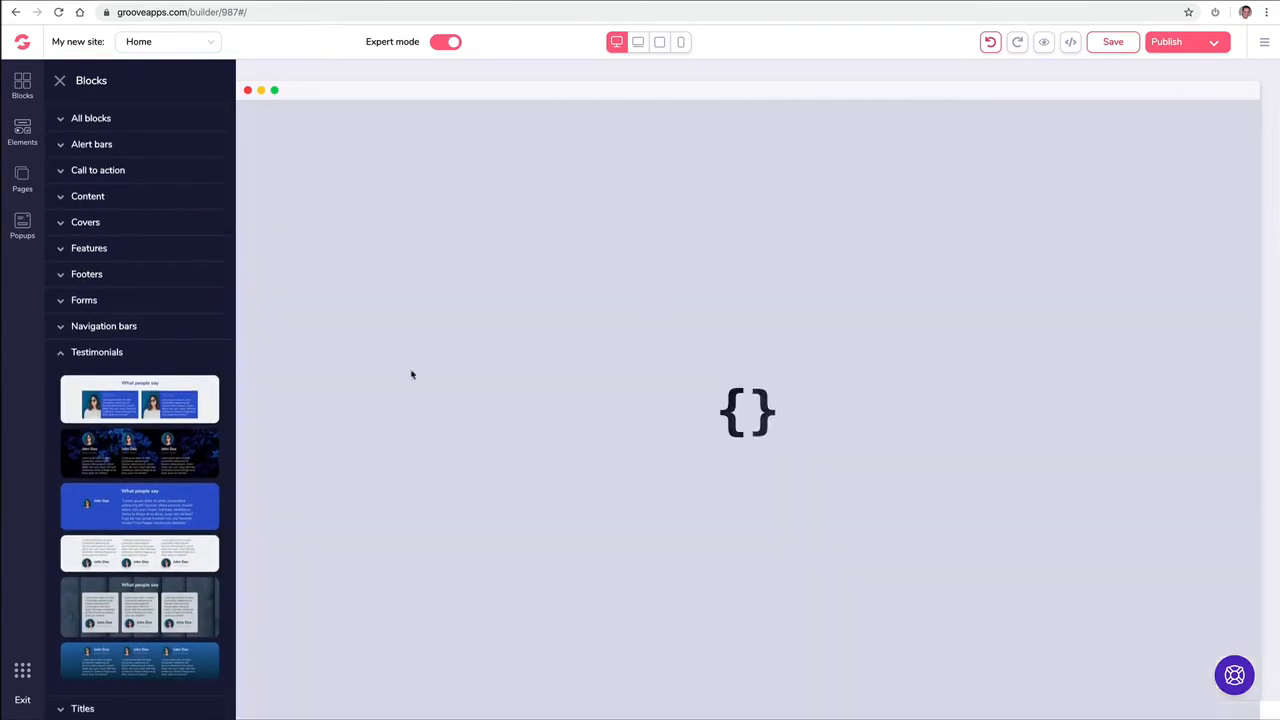
scroll(400, 468, "up", 1)
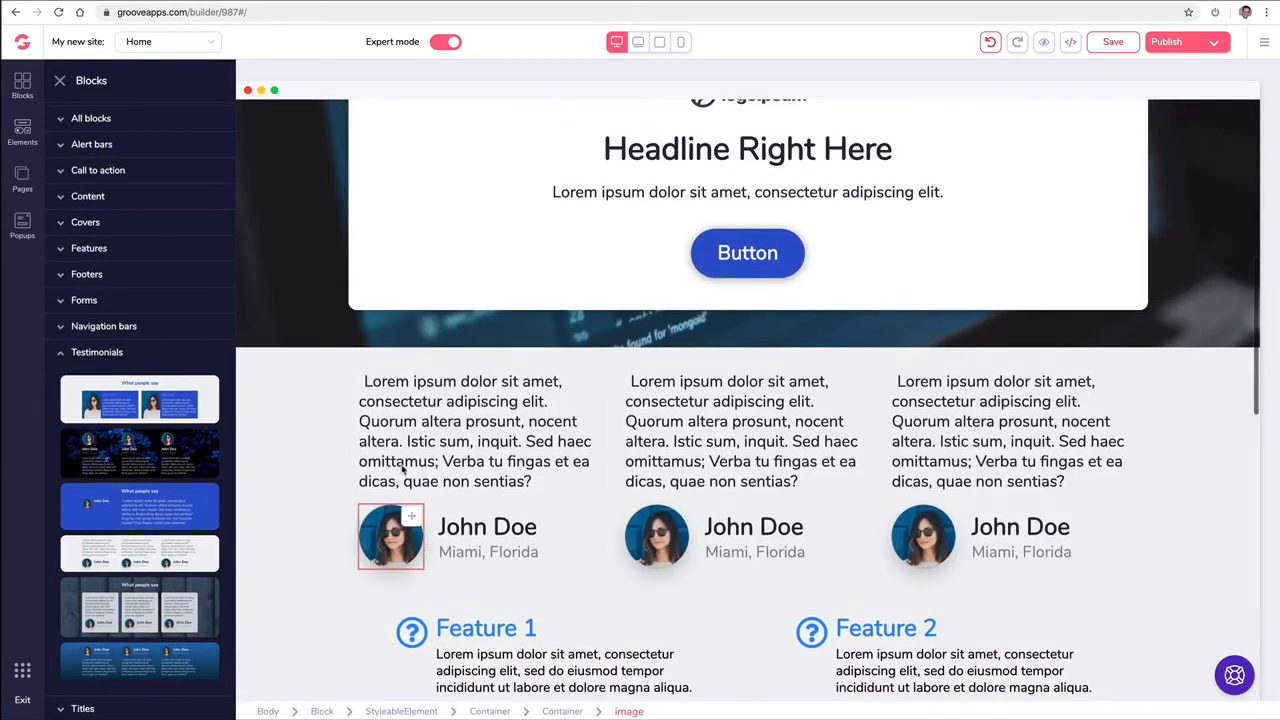
scroll(350, 535, "down", 1)
left_click_drag(167, 517, 548, 516)
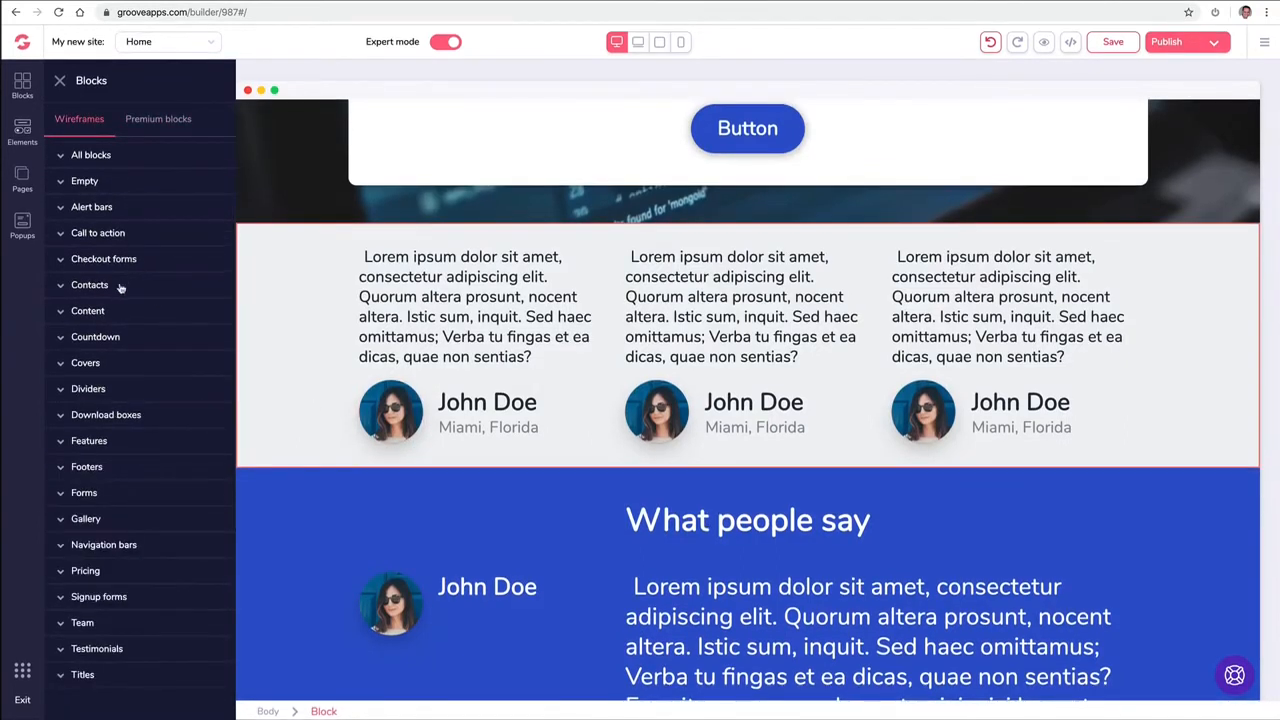
- Add the wireframe contact block with a full-width map and overlapping message form between the cover and the testimonials
left_click(120, 288)
scroll(172, 440, "down", 1)
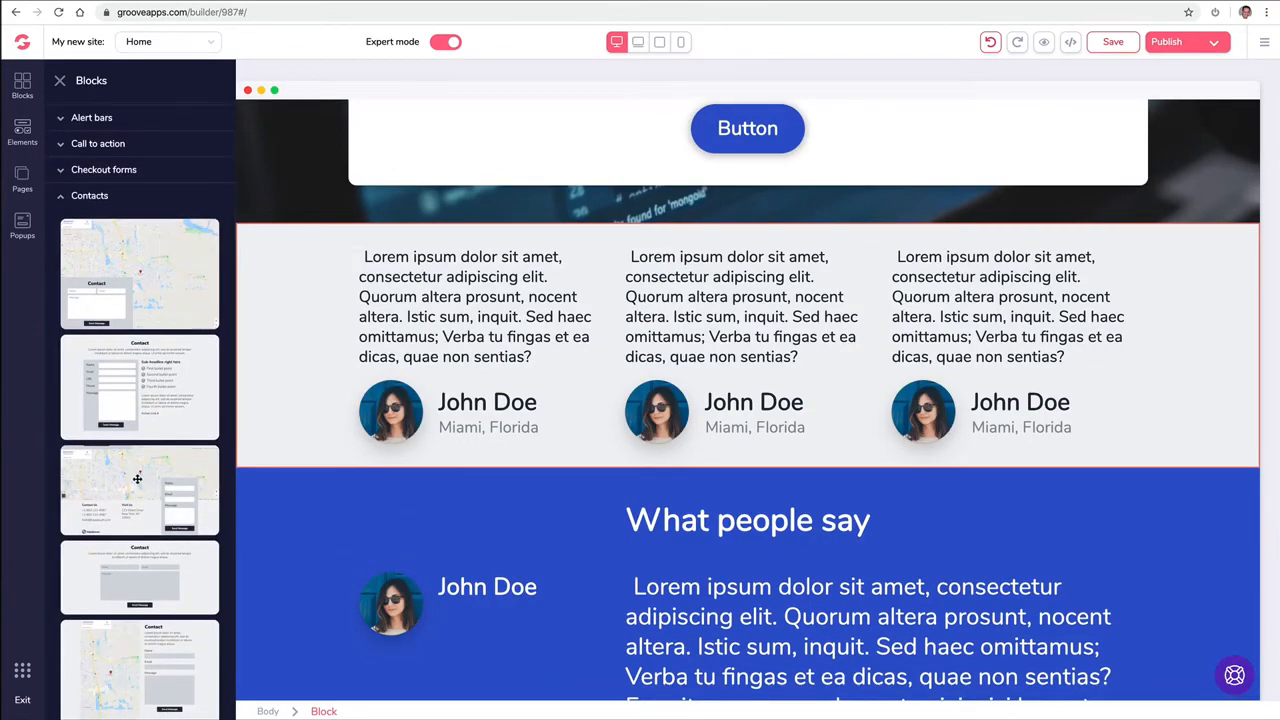
left_click_drag(137, 478, 589, 303)
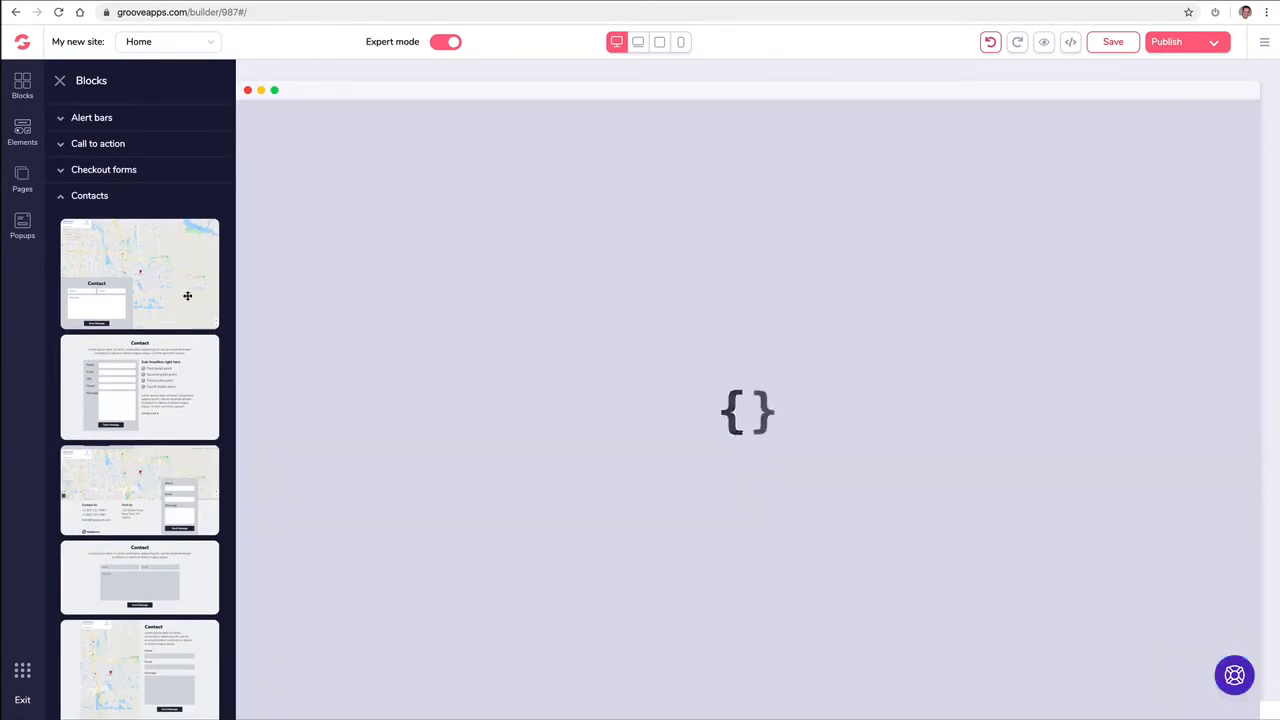
scroll(803, 394, "down", 3)
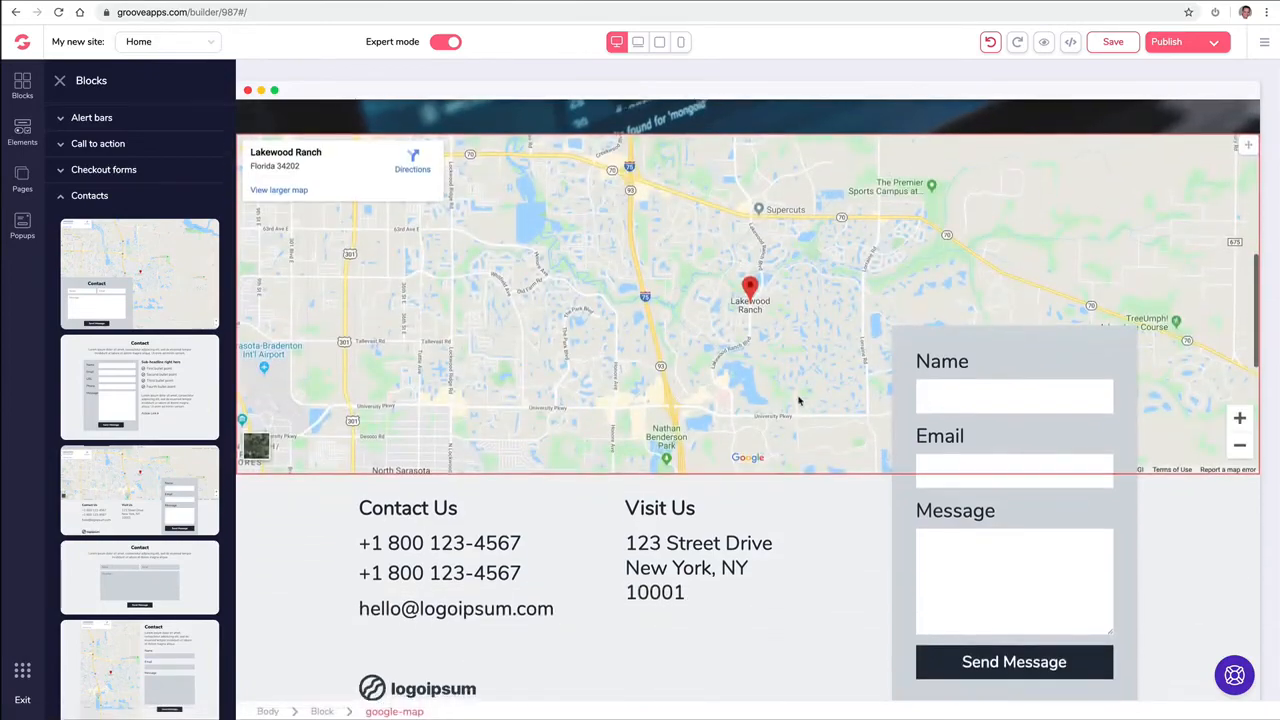
scroll(866, 457, "down", 2)
scroll(868, 455, "up", 2)
scroll(868, 455, "down", 1)
scroll(868, 455, "down", 6)
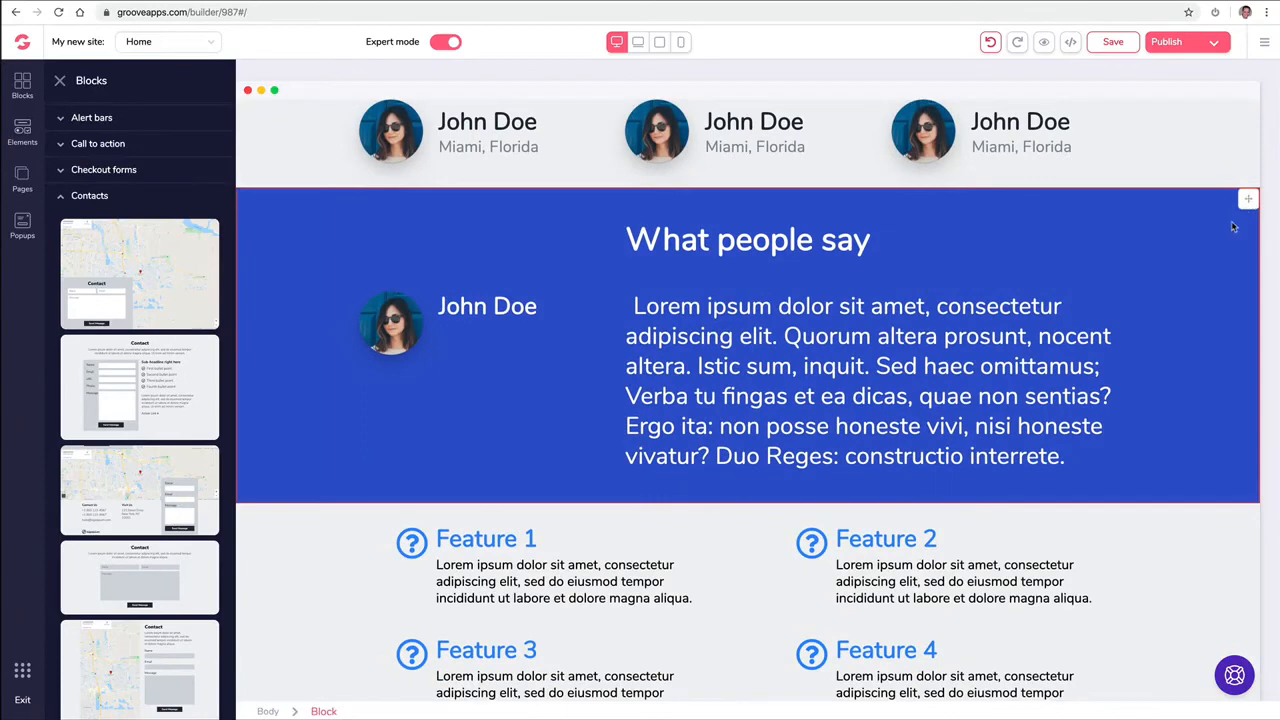
left_click_drag(1246, 204, 1254, 219)
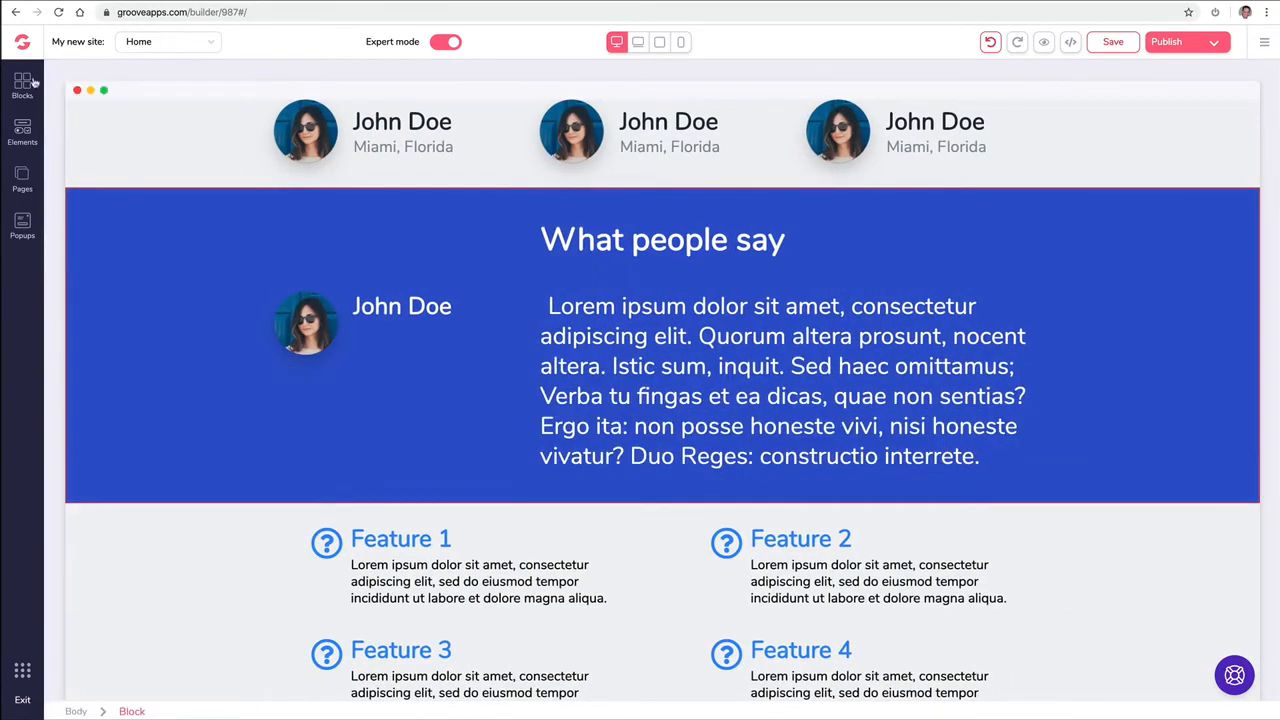
- Add the wireframe pricing block with Starter, Pro and Unlimited columns and feature checklists between the two call-to-action blocks
left_click(24, 86)
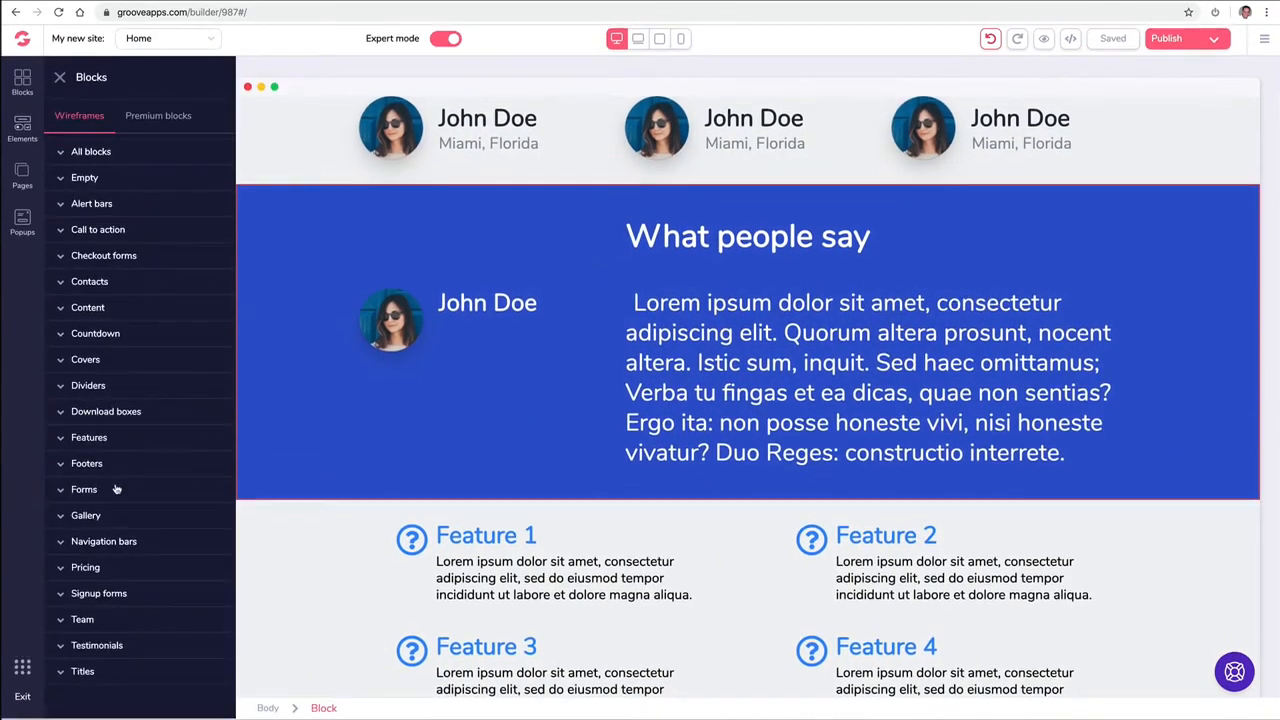
scroll(330, 508, "down", 2)
scroll(342, 505, "down", 10)
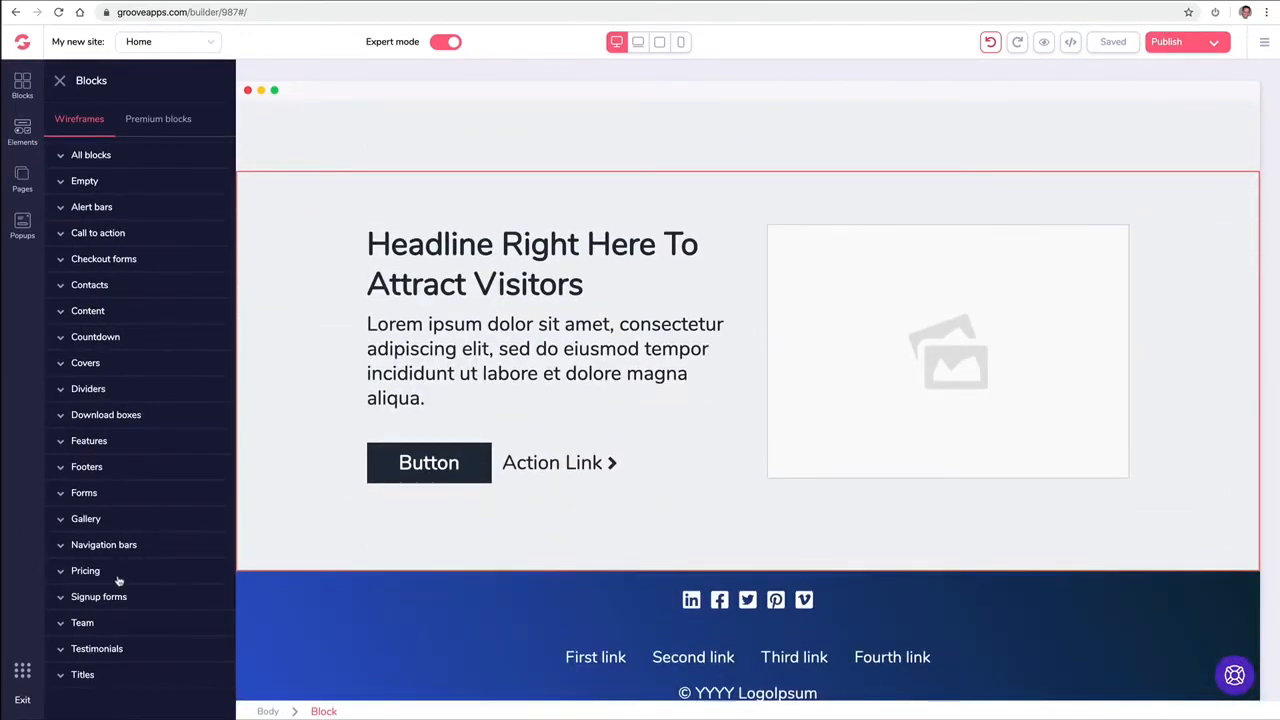
left_click(90, 571)
scroll(176, 483, "down", 5)
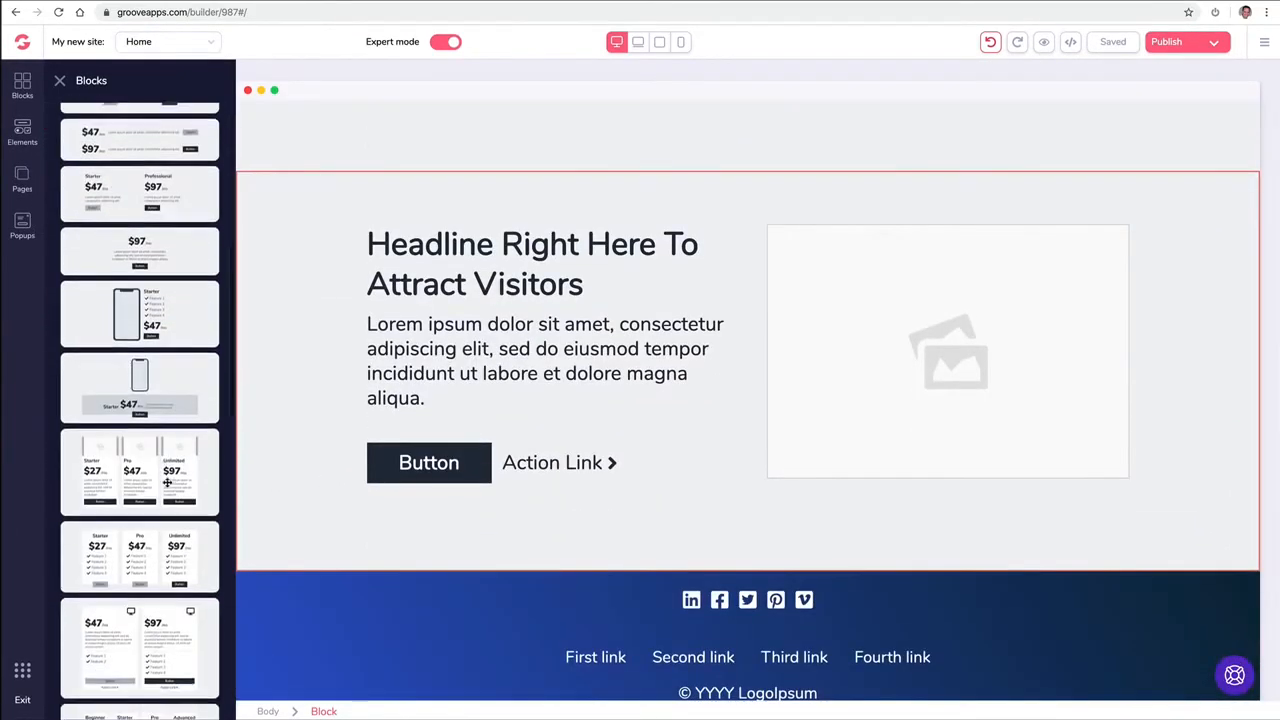
left_click_drag(153, 466, 680, 234)
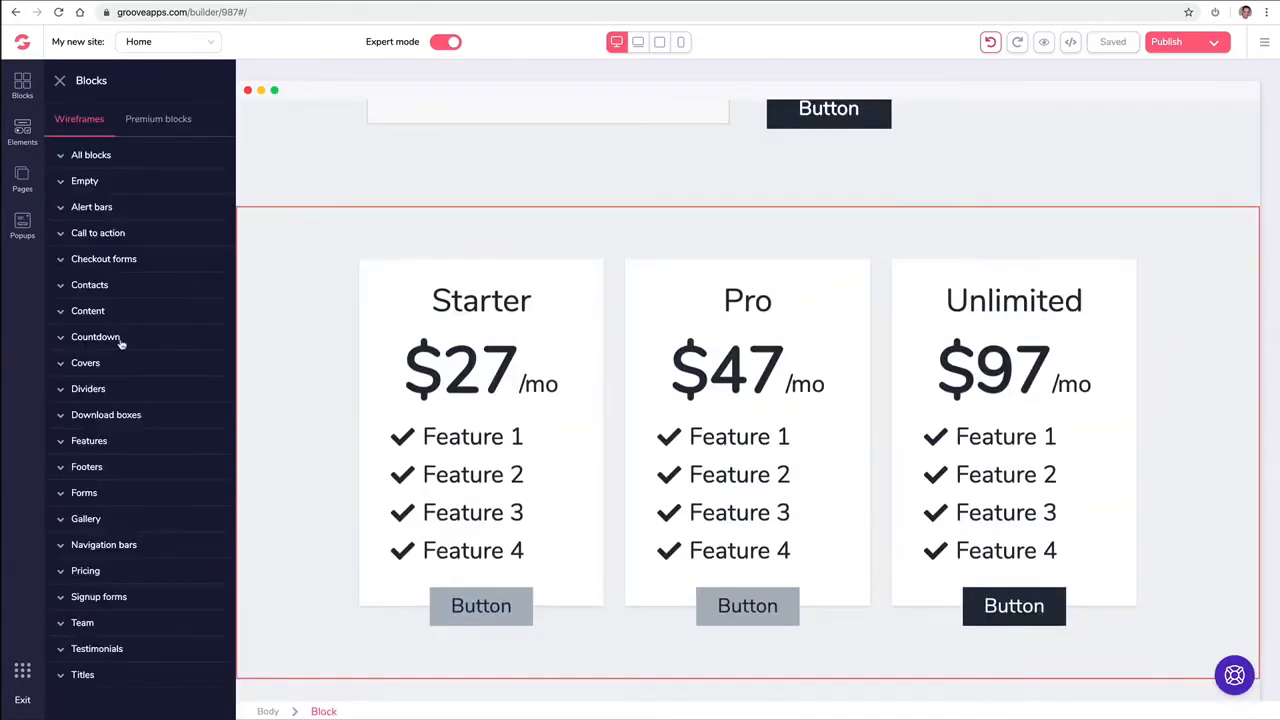
- Add the wireframe countdown block with four dark circles between the features and the first call-to-action block
left_click(120, 340)
scroll(146, 348, "down", 3)
left_click_drag(146, 355, 603, 277)
scroll(606, 276, "down", 3)
scroll(610, 267, "up", 1)
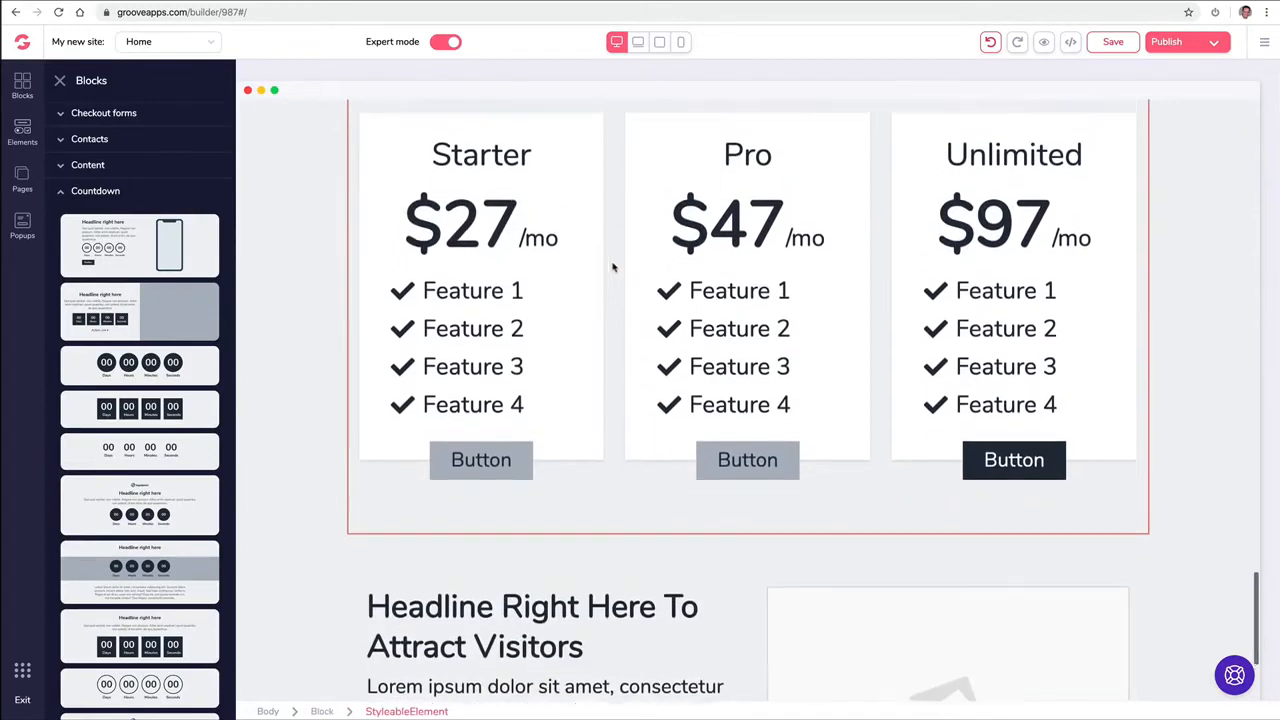
- Add a wireframe form block directly below the countdown
left_click(123, 491)
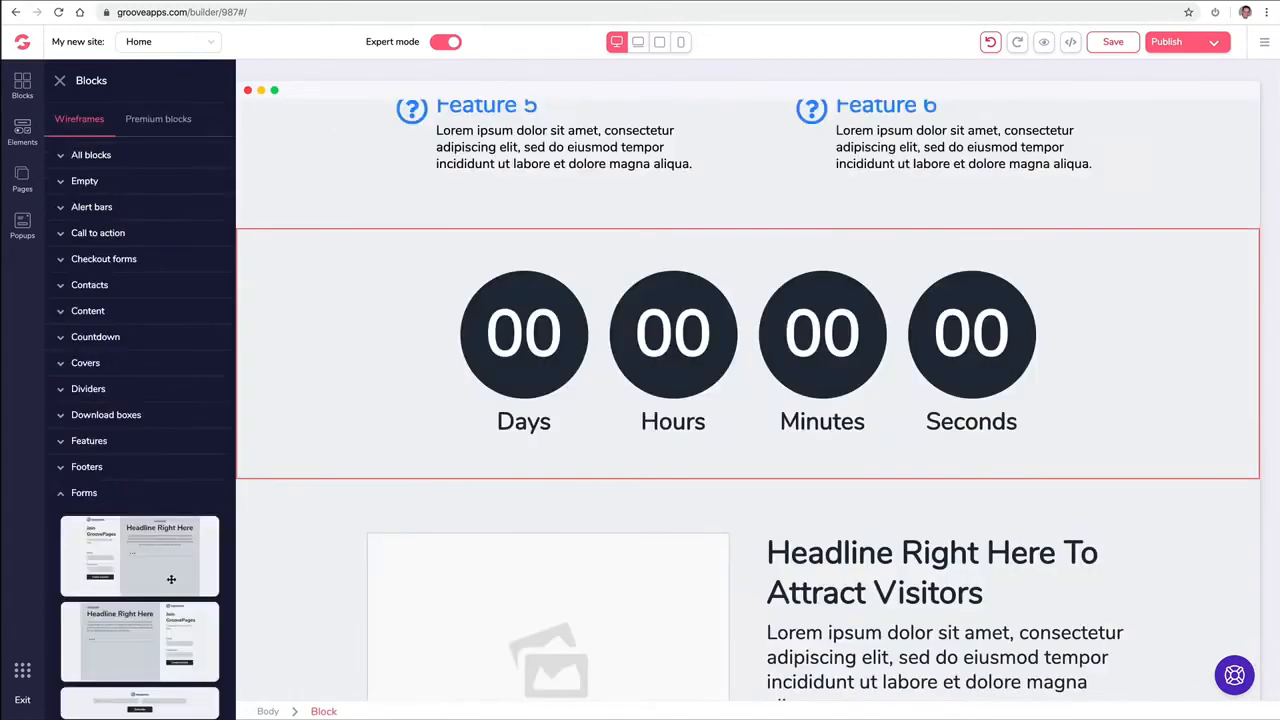
scroll(170, 575, "down", 2)
scroll(175, 548, "down", 3)
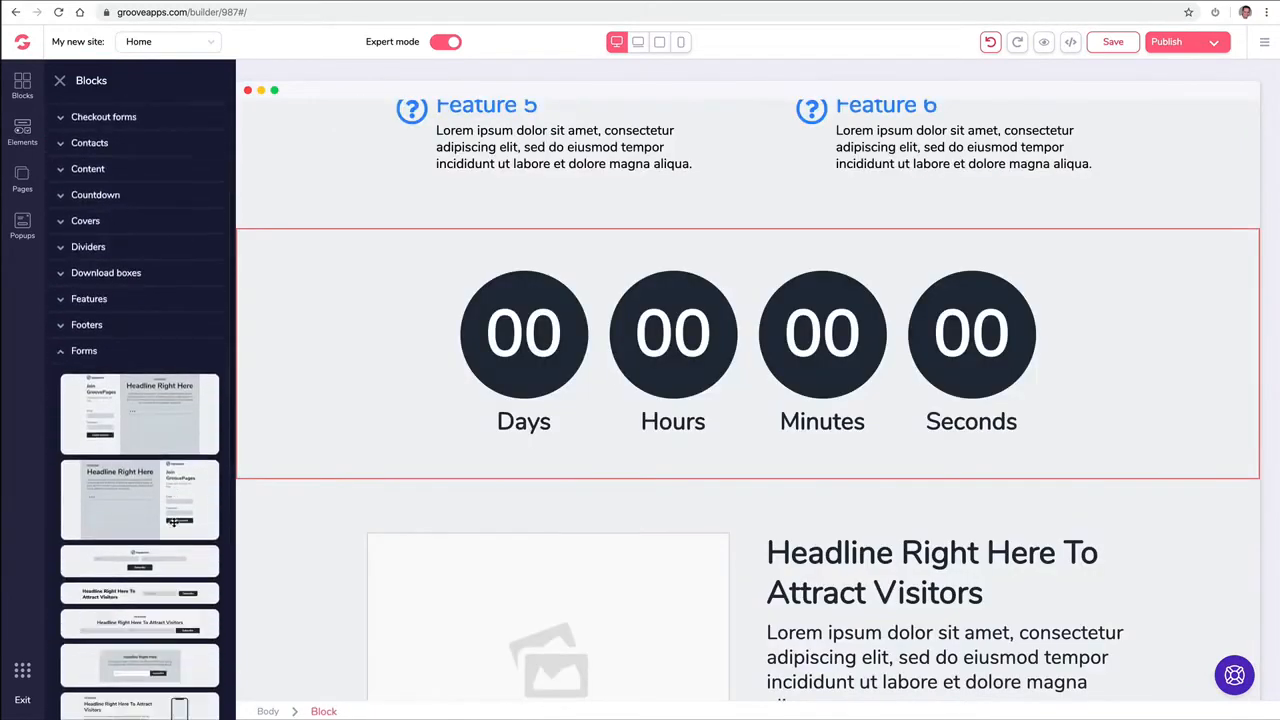
left_click_drag(179, 436, 790, 505)
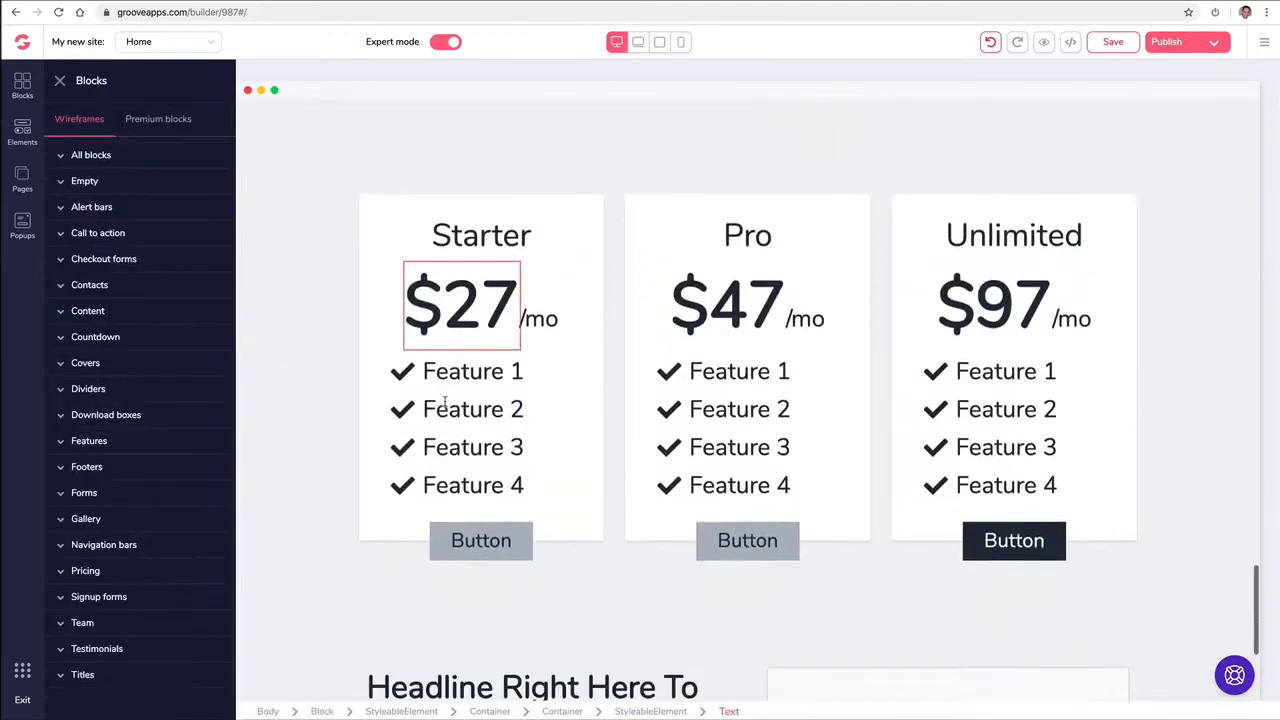
- Add a wireframe team block near the bottom of the Home page
scroll(444, 403, "down", 5)
left_click(437, 409)
left_click(86, 623)
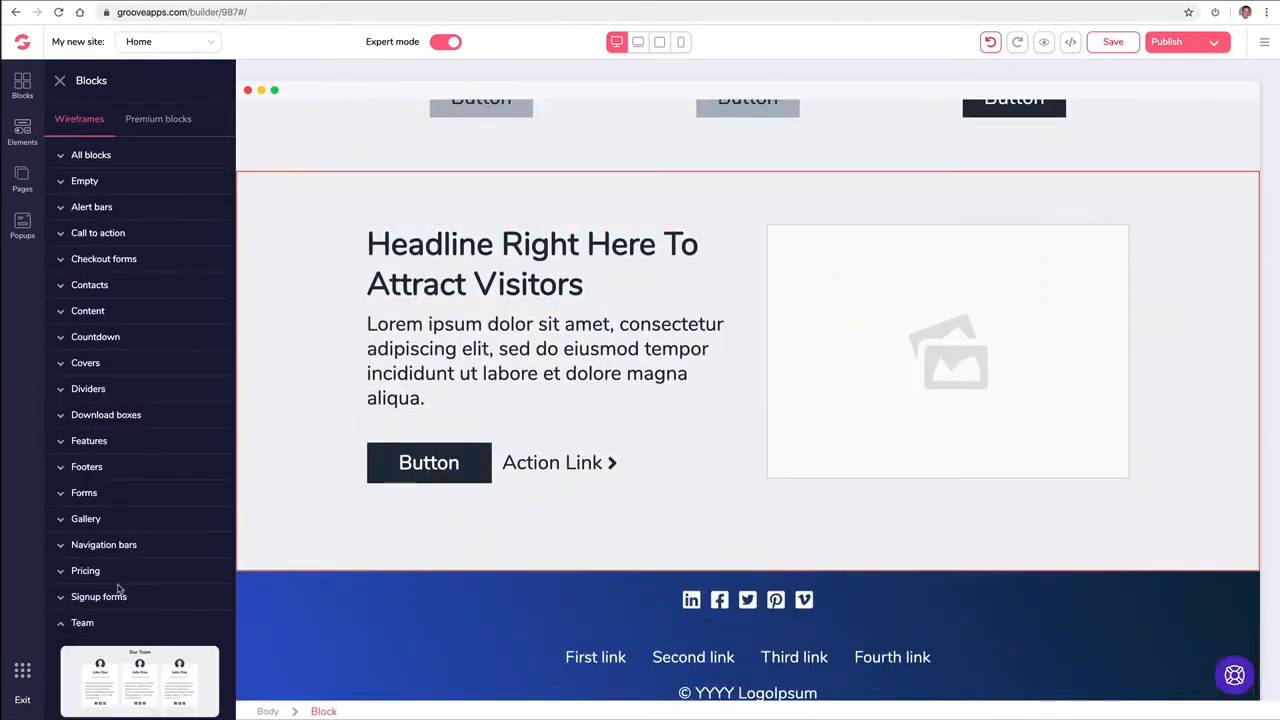
scroll(160, 545, "down", 3)
left_click_drag(148, 468, 692, 700)
- Set the location of the contact block's map to a street address in San Diego and update the map
scroll(1107, 340, "up", 15)
scroll(1059, 327, "up", 20)
scroll(1059, 327, "up", 5)
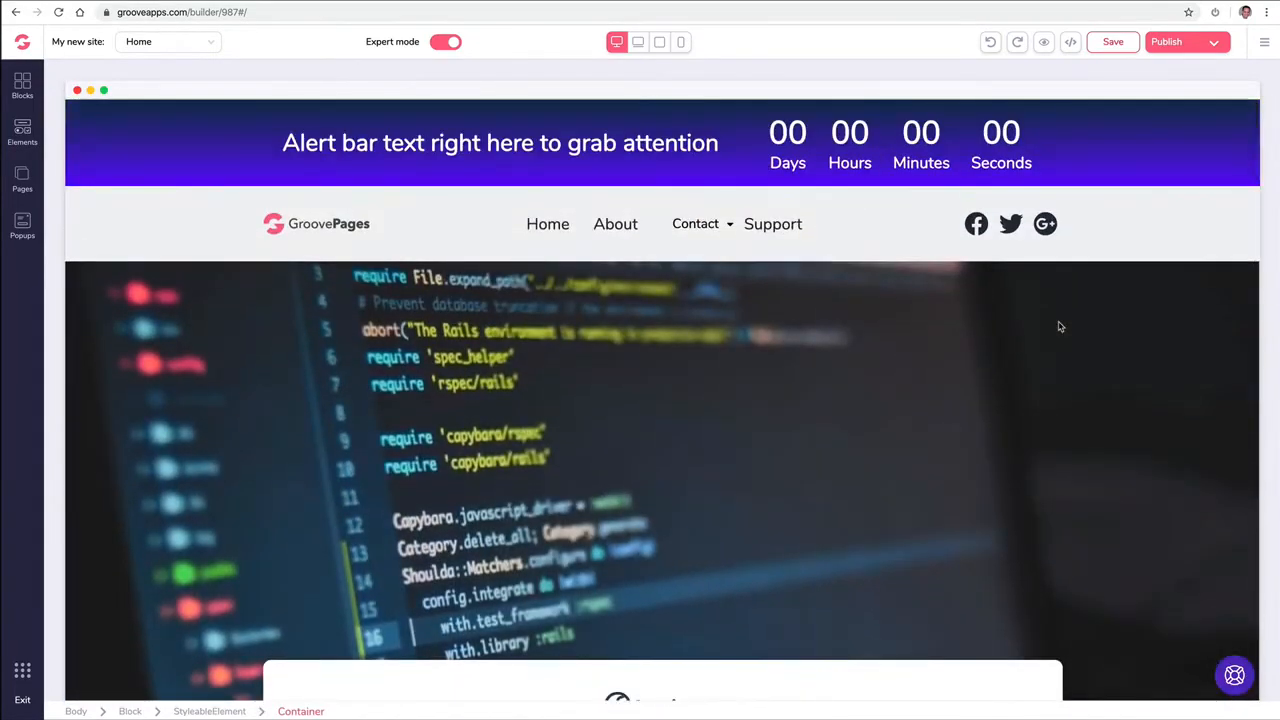
scroll(543, 220, "down", 8)
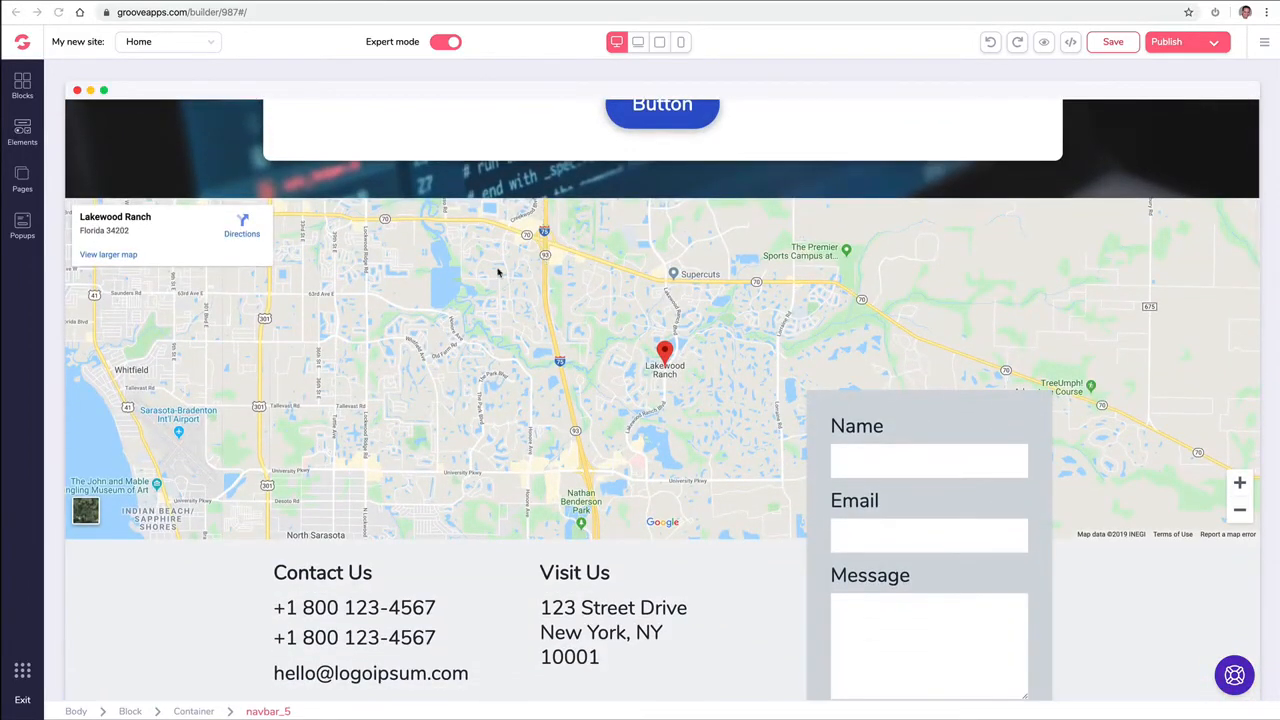
left_click(515, 268)
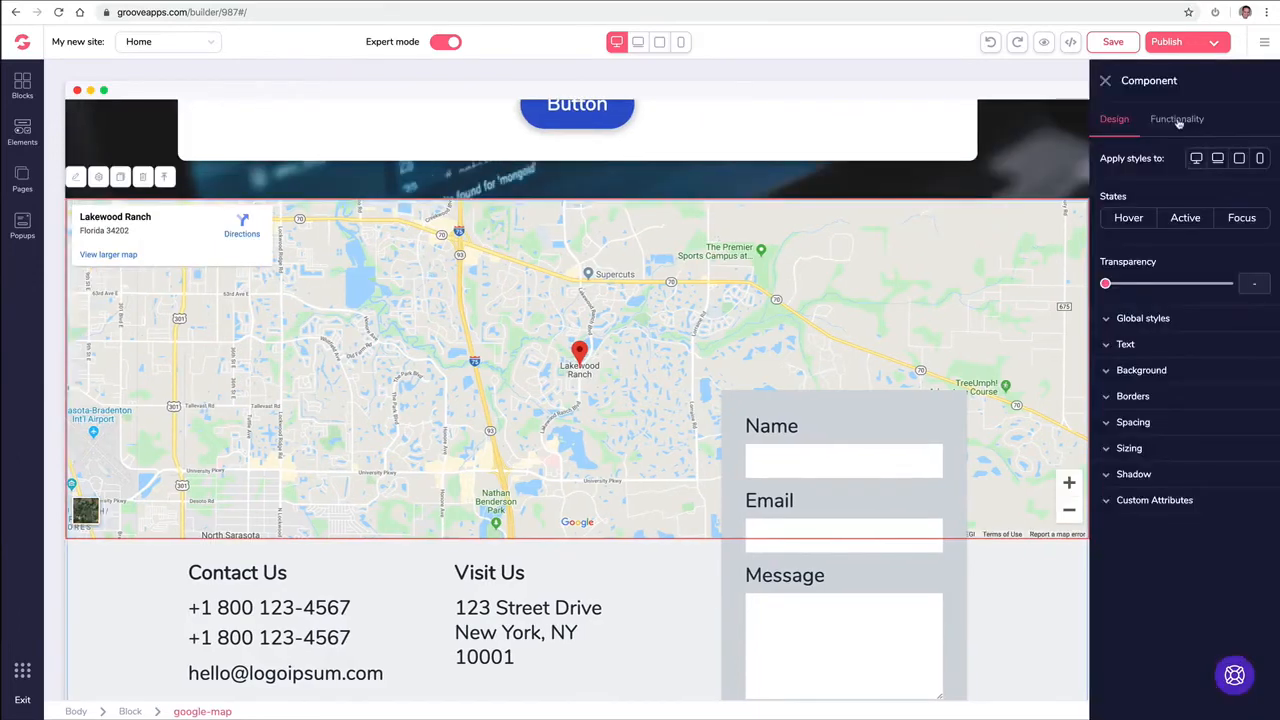
left_click(1178, 122)
triple_click(1142, 188)
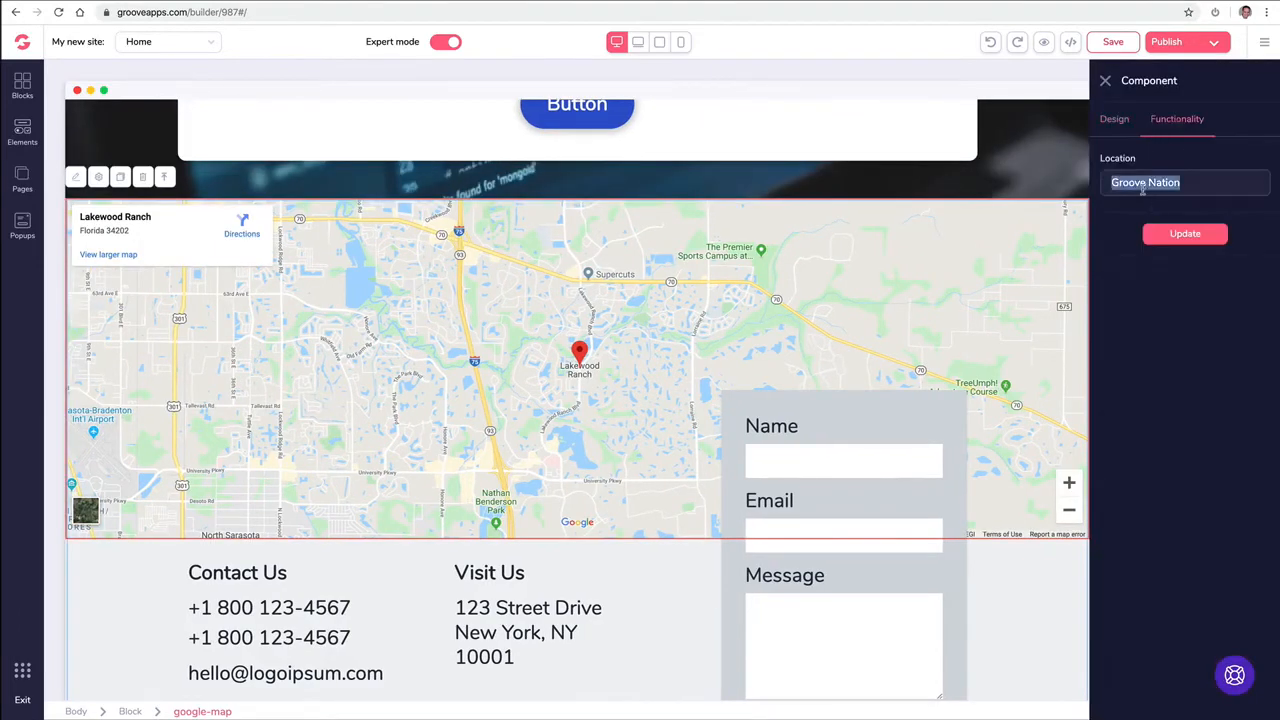
type("877 I")
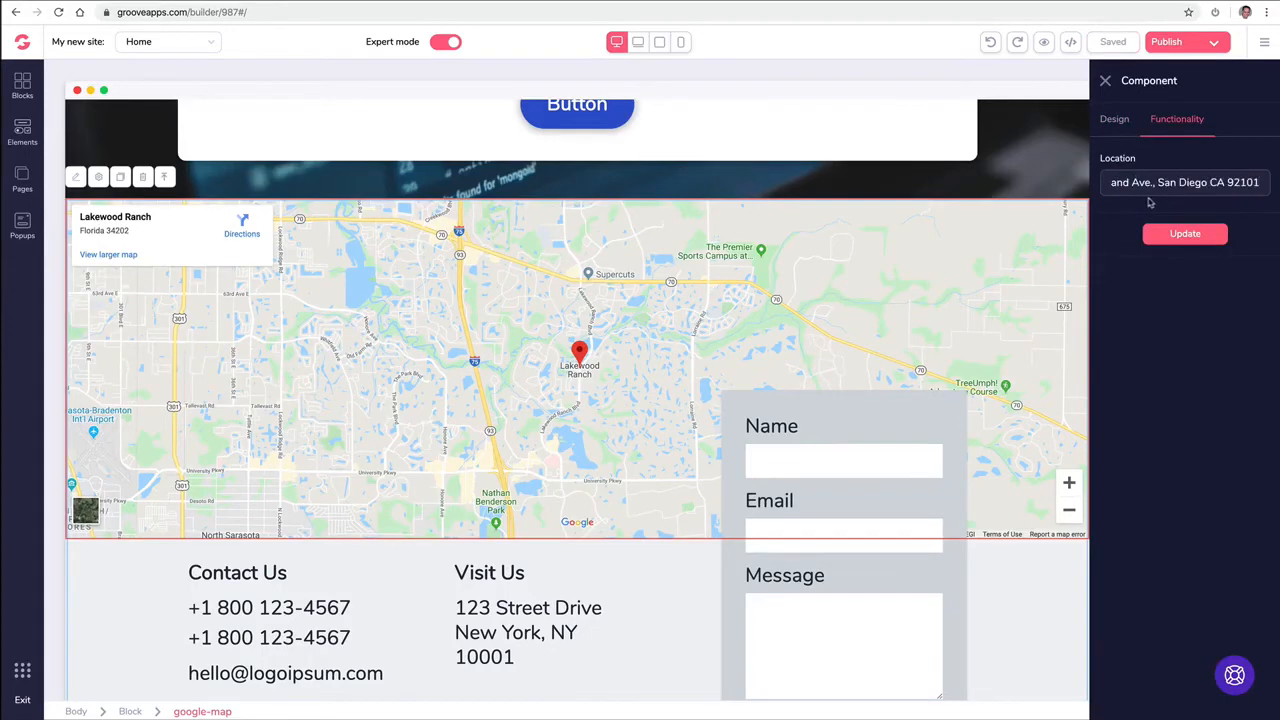
left_click(1160, 236)
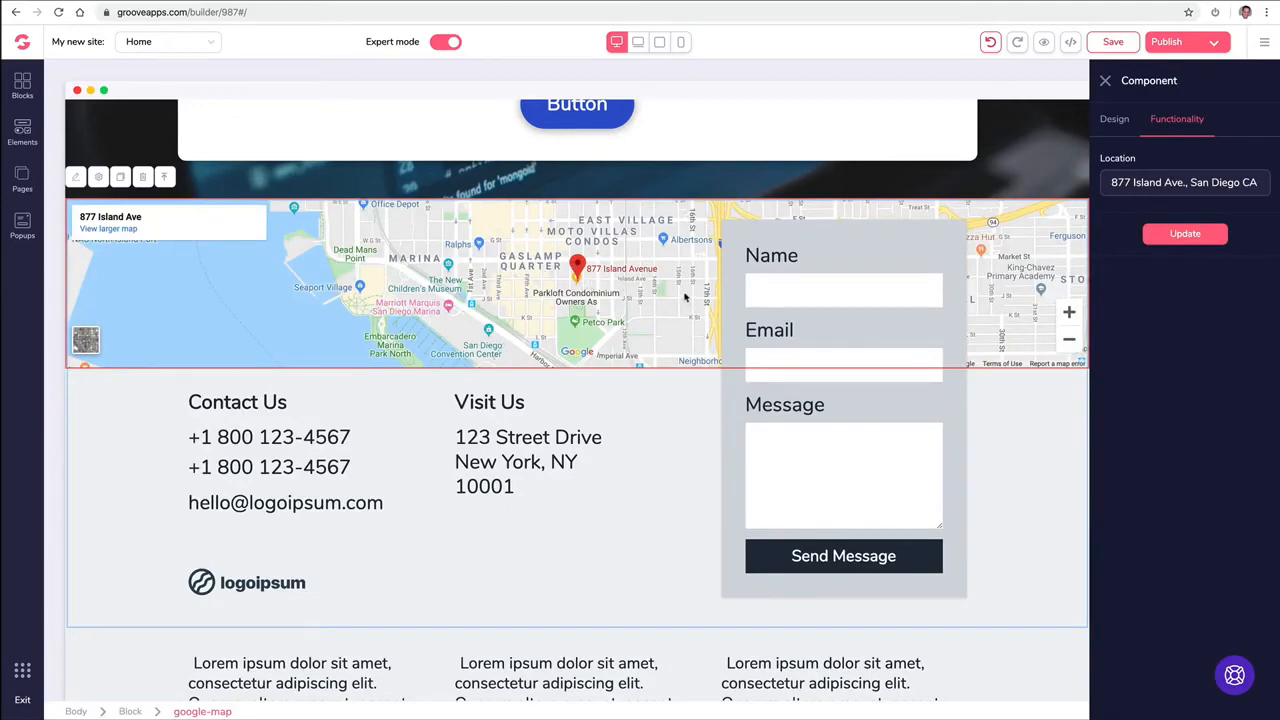
left_click(1105, 80)
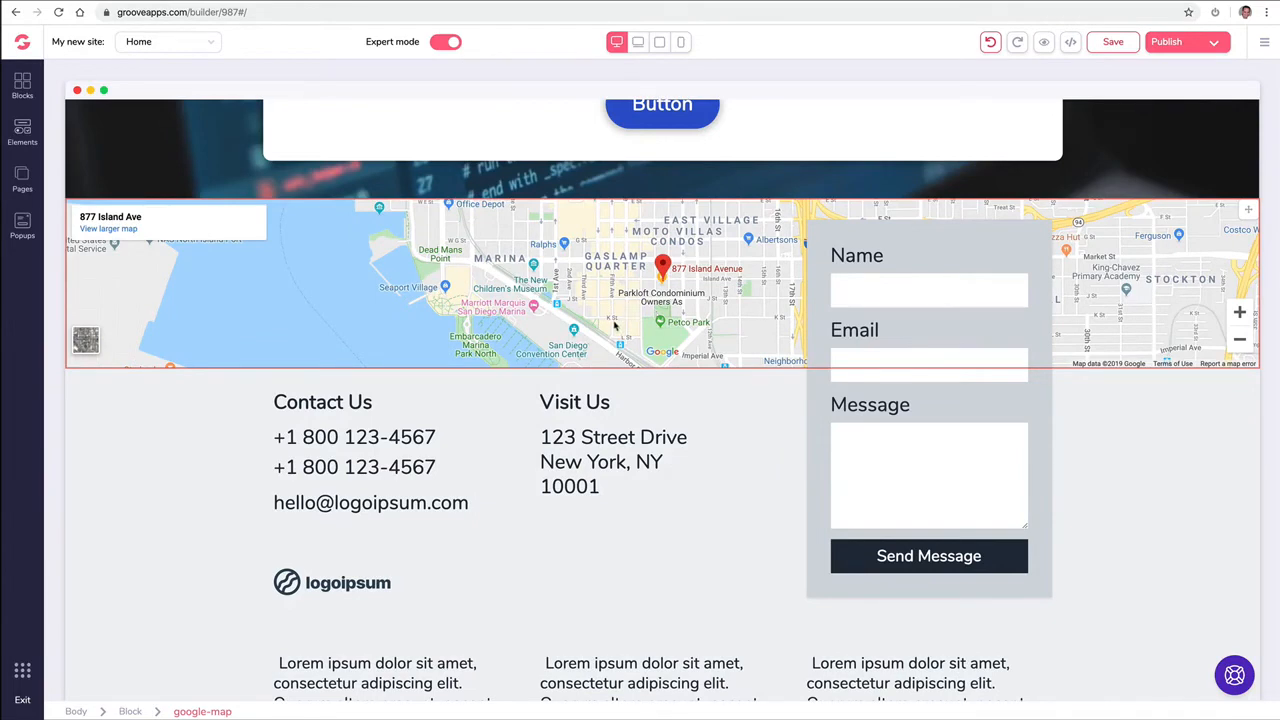
- Set the background colour of the three-column testimonials block to white, after trying blue shades
scroll(615, 325, "down", 6)
scroll(618, 323, "up", 2)
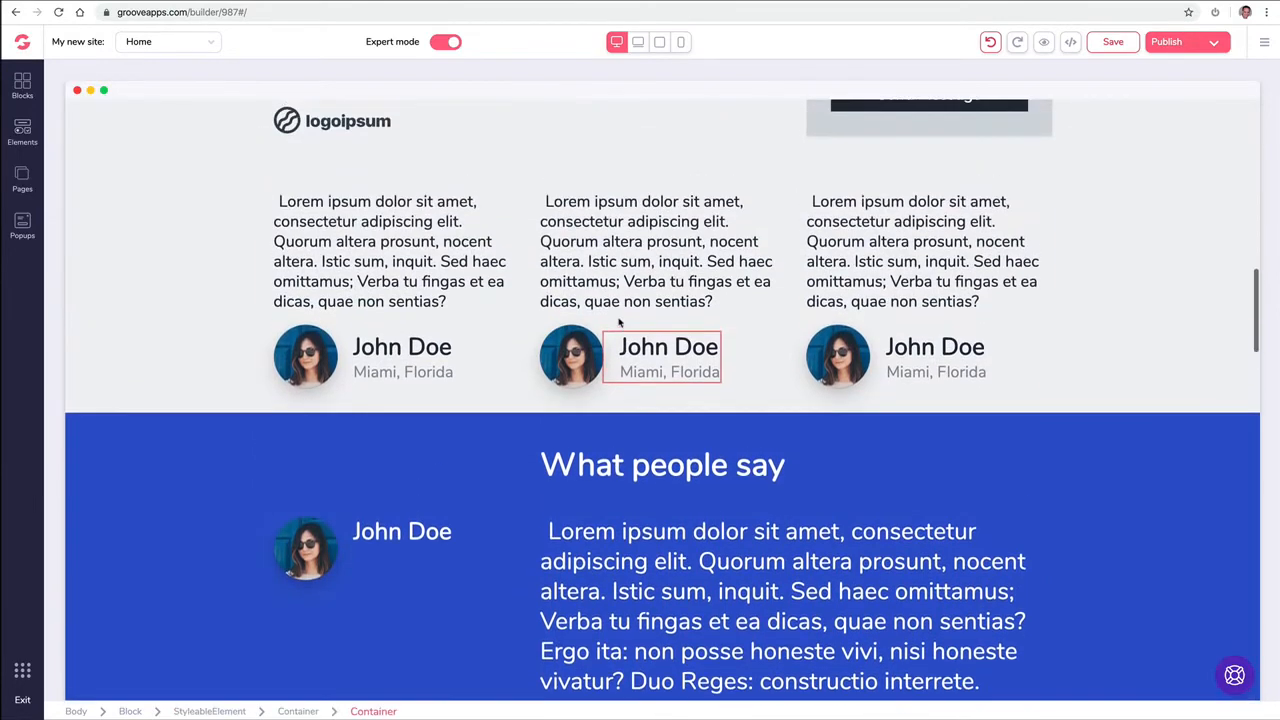
scroll(251, 347, "down", 2)
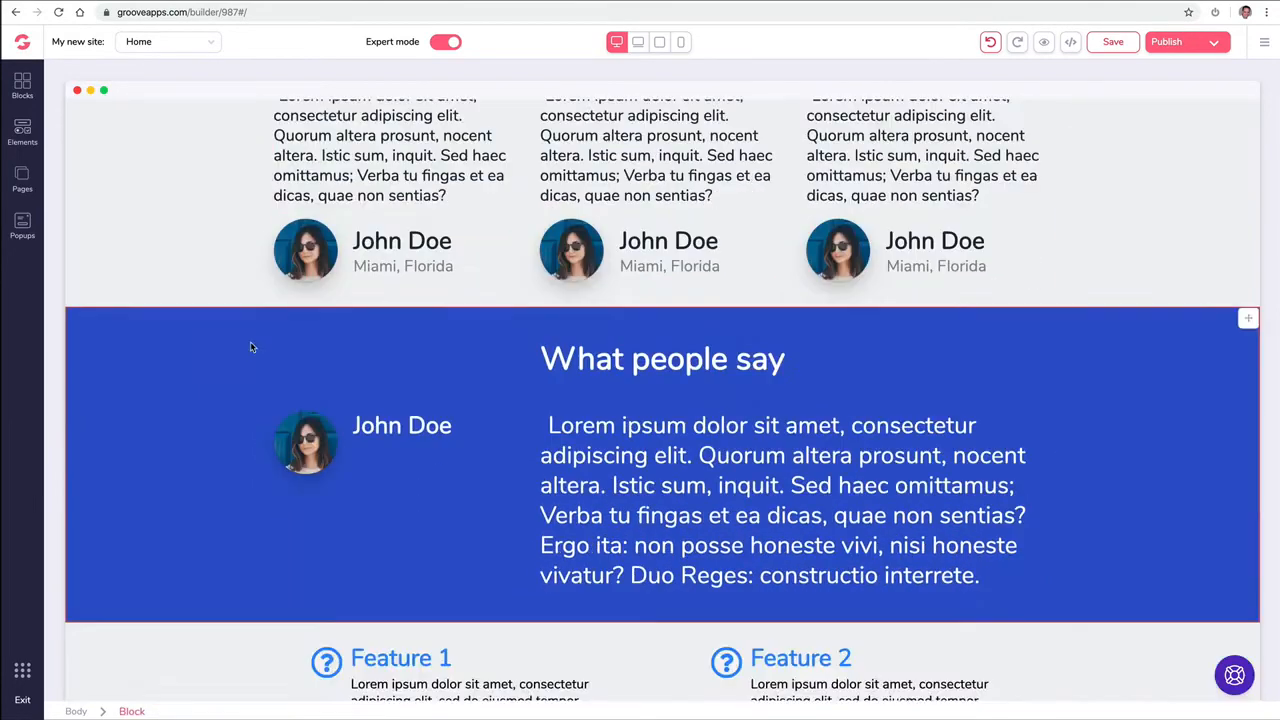
scroll(252, 345, "up", 3)
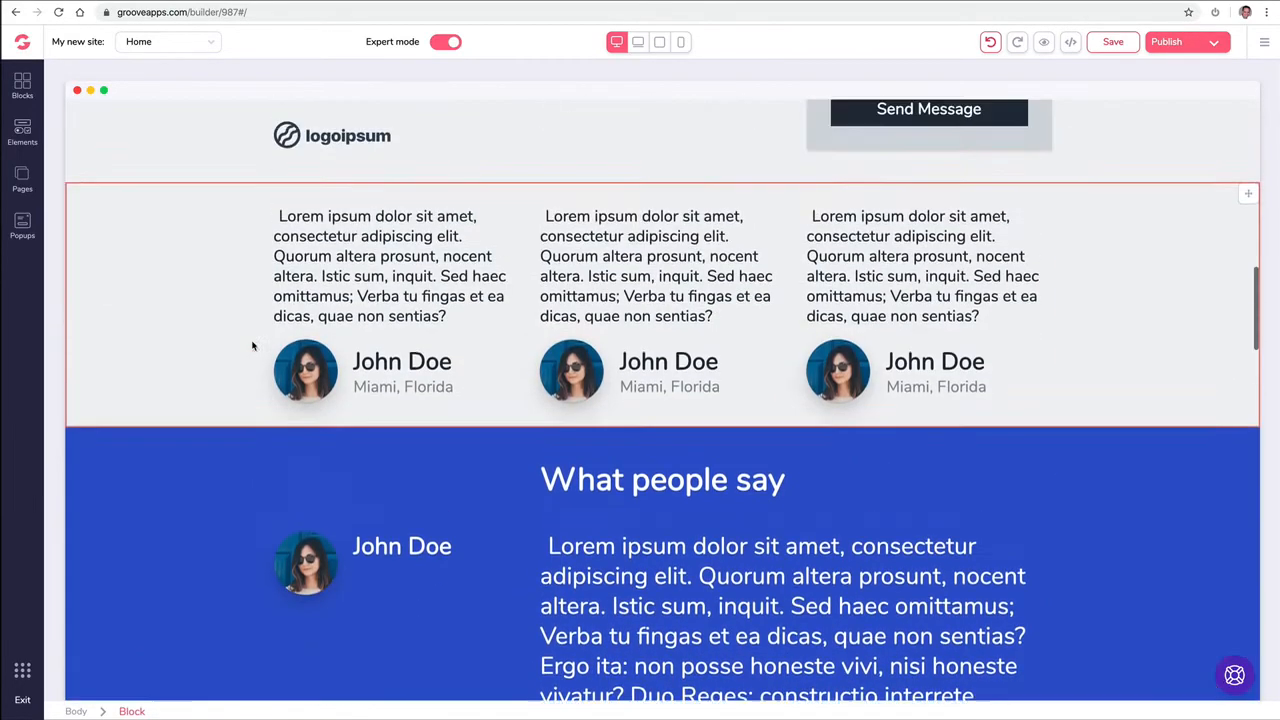
left_click(205, 262)
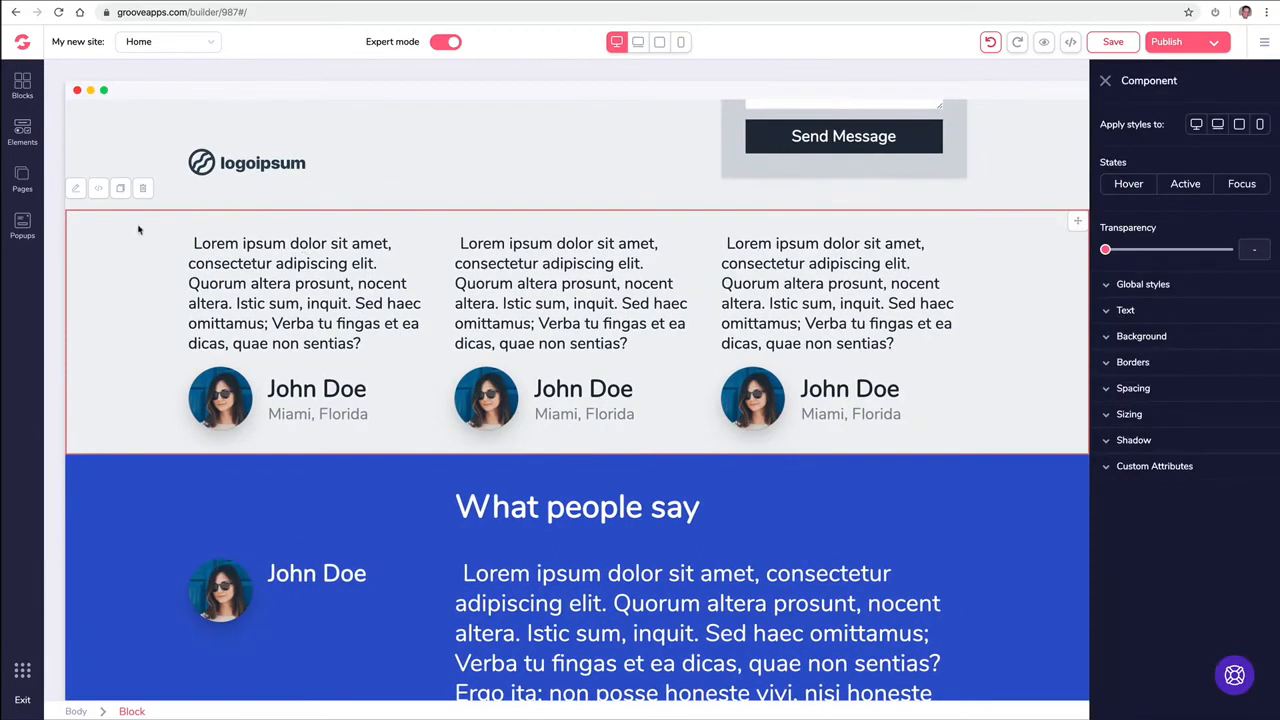
left_click(1112, 340)
left_click(1258, 362)
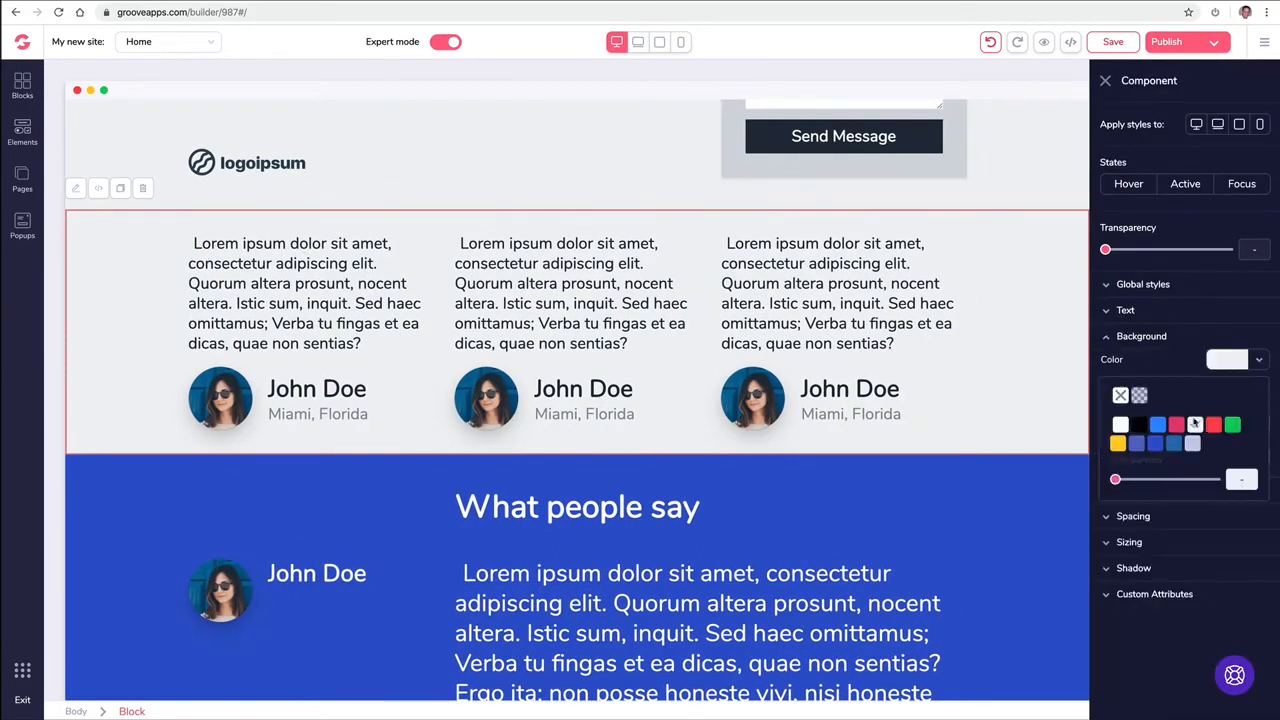
left_click(1175, 444)
left_click(1155, 444)
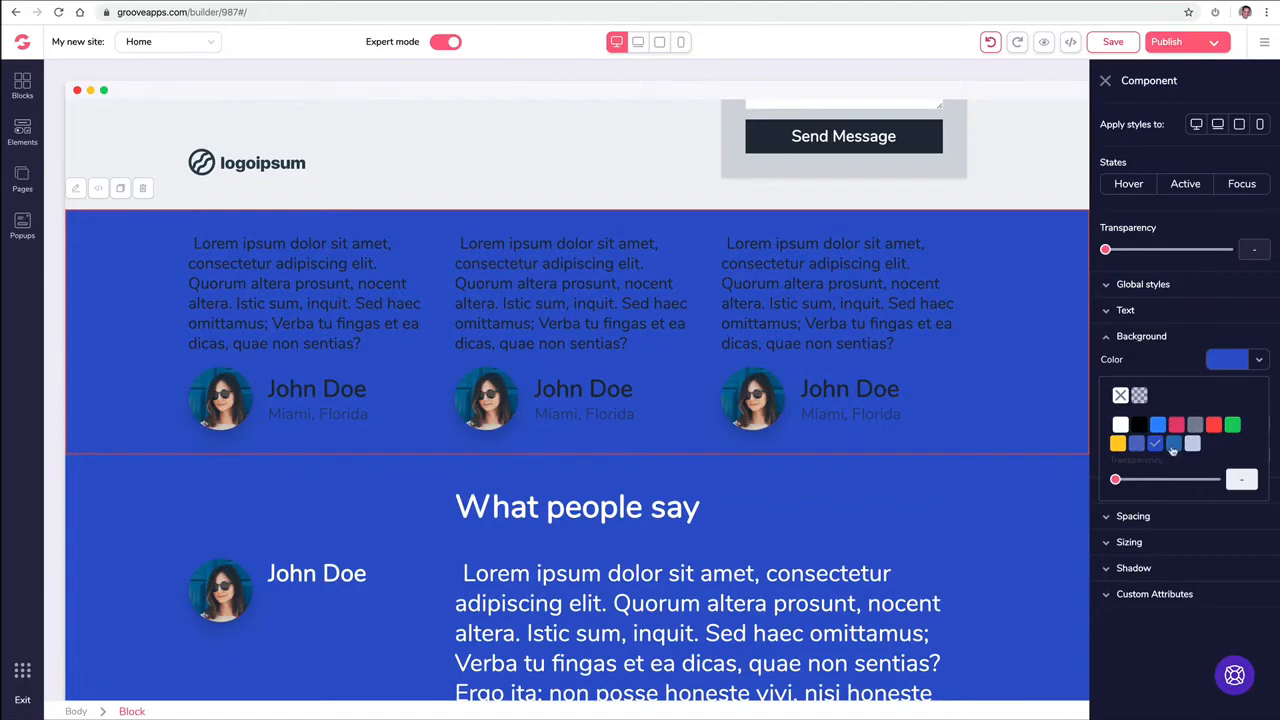
left_click(1120, 425)
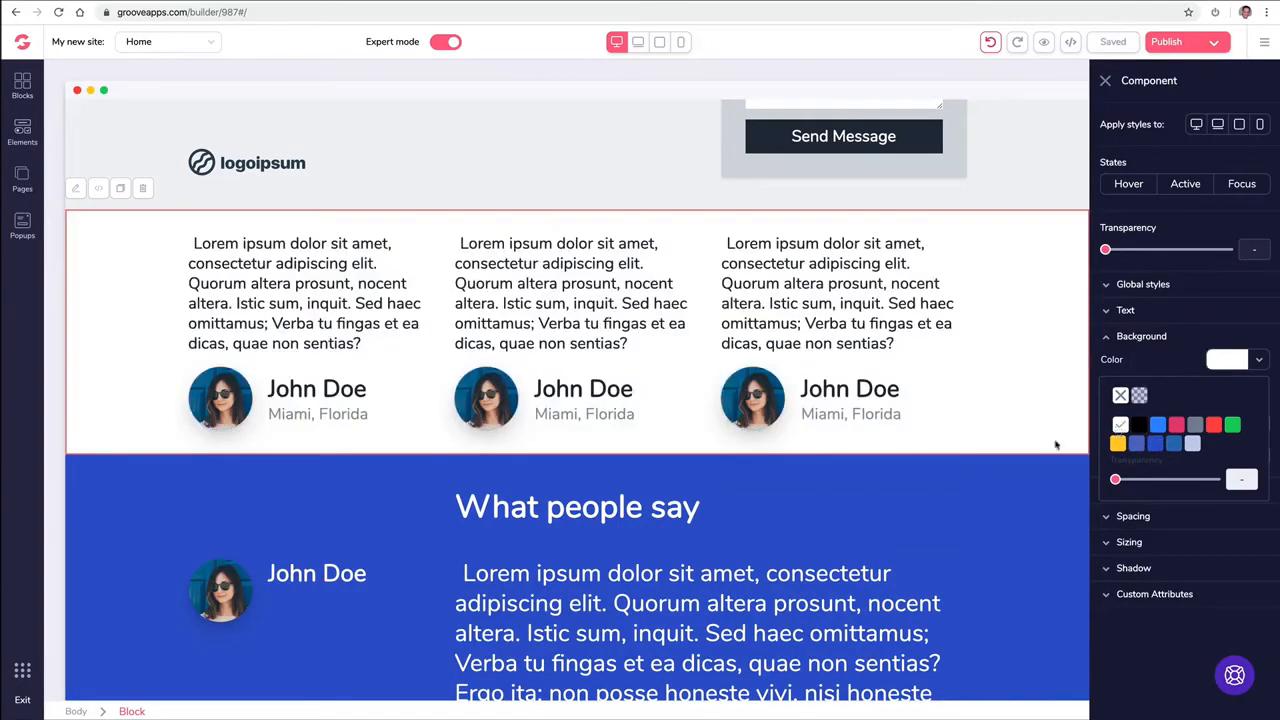
- Set the background colour of the "What people say" block to dark red and close its settings
left_click(592, 491)
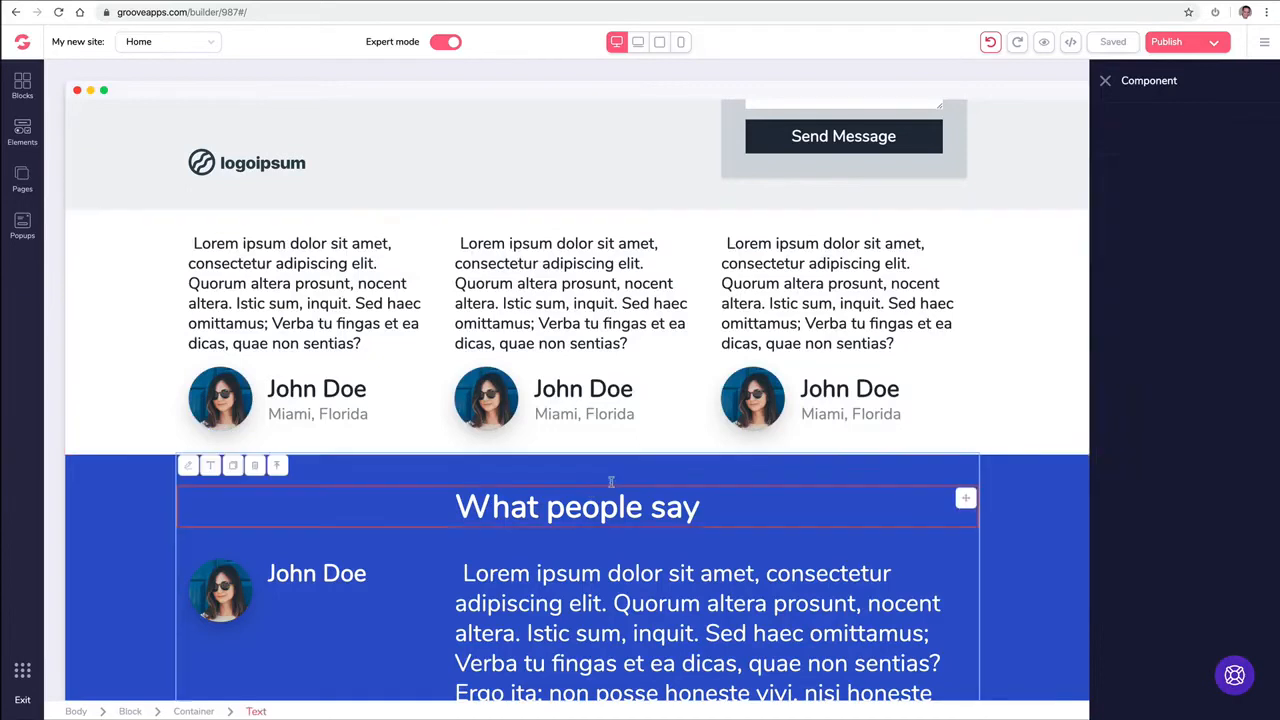
left_click(140, 490)
scroll(182, 396, "down", 3)
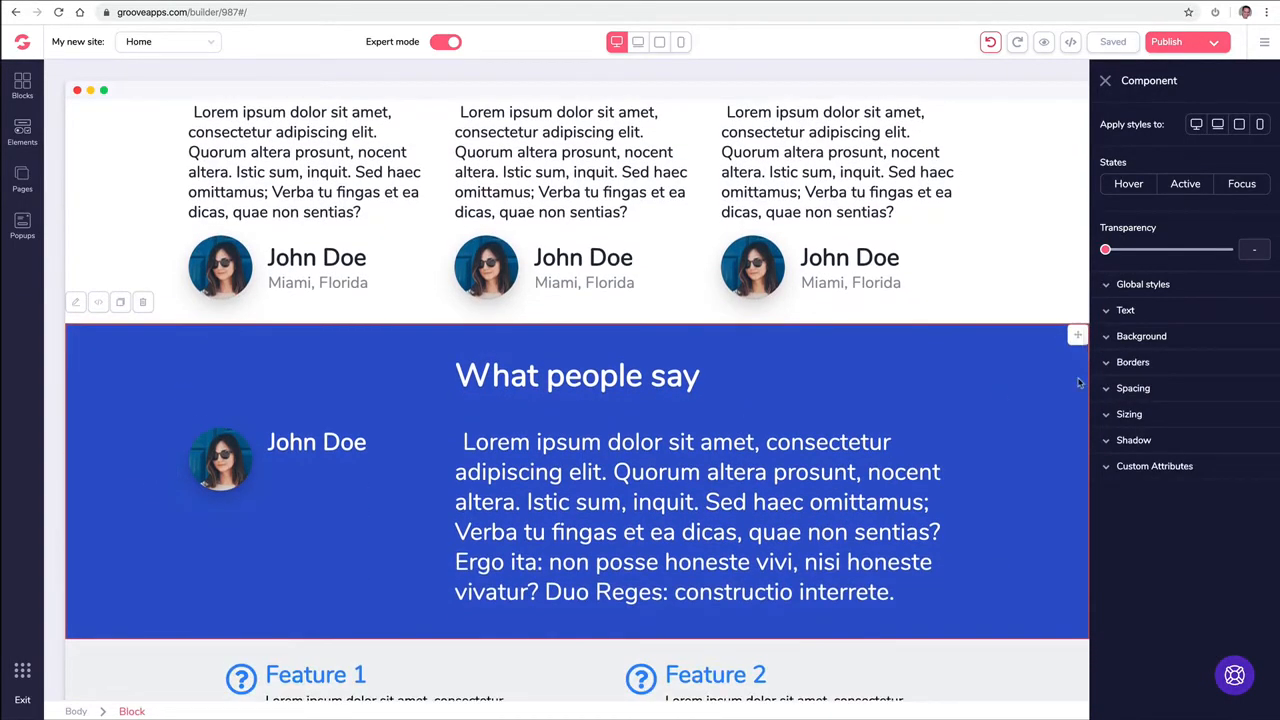
left_click(1162, 340)
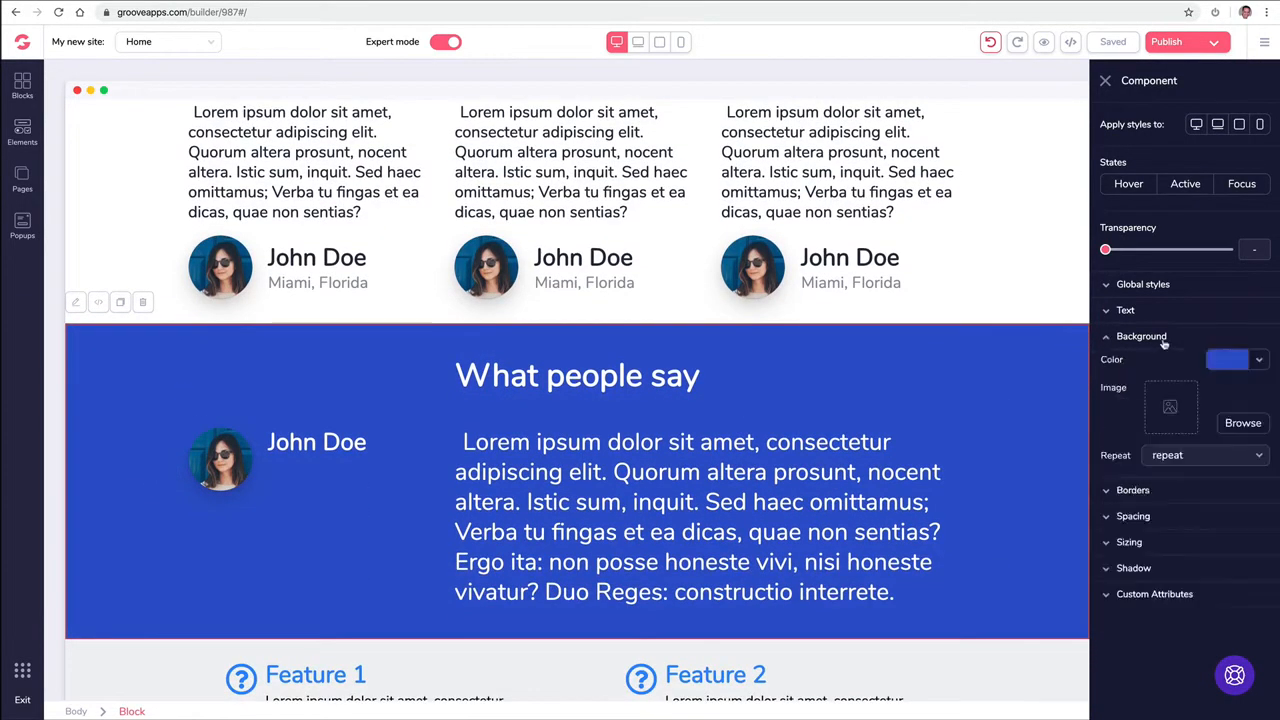
left_click(1256, 365)
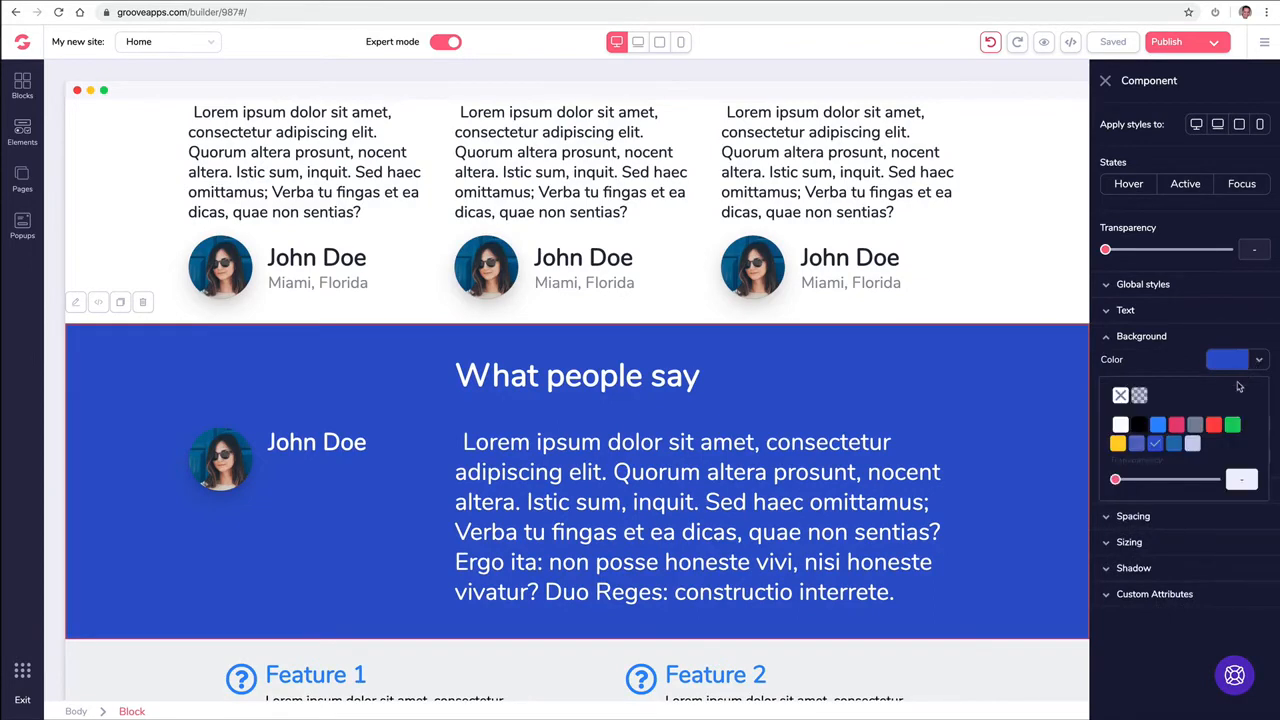
mouse_move(1217, 430)
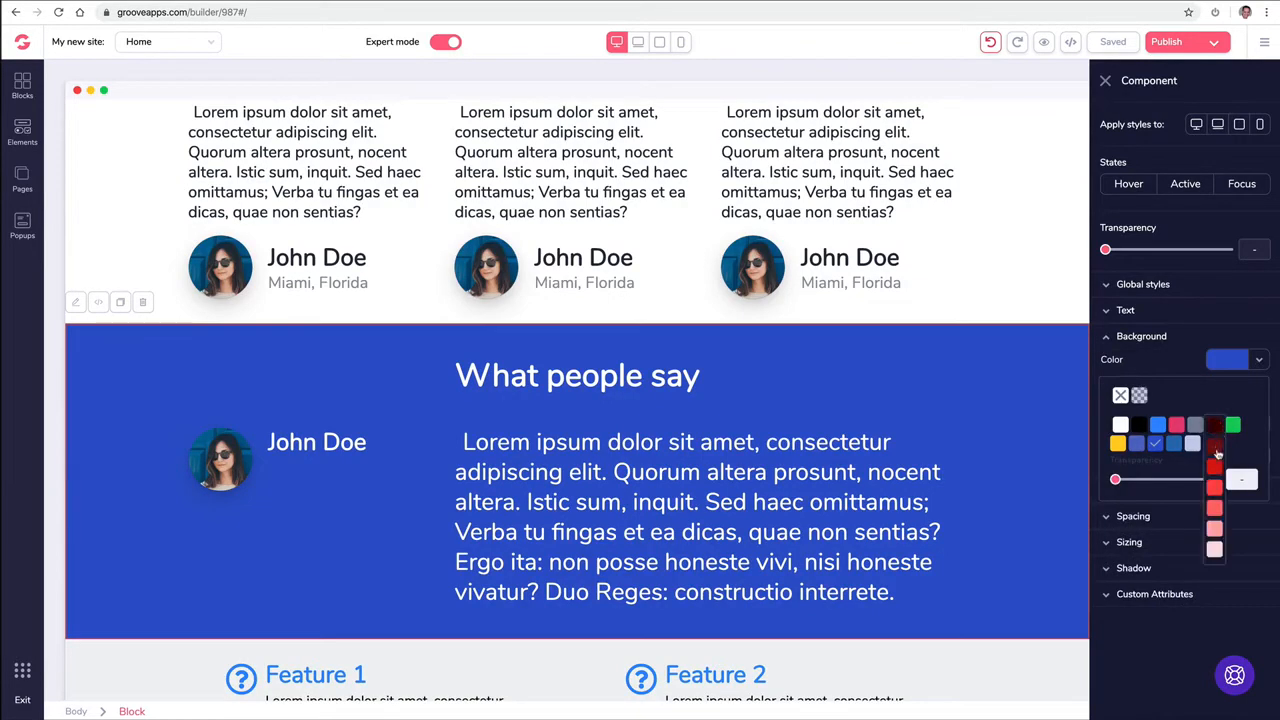
left_click(1216, 453)
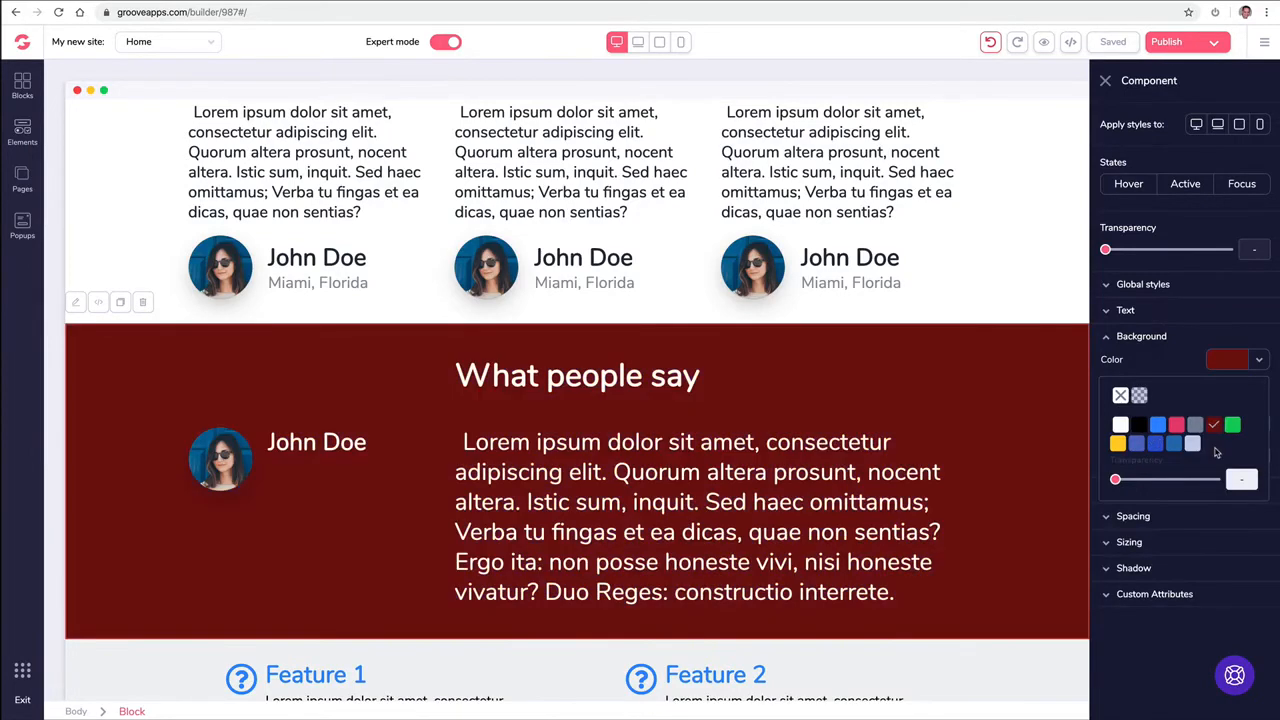
left_click(1105, 80)
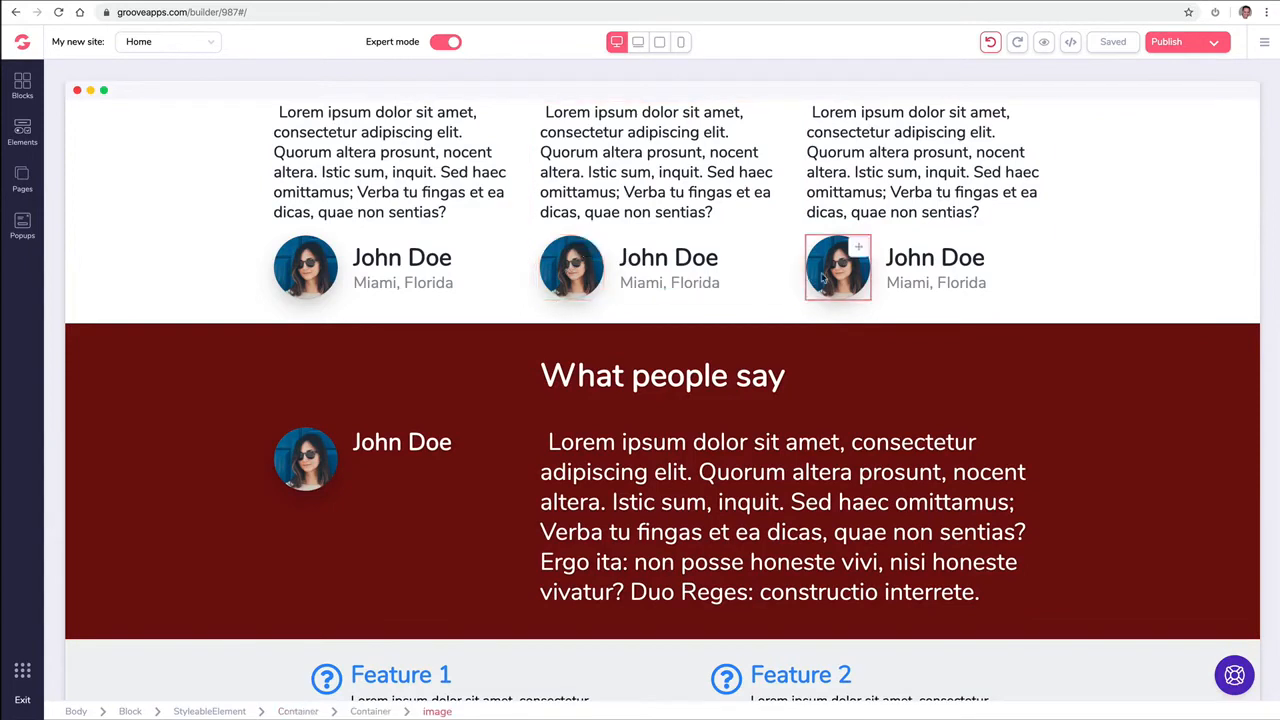
- Try a dark red background on the styleable element wrapping the three testimonials, reached from the middle location text, and clear it
scroll(826, 277, "up", 1)
scroll(826, 277, "up", 1)
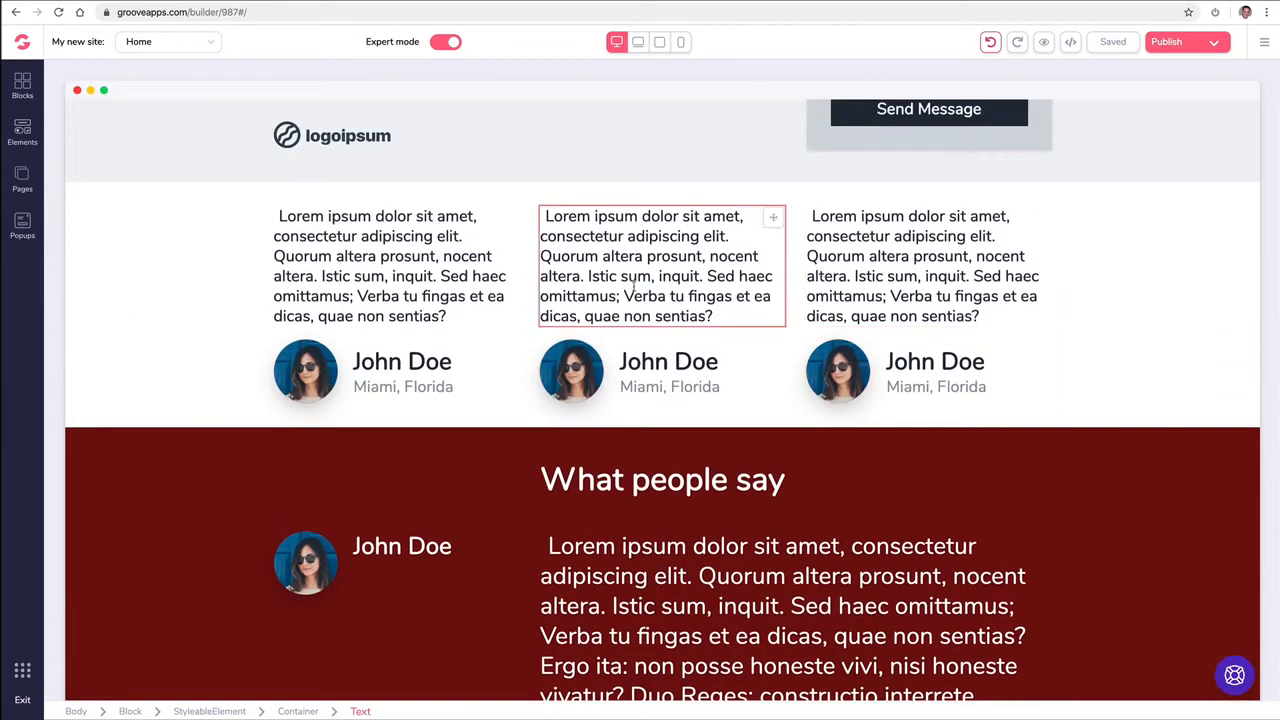
left_click(675, 386)
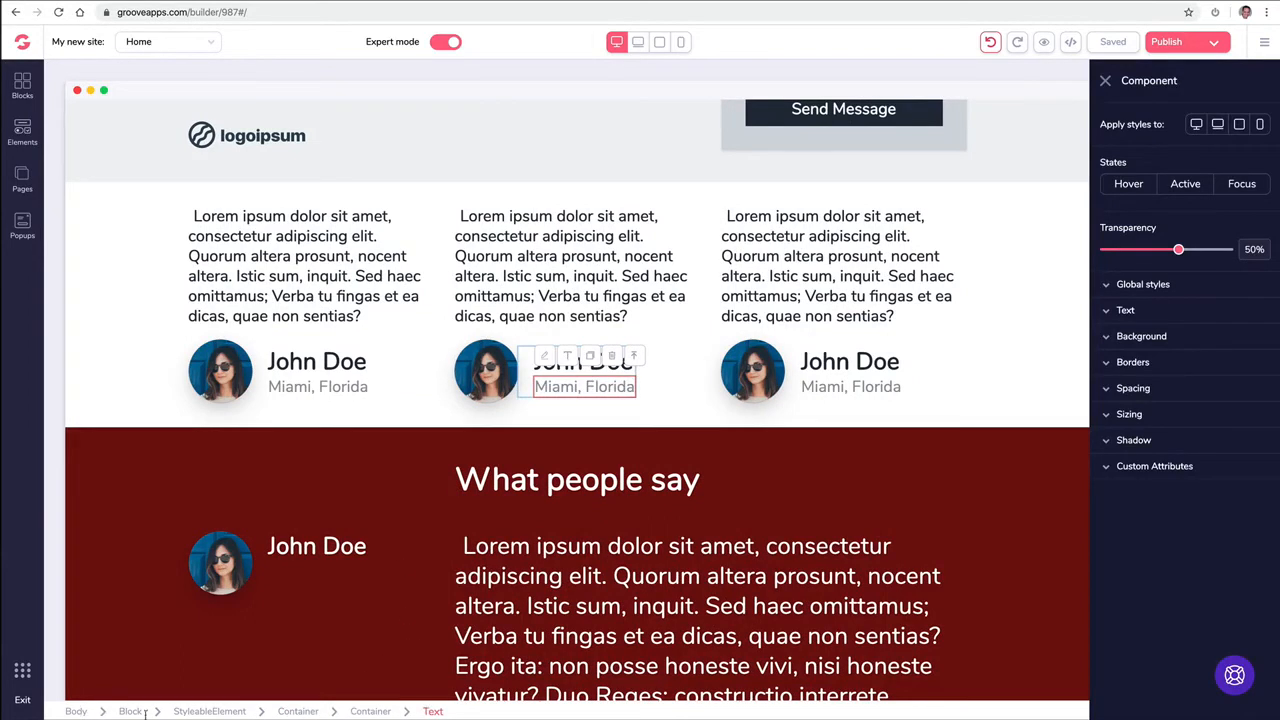
left_click(637, 363)
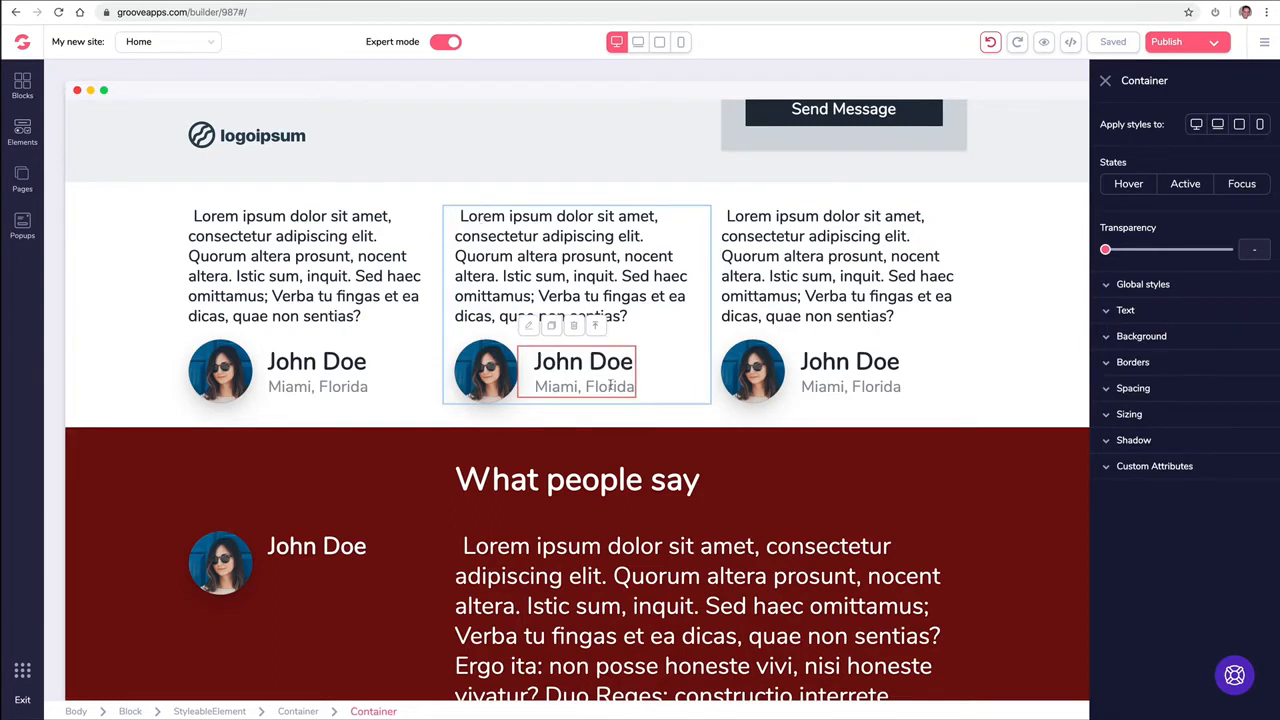
left_click(596, 328)
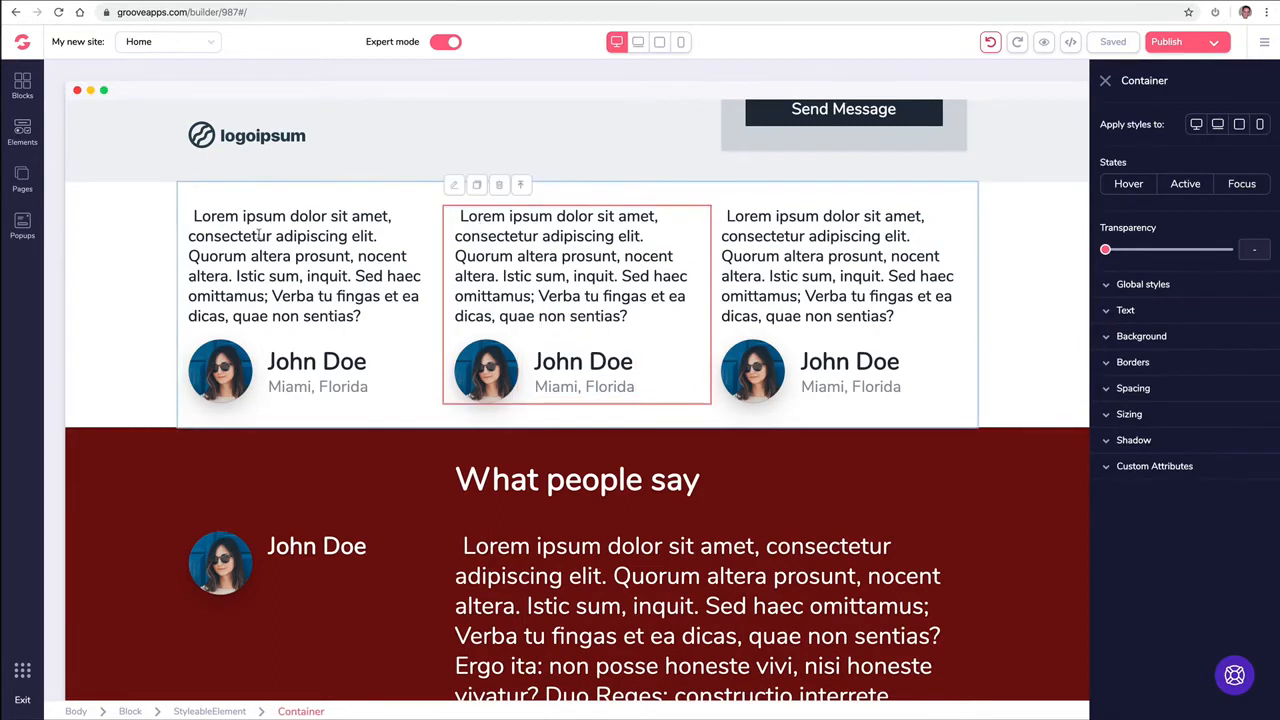
left_click(522, 193)
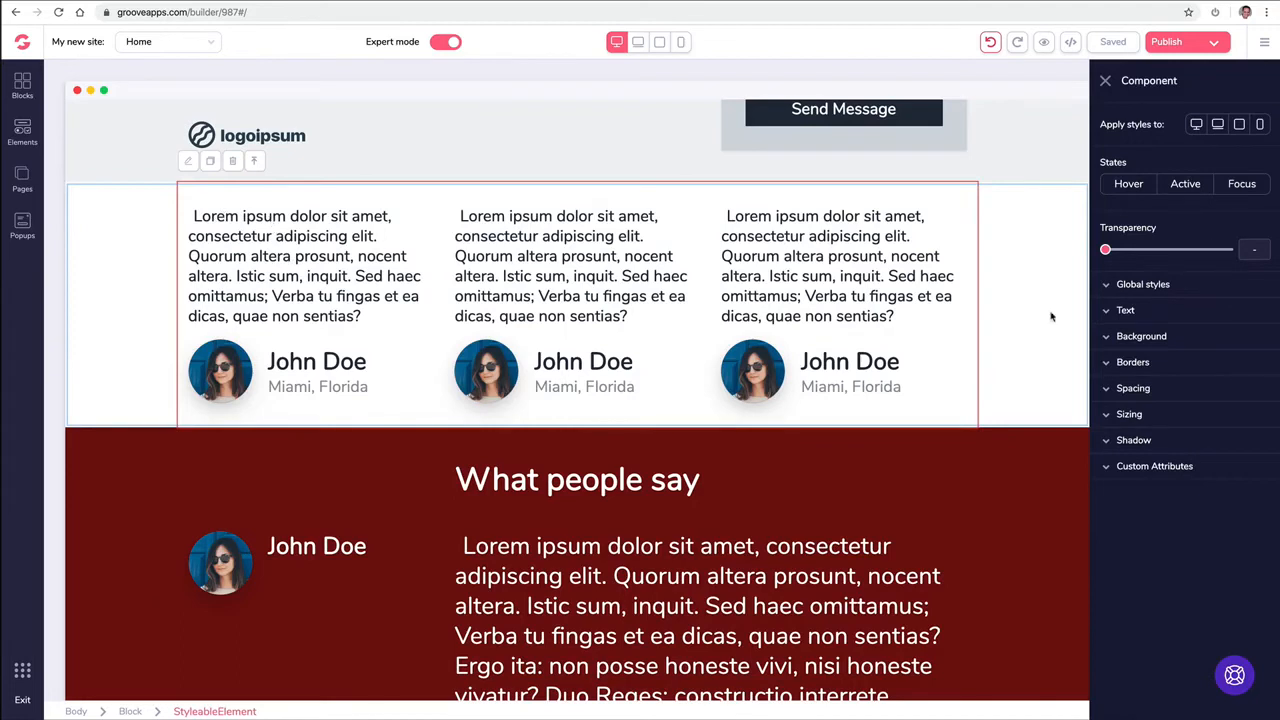
left_click(1107, 338)
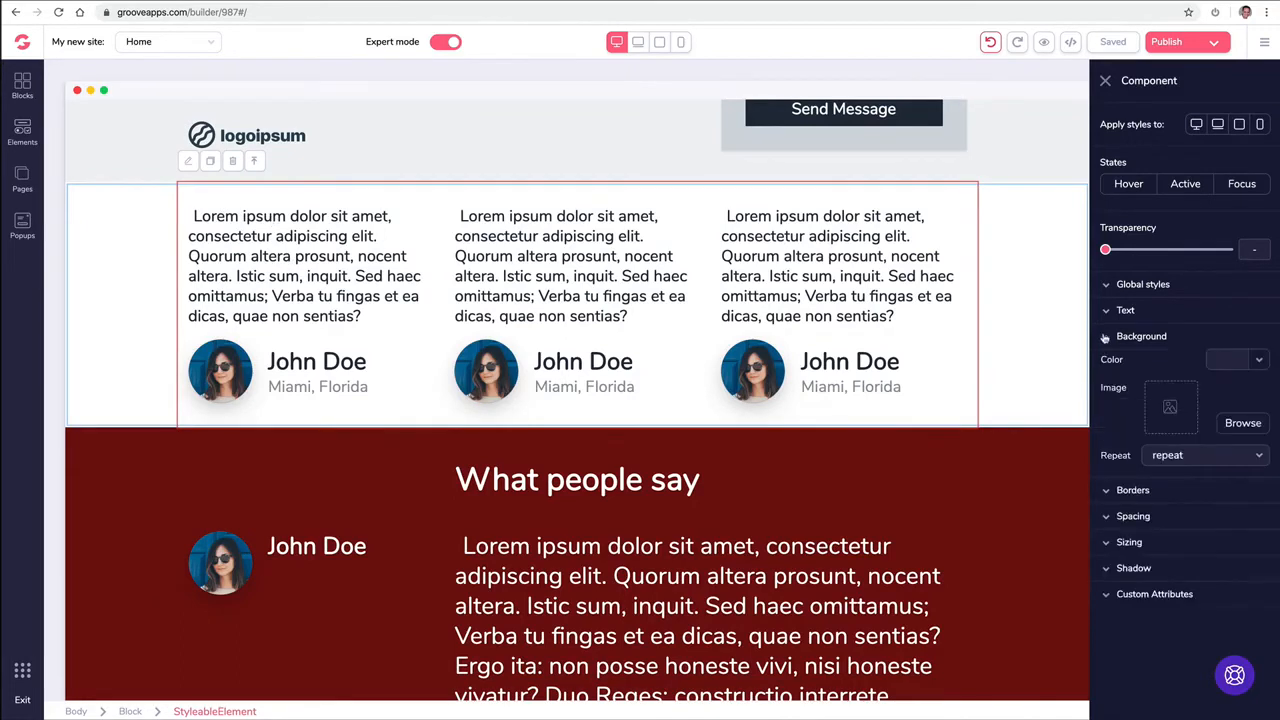
left_click(1235, 360)
mouse_move(1211, 429)
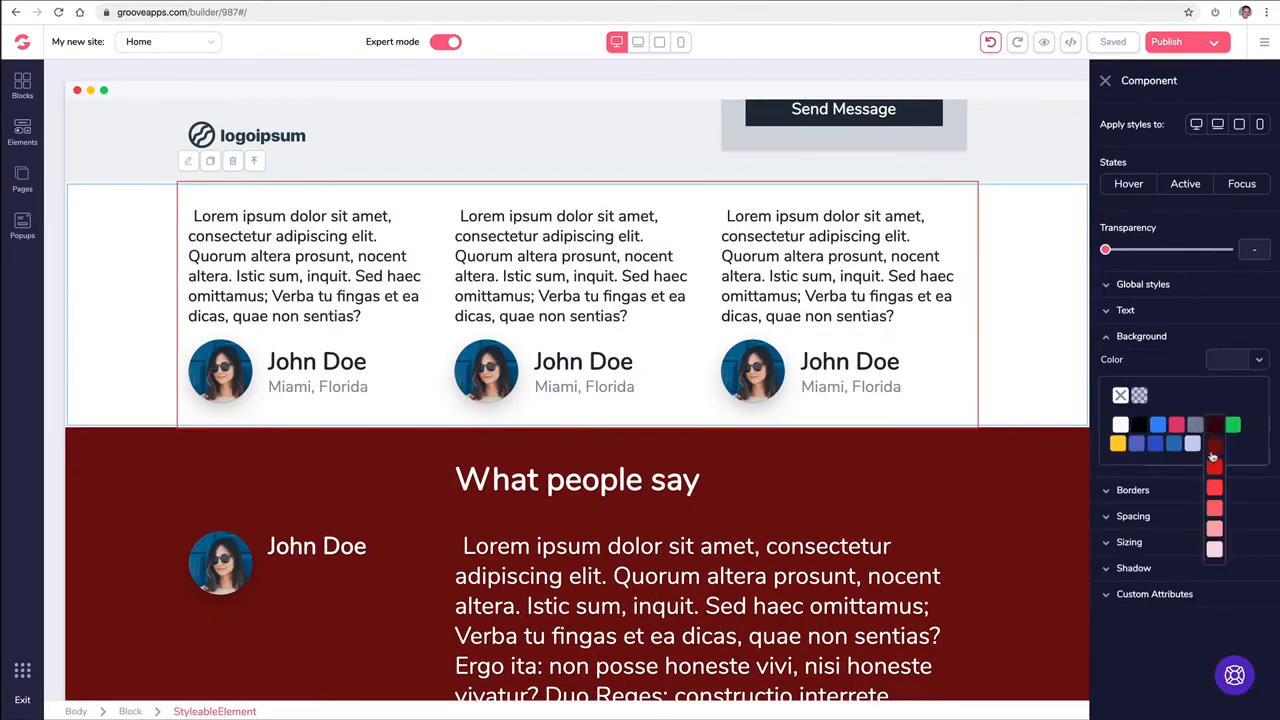
left_click(1214, 453)
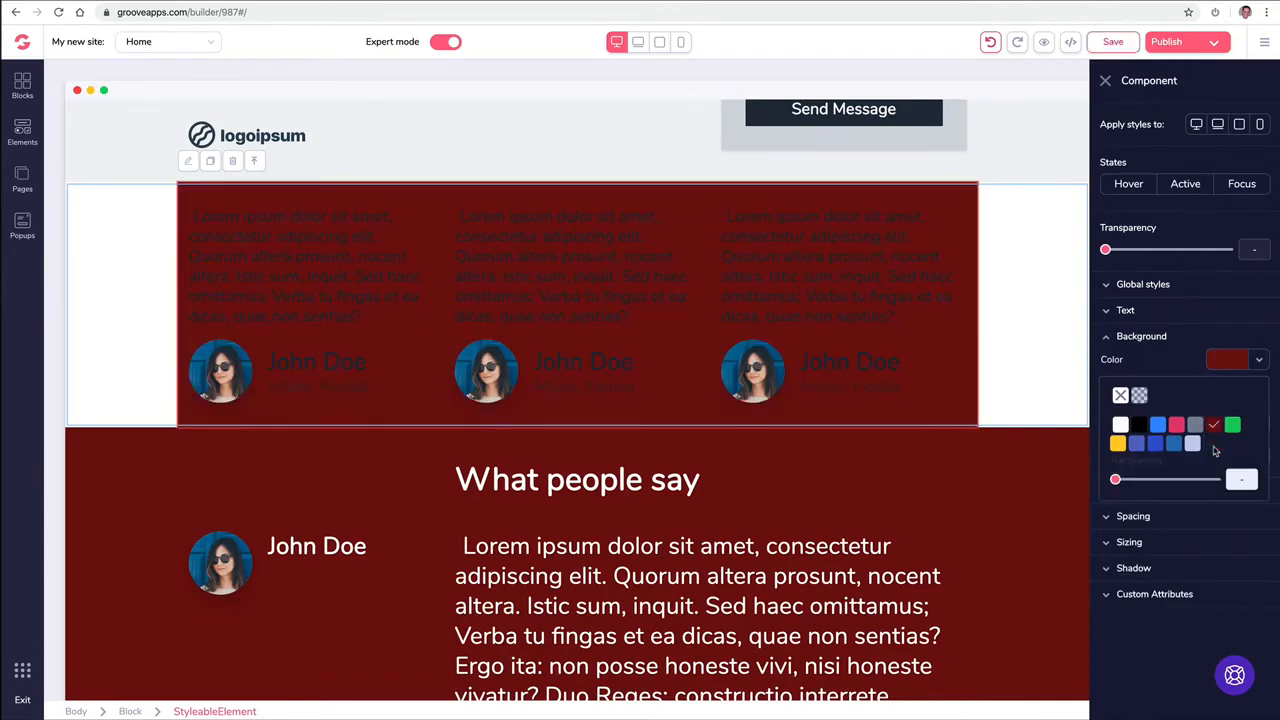
left_click(1120, 396)
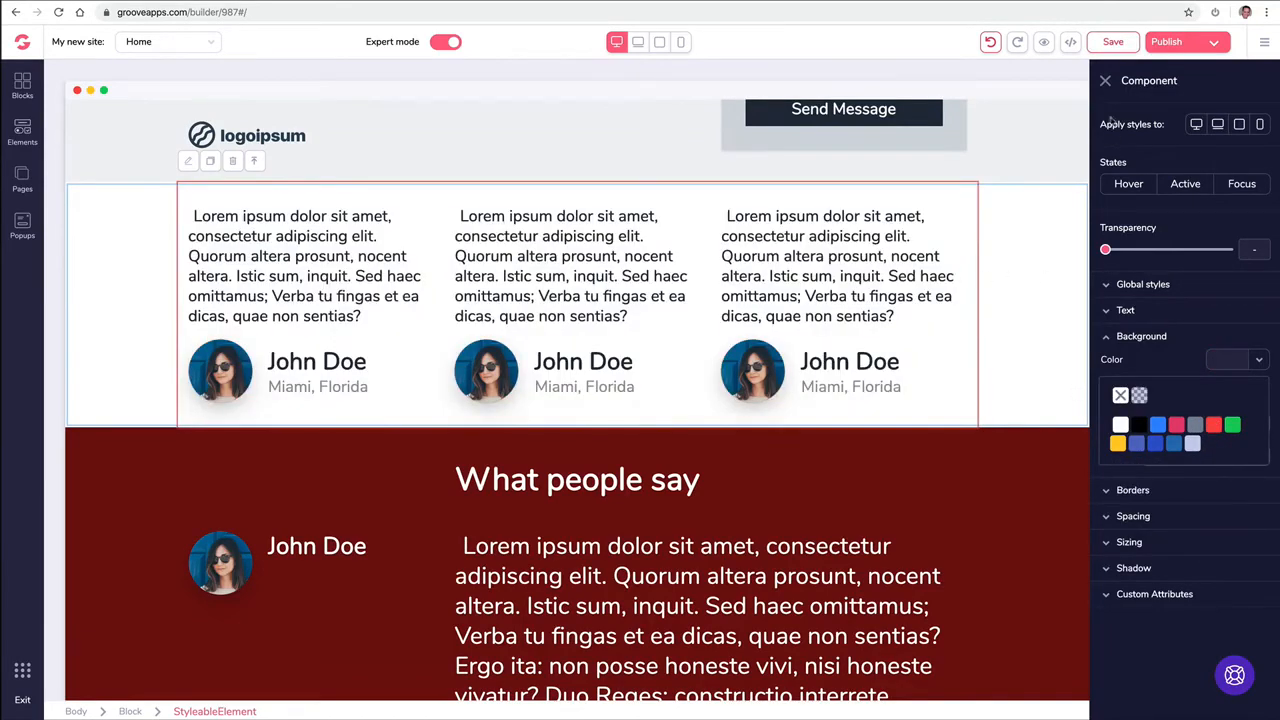
left_click(260, 162)
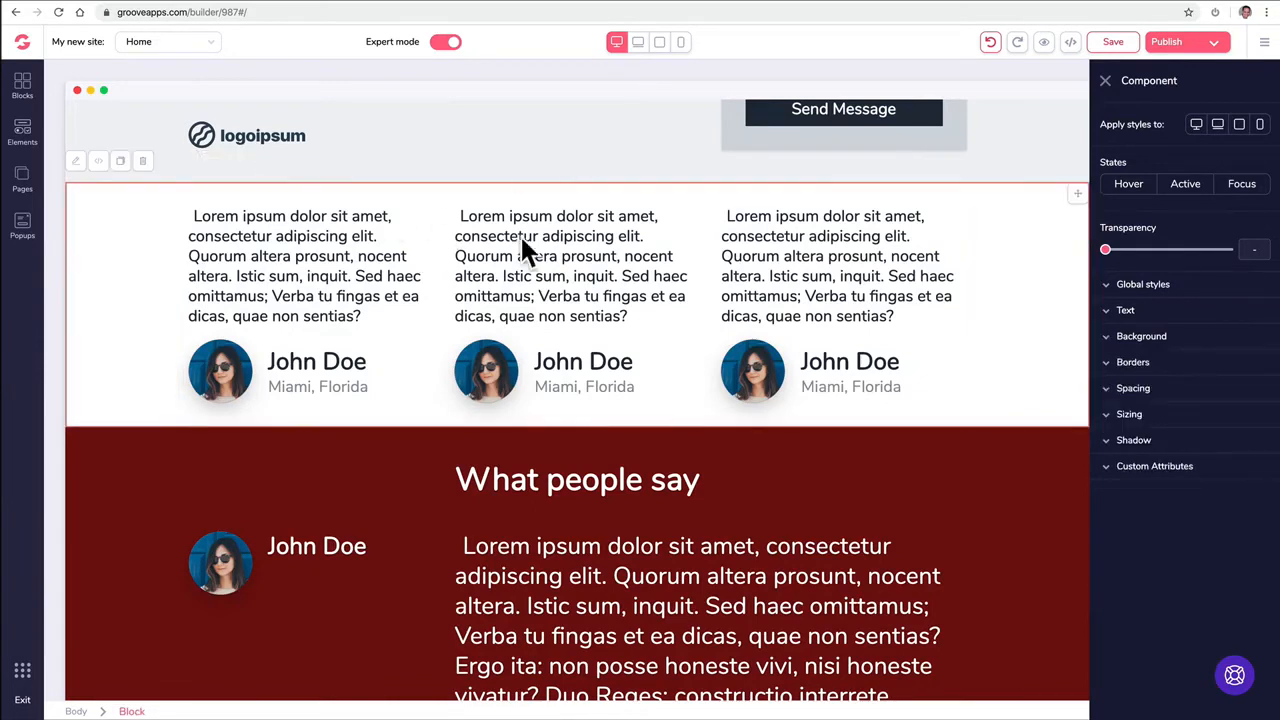
left_click(1106, 81)
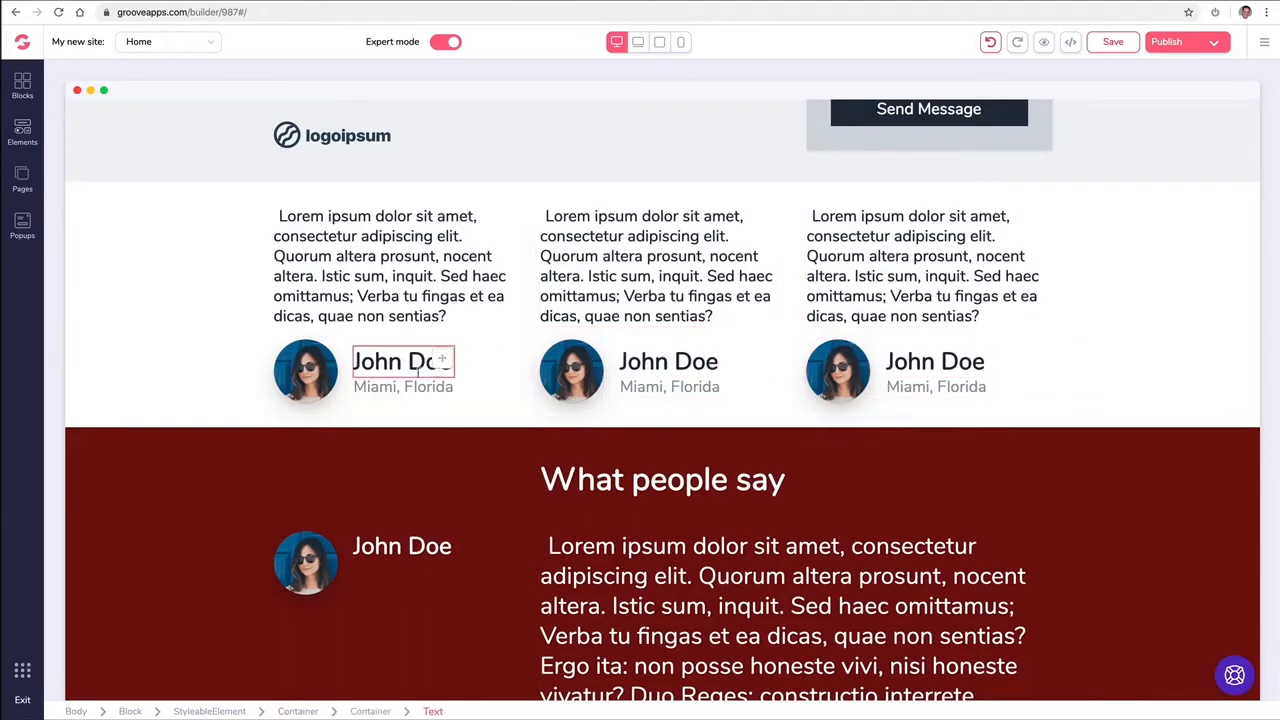
- Move the selection from the middle testimonial's location text up through its parent containers to the enclosing column
left_click(659, 381)
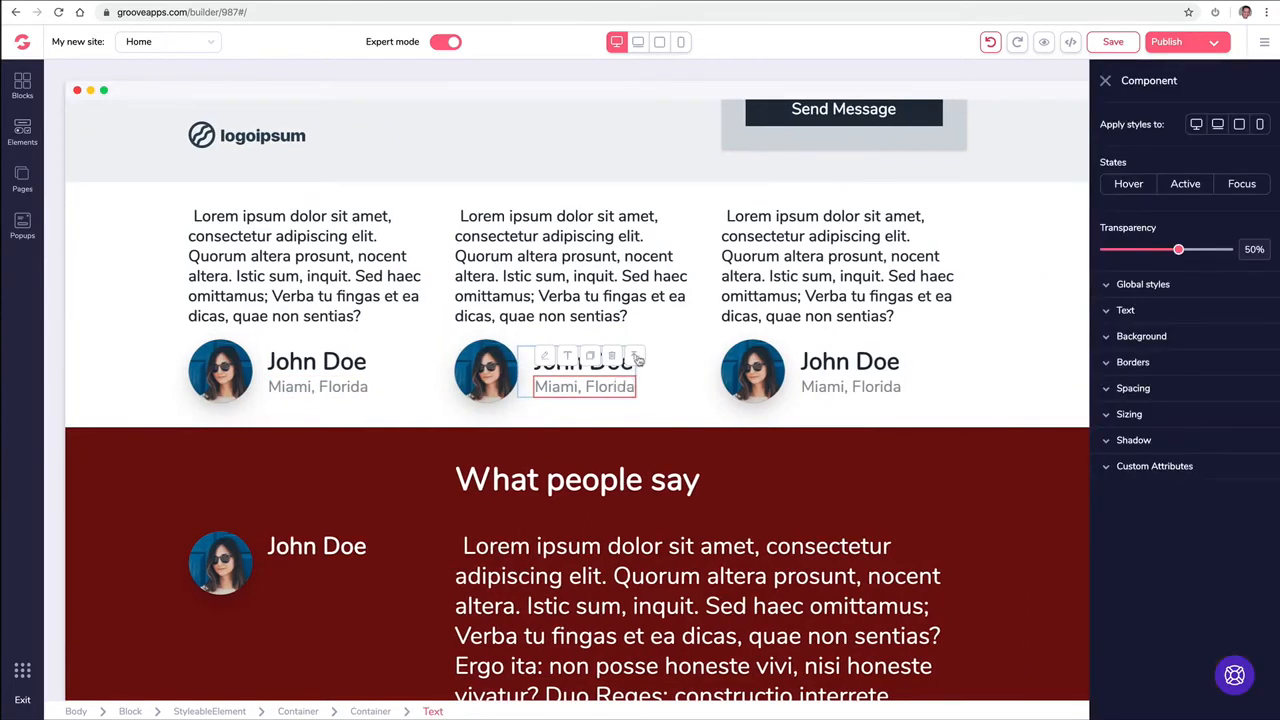
left_click(637, 360)
left_click(596, 328)
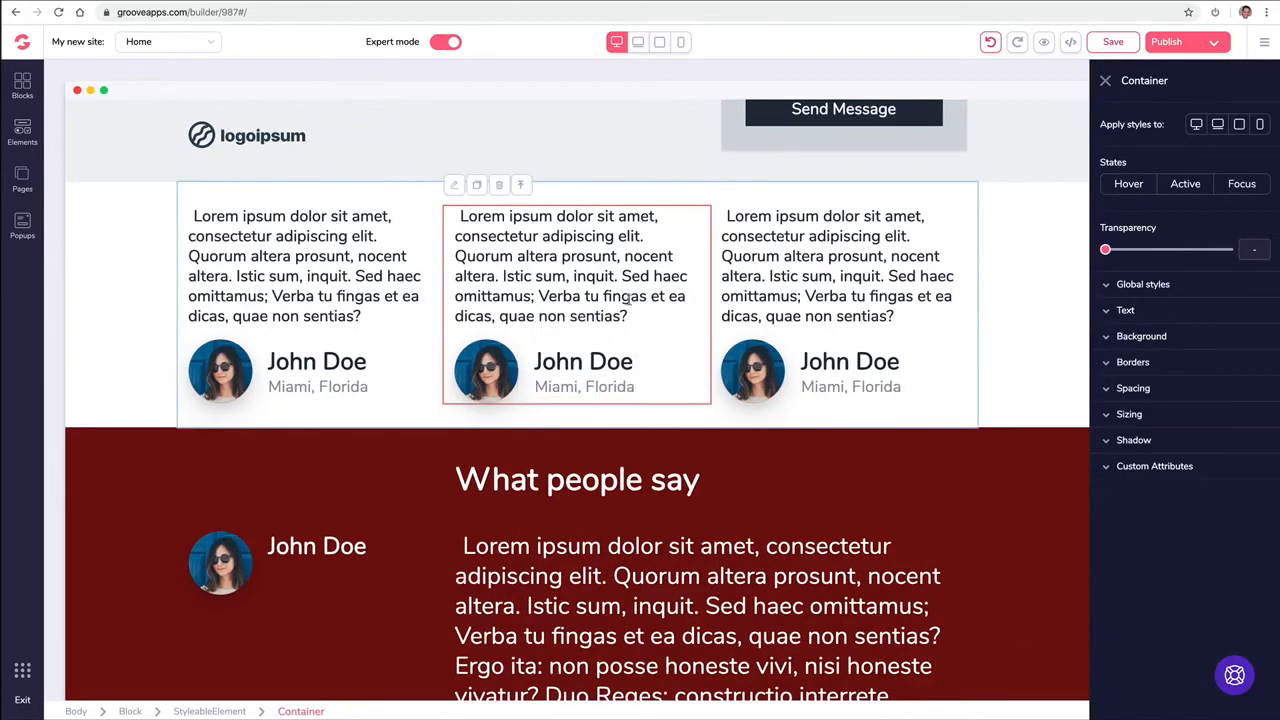
left_click(758, 308)
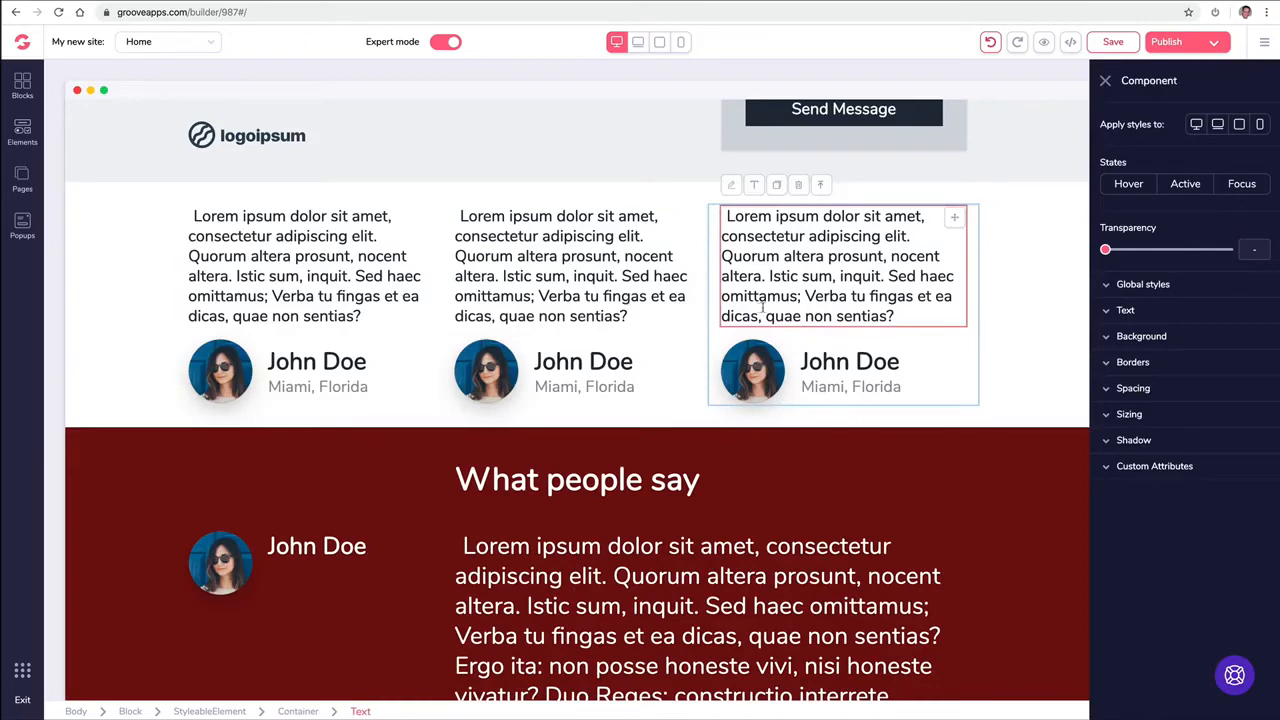
left_click(1105, 80)
left_click(486, 343)
left_click(605, 312)
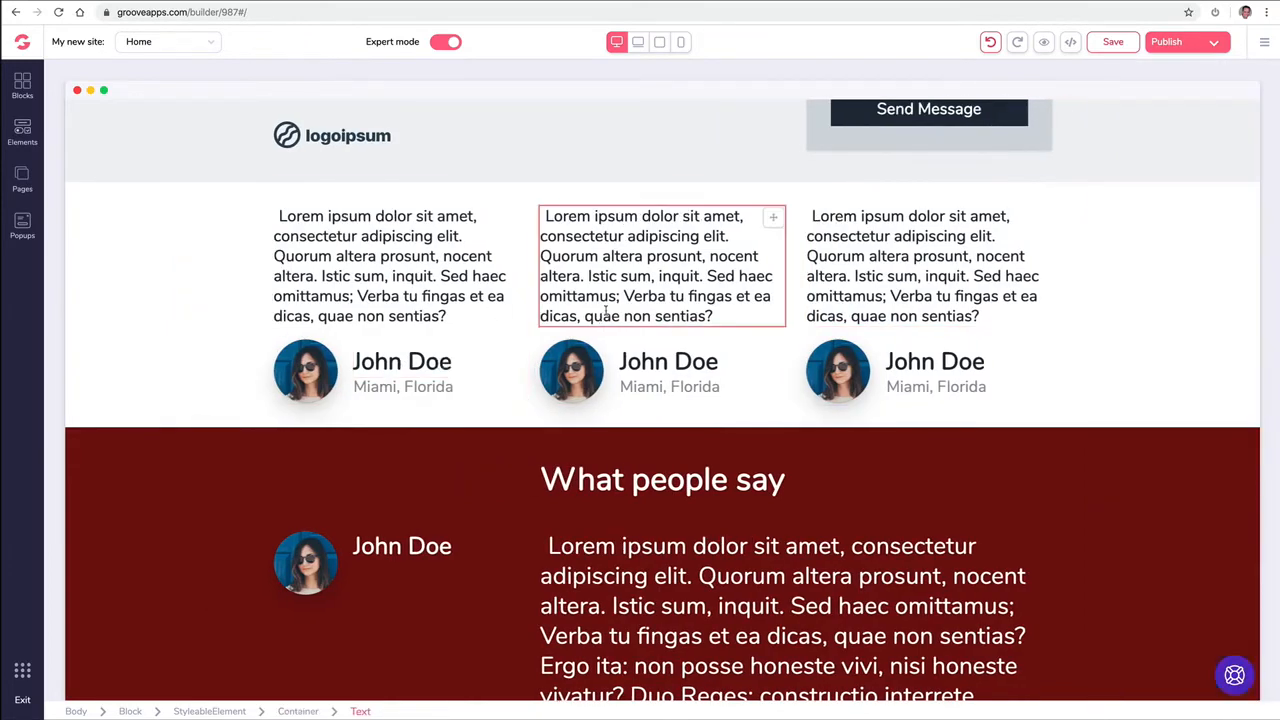
- Replace the portrait in the "What people say" block with the library photo of the man in a black suit
scroll(606, 312, "down", 5)
scroll(606, 300, "up", 2)
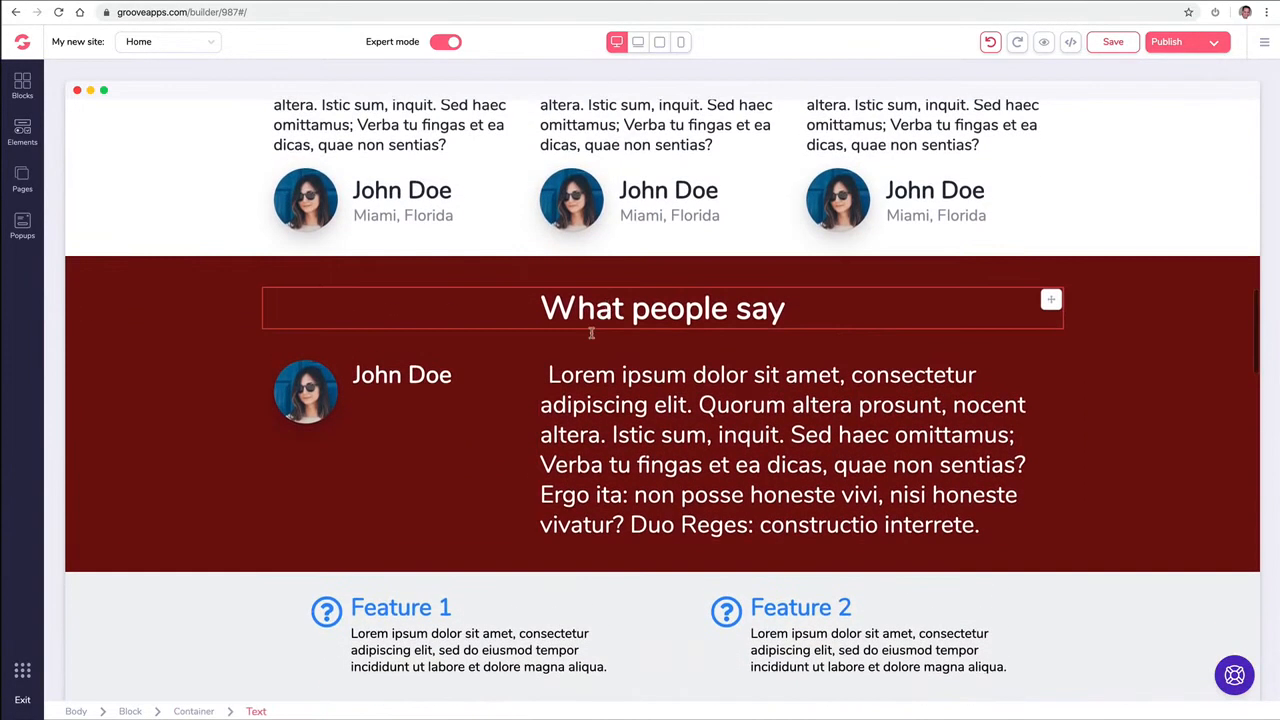
left_click(313, 393)
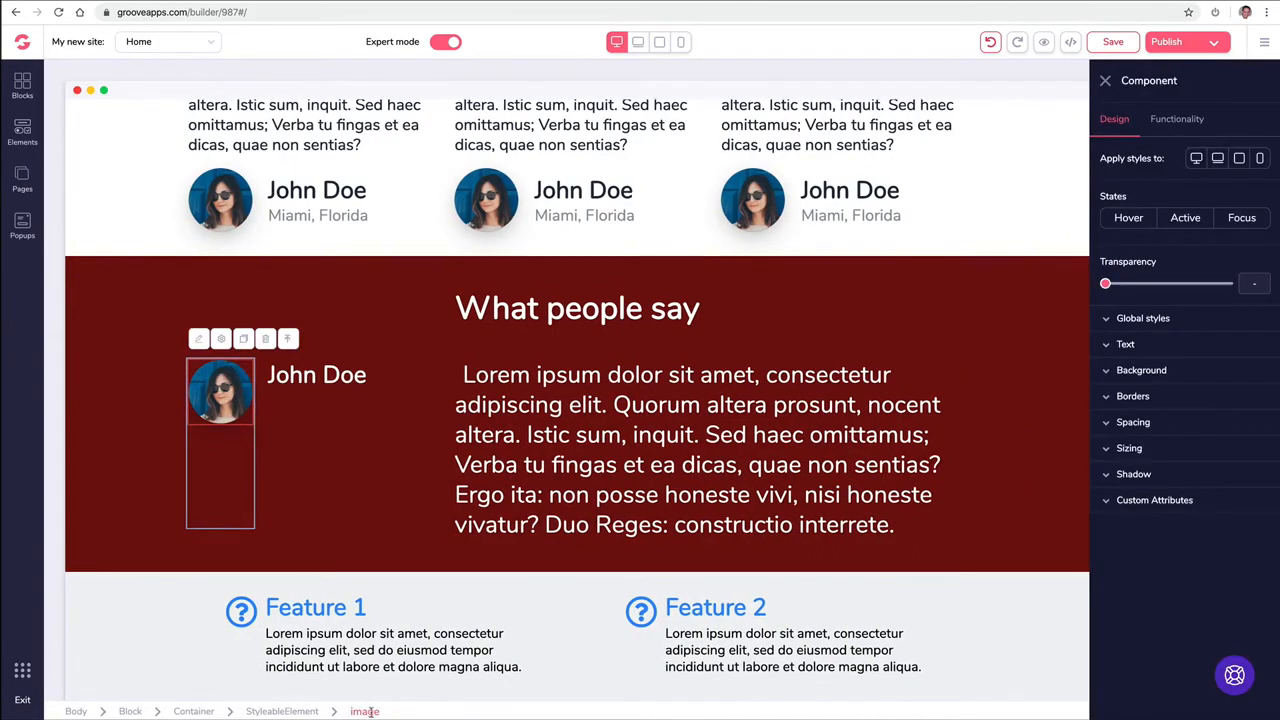
left_click(1187, 118)
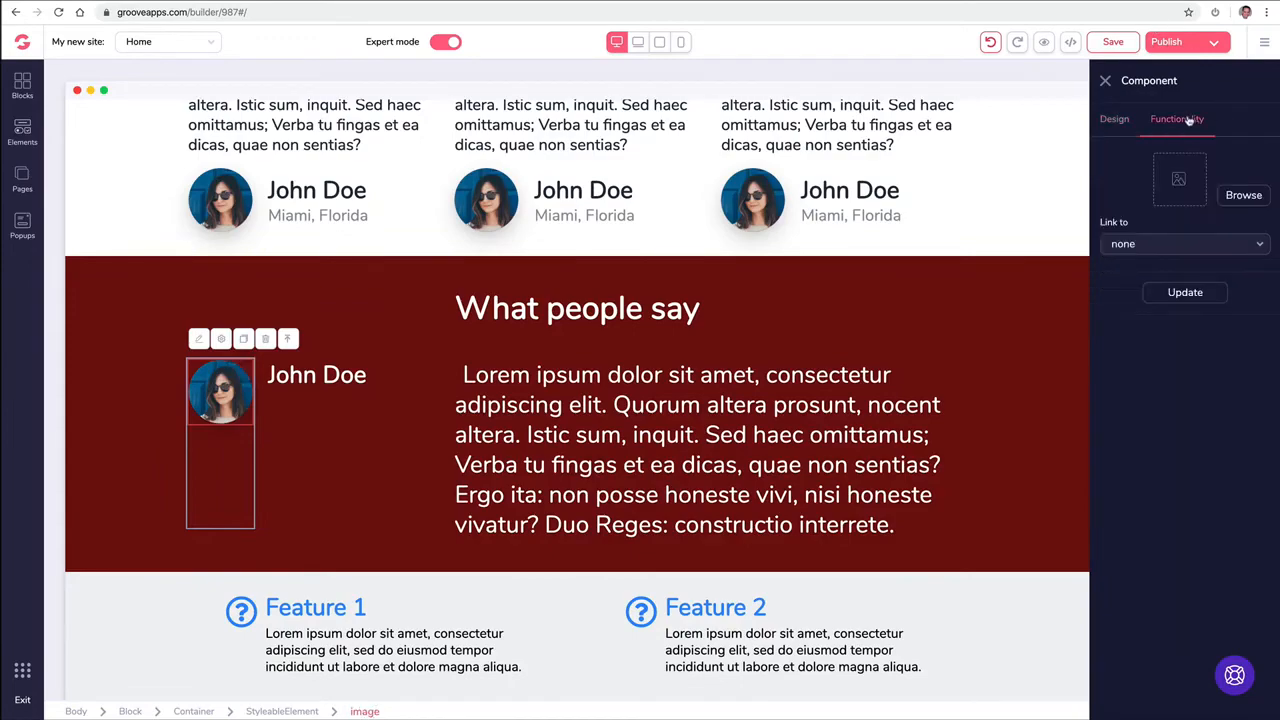
left_click(1238, 193)
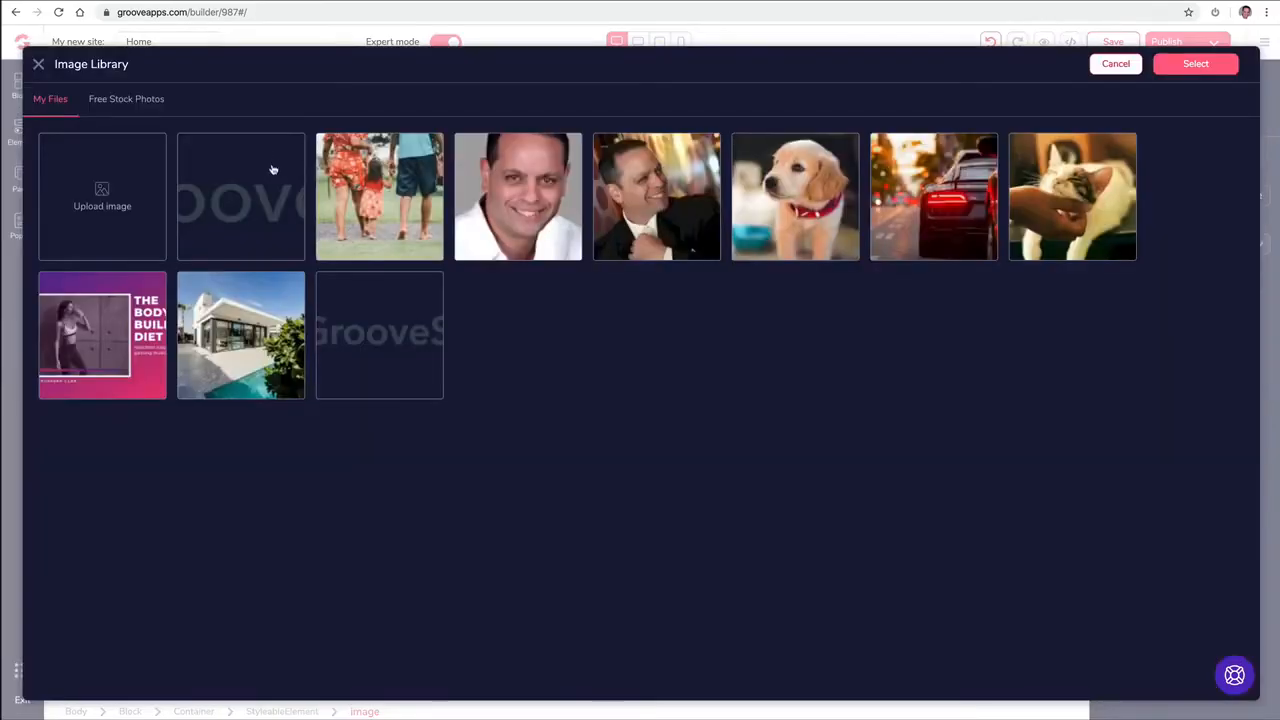
left_click(631, 204)
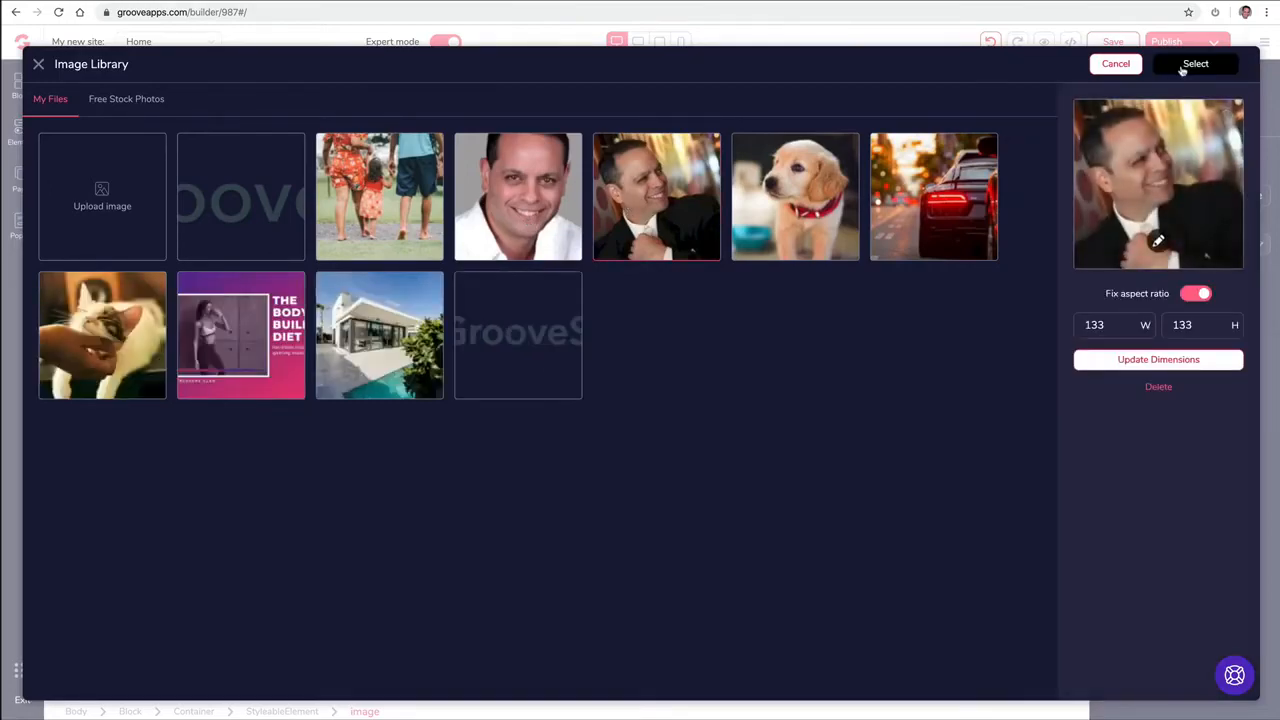
left_click(1182, 66)
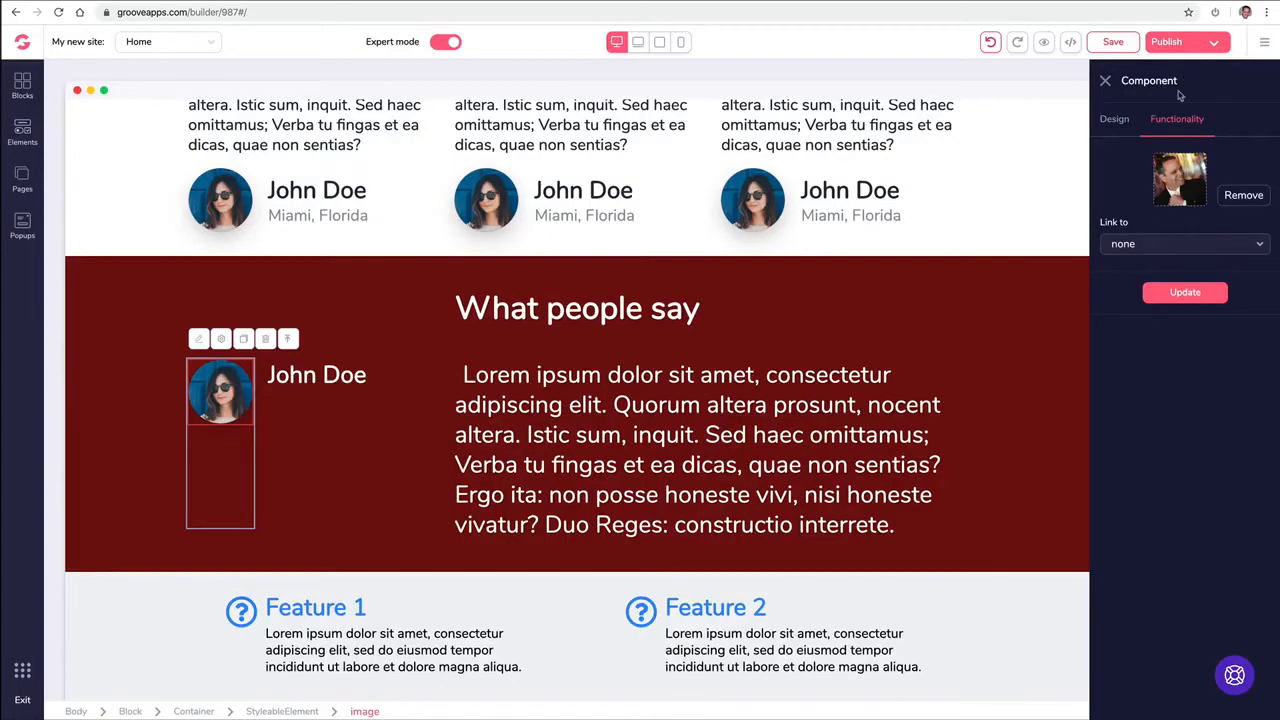
left_click(1184, 294)
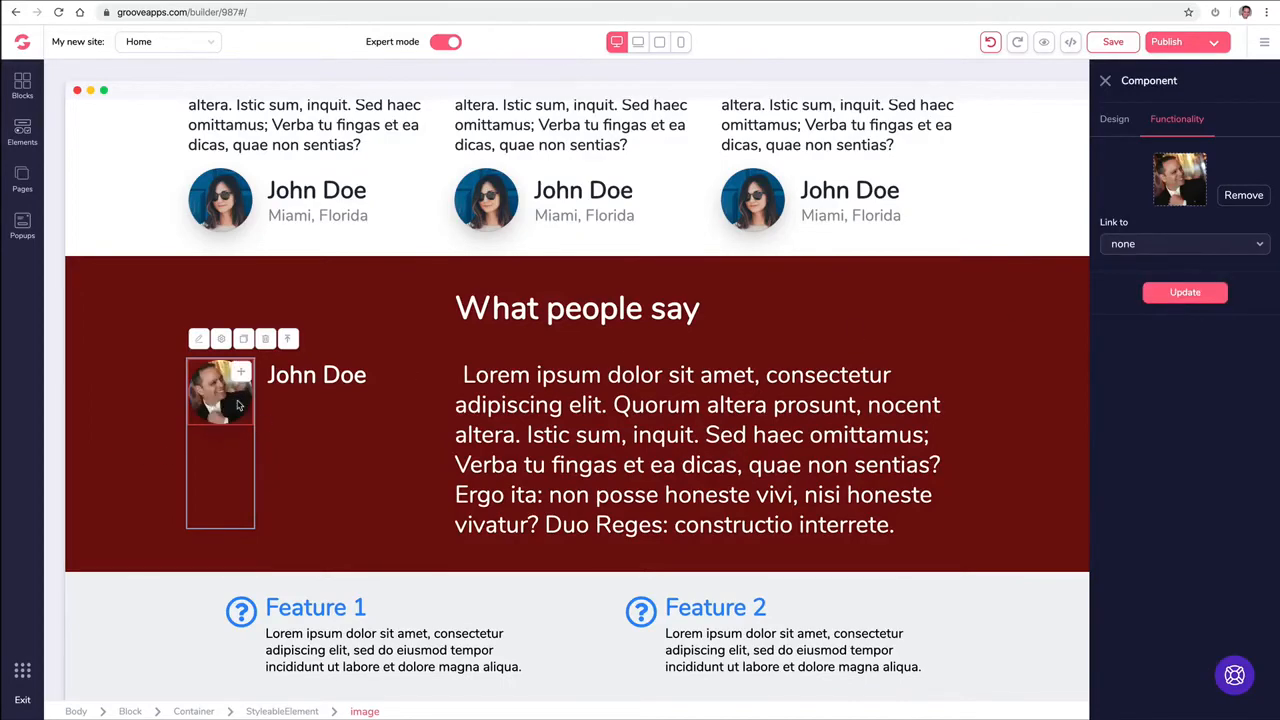
- Replace the middle testimonial's portrait with the library photo of the man in a white shirt
left_click(236, 200)
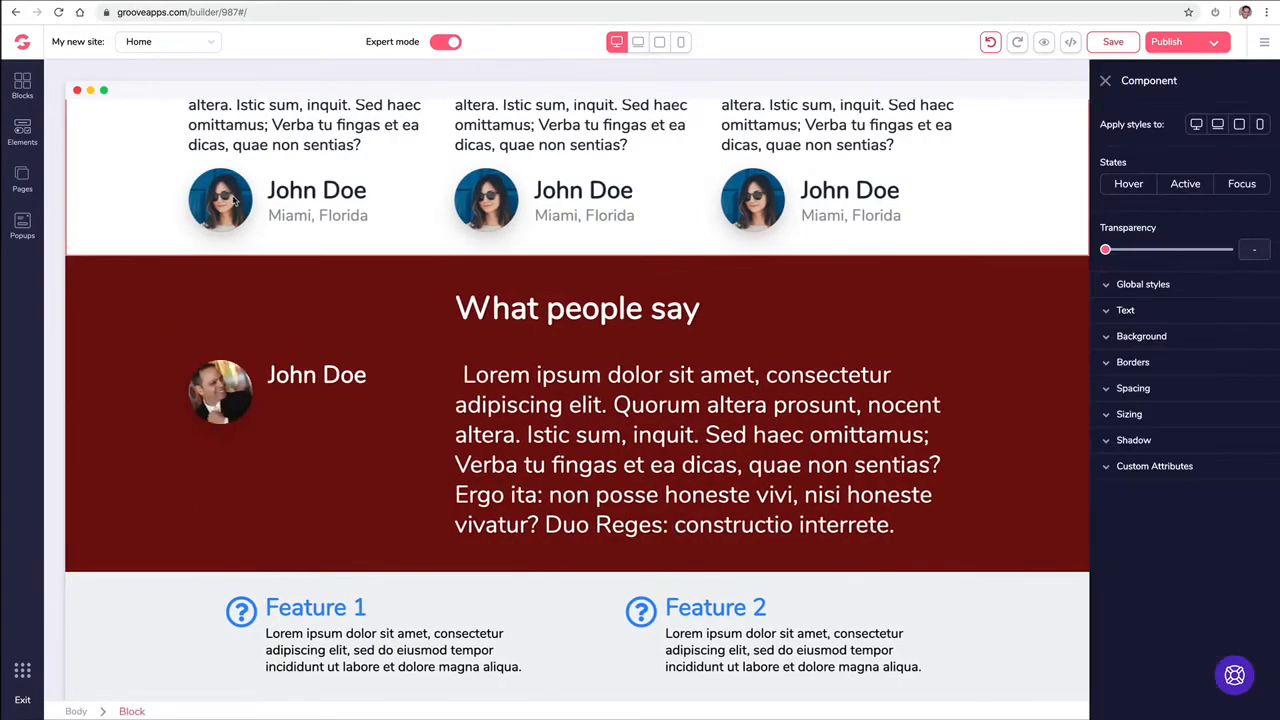
left_click(484, 203)
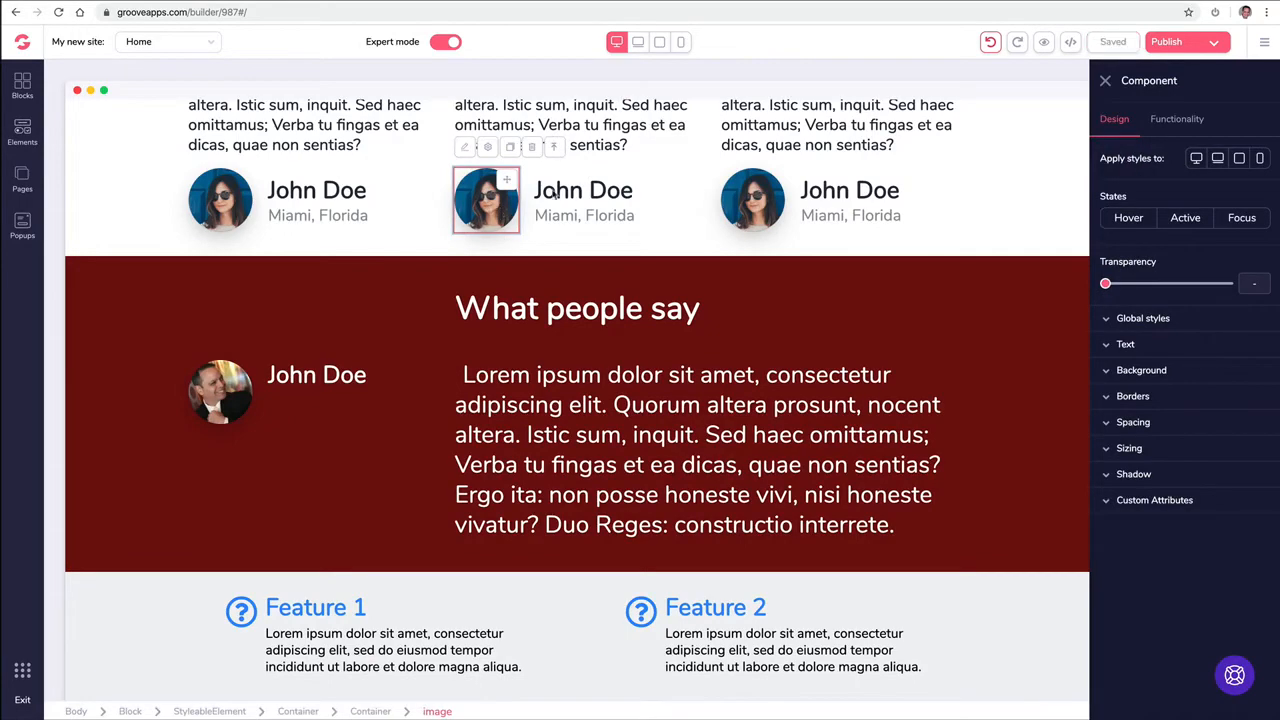
left_click(1174, 119)
left_click(1244, 195)
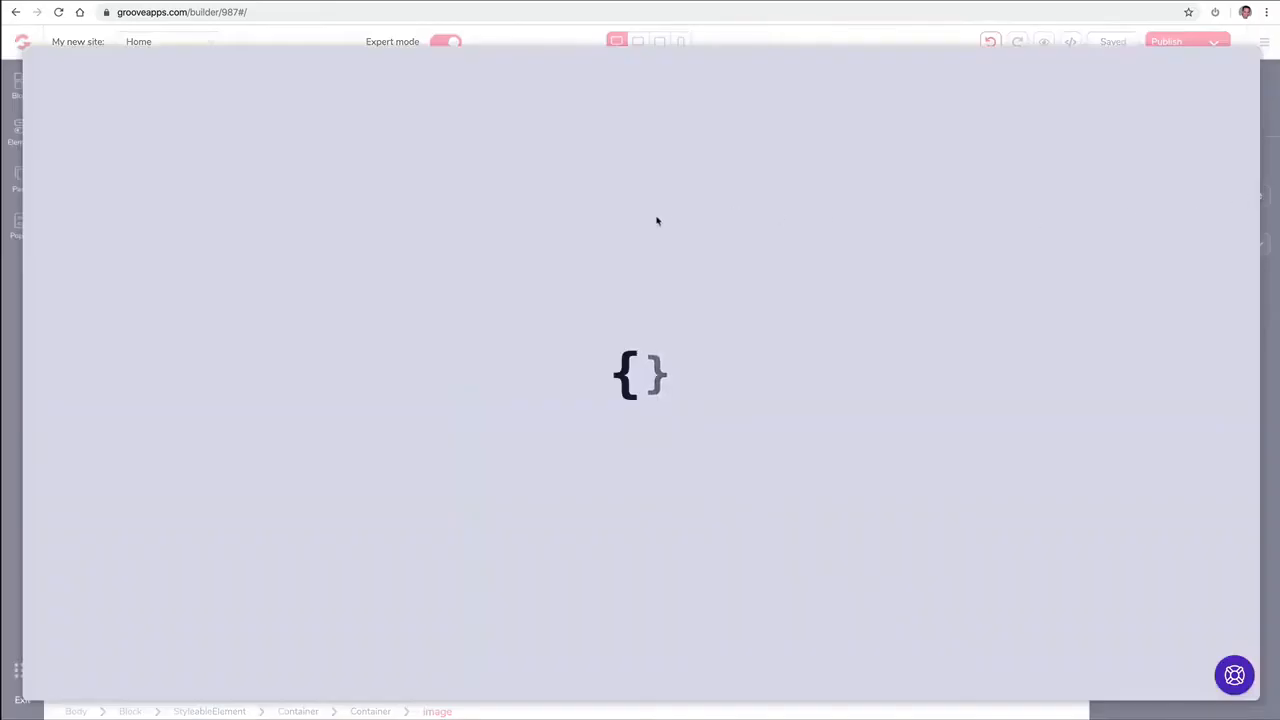
left_click(505, 212)
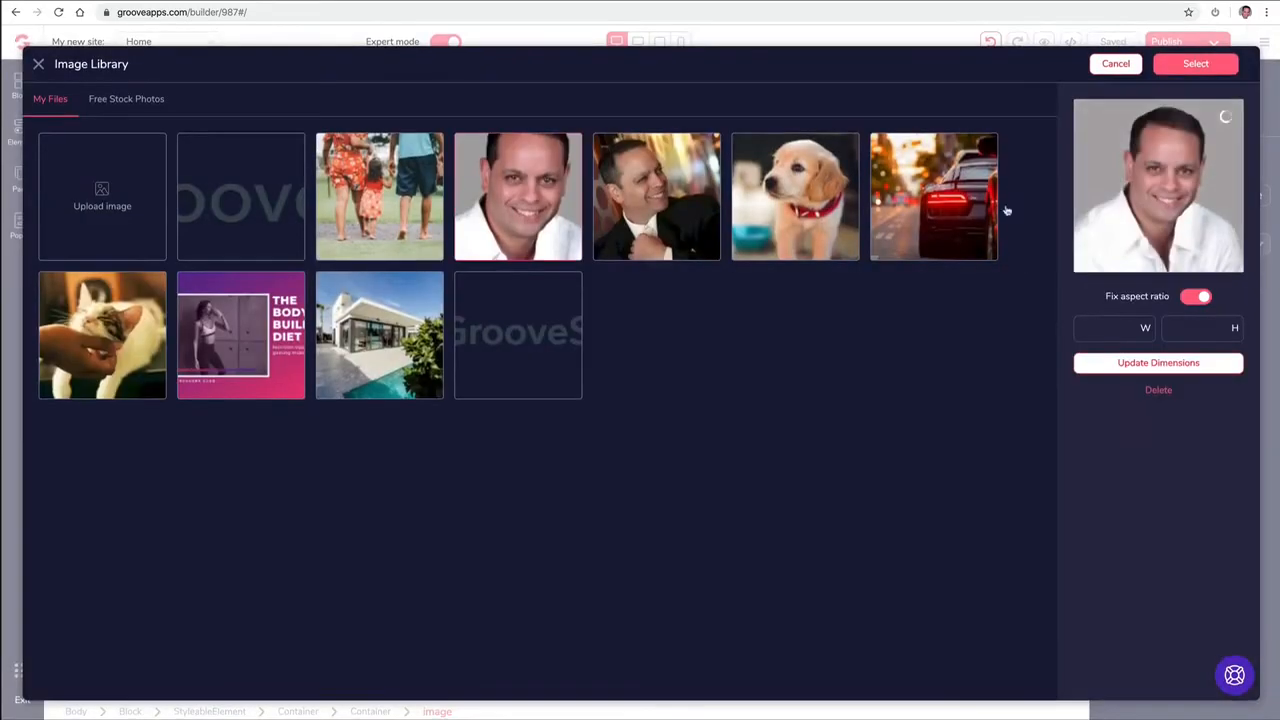
left_click(1193, 66)
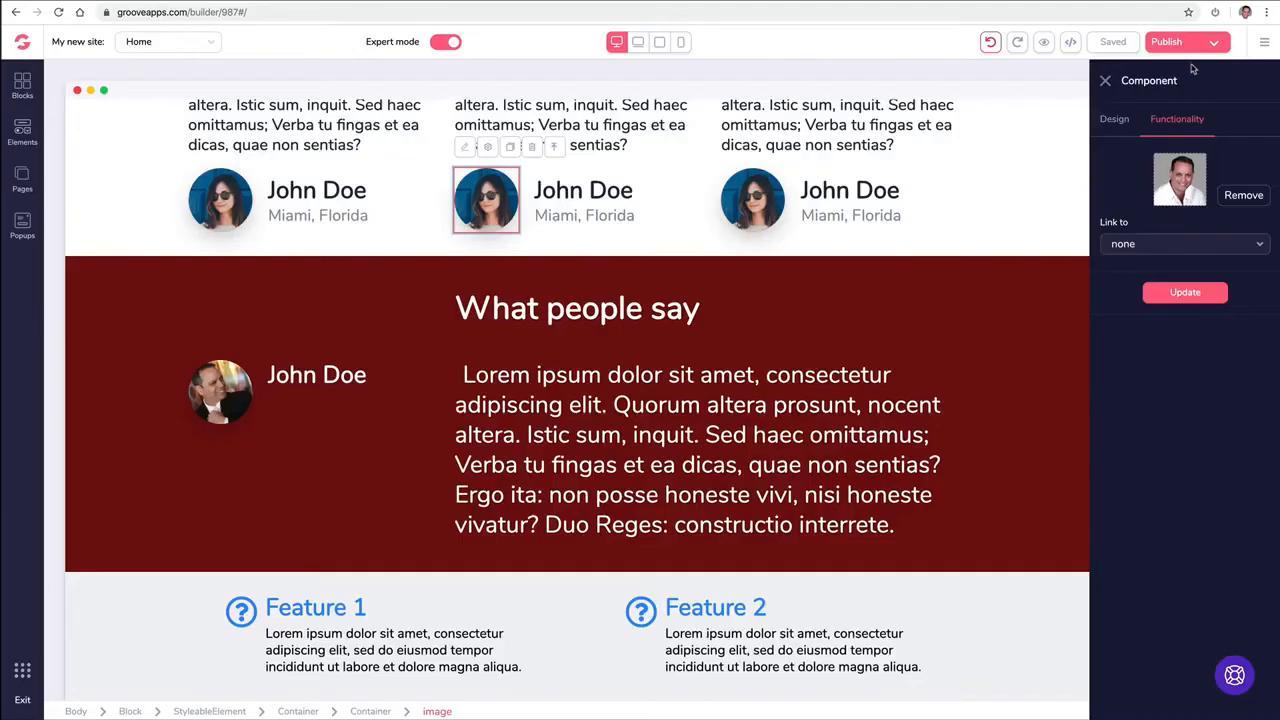
left_click(1177, 293)
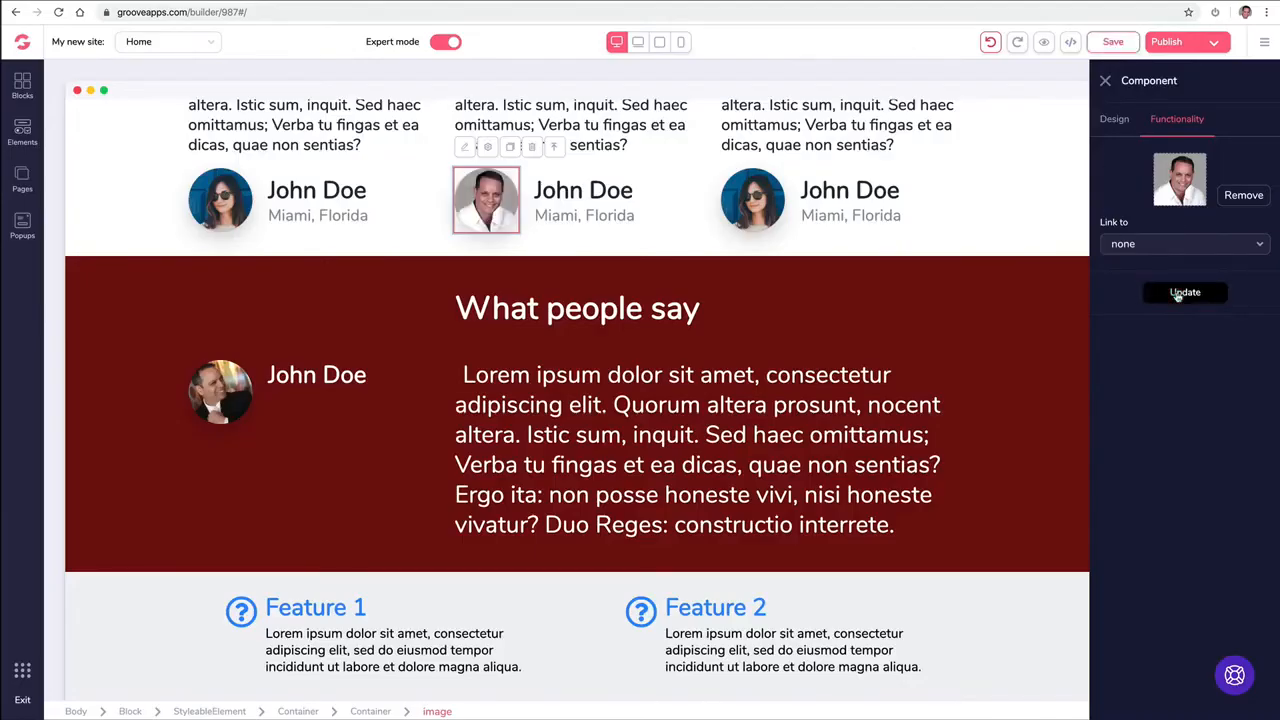
- Replace the middle testimonial's paragraph with "My name is" followed by the speaker's full name
left_click(672, 211)
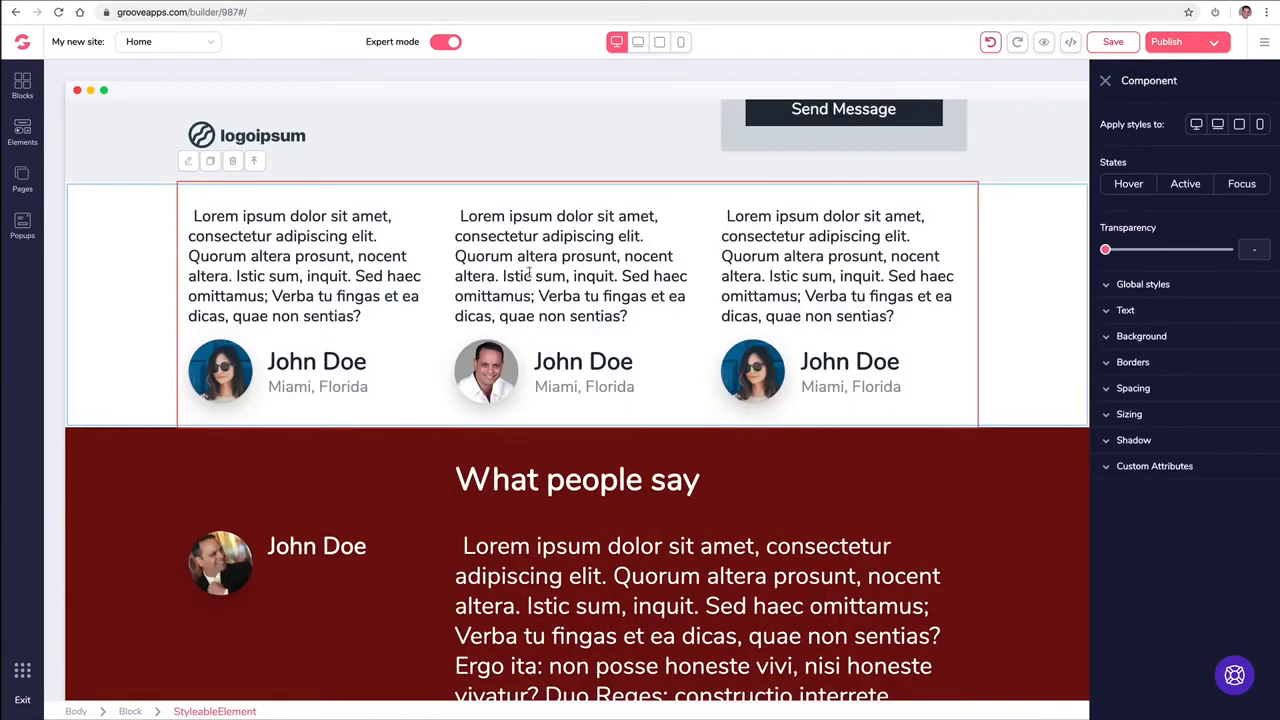
left_click(532, 266)
left_click(489, 188)
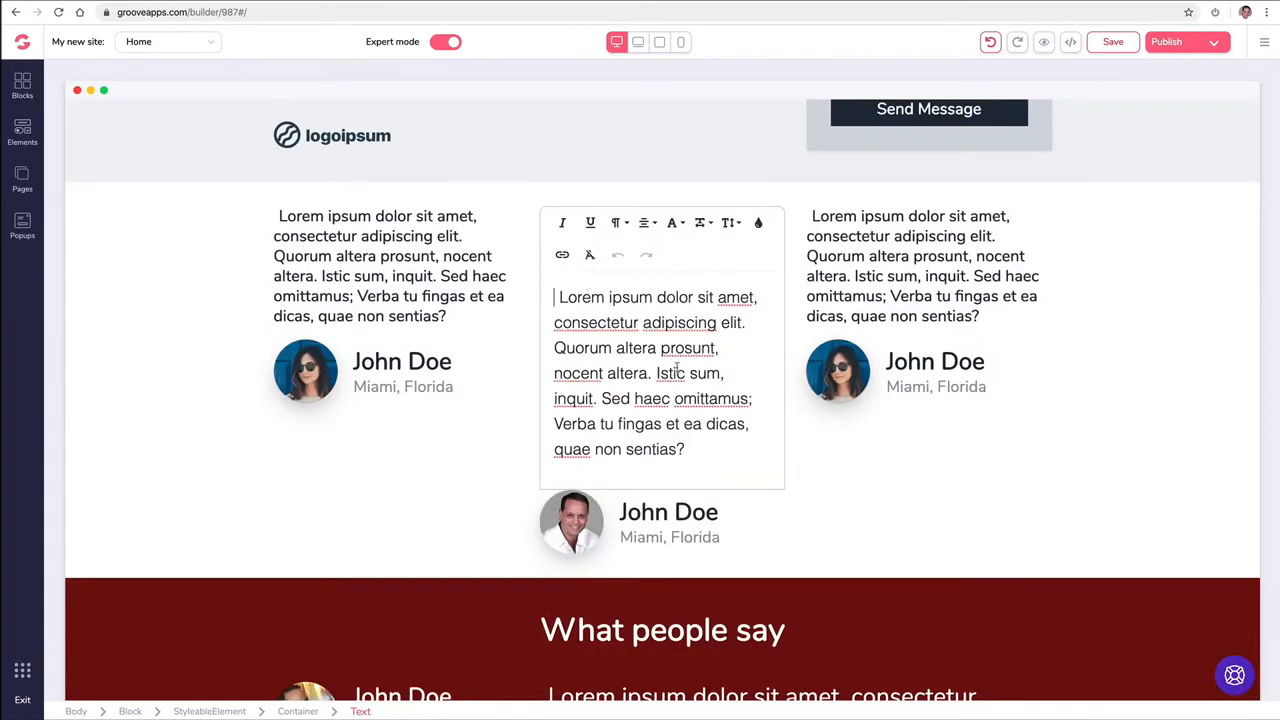
left_click_drag(684, 450, 523, 297)
type("My name is Mike Filsaime")
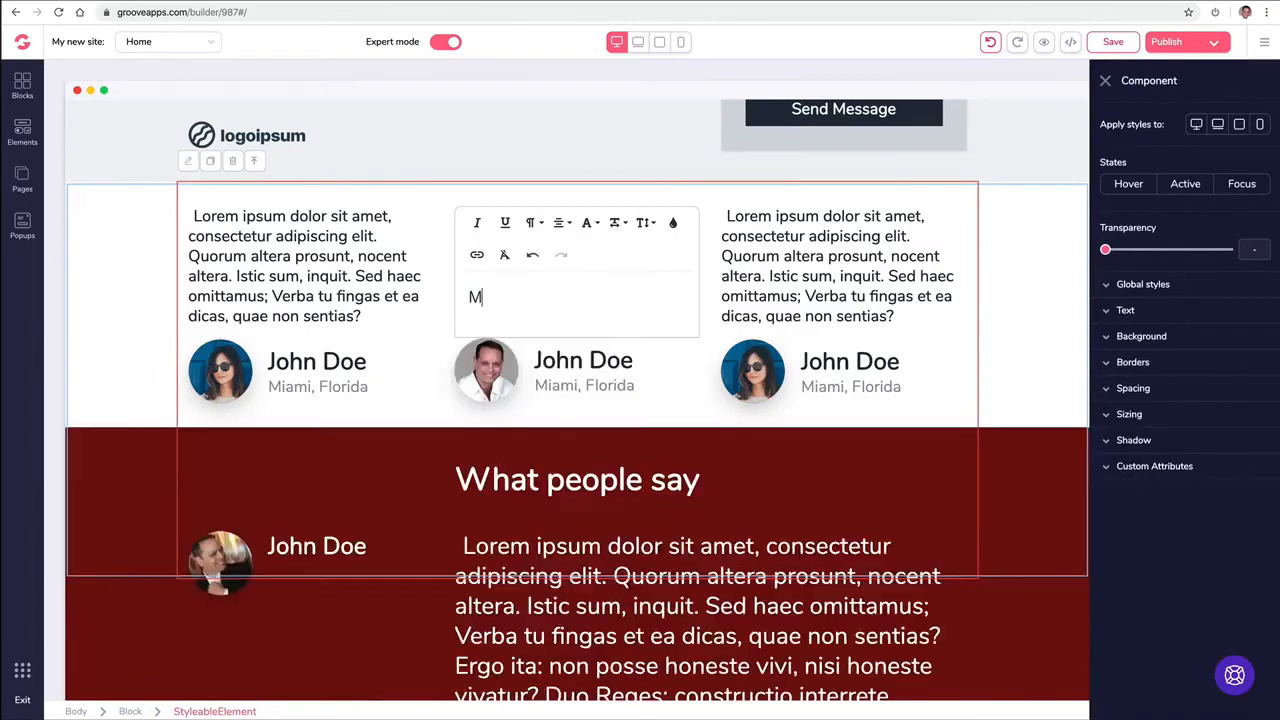
left_click(578, 418)
left_click(586, 331)
- Replace the "What people say" heading in the dark red block with "Hello World"
scroll(586, 331, "down", 3)
left_click(586, 334)
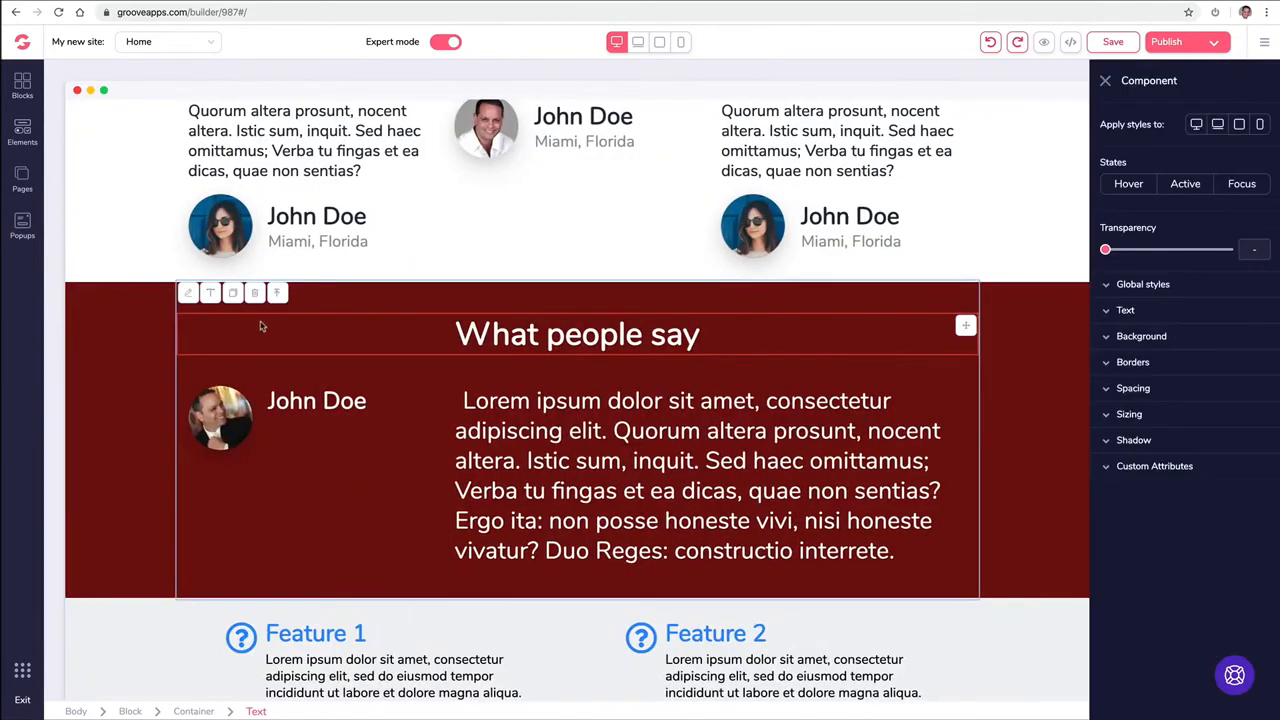
left_click(210, 294)
triple_click(575, 393)
type("H")
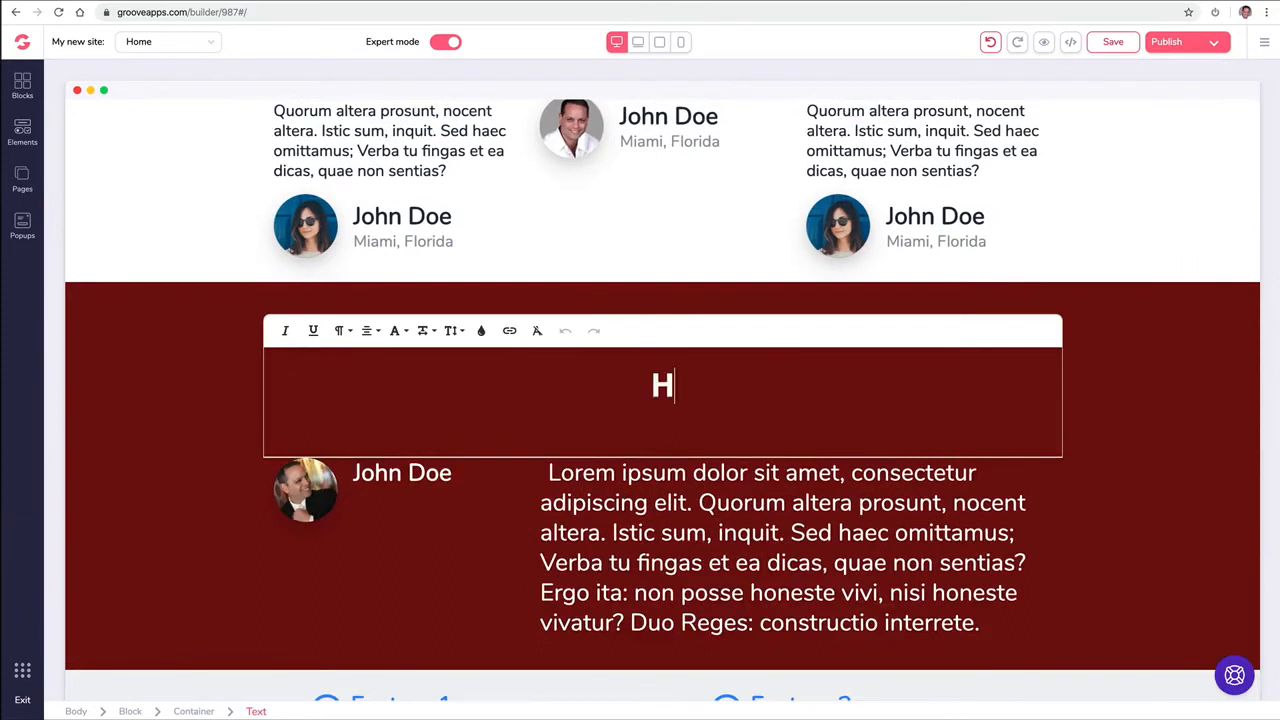
type("ello World")
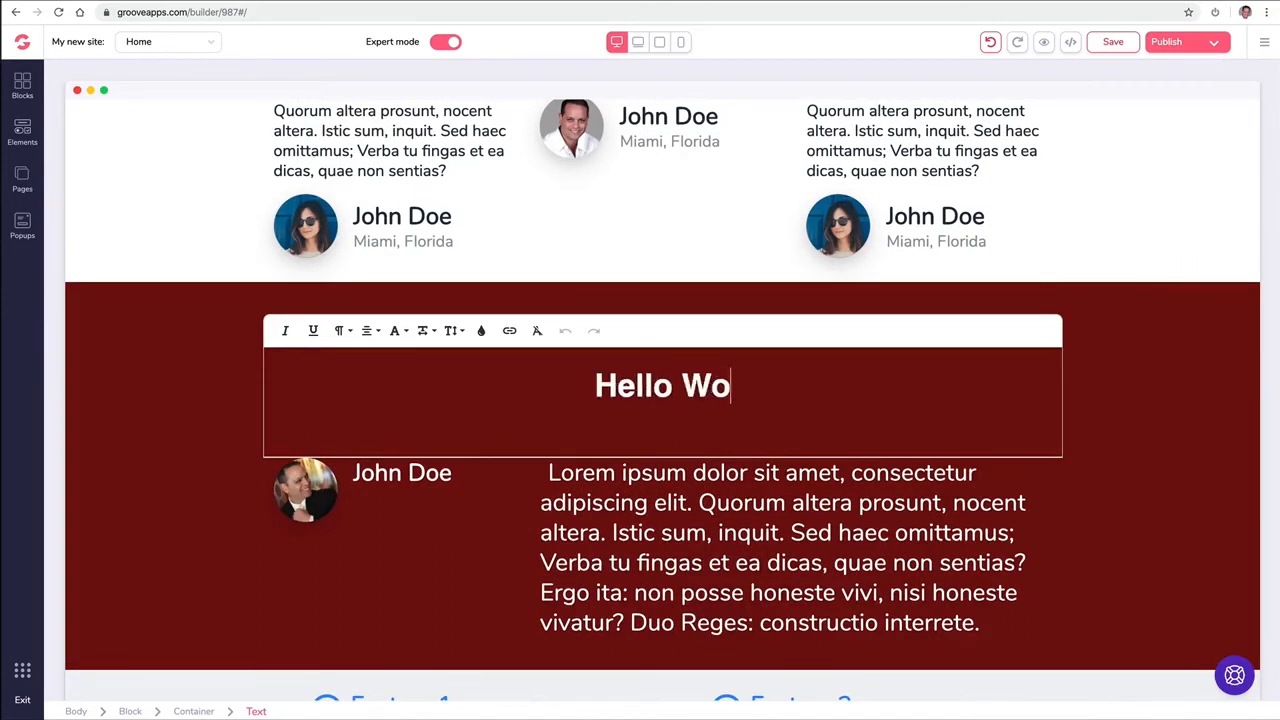
left_click(574, 522)
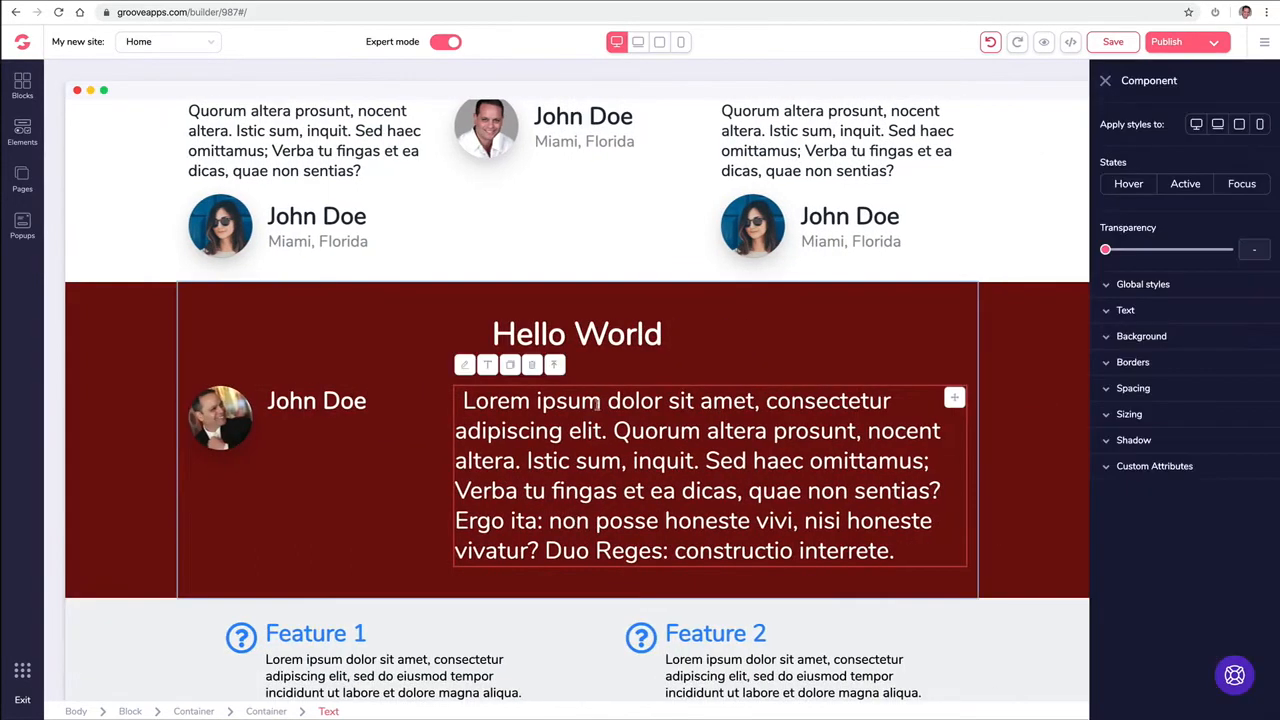
- Try light grey and blue text colours on the "Hello World" heading and set it back to white
left_click(571, 338)
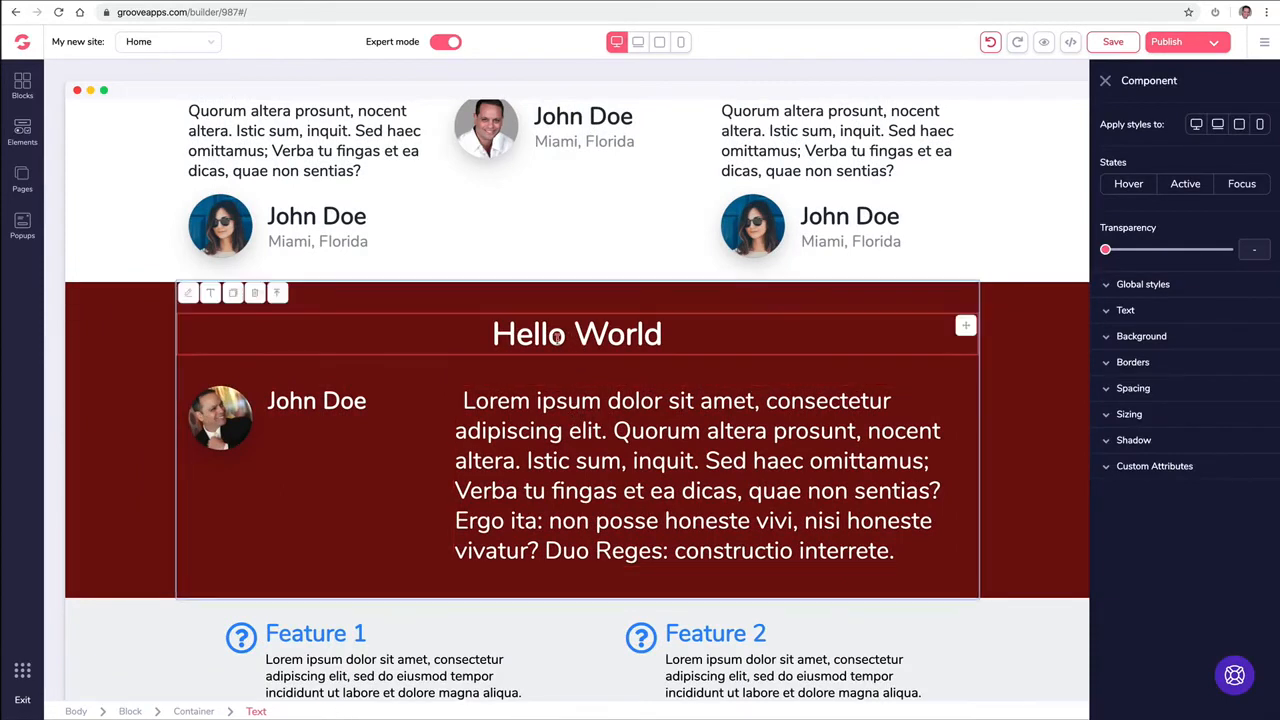
left_click(1117, 312)
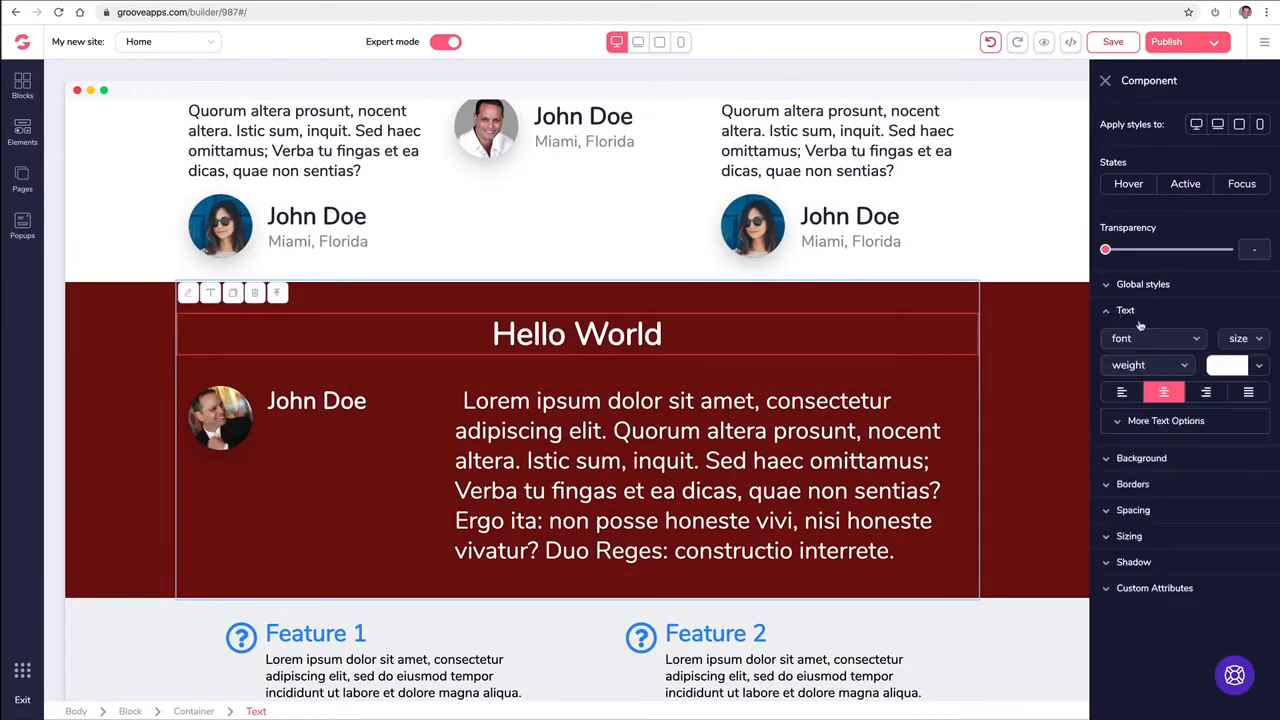
left_click(1234, 366)
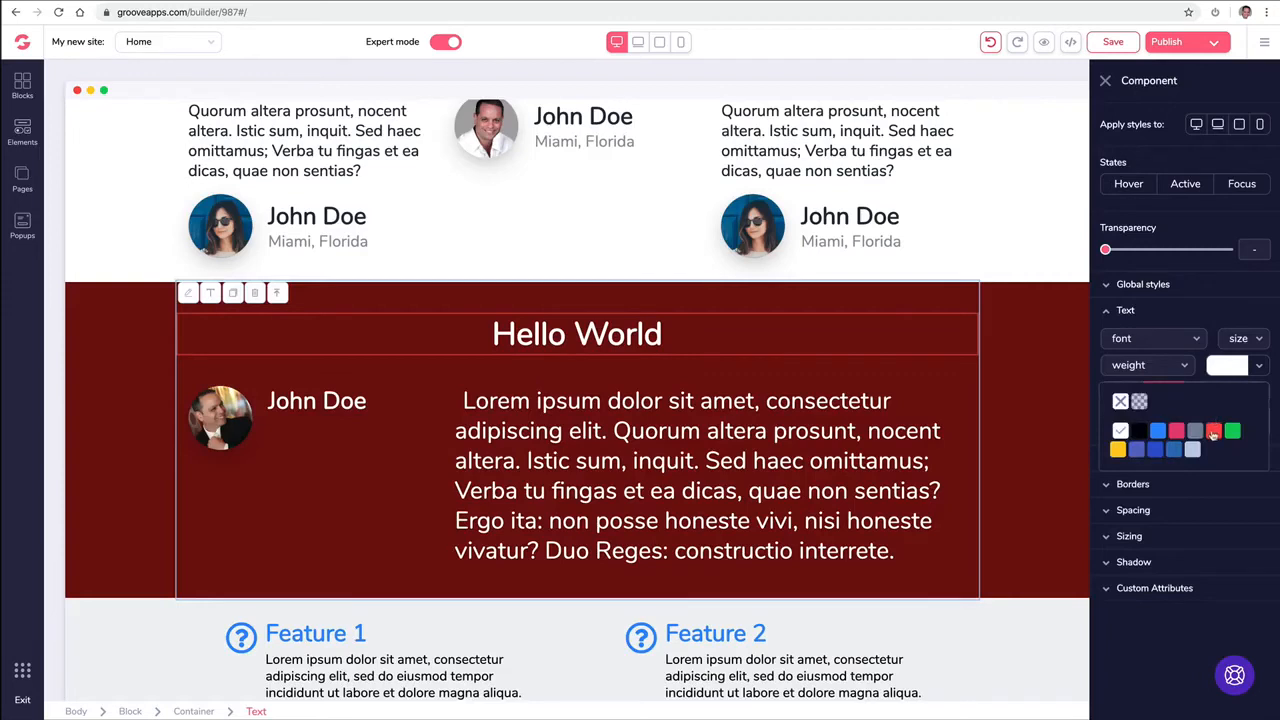
mouse_move(1199, 441)
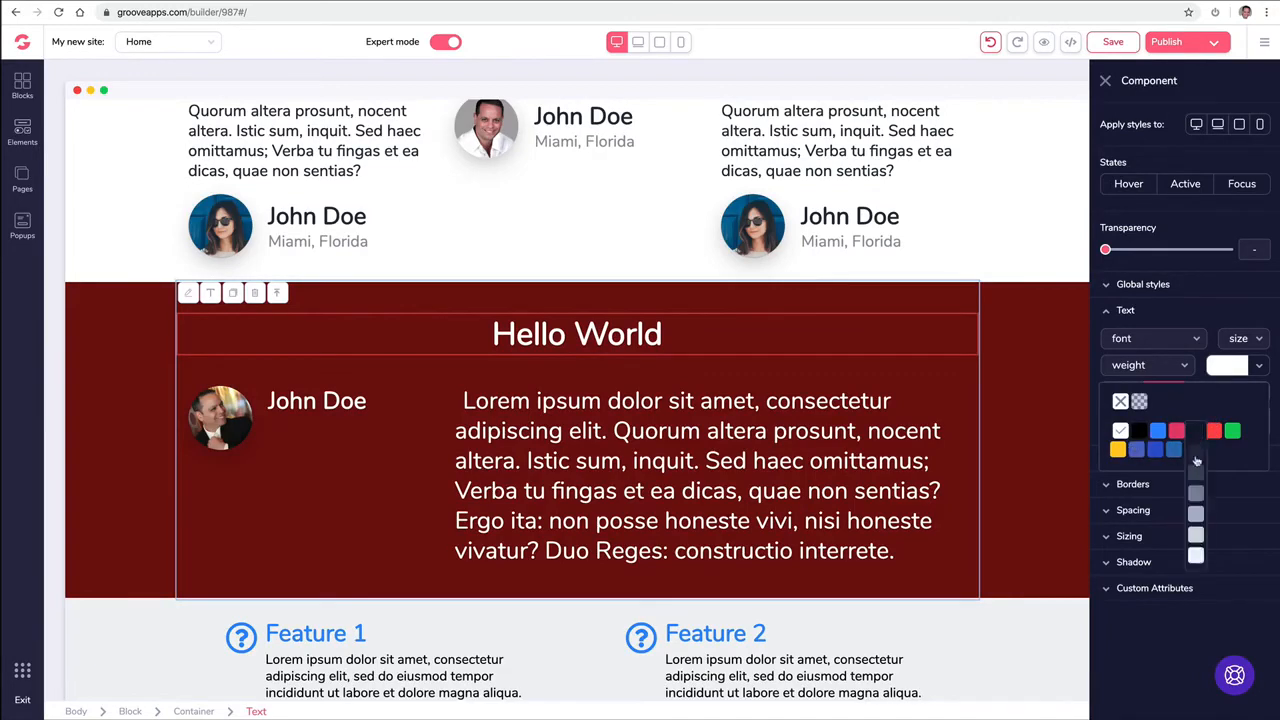
left_click(1196, 515)
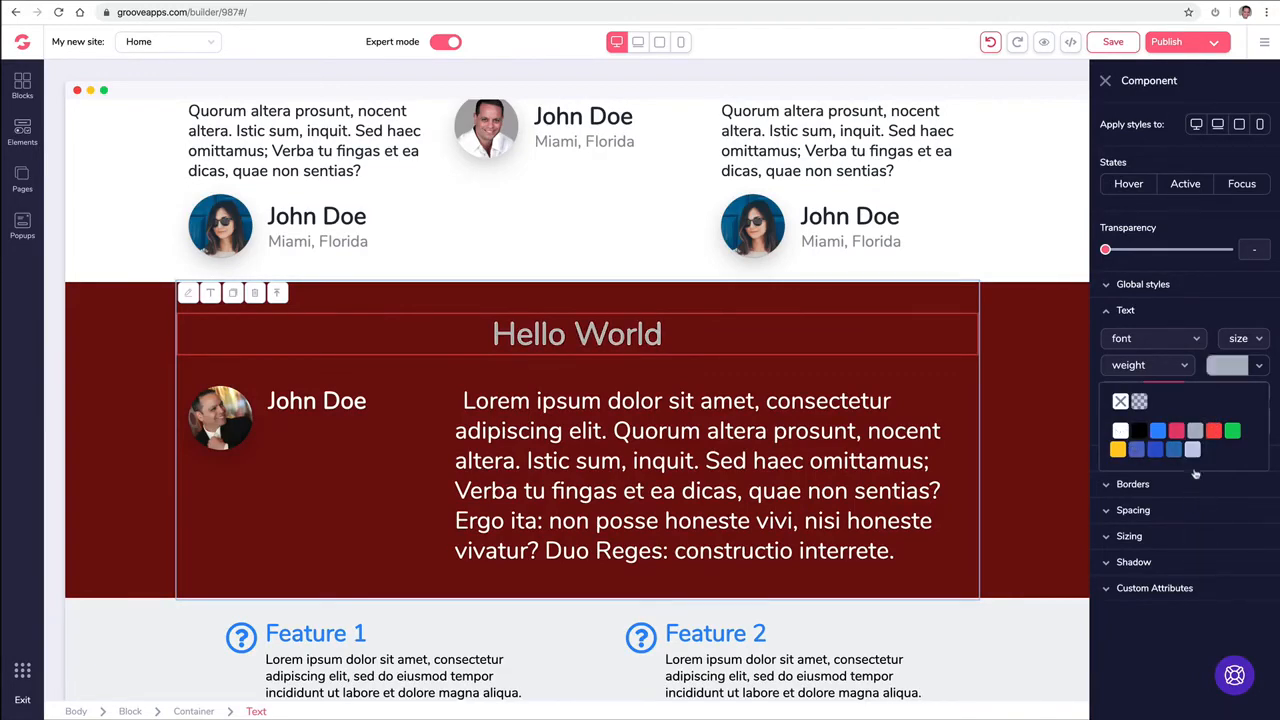
left_click(1120, 431)
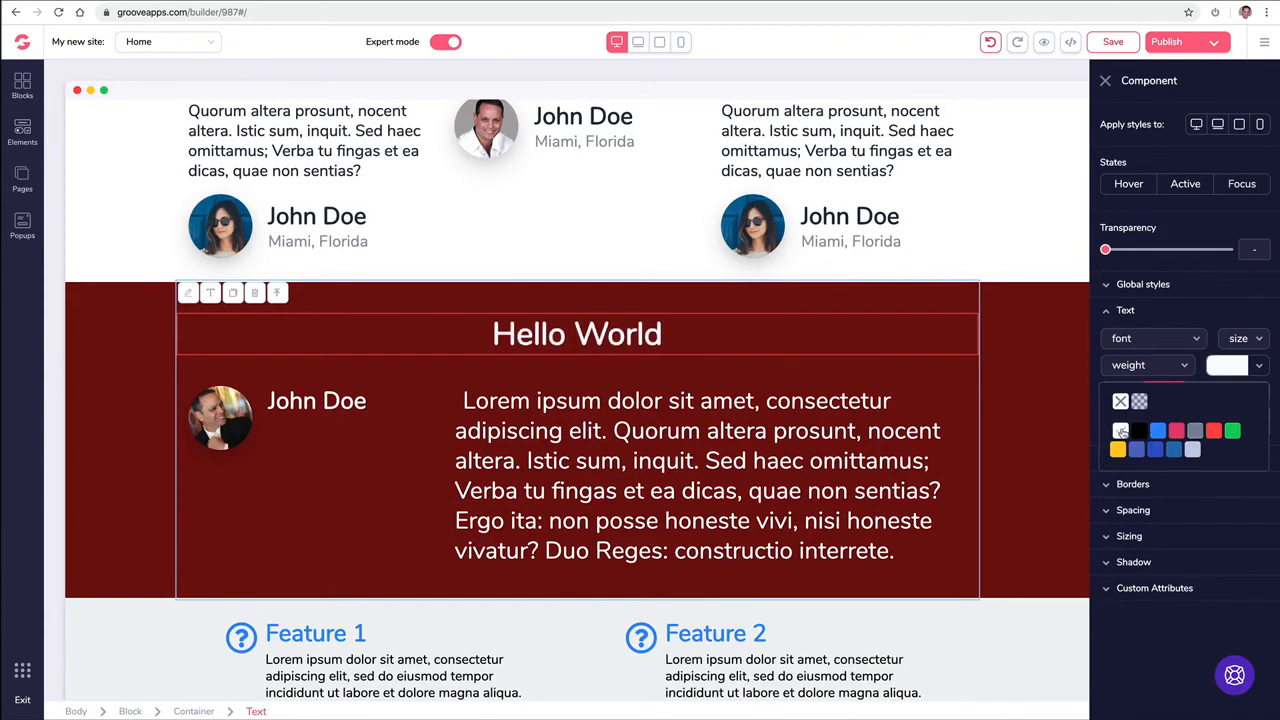
left_click(1154, 450)
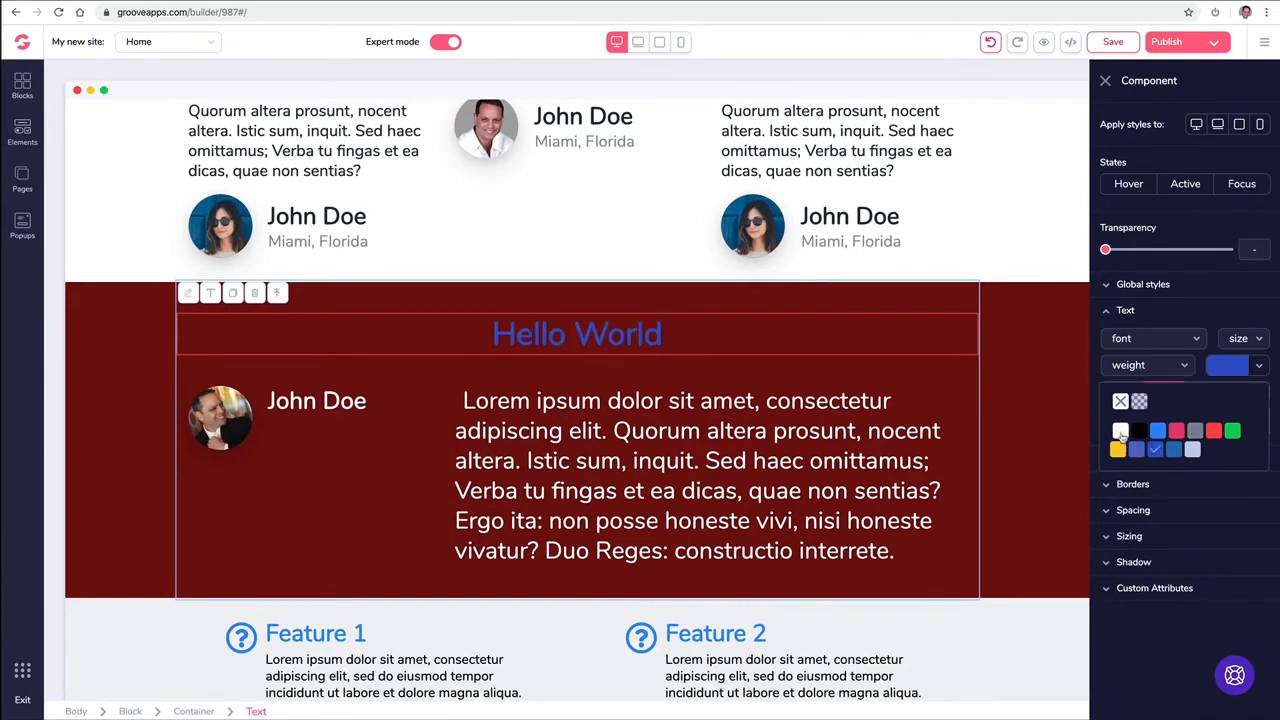
left_click(1121, 432)
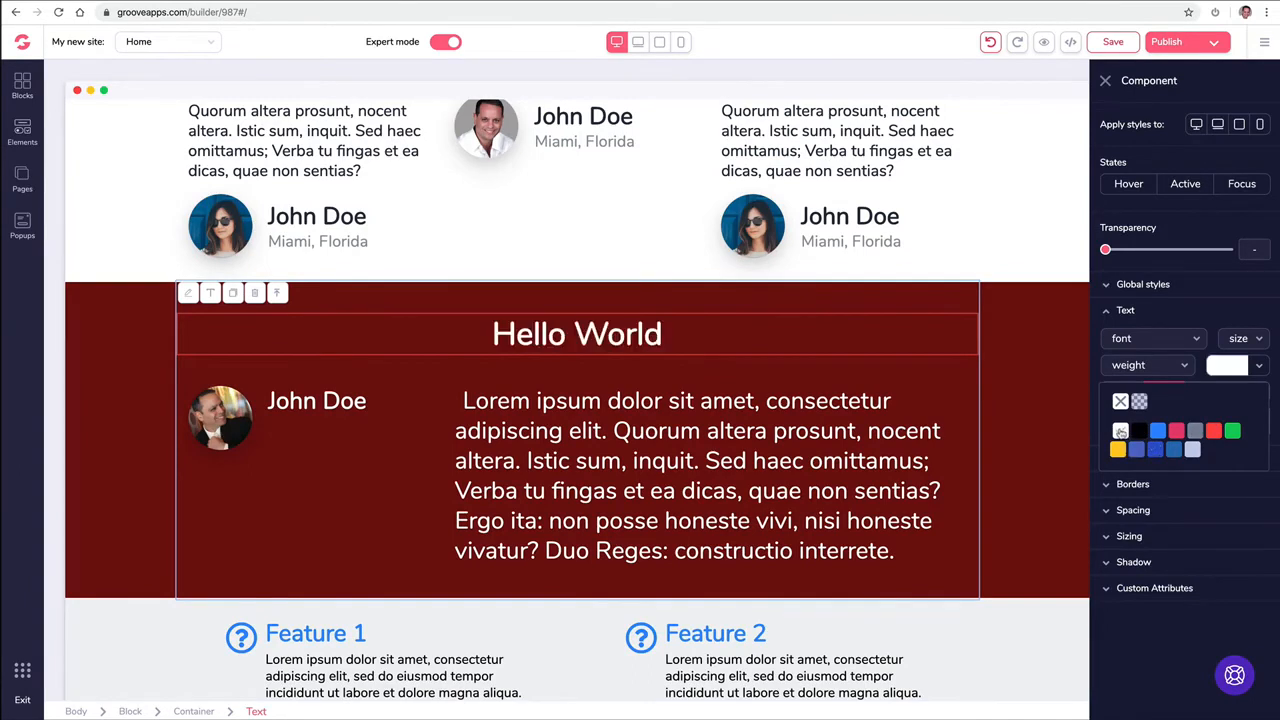
left_click(640, 414)
- Try left alignment on the "Hello World" heading with the inline text editor and centre it again
left_click(623, 345)
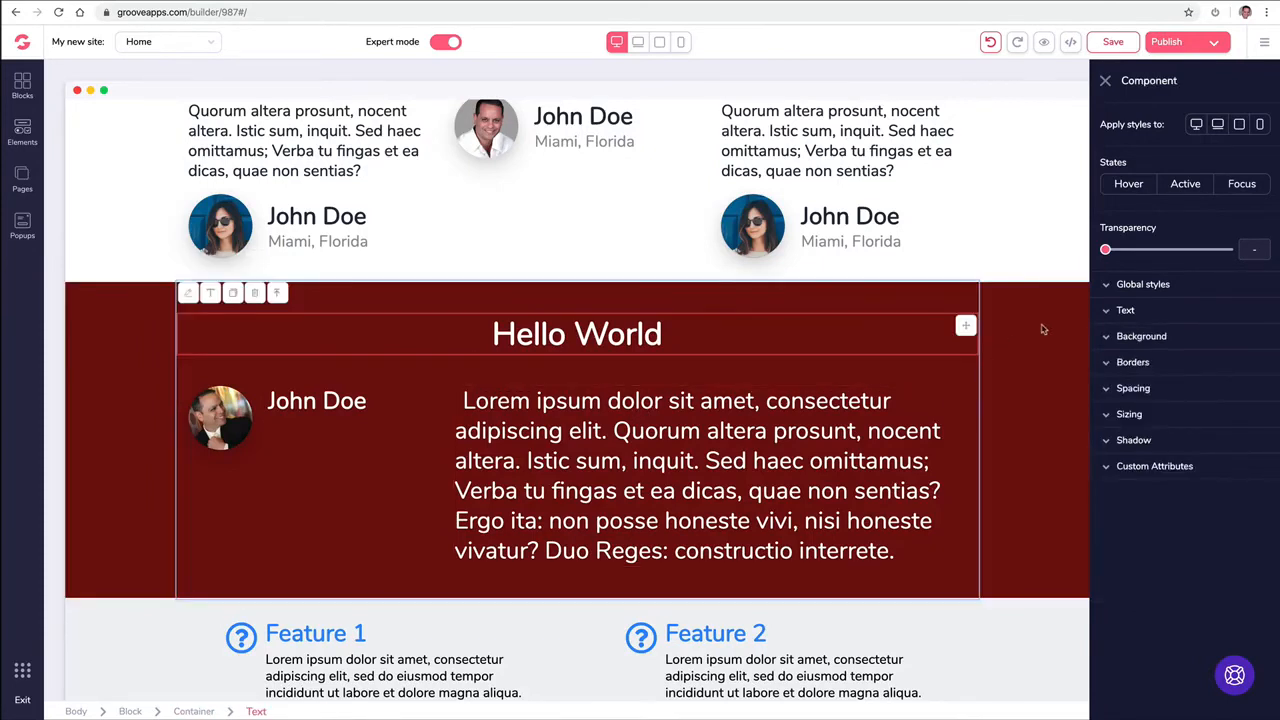
left_click(1112, 314)
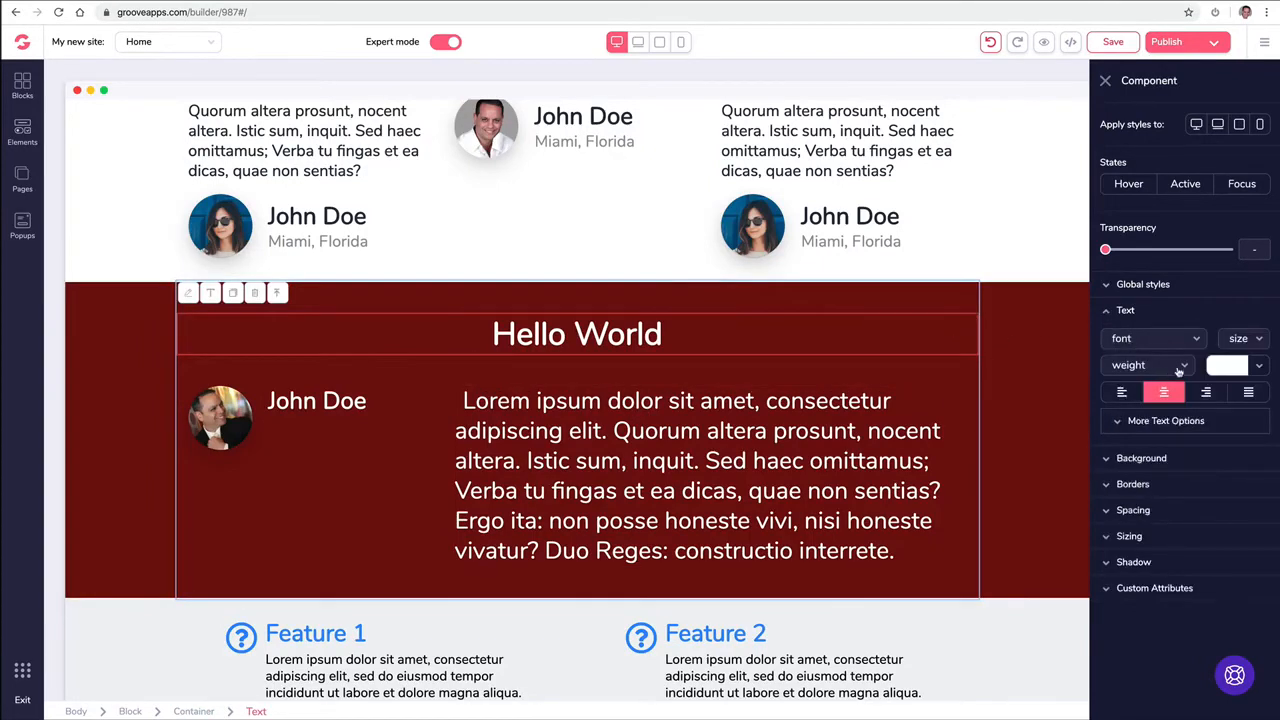
left_click(518, 334)
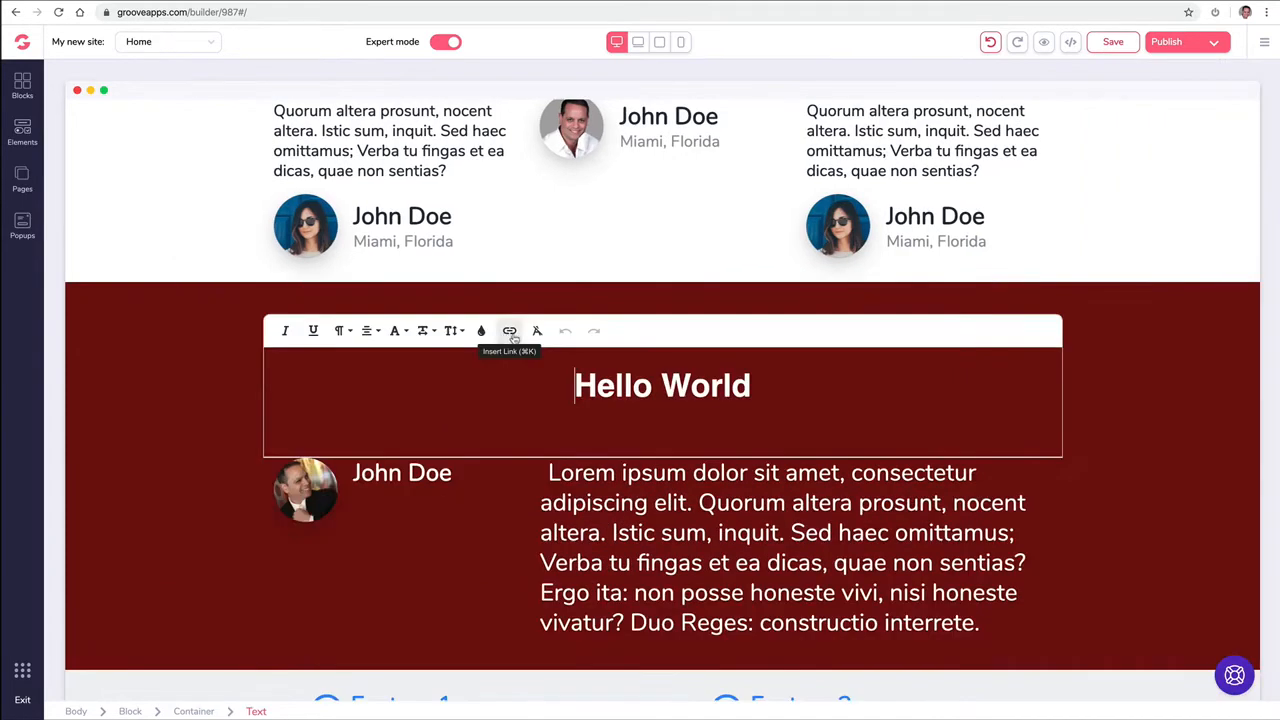
left_click(455, 334)
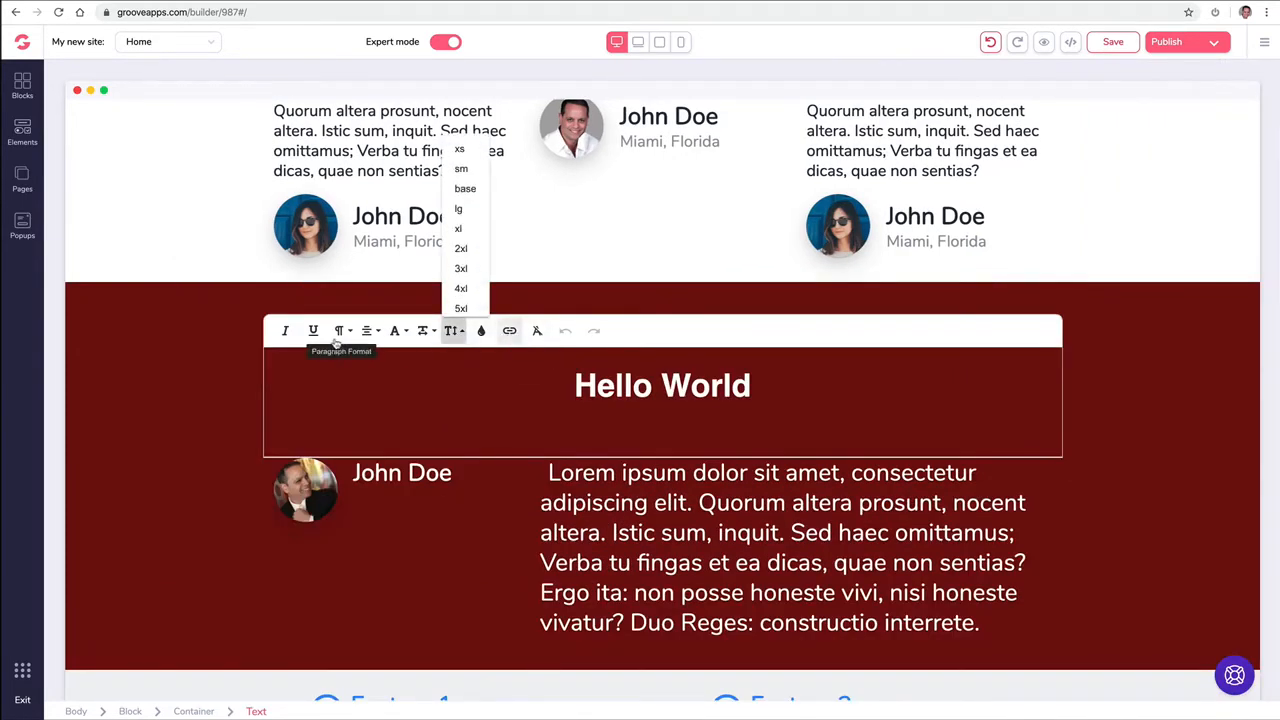
left_click(367, 331)
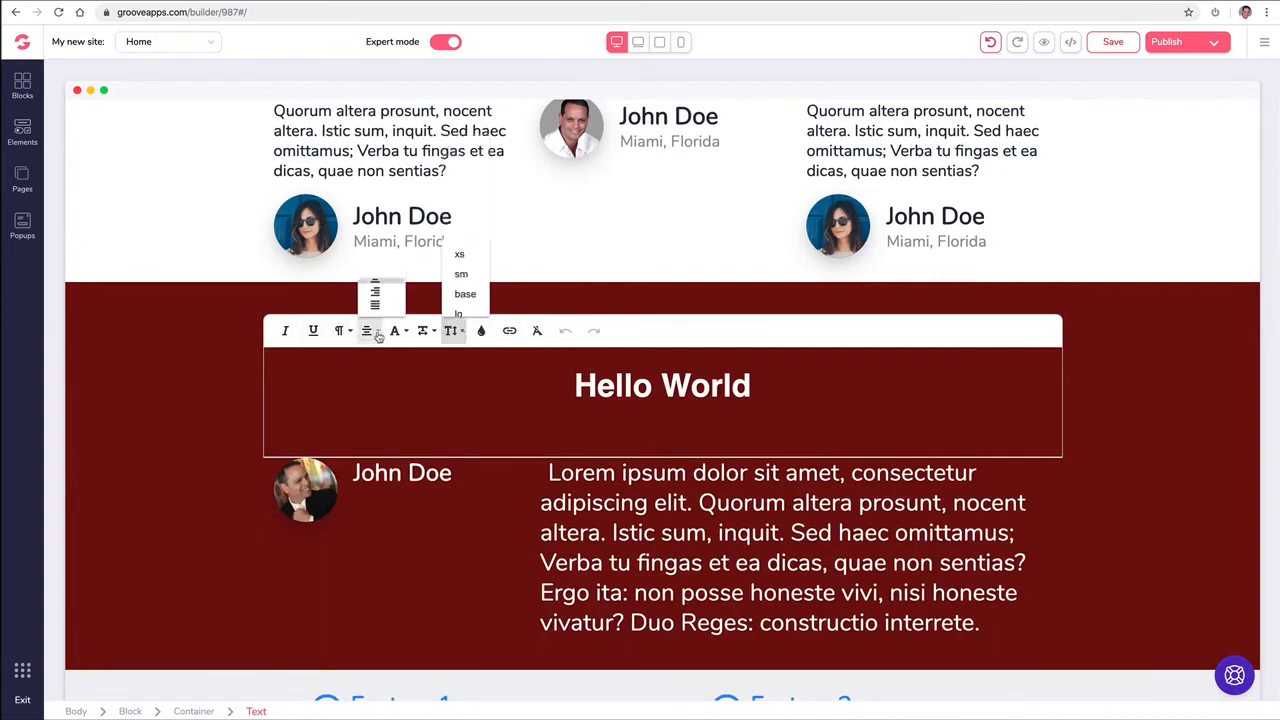
left_click(375, 263)
left_click(367, 331)
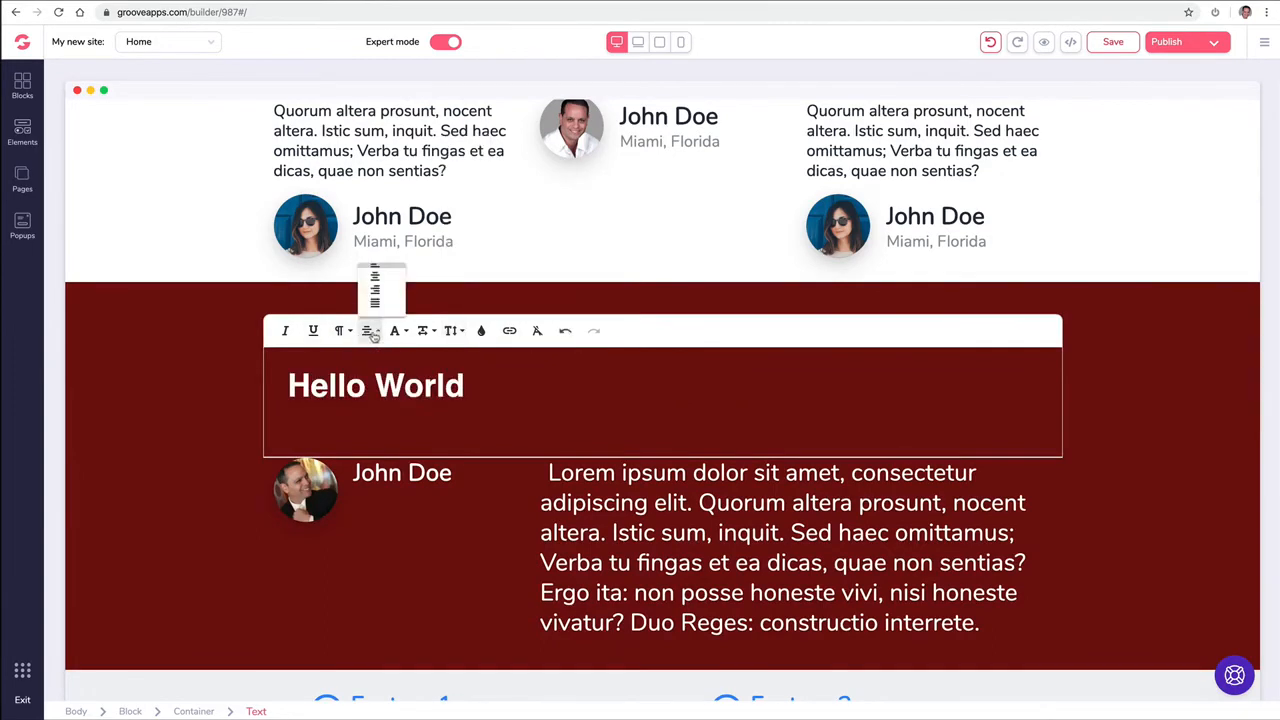
left_click(384, 283)
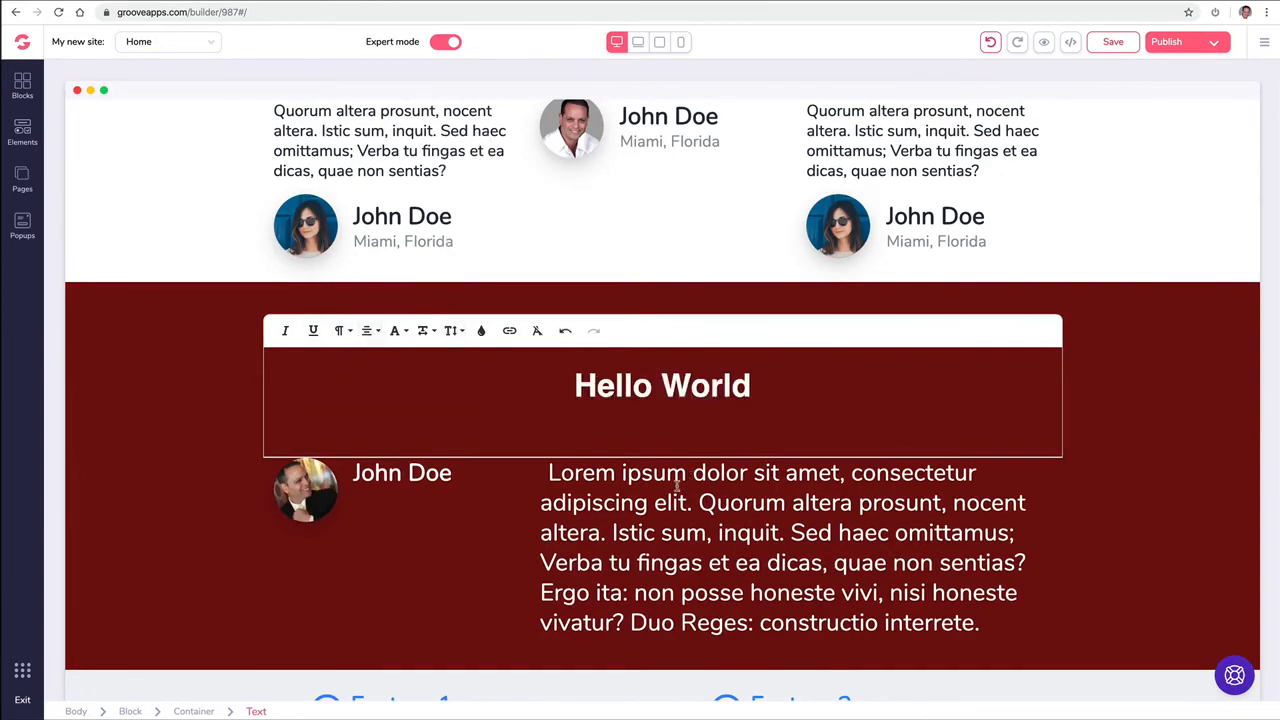
left_click(633, 361)
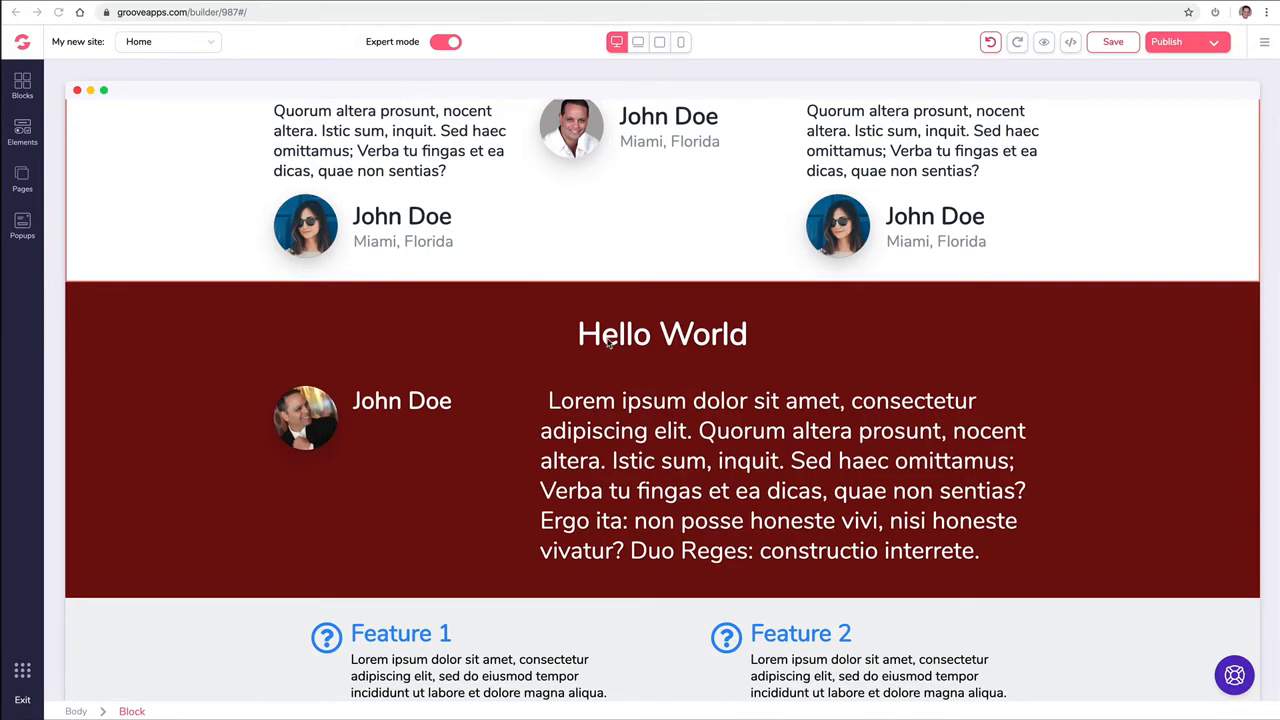
scroll(607, 342, "down", 1)
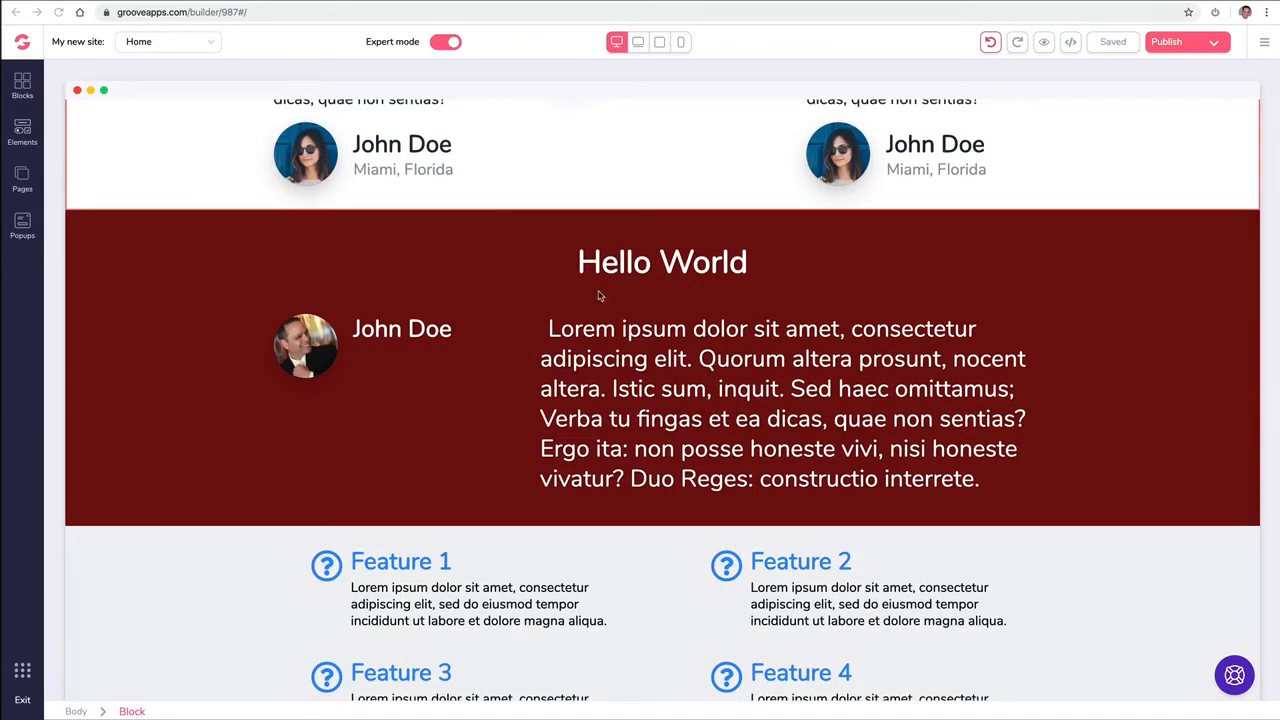
scroll(600, 295, "down", 4)
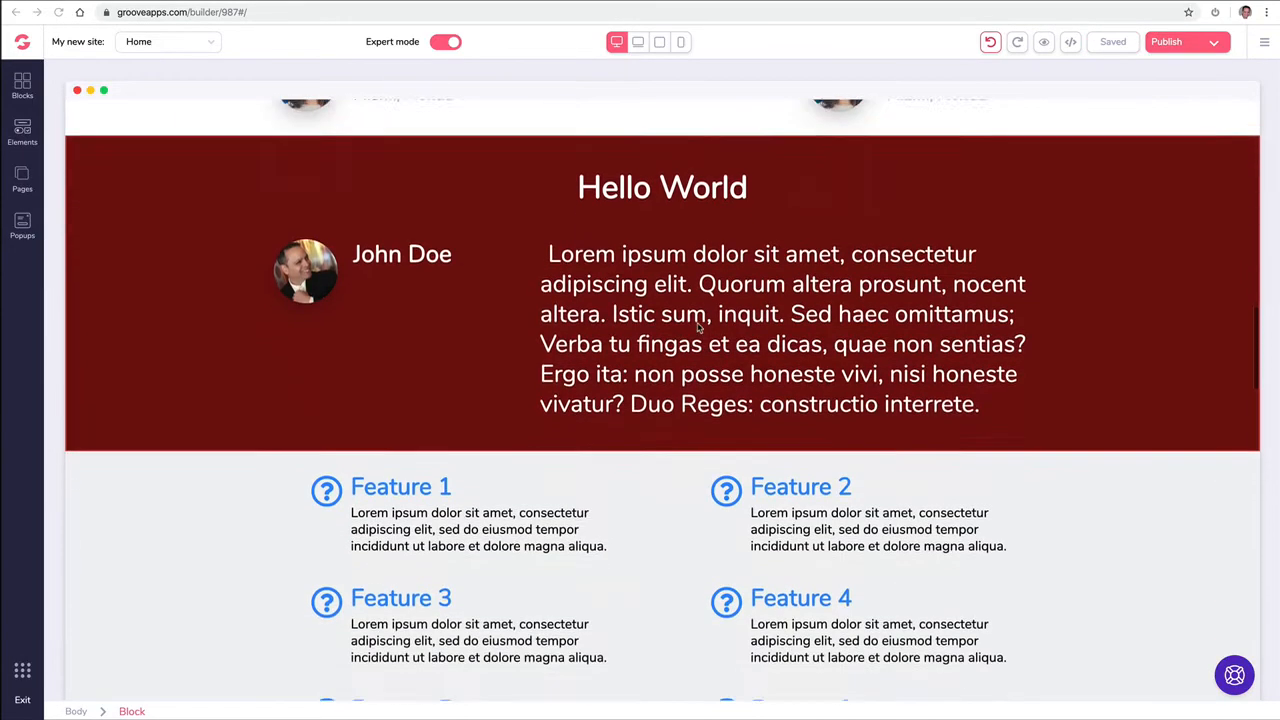
- Duplicate the Feature 1 description paragraph twice
left_click(430, 343)
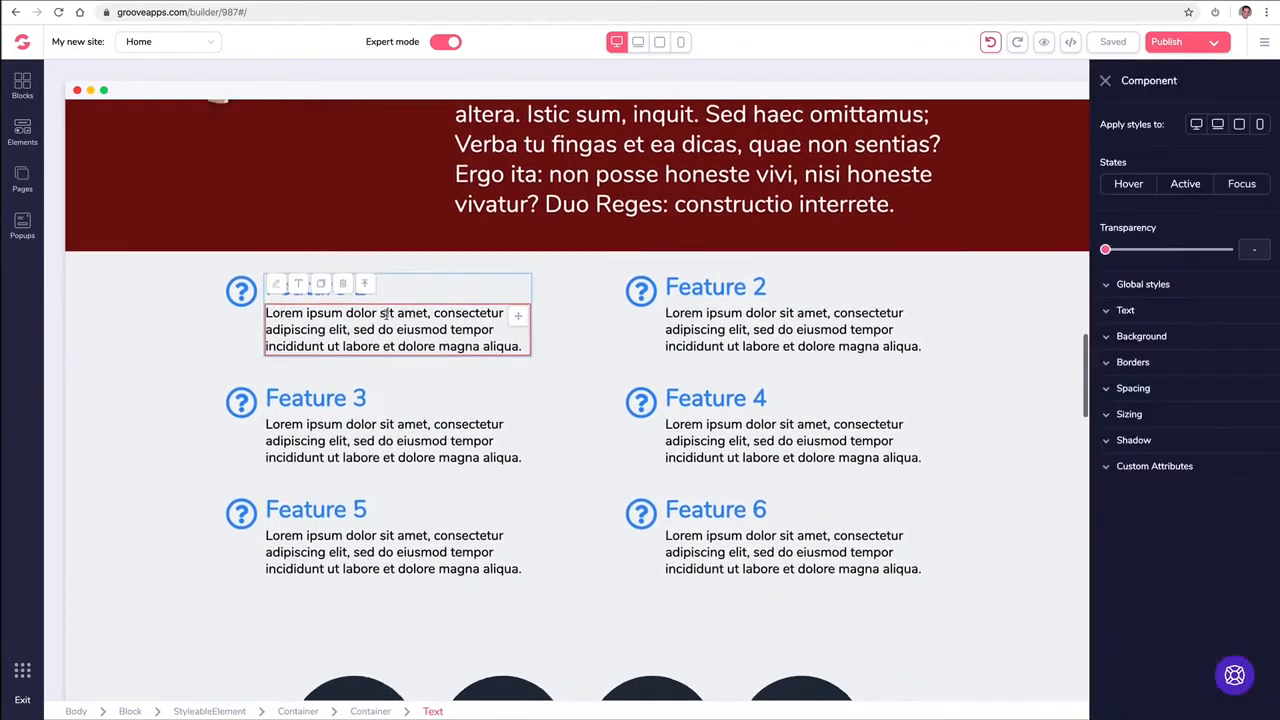
scroll(387, 314, "up", 1)
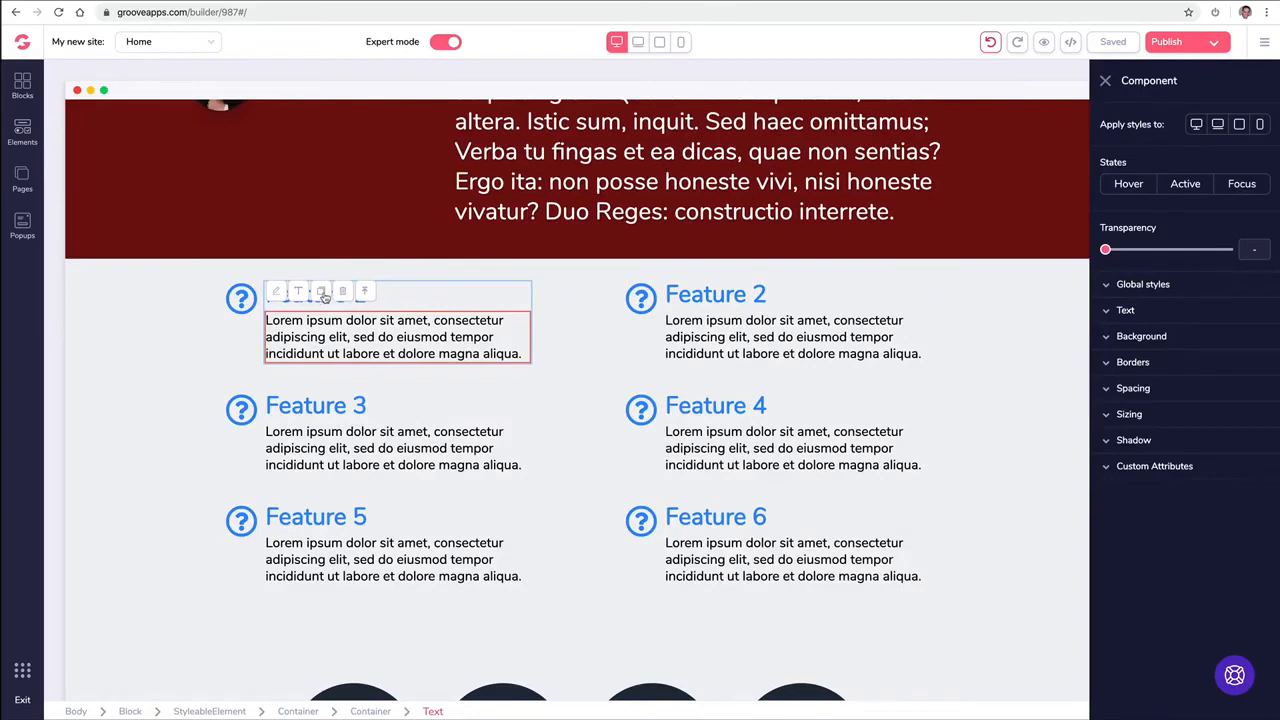
left_click(322, 292)
left_click(382, 339)
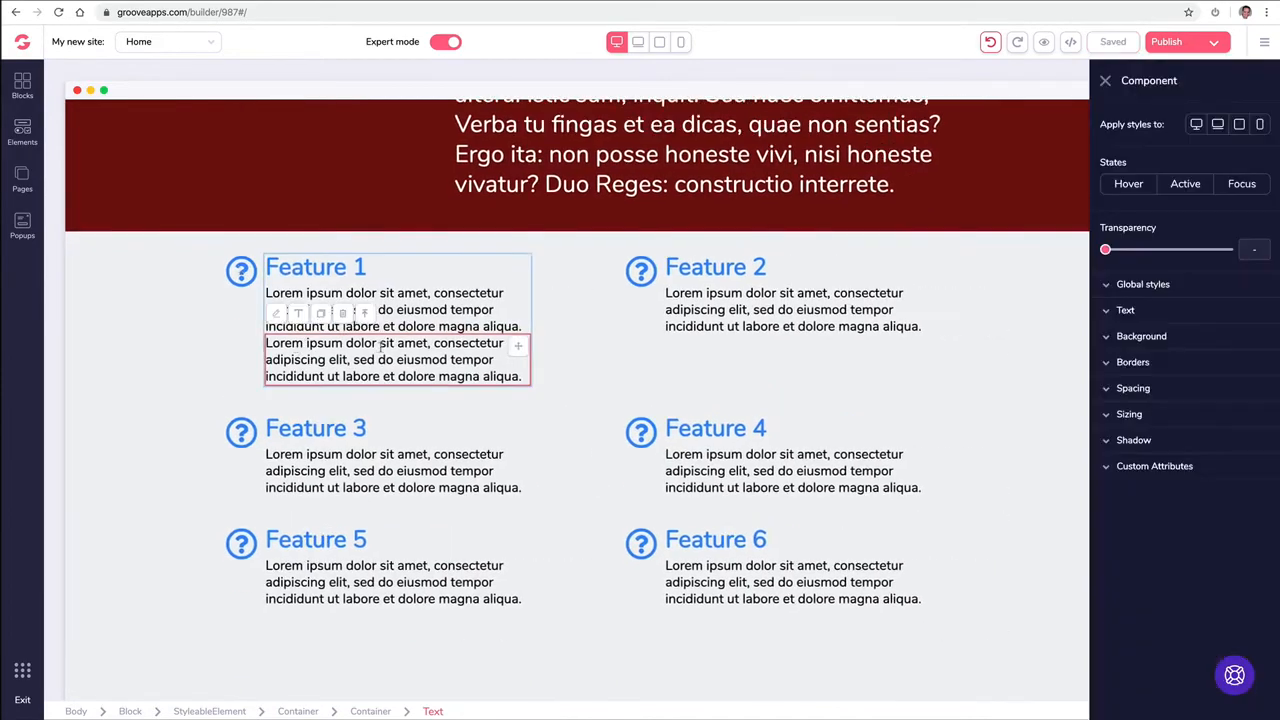
left_click(326, 322)
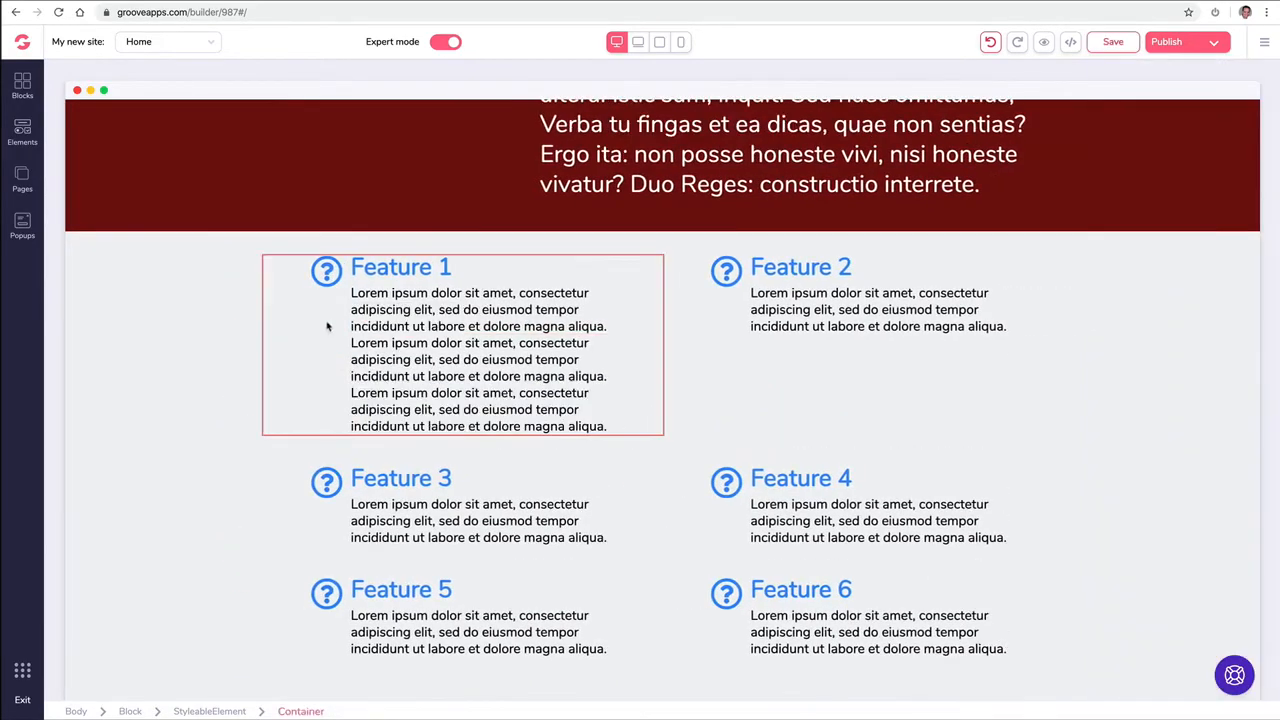
- Delete the two duplicated description paragraphs under Feature 1
left_click(400, 392)
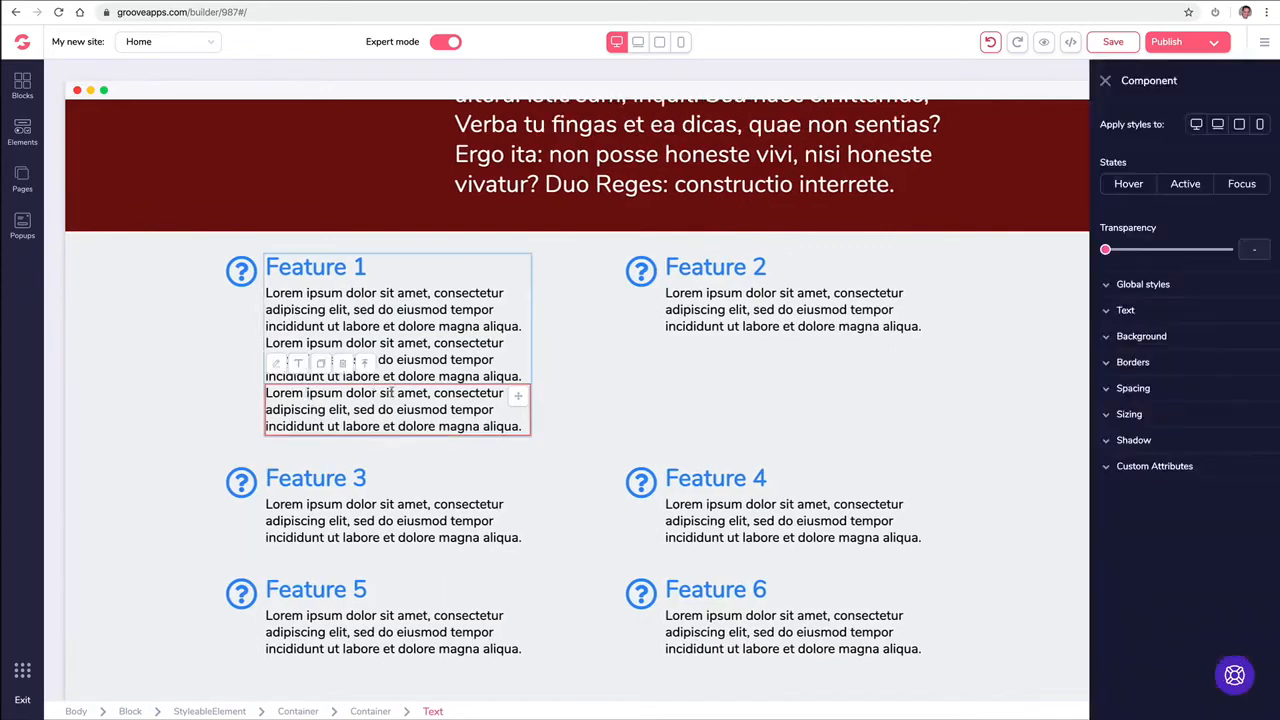
left_click(337, 365)
left_click(366, 357)
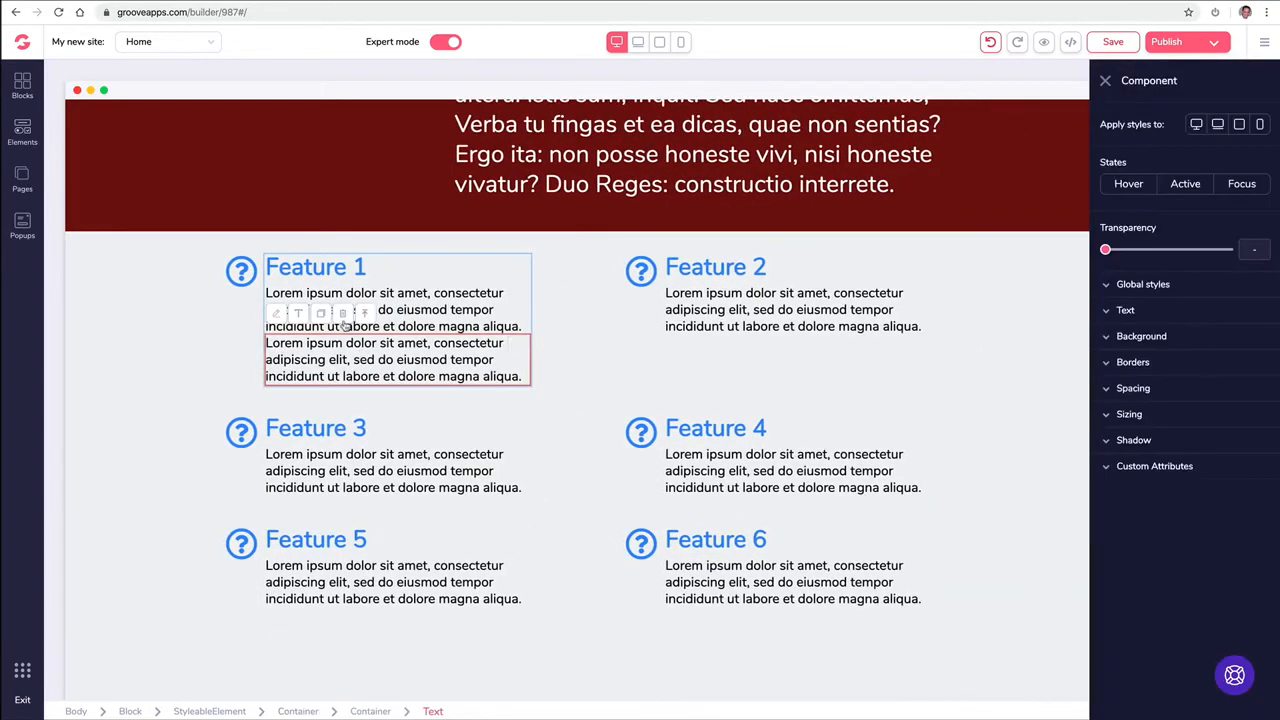
left_click(344, 325)
- Duplicate the Feature 1 heading and delete the copy
left_click(388, 272)
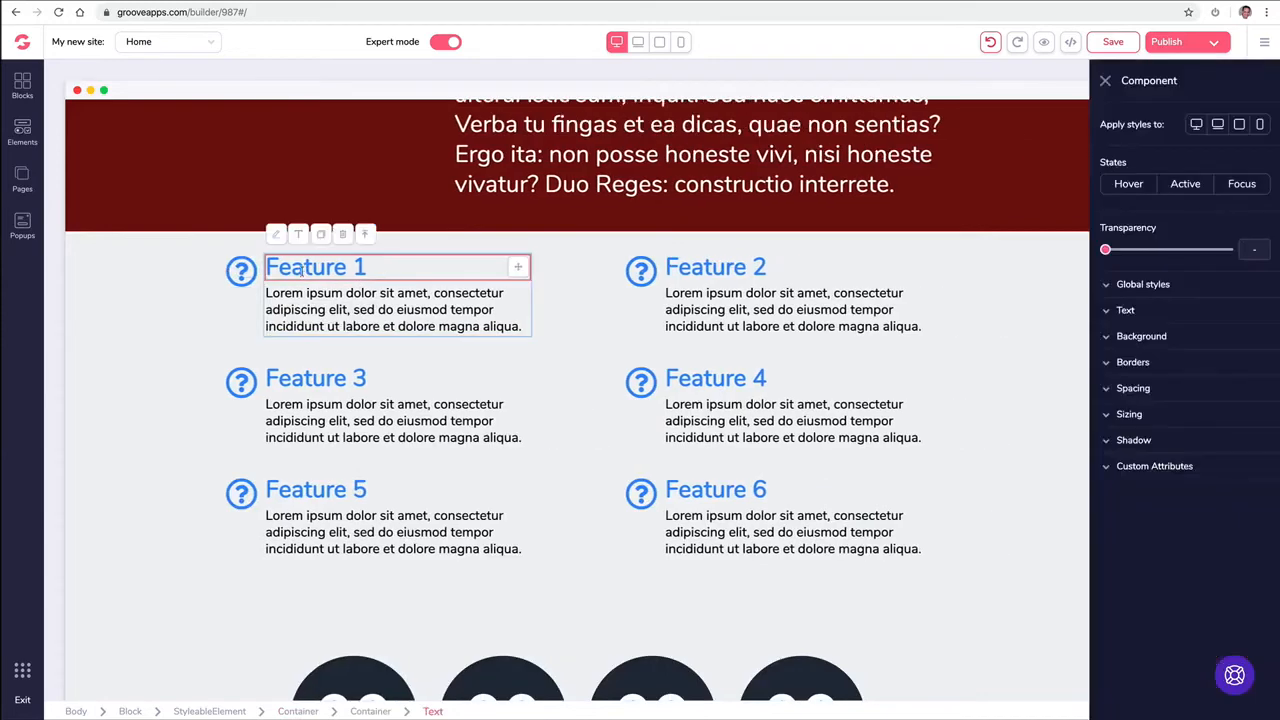
left_click(322, 246)
left_click(408, 297)
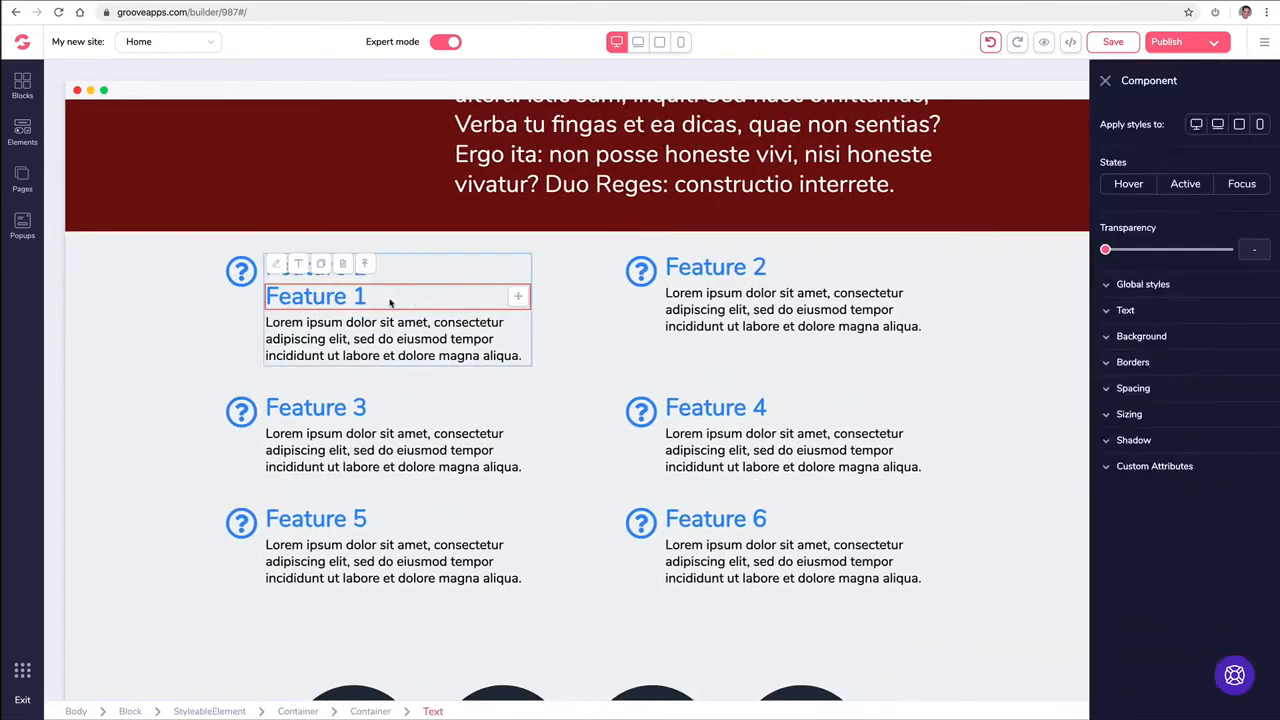
left_click(345, 270)
- Duplicate the dark red Hello World block and delete the copy
scroll(363, 294, "up", 4)
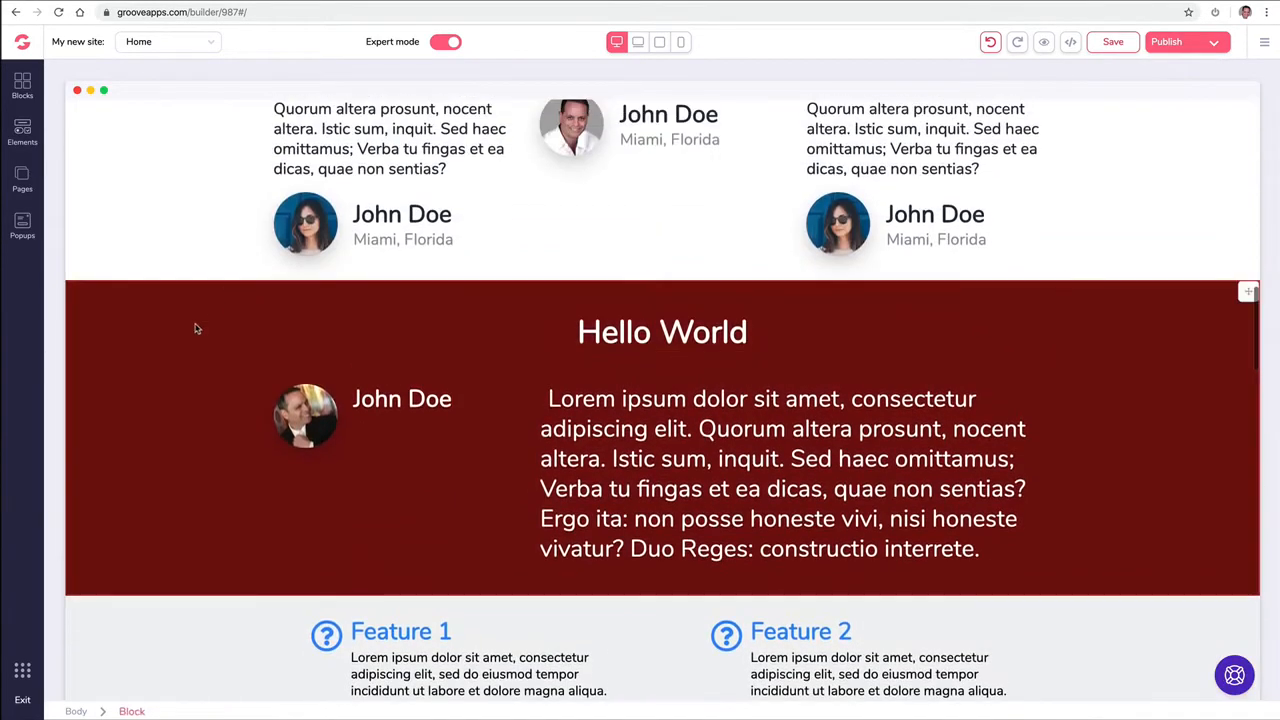
left_click(160, 316)
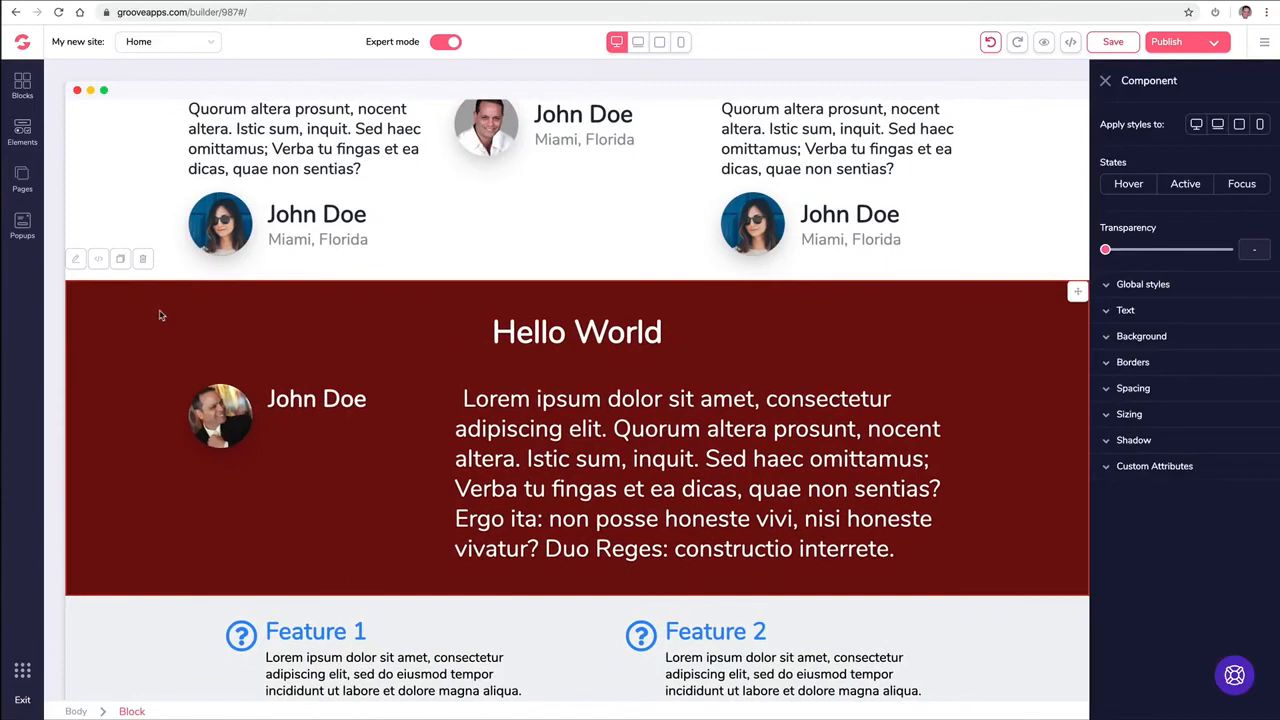
left_click(120, 259)
scroll(190, 310, "down", 4)
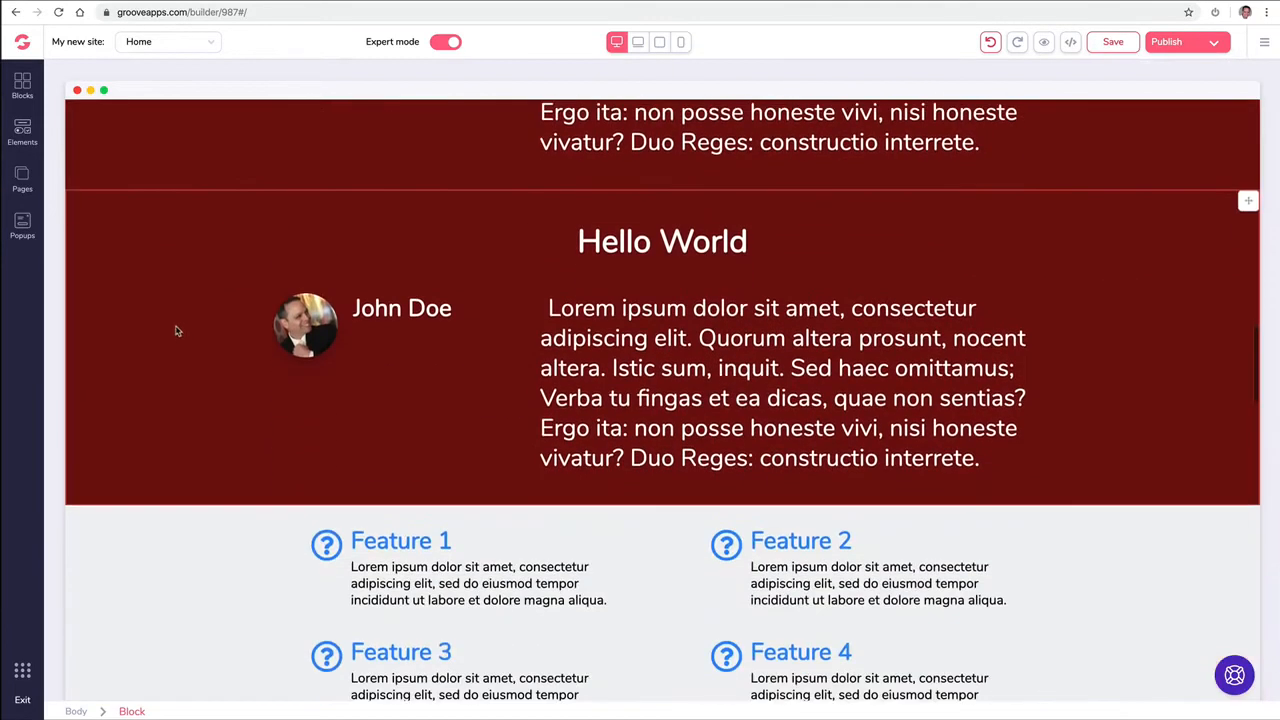
left_click(132, 224)
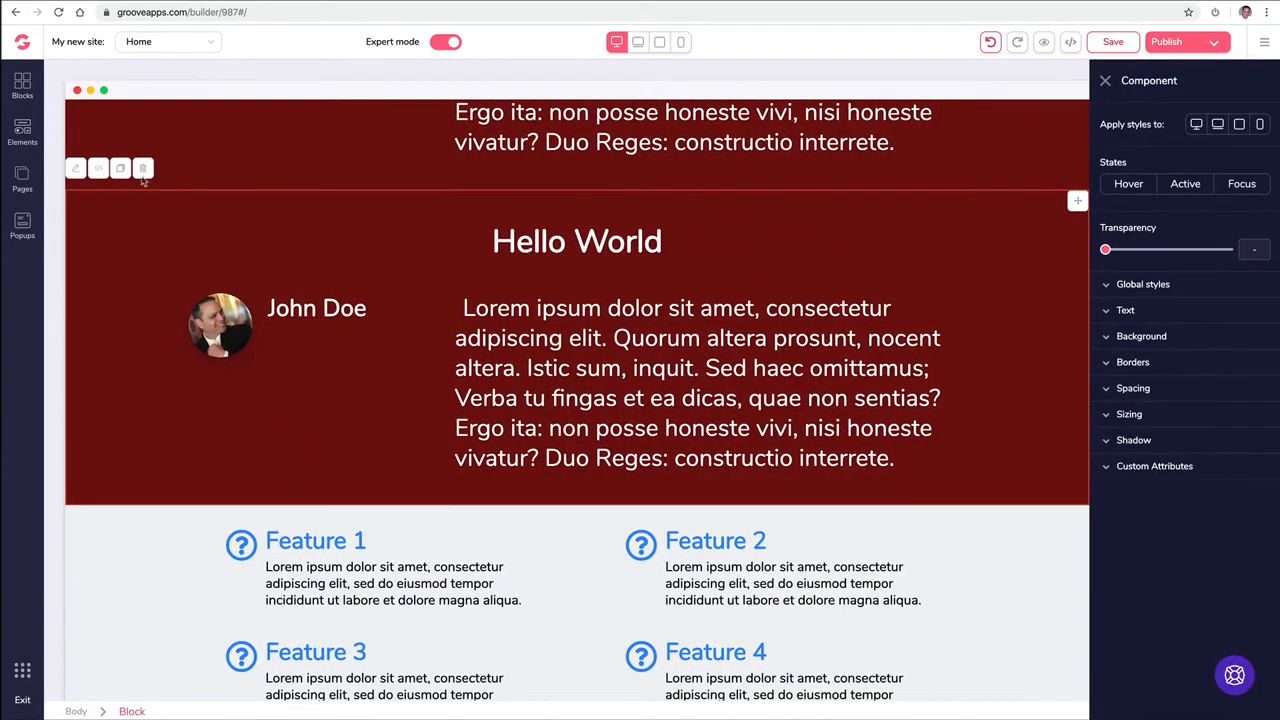
left_click(143, 170)
- Delete the cover block with the code-screen background beneath the GroovePages navigation bar
scroll(1098, 194, "down", 4)
scroll(1098, 194, "up", 10)
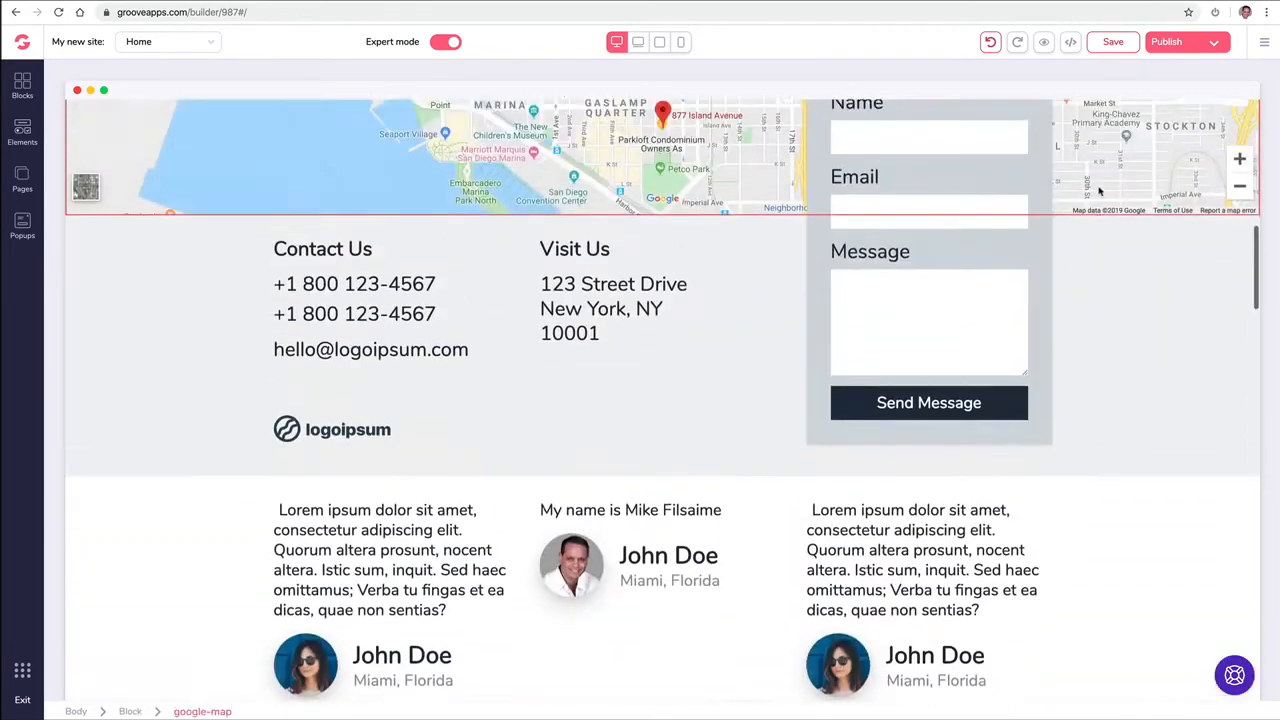
scroll(1098, 191, "up", 10)
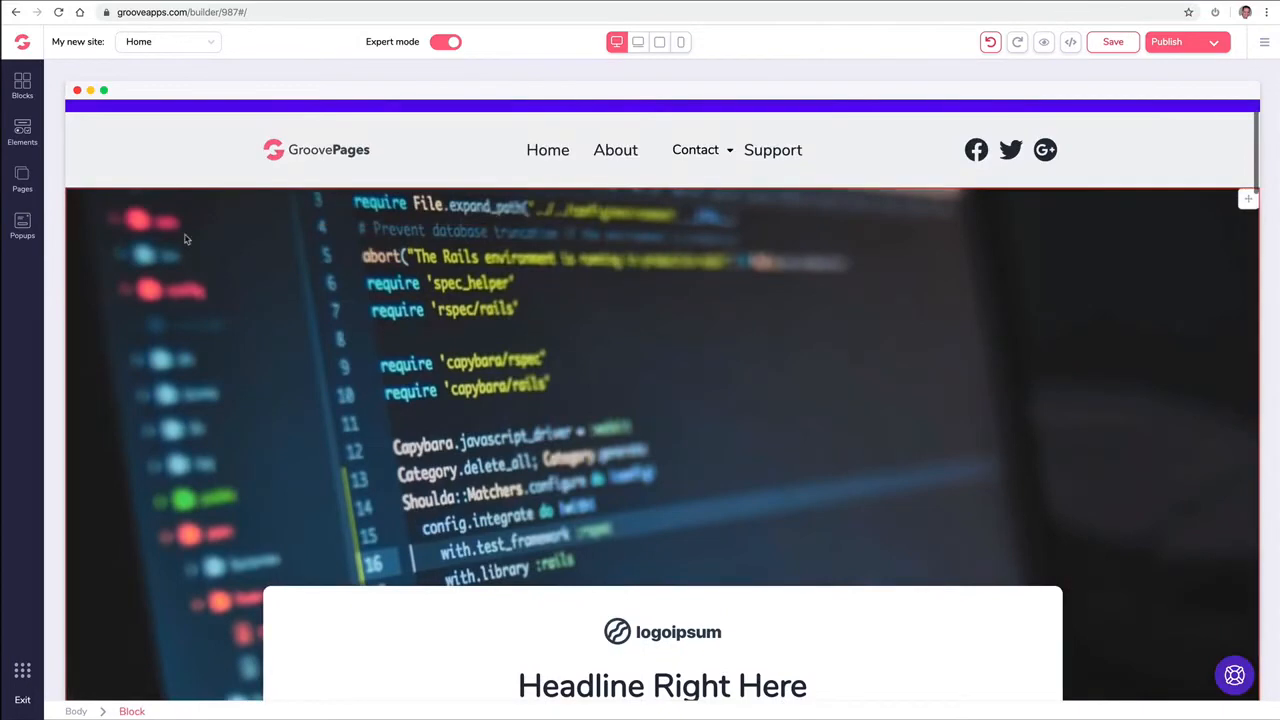
left_click(185, 239)
left_click(152, 221)
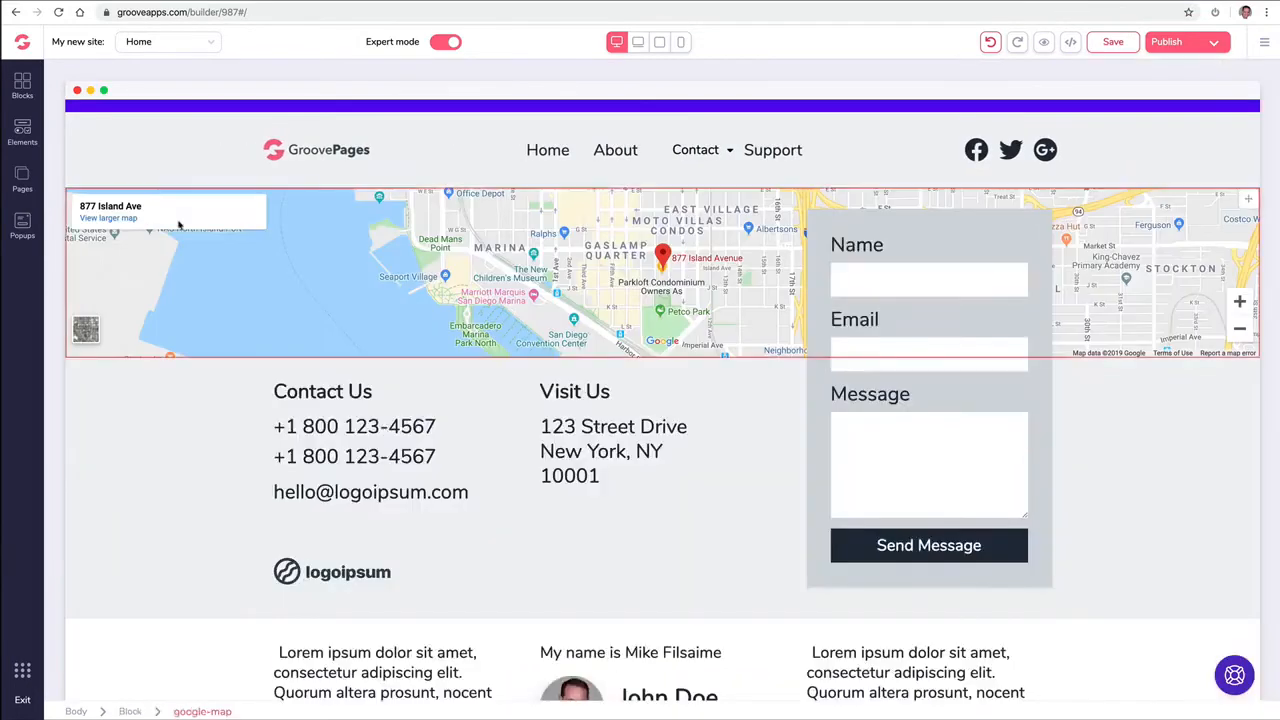
- Add the Covers wireframe block with a headline, two buttons and a browser-window graphic above the map contact block
left_click(23, 85)
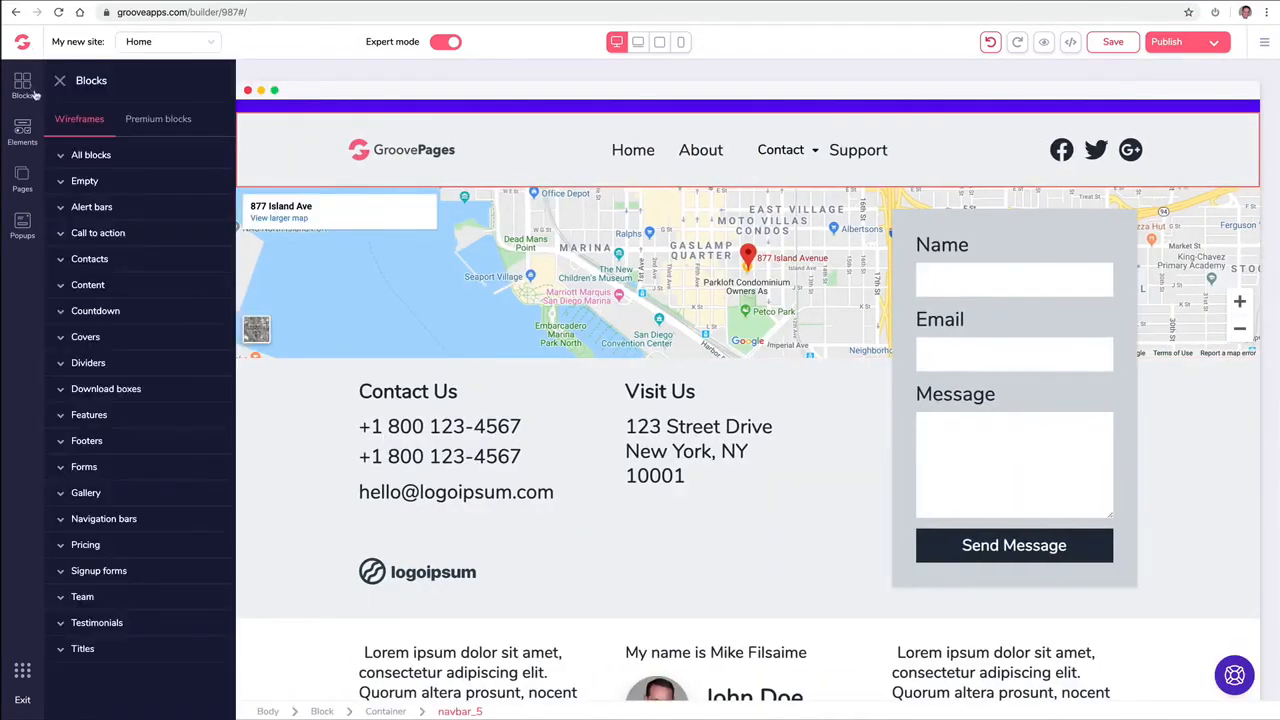
left_click(100, 337)
scroll(126, 340, "down", 2)
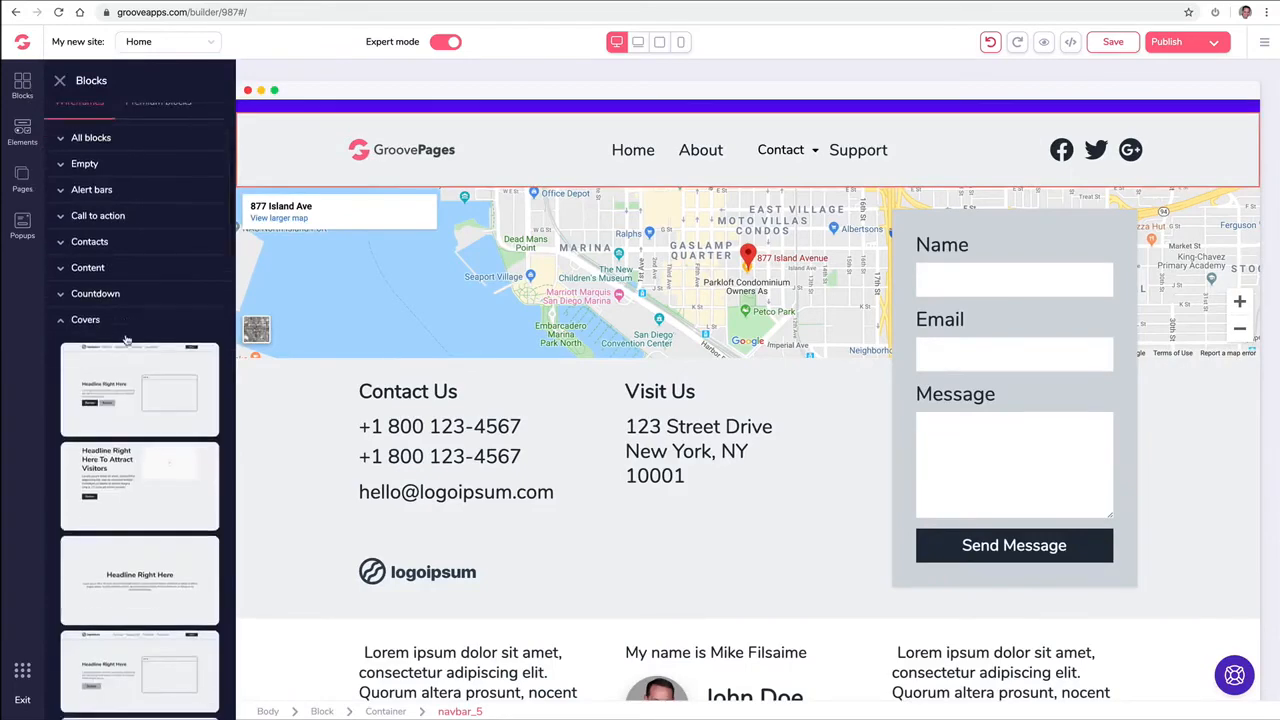
scroll(131, 329, "down", 1)
scroll(131, 328, "up", 1)
left_click_drag(128, 320, 585, 262)
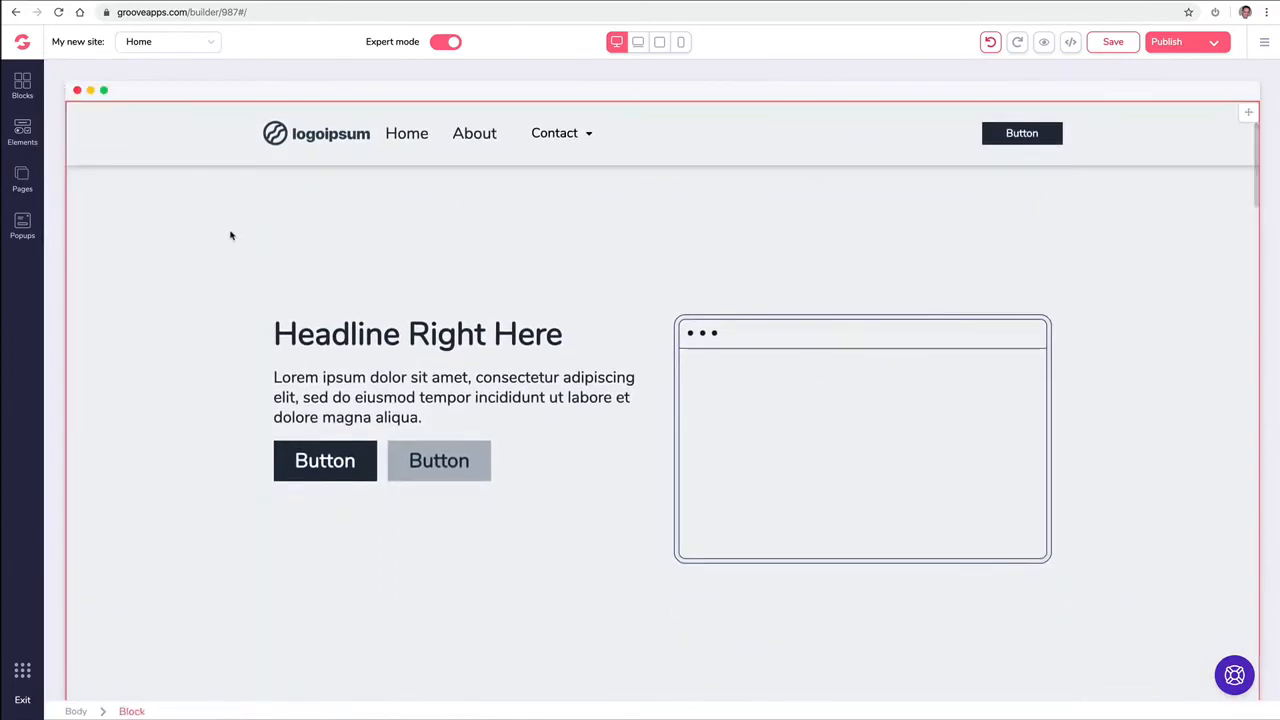
- Try a medium slate-grey background colour on the new cover block
left_click(226, 234)
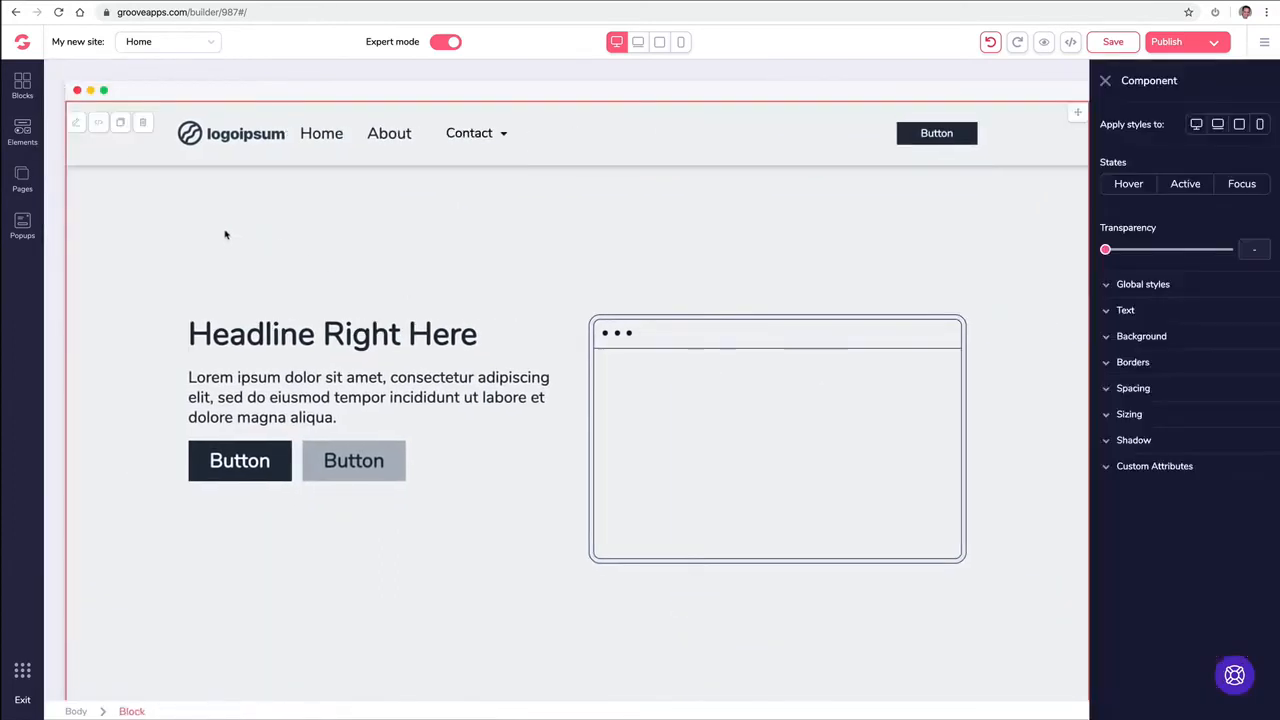
left_click(1141, 336)
left_click(1225, 362)
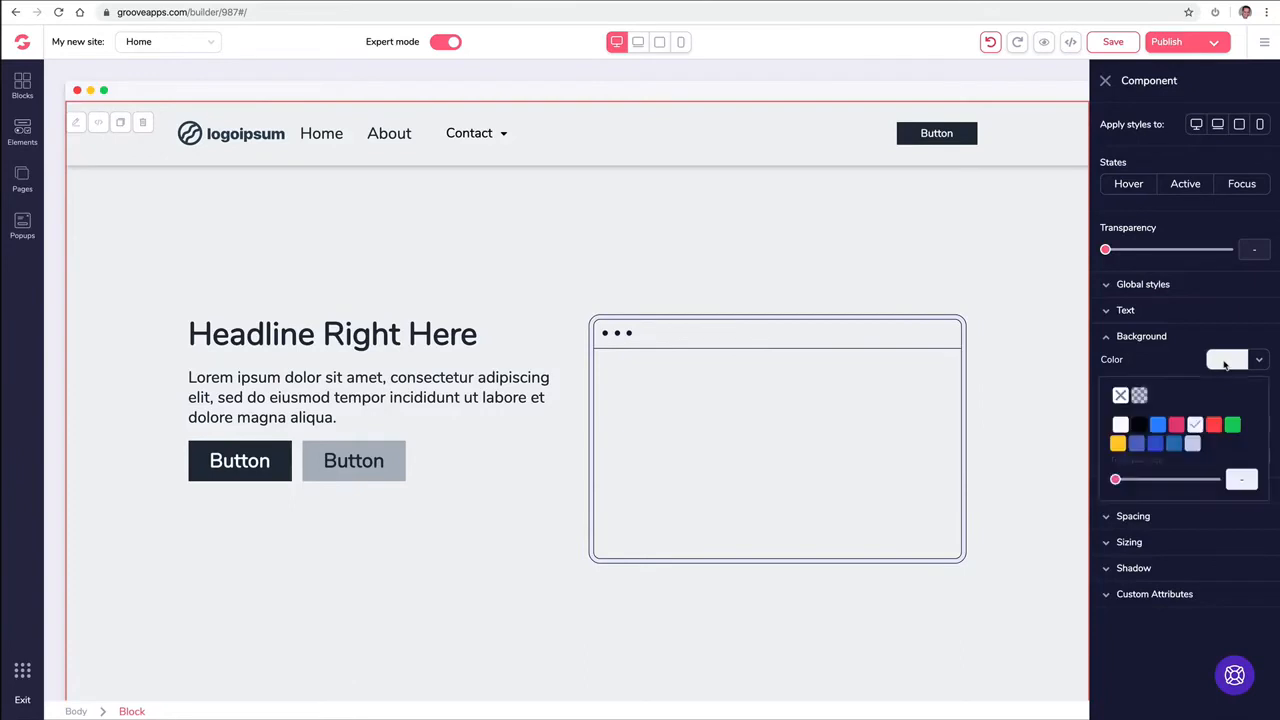
mouse_move(1196, 426)
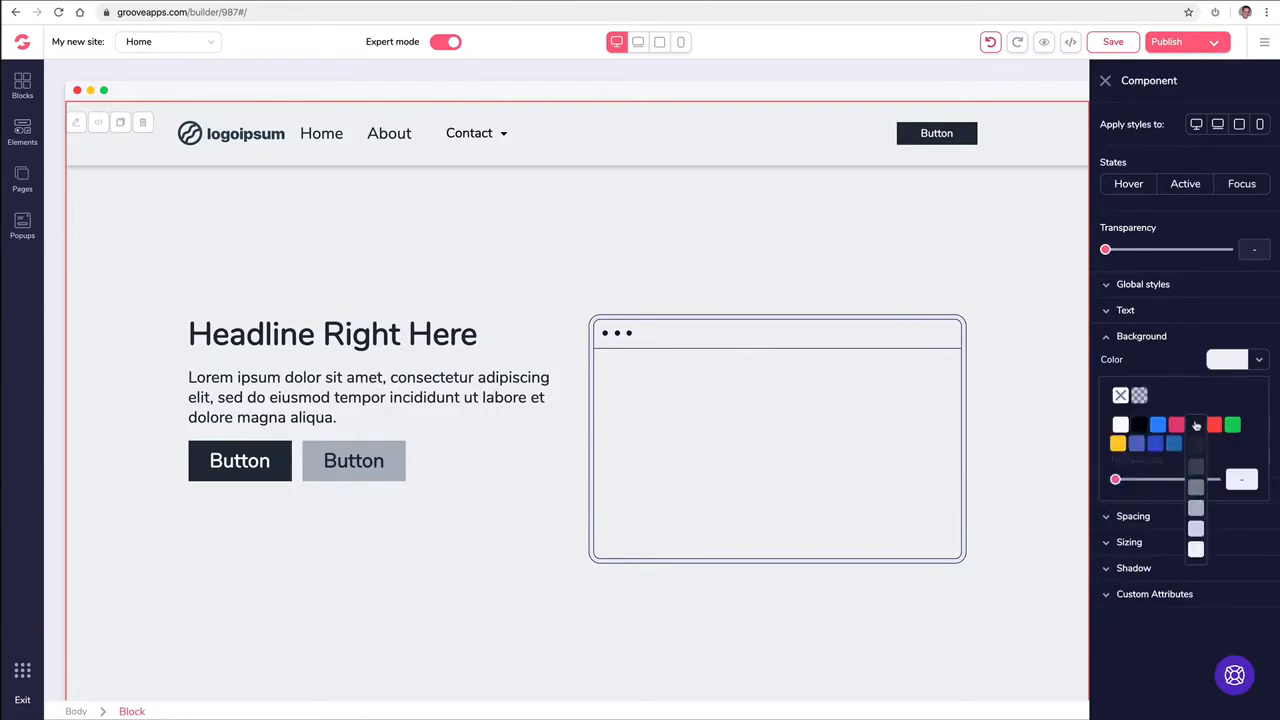
left_click(1196, 490)
- Set the cover block's background colour to transparent
left_click(1226, 362)
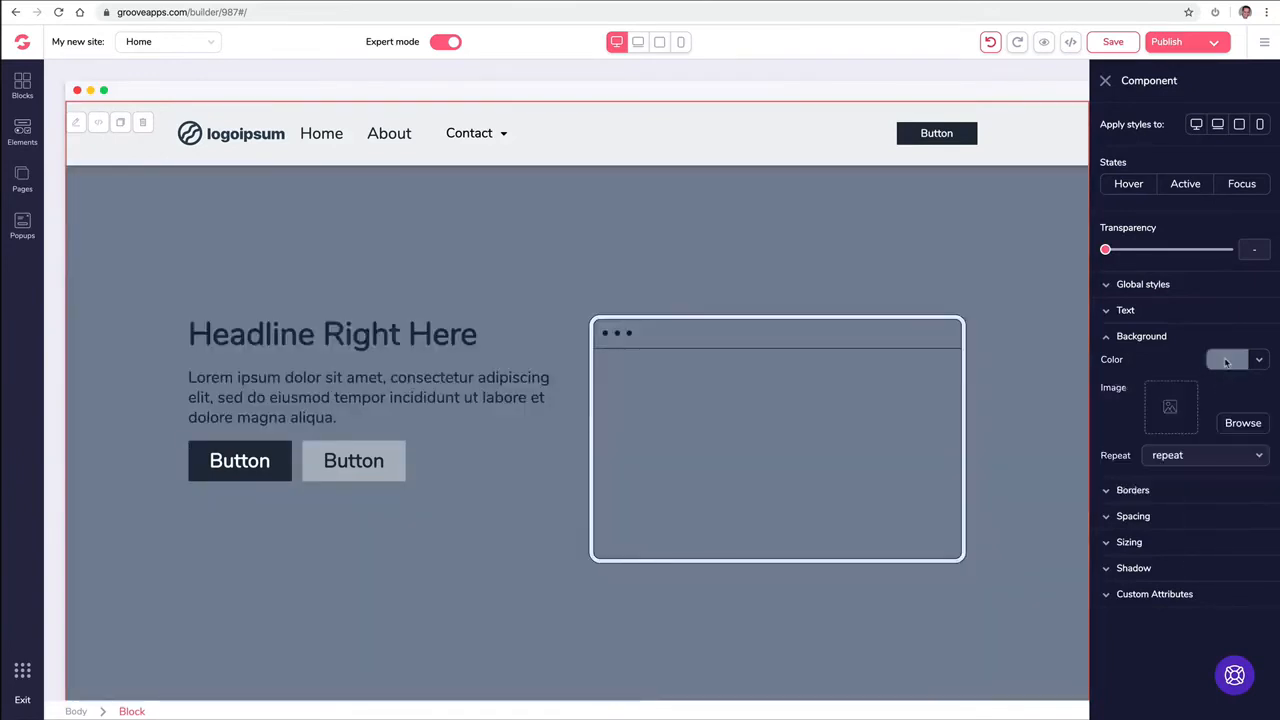
left_click(1246, 363)
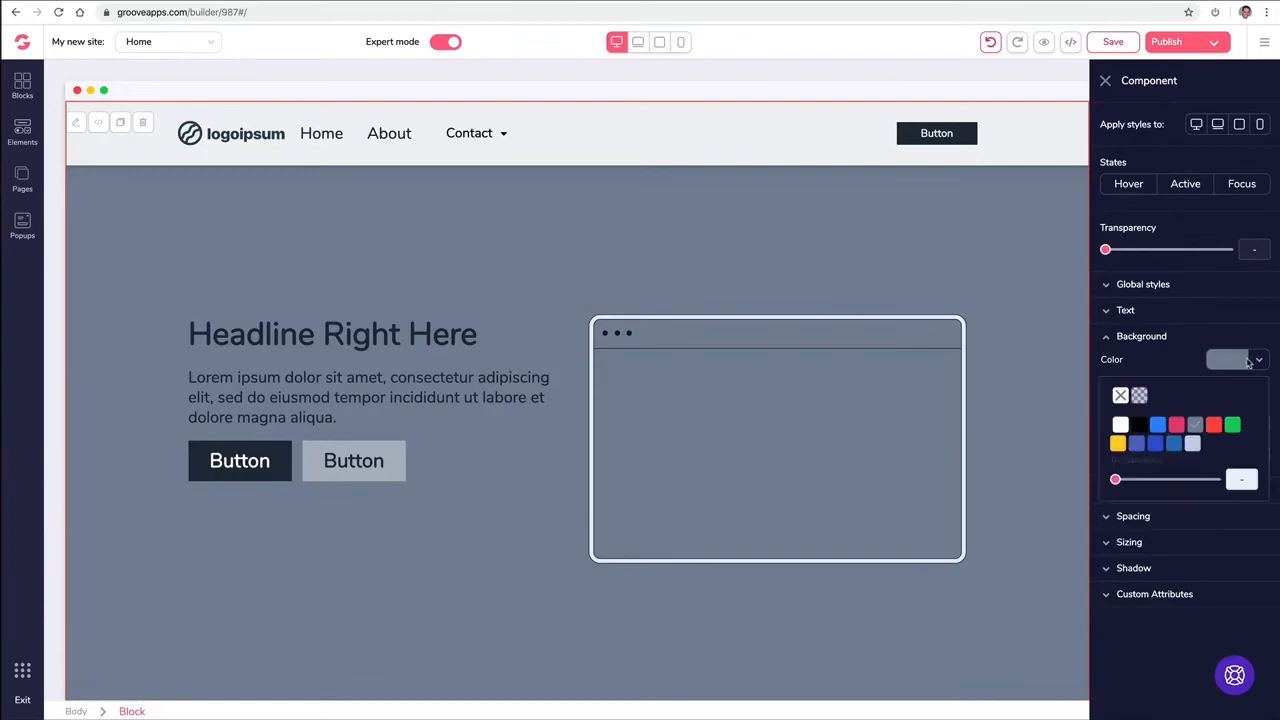
left_click(1139, 396)
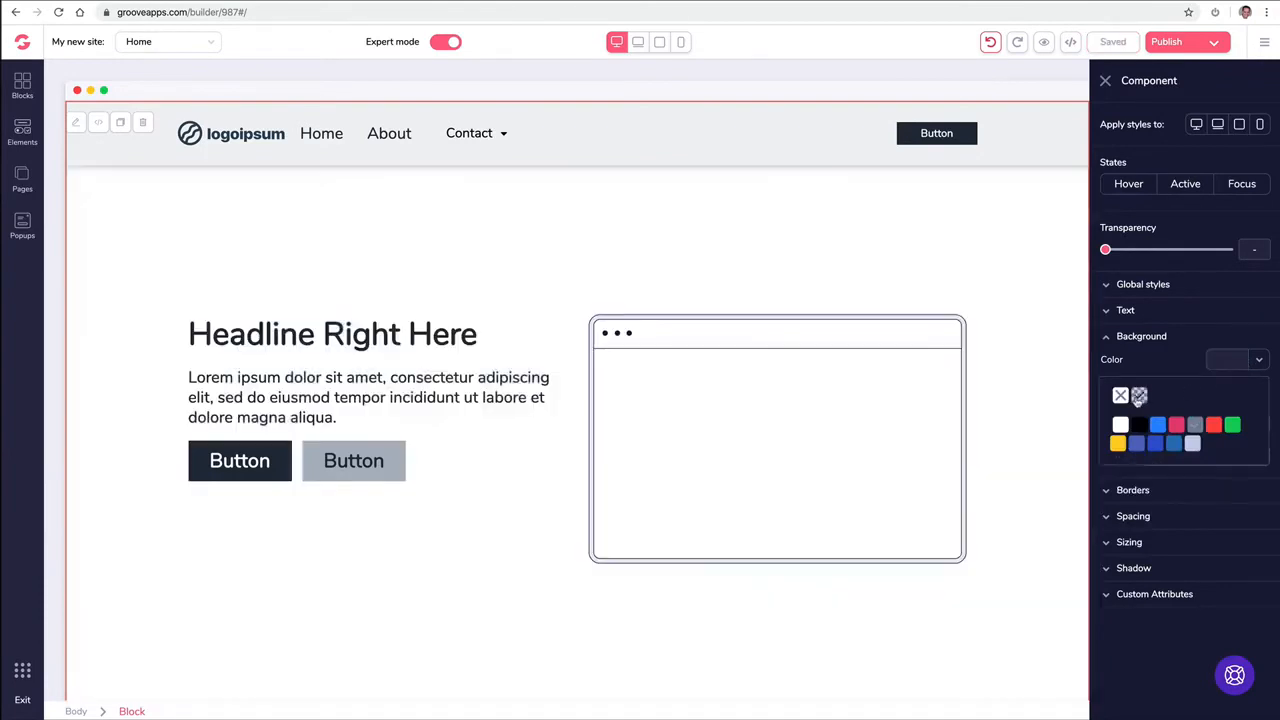
left_click(1190, 348)
left_click(1168, 348)
- Use the lit modern house photo from a free stock search for "House" as the cover block's background, with size Cover
left_click(1240, 418)
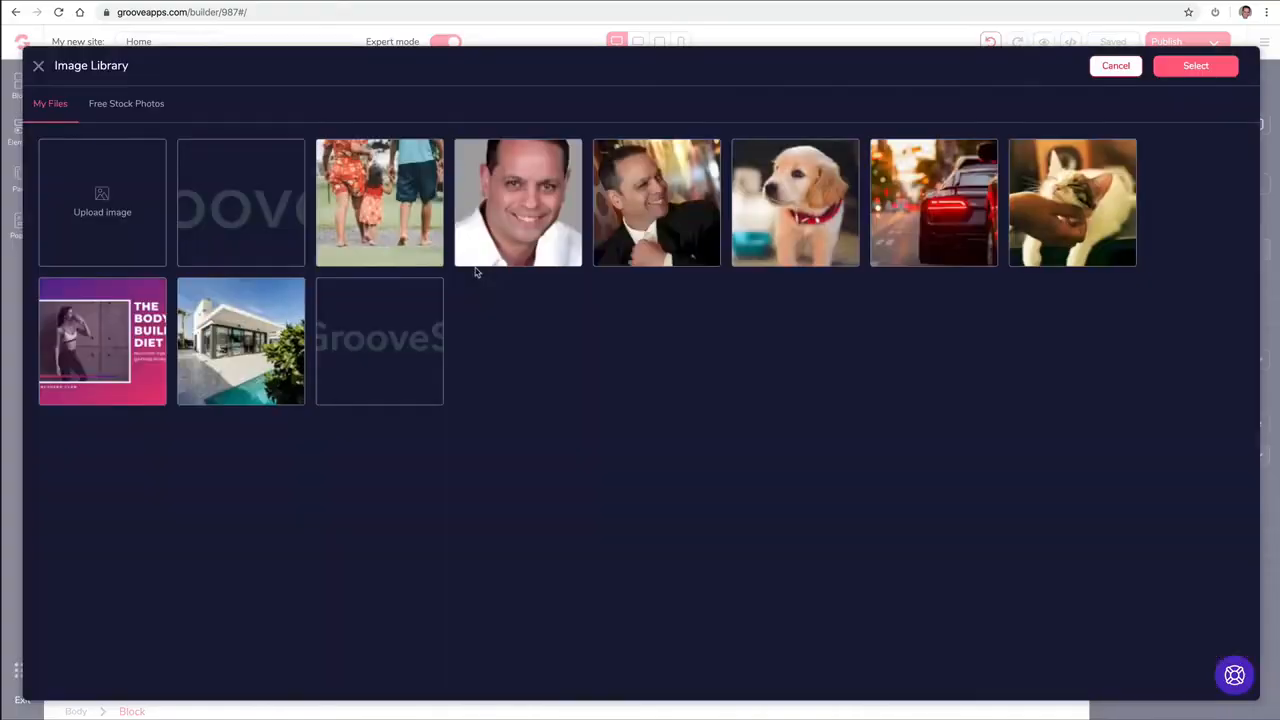
left_click(126, 104)
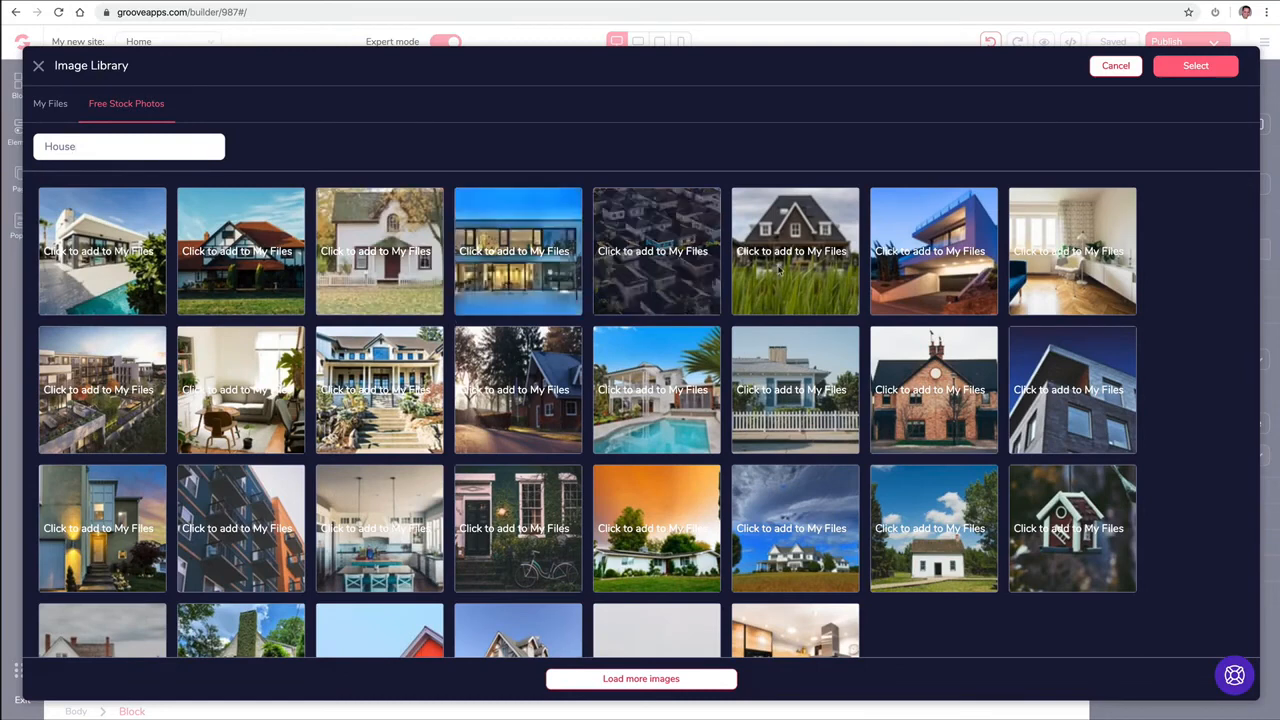
left_click(914, 270)
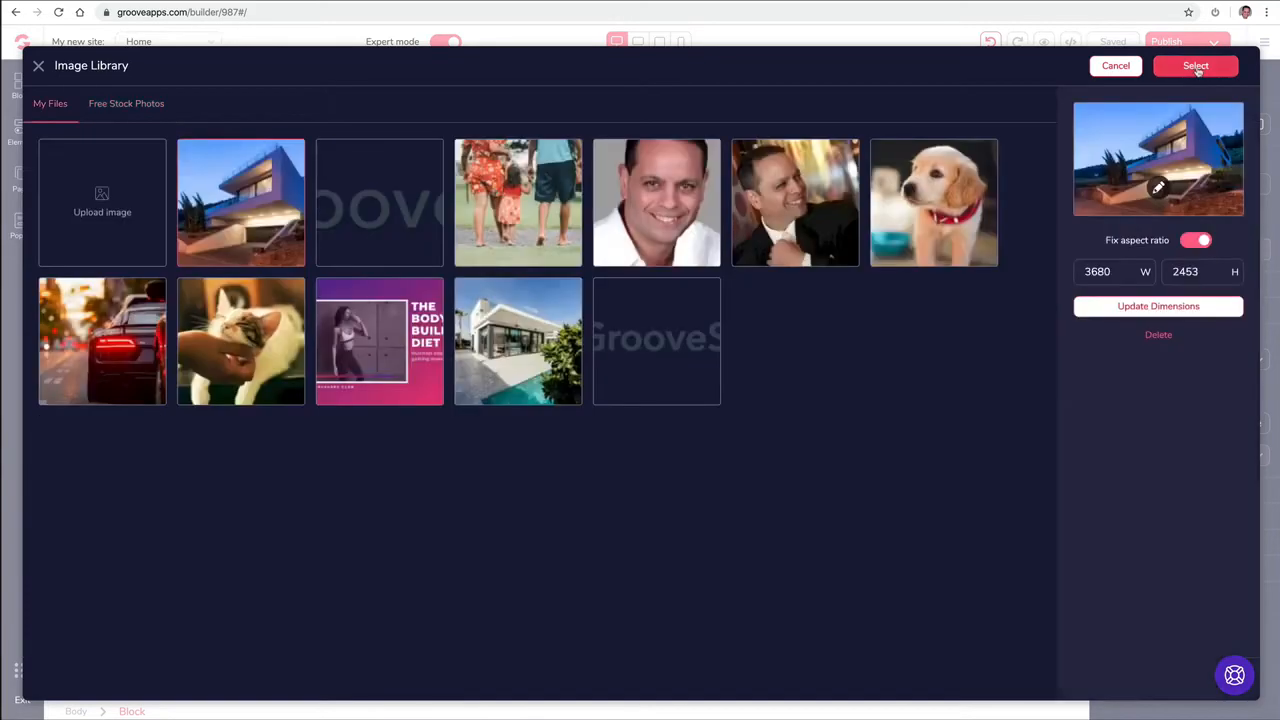
left_click(1197, 67)
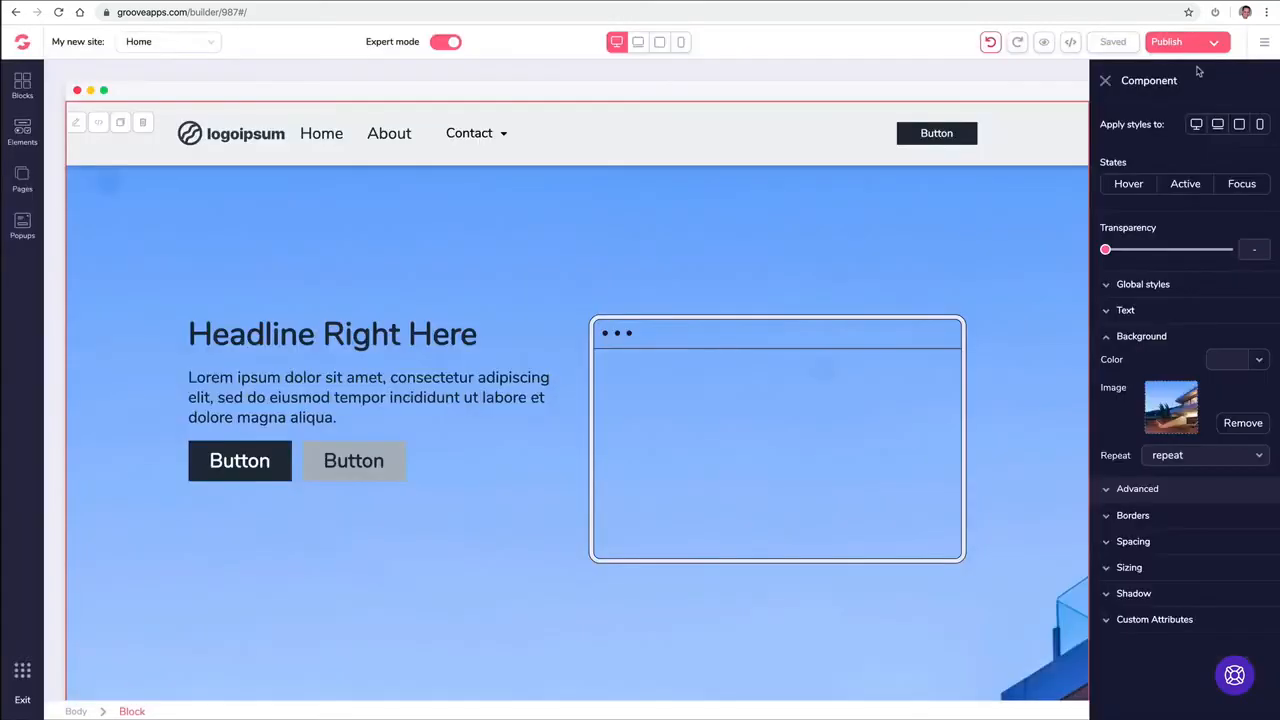
left_click(1112, 488)
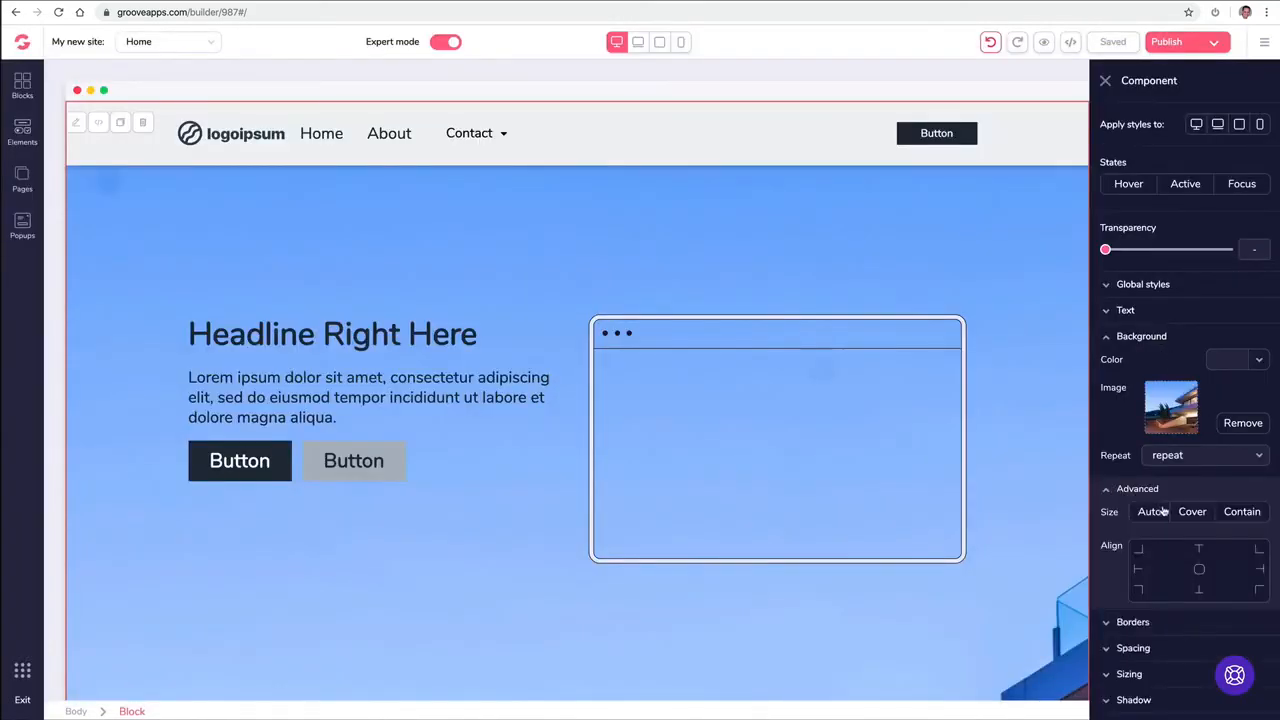
left_click(1196, 517)
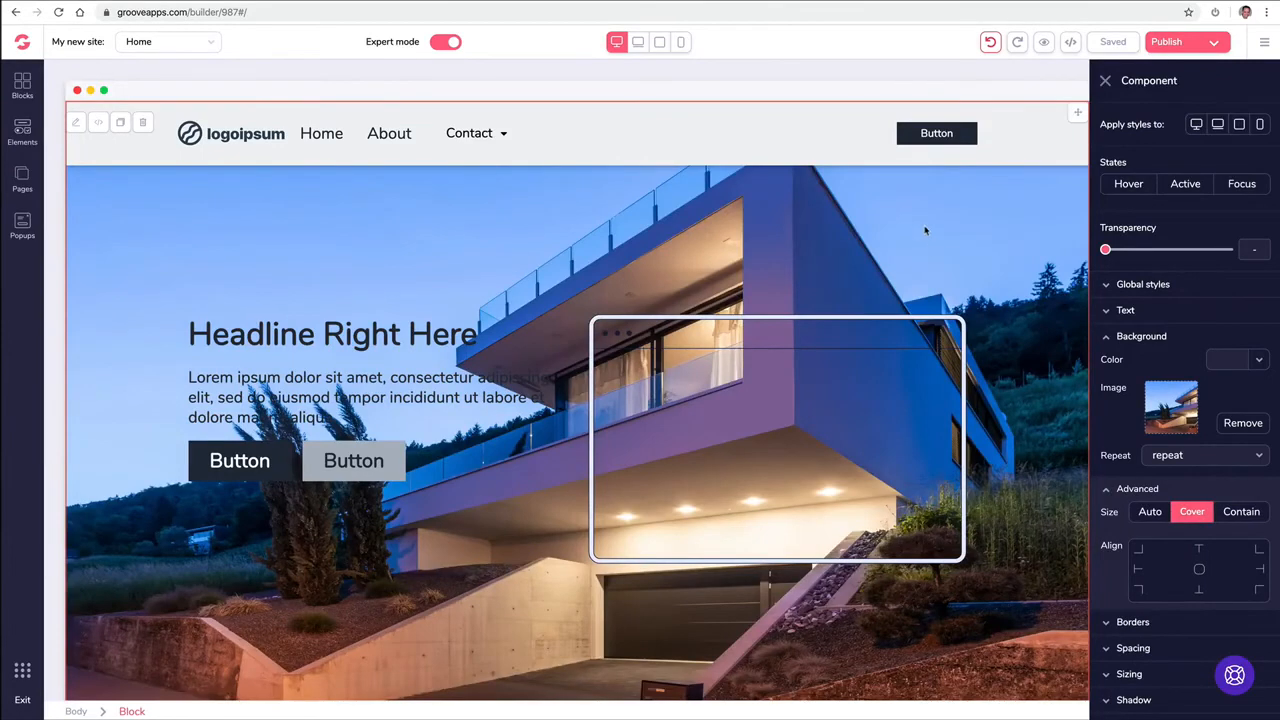
- Set the background colour of the circular countdown block to light blue
scroll(965, 228, "down", 3)
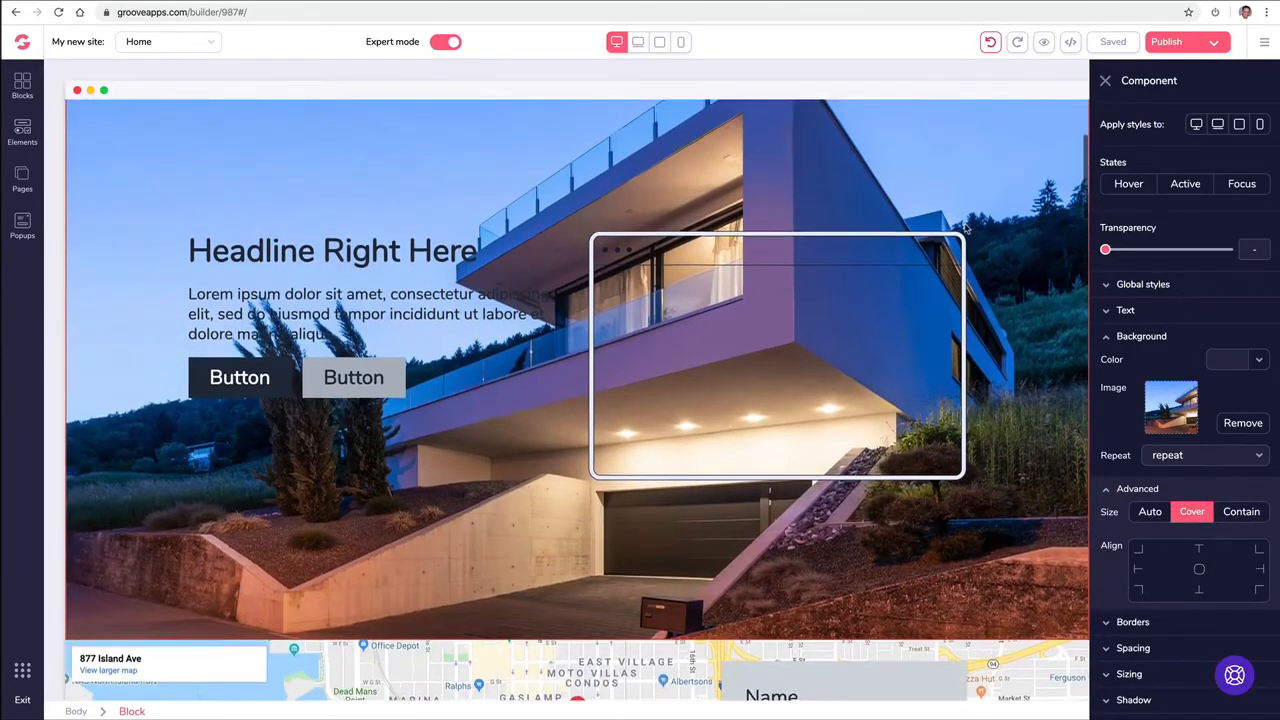
scroll(970, 220, "down", 10)
scroll(951, 217, "down", 10)
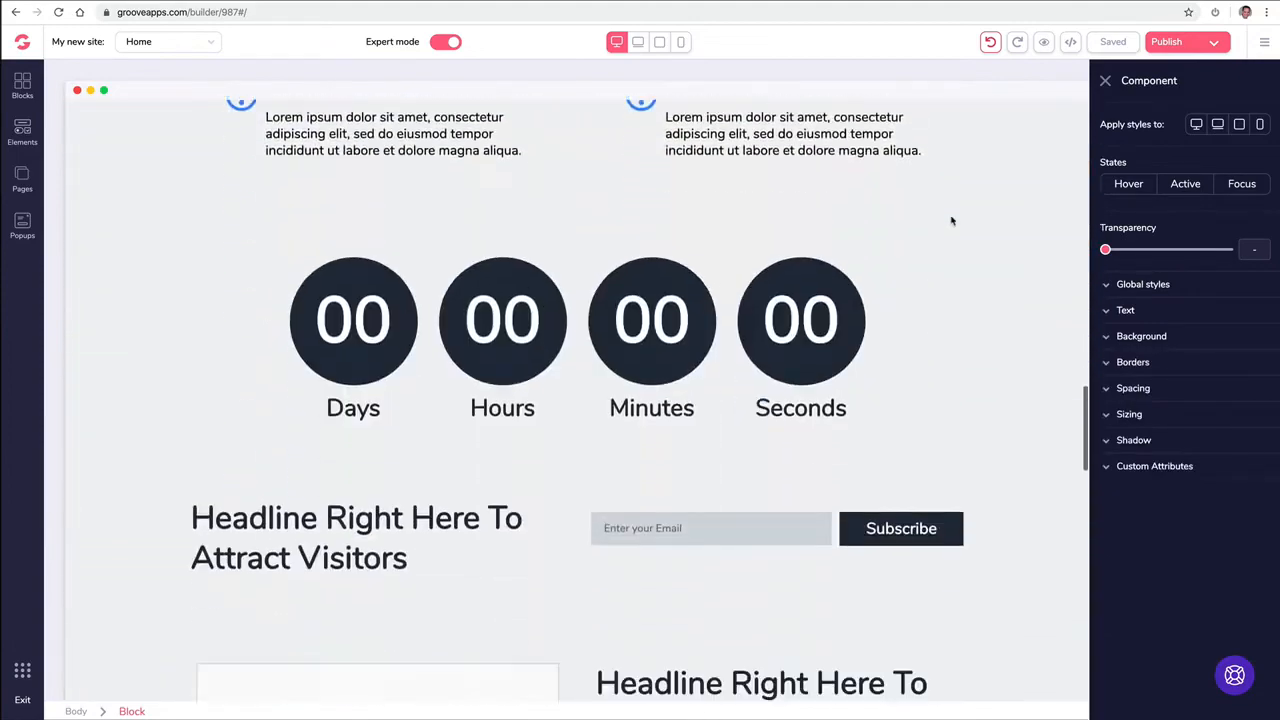
left_click(236, 275)
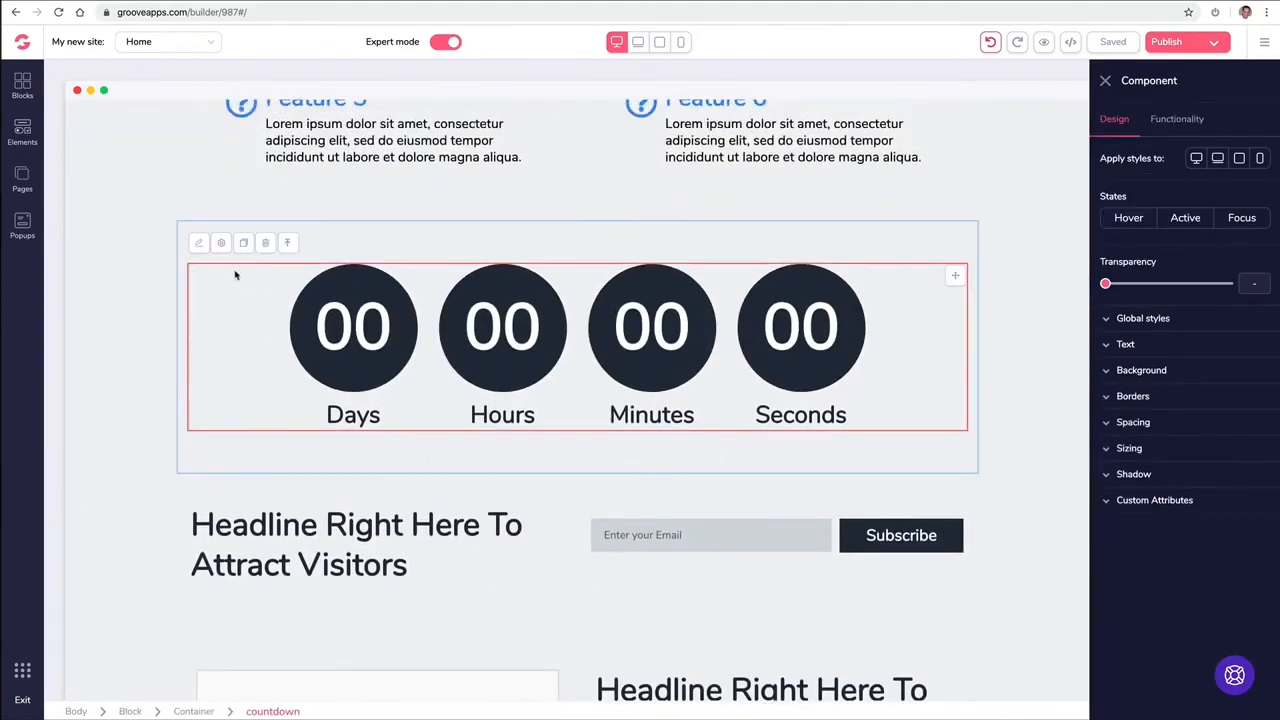
left_click(158, 276)
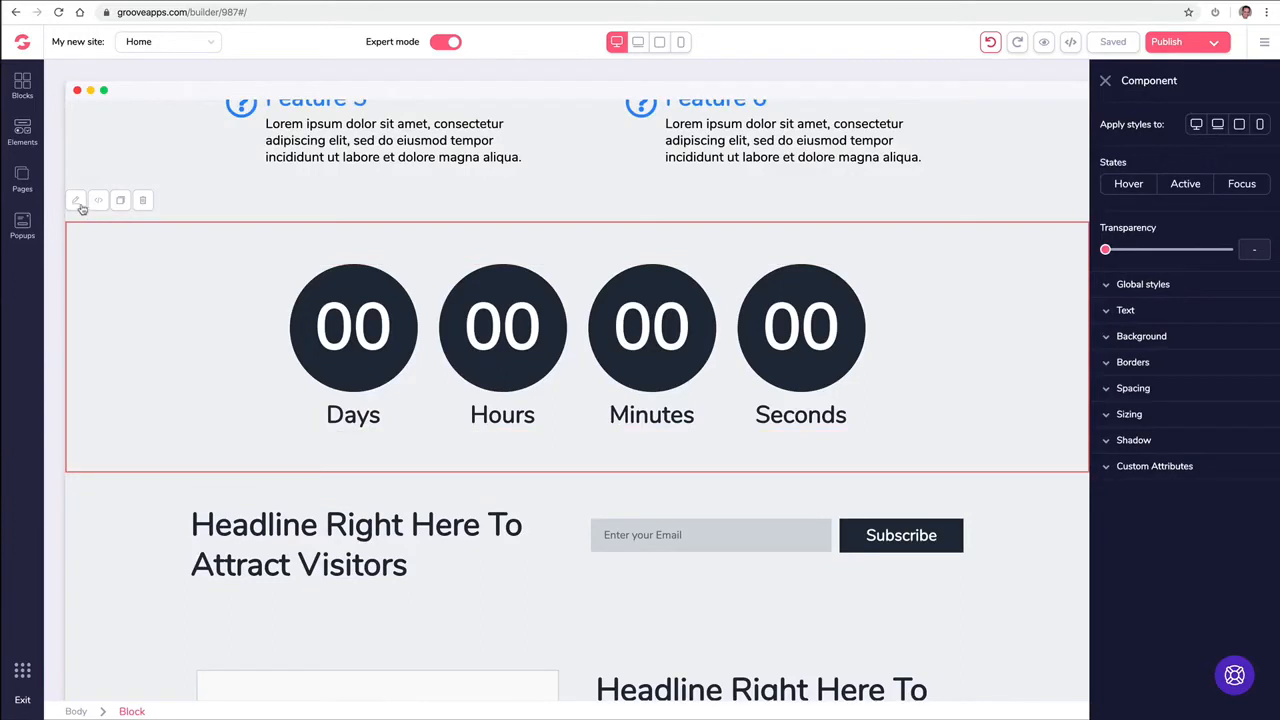
left_click(1165, 340)
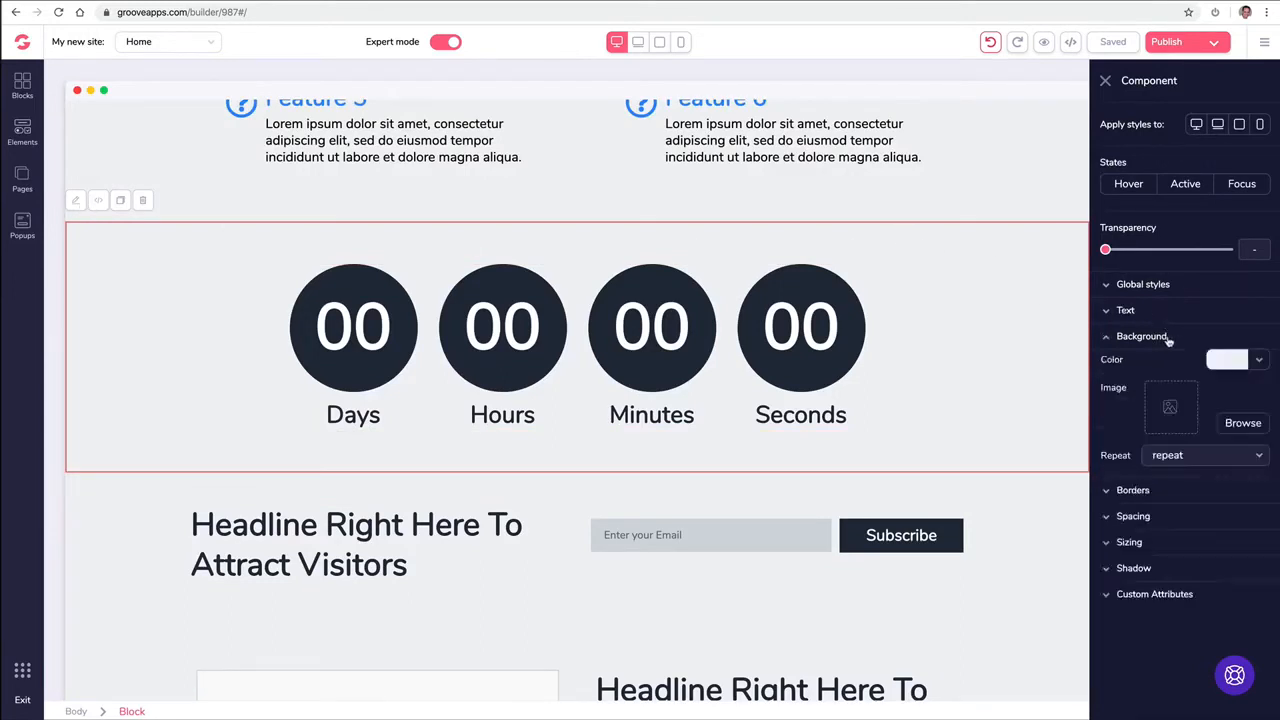
left_click(1233, 362)
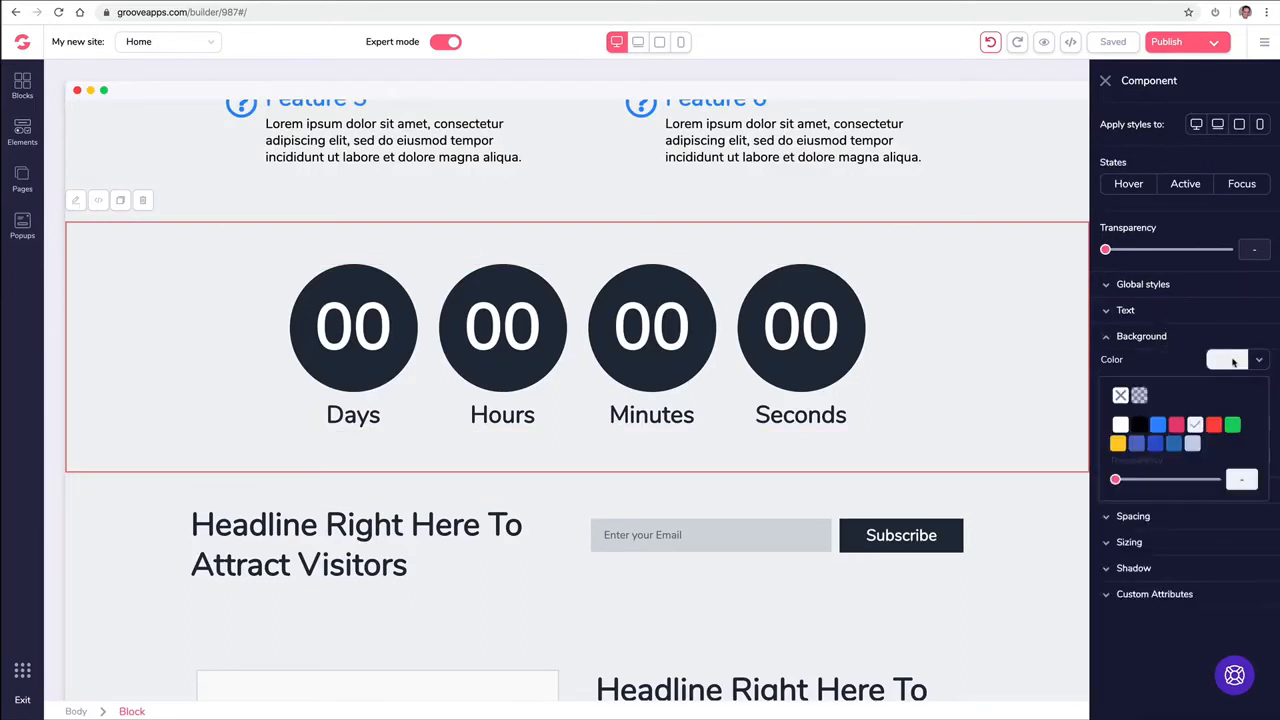
left_click(1159, 430)
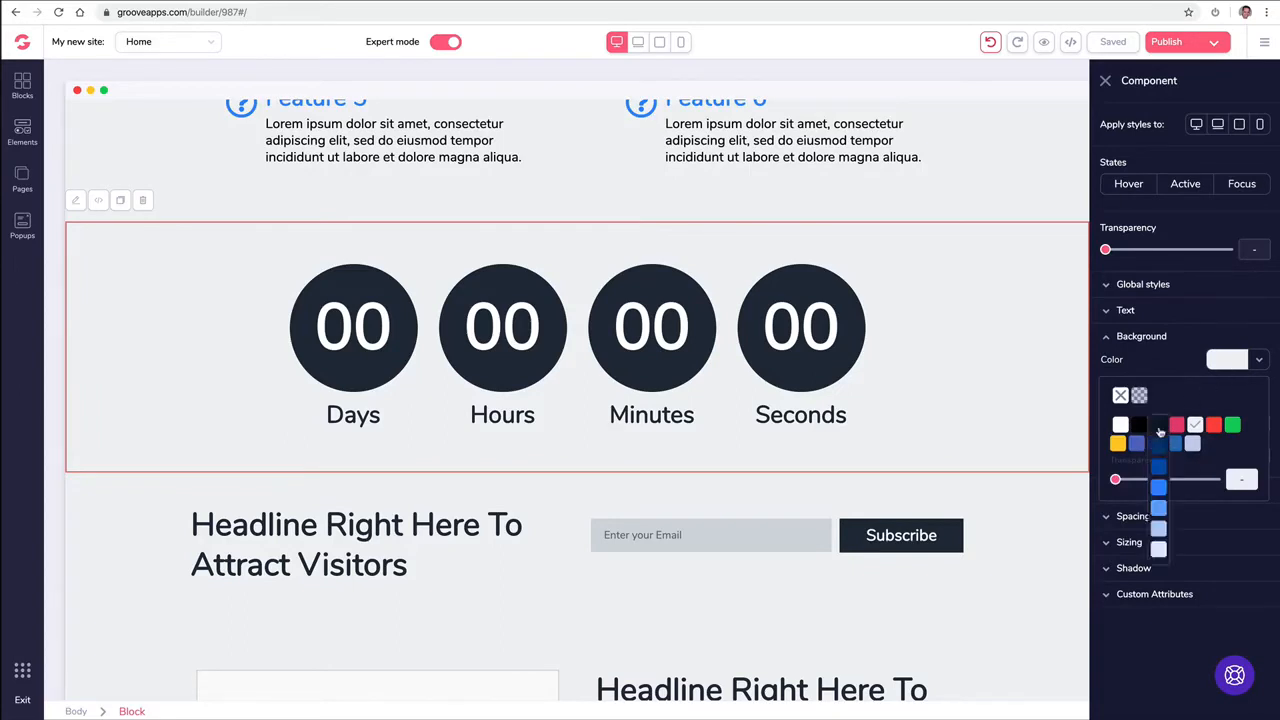
left_click(1158, 528)
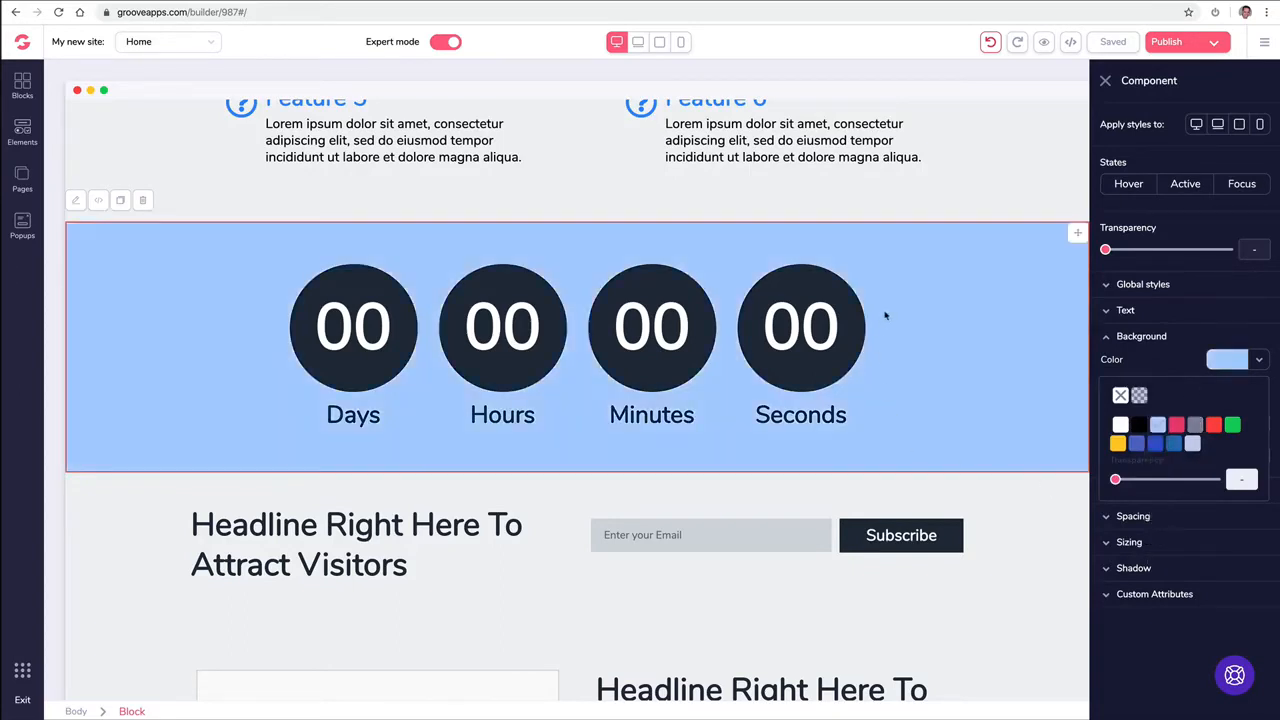
- Select the whole countdown timer in the light blue block and open its functionality settings
left_click(378, 298)
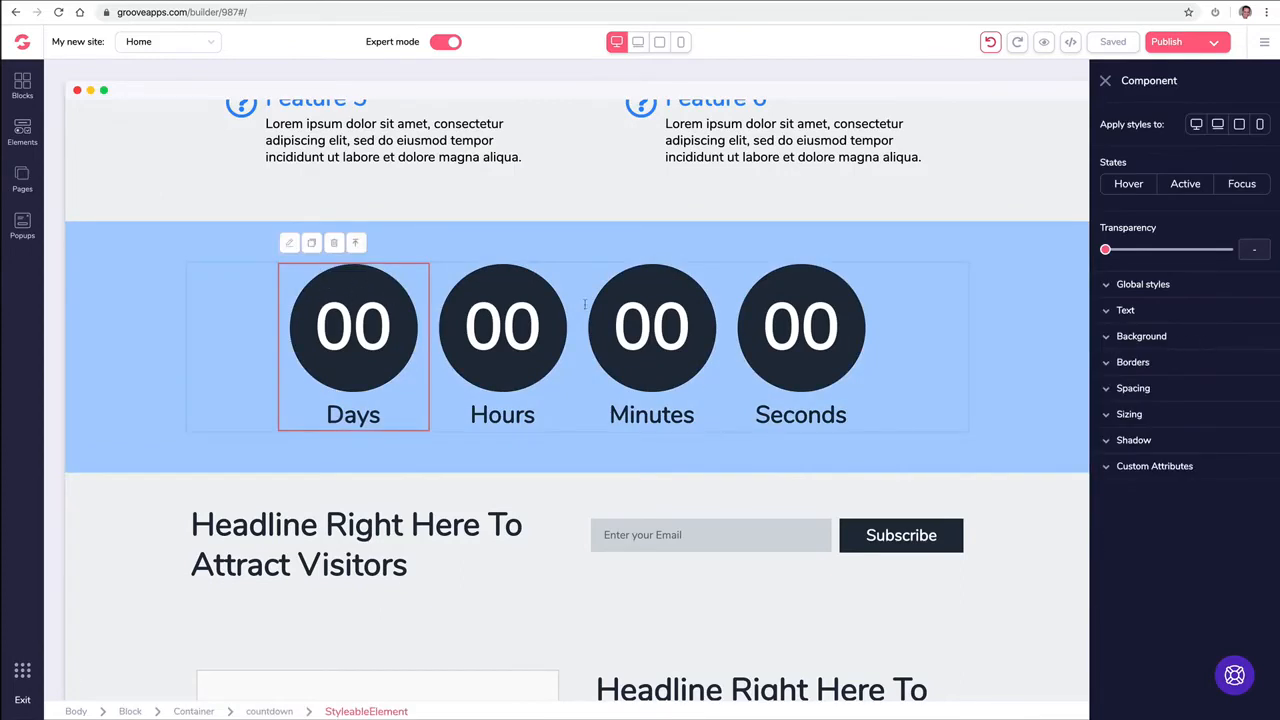
left_click(512, 336)
left_click(545, 335)
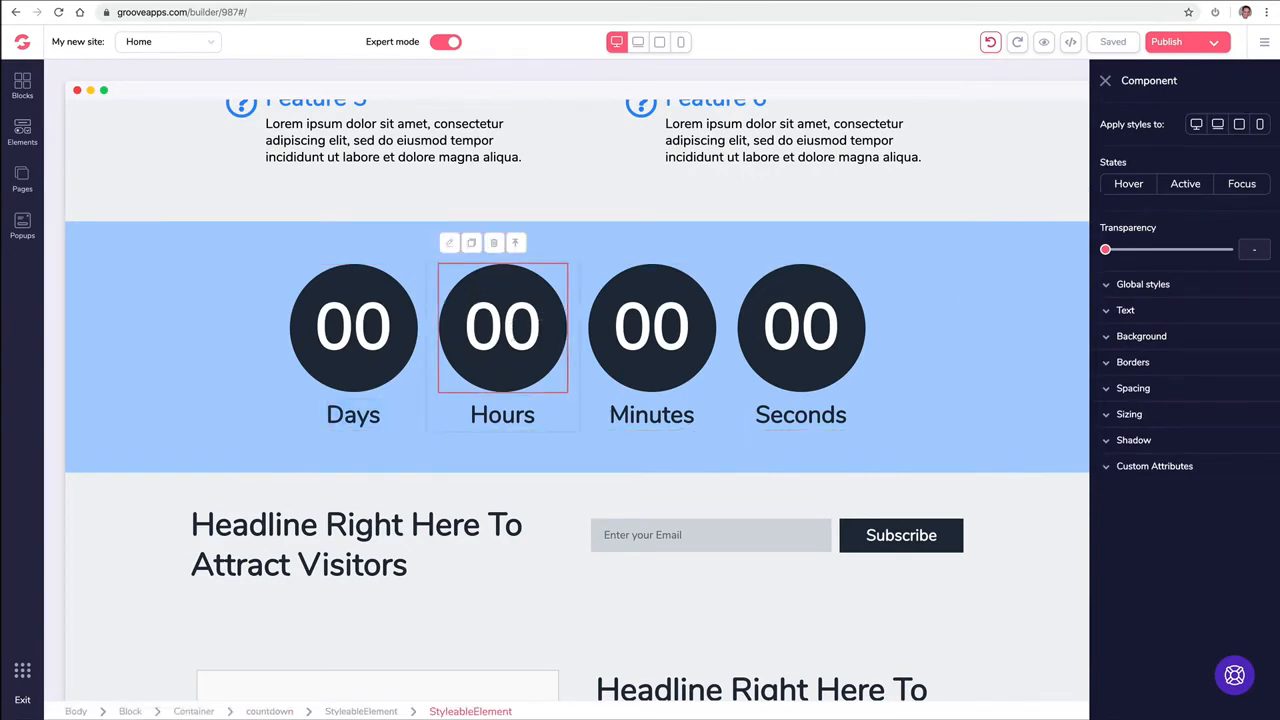
left_click(515, 243)
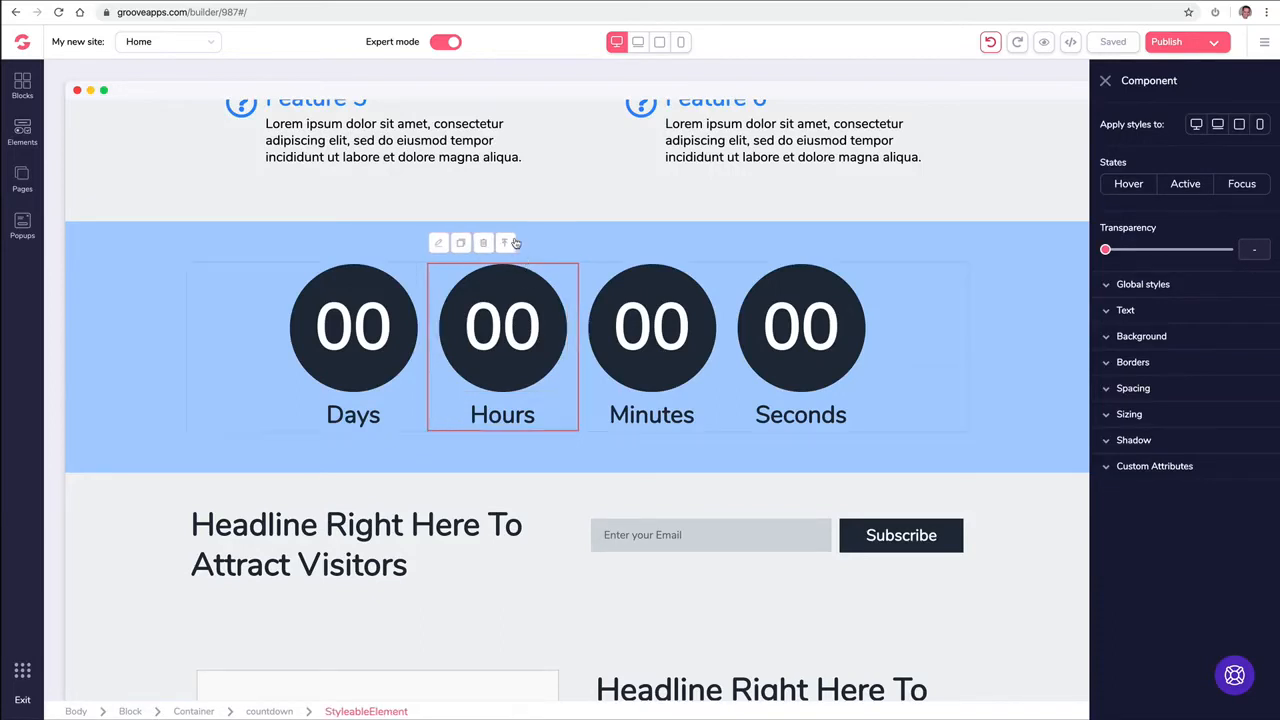
left_click(507, 243)
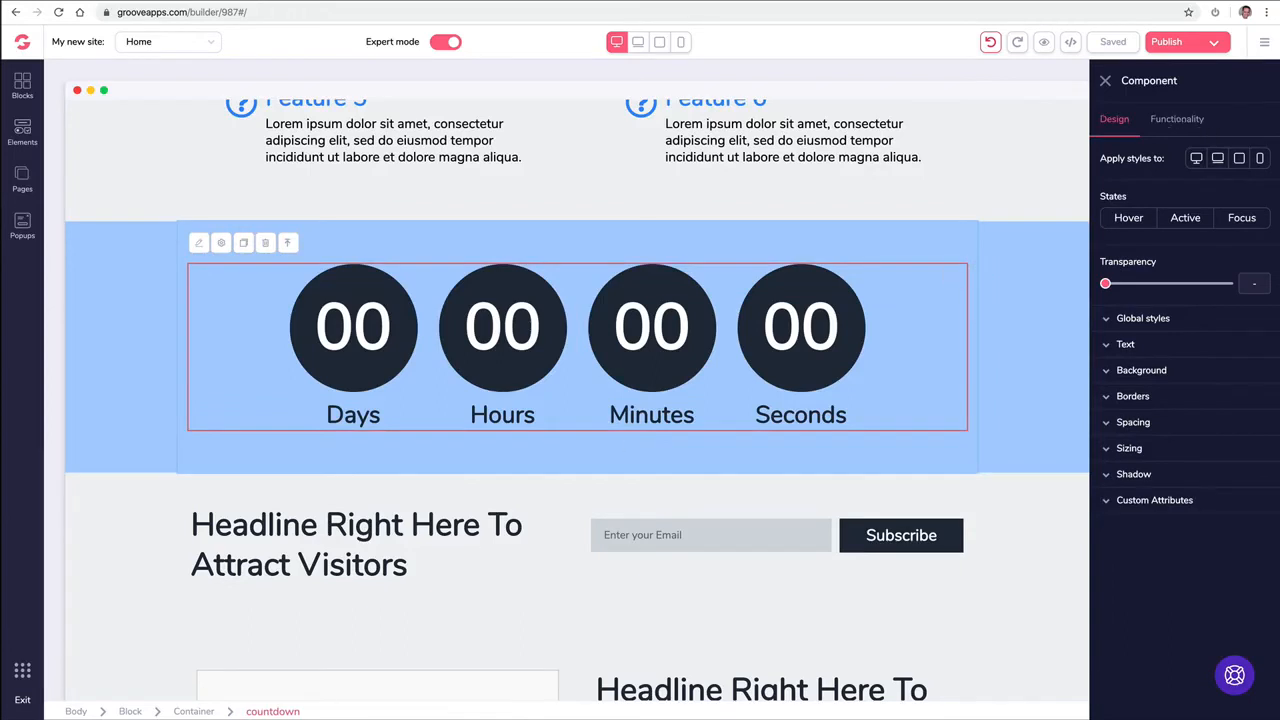
left_click(1182, 122)
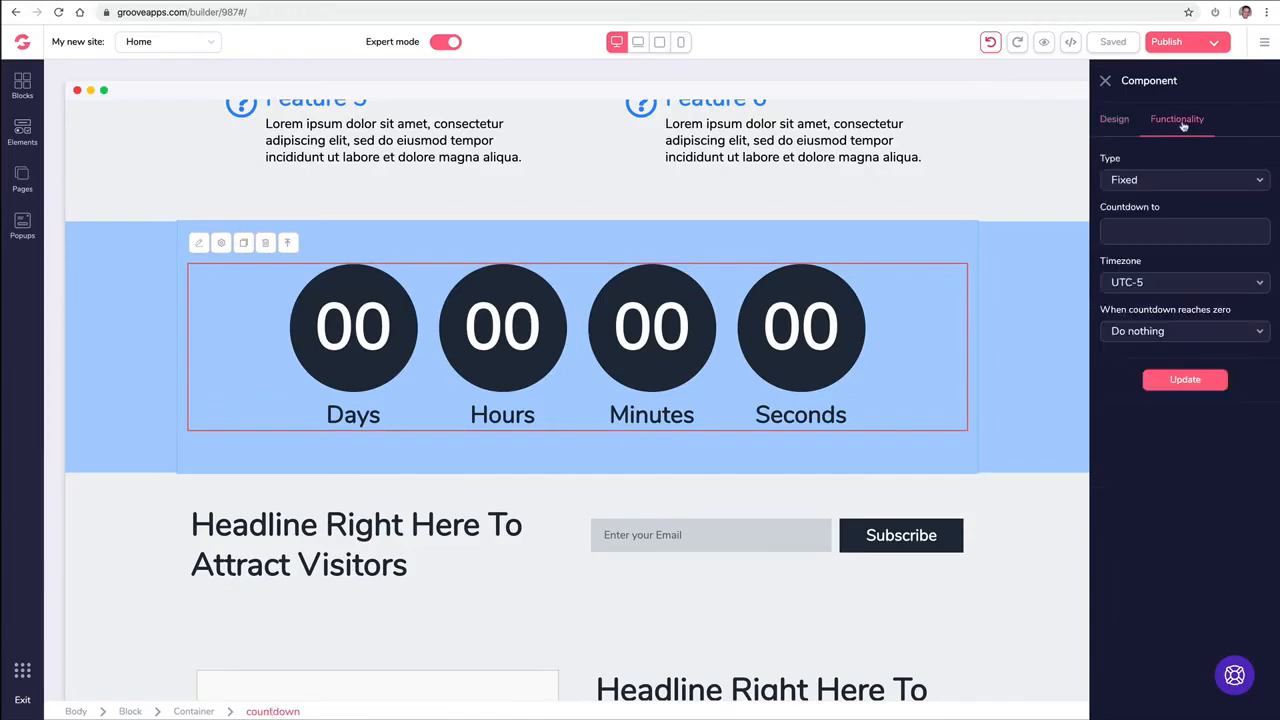
- Examine the countdown's date picker and its available type options
left_click(1139, 222)
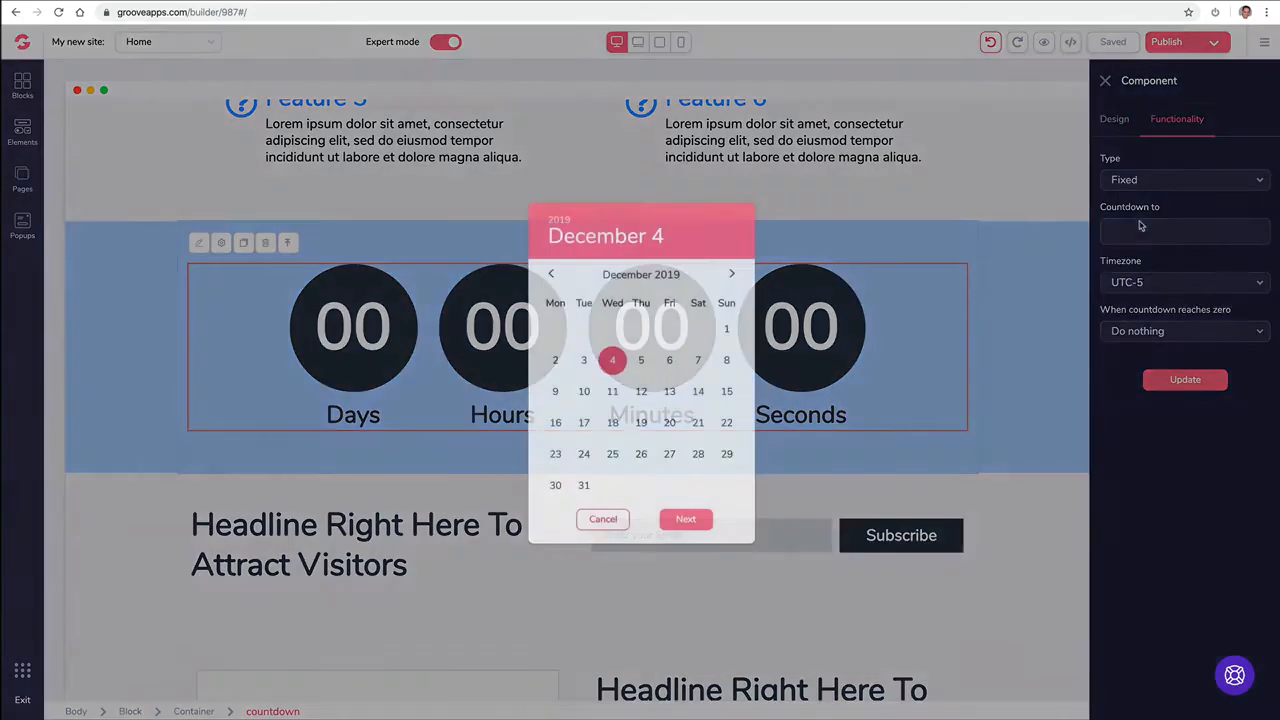
left_click(952, 218)
left_click(1115, 182)
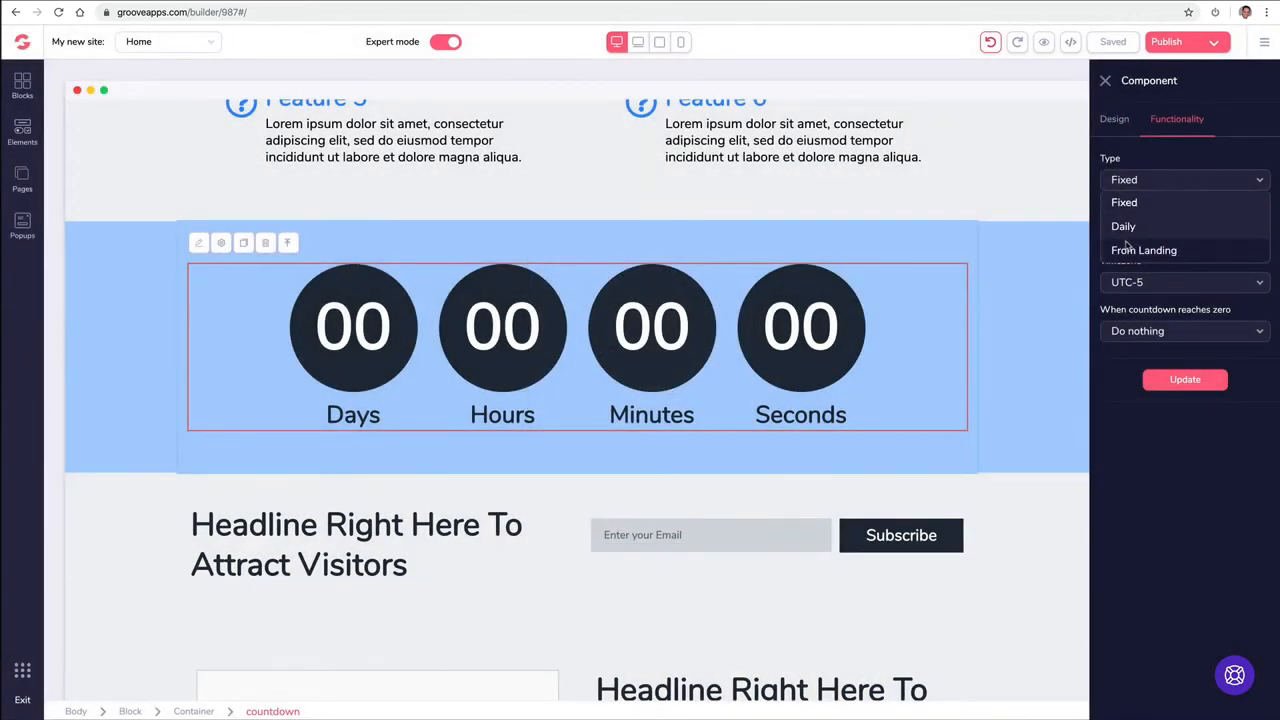
left_click(1132, 178)
left_click(1128, 231)
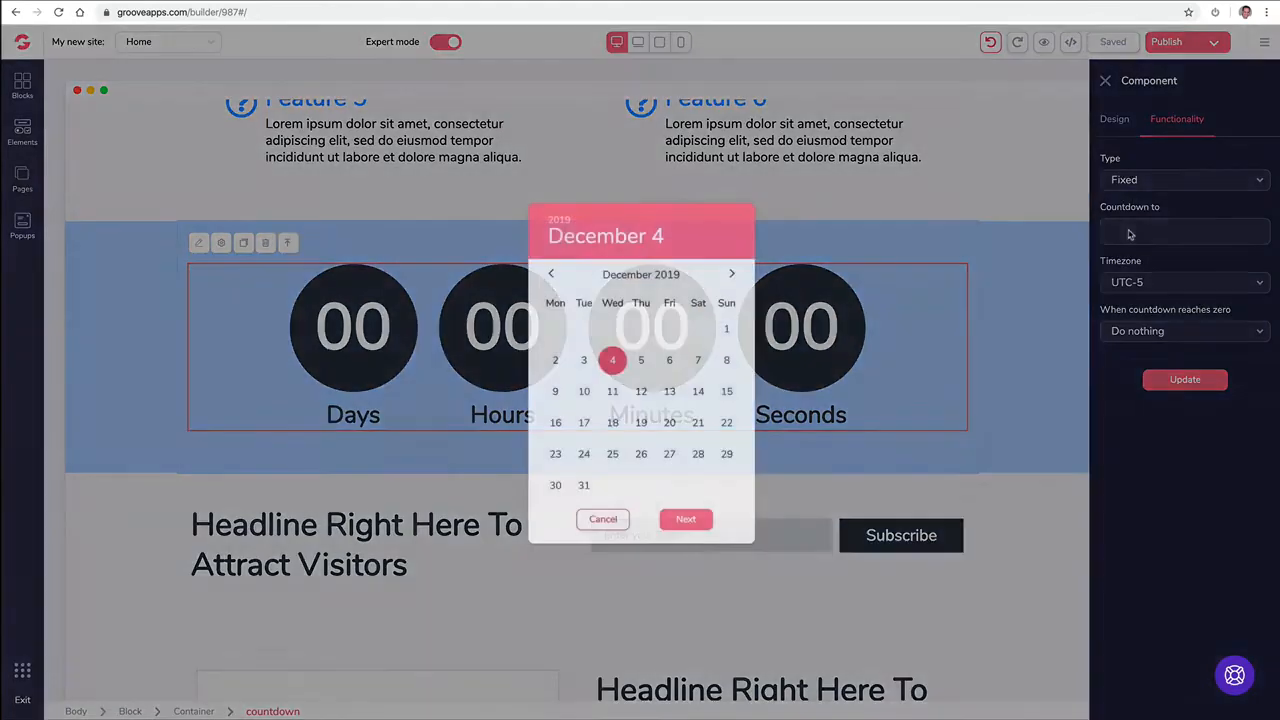
left_click(727, 362)
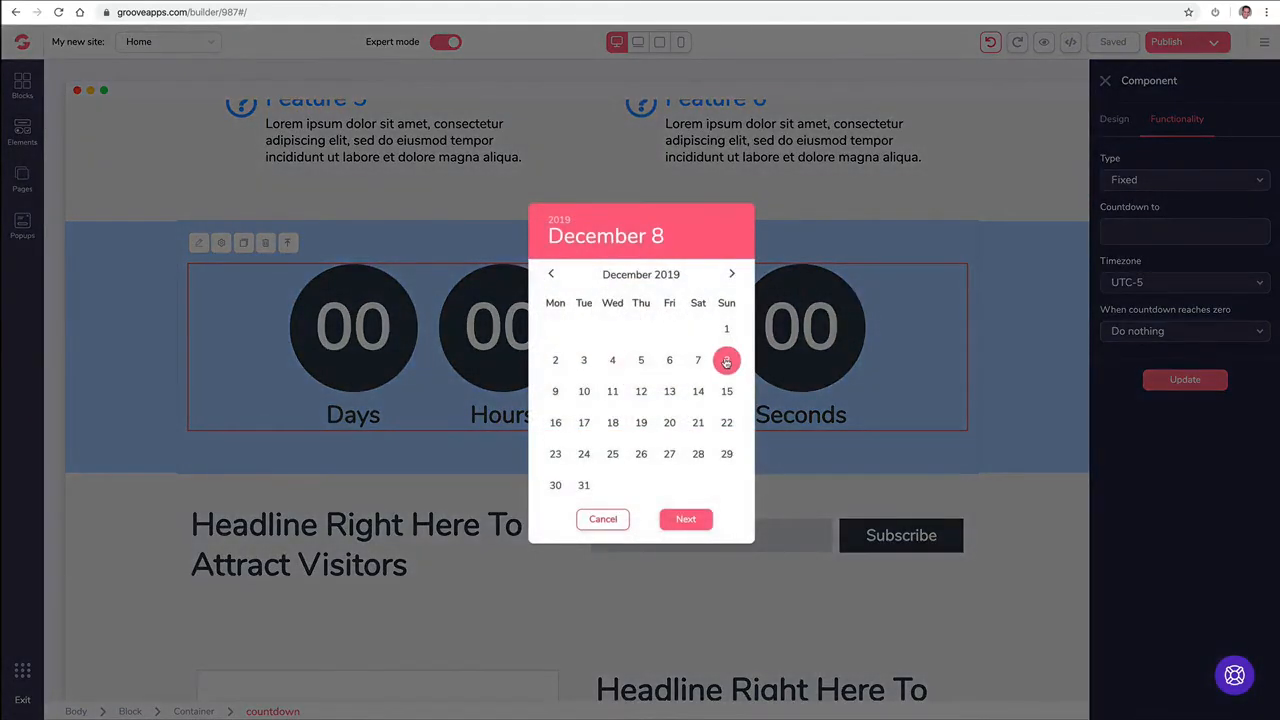
left_click(686, 519)
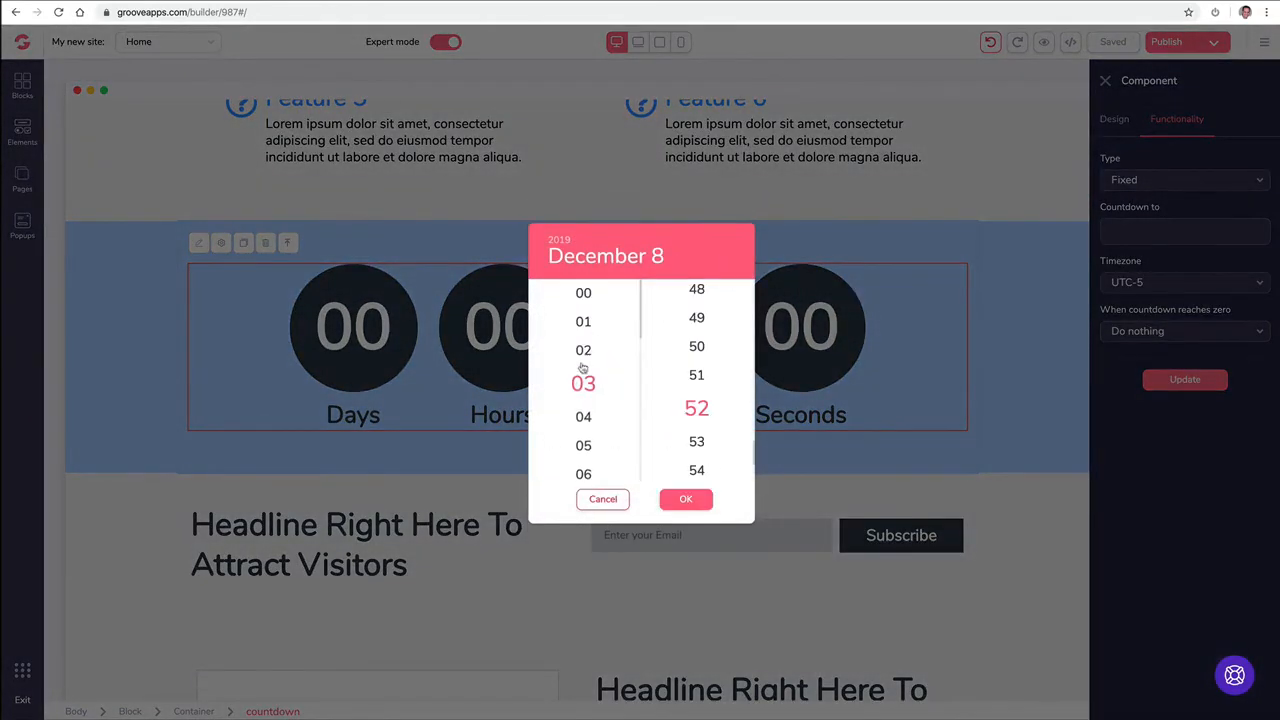
left_click(583, 293)
scroll(700, 395, "up", 3)
scroll(697, 371, "up", 10)
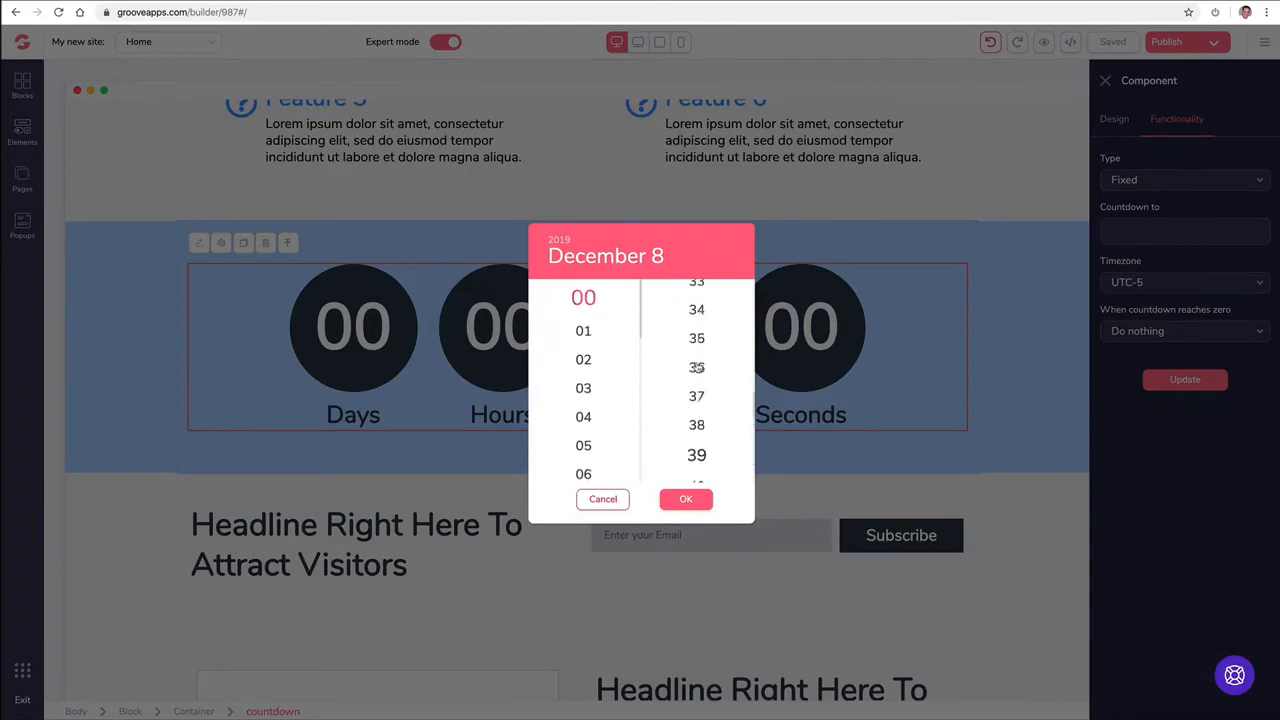
left_click(684, 499)
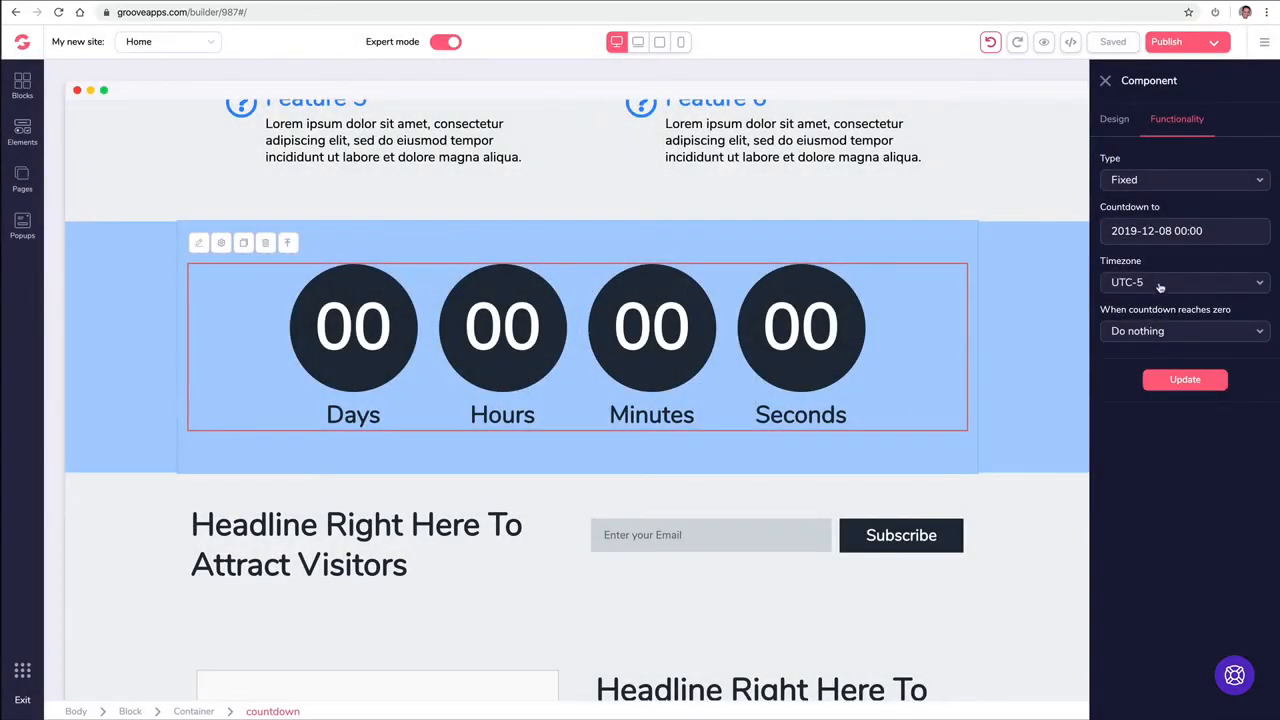
left_click(1160, 287)
left_click(1160, 284)
left_click(1166, 380)
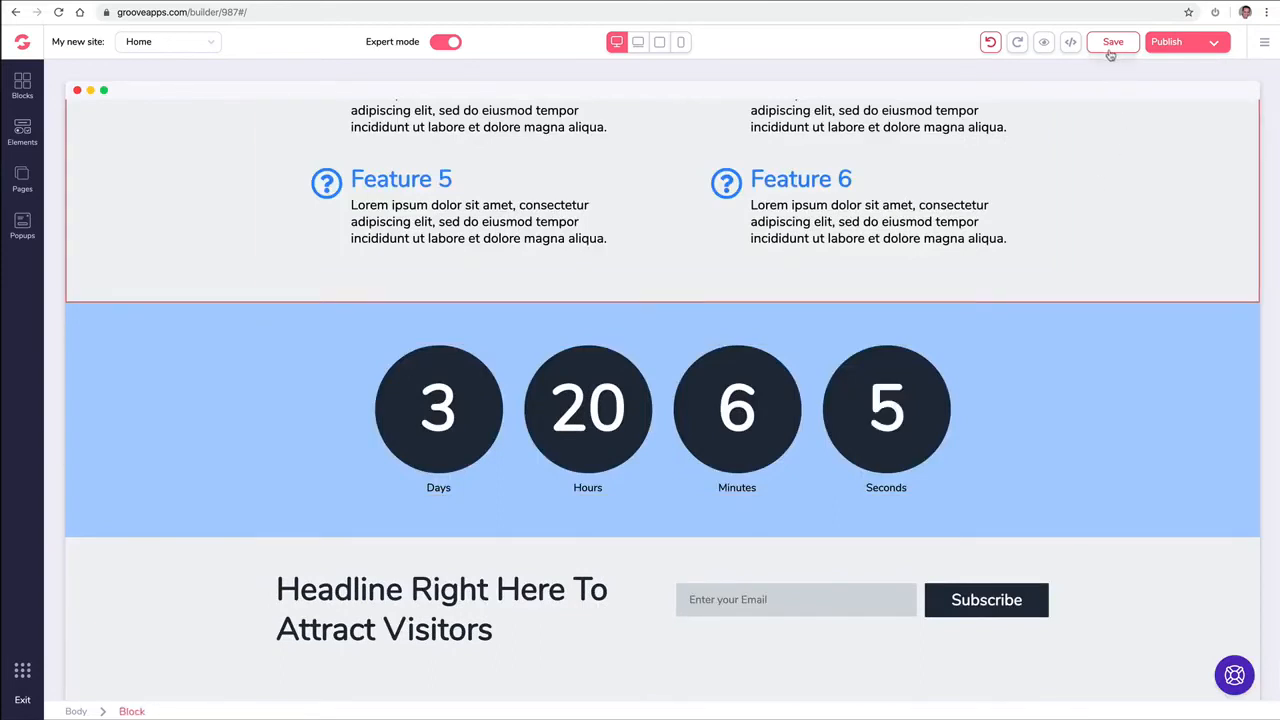
- Browse the site's saved revisions and preview the 19-12-04 03:22:19 version
left_click(1264, 45)
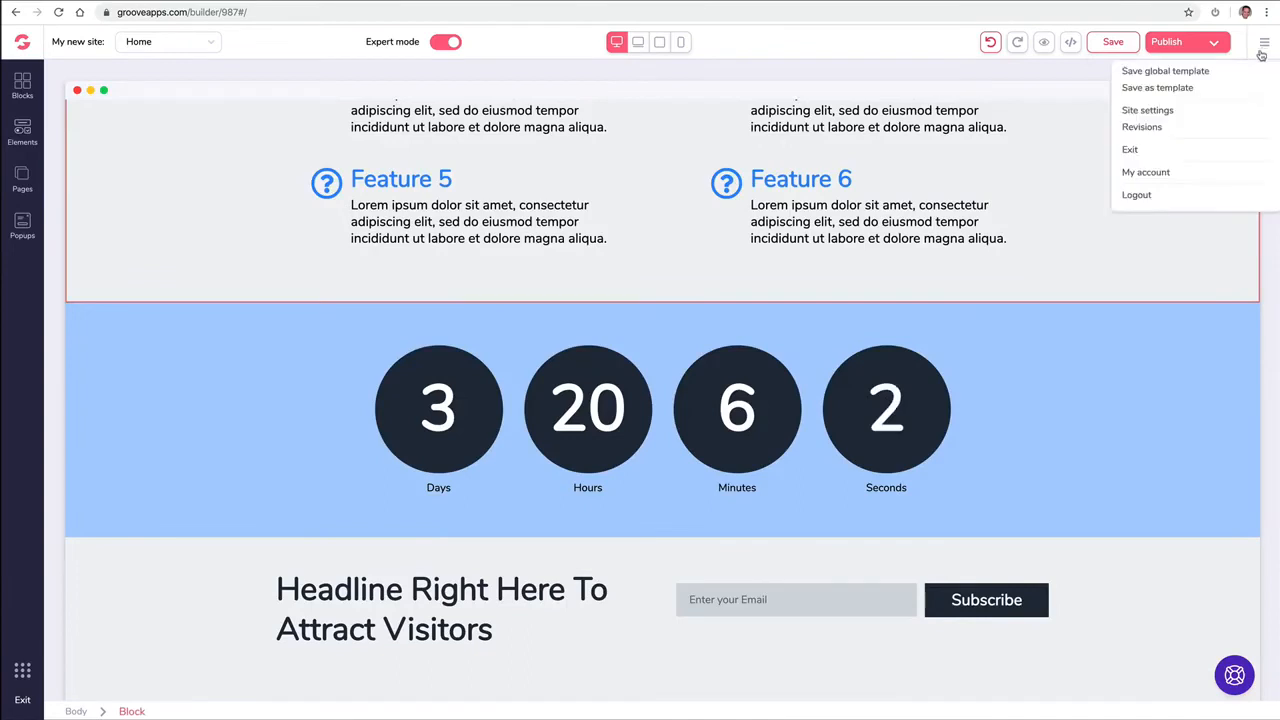
left_click(1145, 127)
scroll(114, 363, "down", 5)
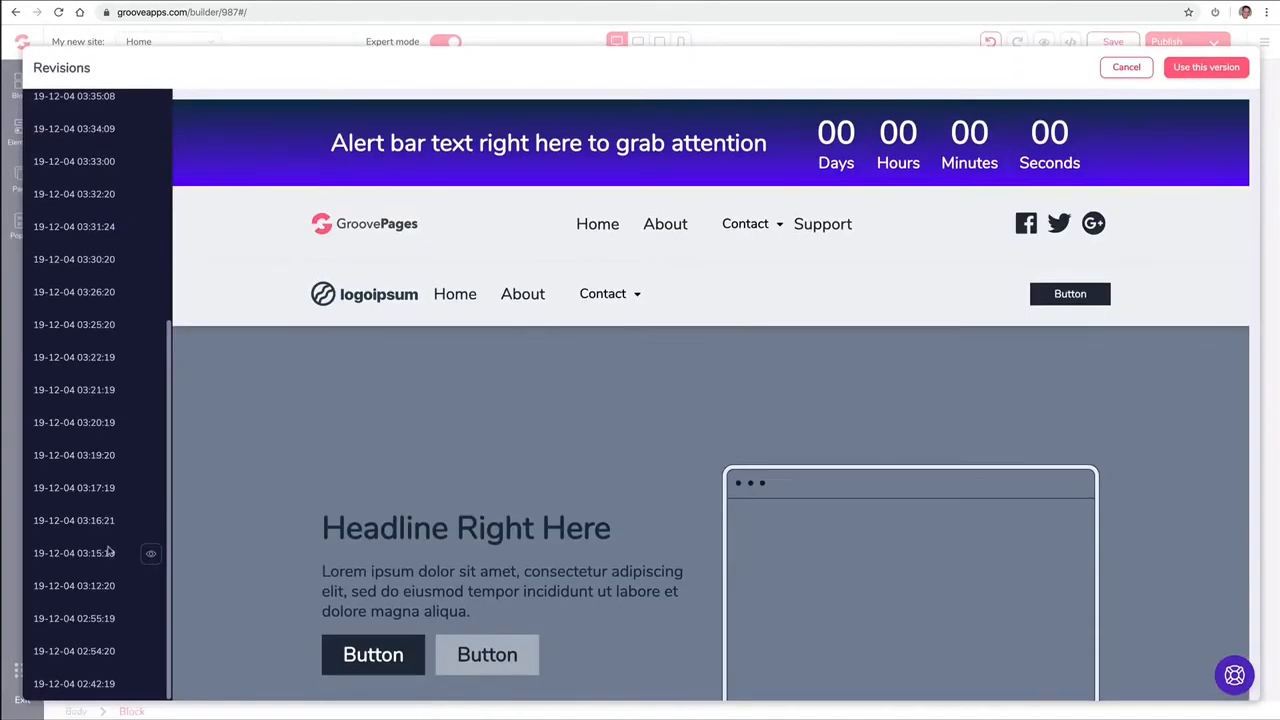
scroll(106, 546, "up", 5)
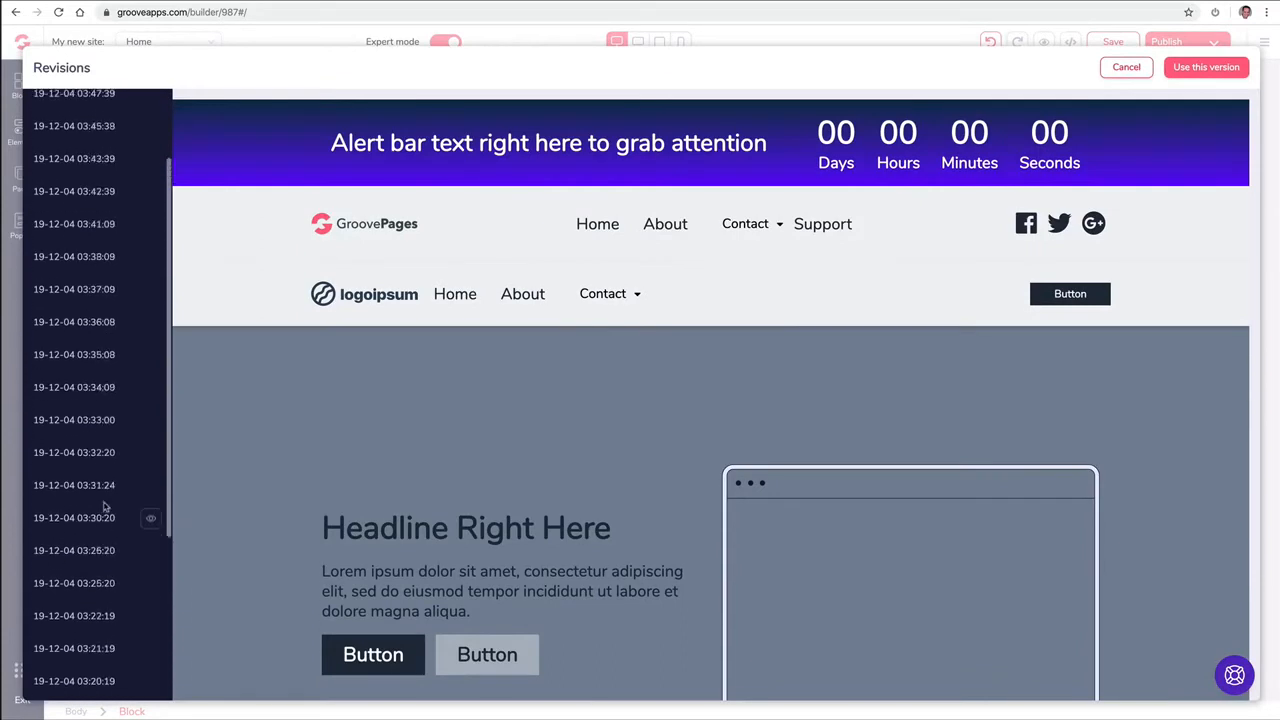
scroll(108, 152, "down", 1)
scroll(108, 155, "down", 5)
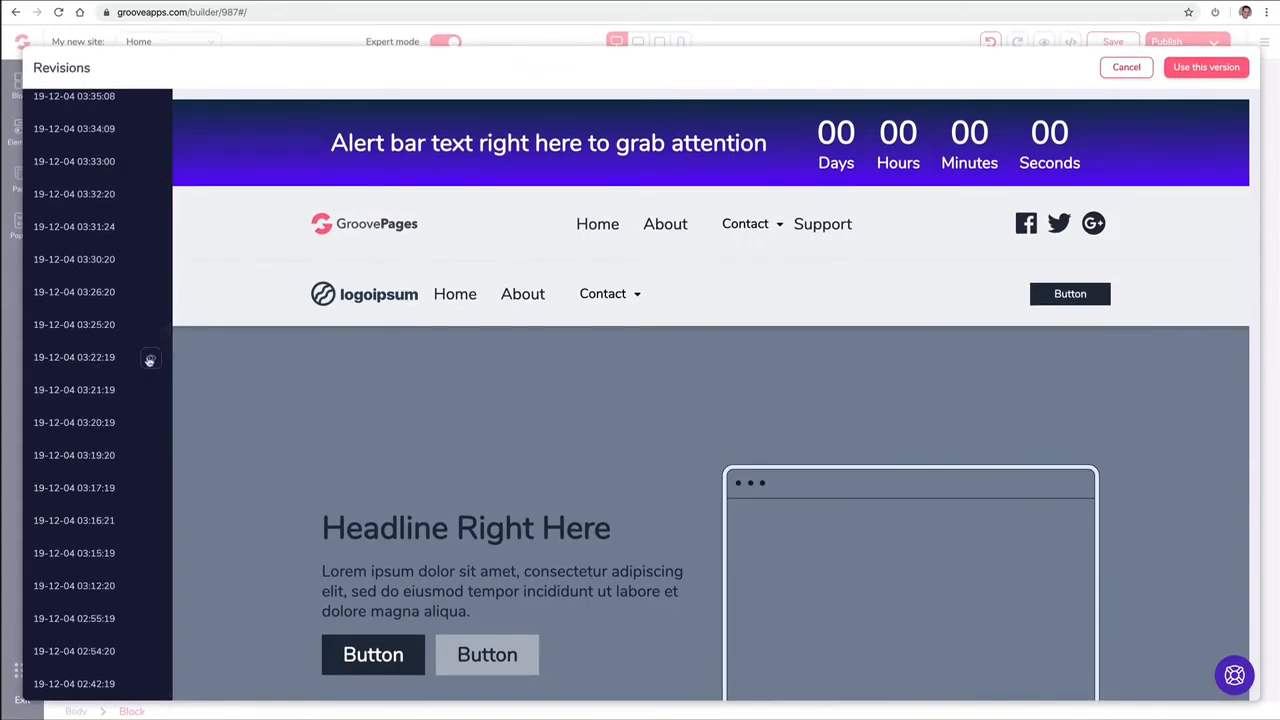
left_click(152, 360)
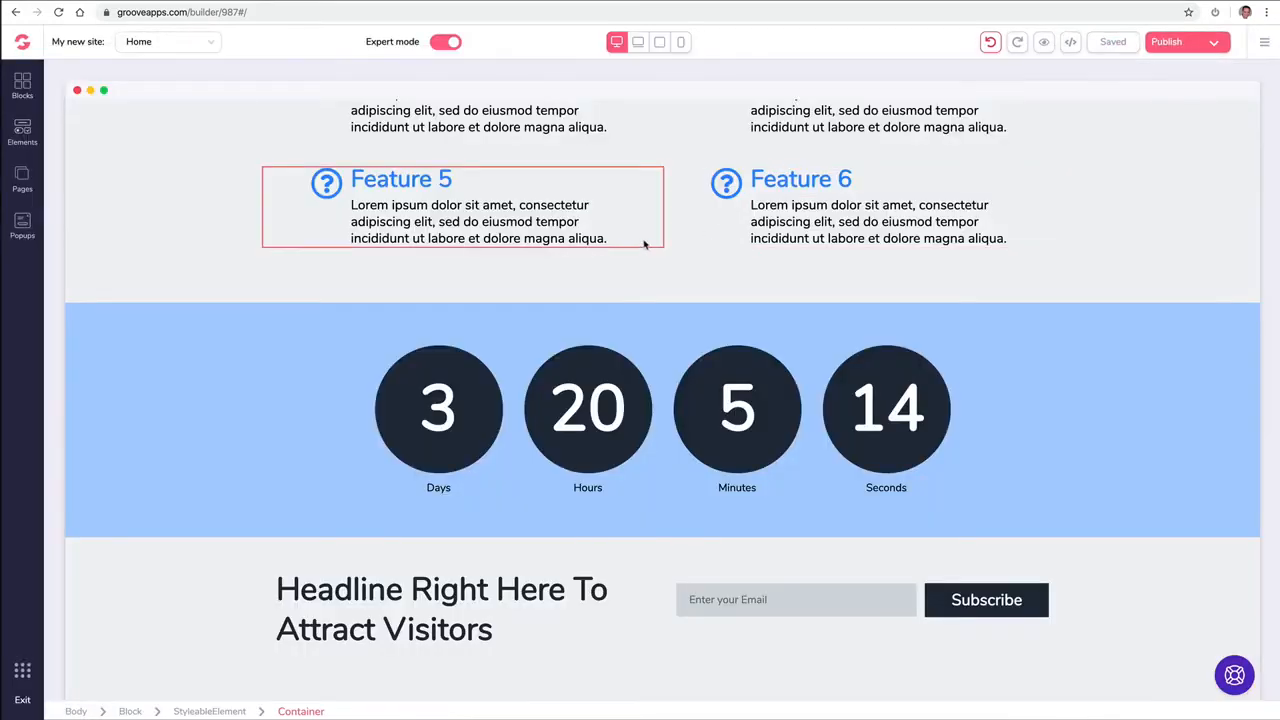
- Delete the logoipsum navigation block above the house cover and save the page
scroll(646, 245, "up", 1)
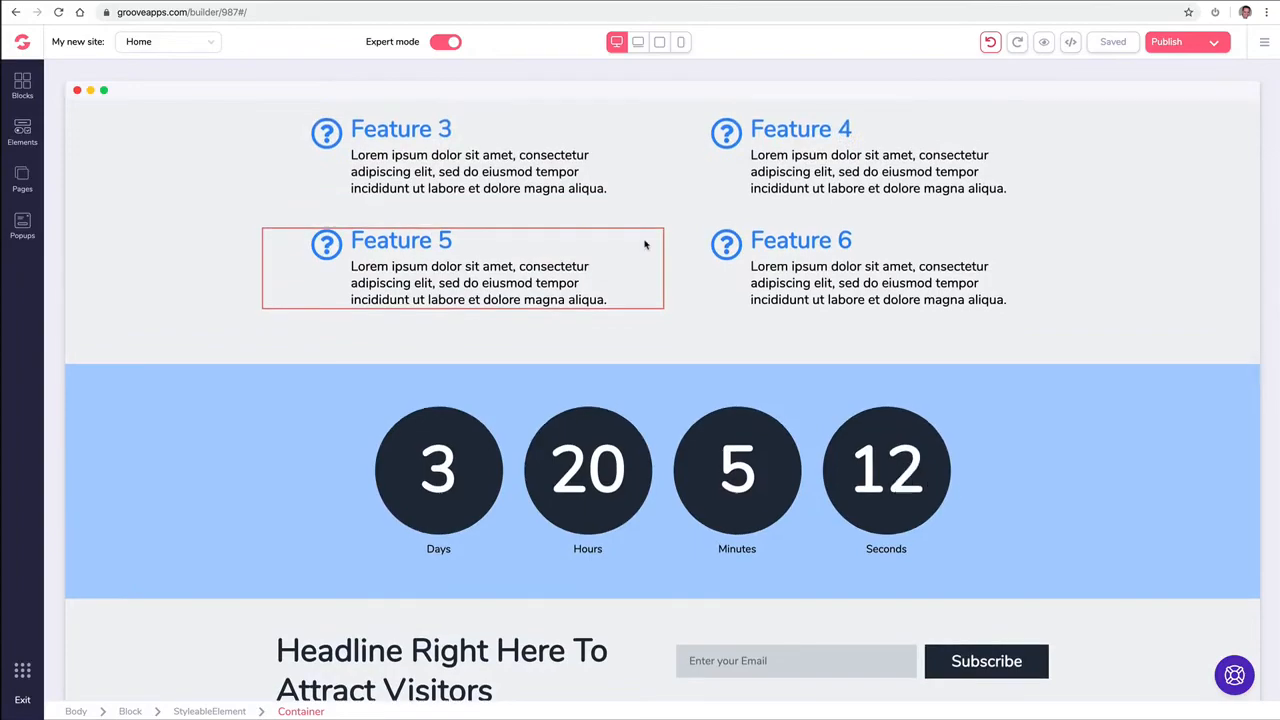
scroll(645, 244, "up", 20)
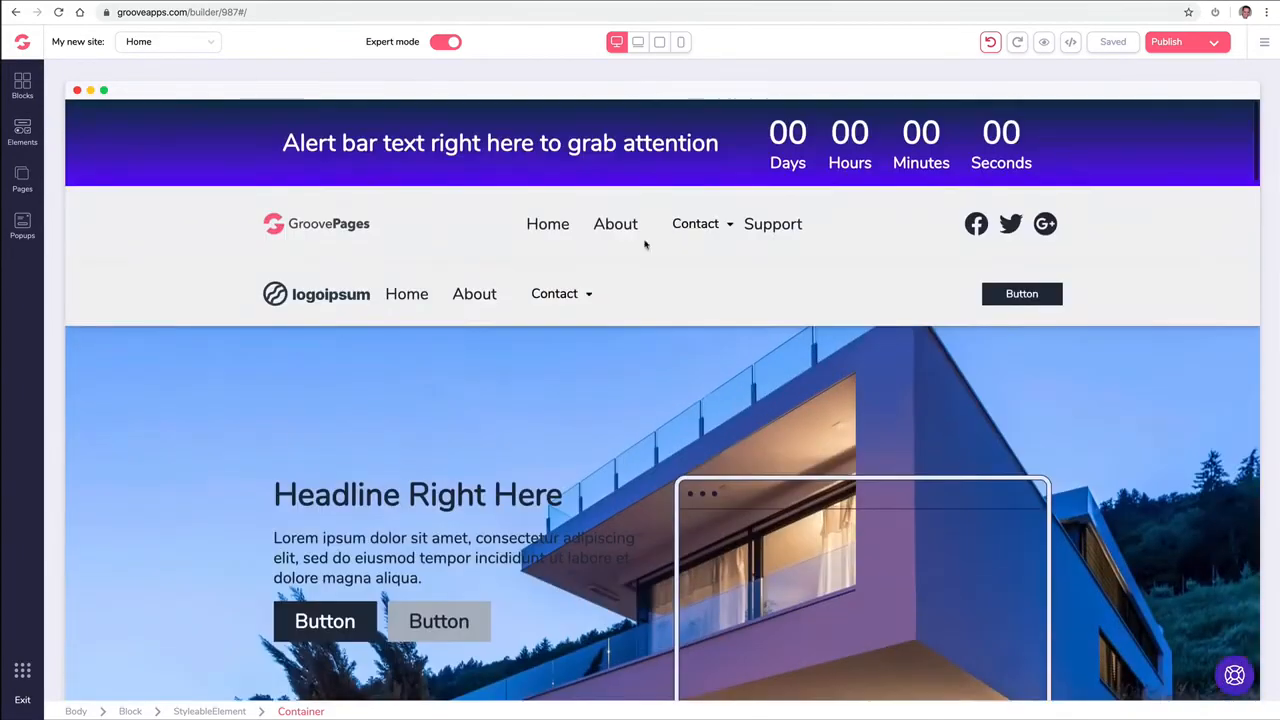
left_click(111, 289)
key("Delete")
left_click(1108, 50)
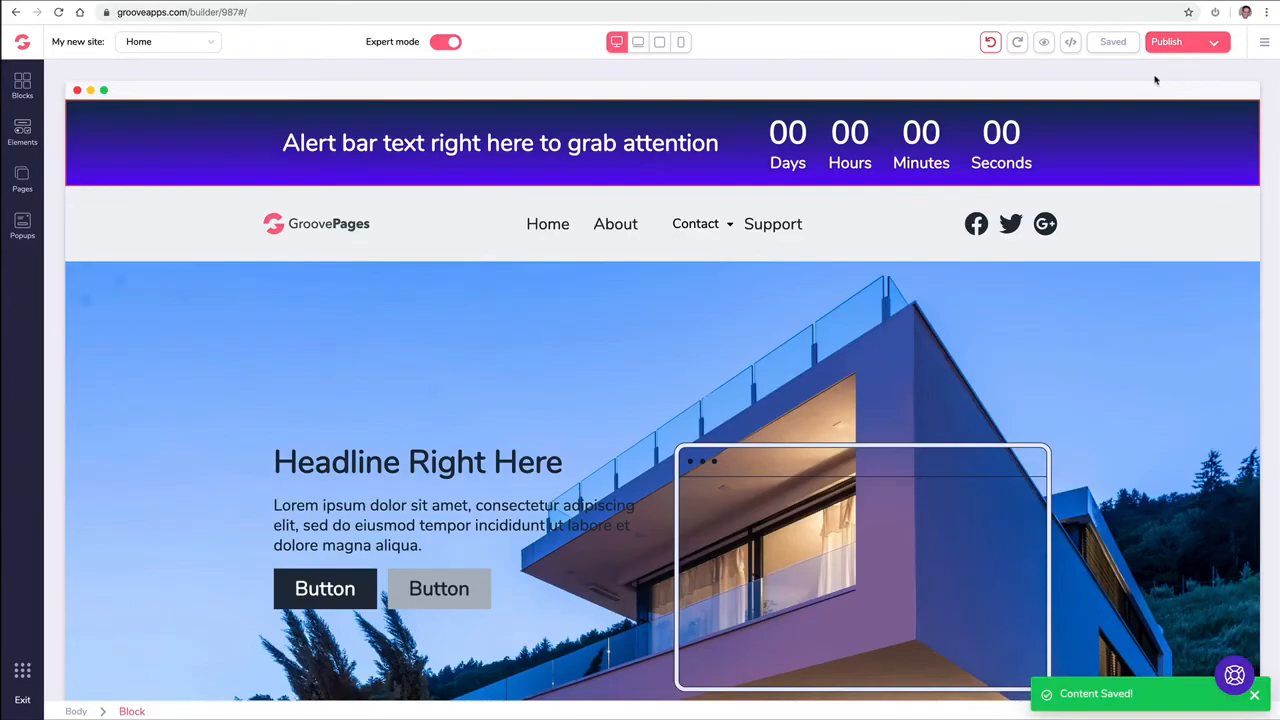
- Set the signup block's phone mockup to the Dark 2 style with the red car photo and update it
scroll(966, 160, "down", 20)
scroll(954, 240, "down", 20)
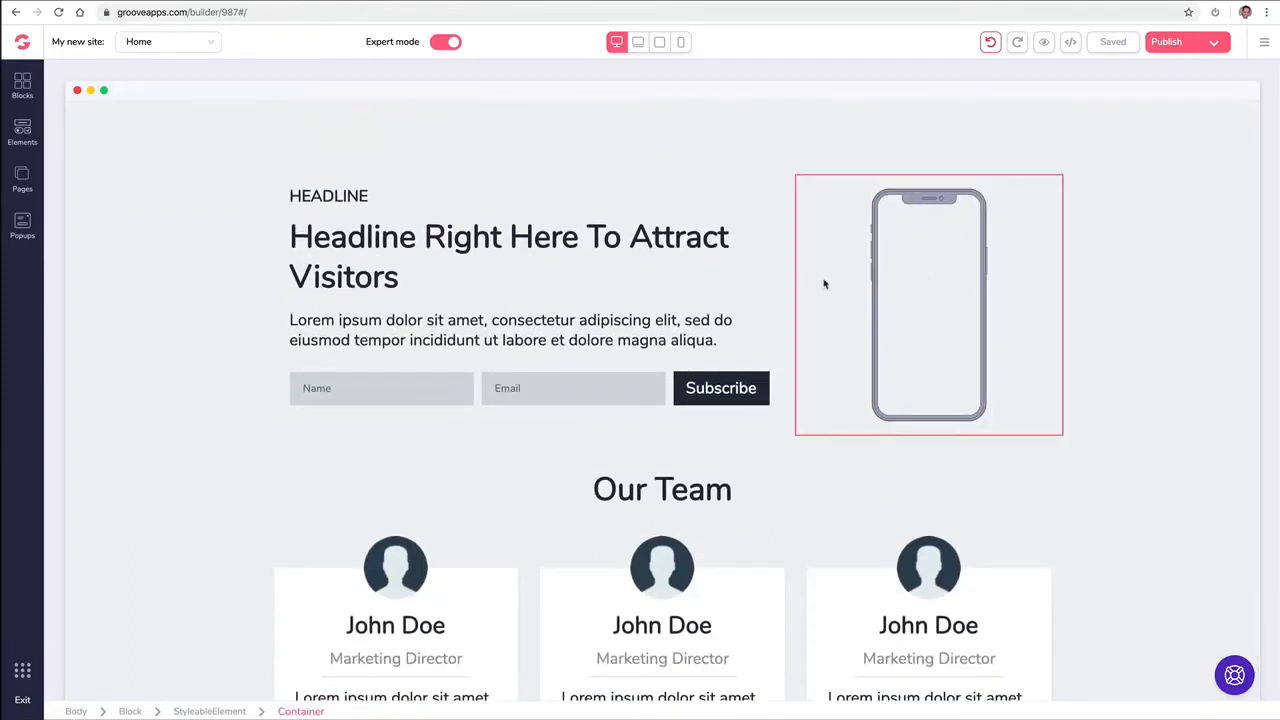
left_click(931, 274)
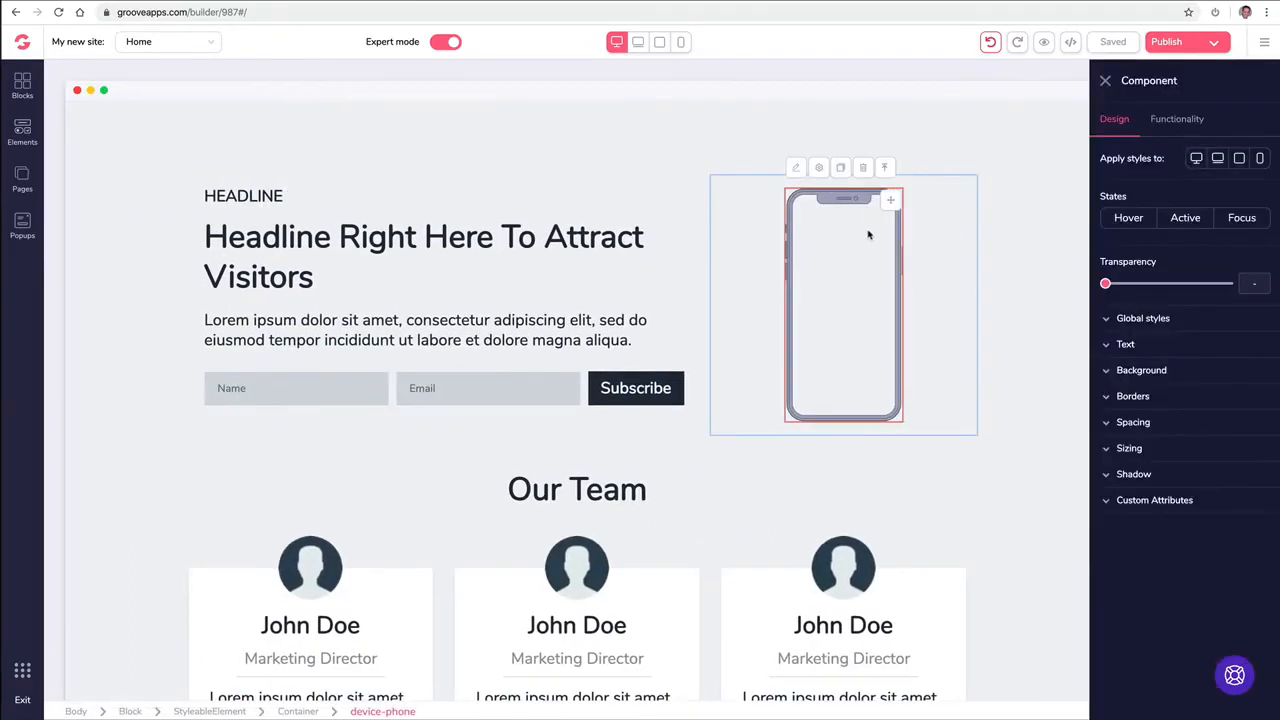
left_click(1161, 122)
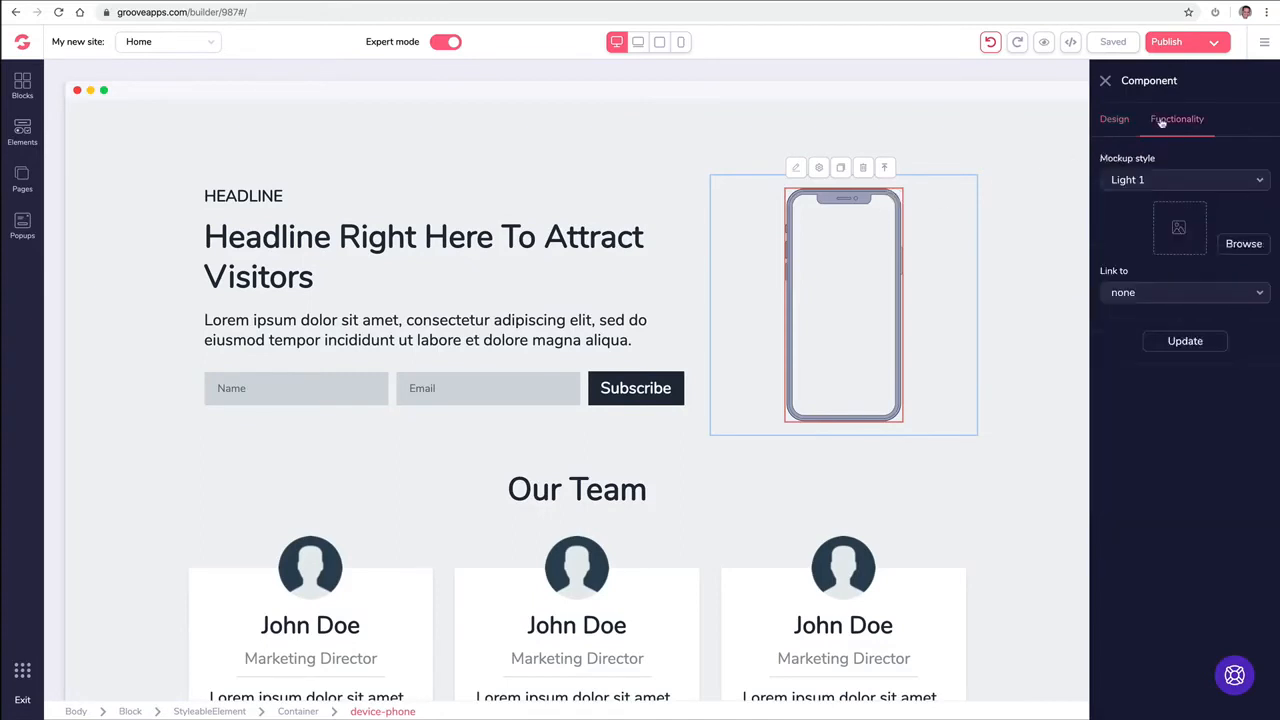
left_click(1138, 185)
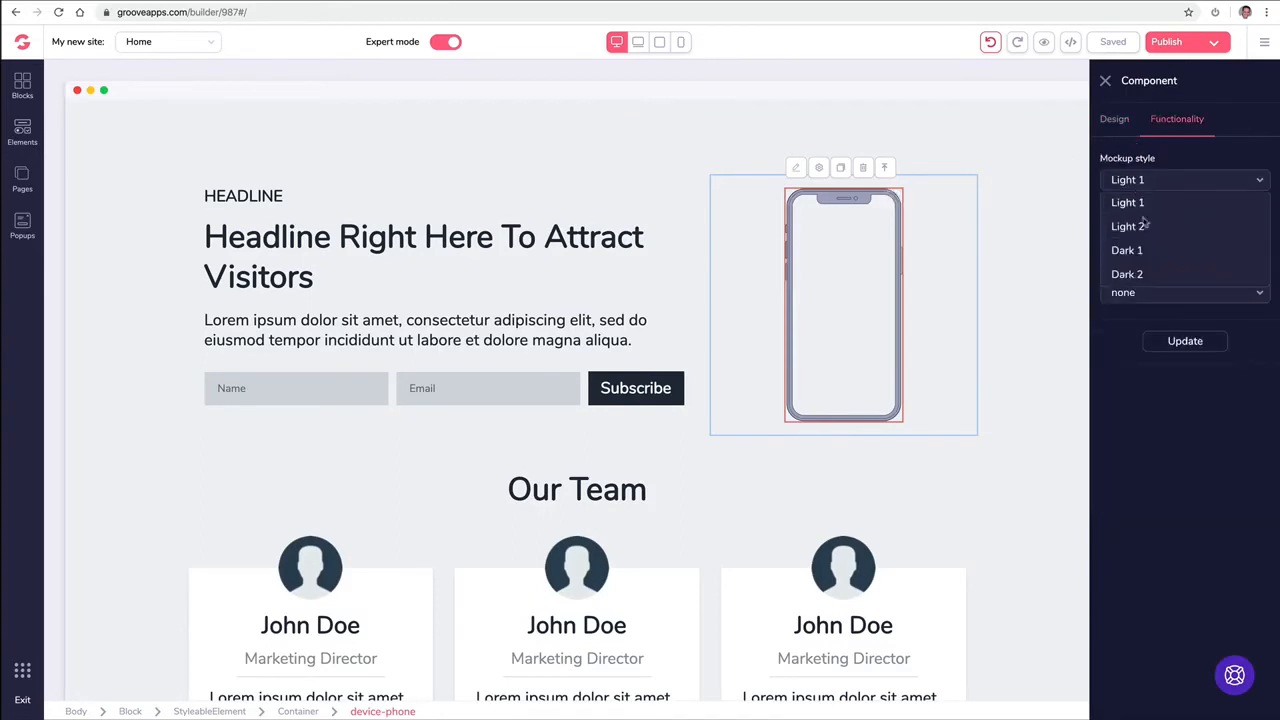
left_click(1127, 274)
left_click(1236, 250)
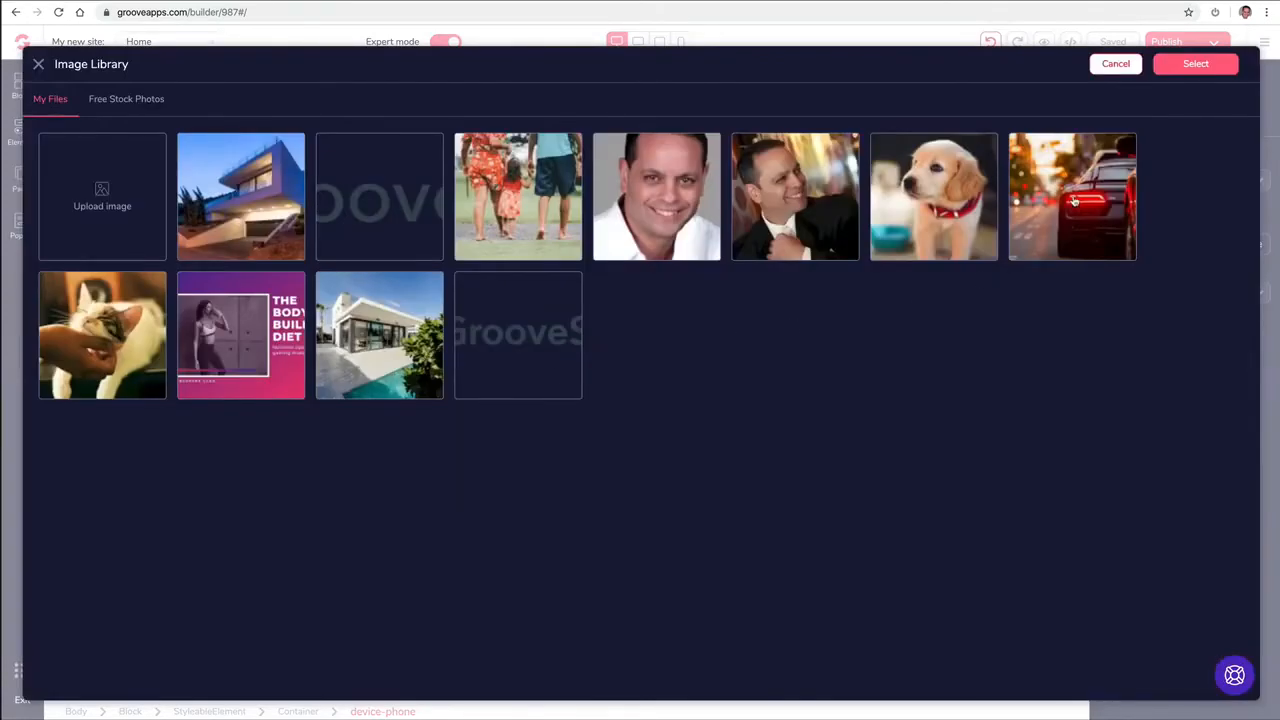
left_click(1036, 247)
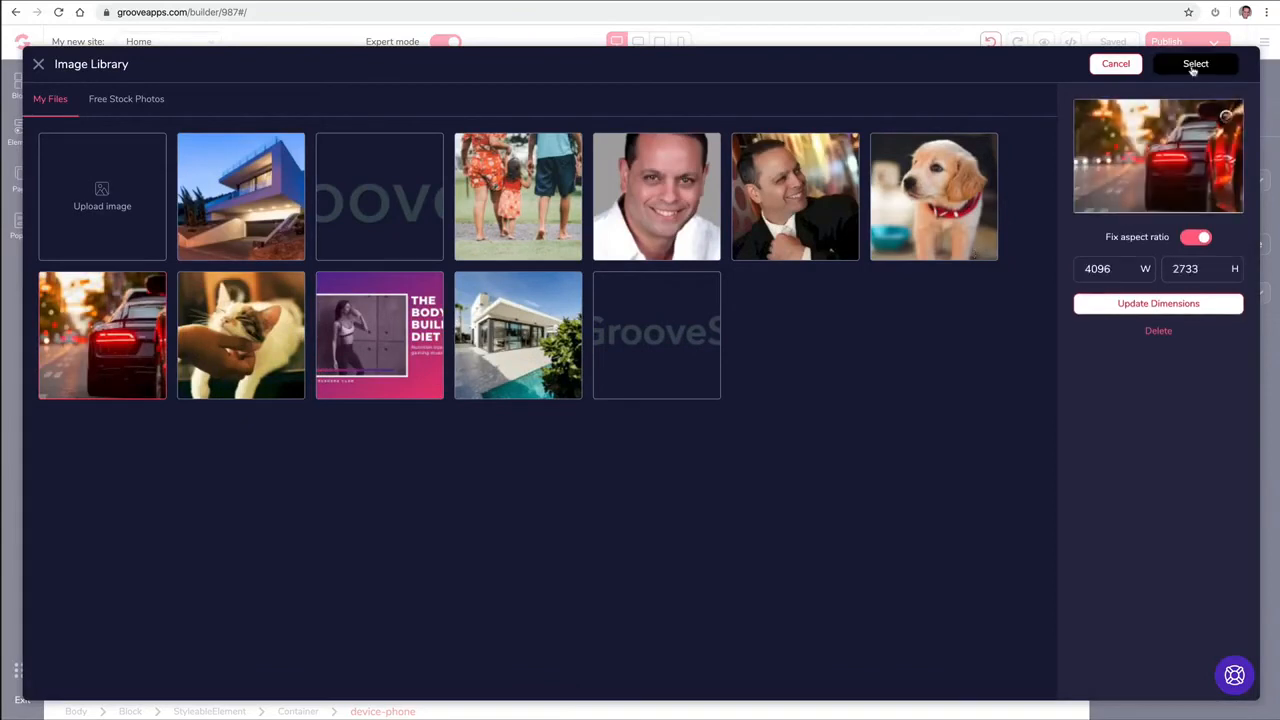
left_click(1194, 67)
left_click(1185, 343)
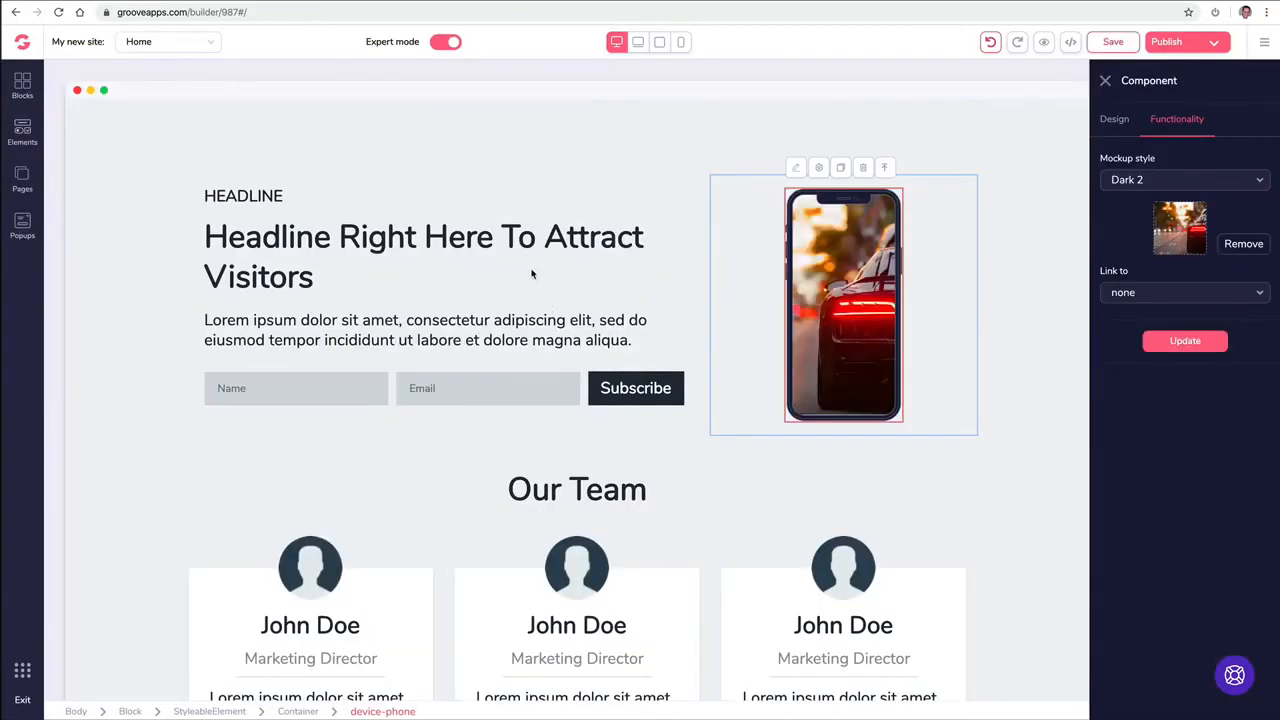
- Replace the phone mockup's image with the cat photo from the image library and update it
left_click(1255, 245)
left_click(1241, 245)
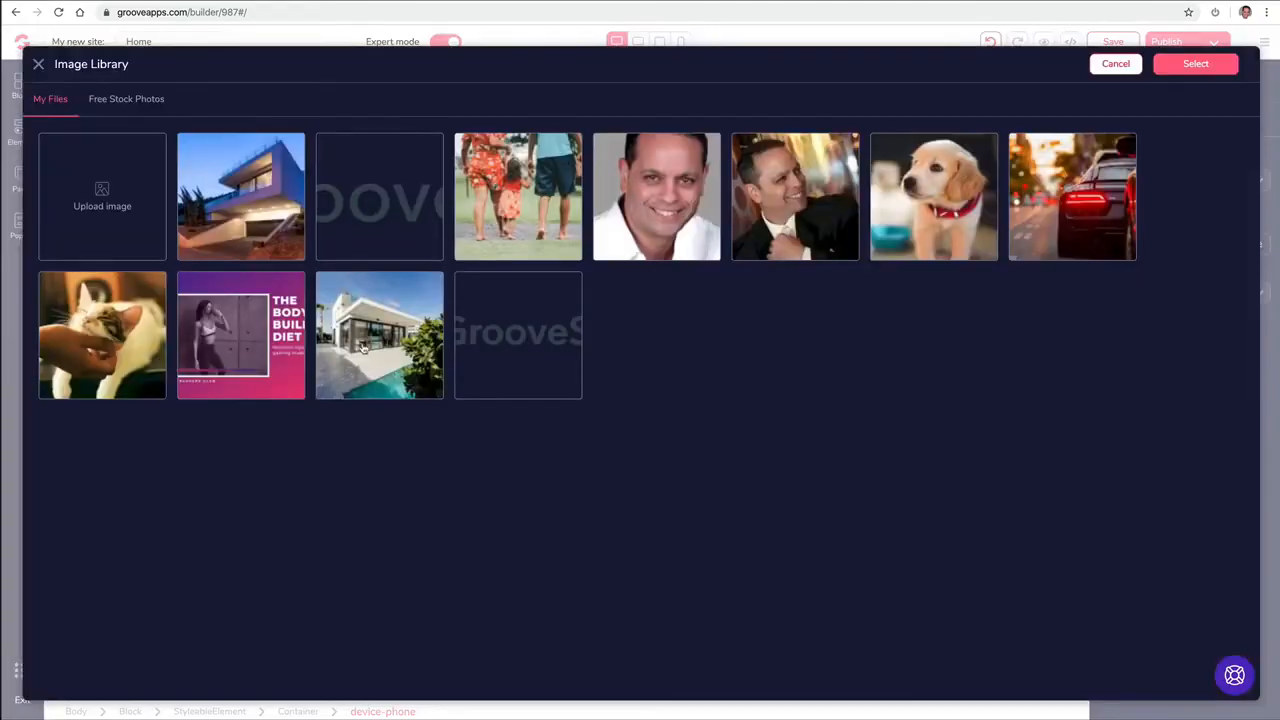
left_click(125, 345)
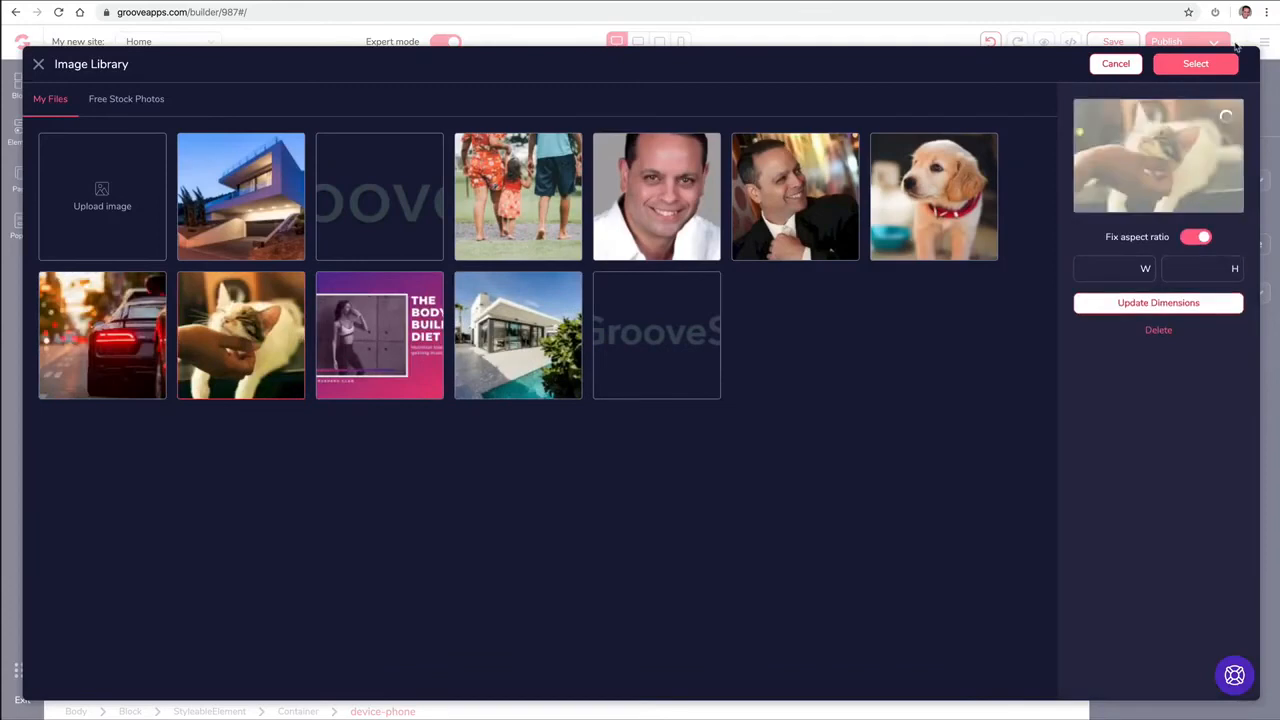
left_click(1212, 64)
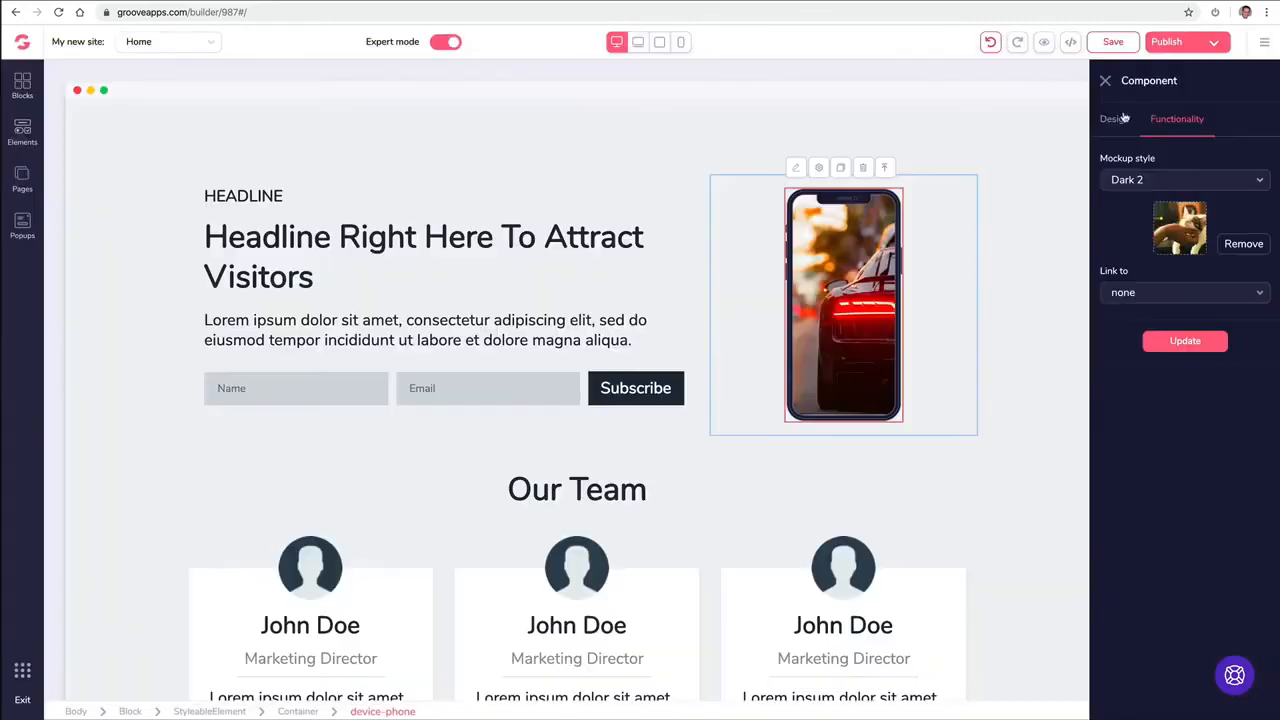
left_click(1162, 344)
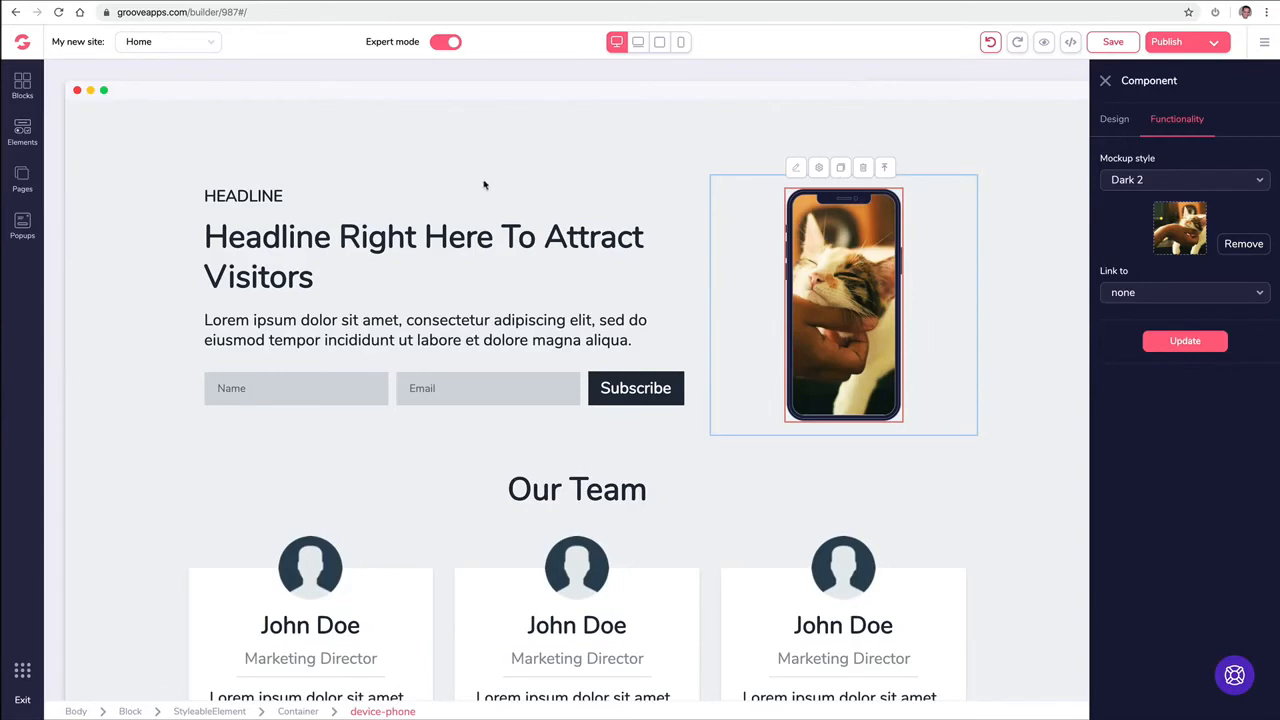
left_click(23, 85)
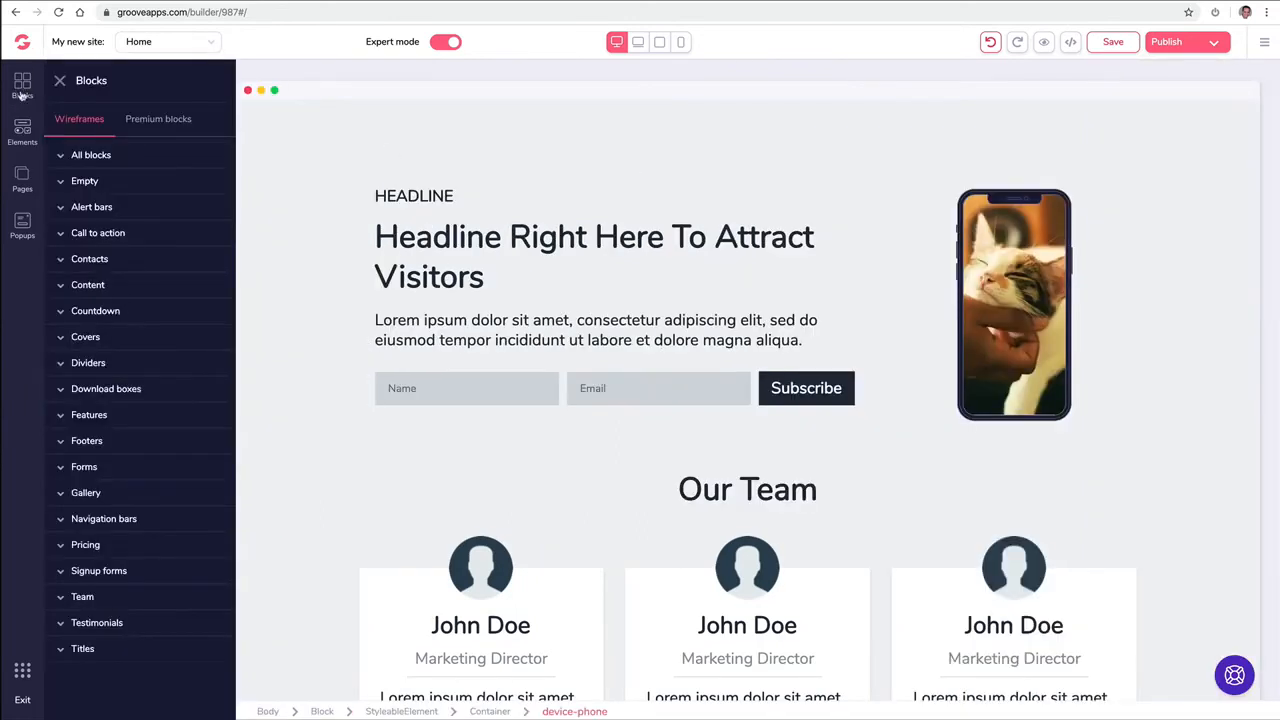
left_click(61, 80)
left_click(30, 127)
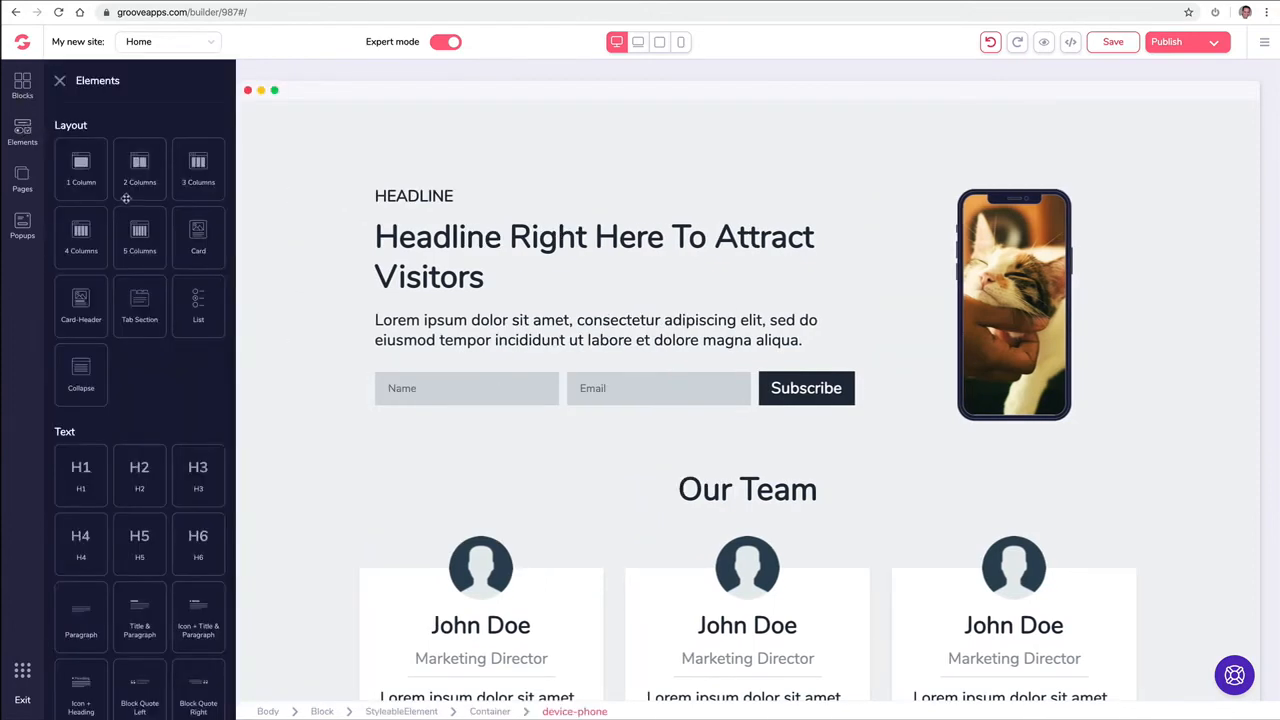
left_click(61, 80)
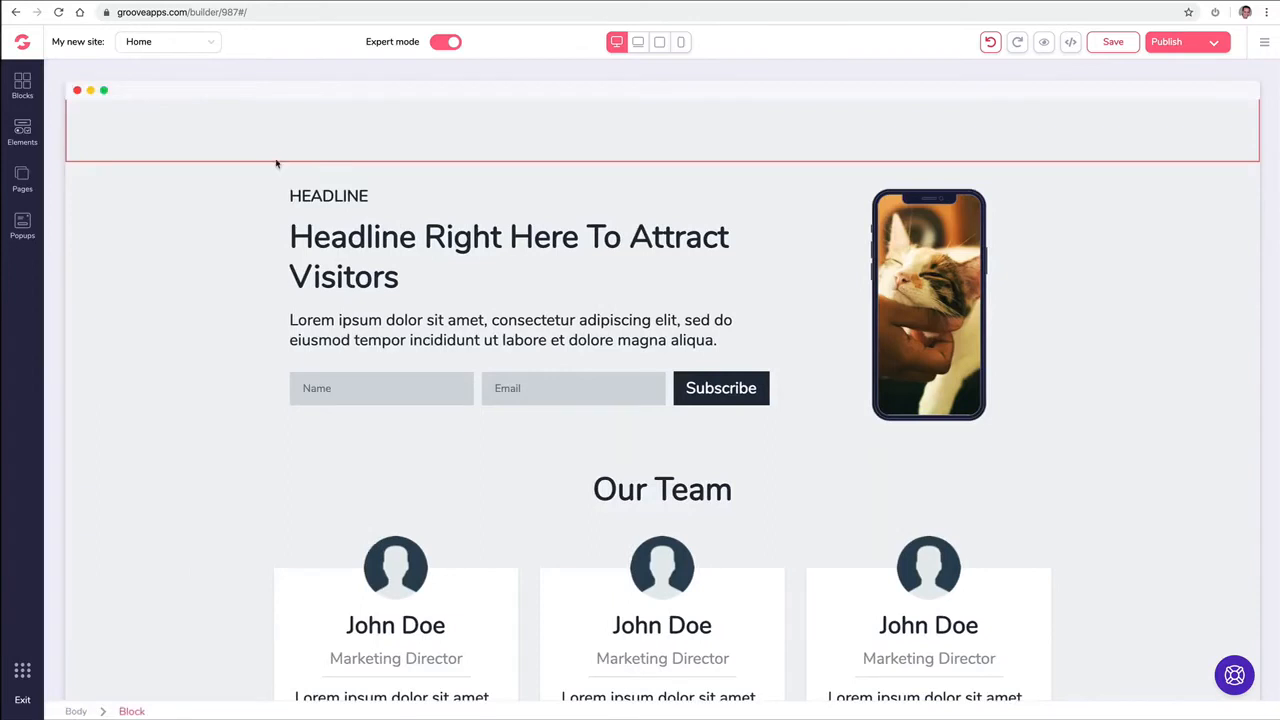
- Add an empty three-column wireframe block directly above the signup block with the phone mockup
scroll(271, 214, "up", 2)
left_click(21, 86)
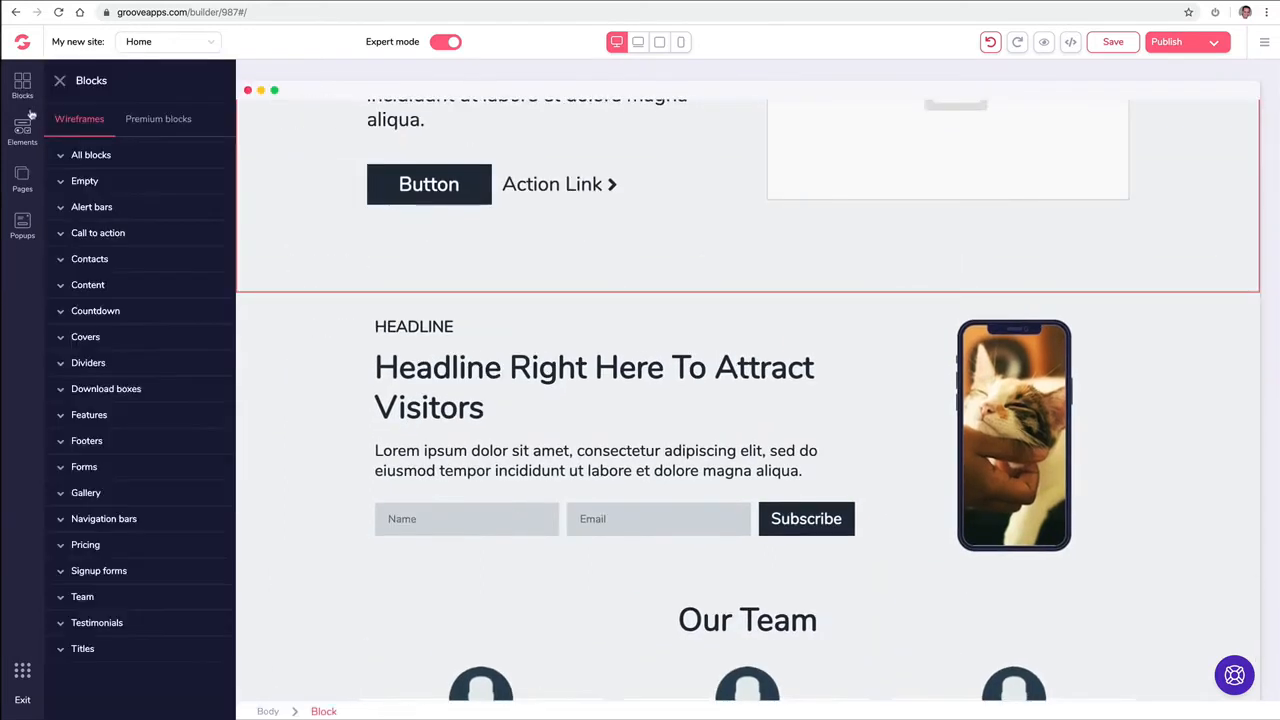
left_click(85, 182)
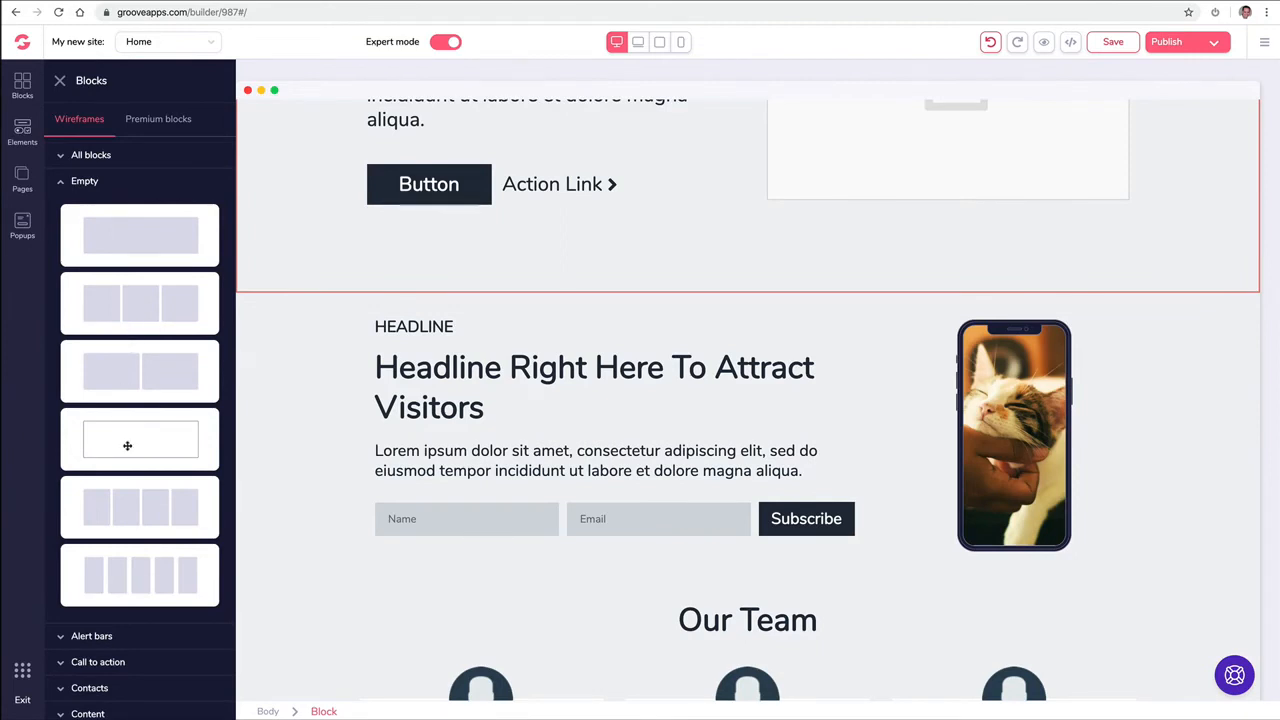
left_click_drag(145, 316, 568, 339)
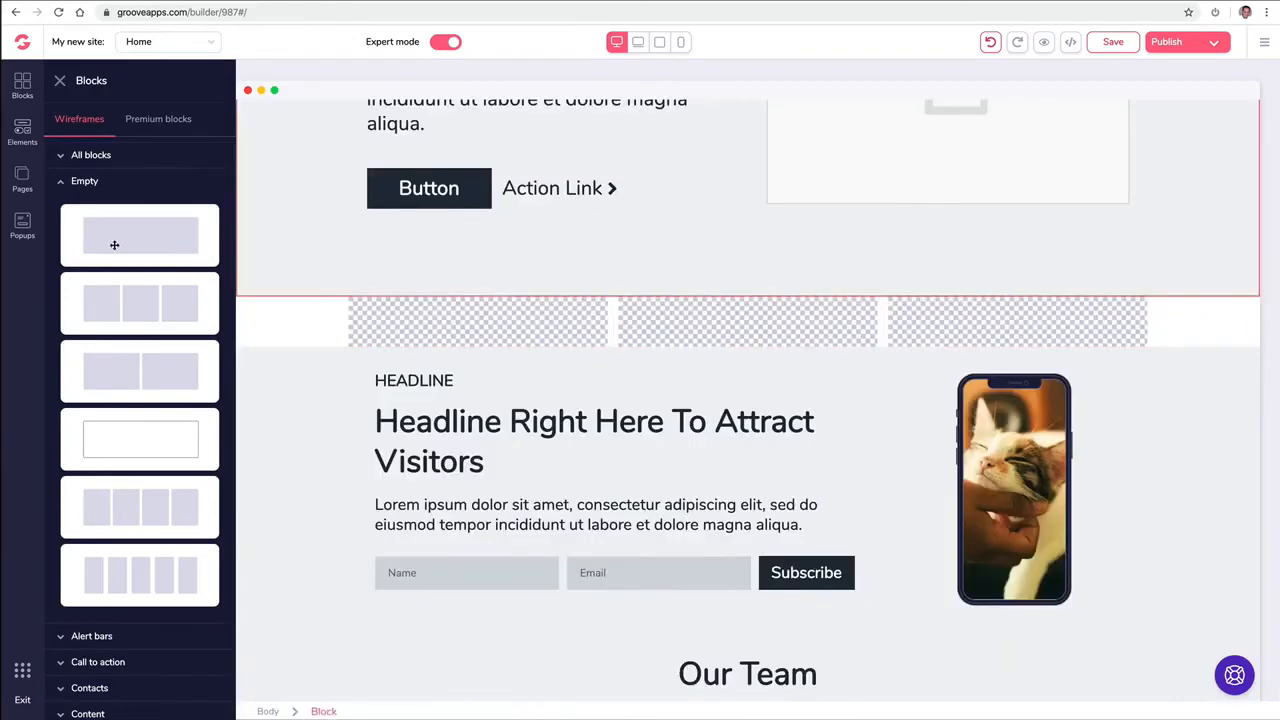
- Place a Paragraph element in the first column of the empty three-column block
left_click(22, 133)
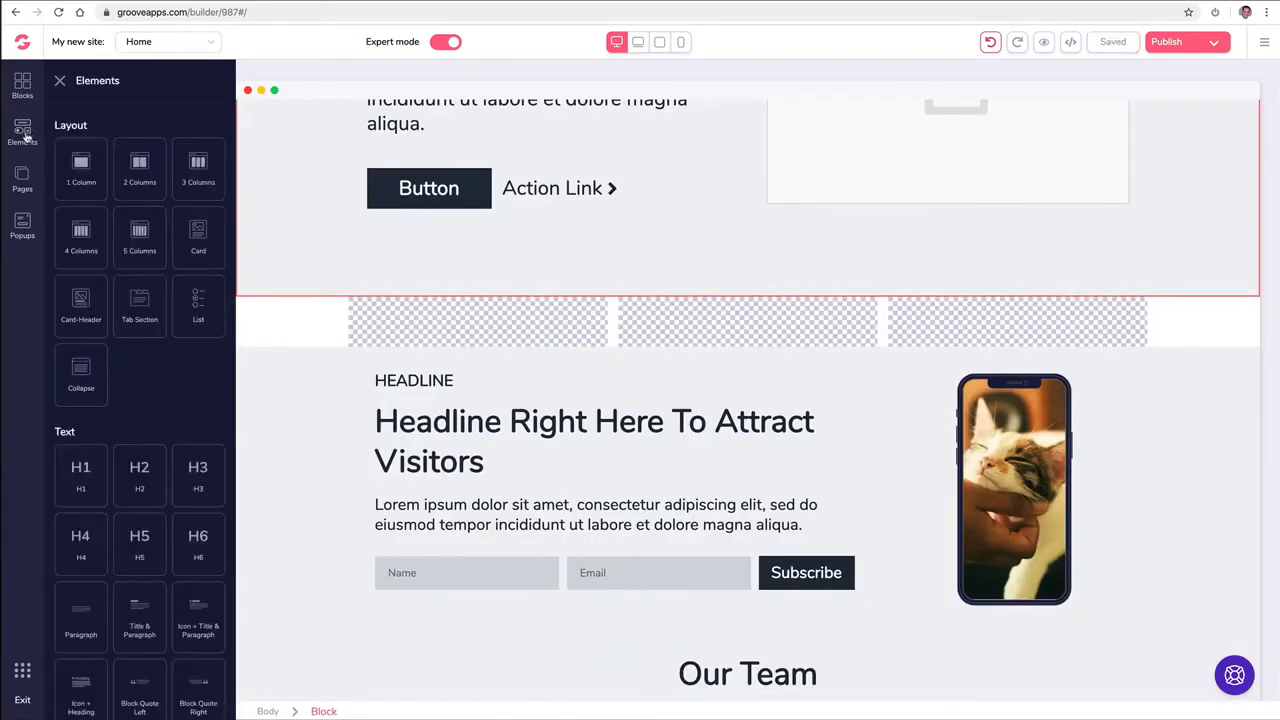
scroll(146, 276, "down", 5)
left_click_drag(80, 398, 460, 345)
left_click(330, 327)
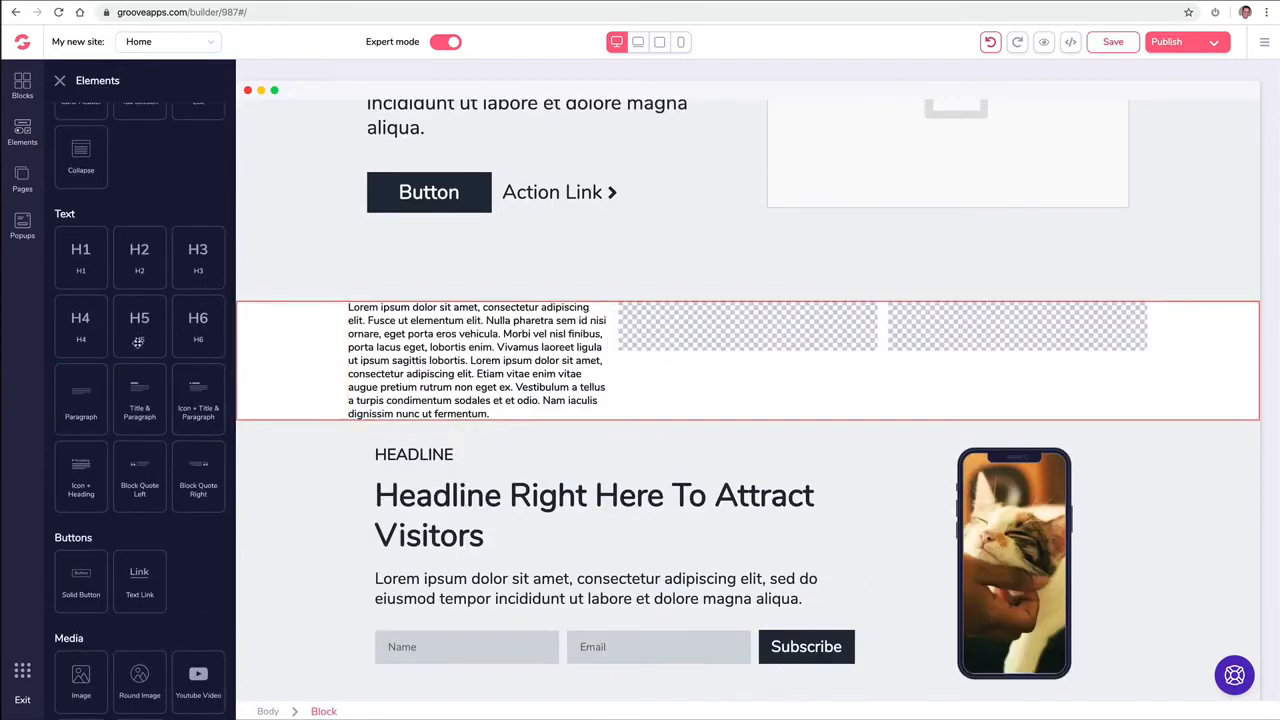
- Place a Youtube Video element in the middle column and a Laptop mockup in the third column
scroll(107, 358, "down", 5)
scroll(107, 358, "down", 2)
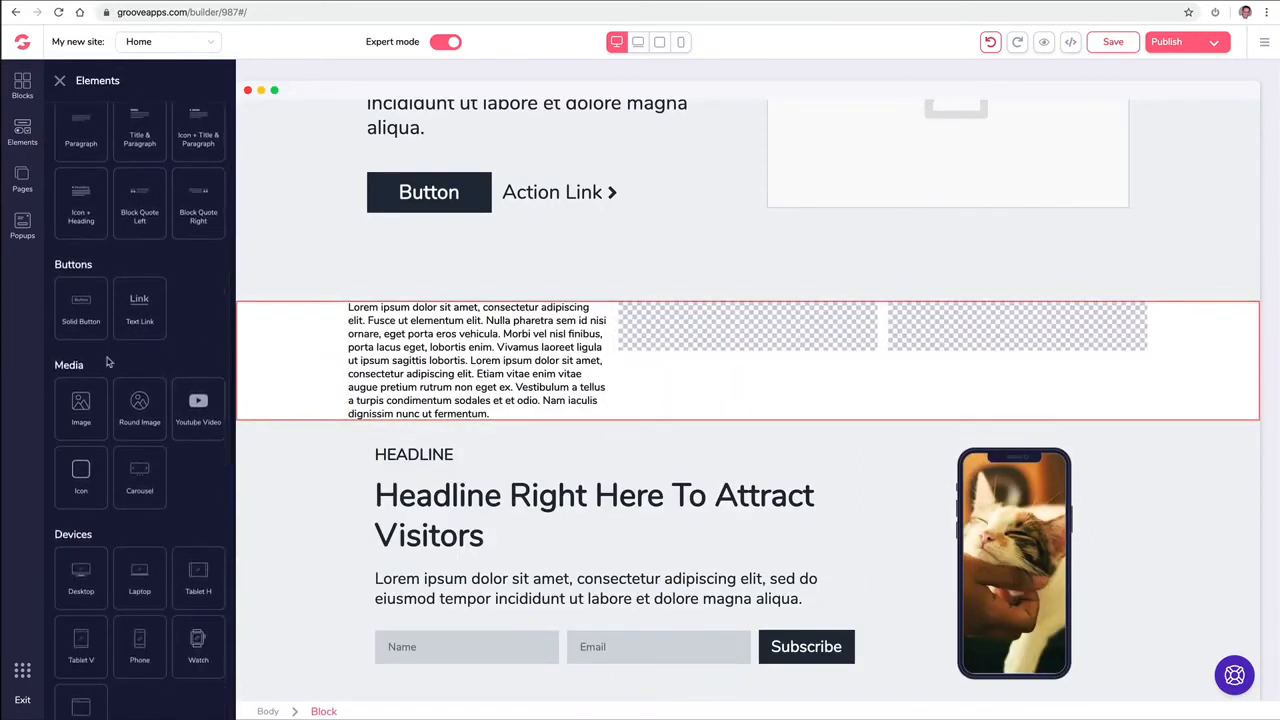
left_click_drag(198, 405, 737, 343)
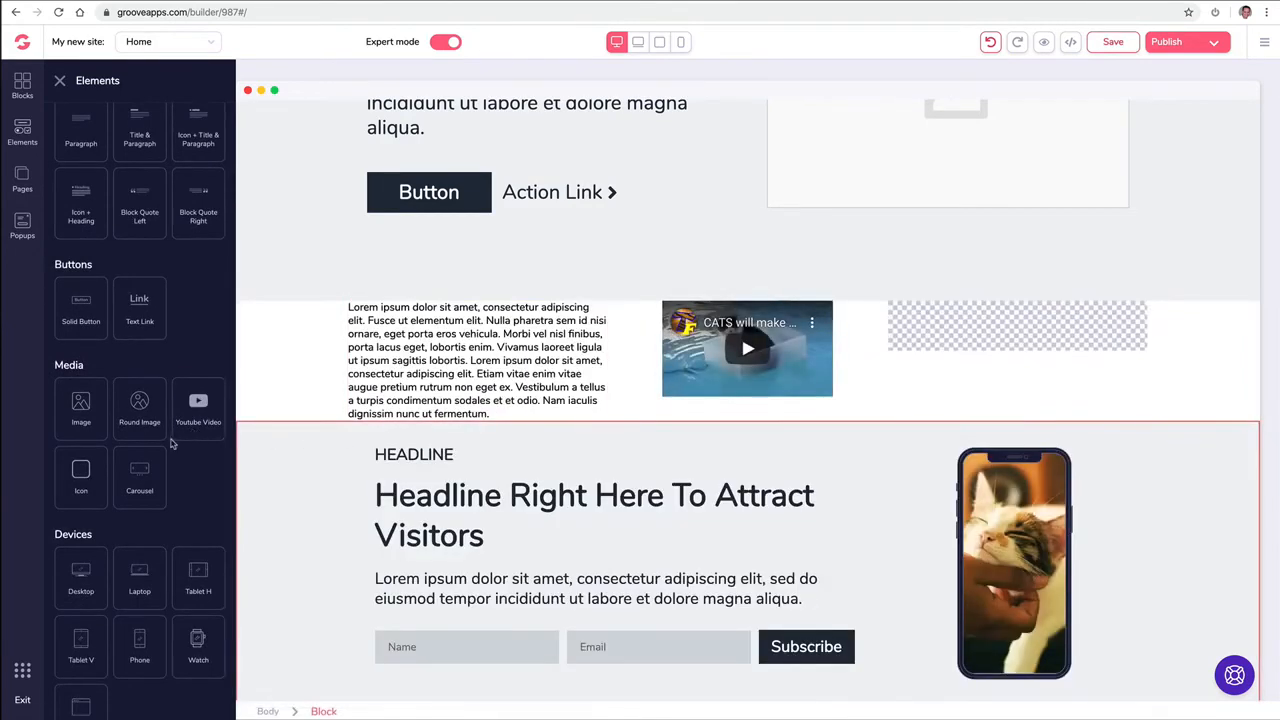
scroll(172, 444, "down", 4)
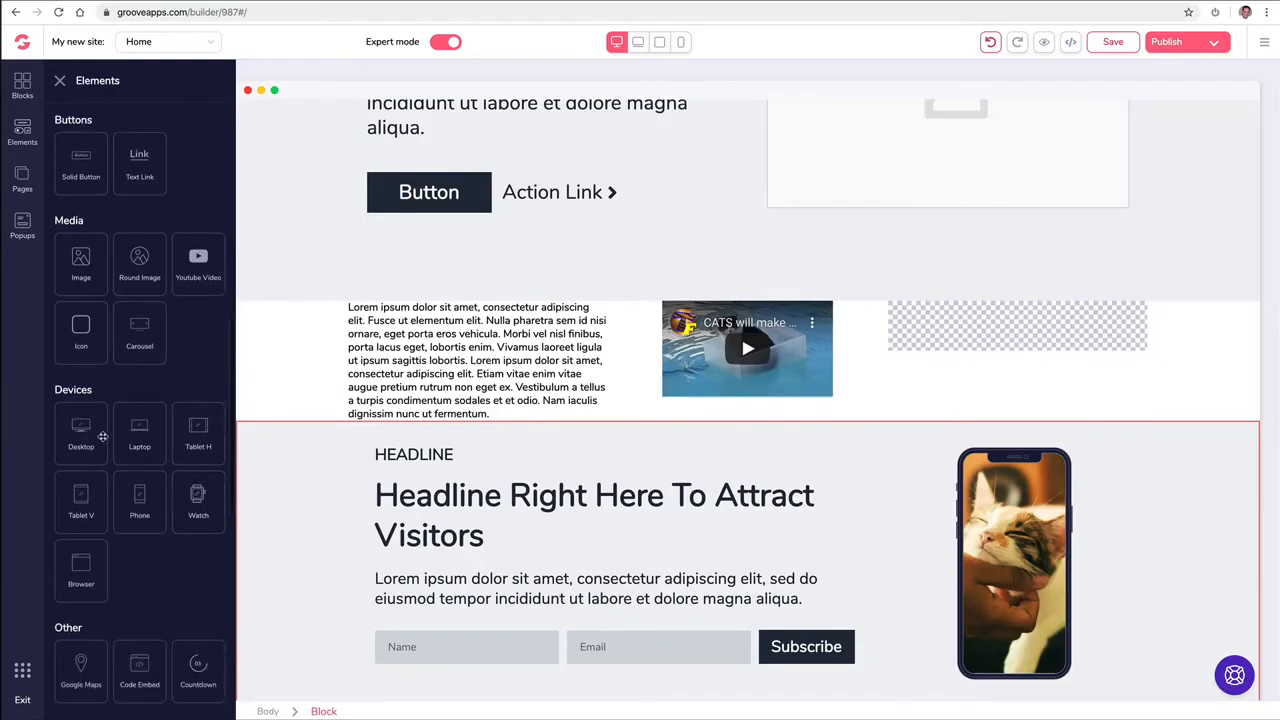
left_click_drag(140, 434, 981, 353)
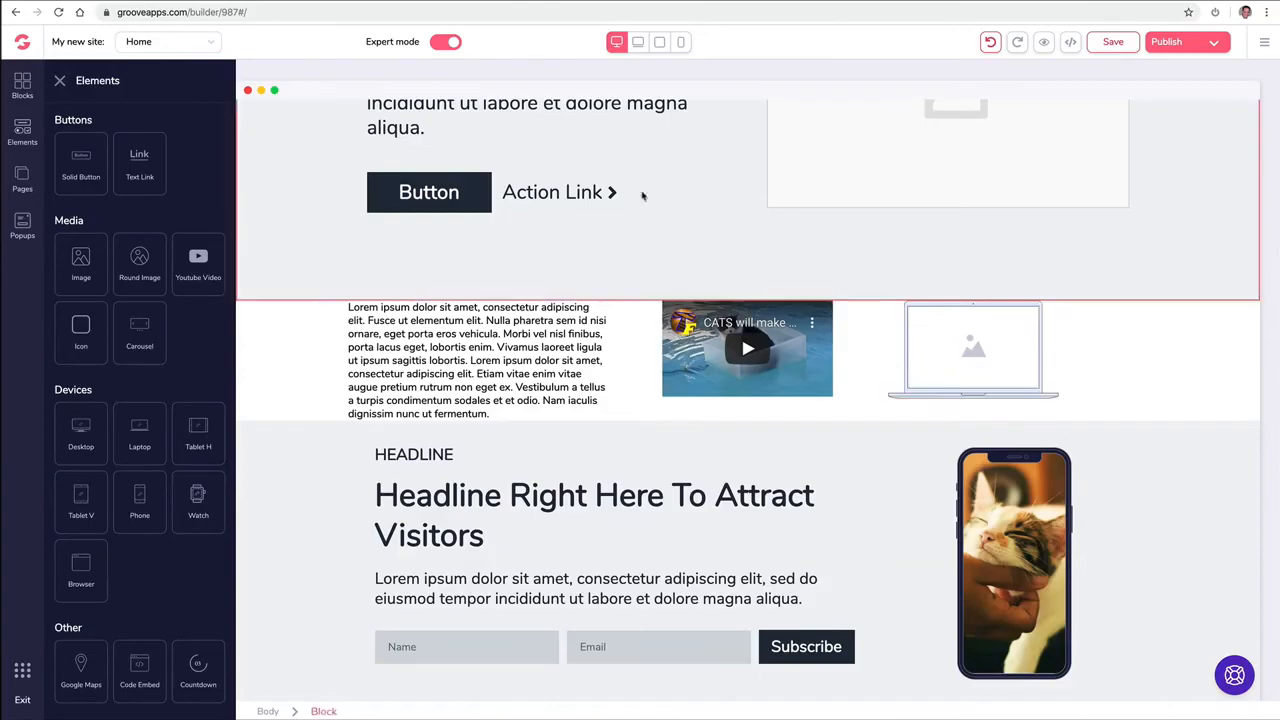
- Set the middle column's Youtube video ID to k2m2g3U0KIQ and update the element
left_click(686, 334)
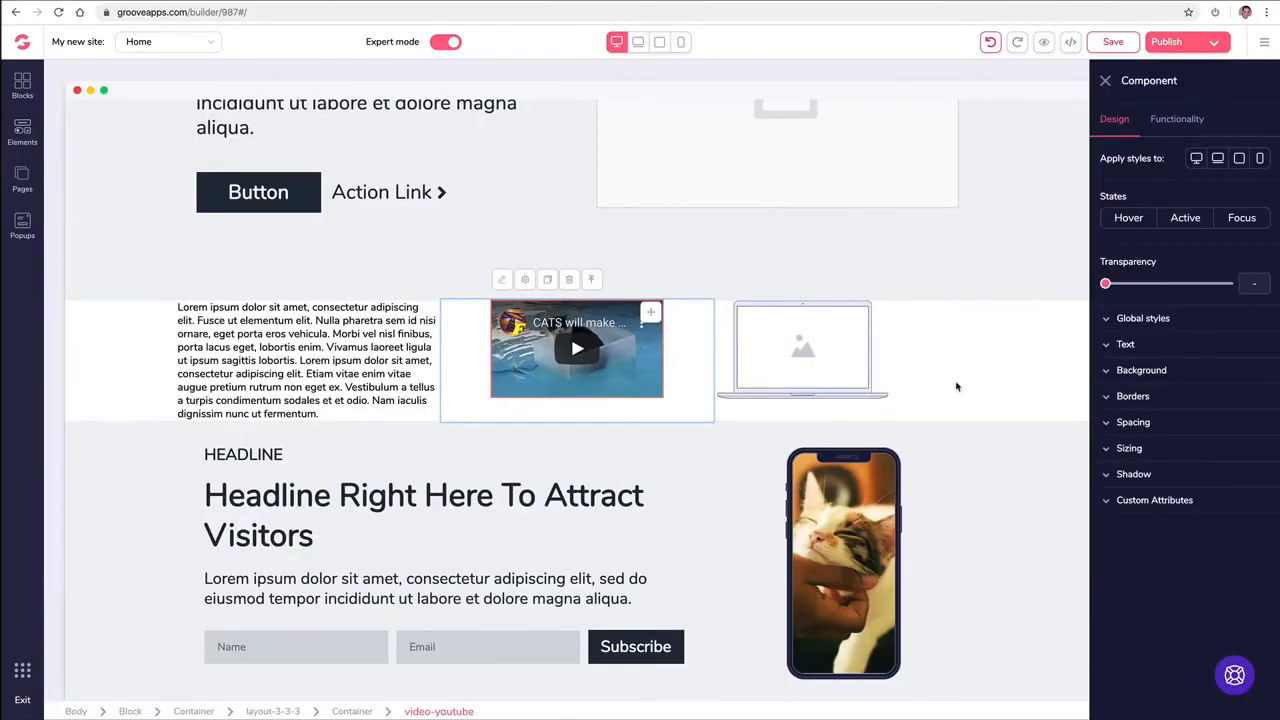
left_click(1167, 122)
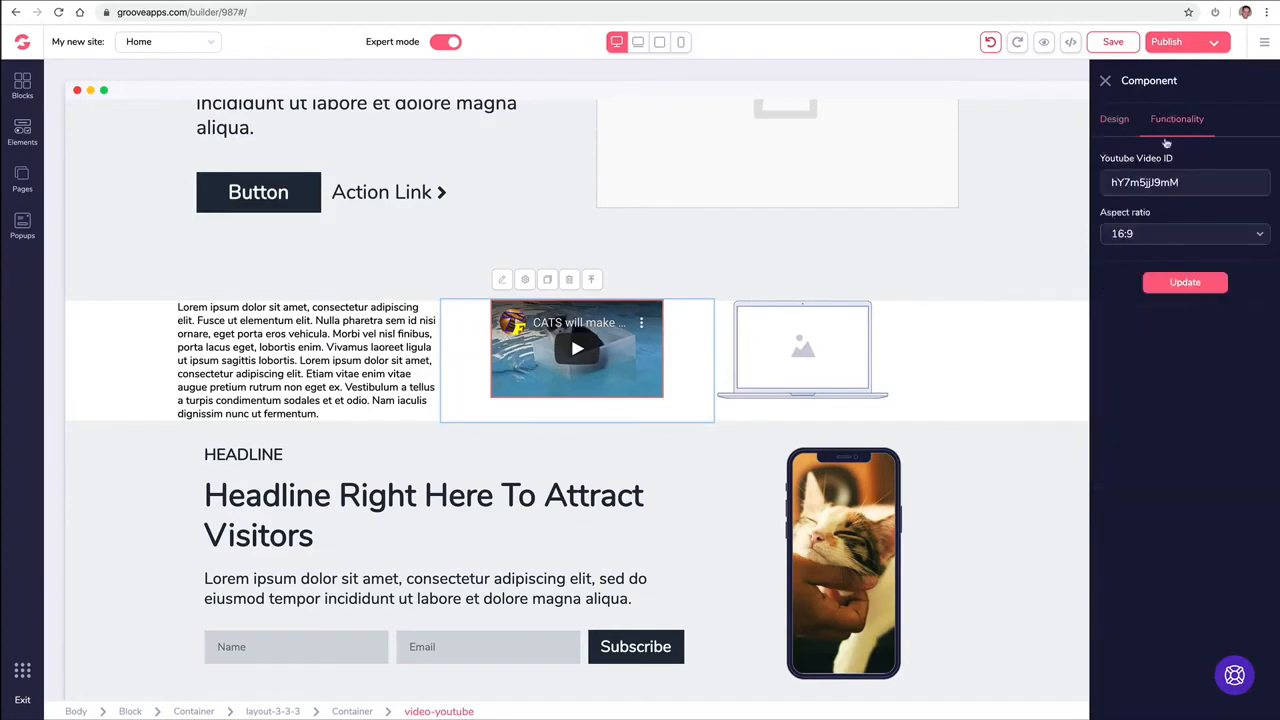
double_click(1163, 182)
type("k2m2g3UcKIQ")
left_click(1157, 283)
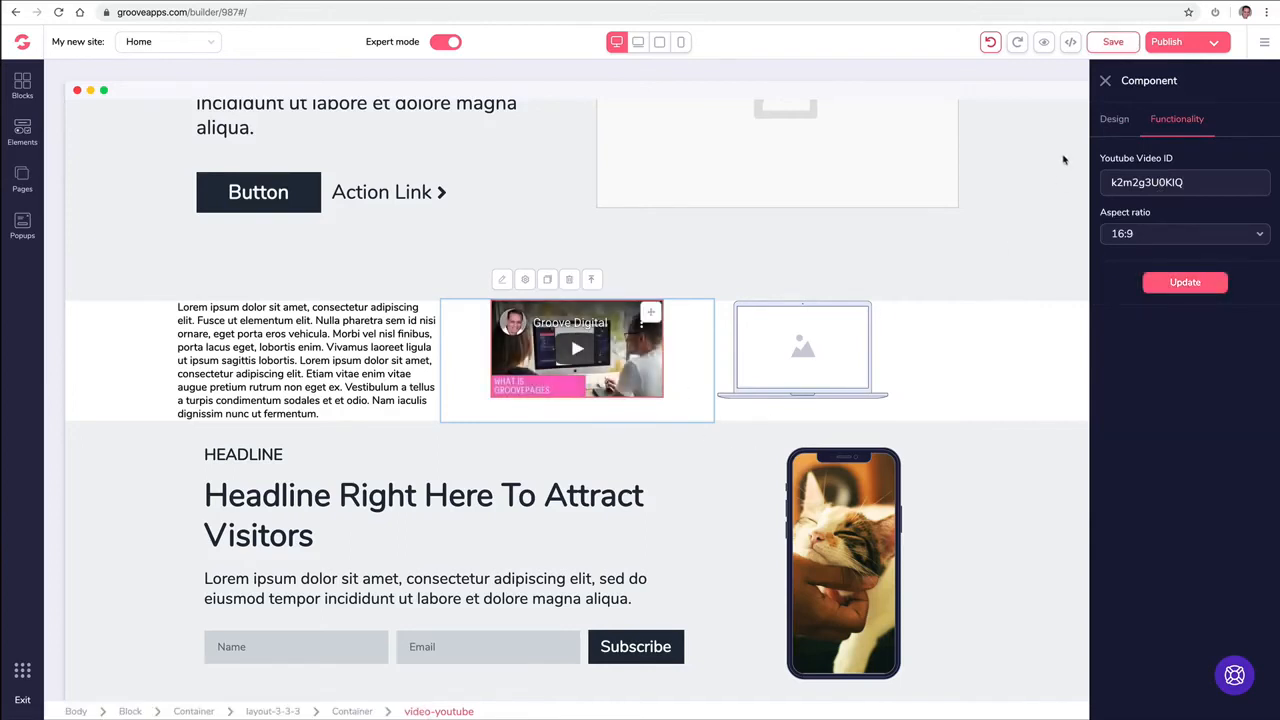
left_click(1105, 81)
- Move the video beneath the signup block's HEADLINE text and enlarge it using a width set to Relative to parent
left_click_drag(735, 314, 476, 514)
scroll(526, 460, "down", 2)
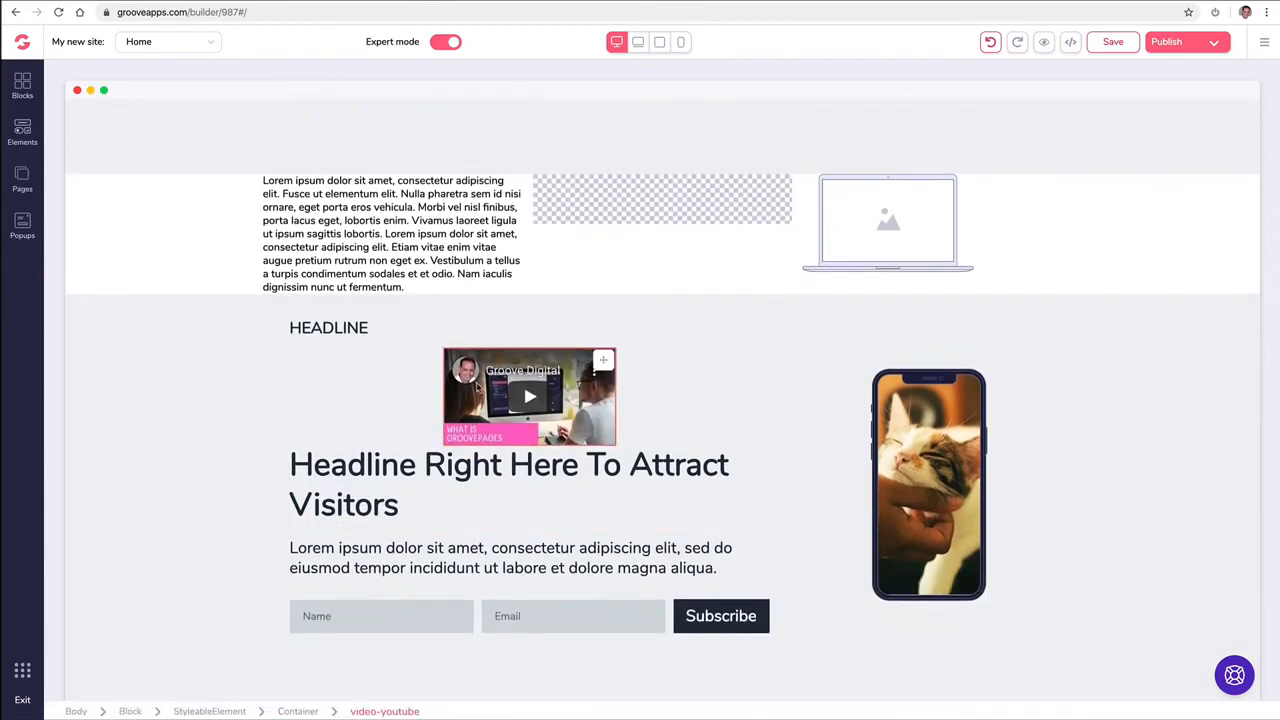
left_click(523, 382)
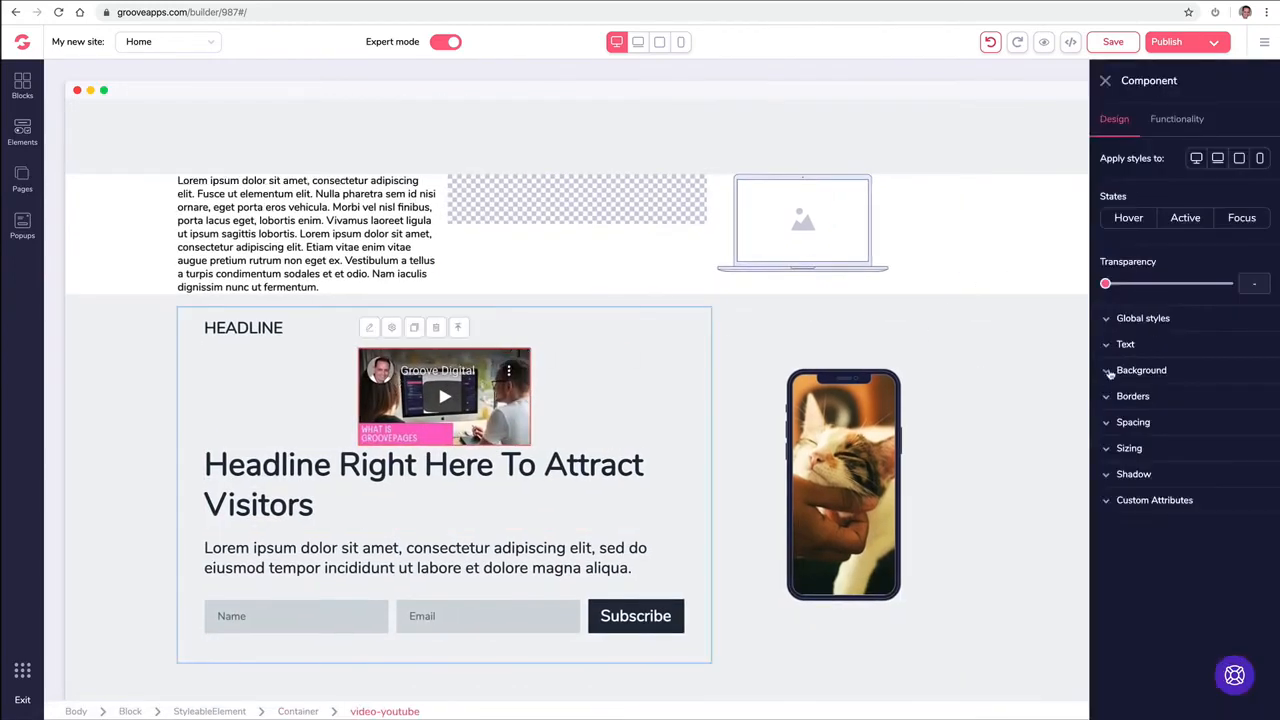
left_click(1110, 451)
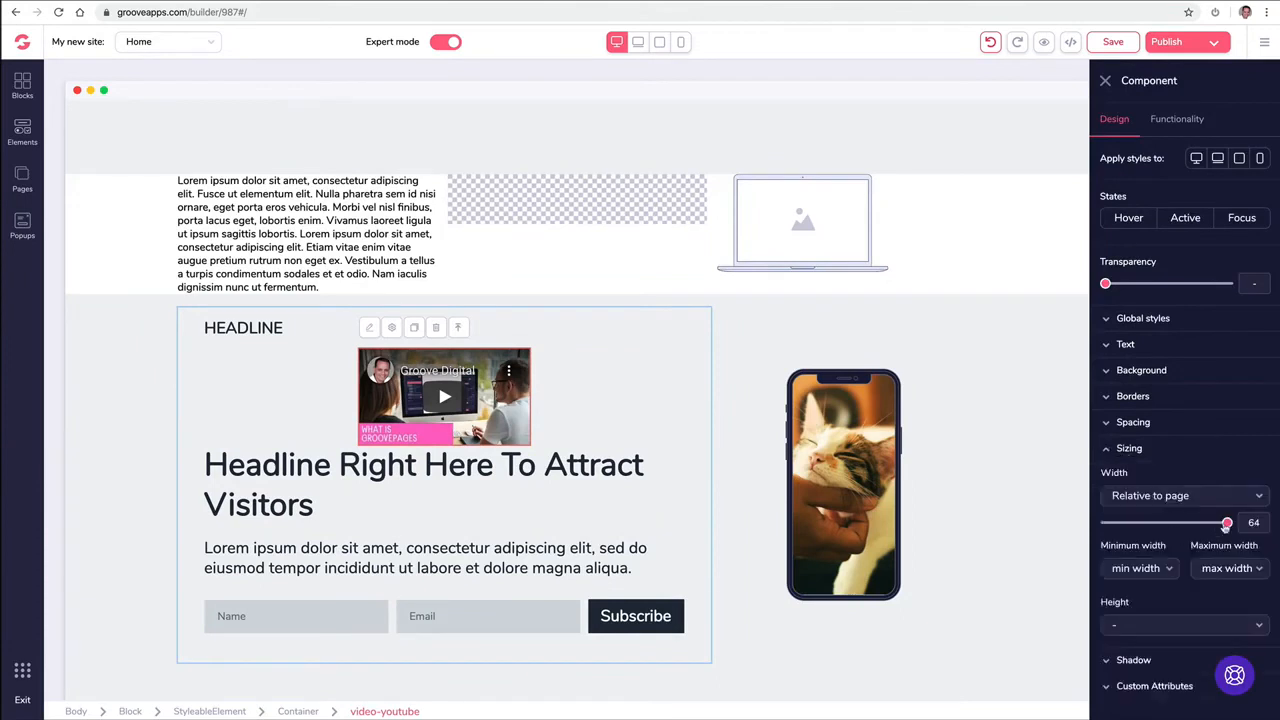
left_click(1161, 498)
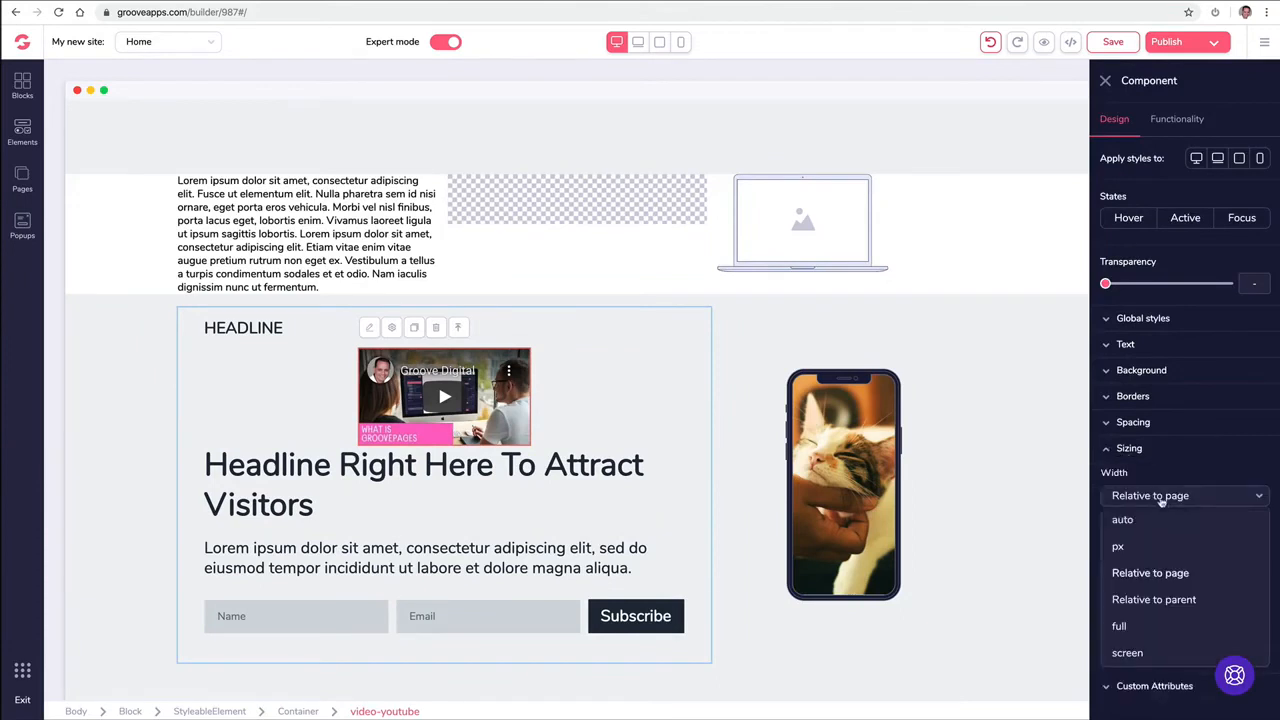
left_click(1153, 603)
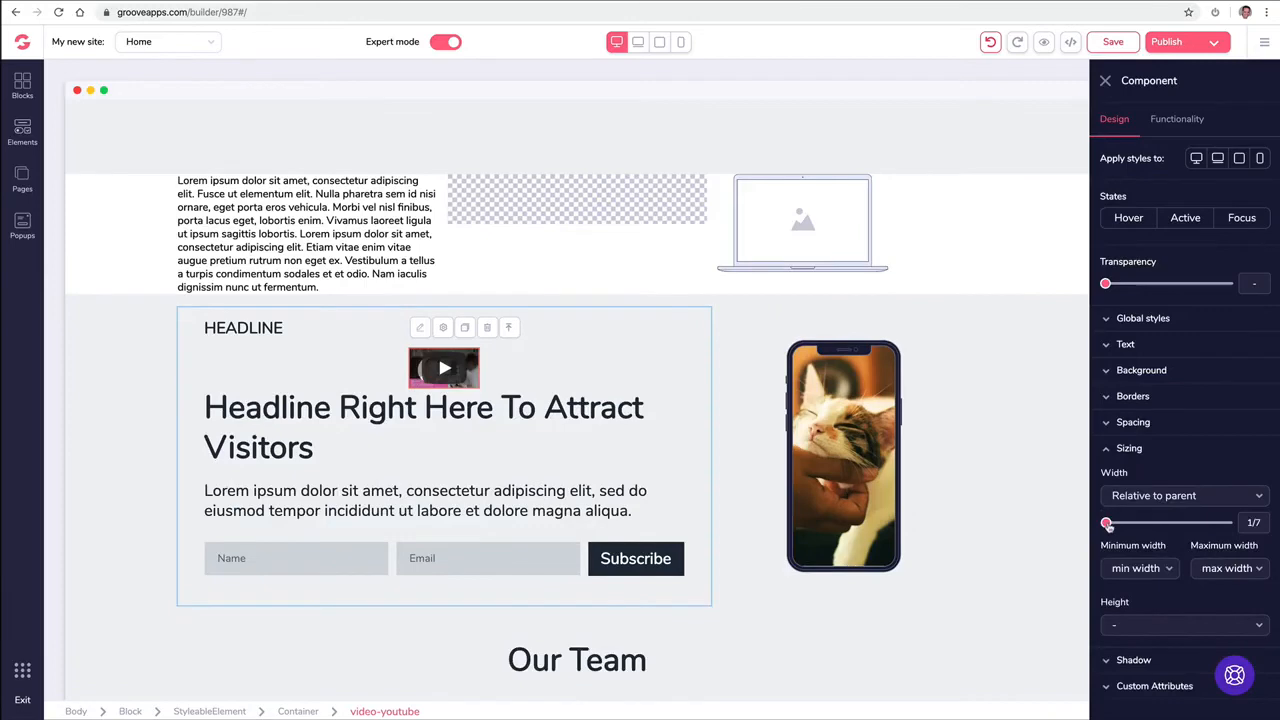
left_click_drag(1106, 523, 1196, 523)
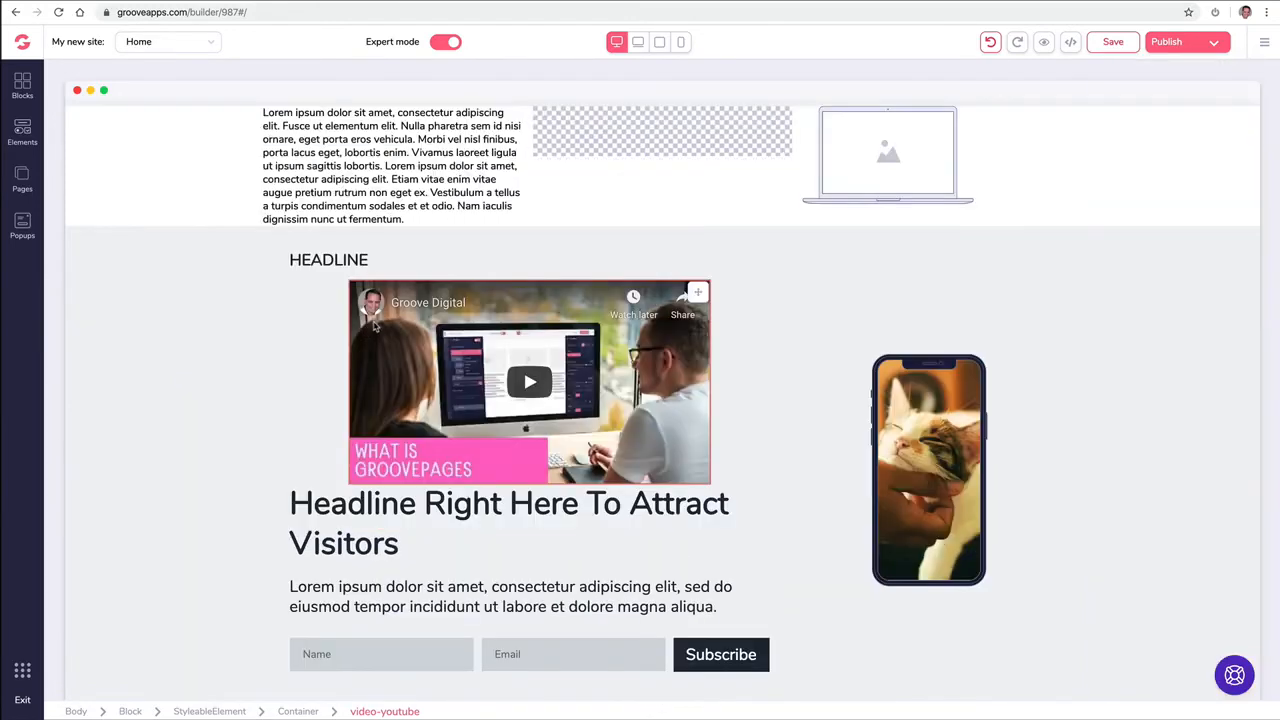
- Delete the Youtube video from the signup block
left_click(376, 327)
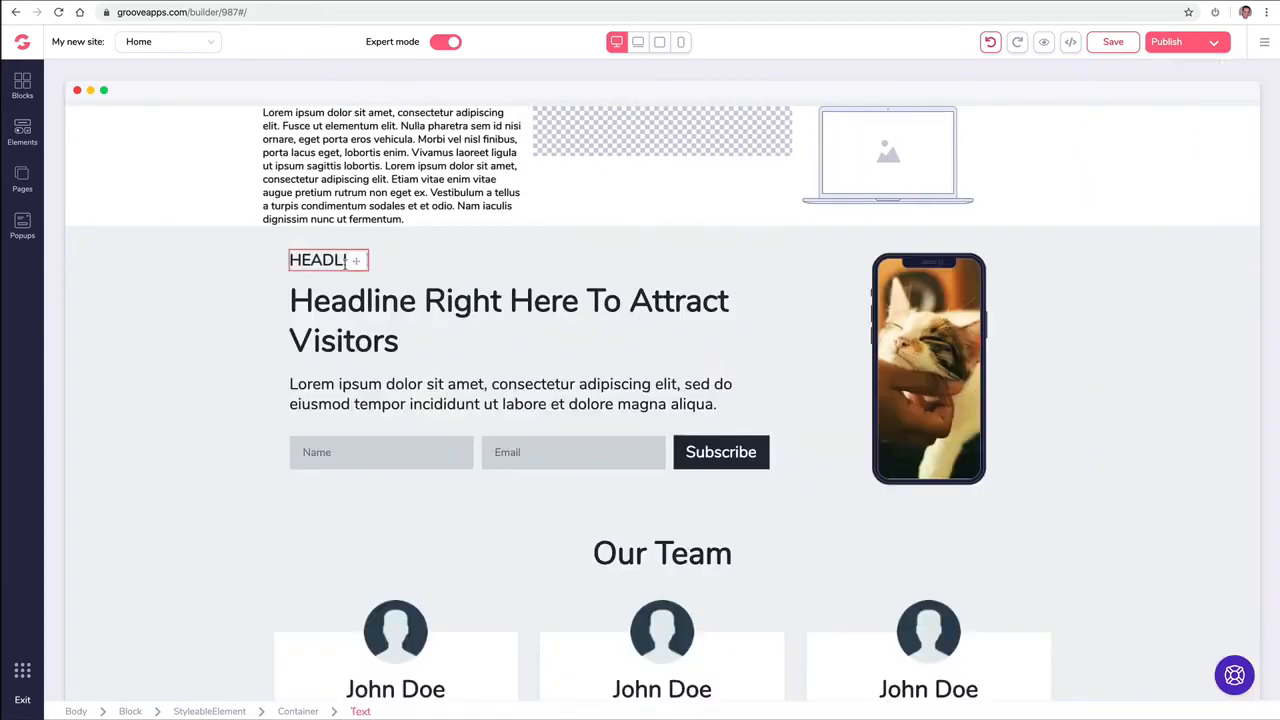
left_click(341, 259)
- Place a Code Embed element in the three-column block's middle column, open its source code editor and save it empty
scroll(277, 252, "up", 3)
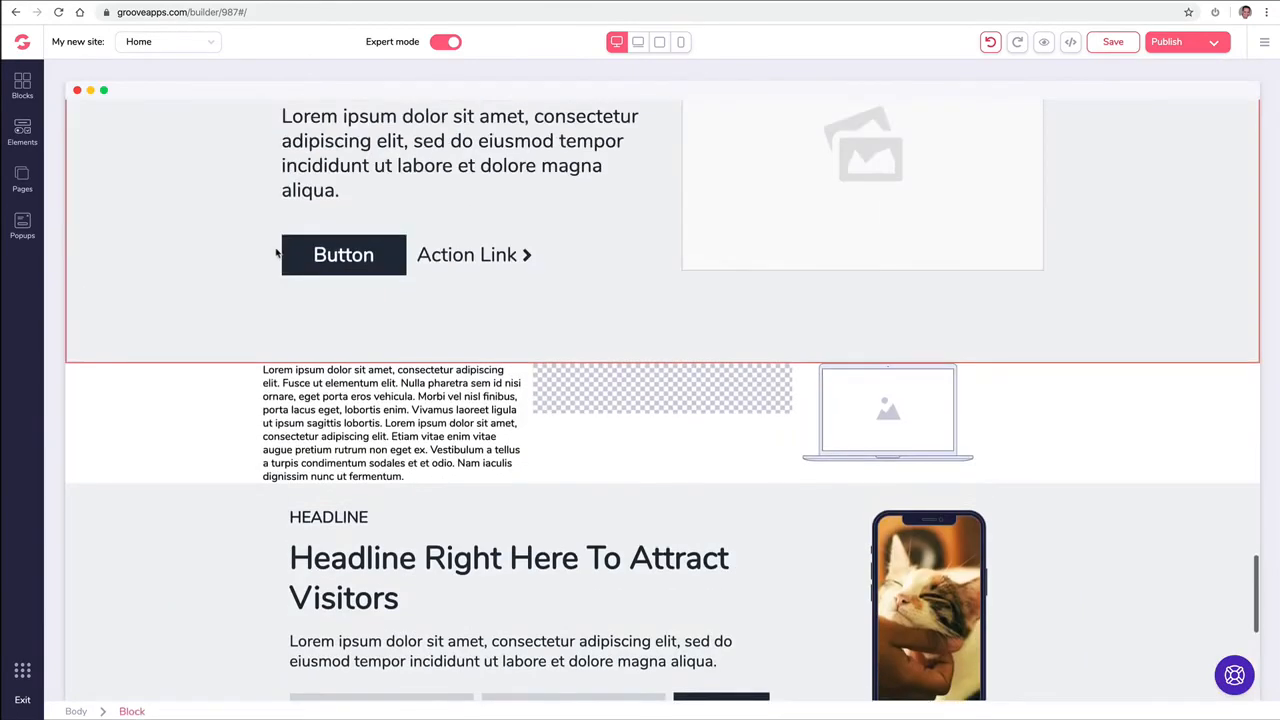
left_click(22, 133)
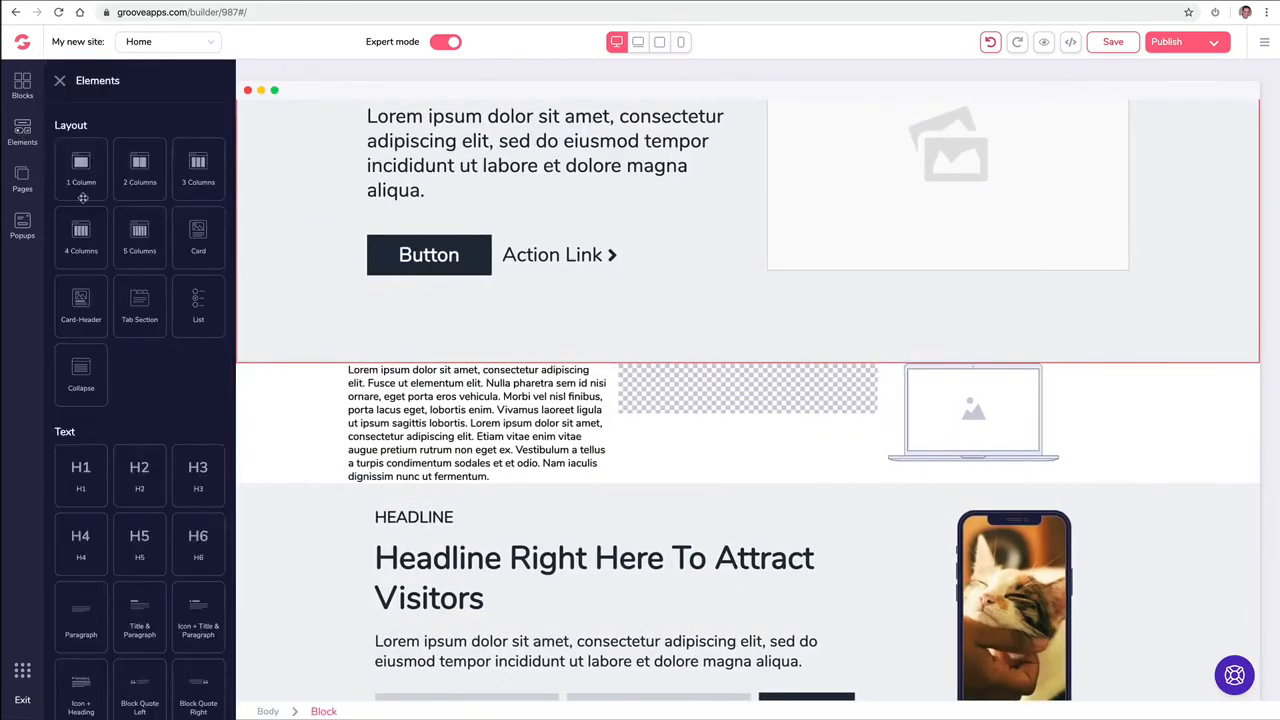
scroll(110, 214, "down", 5)
scroll(124, 216, "down", 3)
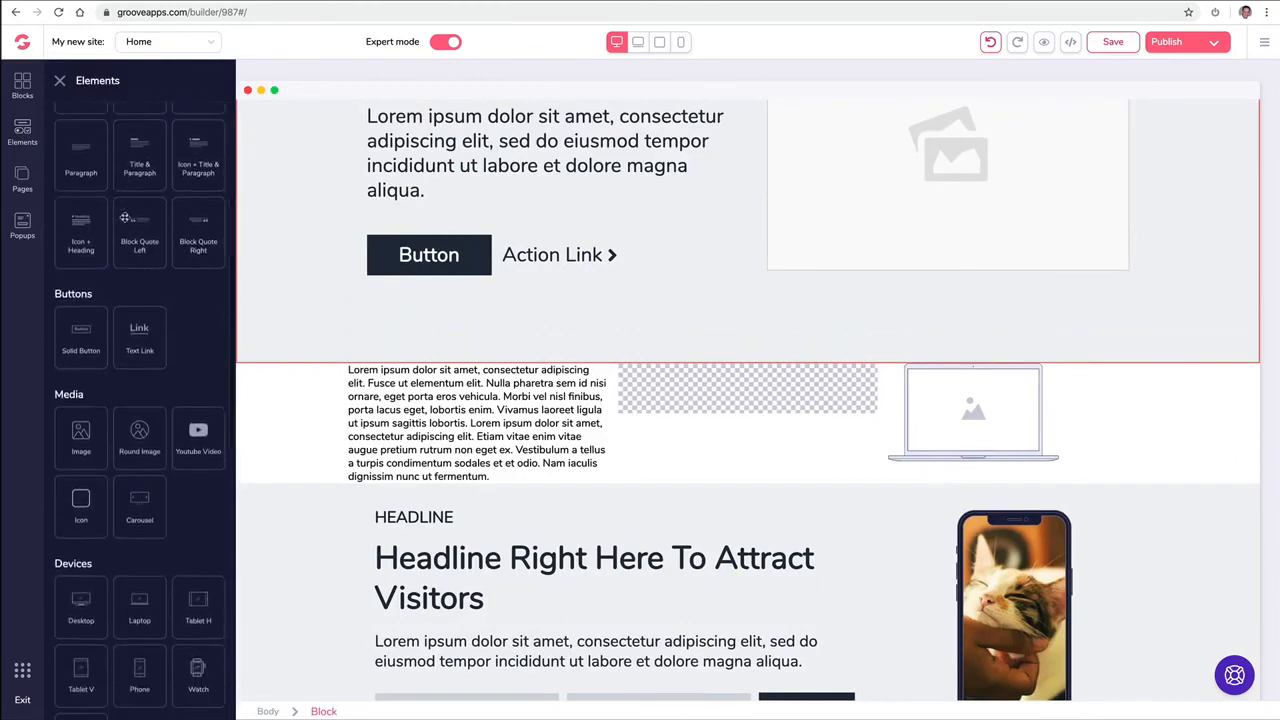
scroll(116, 258, "down", 8)
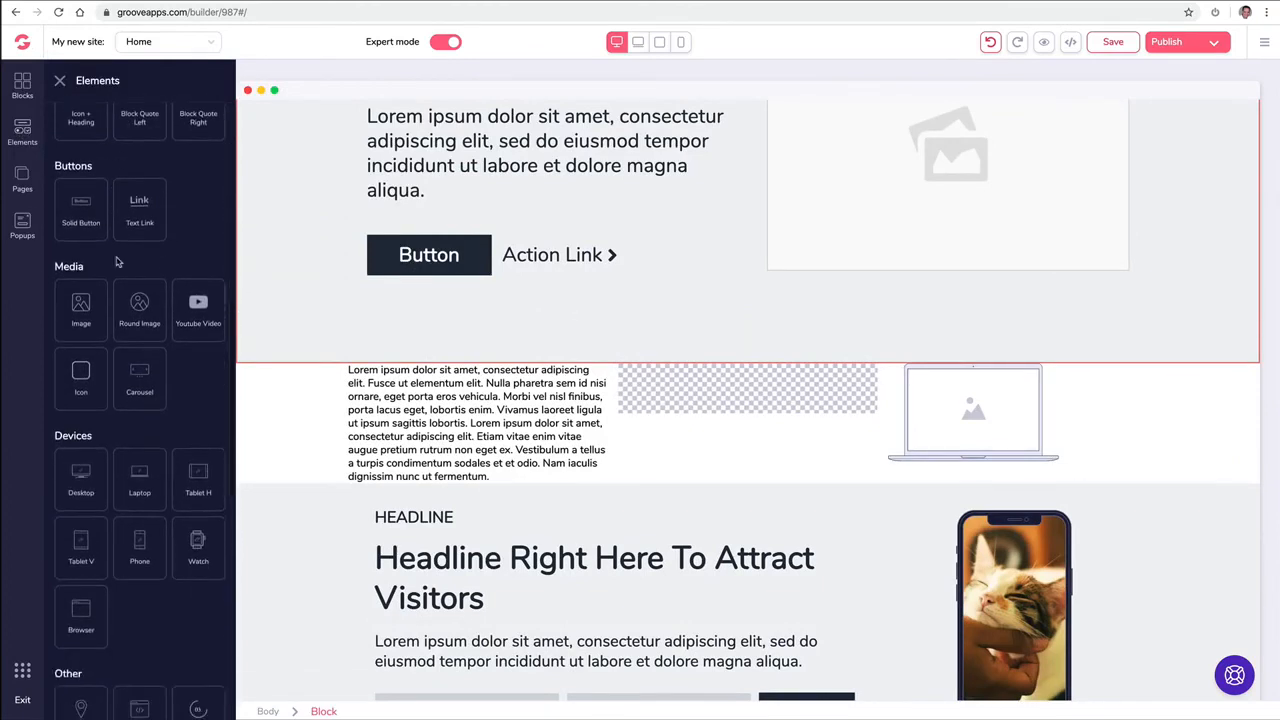
left_click_drag(139, 477, 713, 403)
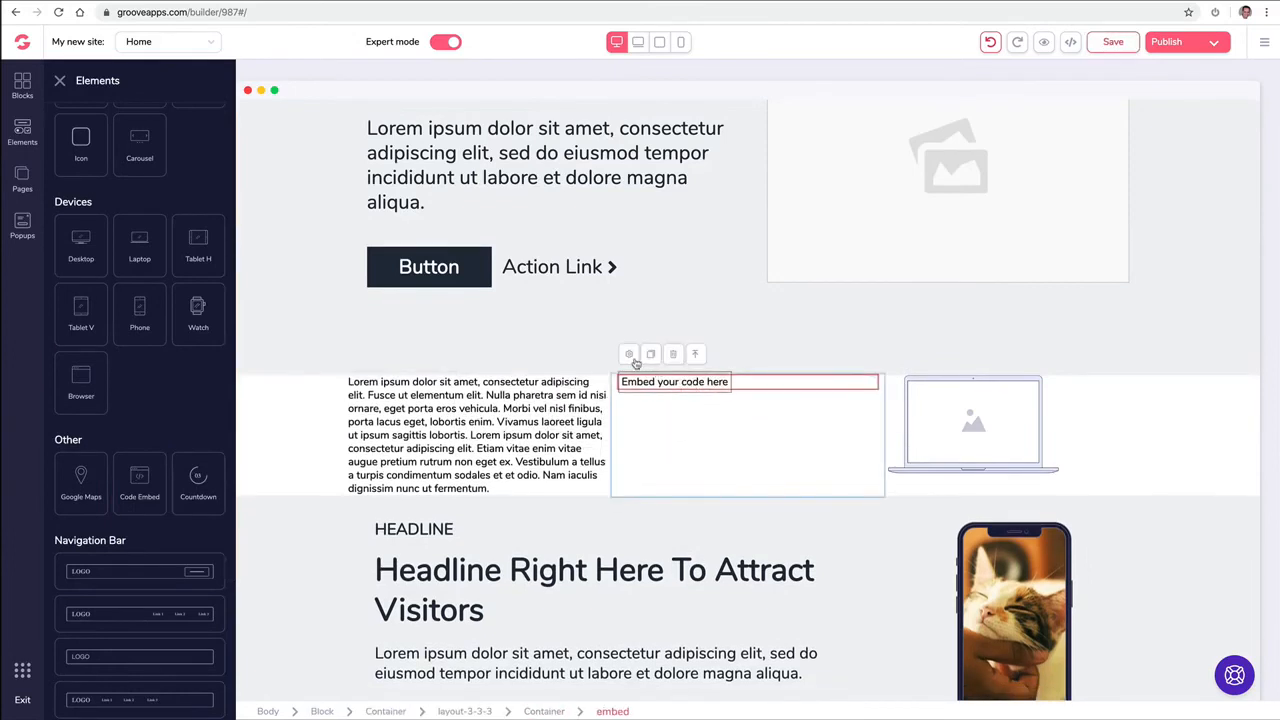
left_click(630, 358)
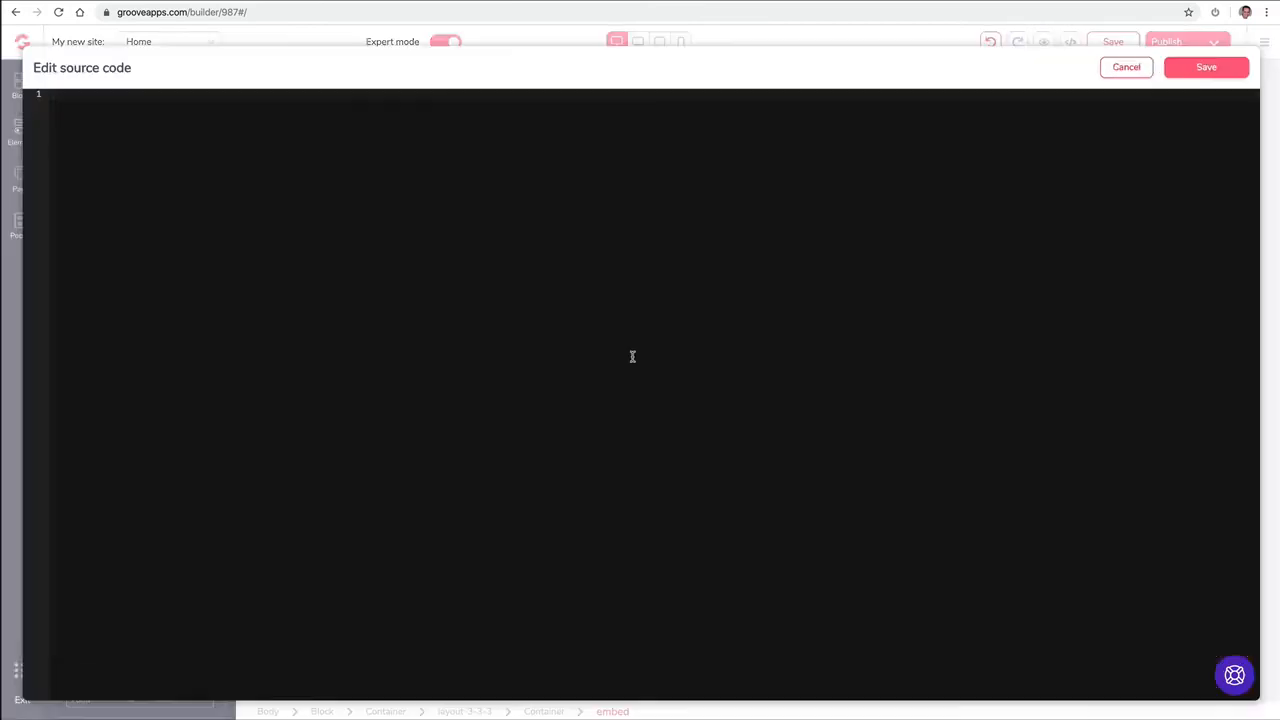
left_click(1203, 66)
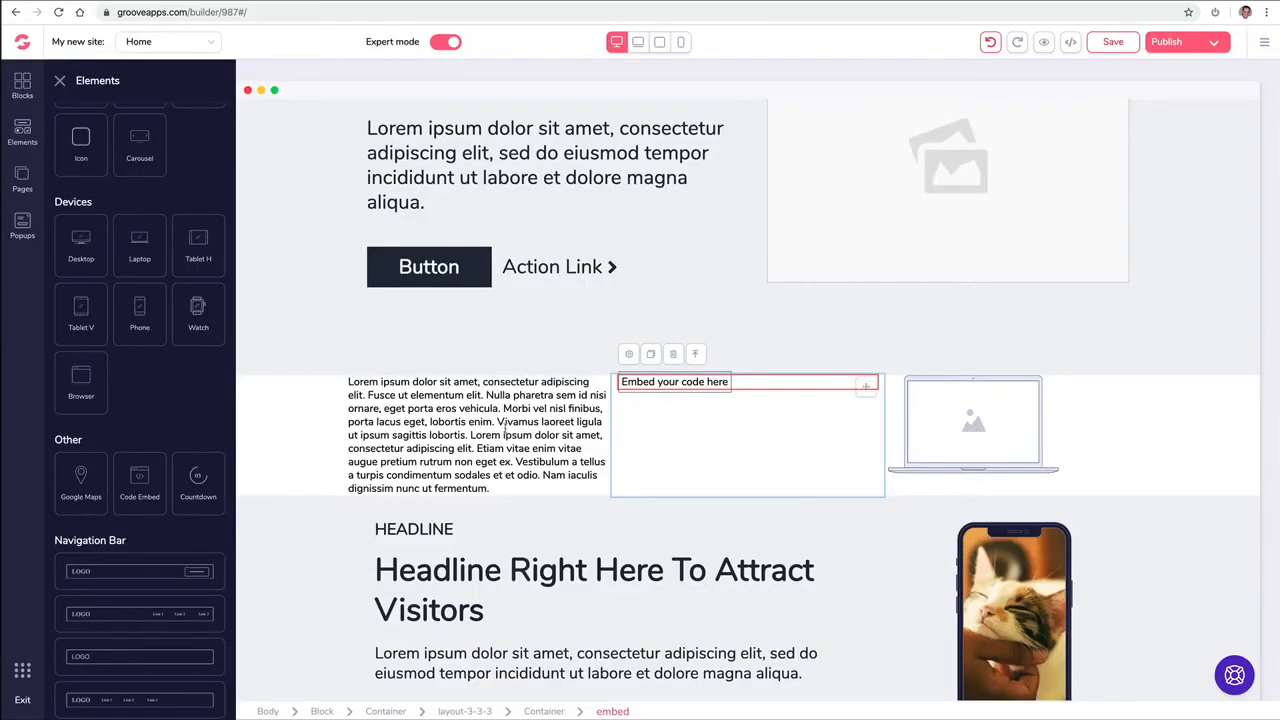
- Delete the three-column block above the signup block
scroll(422, 406, "down", 1)
left_click(300, 358)
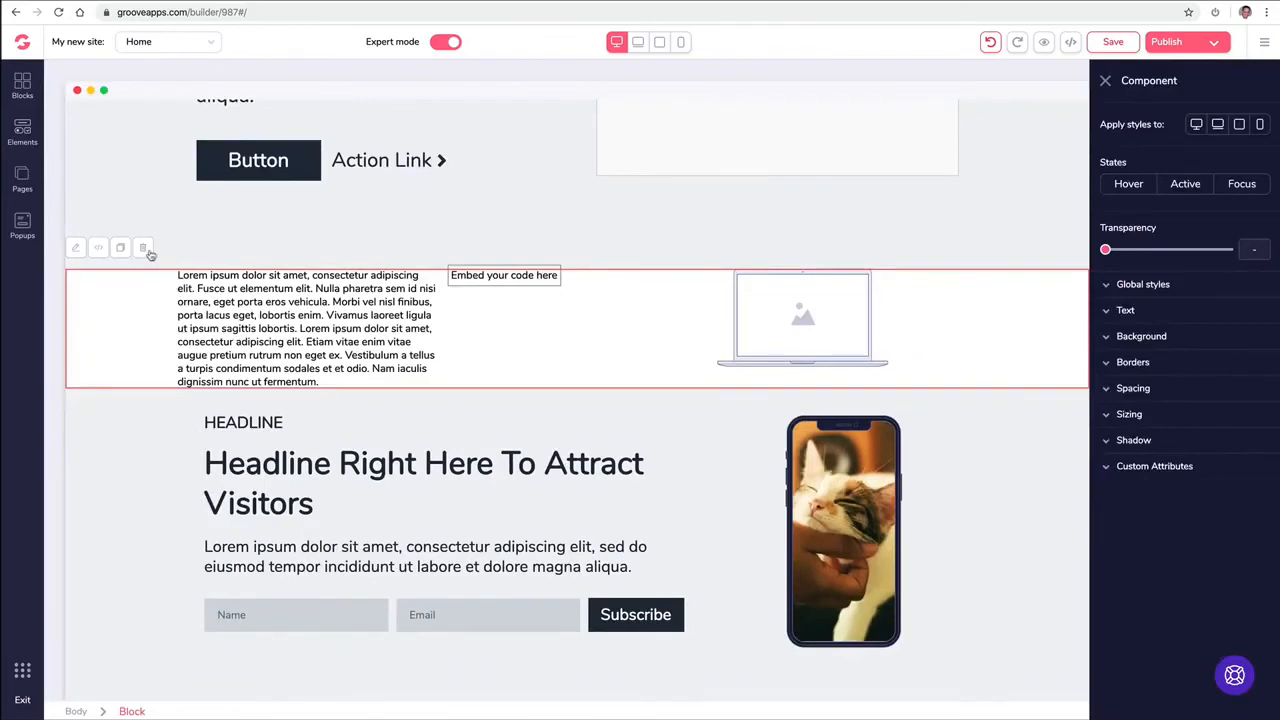
left_click(142, 247)
- Insert an empty one-column block above the signup block
left_click(23, 87)
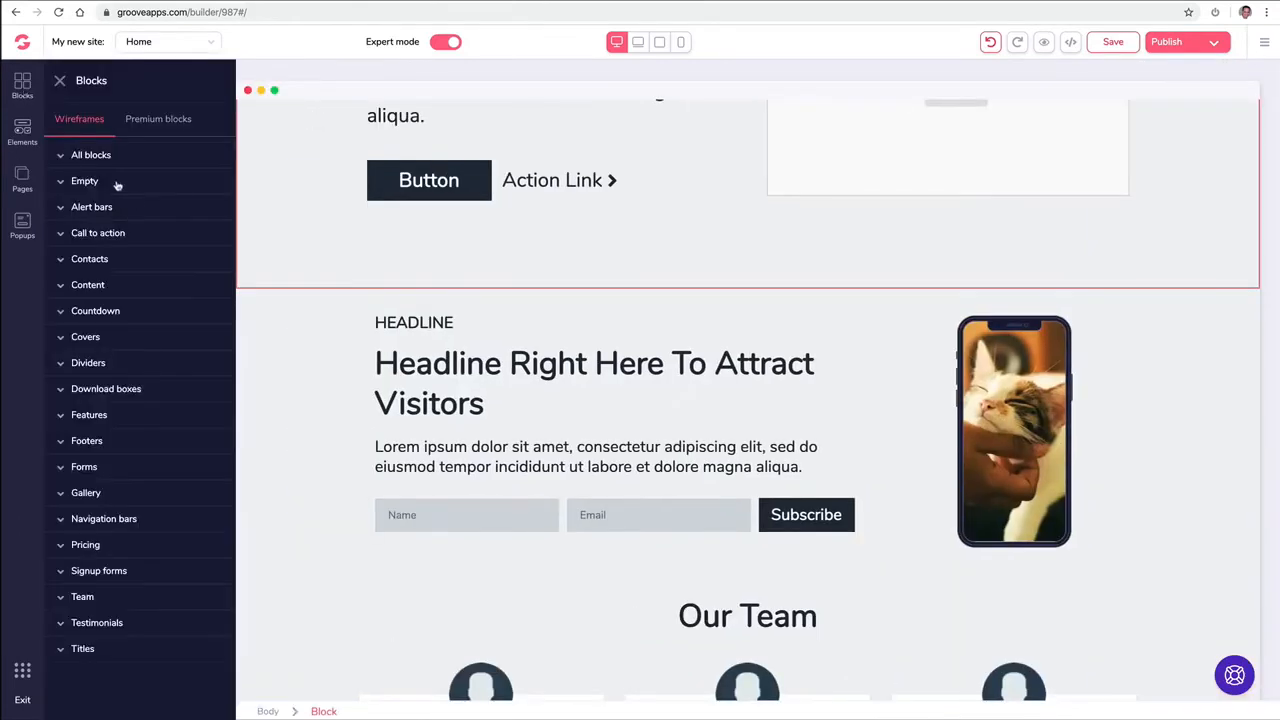
left_click(84, 181)
left_click_drag(140, 230, 507, 318)
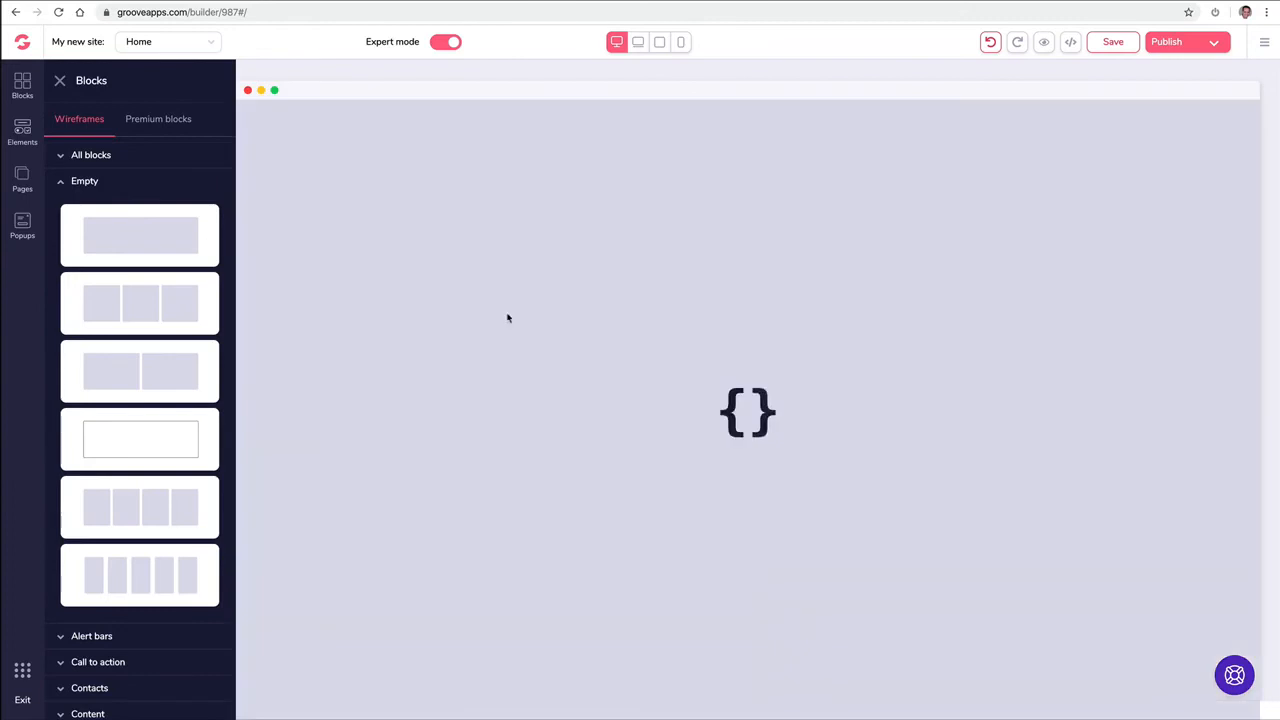
- Place a Collapse element in the empty block and nest two more Collapse elements inside its body
left_click(22, 130)
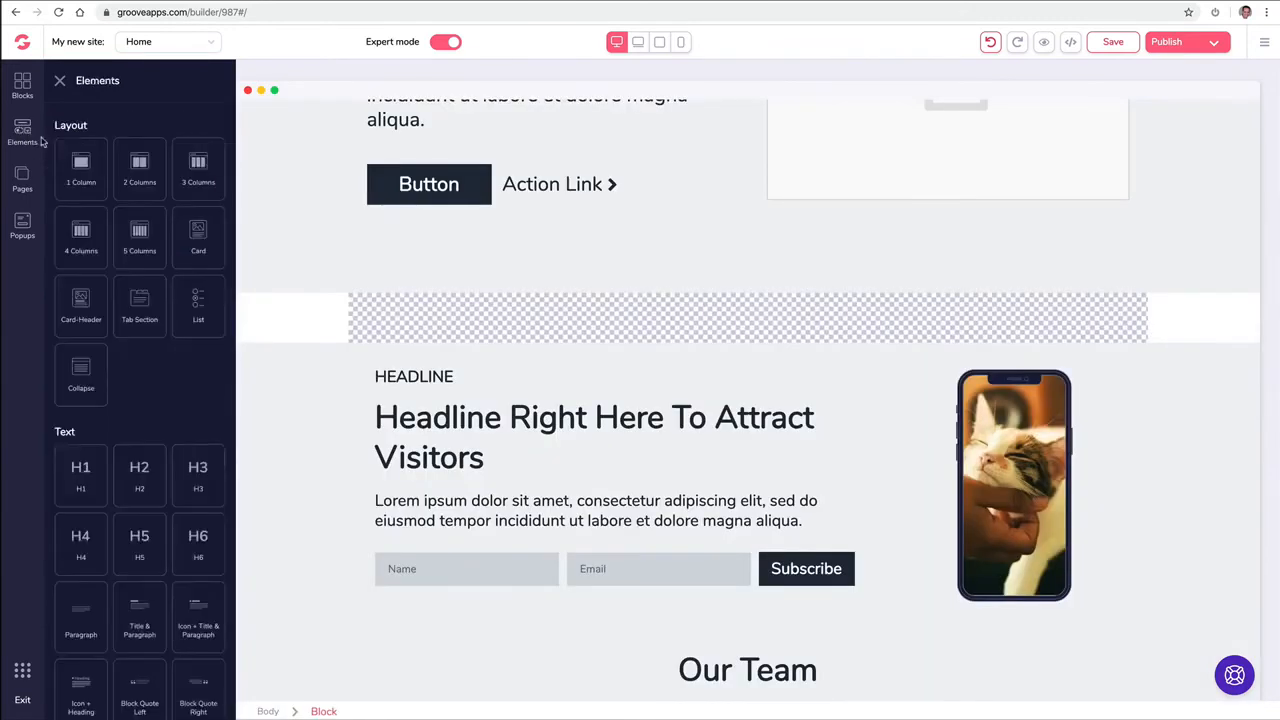
scroll(160, 258, "down", 1)
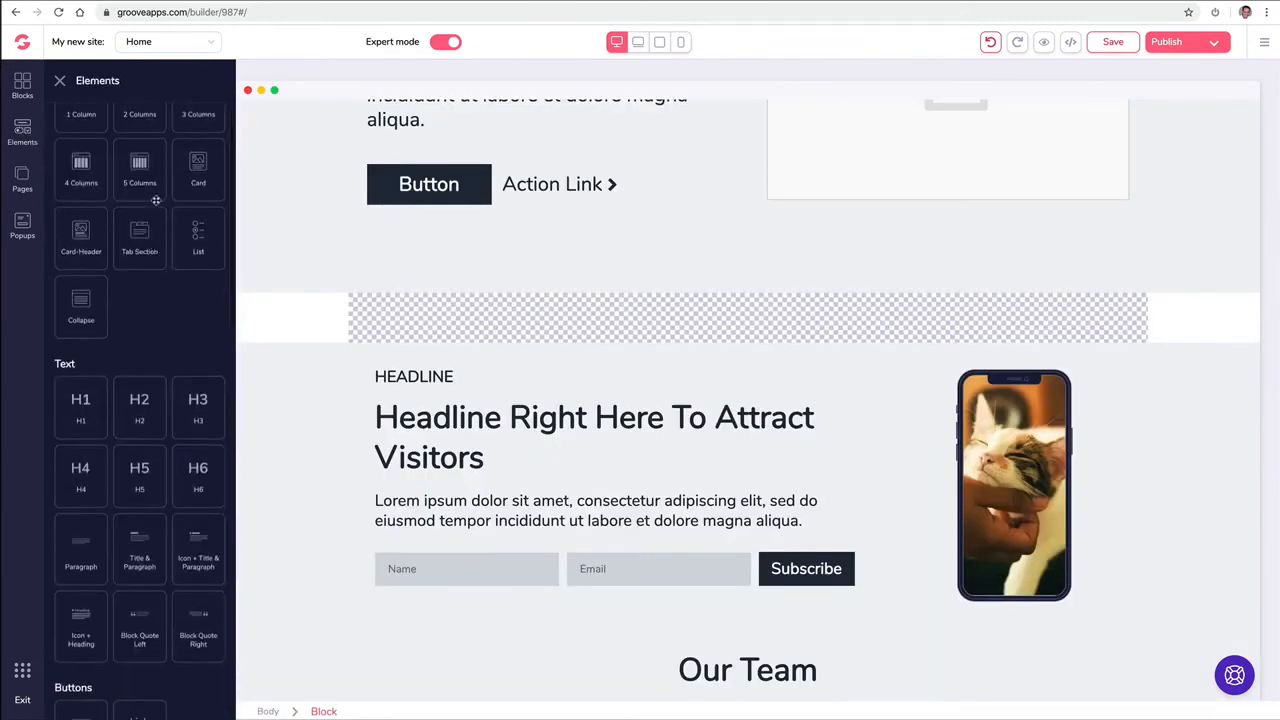
scroll(146, 240, "down", 2)
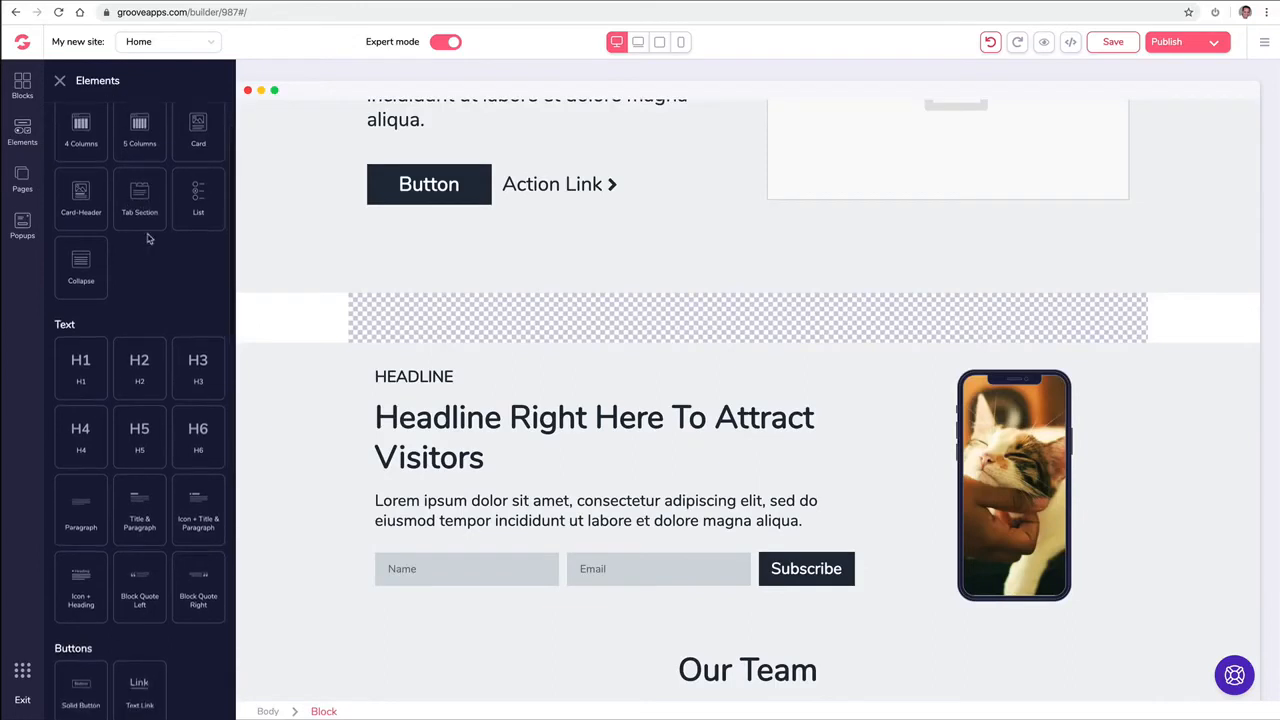
scroll(120, 272, "up", 1)
left_click_drag(75, 291, 506, 331)
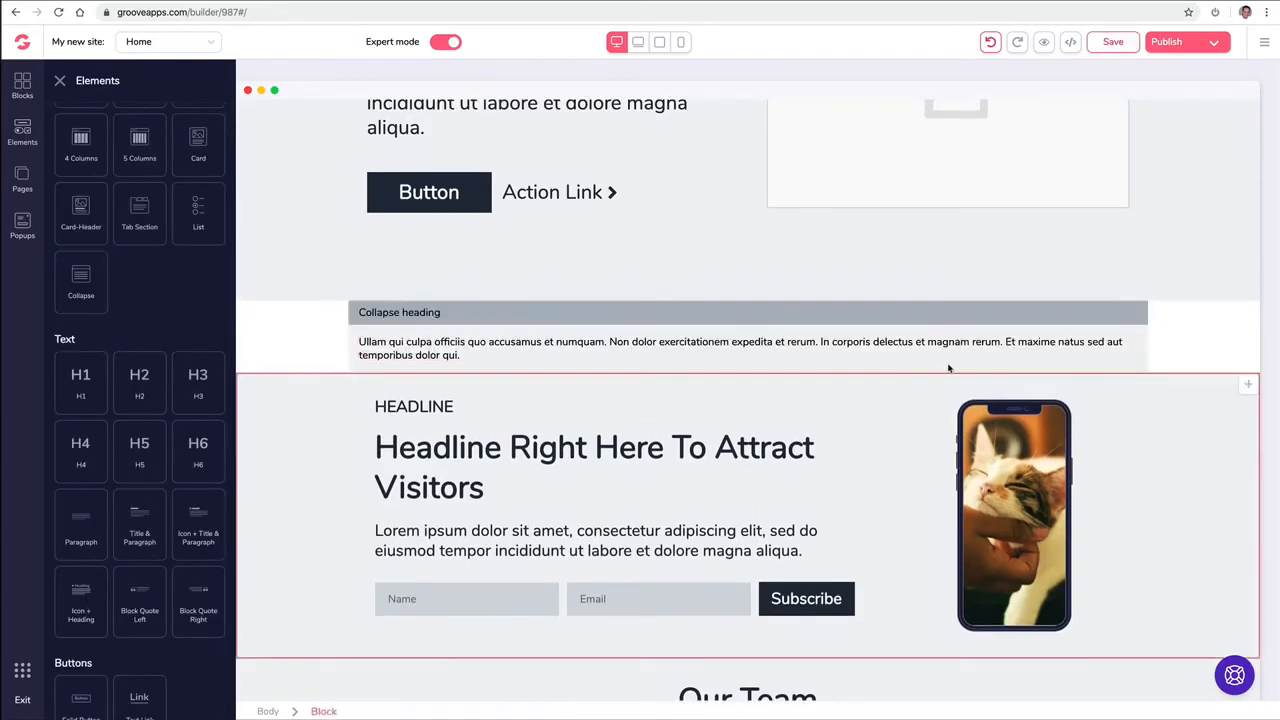
left_click_drag(101, 286, 415, 375)
left_click_drag(101, 284, 410, 392)
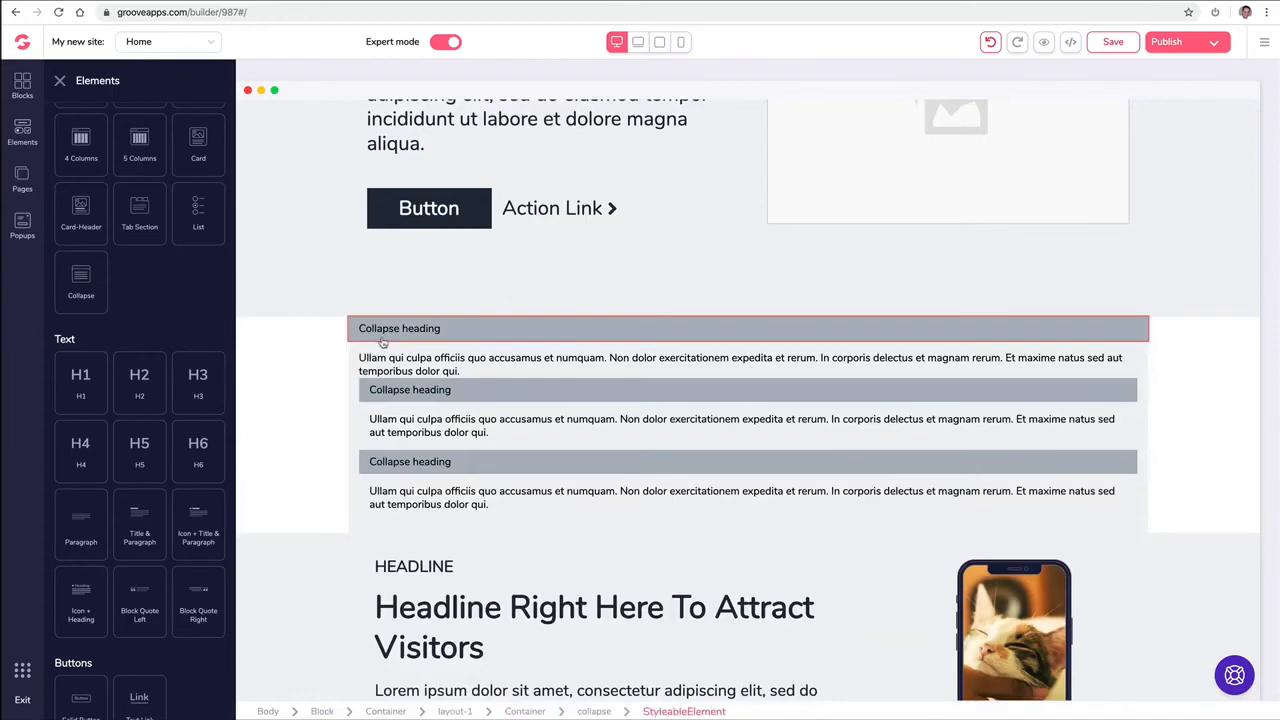
- Delete the block containing the Collapse elements
left_click(312, 341)
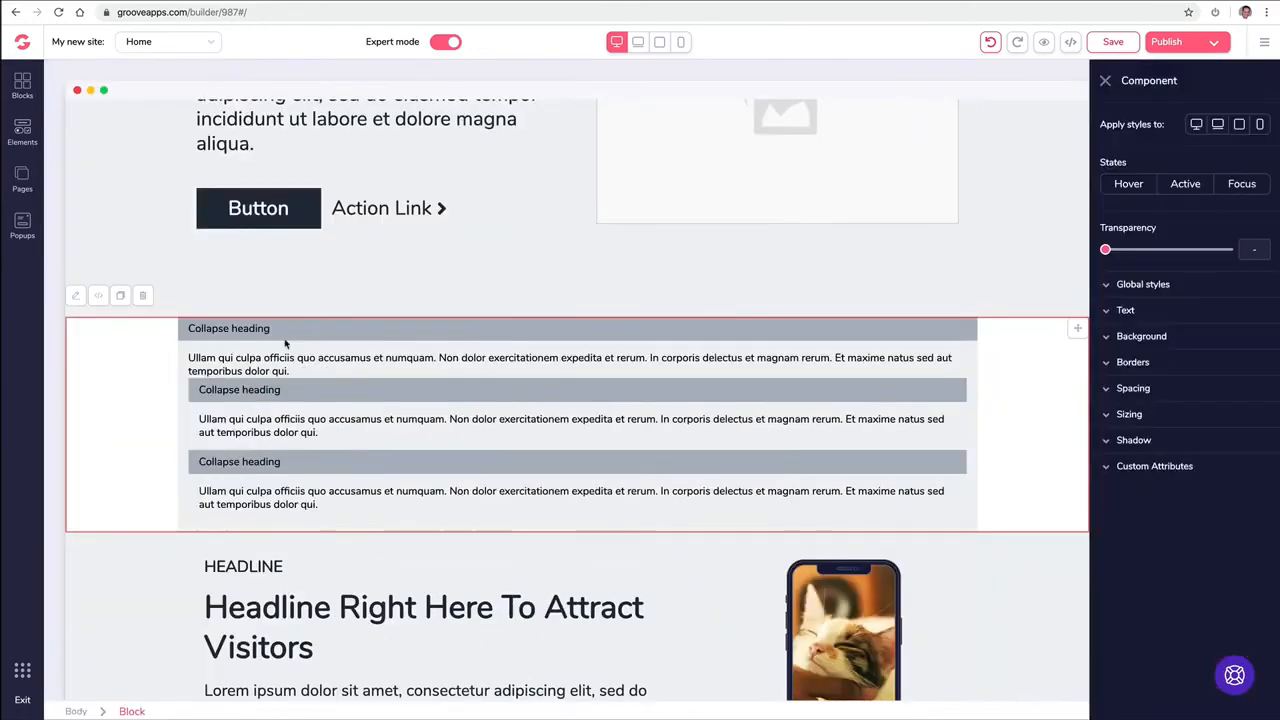
left_click(140, 298)
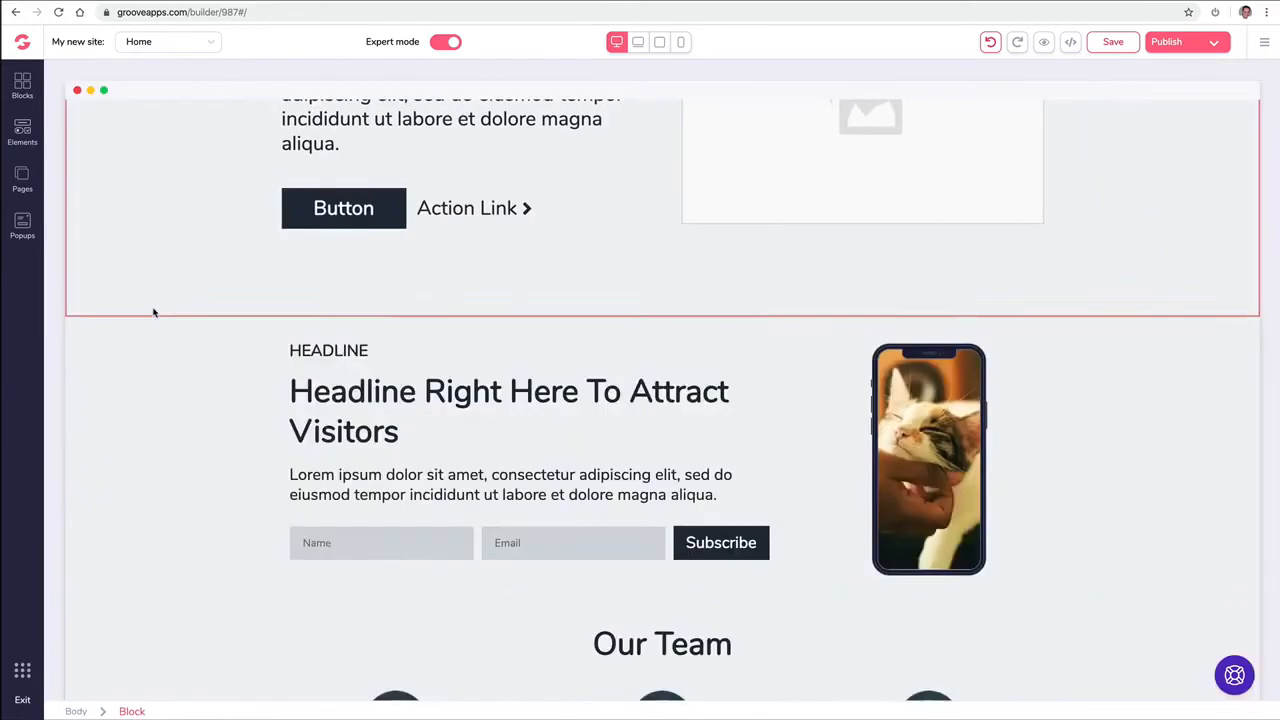
- Insert an empty one-column block between the signup block and the Our Team block
left_click(22, 86)
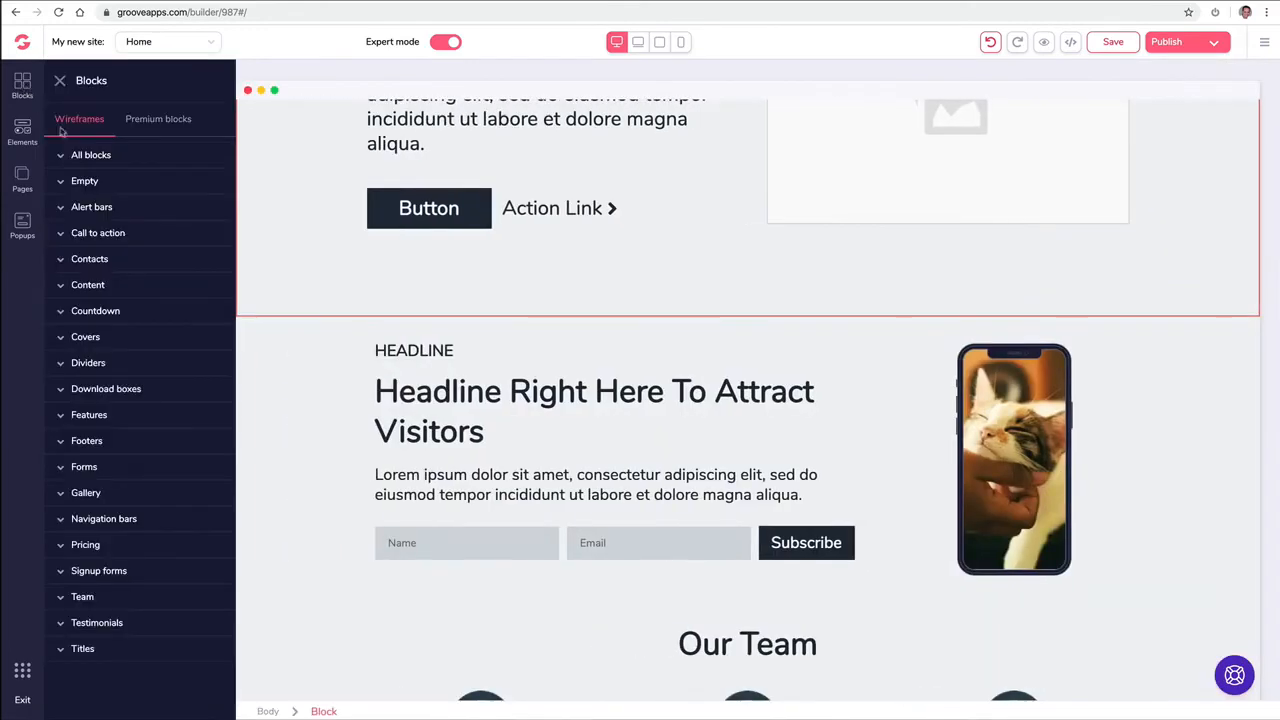
left_click(100, 181)
left_click_drag(222, 285, 580, 630)
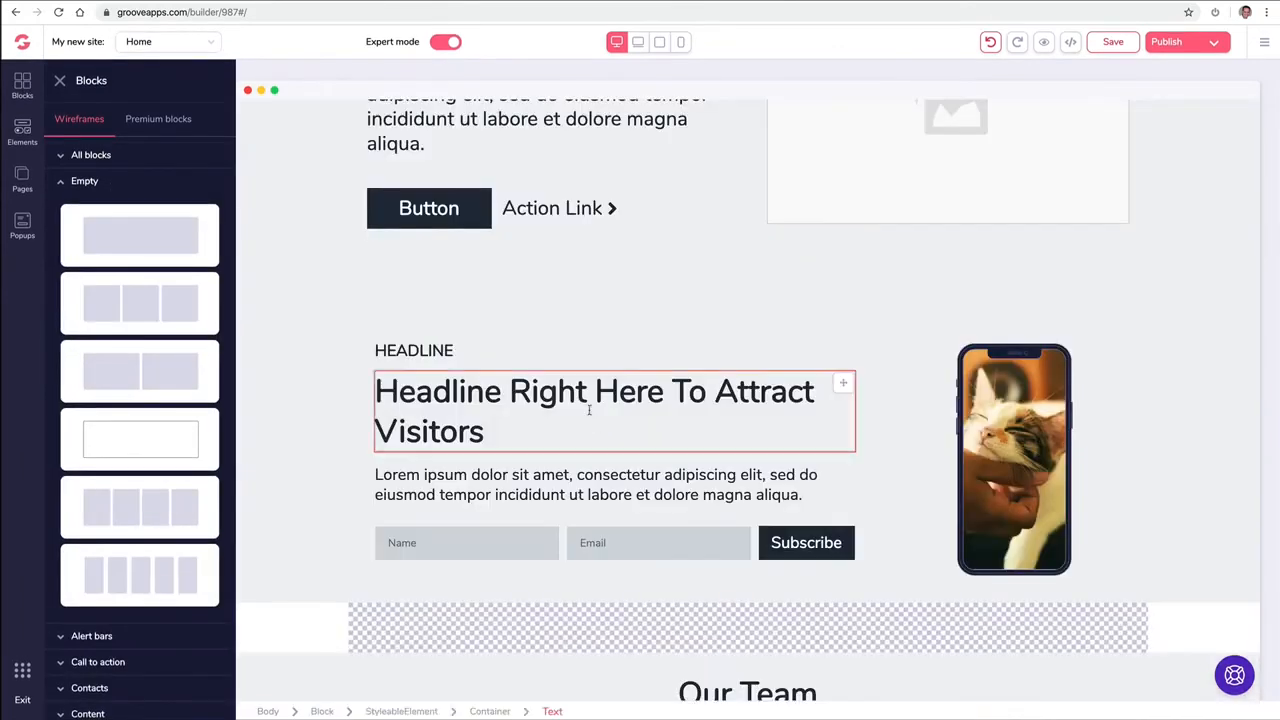
- Place a Carousel element in the empty block above Our Team
scroll(591, 414, "down", 3)
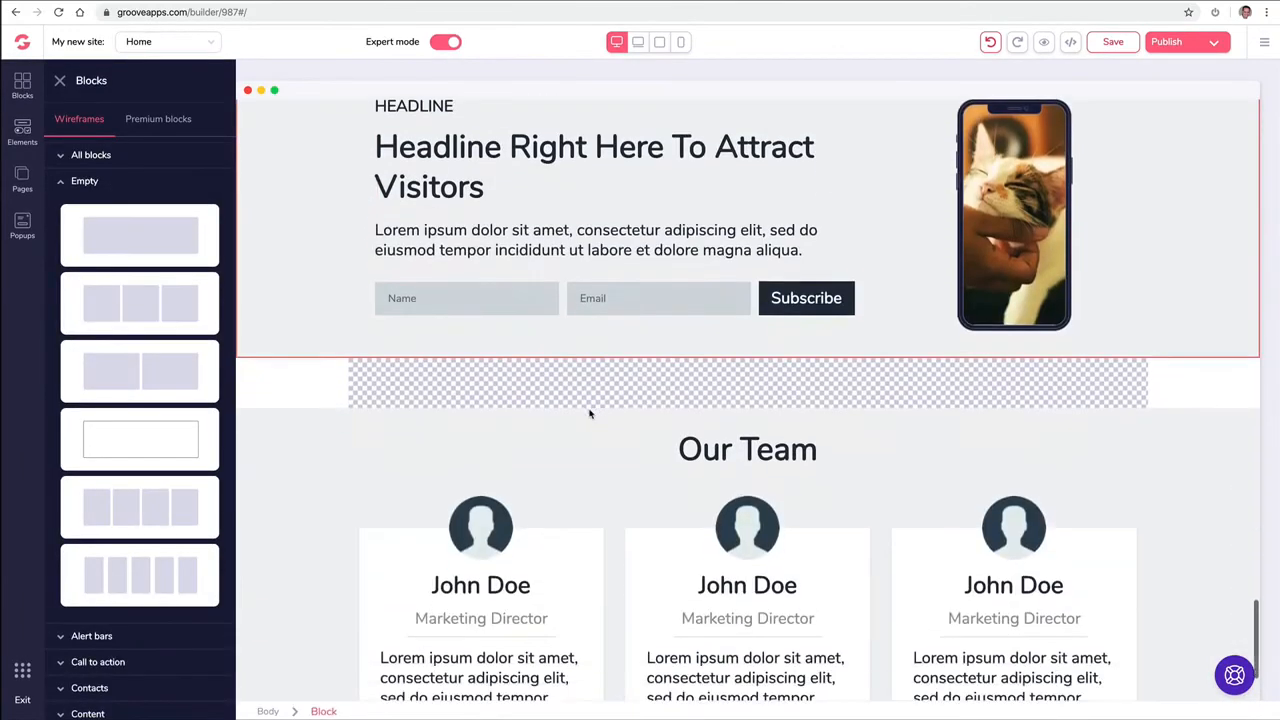
left_click(20, 127)
scroll(152, 293, "down", 5)
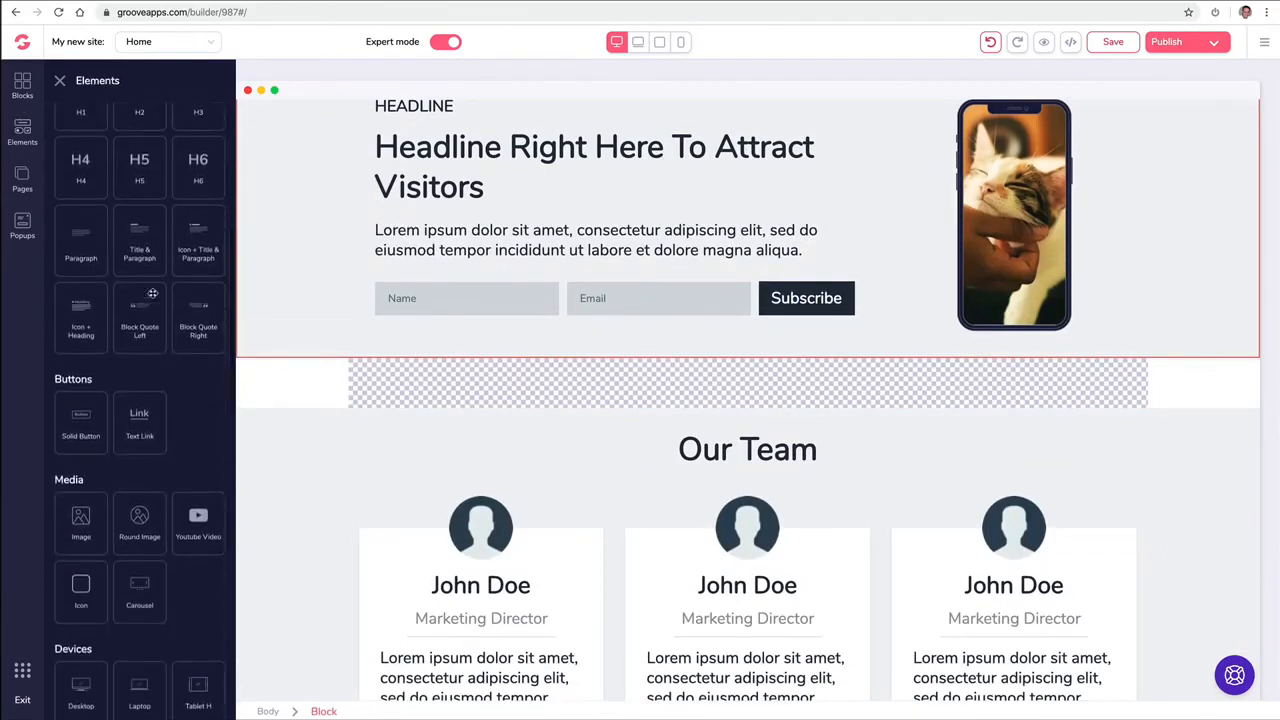
scroll(151, 294, "down", 3)
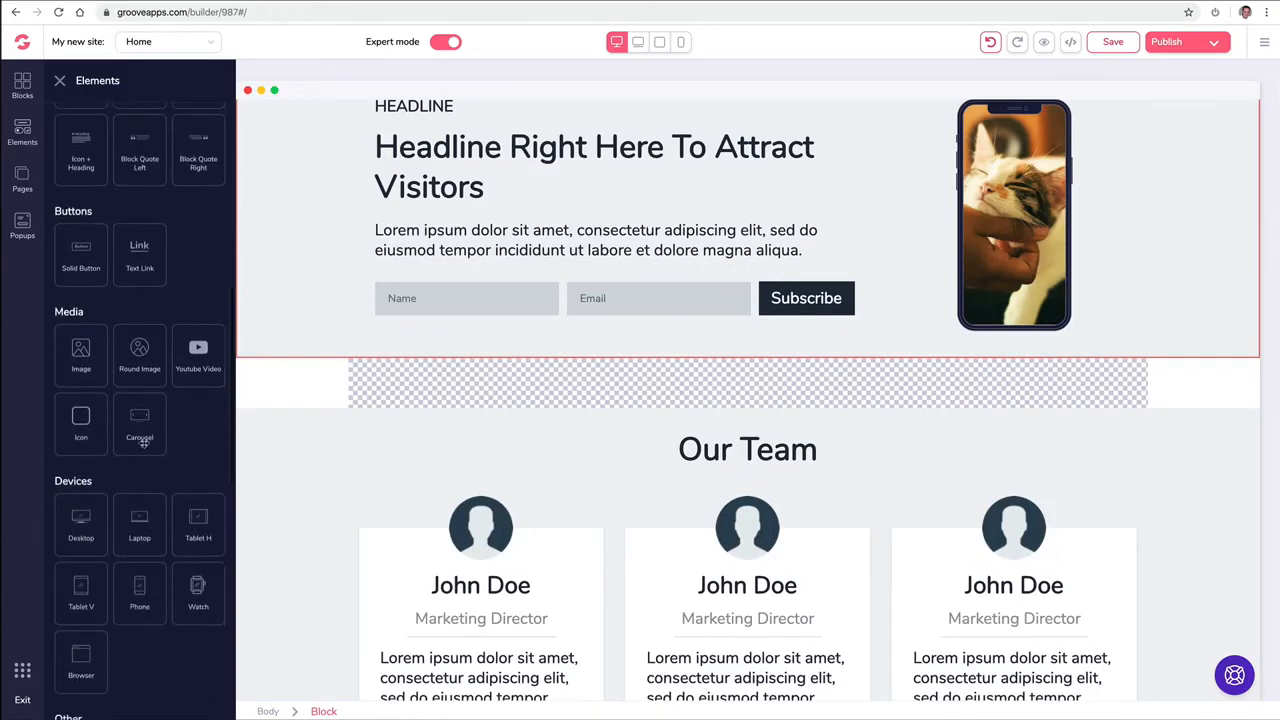
left_click_drag(142, 423, 549, 393)
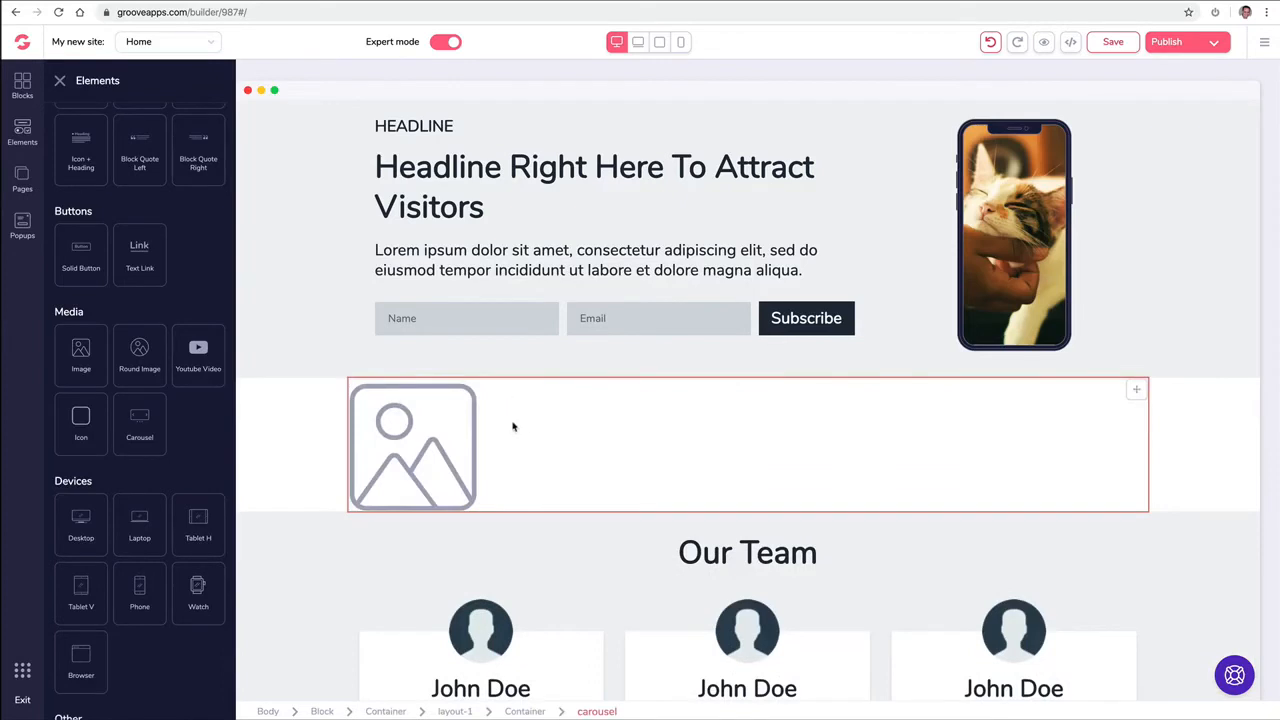
- Enable Loop and Autoplay for the carousel, with an autoplay interval of 1500 ms and 3 slides
left_click(446, 425)
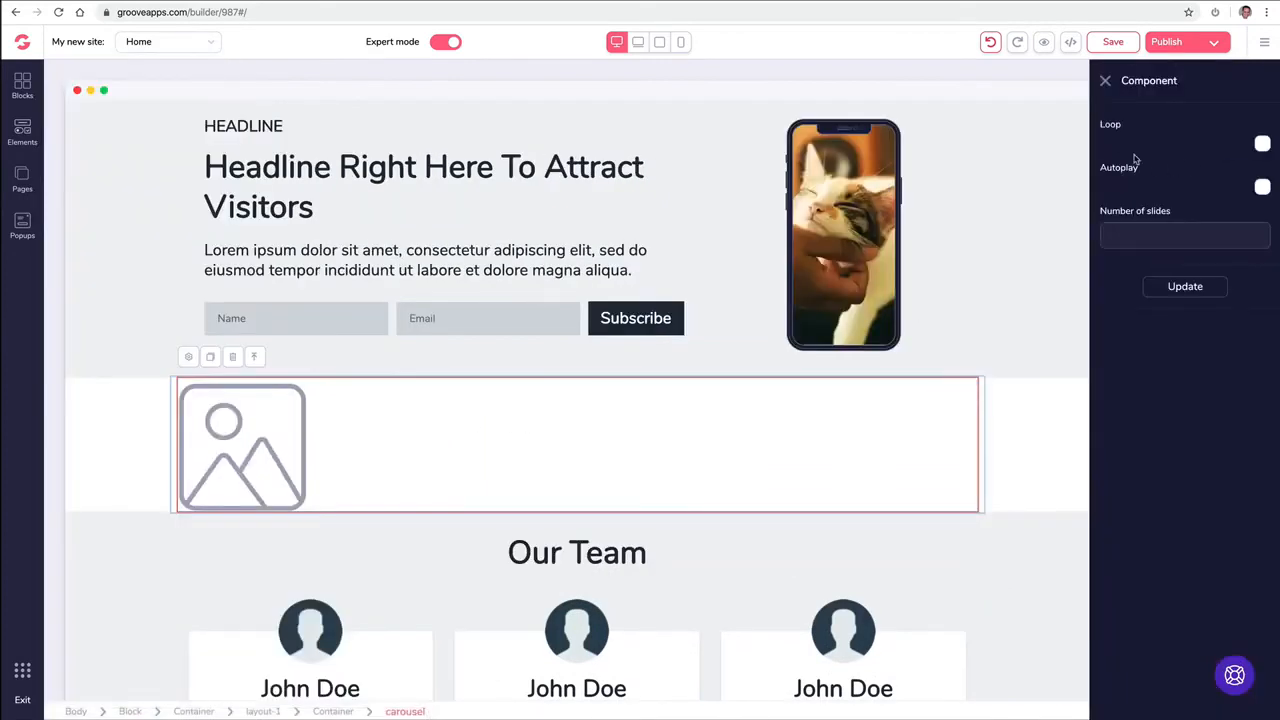
left_click(1262, 145)
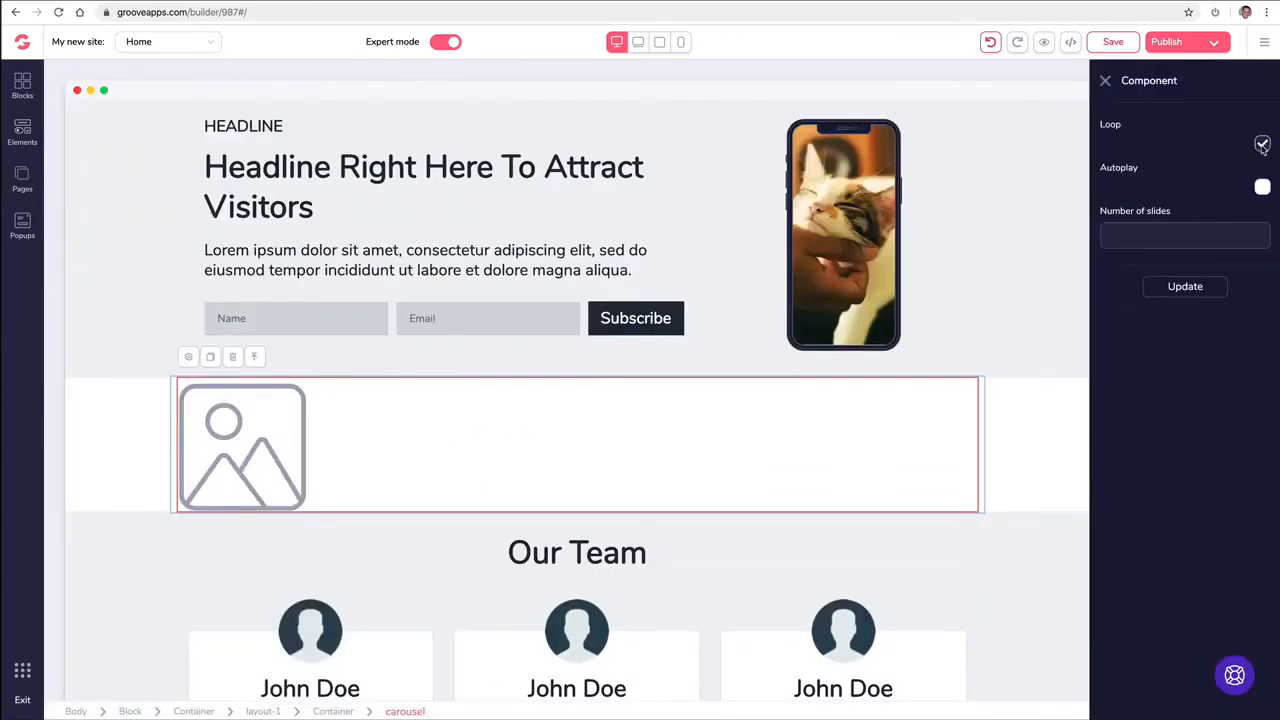
left_click(1263, 188)
left_click_drag(1146, 234, 1063, 242)
type("1500")
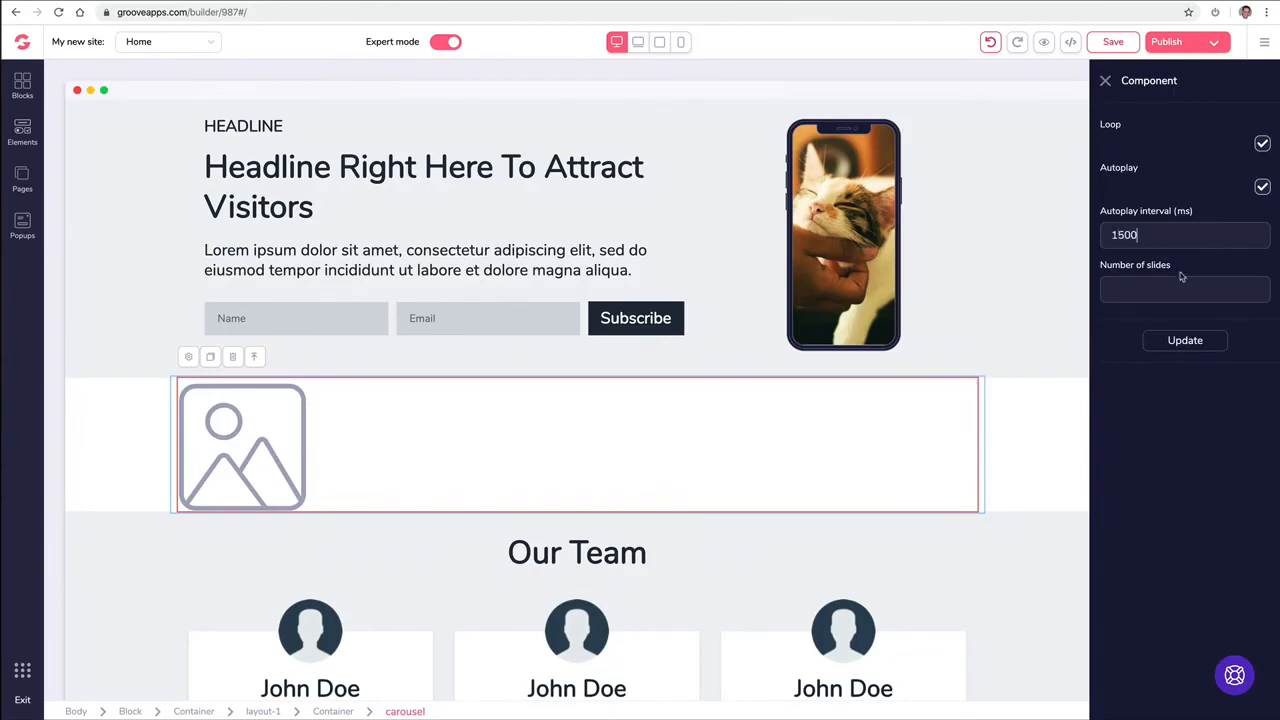
type("5")
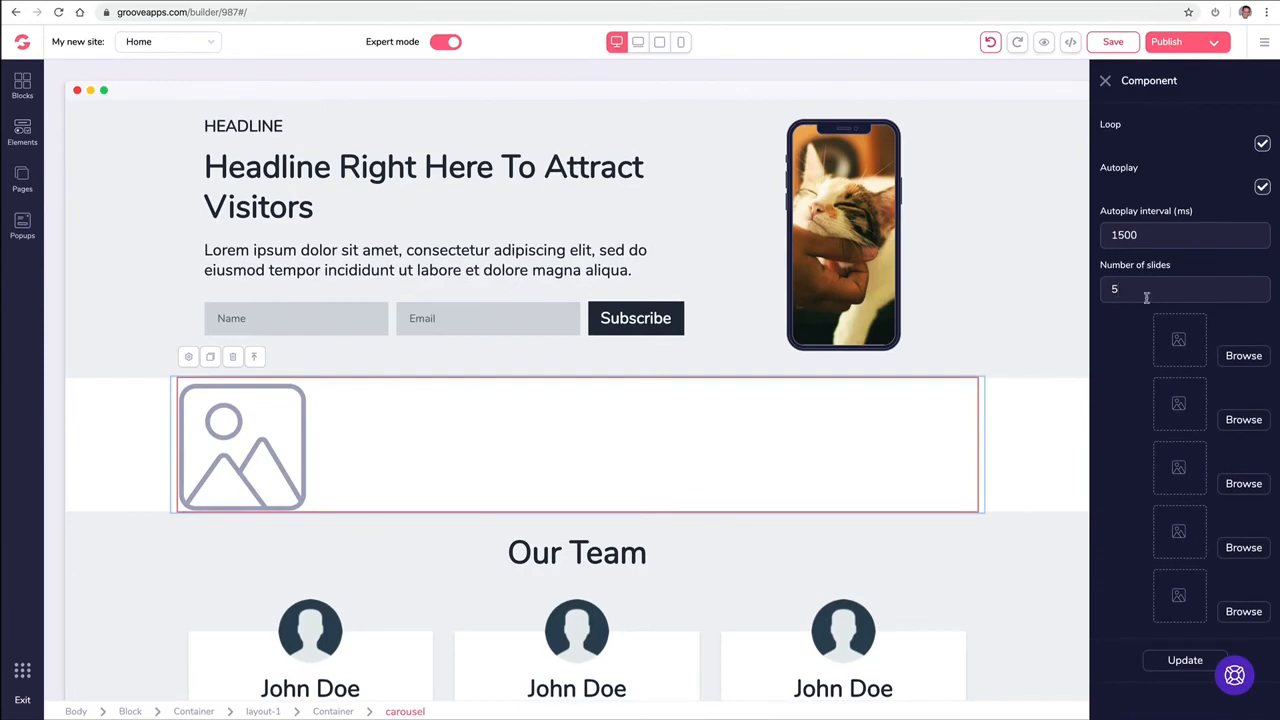
key("BackSpace")
type("3")
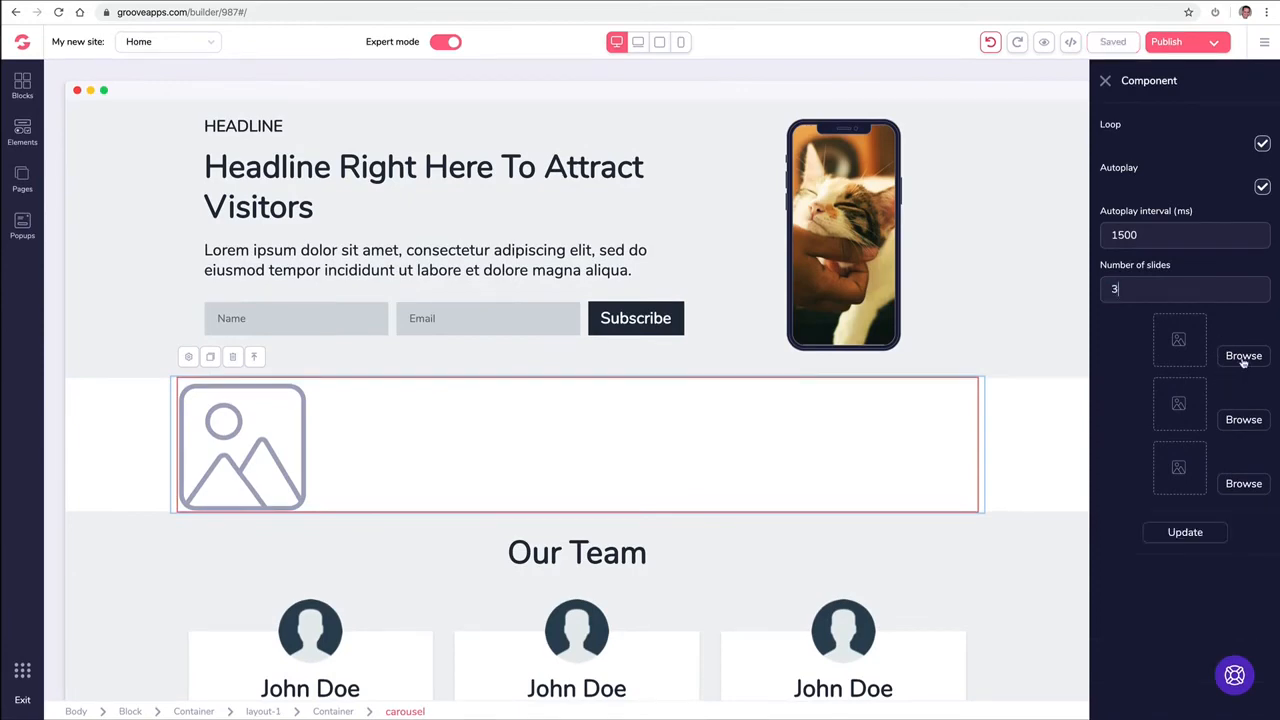
- Assign library images to the three carousel slides: the puppy, the cat and the family walking on grass
left_click(1243, 358)
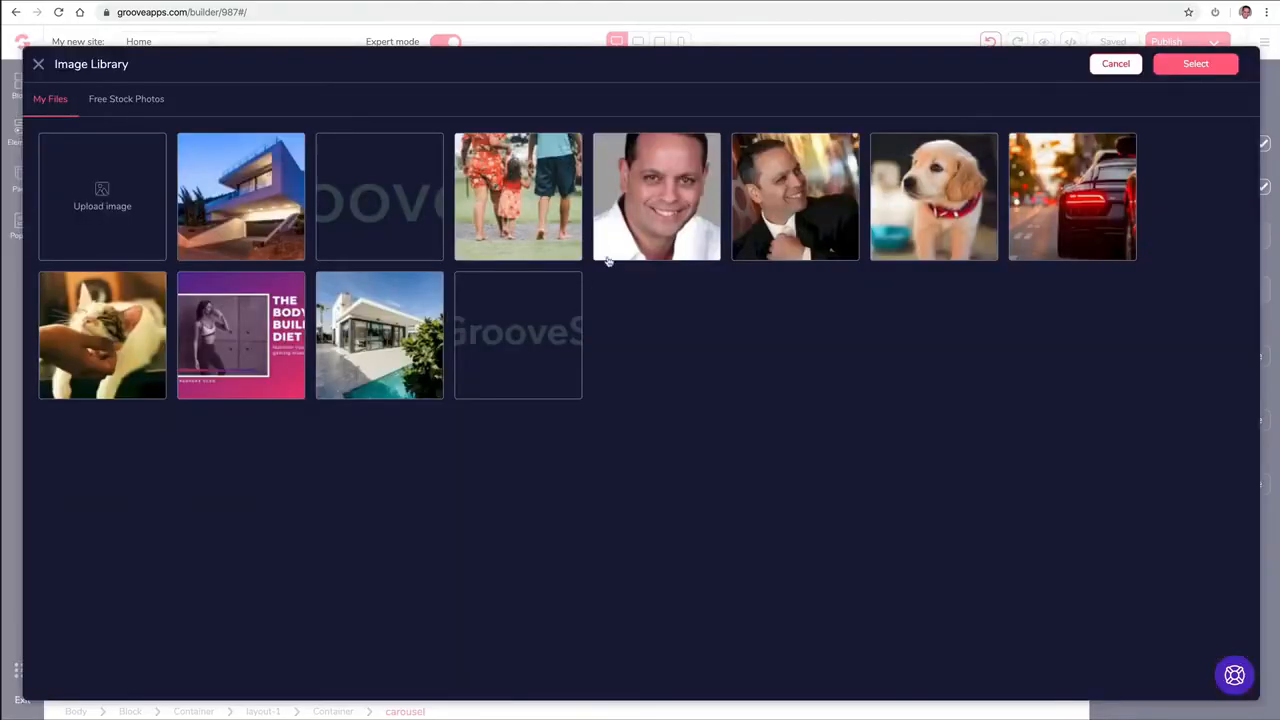
left_click(913, 213)
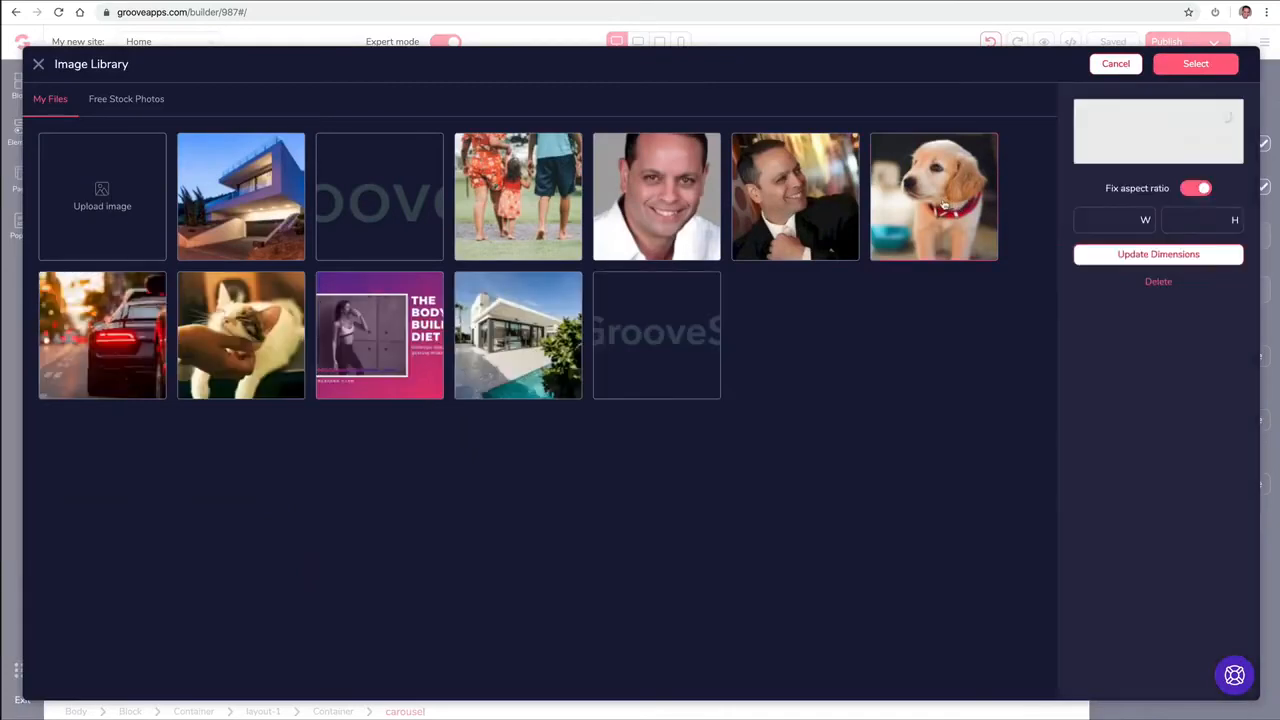
left_click(1195, 63)
left_click(1243, 419)
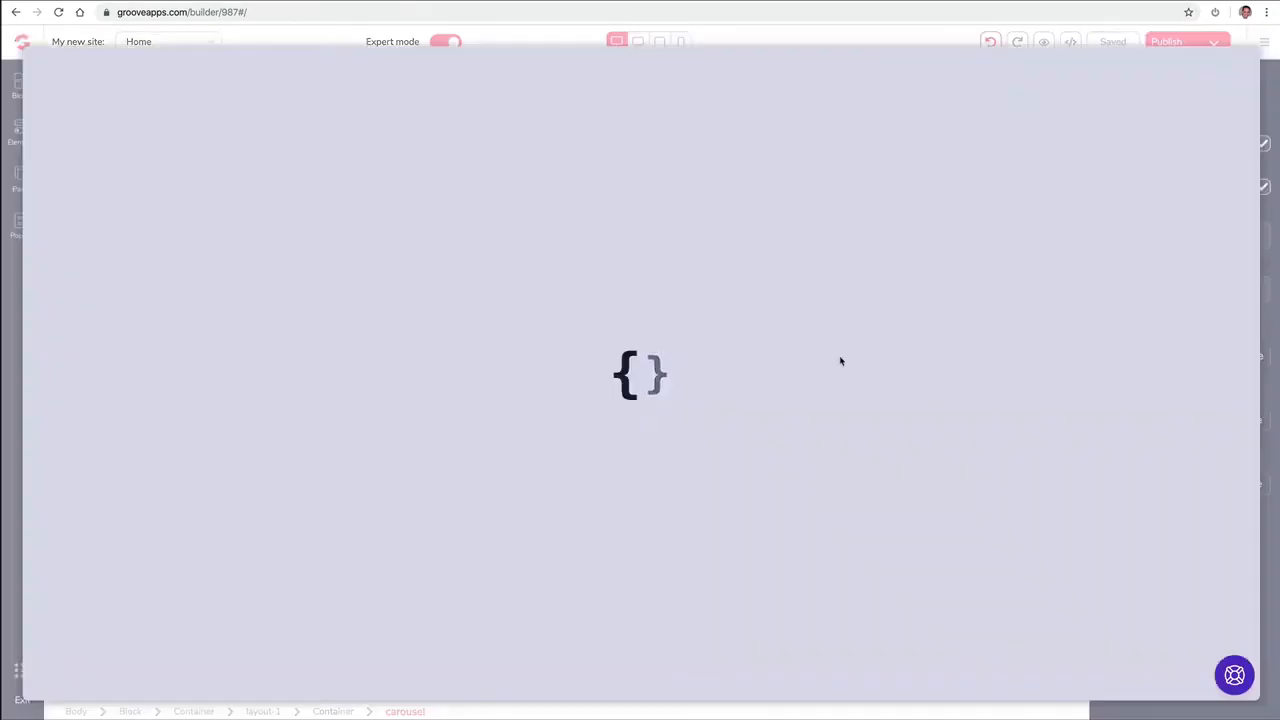
left_click(90, 322)
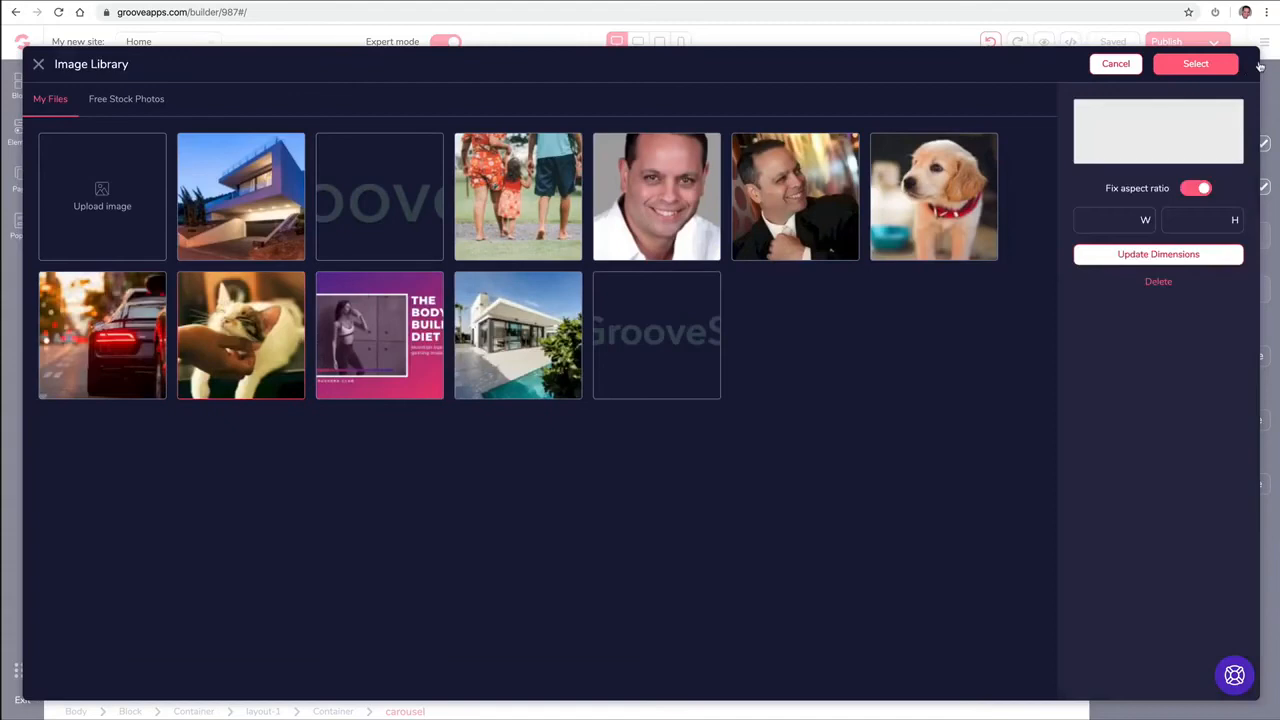
left_click(1215, 65)
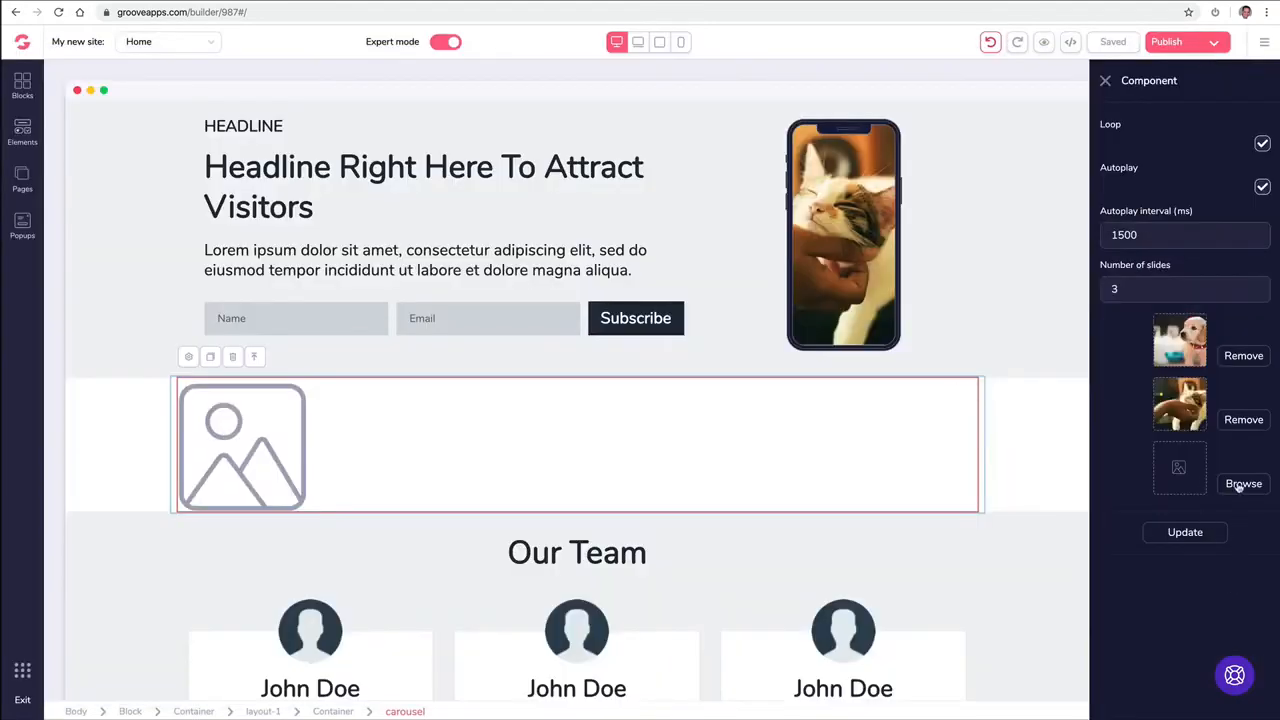
left_click(1243, 483)
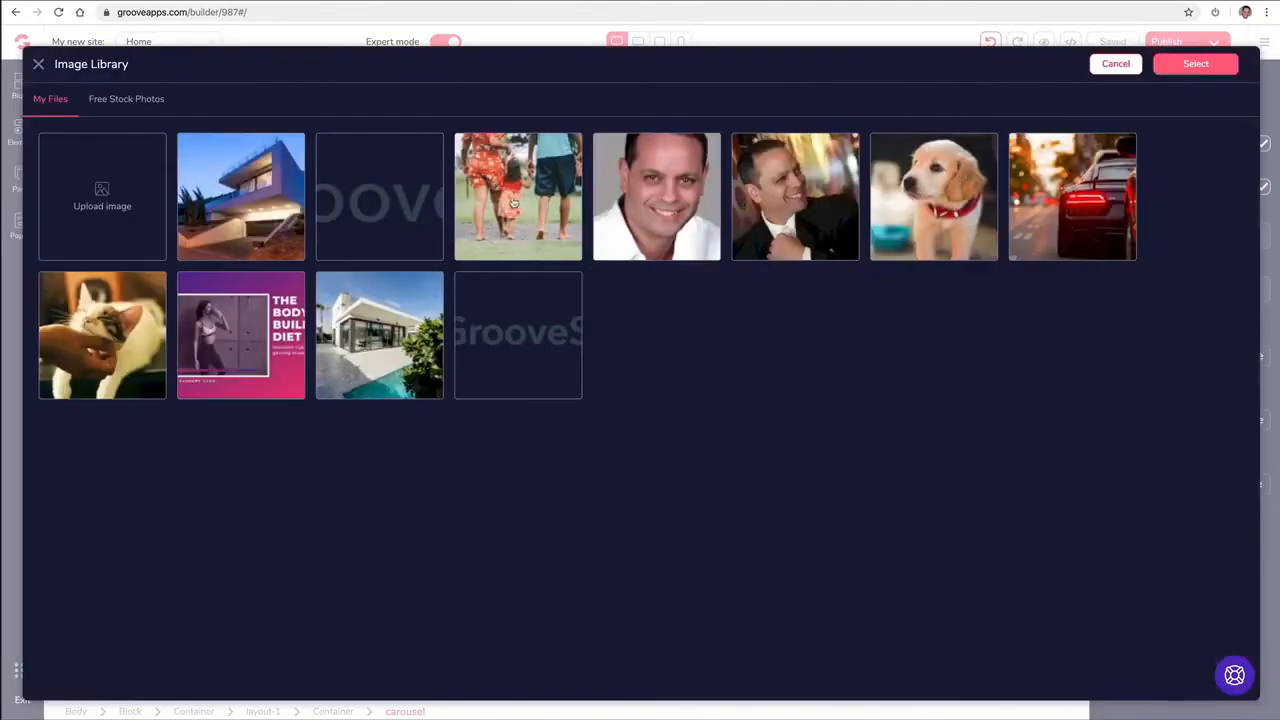
left_click(513, 203)
left_click(1196, 63)
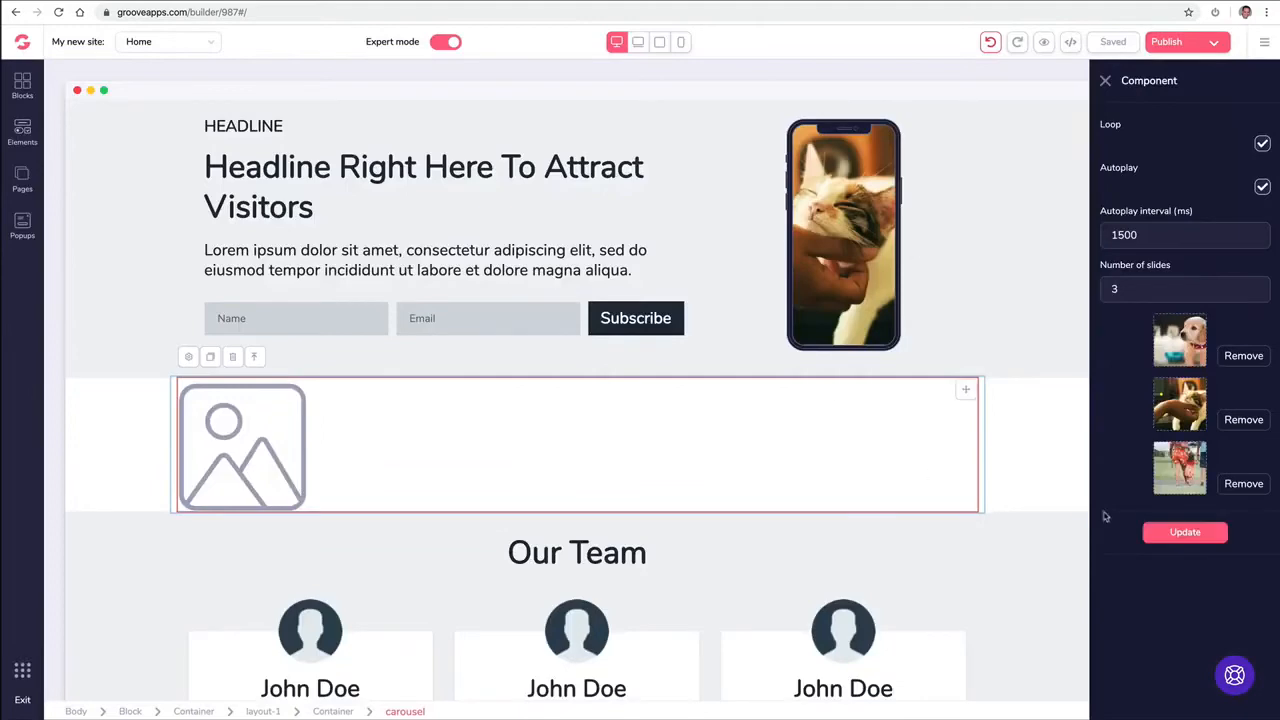
- Apply the carousel settings and review the images playing in the block above Our Team
left_click(1185, 532)
scroll(884, 323, "down", 2)
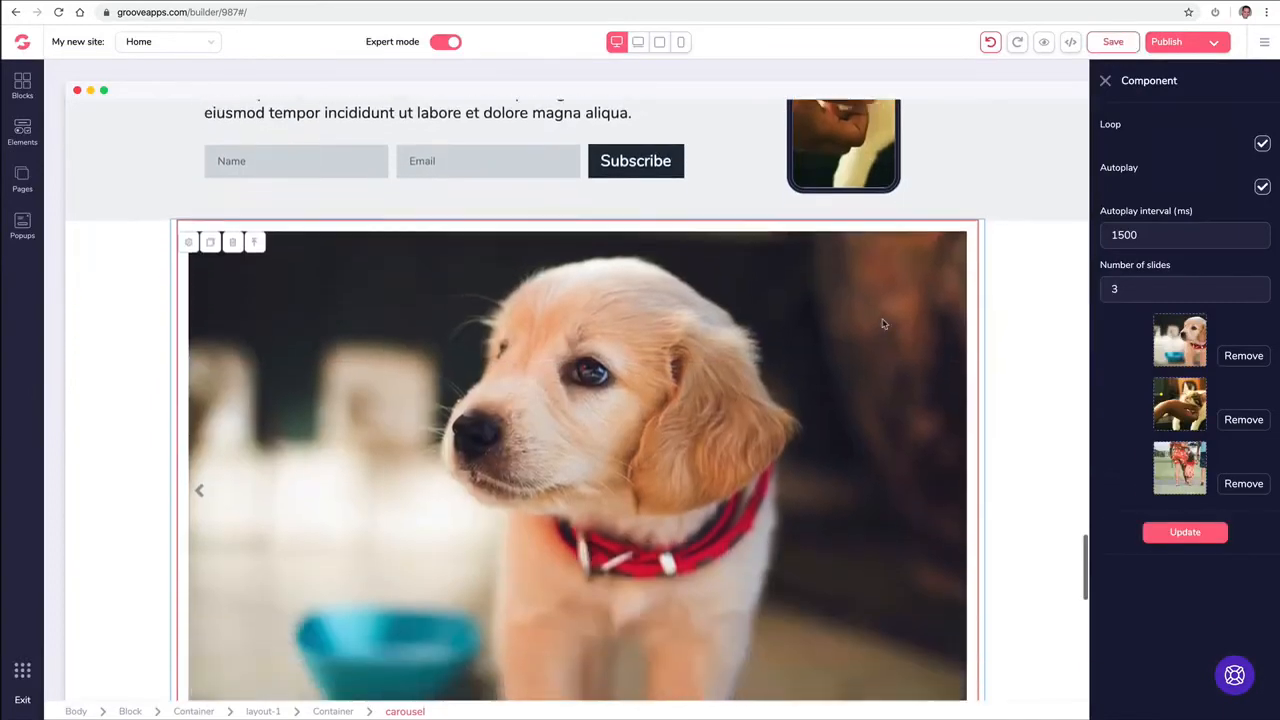
scroll(989, 340, "down", 2)
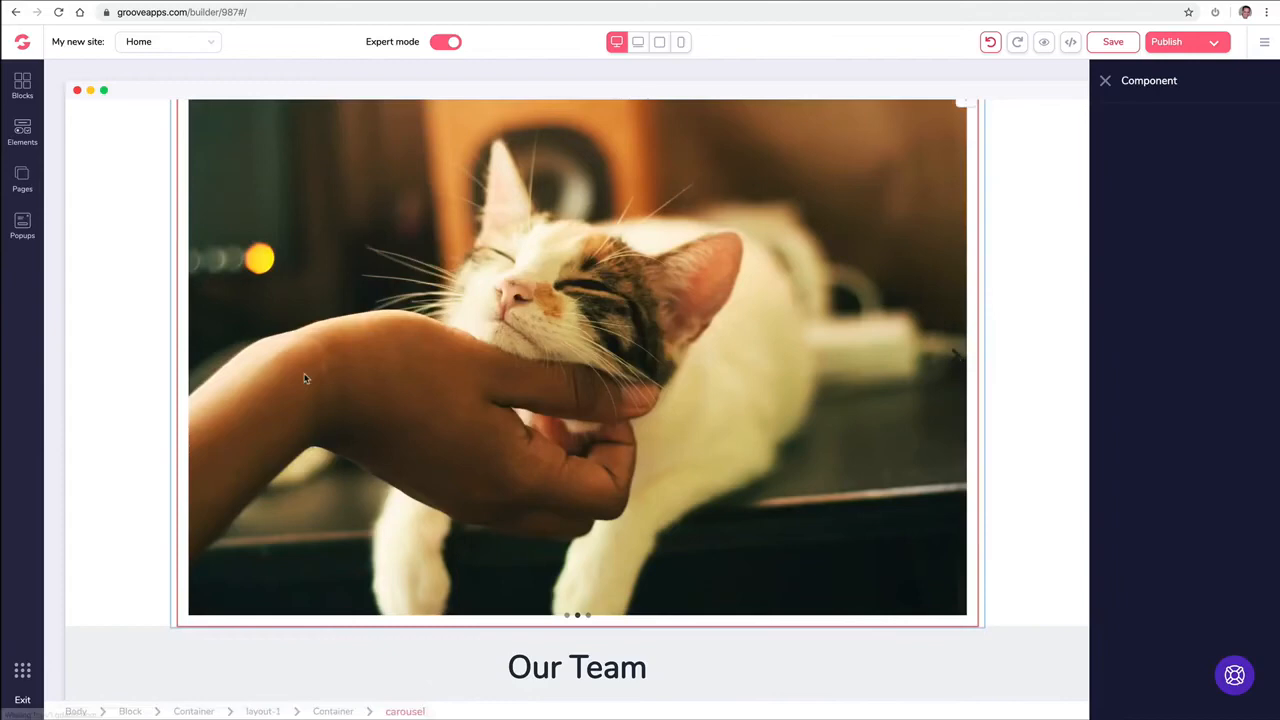
scroll(556, 280, "up", 2)
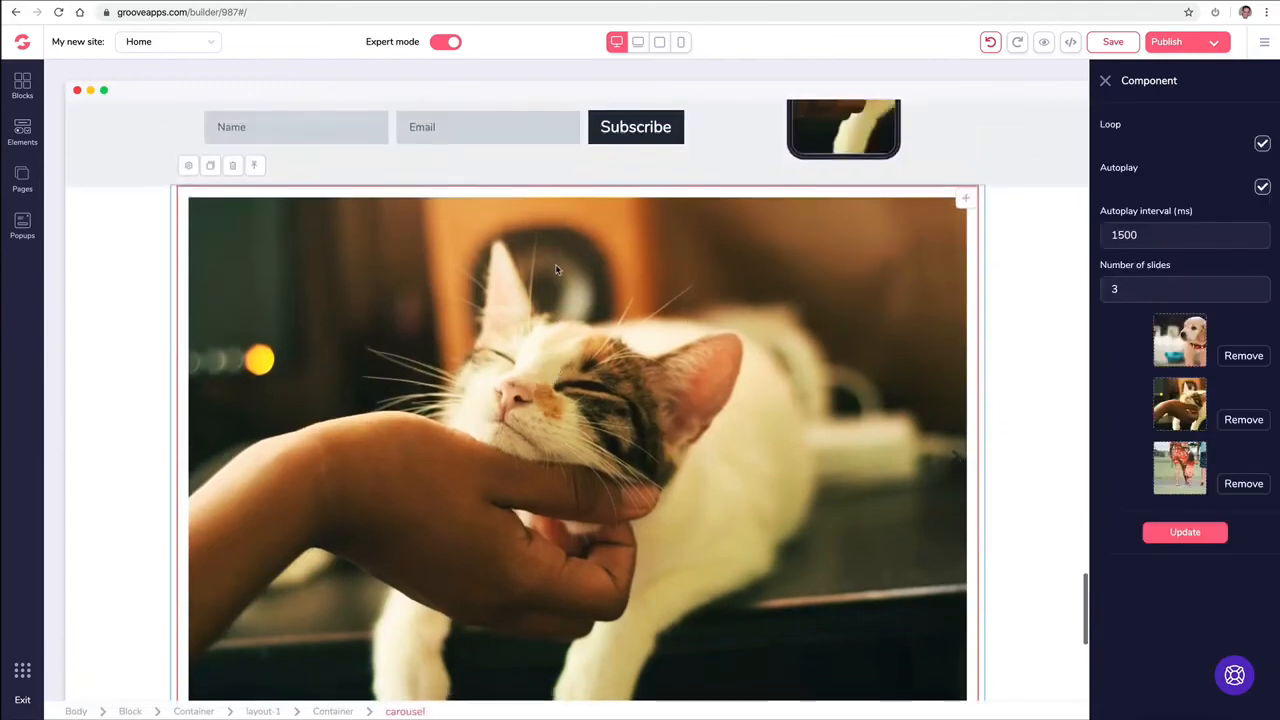
scroll(552, 276, "down", 2)
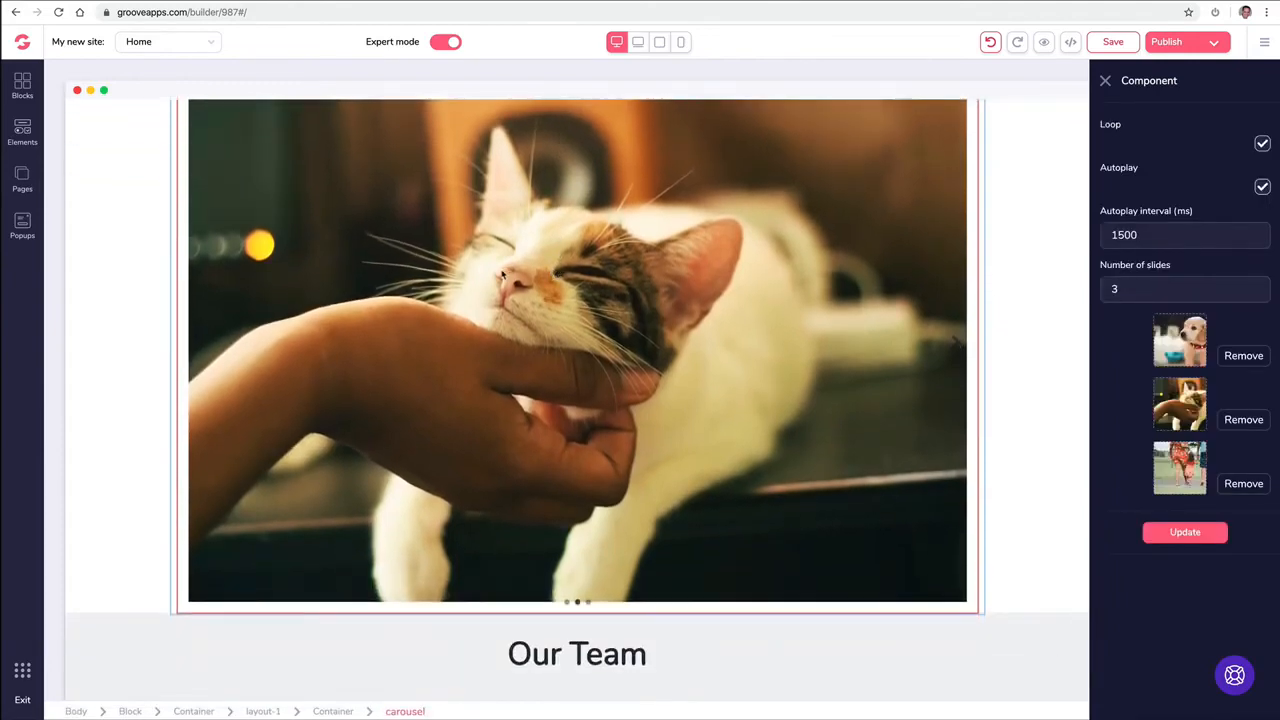
scroll(503, 278, "down", 5)
scroll(503, 278, "up", 2)
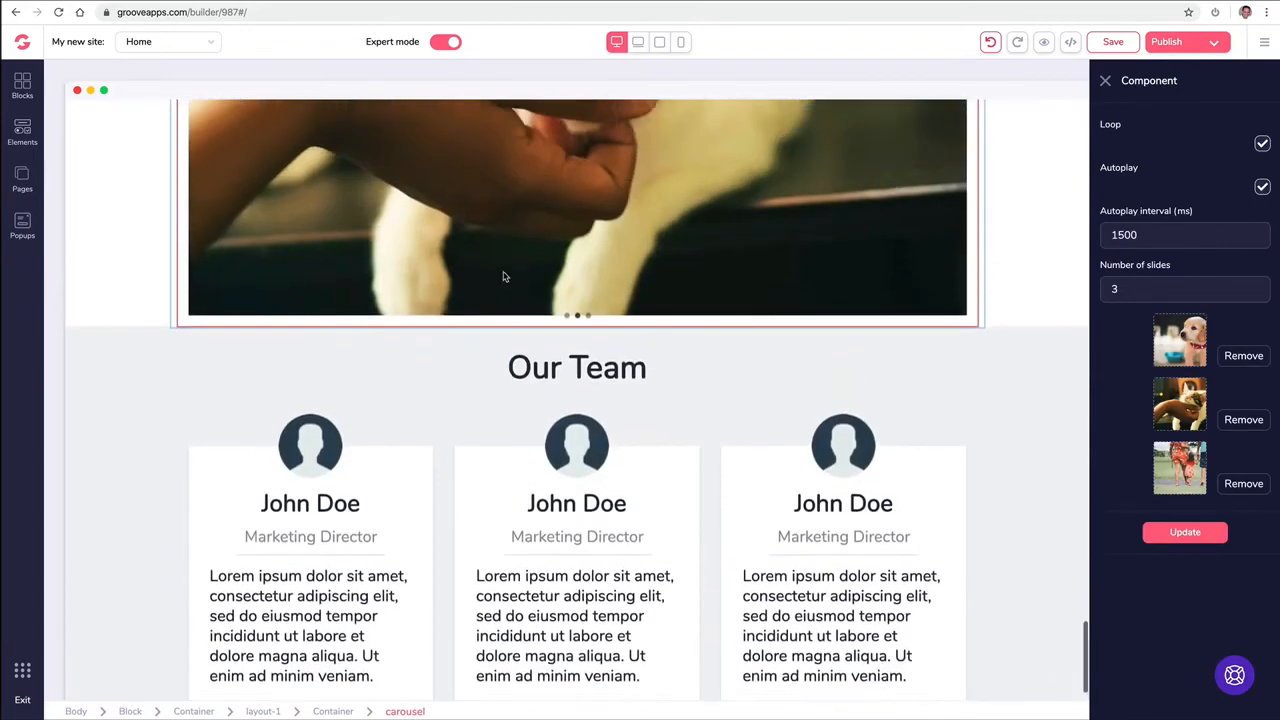
scroll(503, 278, "down", 1)
scroll(503, 278, "up", 2)
scroll(503, 278, "up", 2)
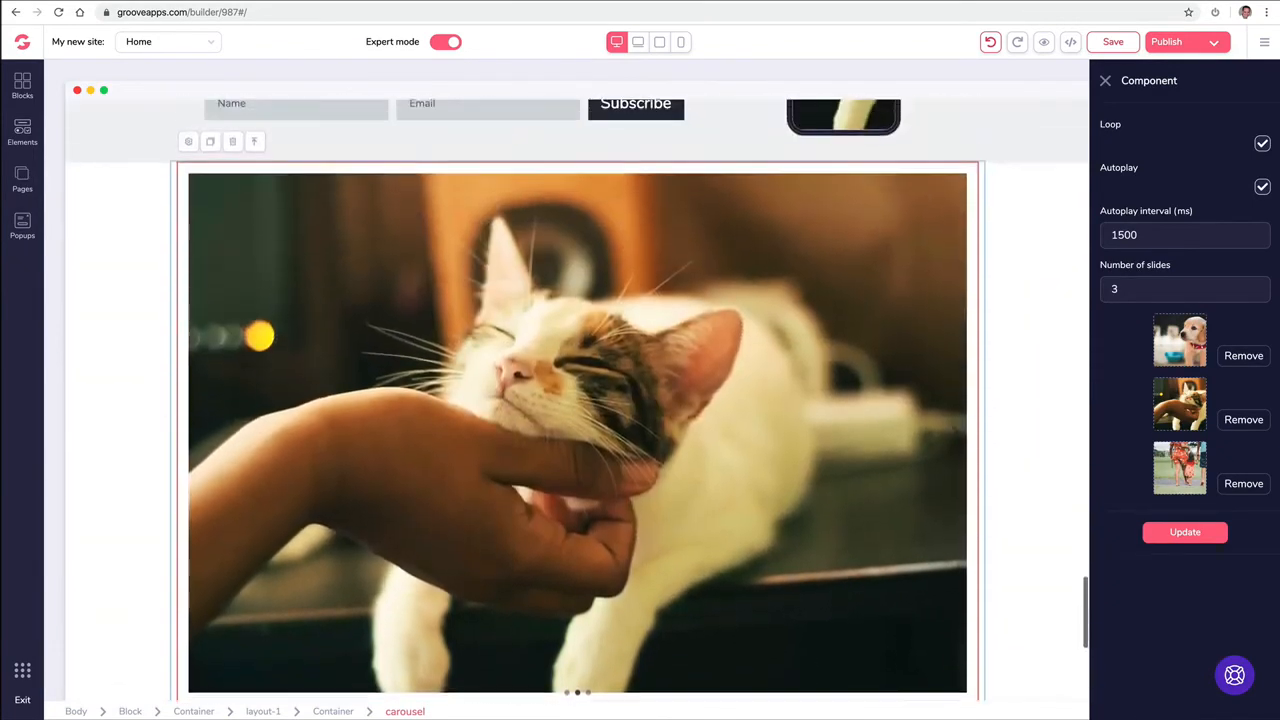
left_click(22, 131)
scroll(101, 241, "down", 10)
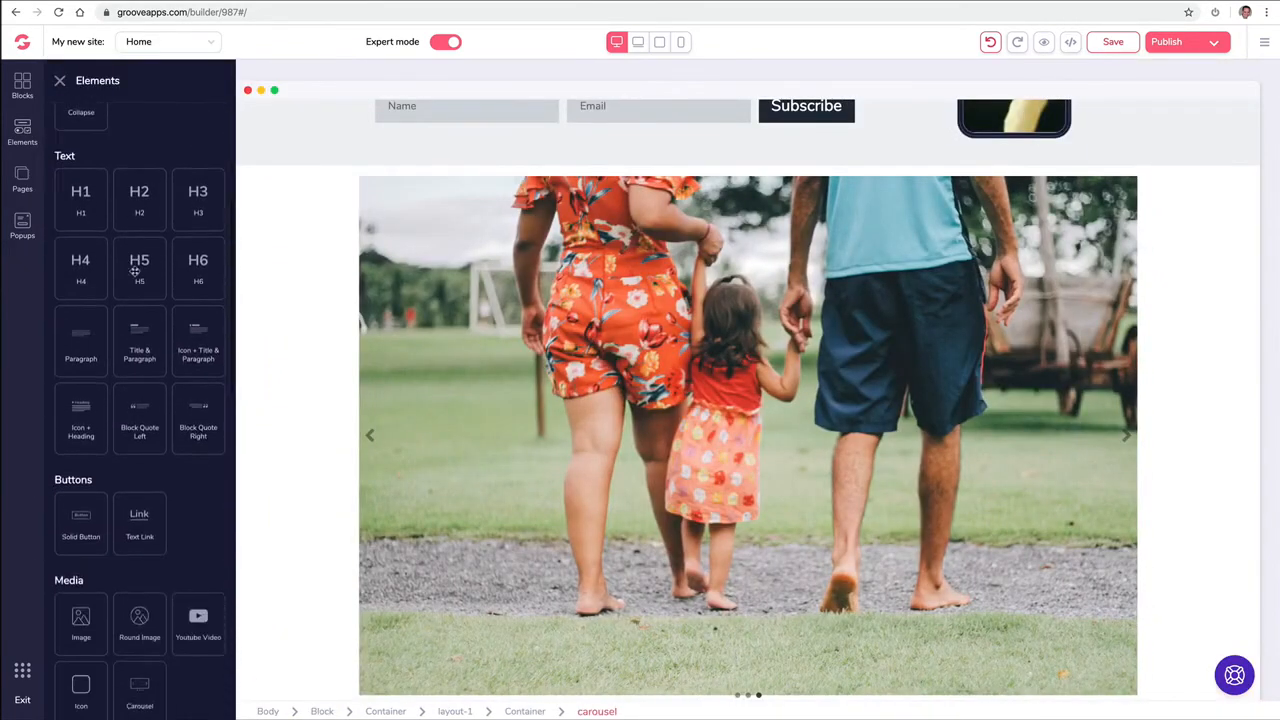
scroll(135, 277, "down", 3)
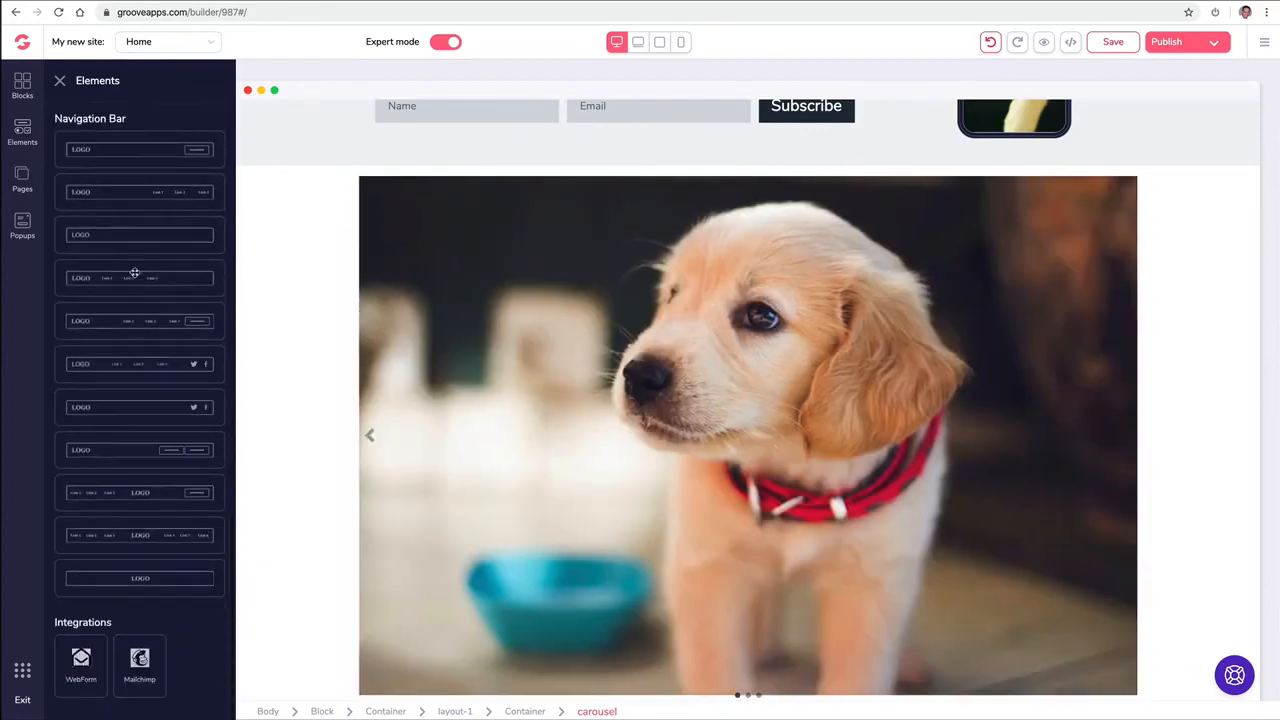
scroll(137, 275, "up", 15)
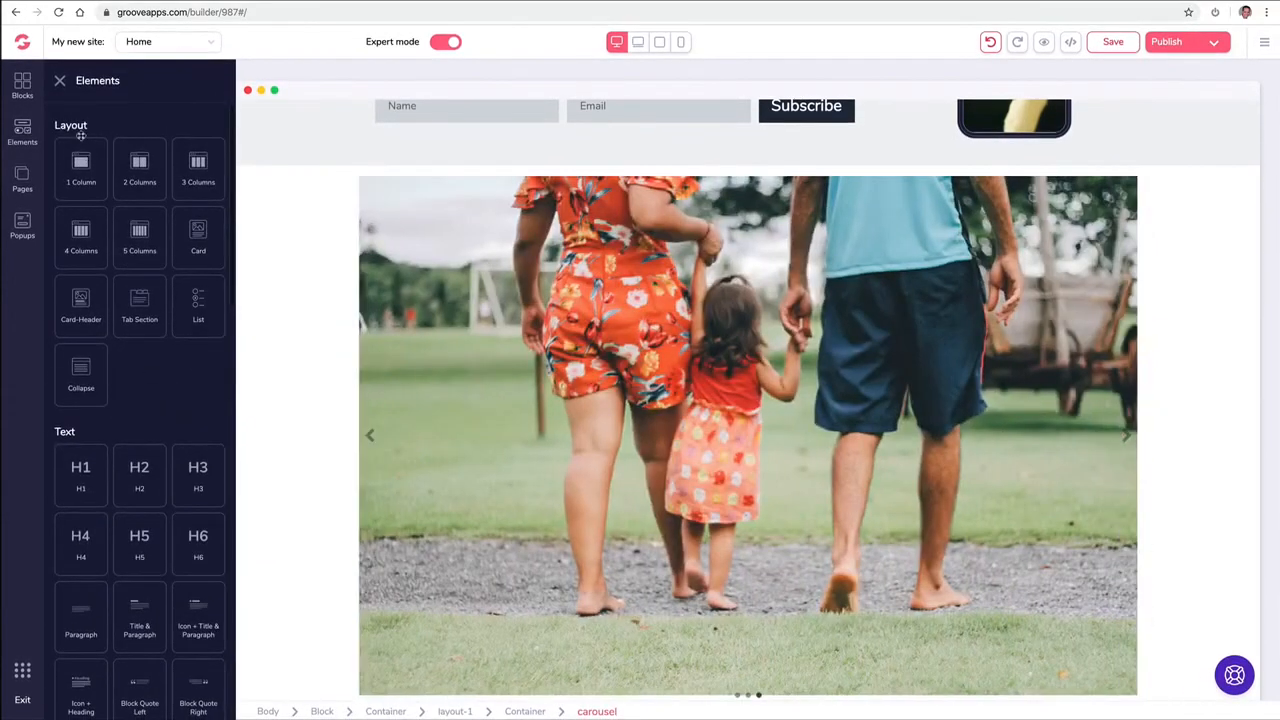
- Delete the carousel block between the signup block and the Our Team block
left_click(22, 88)
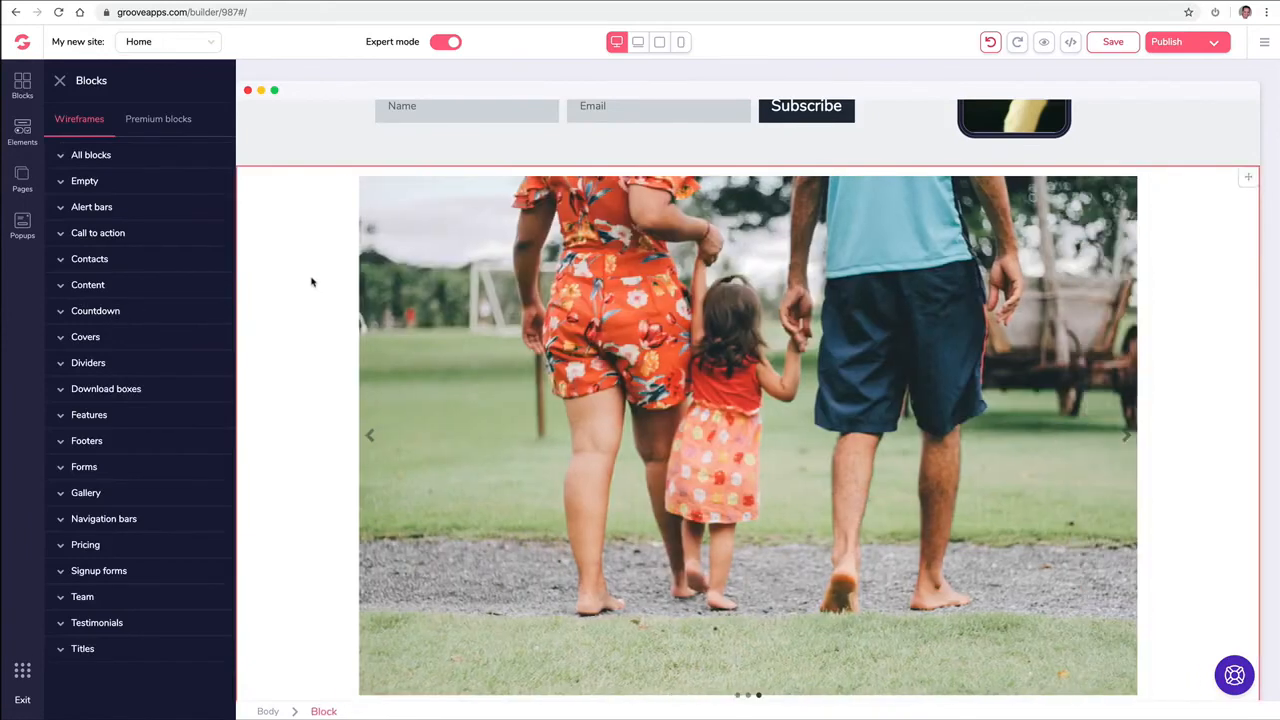
left_click(311, 280)
left_click(148, 146)
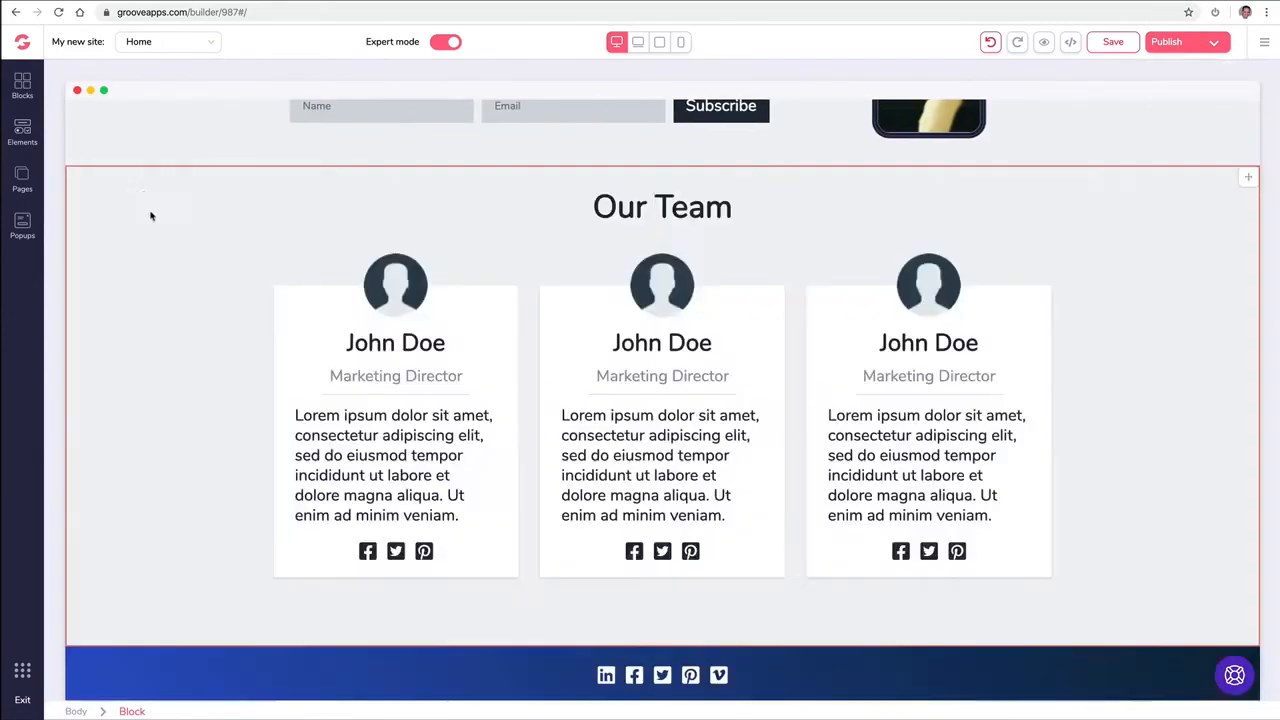
- Look through the Countdown layouts among the wireframe blocks
left_click(21, 86)
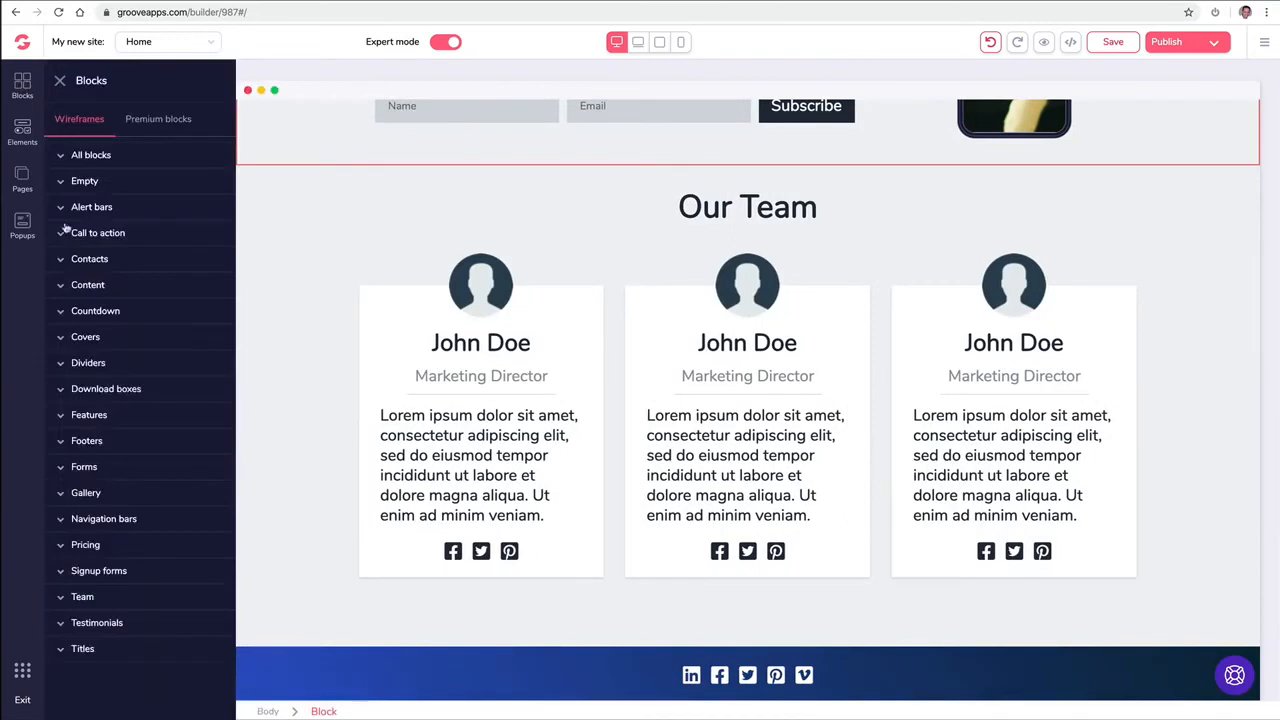
left_click(96, 311)
scroll(156, 328, "down", 3)
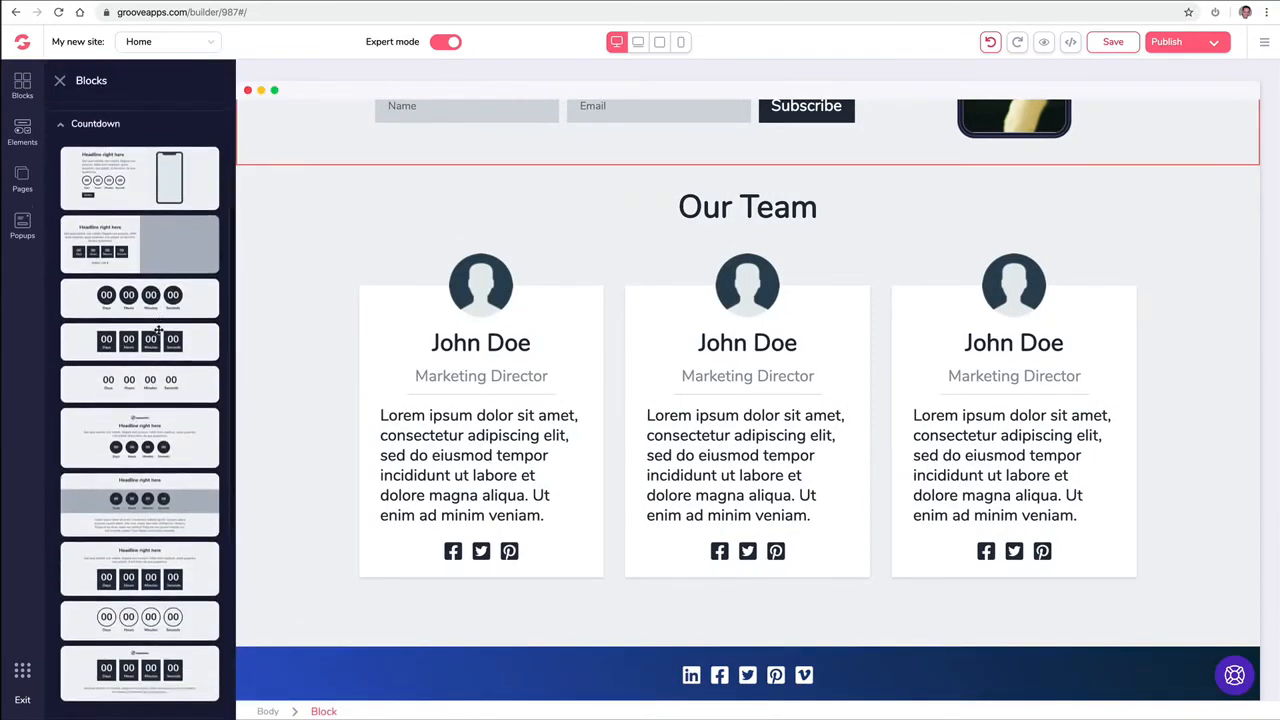
scroll(158, 330, "down", 3)
scroll(156, 376, "up", 5)
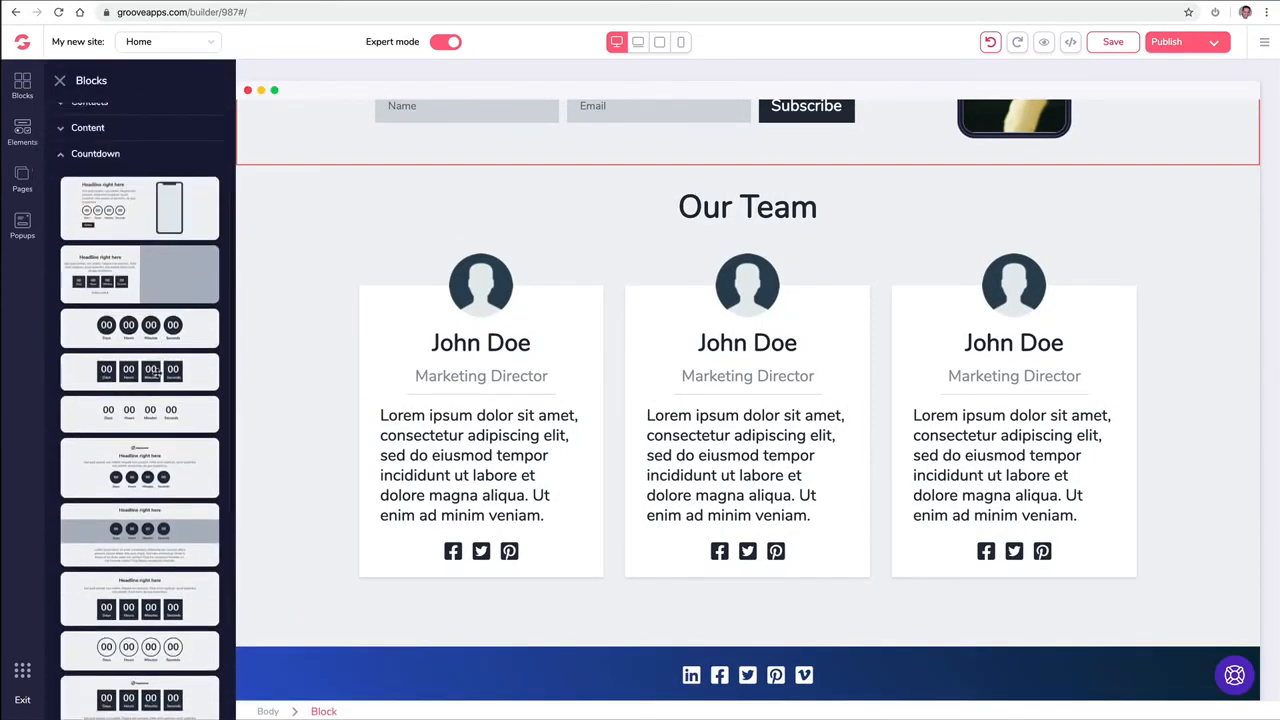
scroll(157, 371, "up", 3)
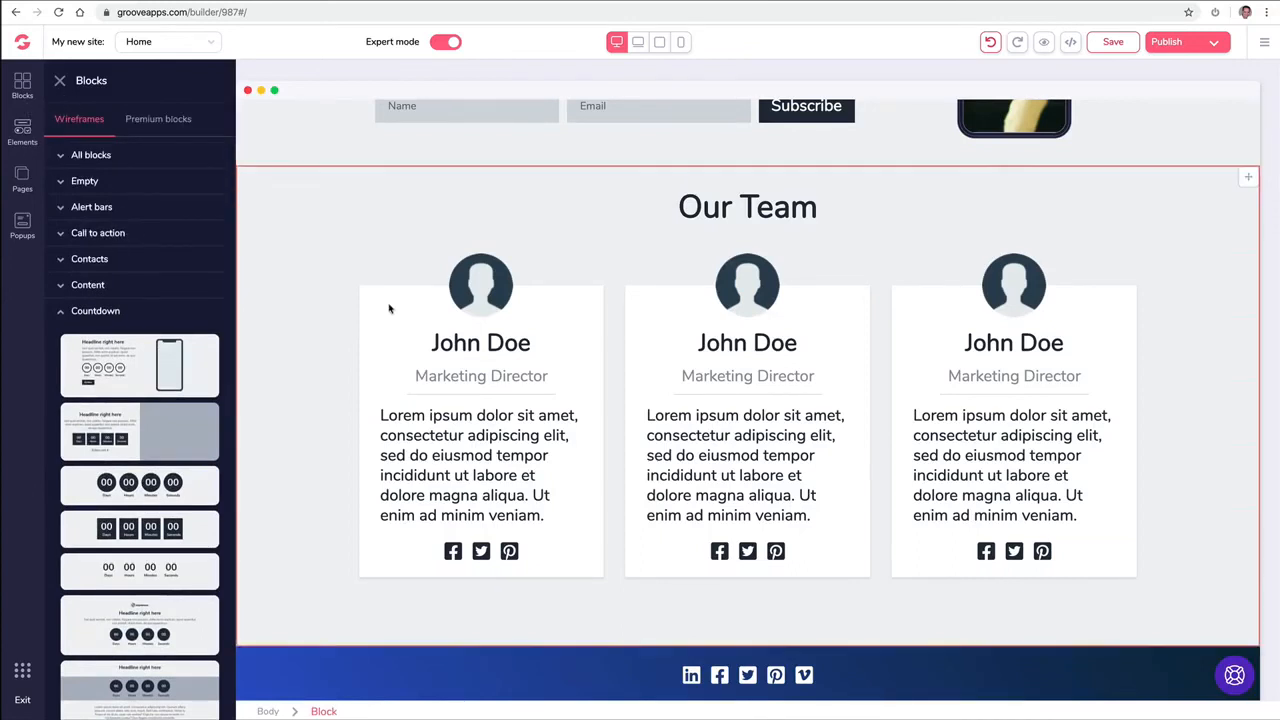
- Place a Countdown element above the Our Team heading
left_click(20, 128)
scroll(175, 255, "down", 3)
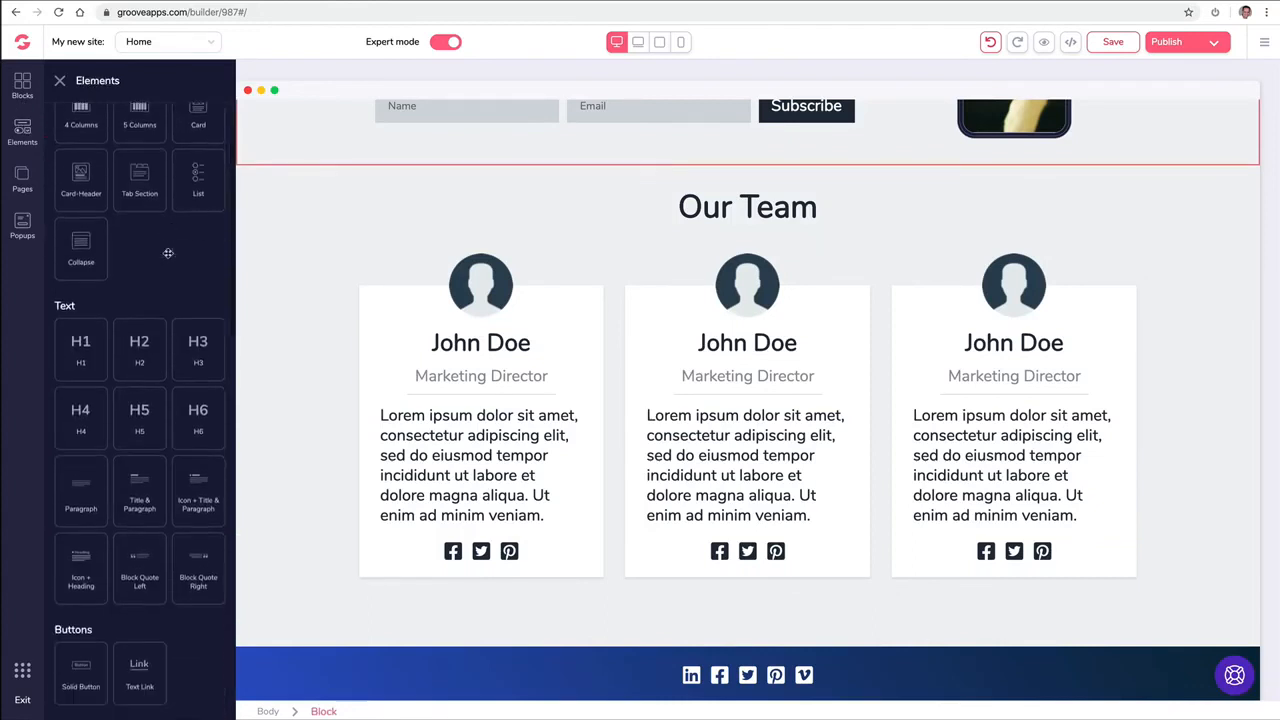
scroll(168, 258, "down", 5)
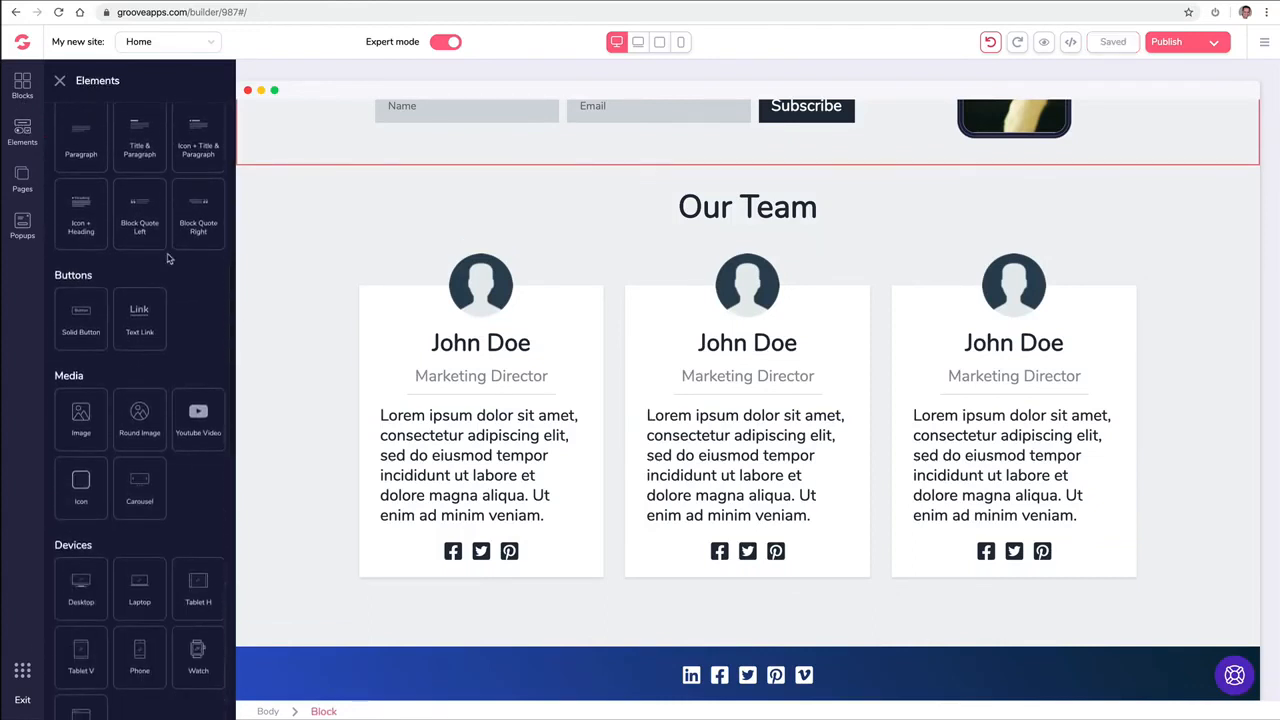
left_click_drag(195, 498, 764, 246)
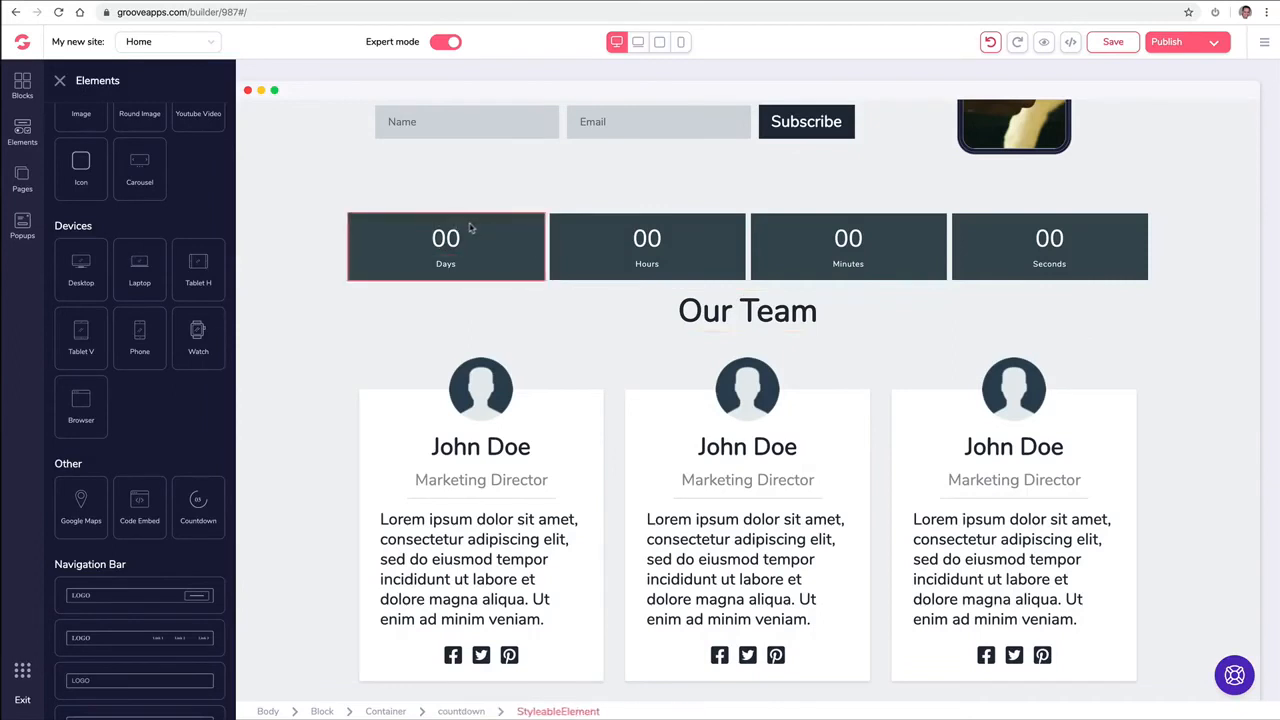
scroll(574, 323, "down", 1)
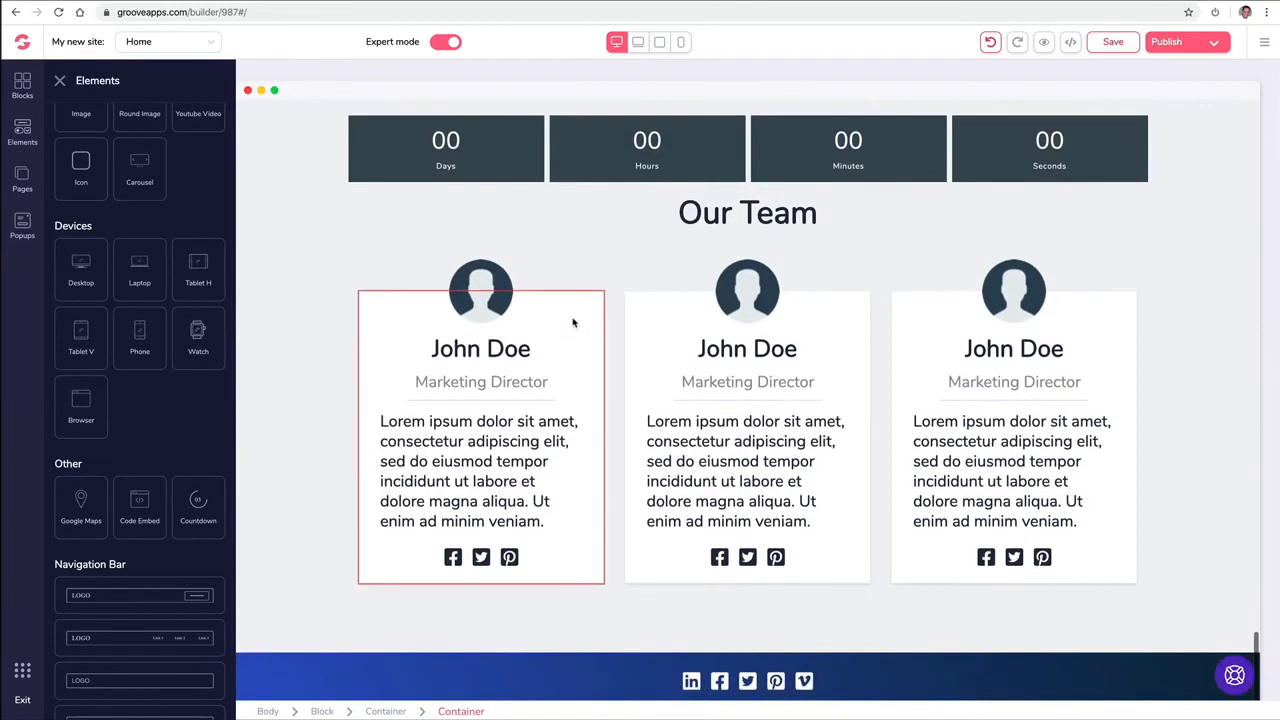
scroll(491, 314, "up", 3)
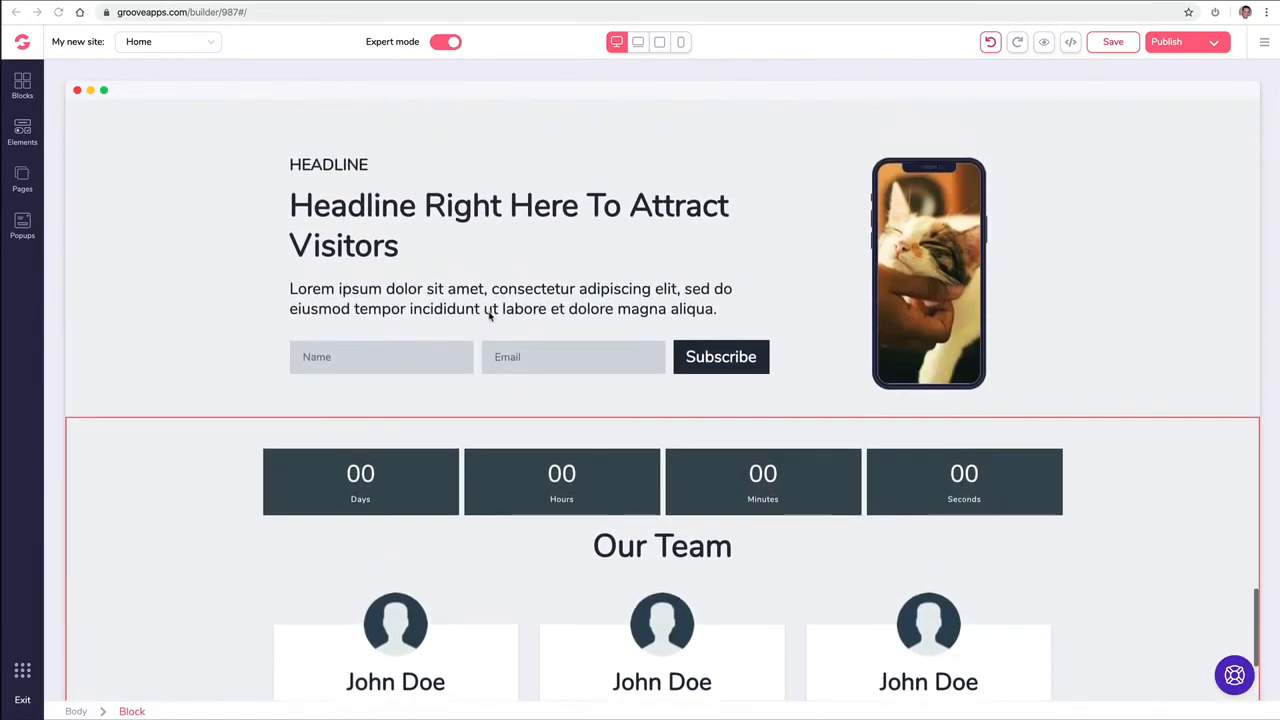
- Set the Subscribe button's background to black and its text colour to yellow
left_click(689, 360)
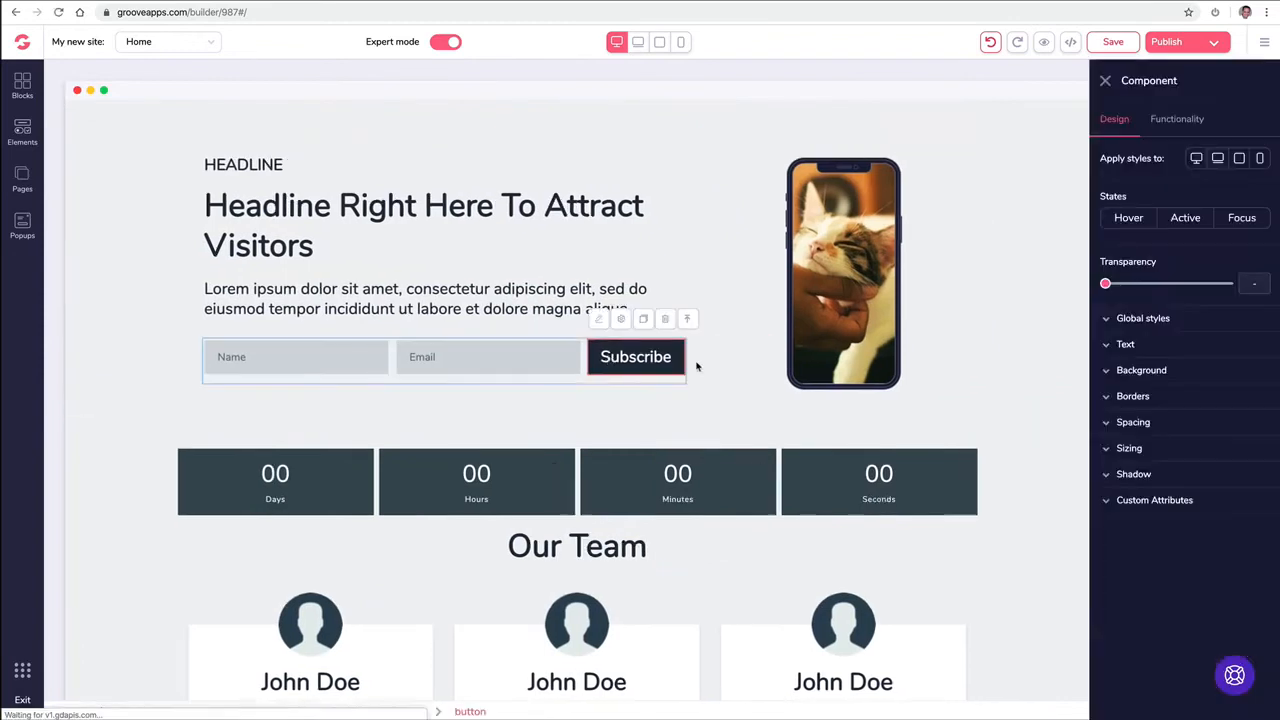
left_click(1118, 372)
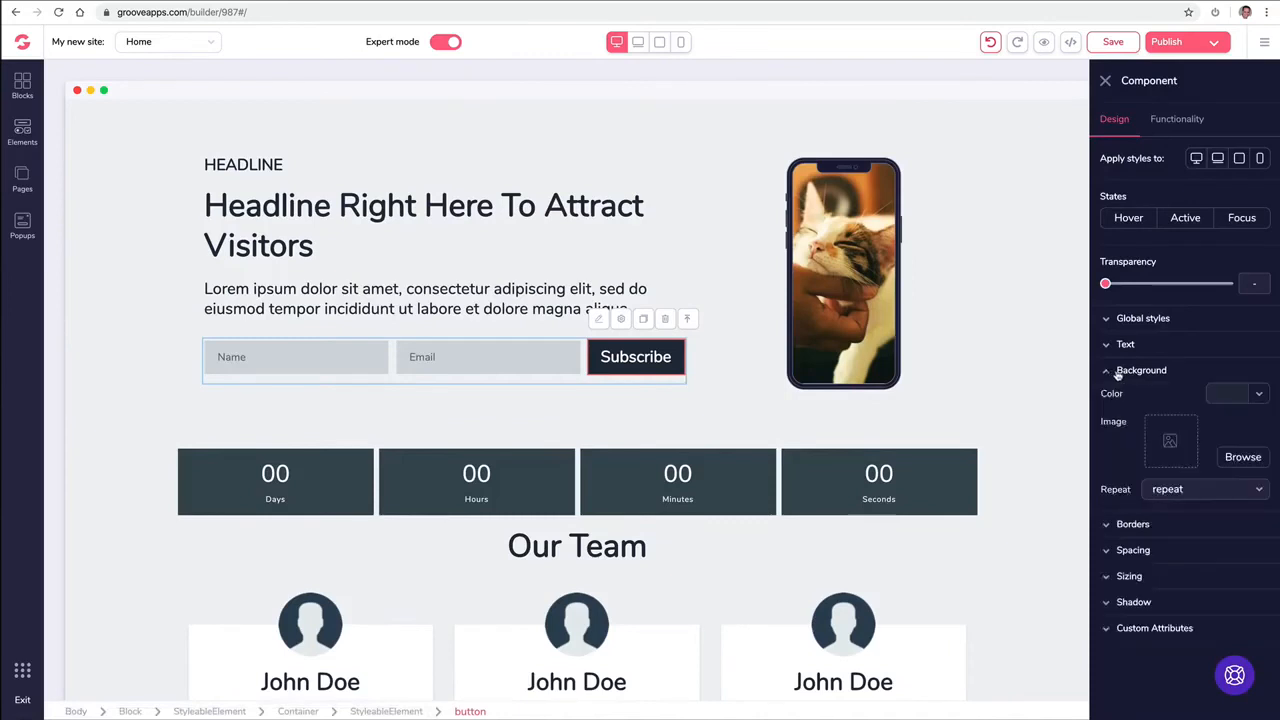
left_click(1219, 399)
left_click(1138, 462)
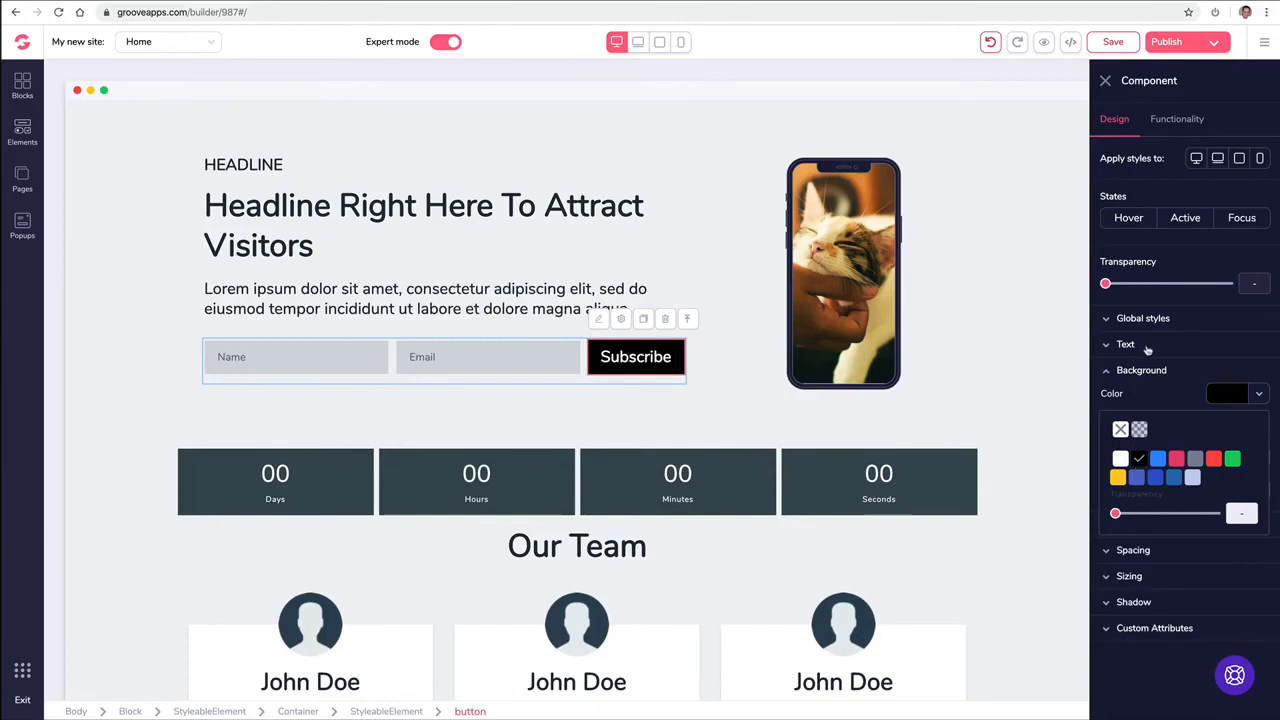
left_click(1124, 347)
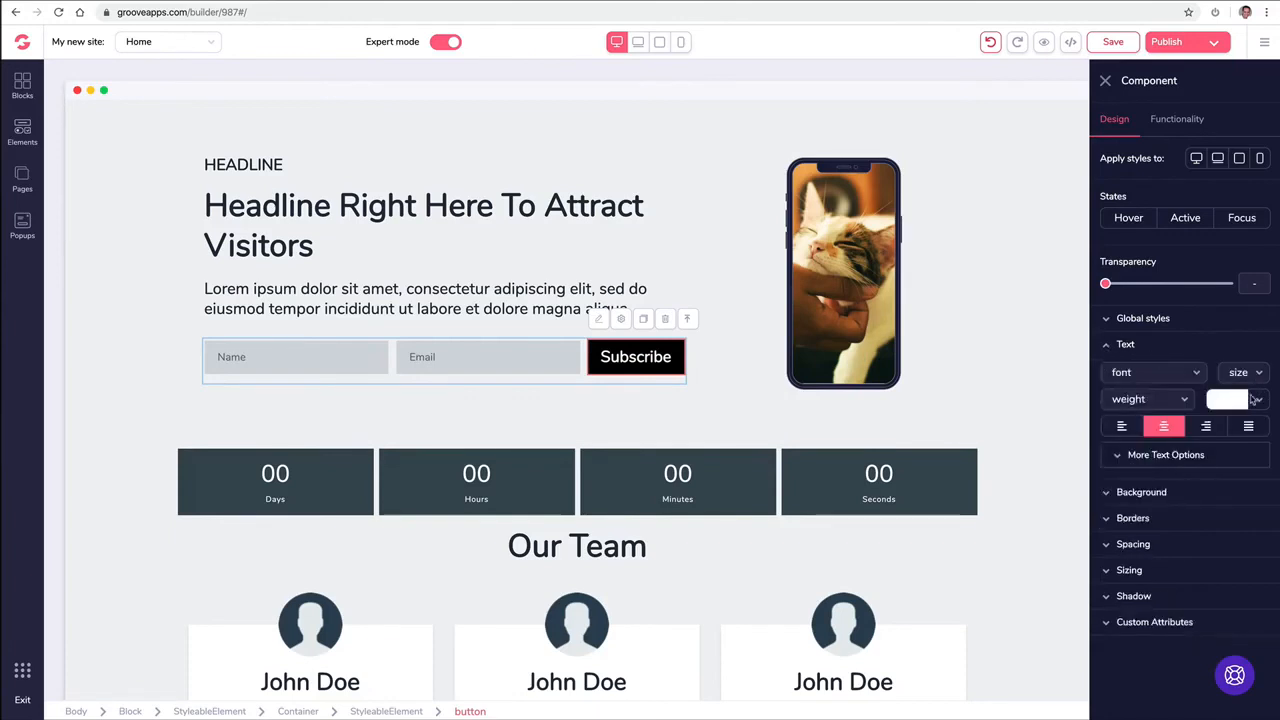
left_click(1251, 399)
mouse_move(1119, 484)
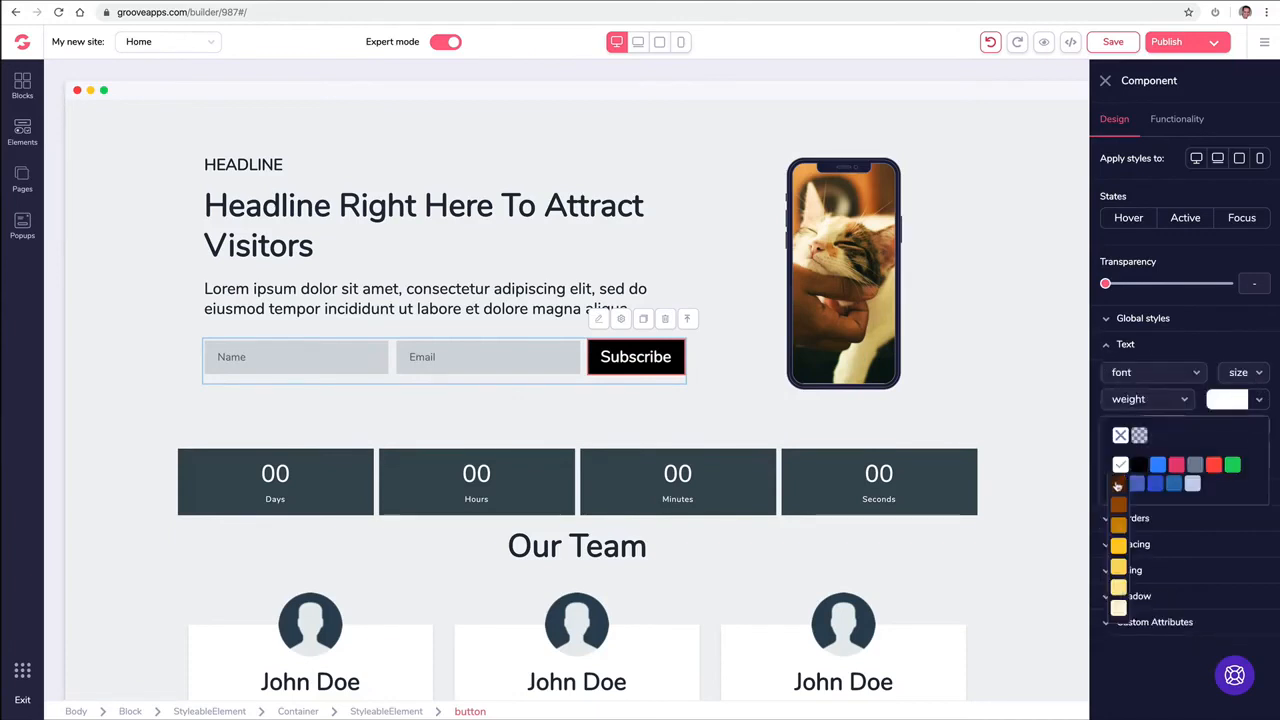
left_click(1118, 546)
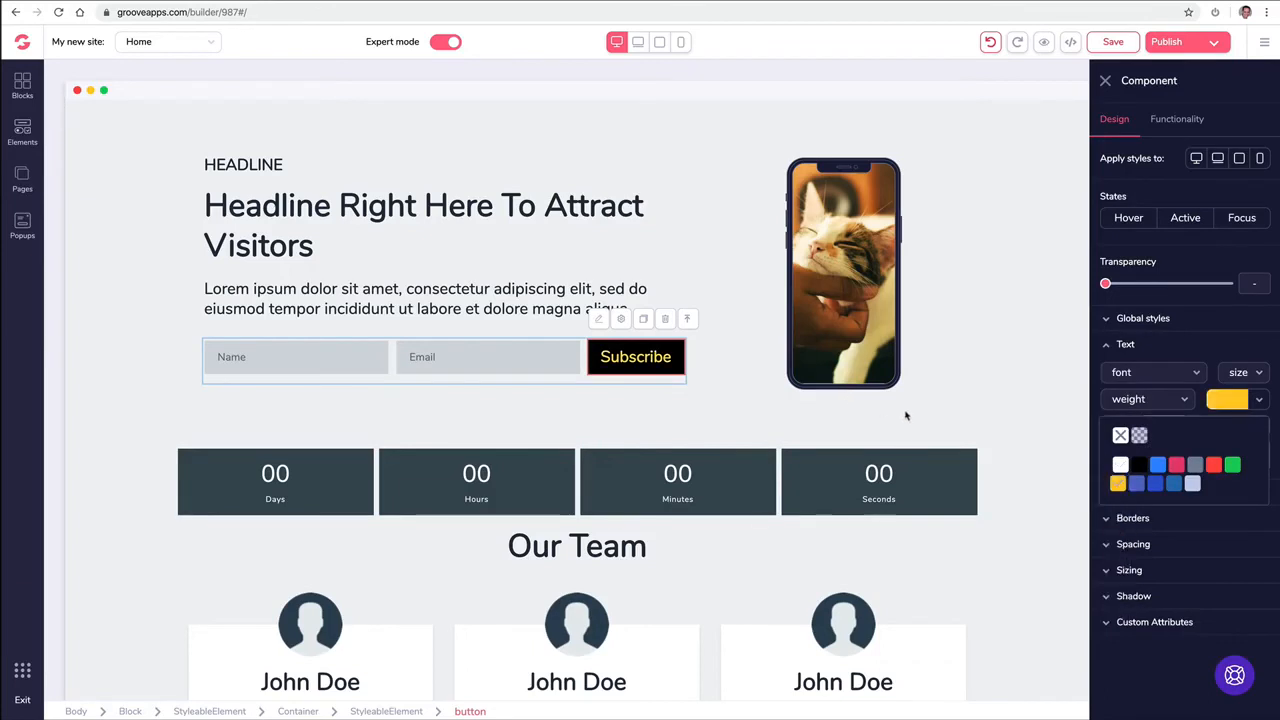
left_click(1186, 346)
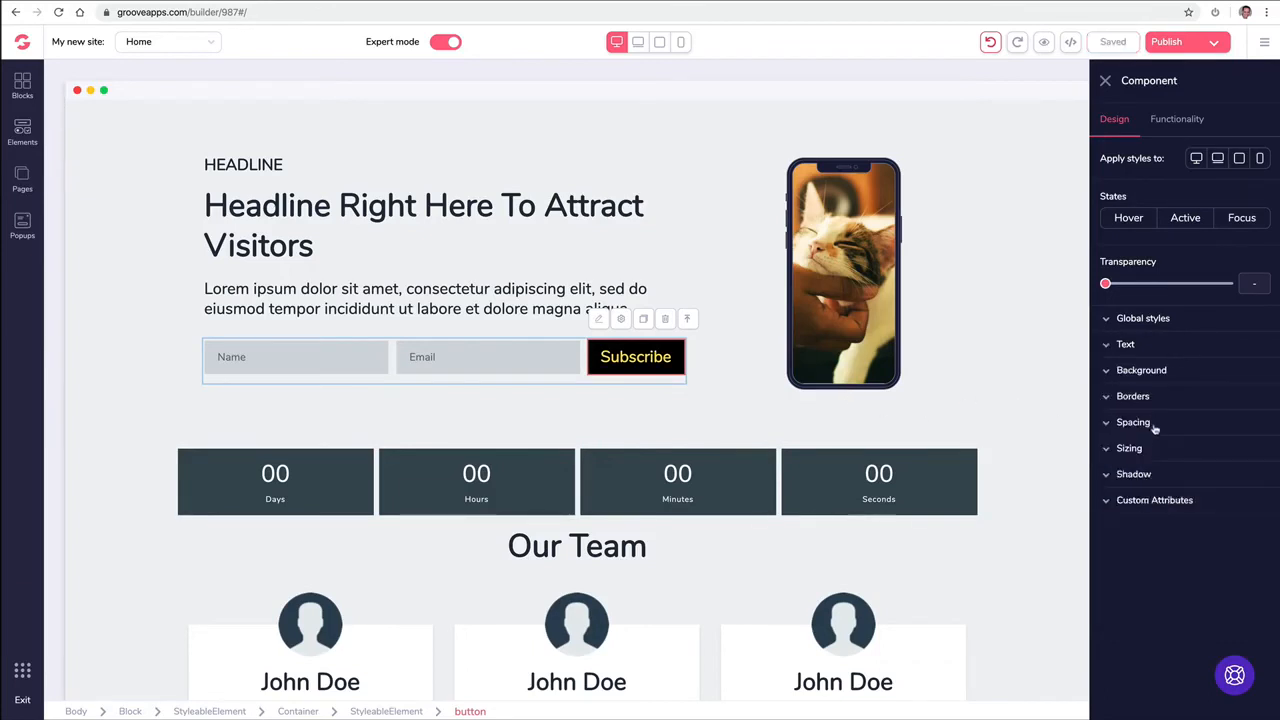
- Set the Subscribe button's background to yellow and its text colour to black
left_click(1141, 371)
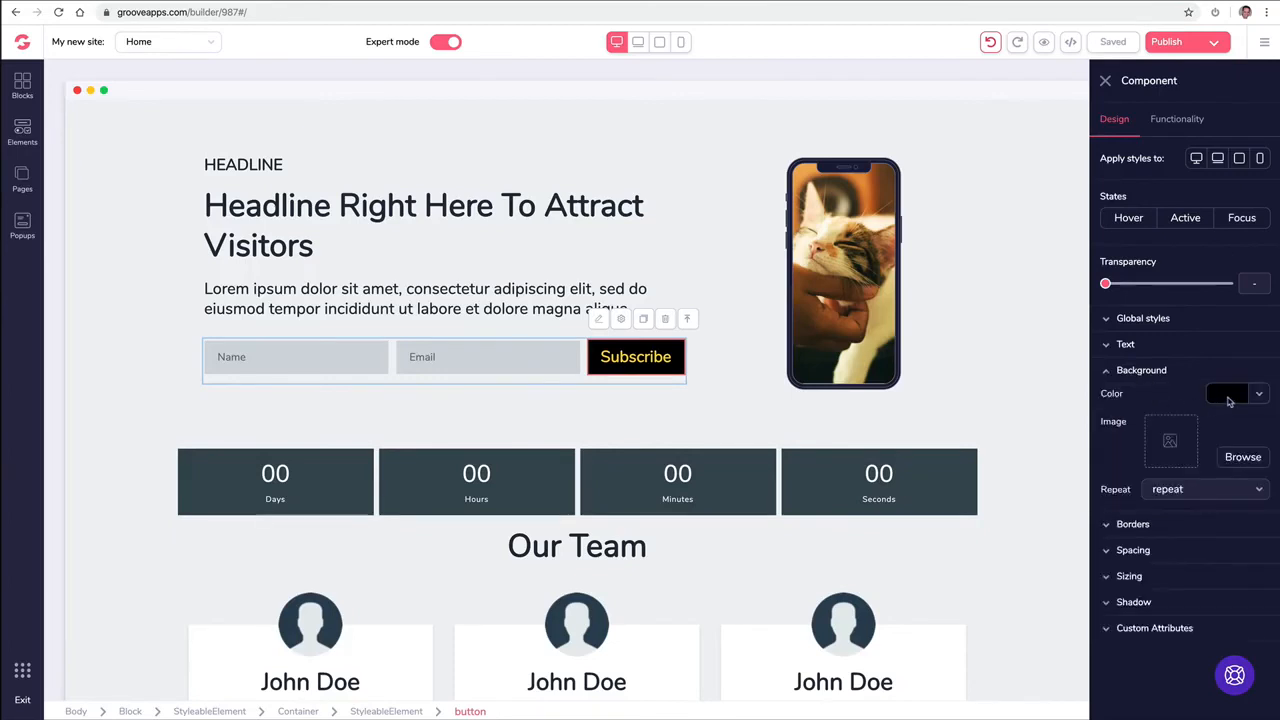
left_click(1230, 394)
mouse_move(1117, 481)
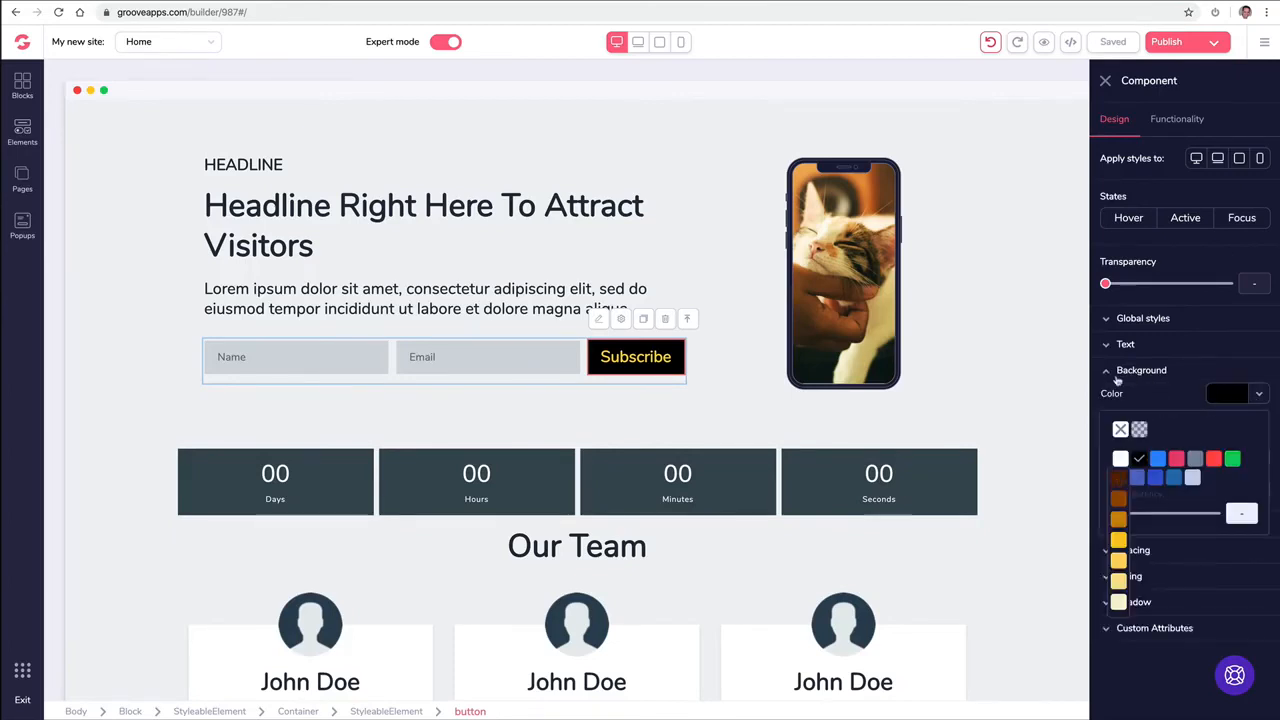
left_click(1118, 550)
left_click(1175, 350)
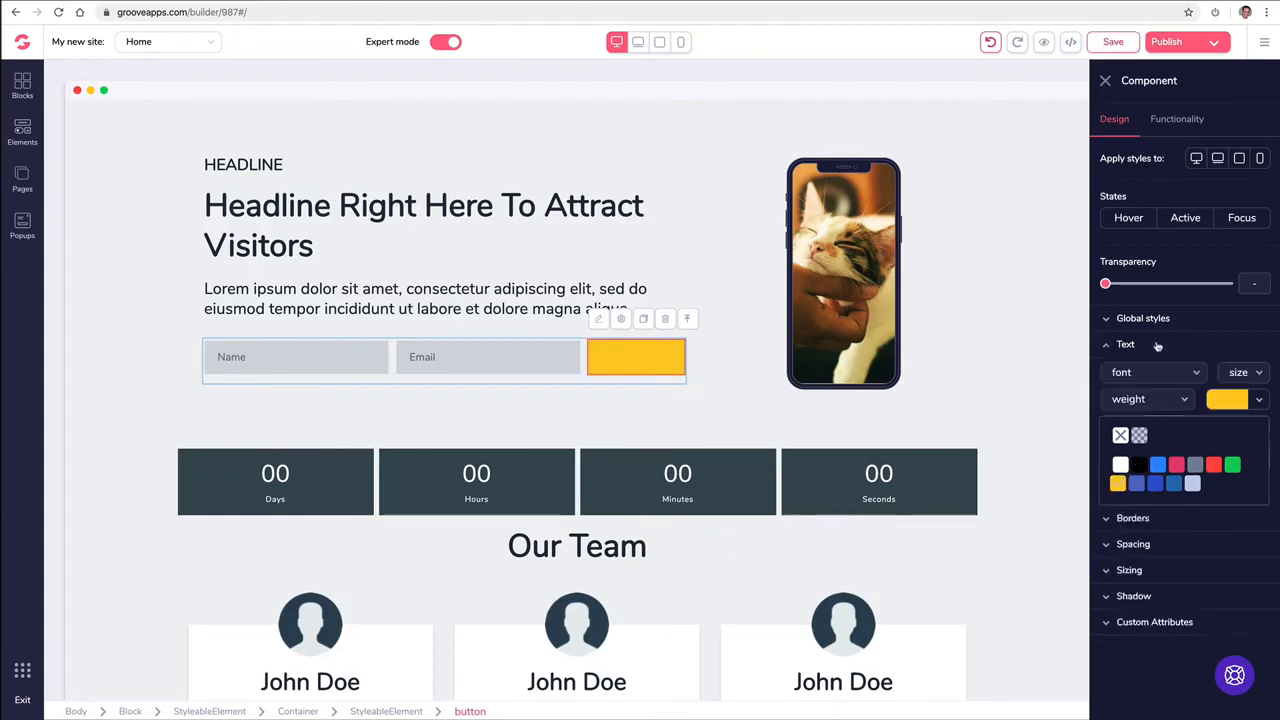
left_click(1259, 403)
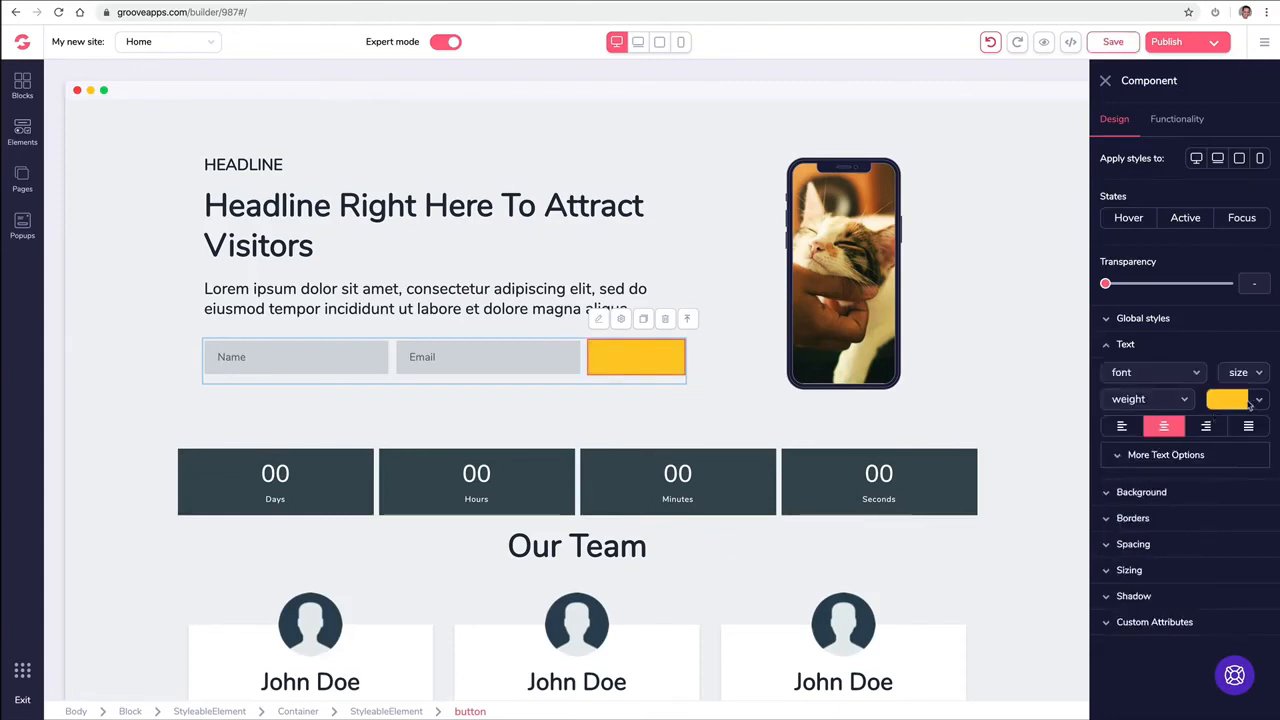
left_click(1229, 403)
left_click(1139, 464)
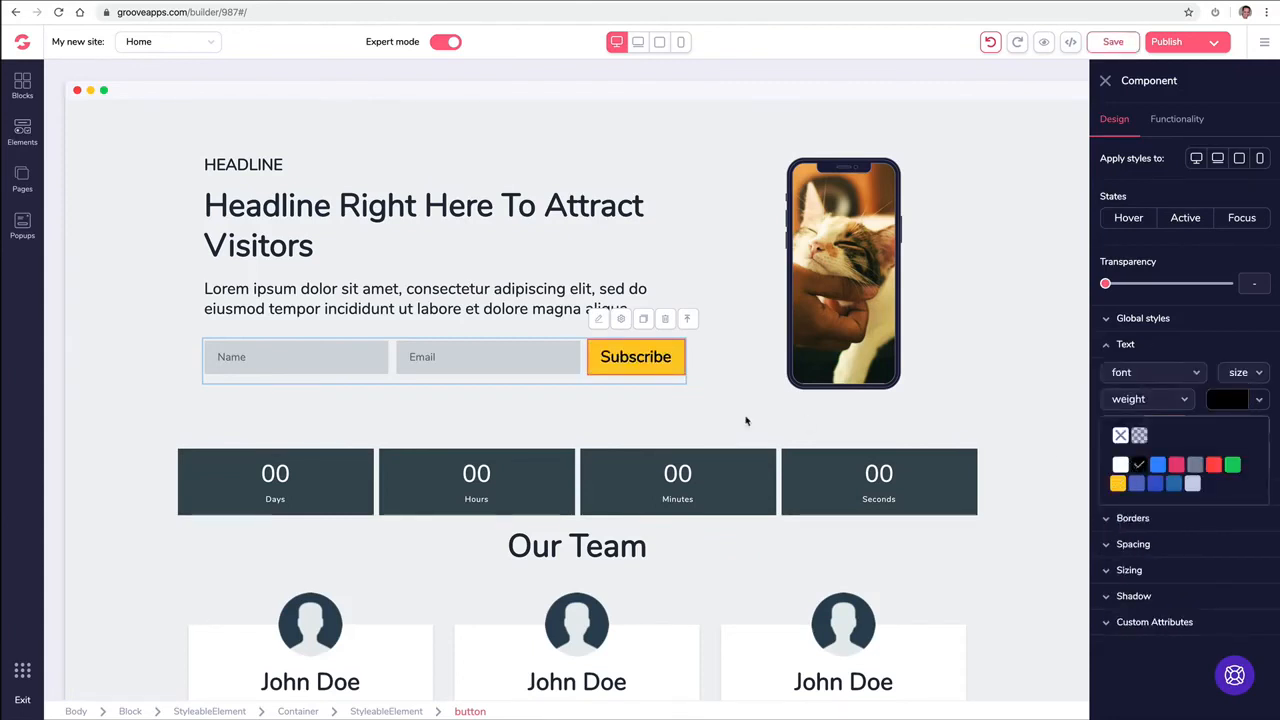
- Create a global style named "Yellow Button" from the headline block containing the Subscribe form
left_click(739, 412)
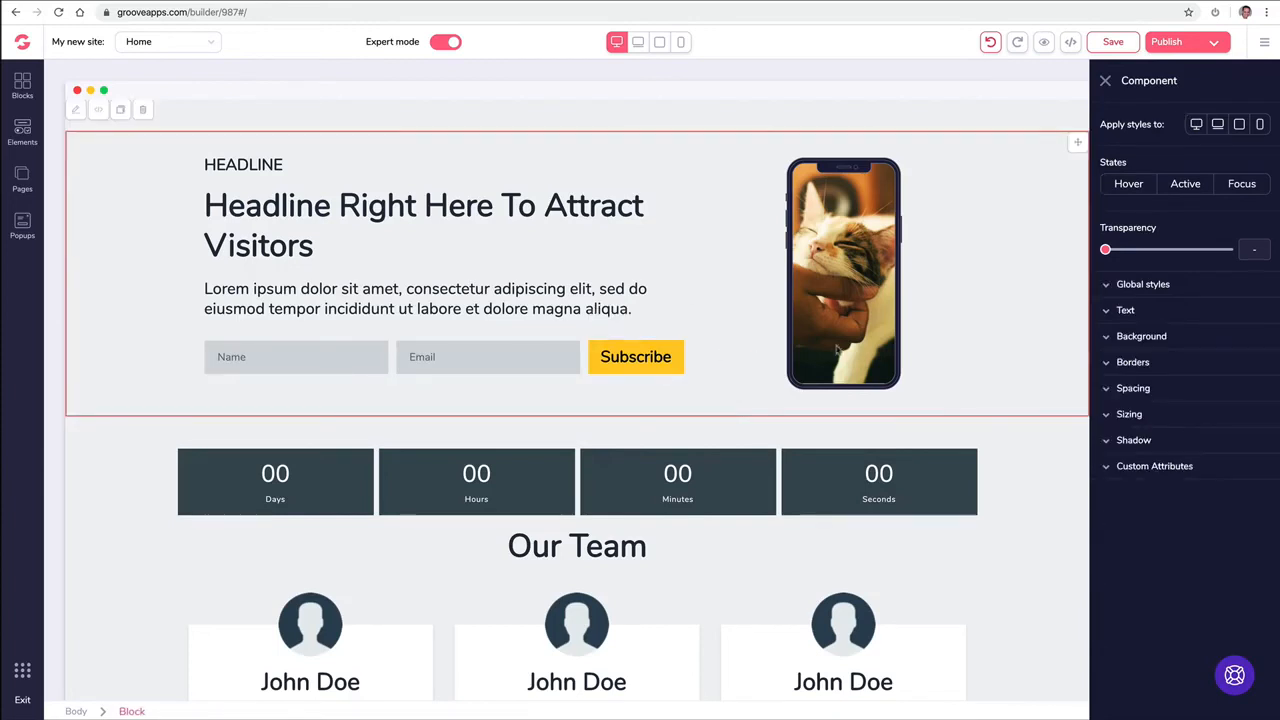
left_click(1118, 286)
left_click(1146, 315)
left_click(1150, 330)
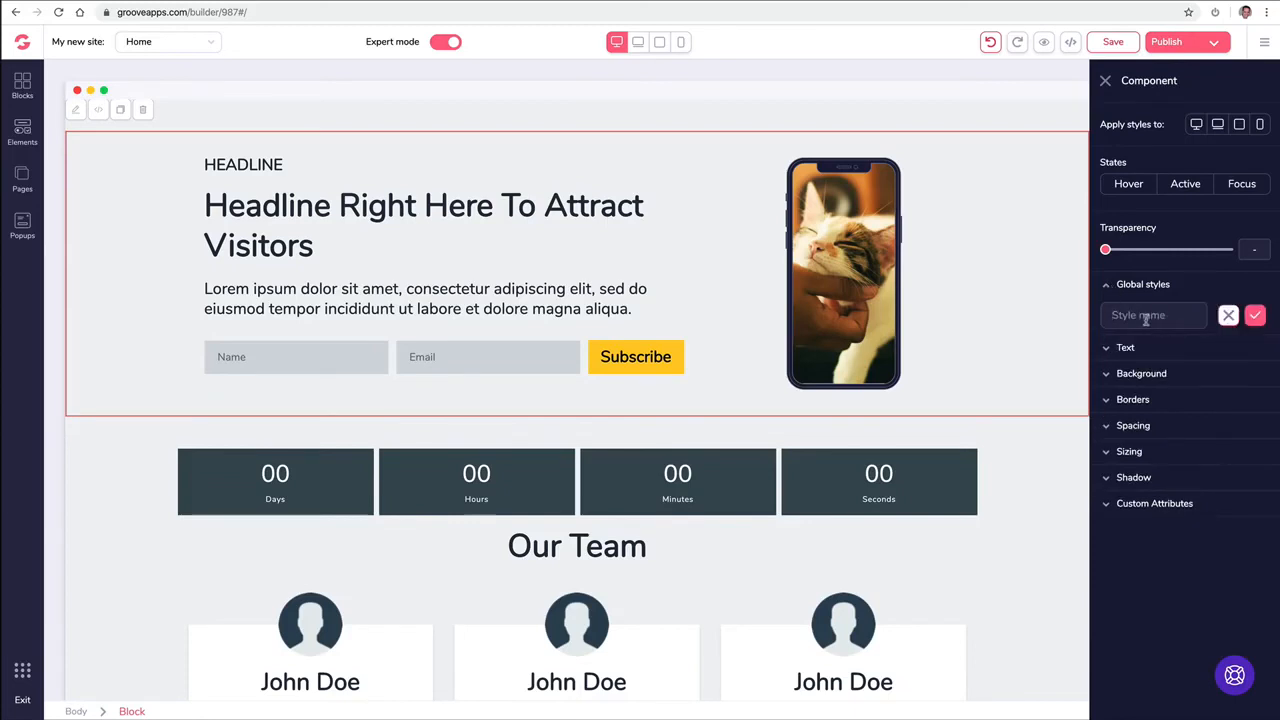
type("Yellow Button")
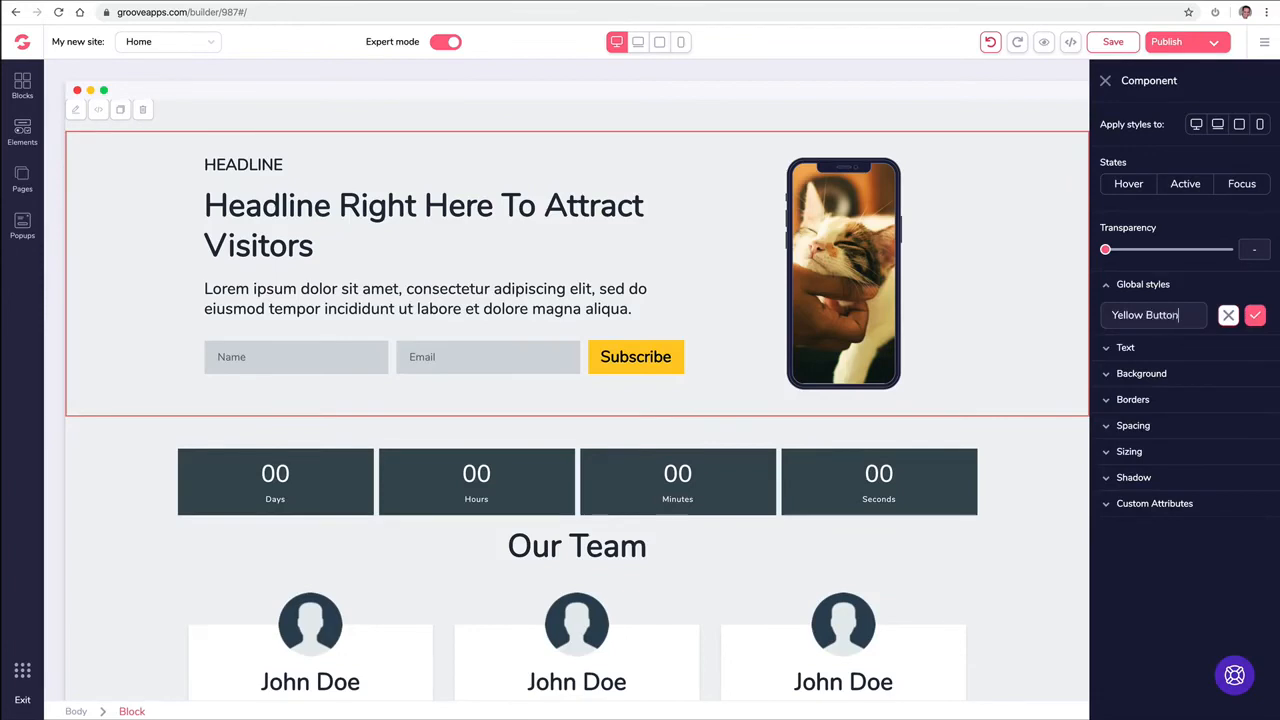
left_click(1251, 317)
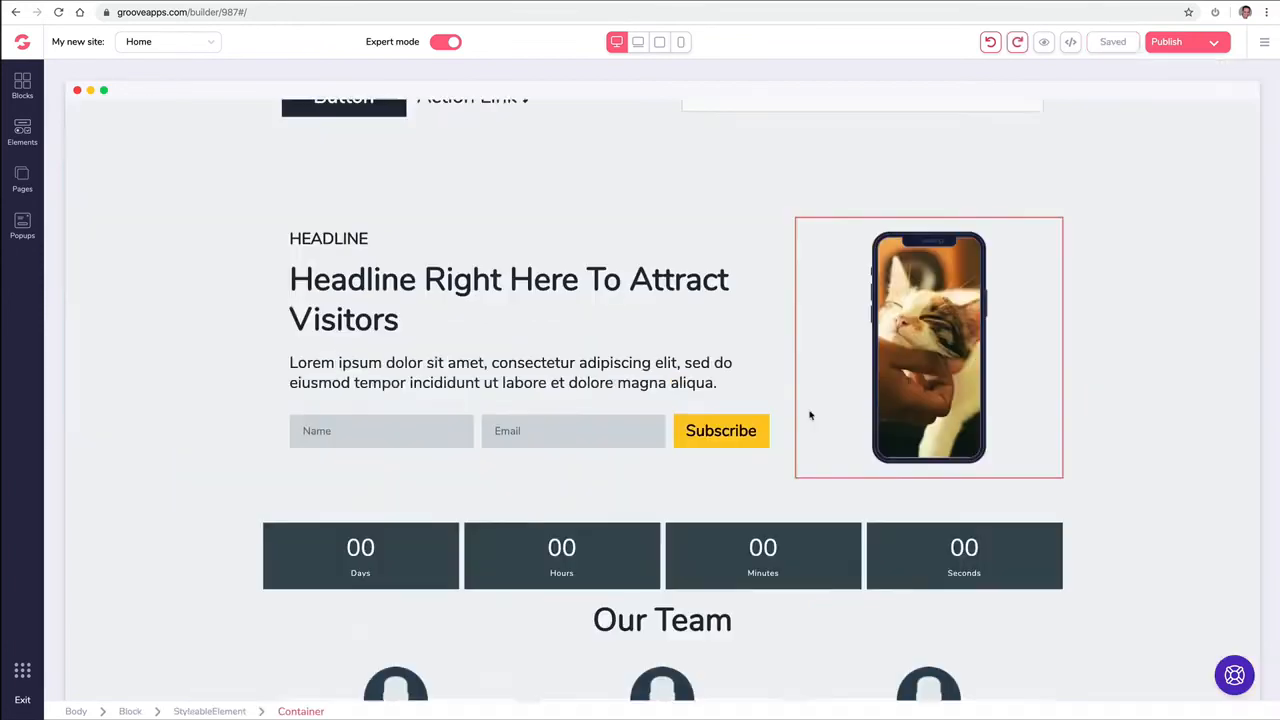
- Check which global styles are available for the Unlimited pricing plan's button, without applying one
scroll(810, 413, "up", 2)
scroll(810, 413, "up", 5)
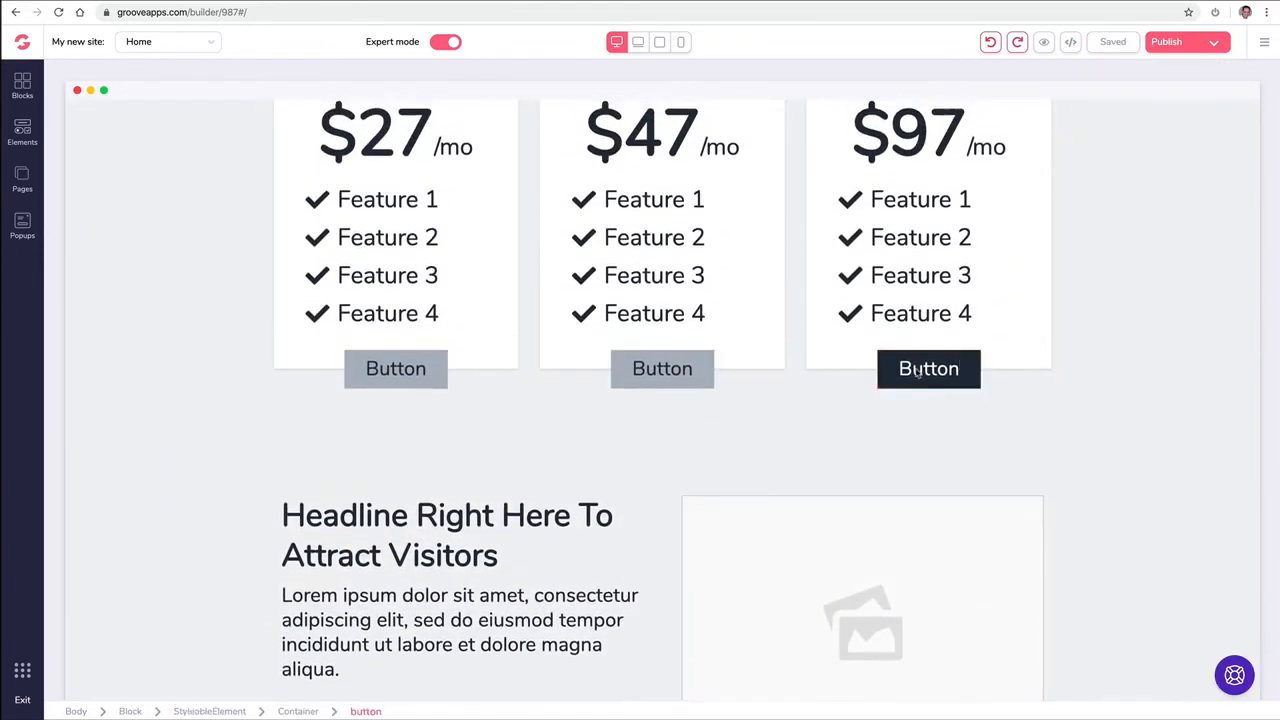
left_click(918, 374)
left_click(1165, 318)
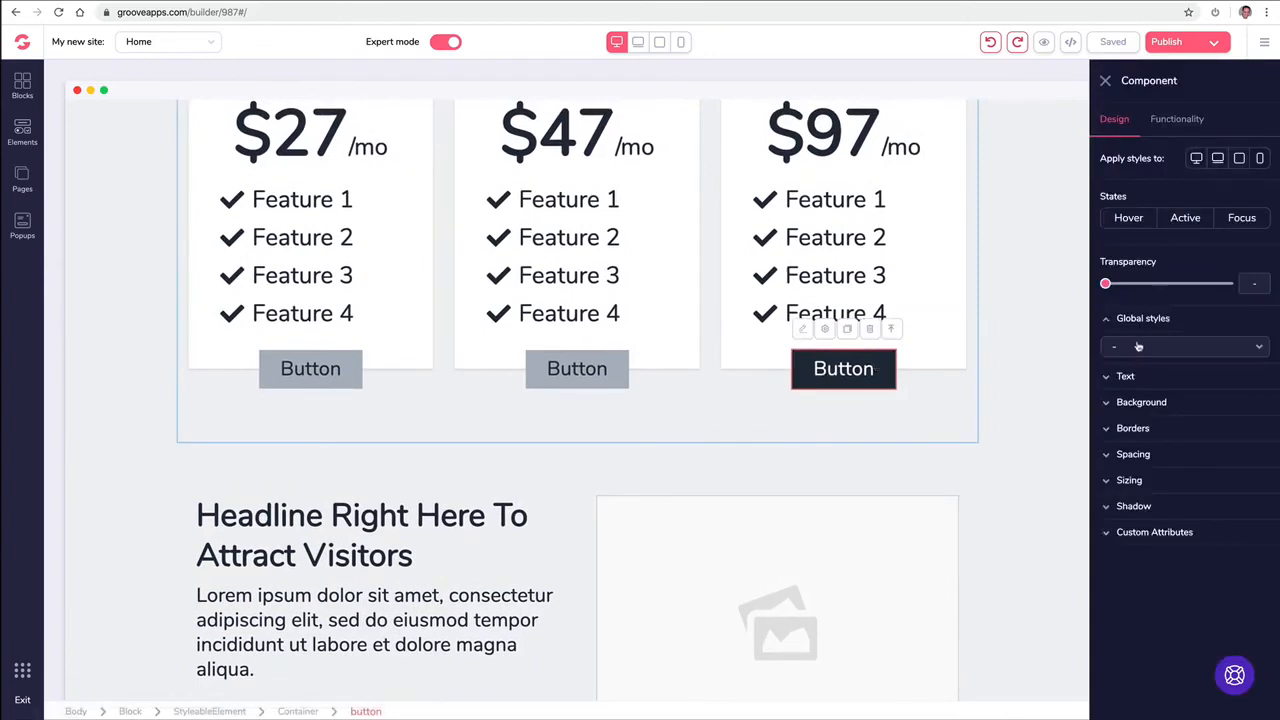
left_click(1138, 346)
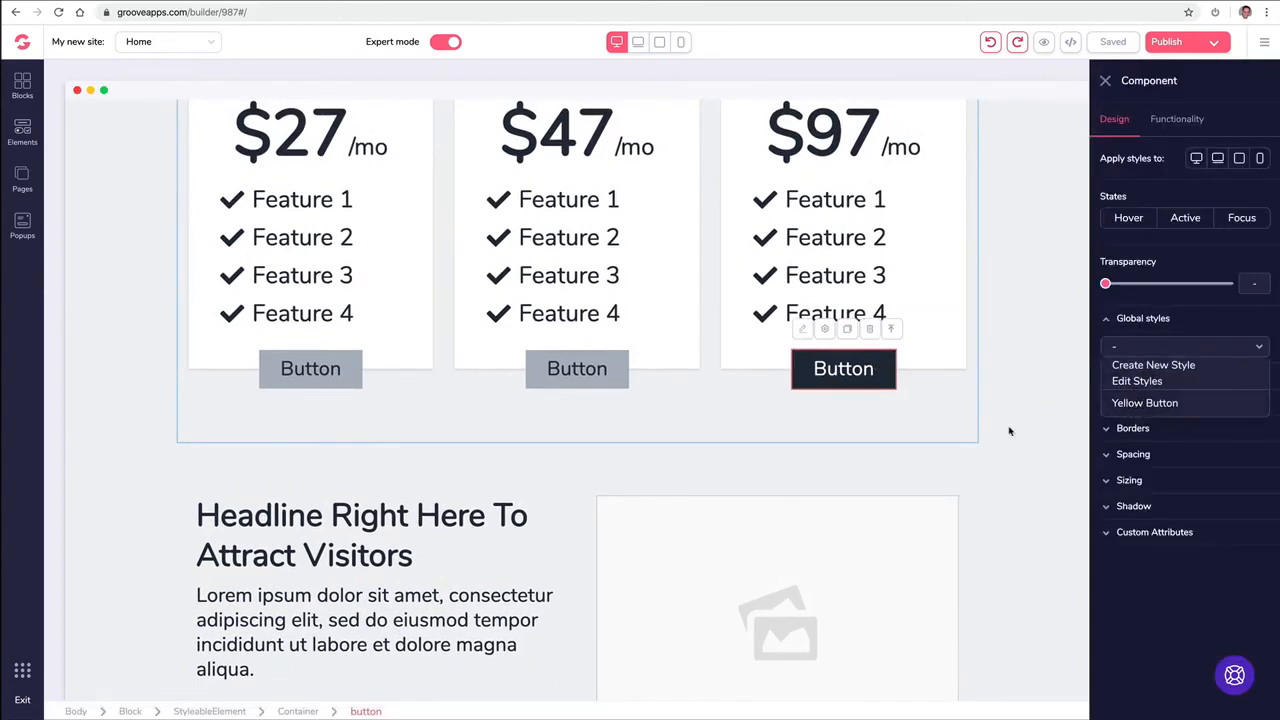
left_click(860, 434)
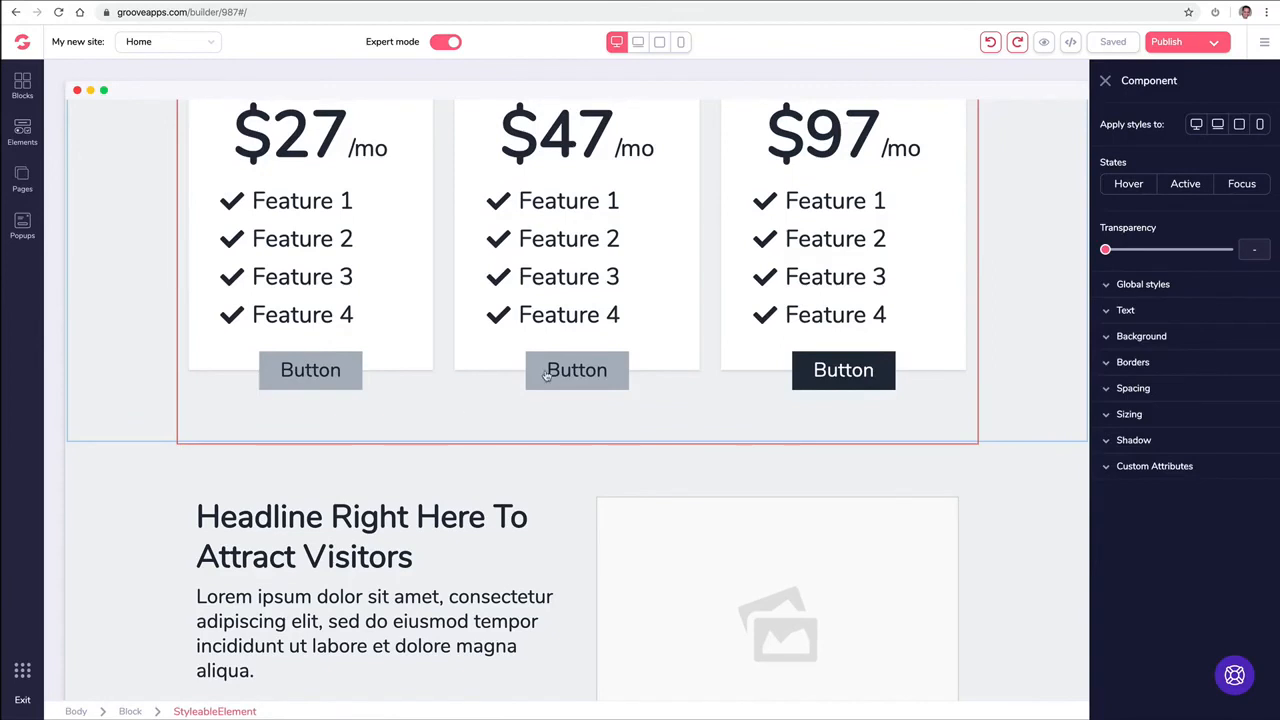
left_click(340, 372)
scroll(440, 440, "down", 5)
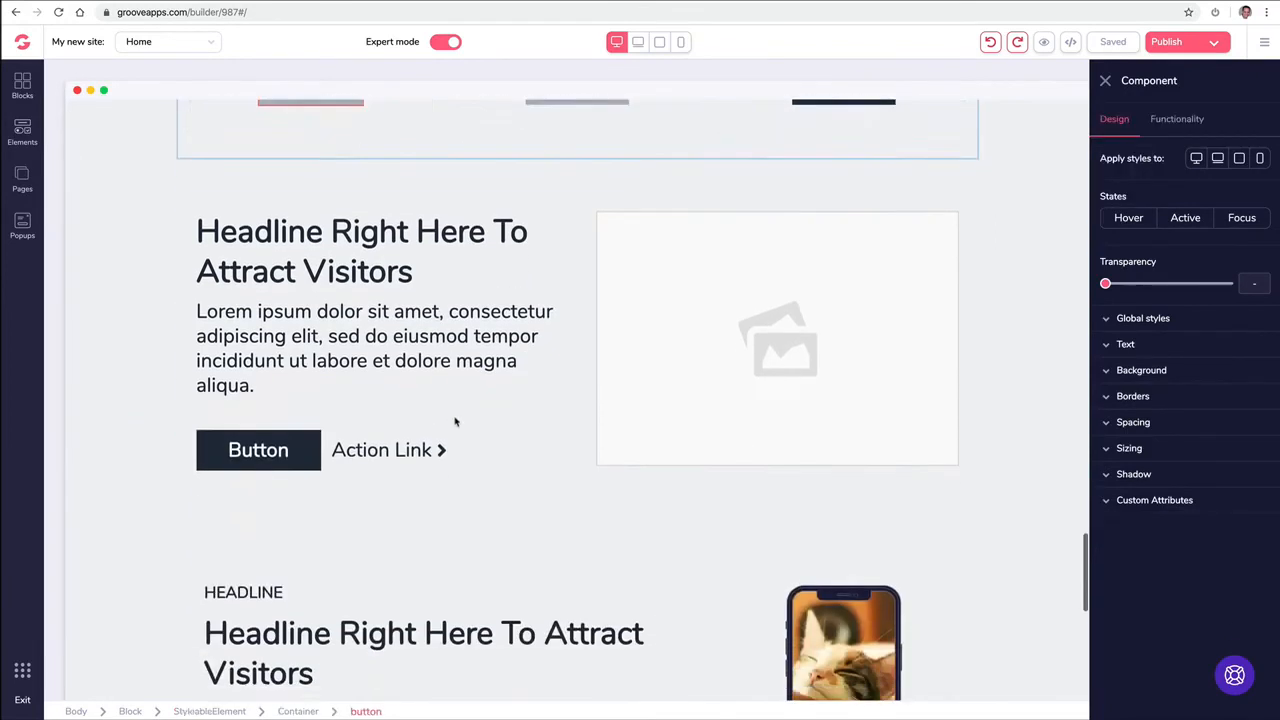
scroll(467, 406, "down", 2)
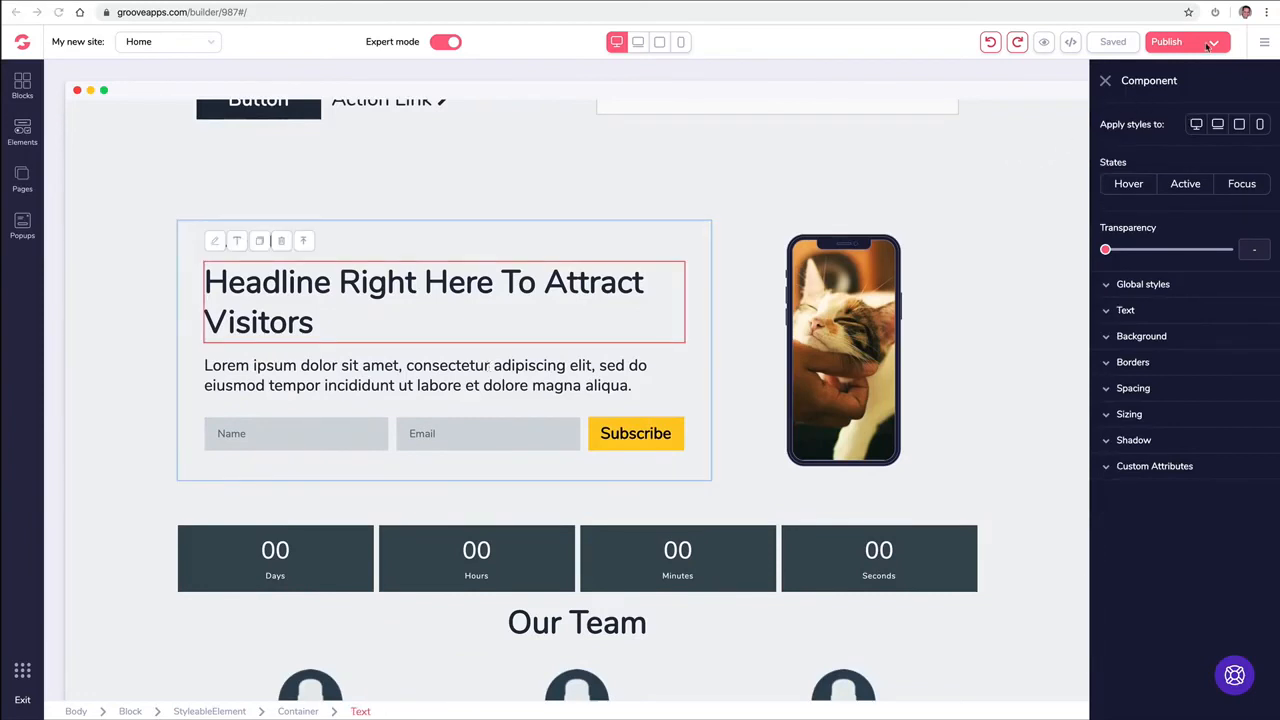
- Look at the options for saving the page as a template or global template, and review the headline and footer blocks
left_click(1264, 44)
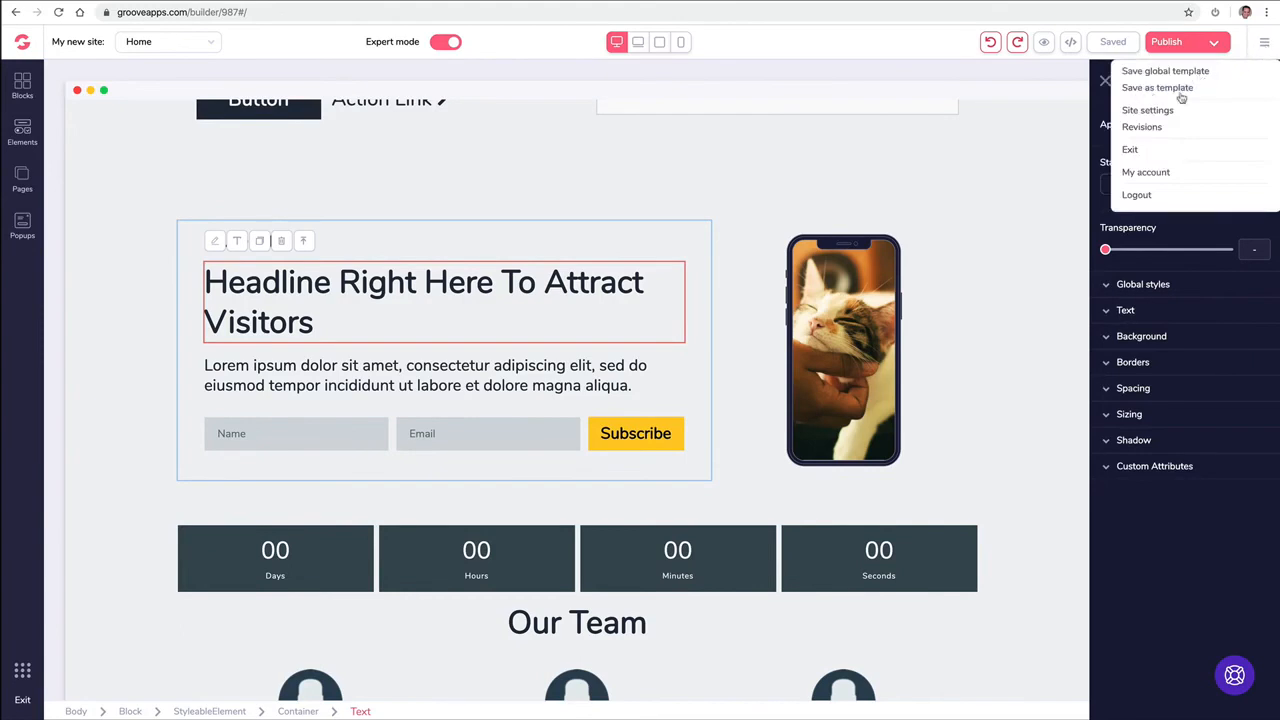
left_click(905, 186)
left_click(184, 288)
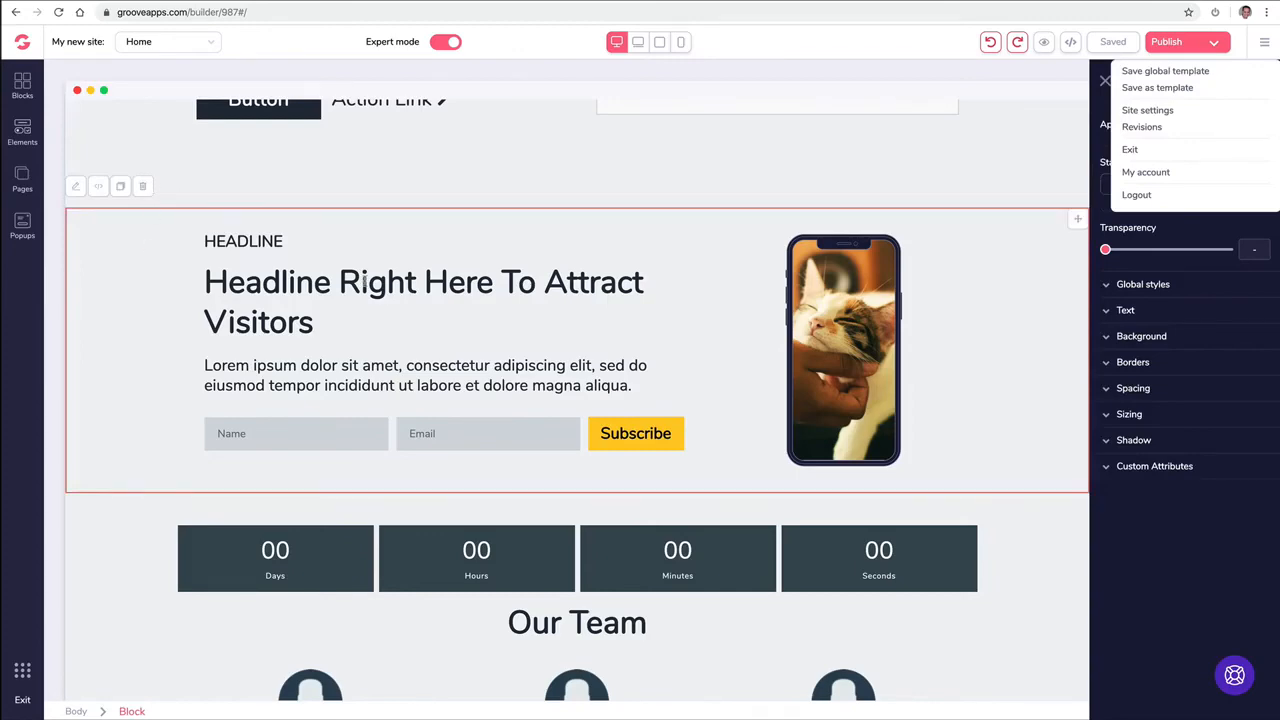
scroll(238, 390, "down", 10)
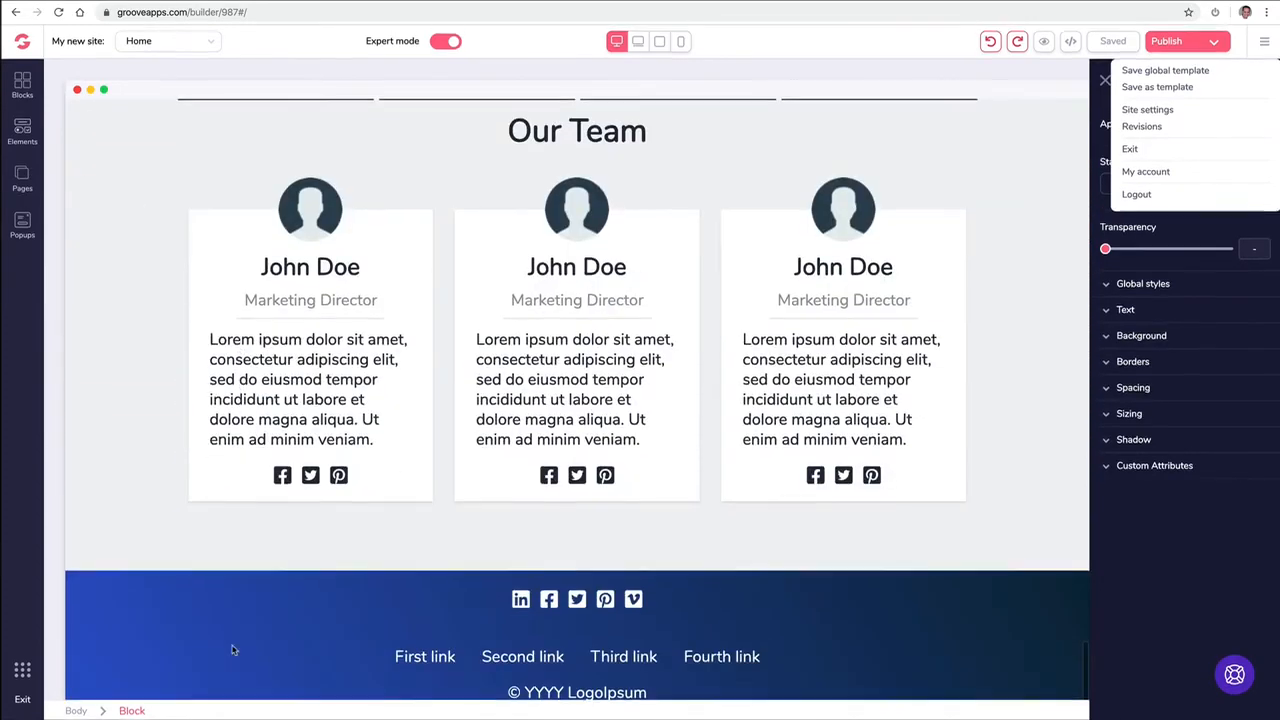
left_click(210, 643)
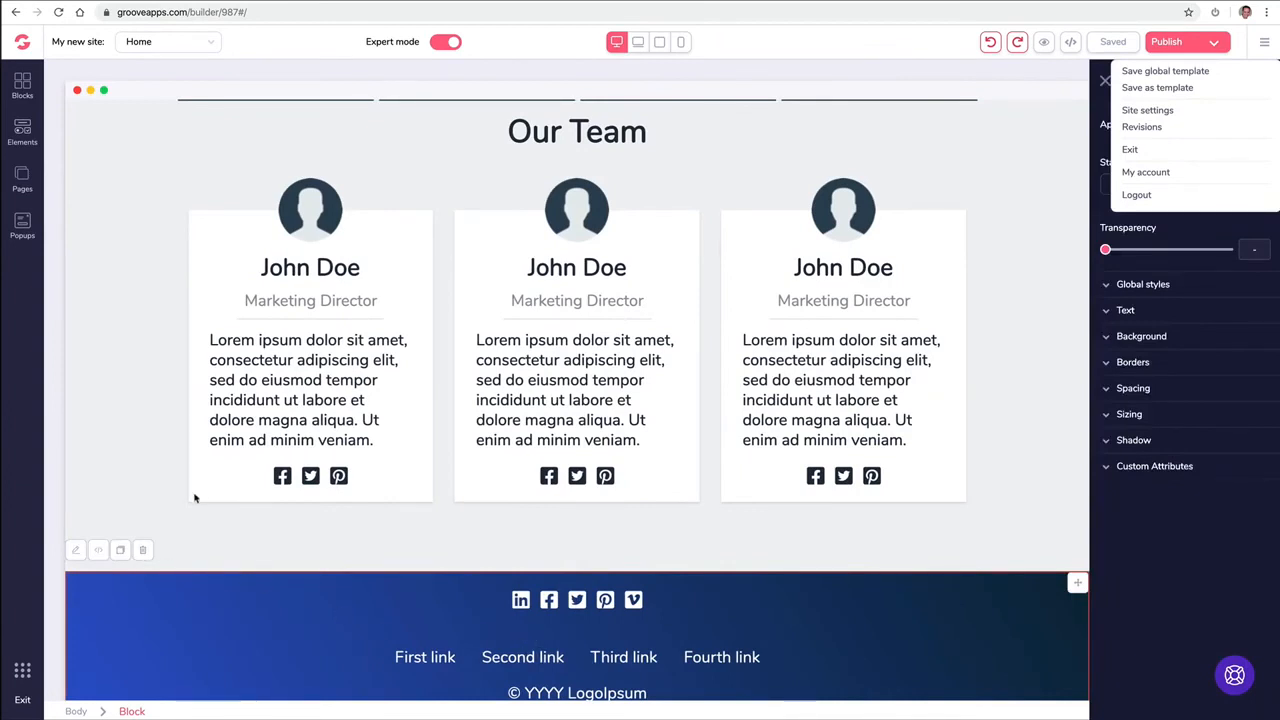
left_click(1263, 45)
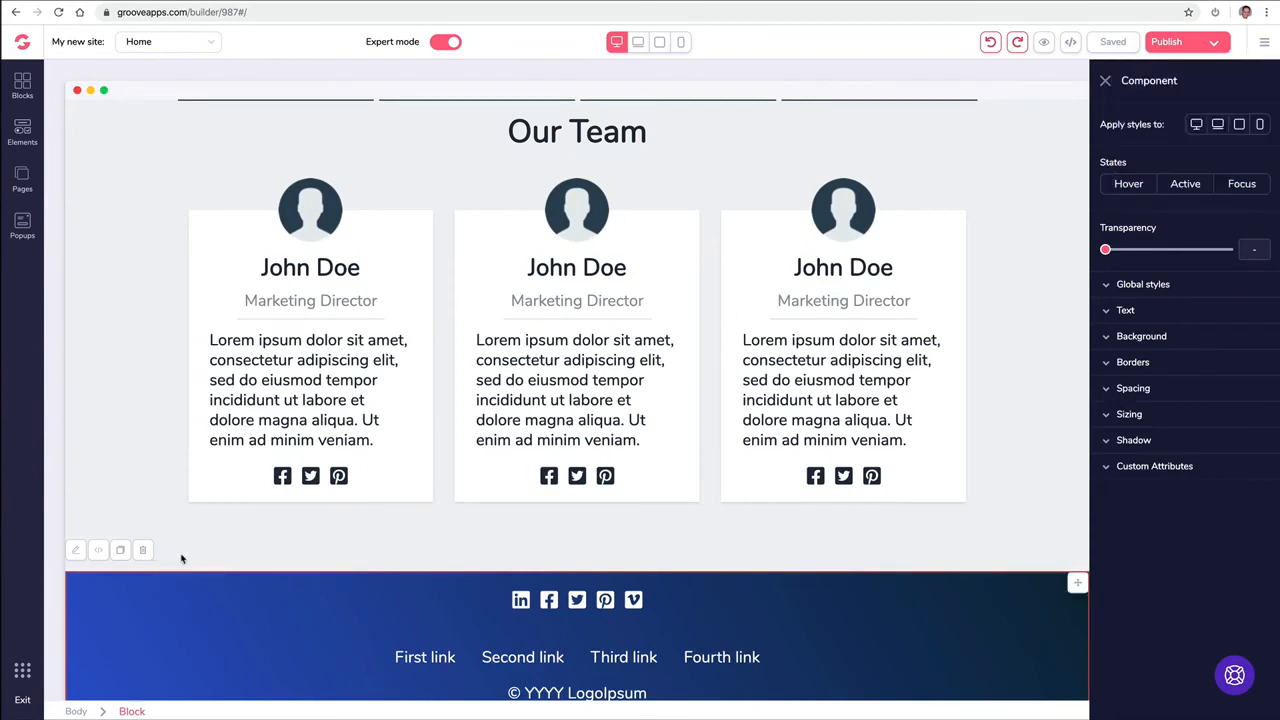
- Look over the wireframe block categories in the block library and close it
scroll(255, 562, "up", 1)
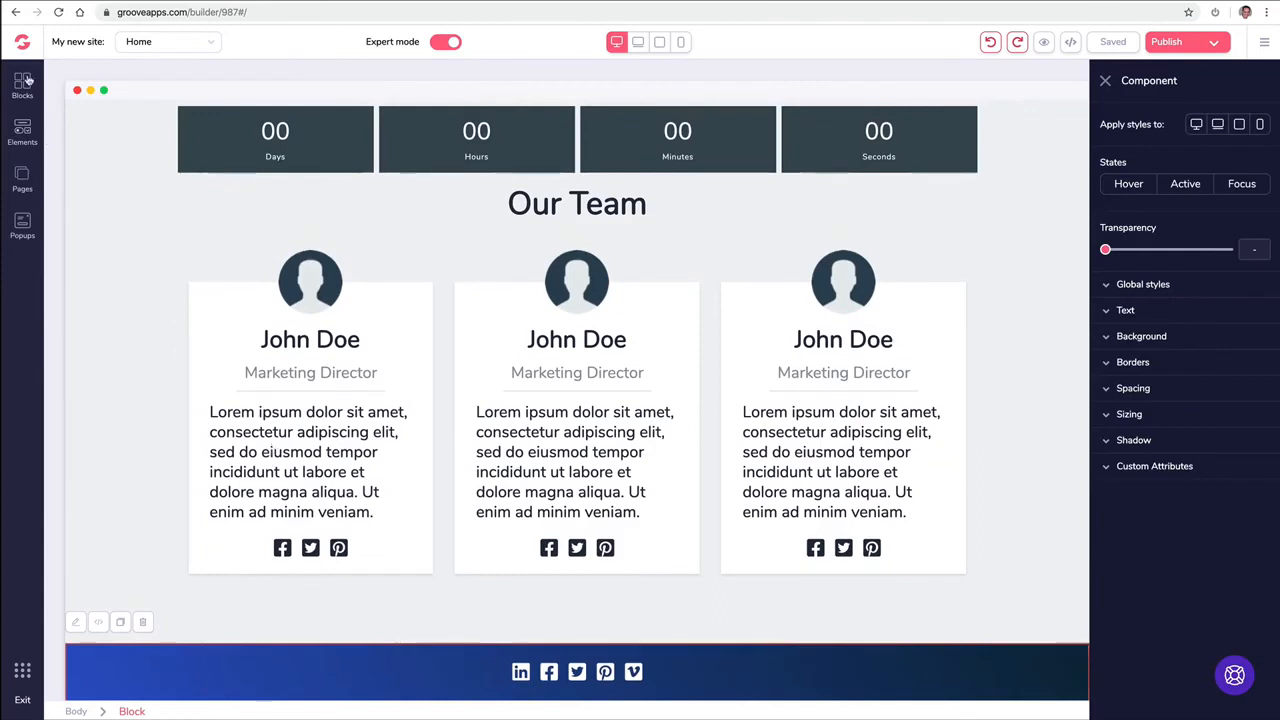
left_click(24, 84)
left_click(514, 189)
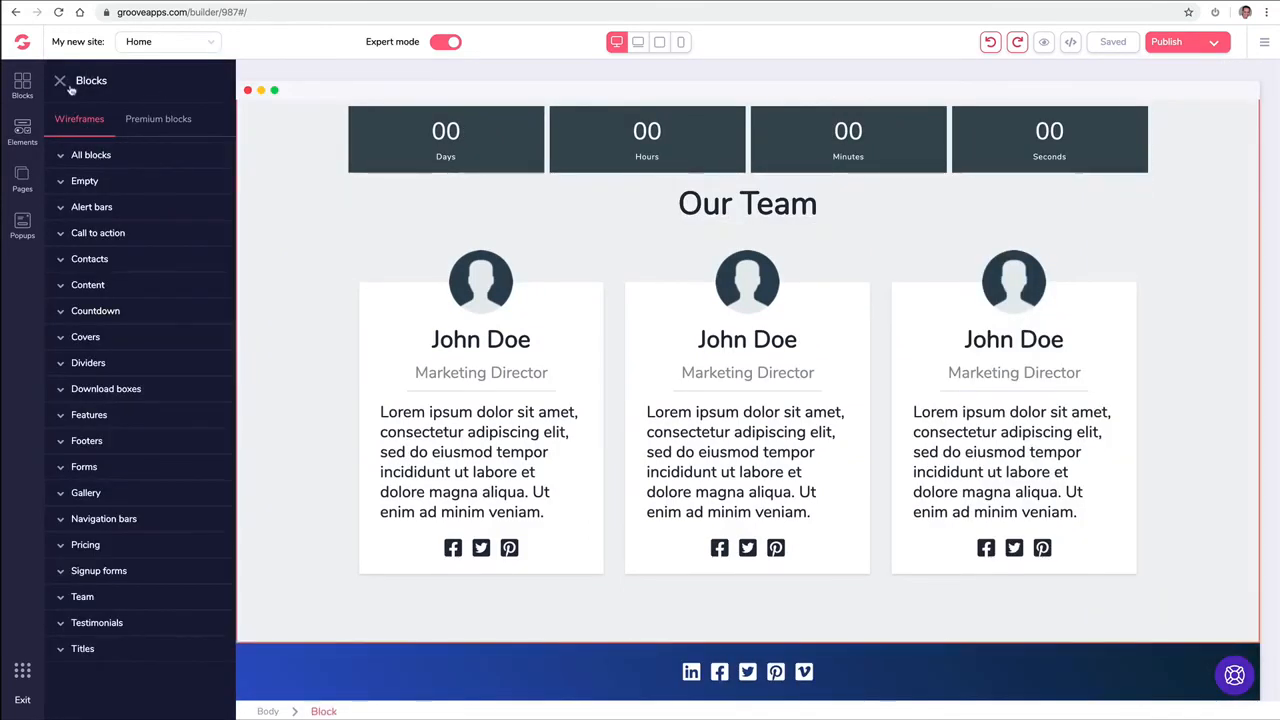
left_click(61, 82)
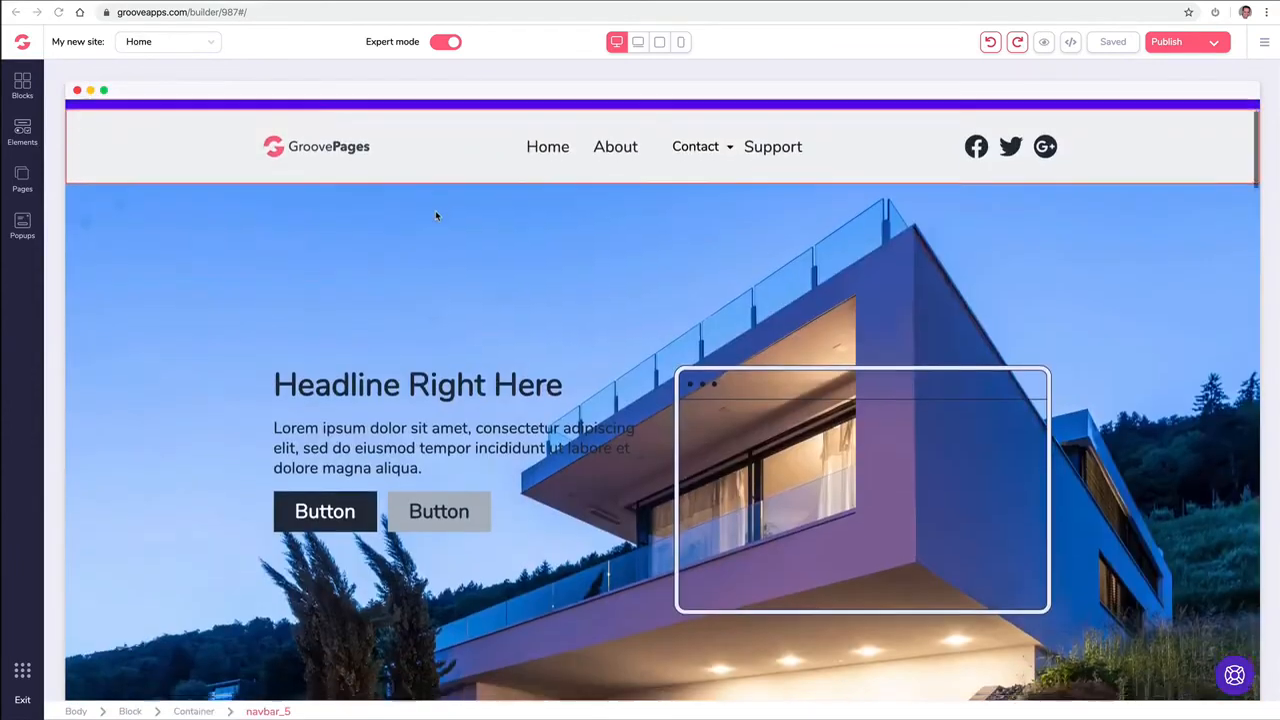
- Examine the custom attributes of the first testimonial's text, including its ID, class, display options and custom CSS
scroll(435, 210, "down", 6)
scroll(440, 218, "down", 4)
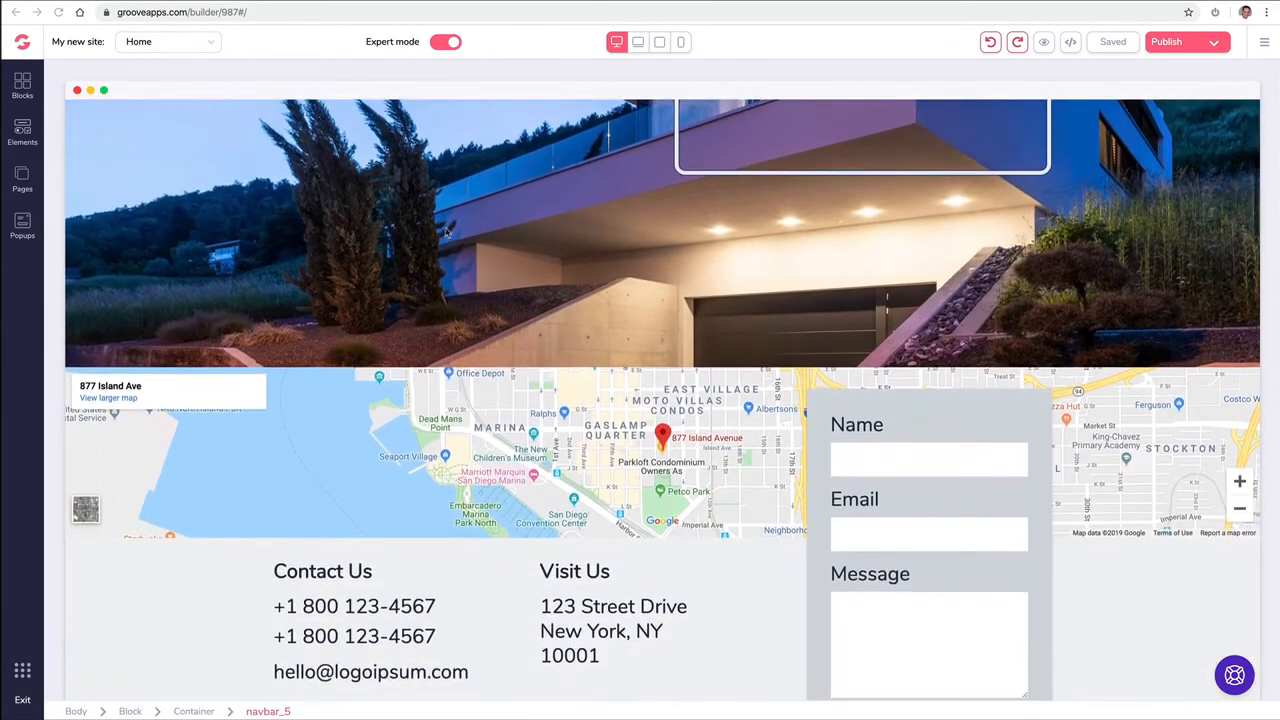
scroll(480, 215, "down", 3)
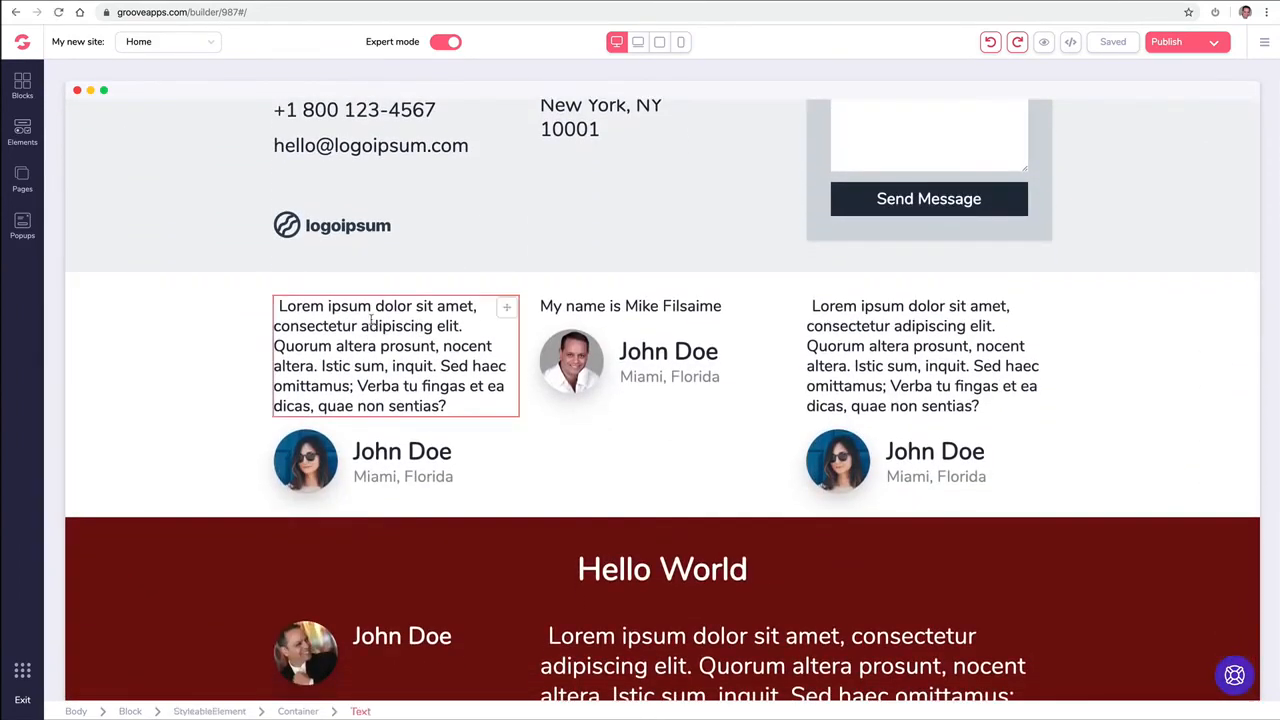
left_click(290, 313)
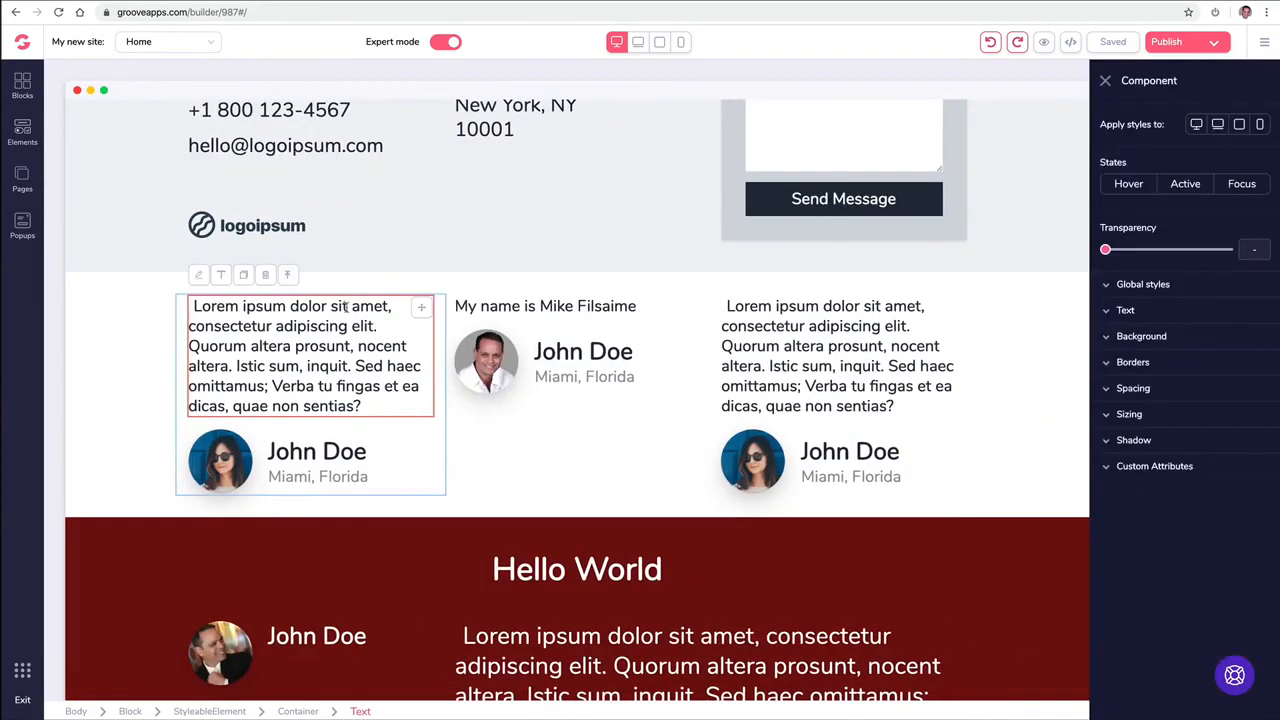
left_click(1125, 468)
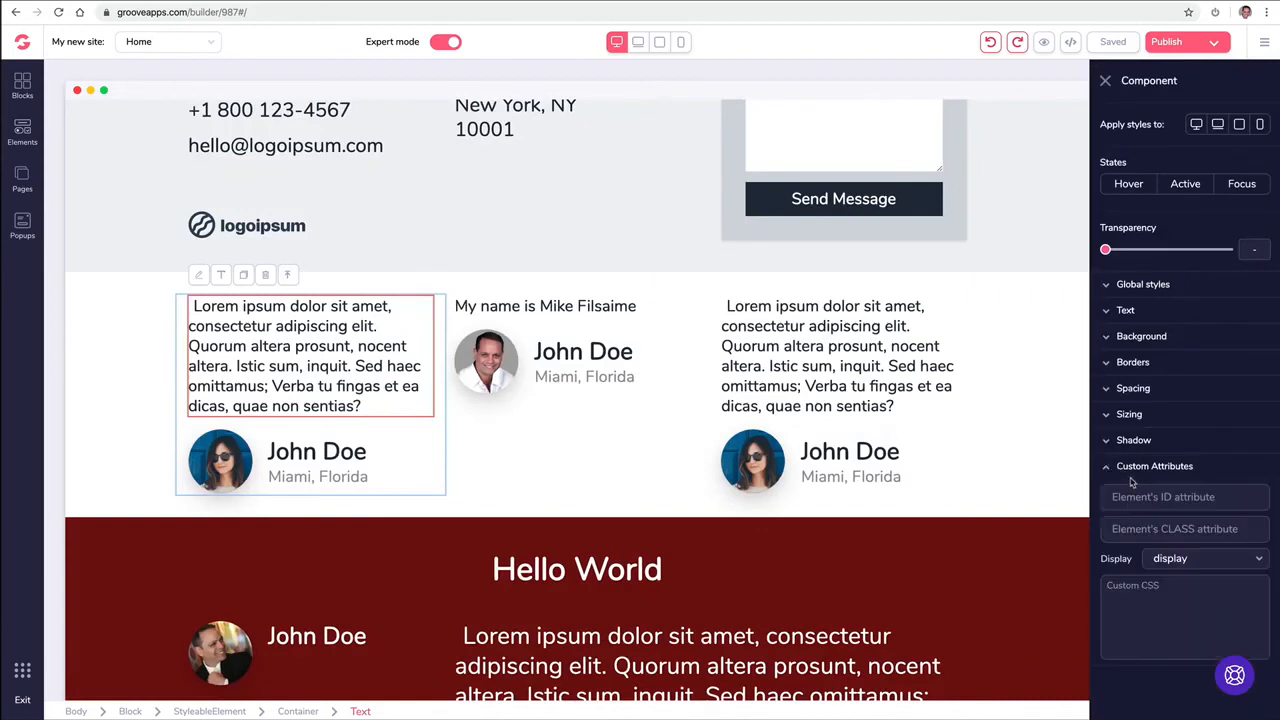
left_click(1195, 560)
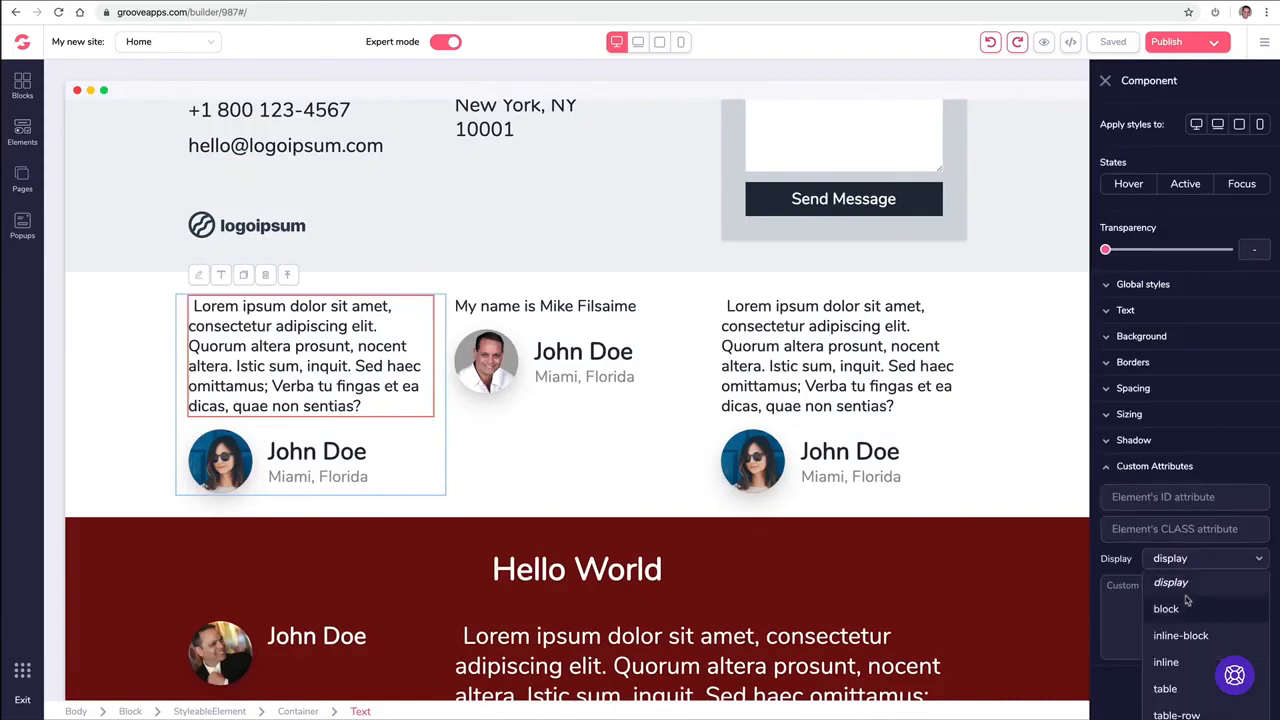
scroll(1186, 596, "down", 2)
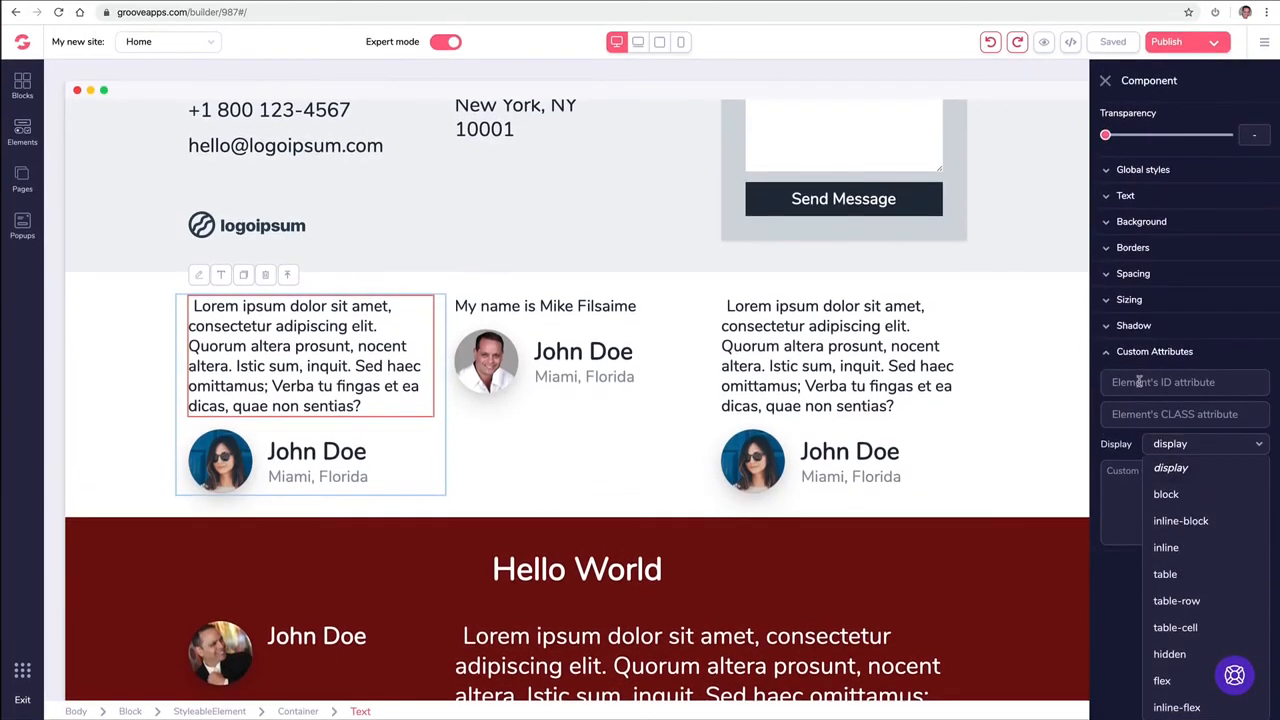
left_click(1137, 382)
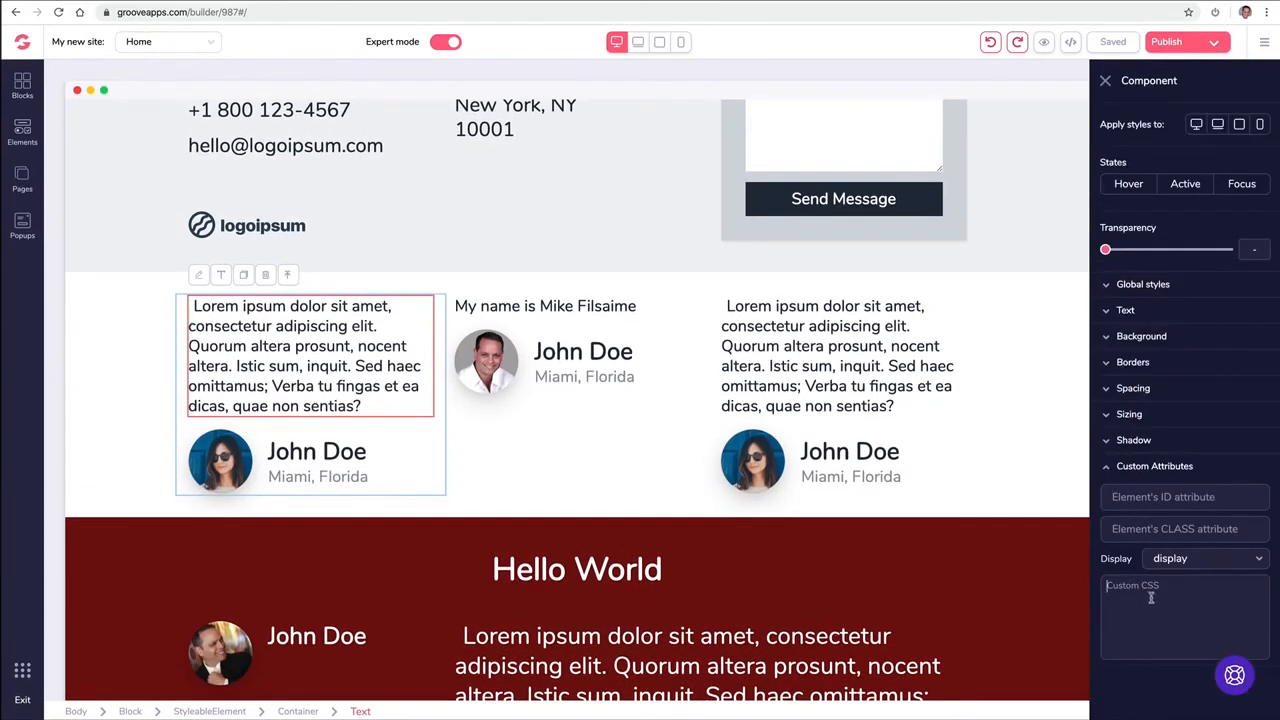
- View the source code of the three-column testimonial block and save it without edits
left_click(798, 346)
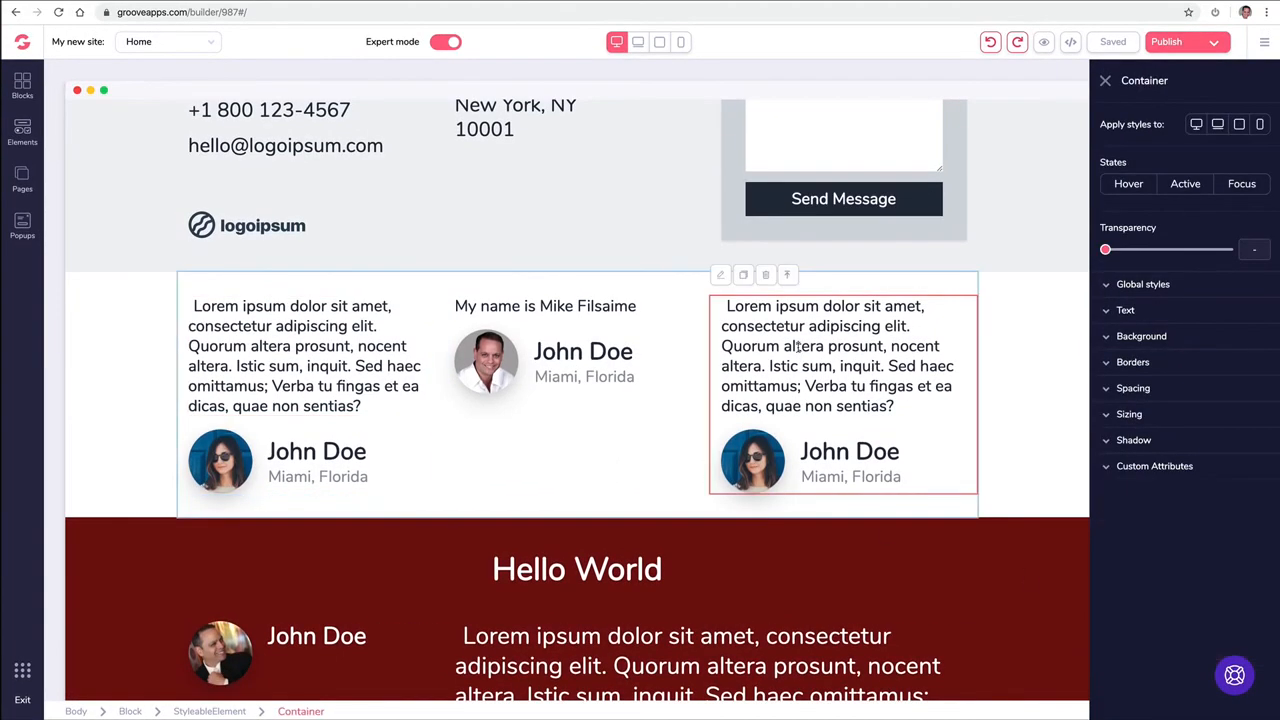
left_click(538, 372)
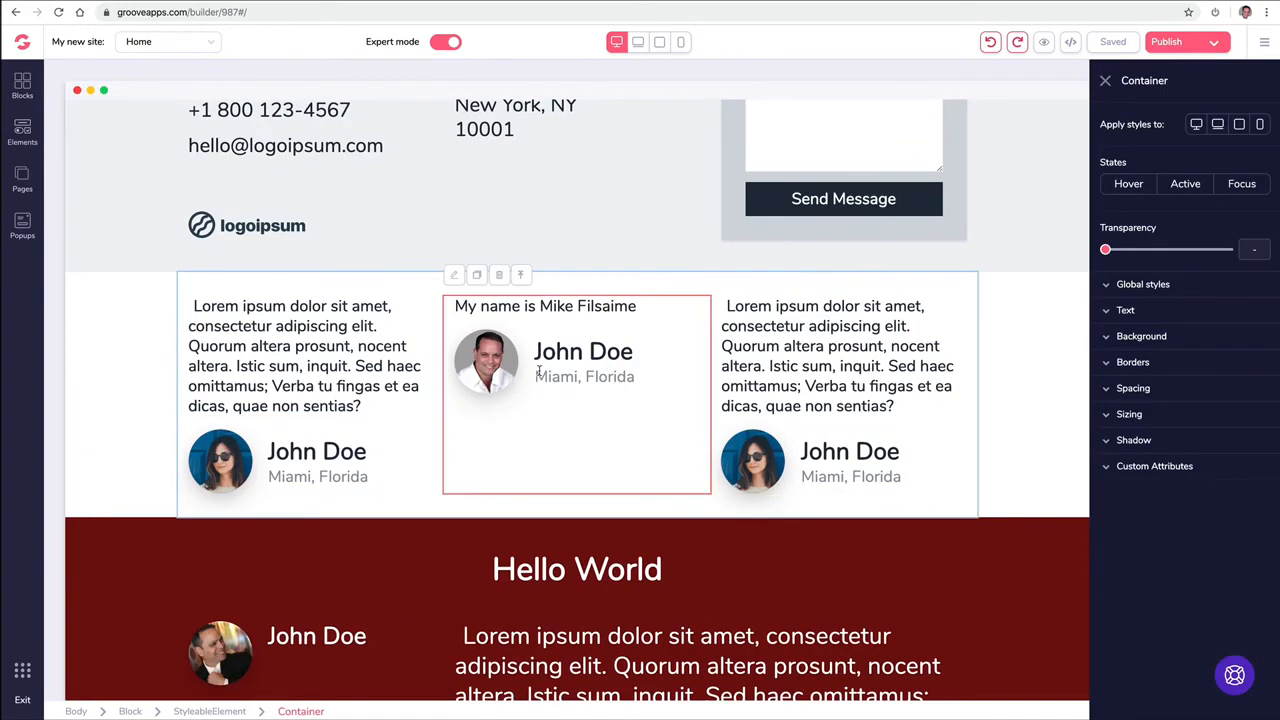
left_click(412, 351)
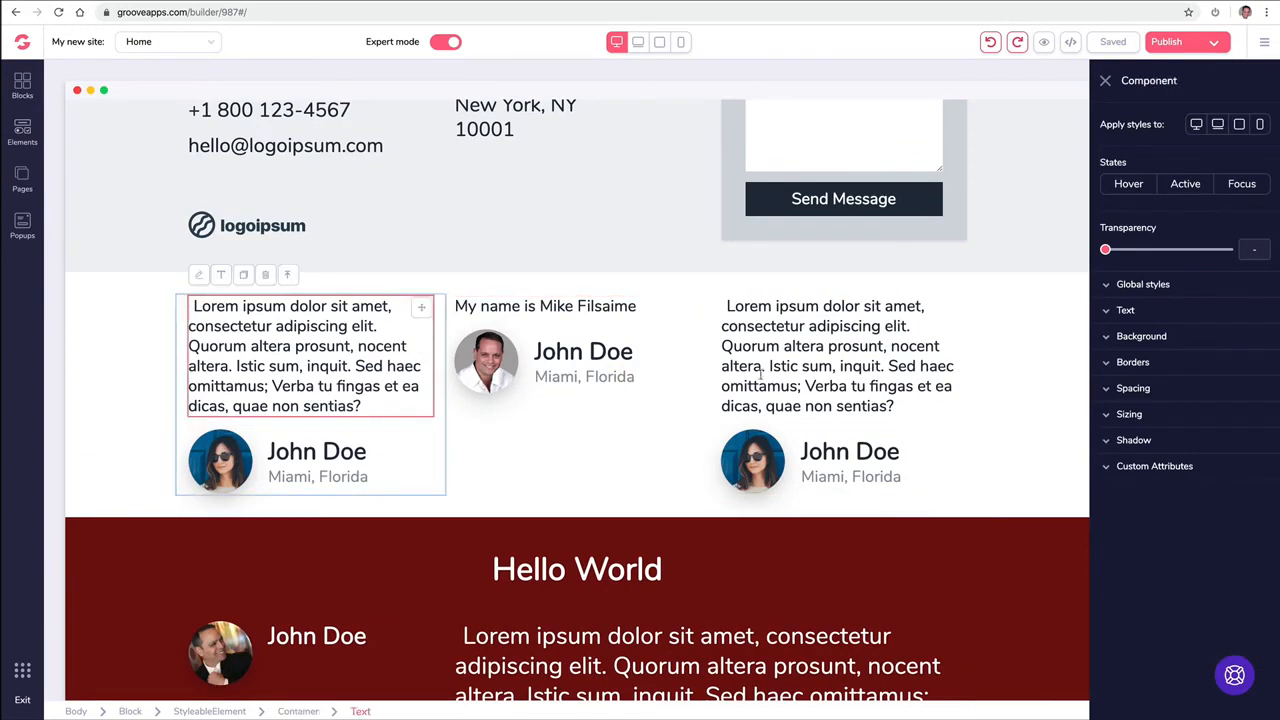
left_click(117, 307)
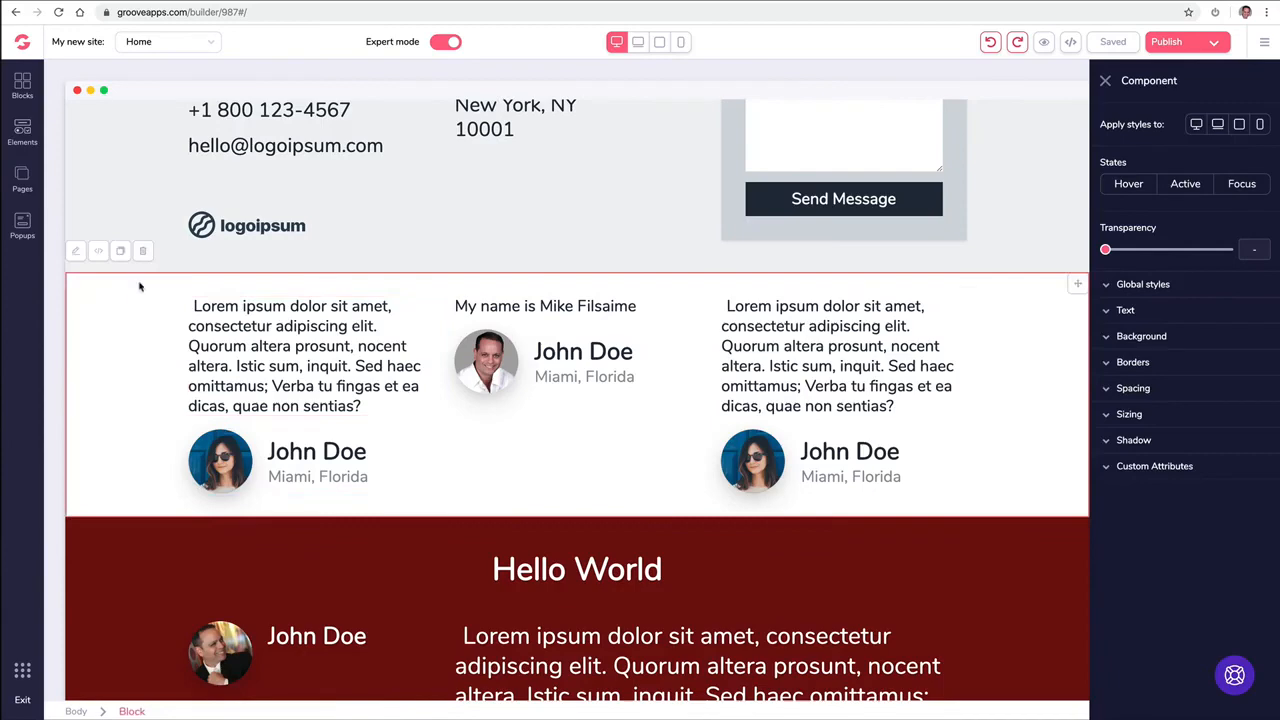
left_click(98, 252)
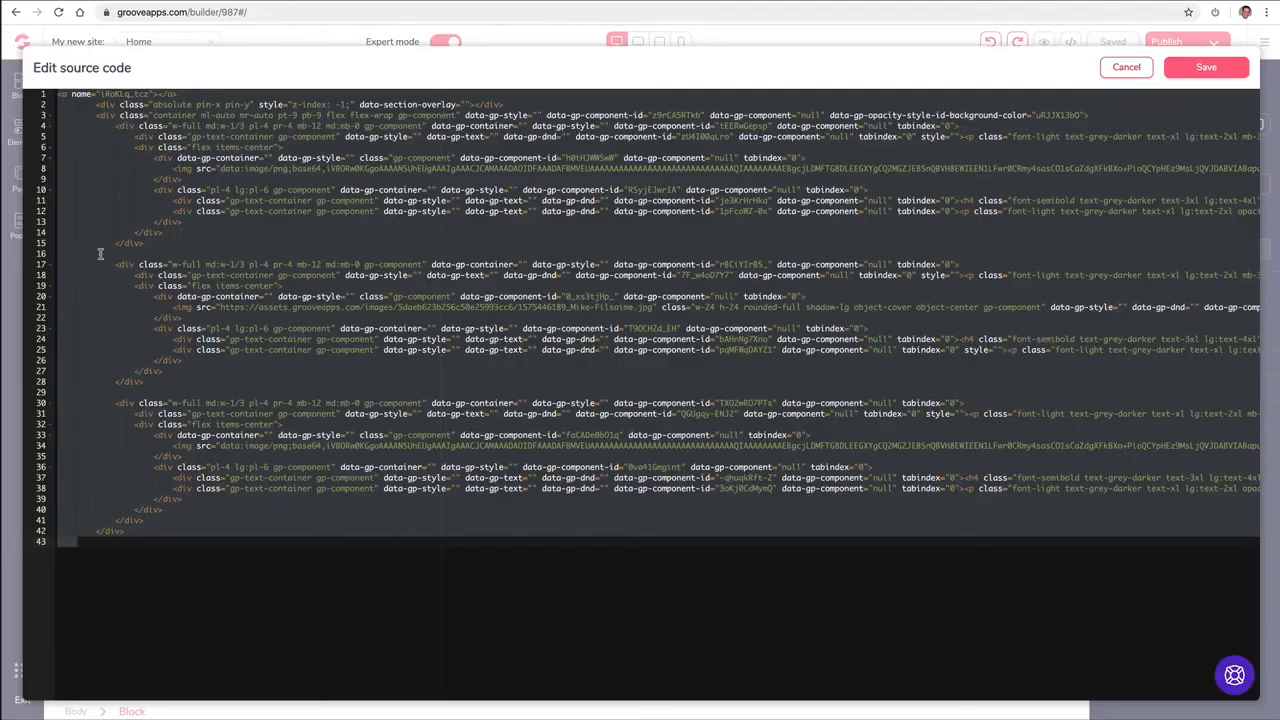
left_click(1207, 68)
- View the source code of the blue footer block and close it without saving
scroll(349, 534, "down", 10)
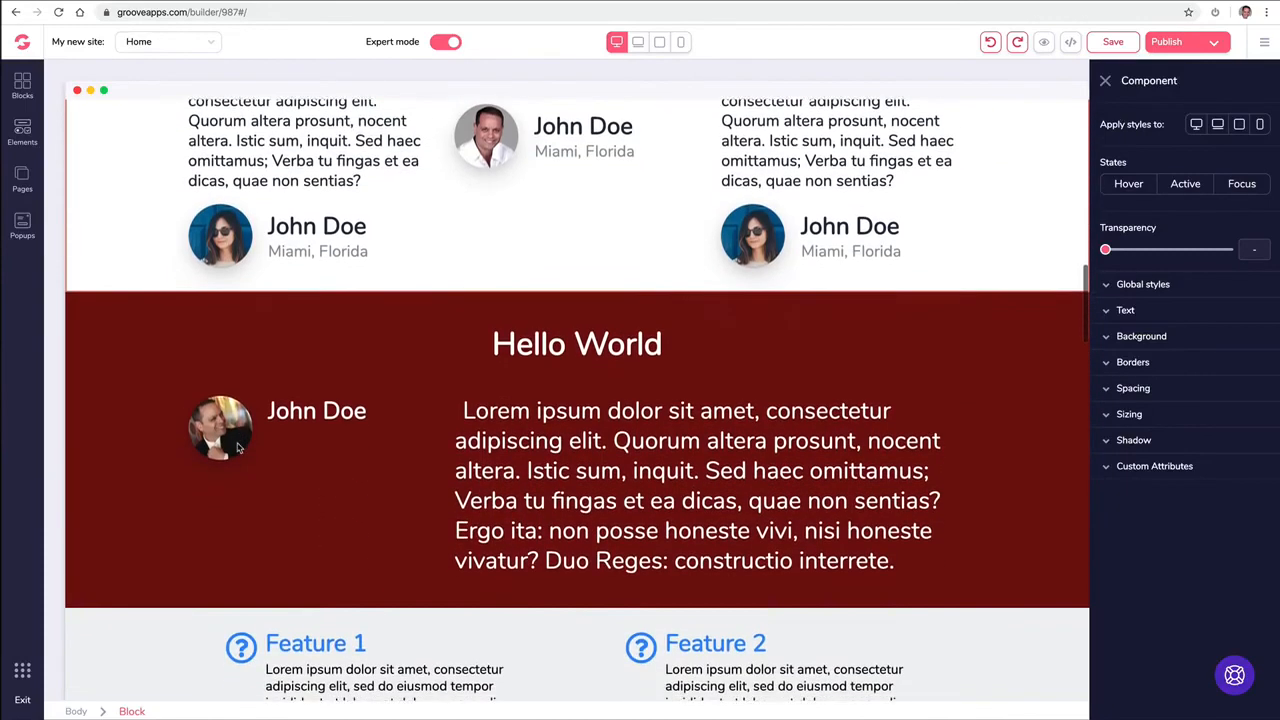
scroll(242, 450, "down", 15)
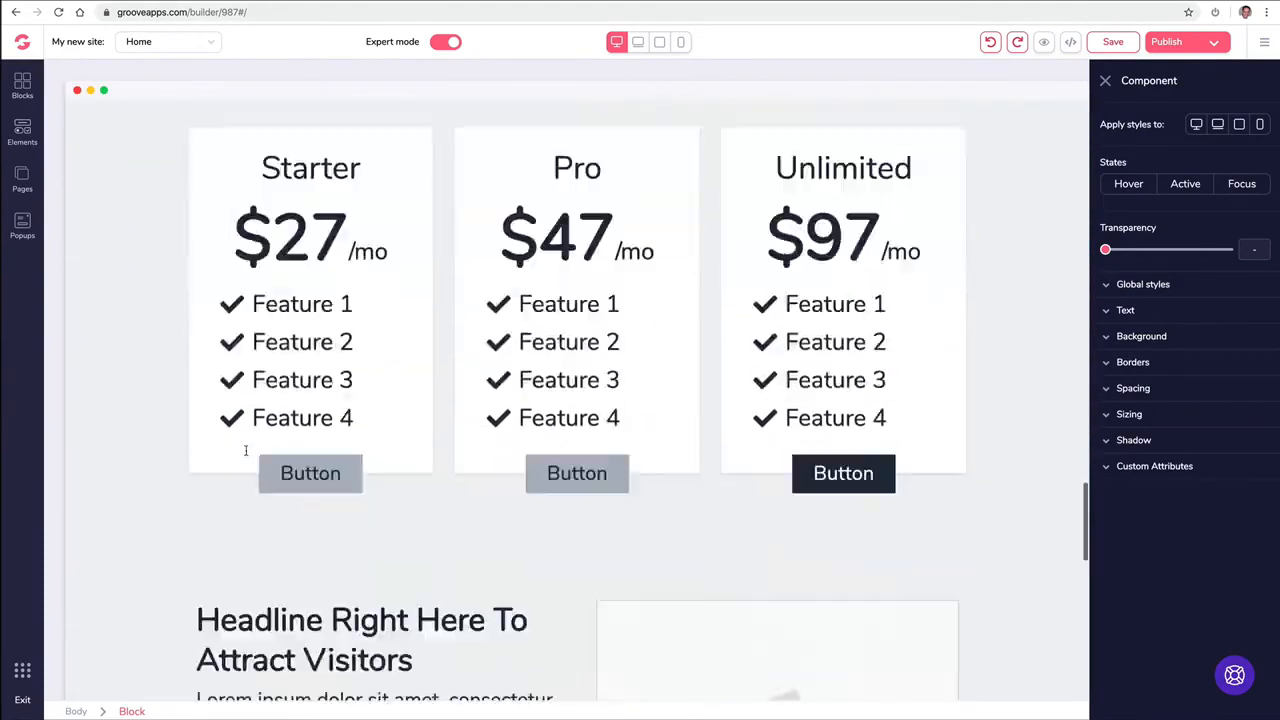
scroll(255, 507, "down", 3)
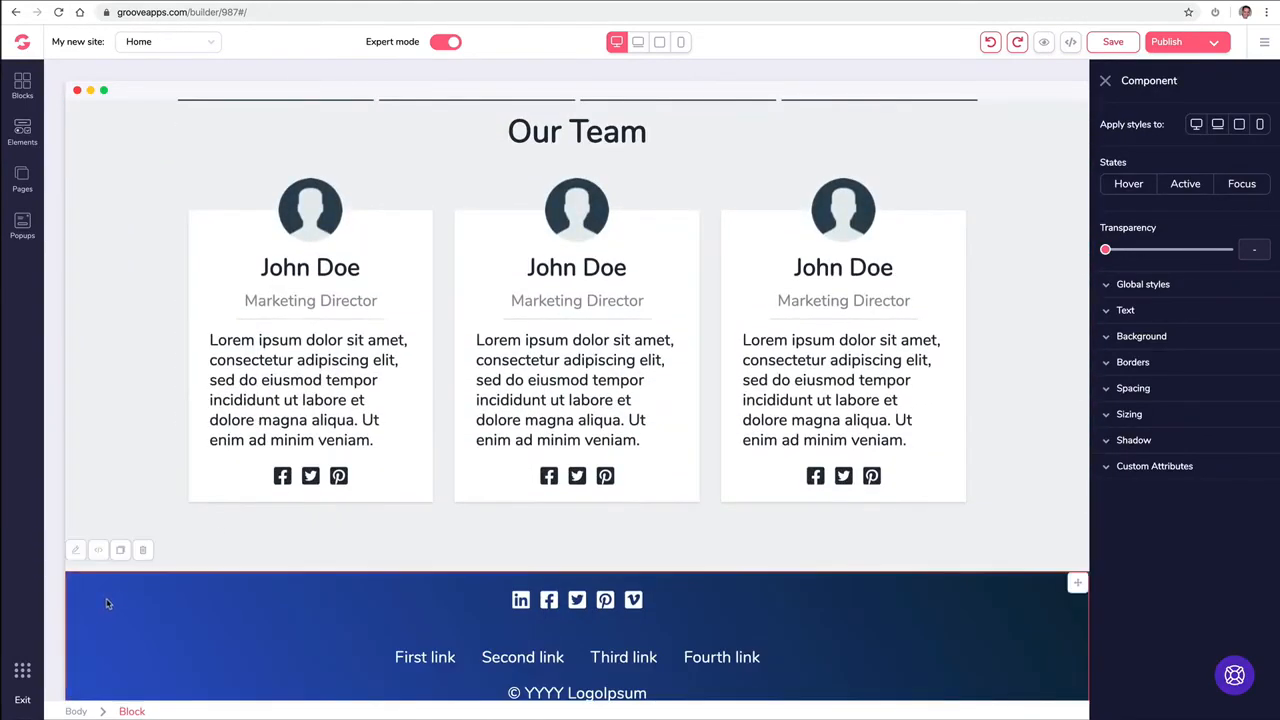
left_click(99, 551)
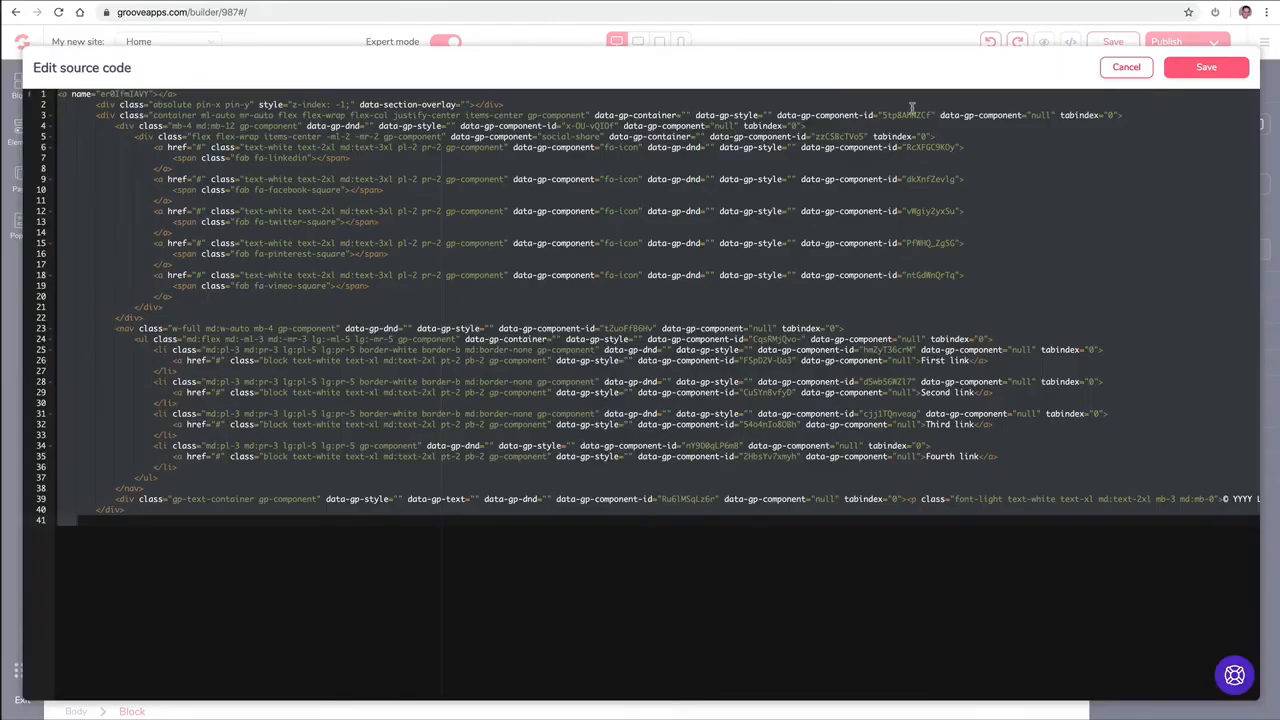
left_click(1130, 70)
scroll(520, 214, "up", 10)
scroll(519, 217, "up", 4)
scroll(300, 335, "down", 2)
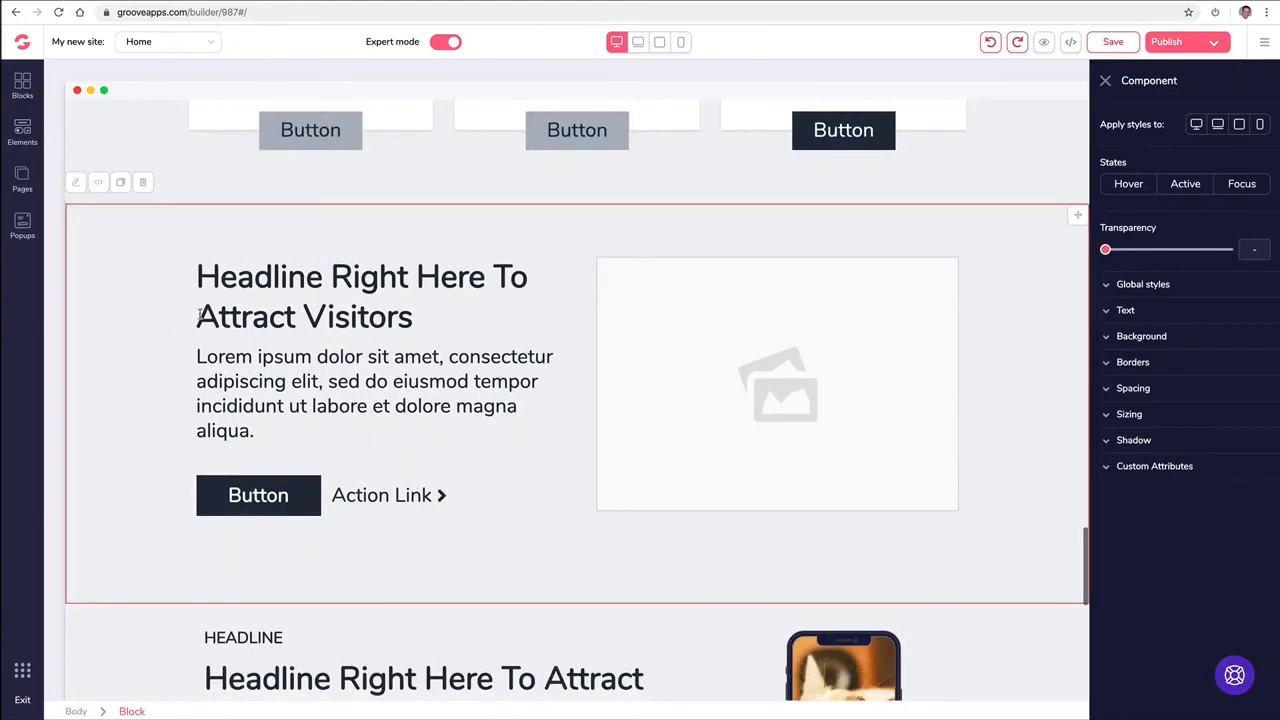
- View the source code of the headline-and-image block and of the whole page, closing both without saving
left_click(98, 182)
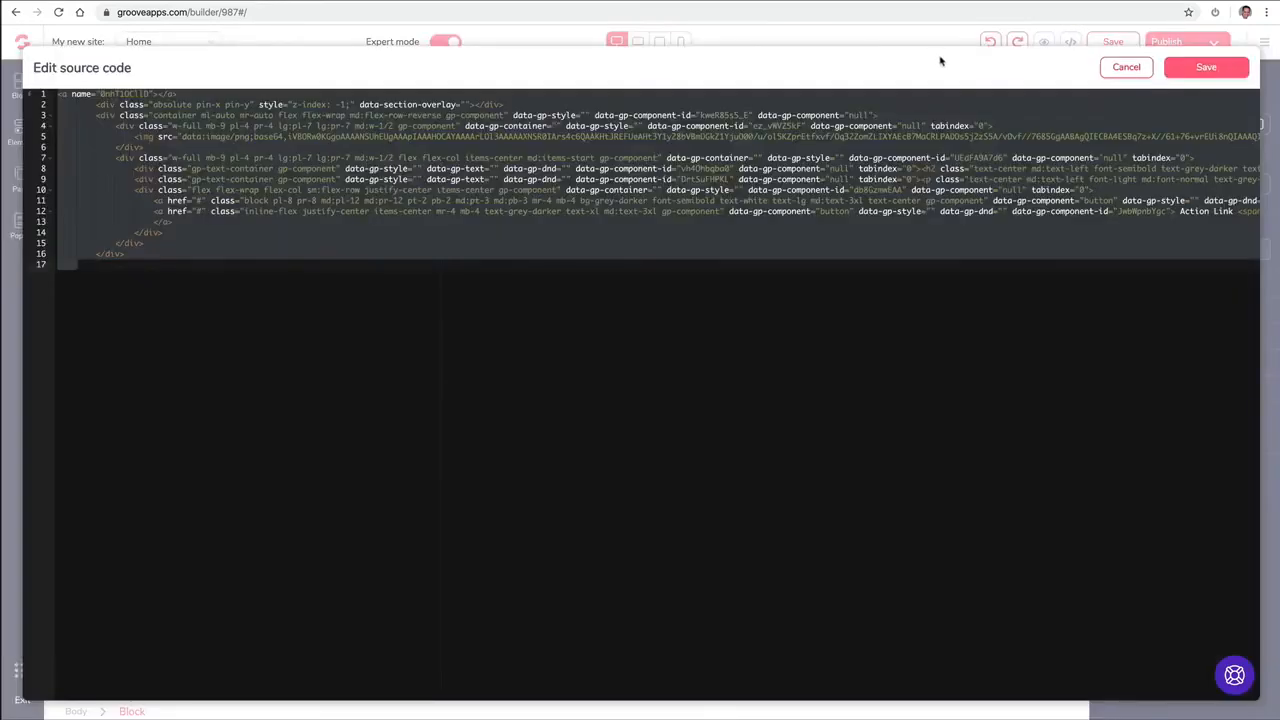
left_click(1133, 68)
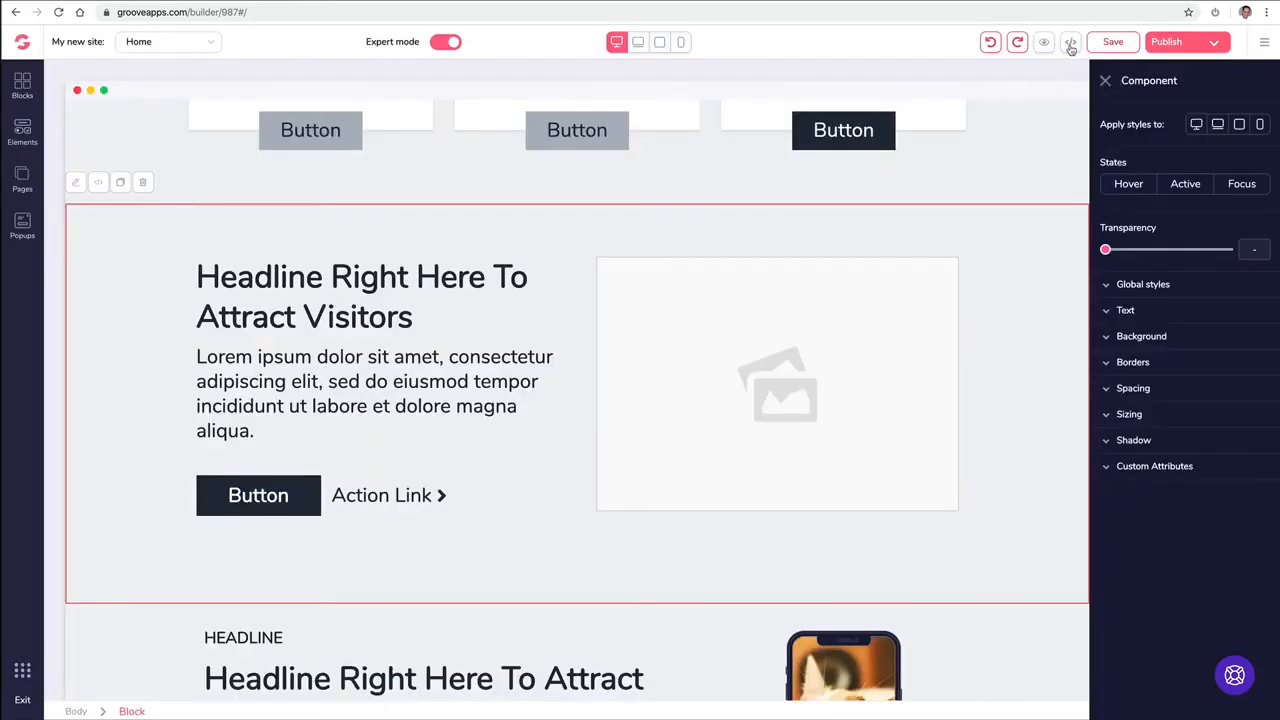
left_click(1070, 44)
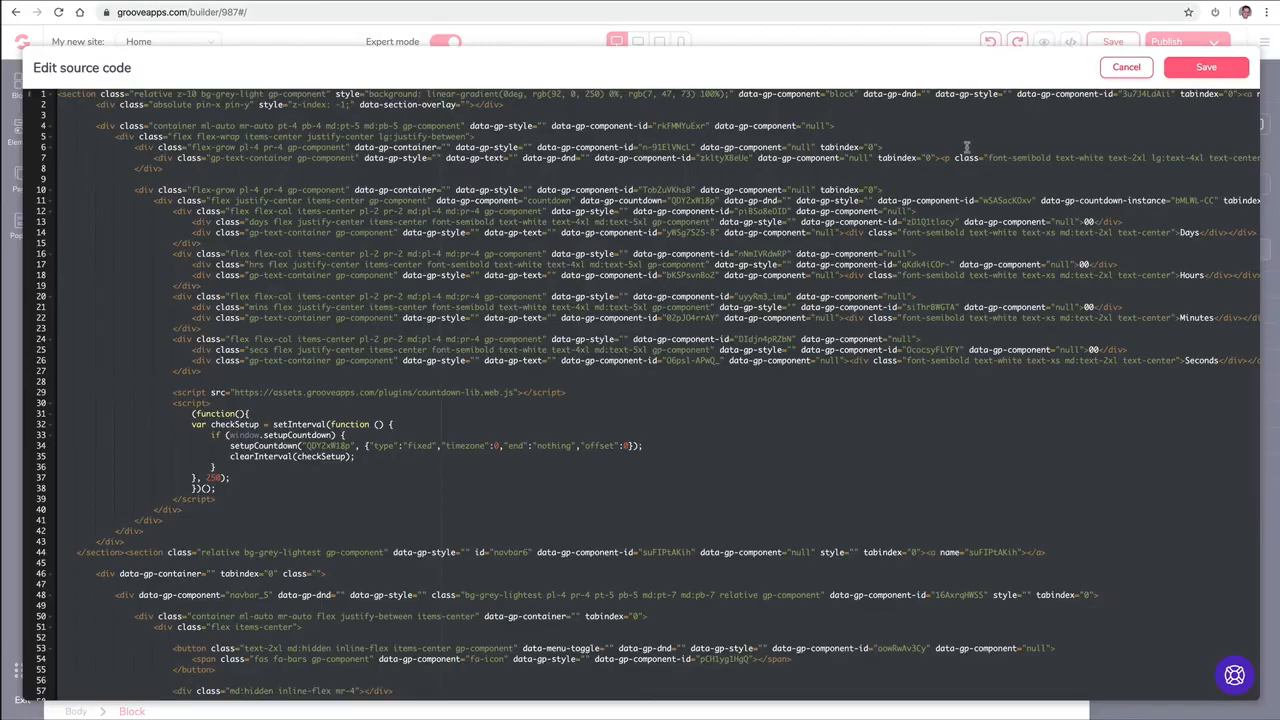
scroll(965, 146, "down", 6)
scroll(965, 146, "down", 5)
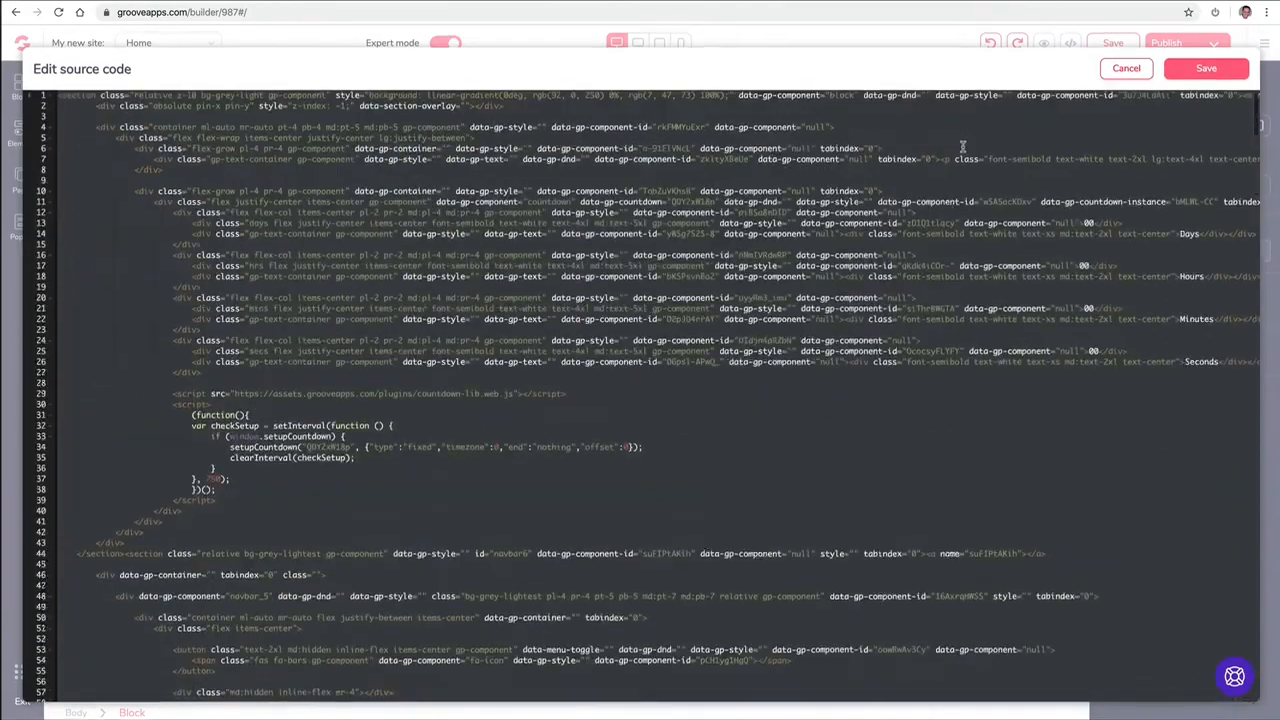
left_click(1126, 67)
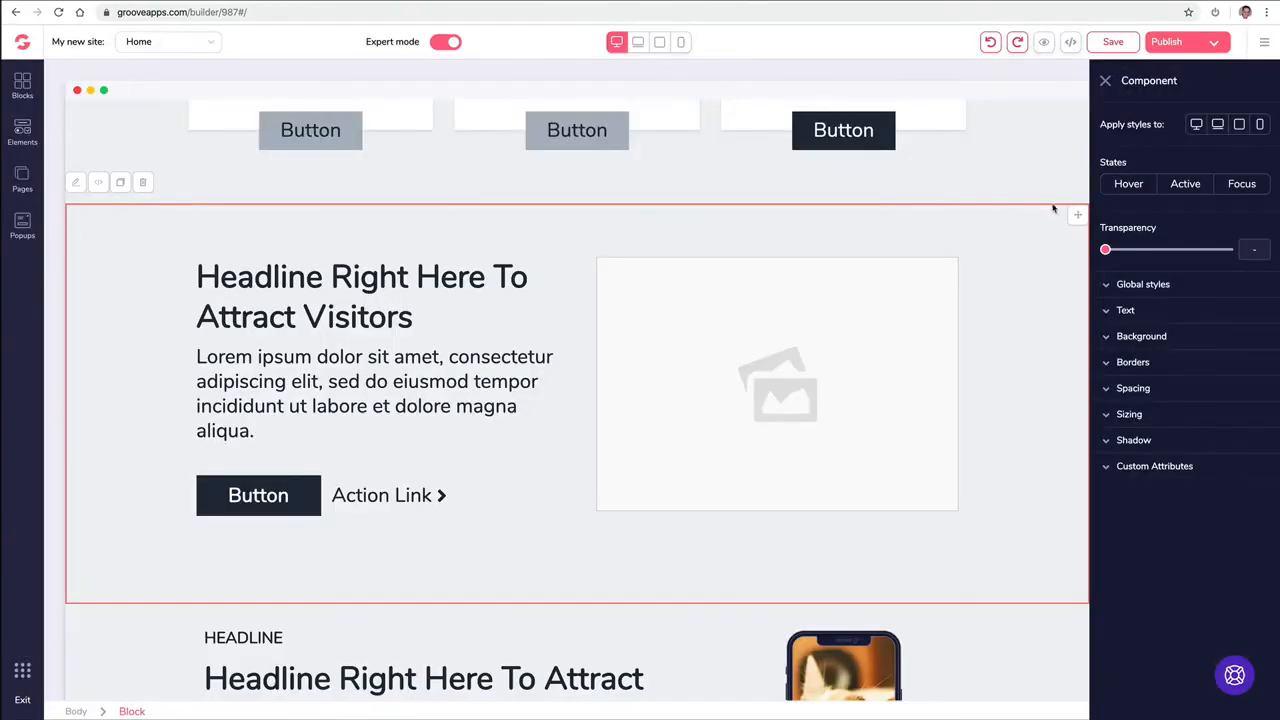
- View the source code of the subscribe form block with the phone image and close it without saving
scroll(489, 303, "down", 2)
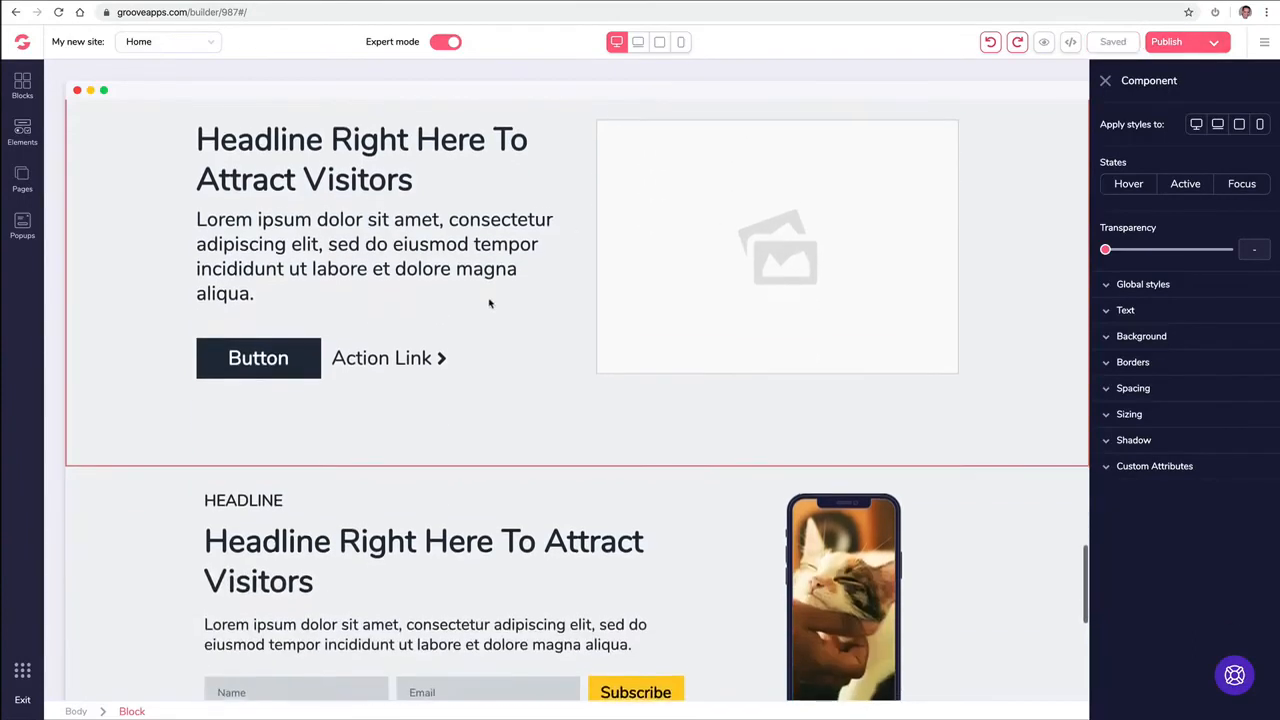
left_click(291, 343)
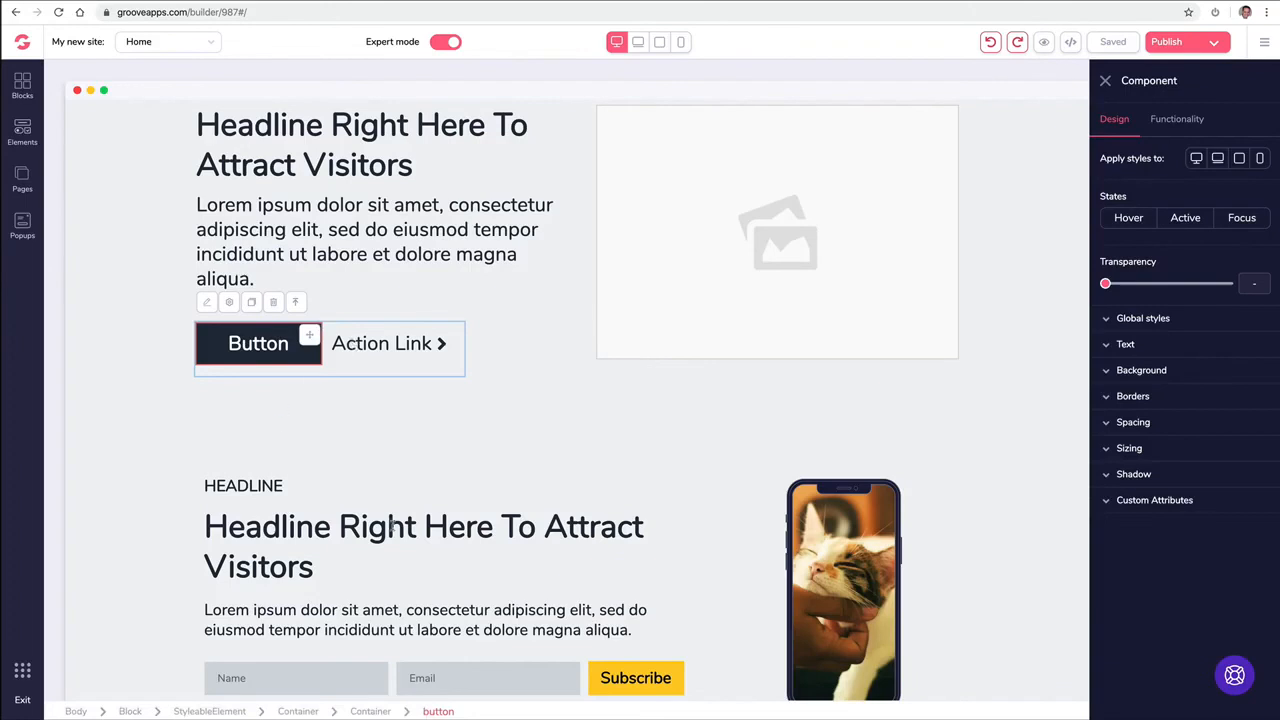
scroll(392, 525, "down", 3)
left_click(617, 546)
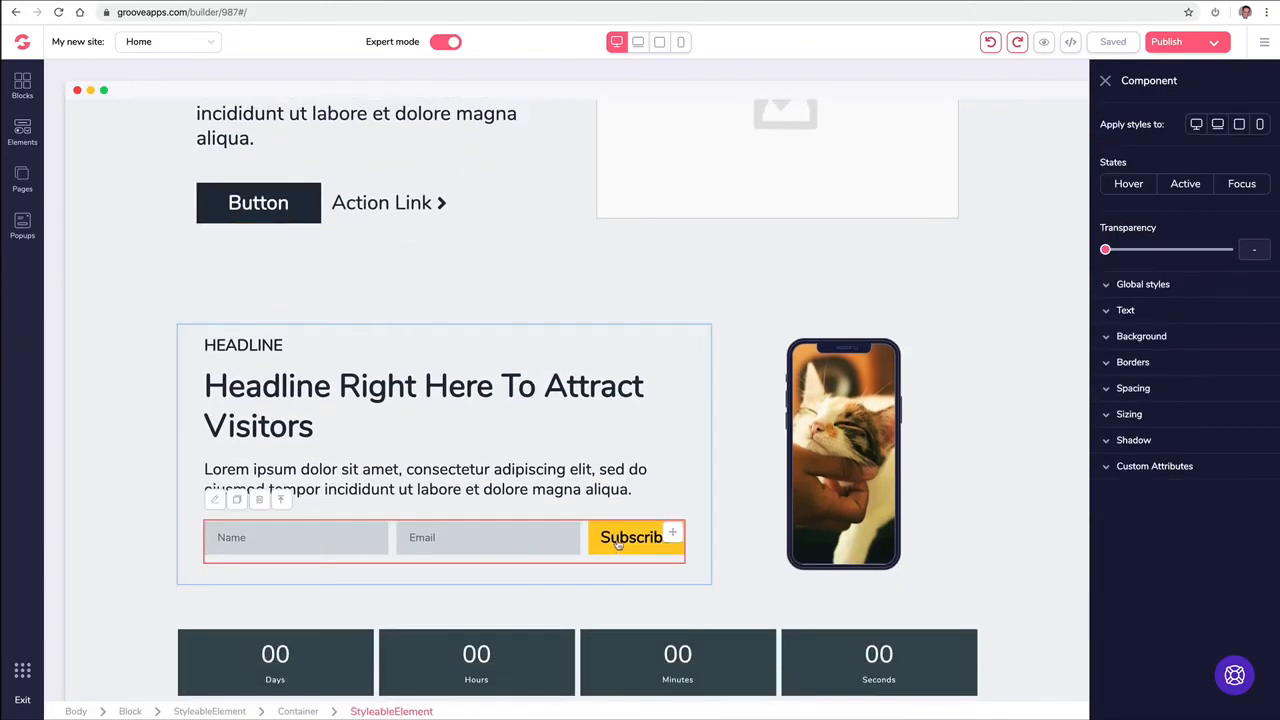
left_click(673, 514)
left_click(670, 549)
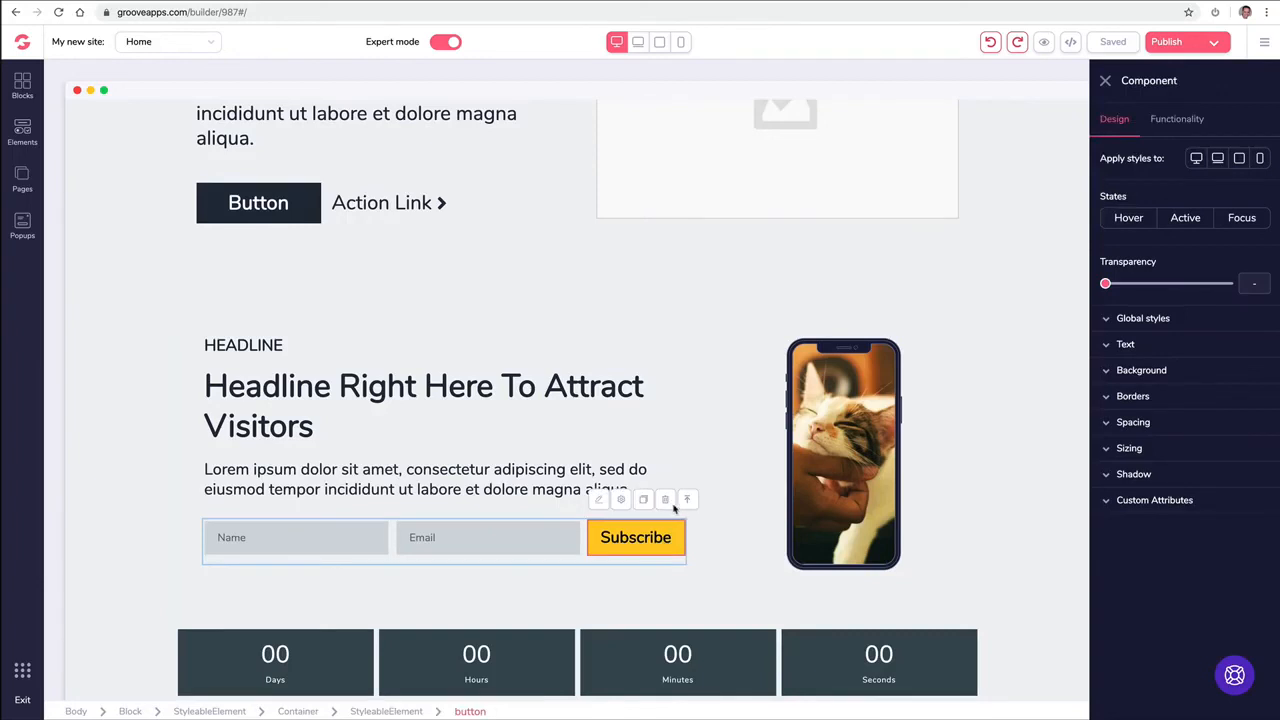
left_click(231, 411)
left_click(126, 322)
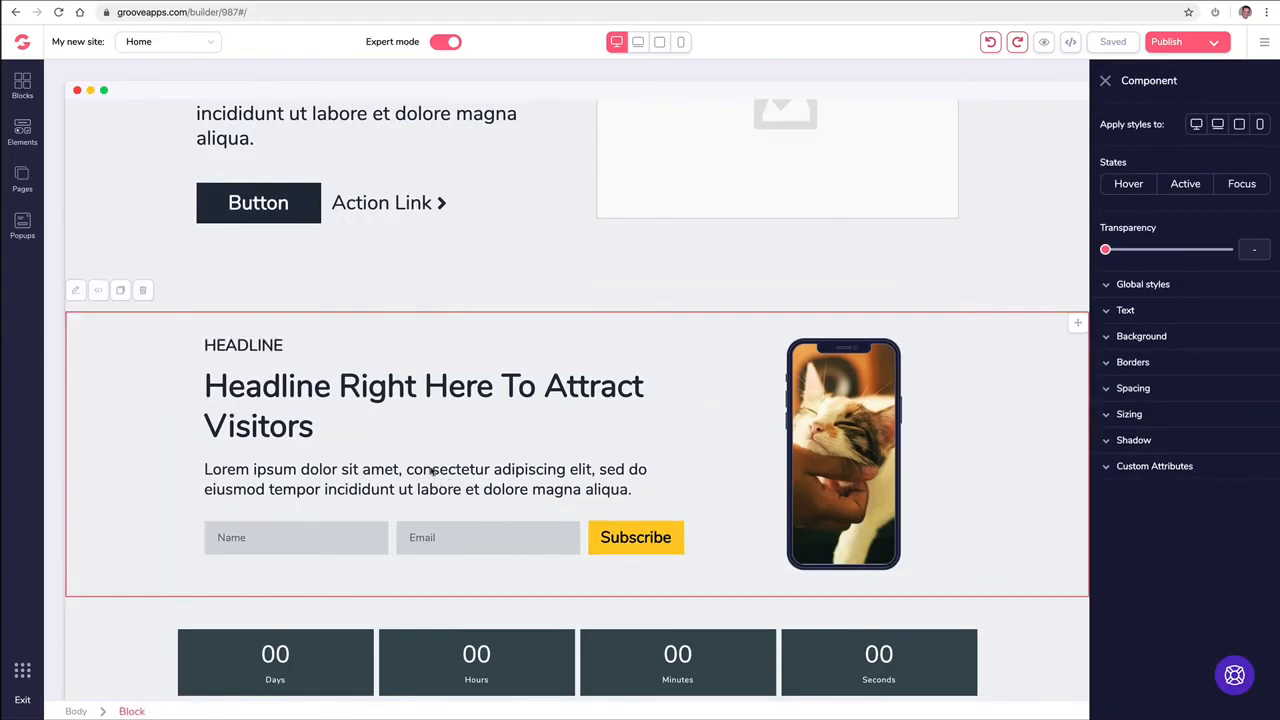
left_click(99, 291)
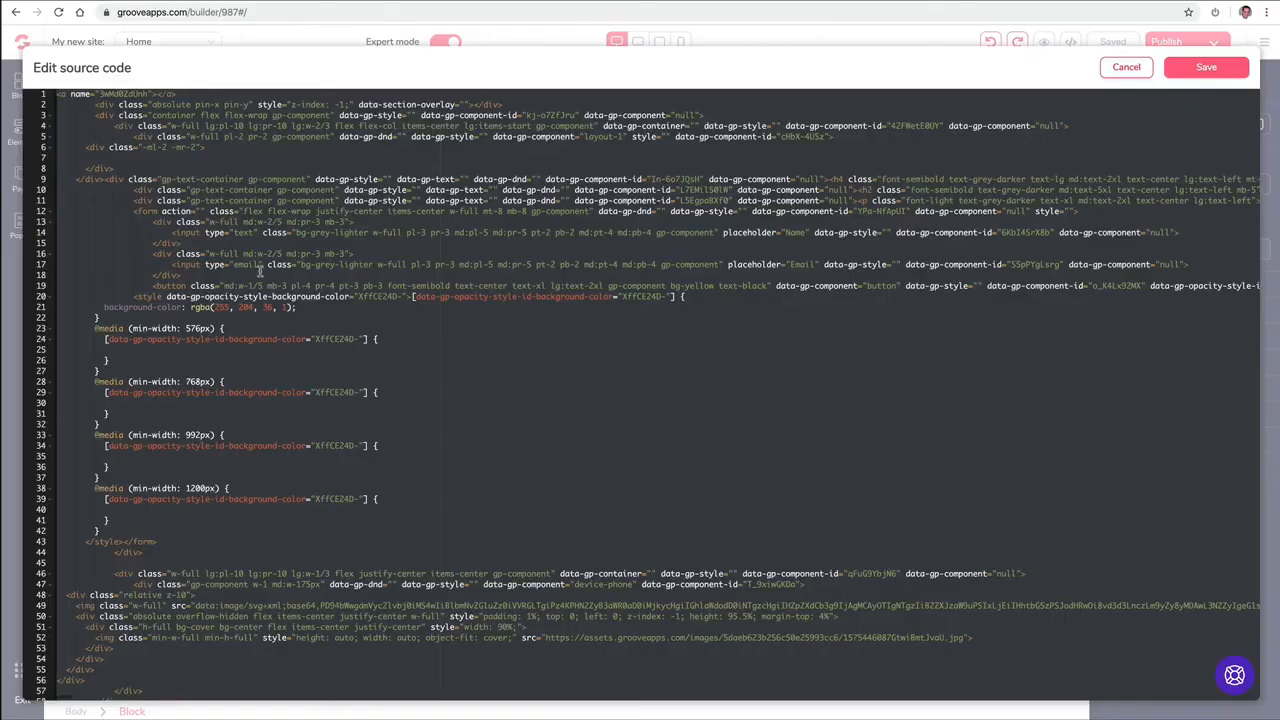
left_click(1118, 69)
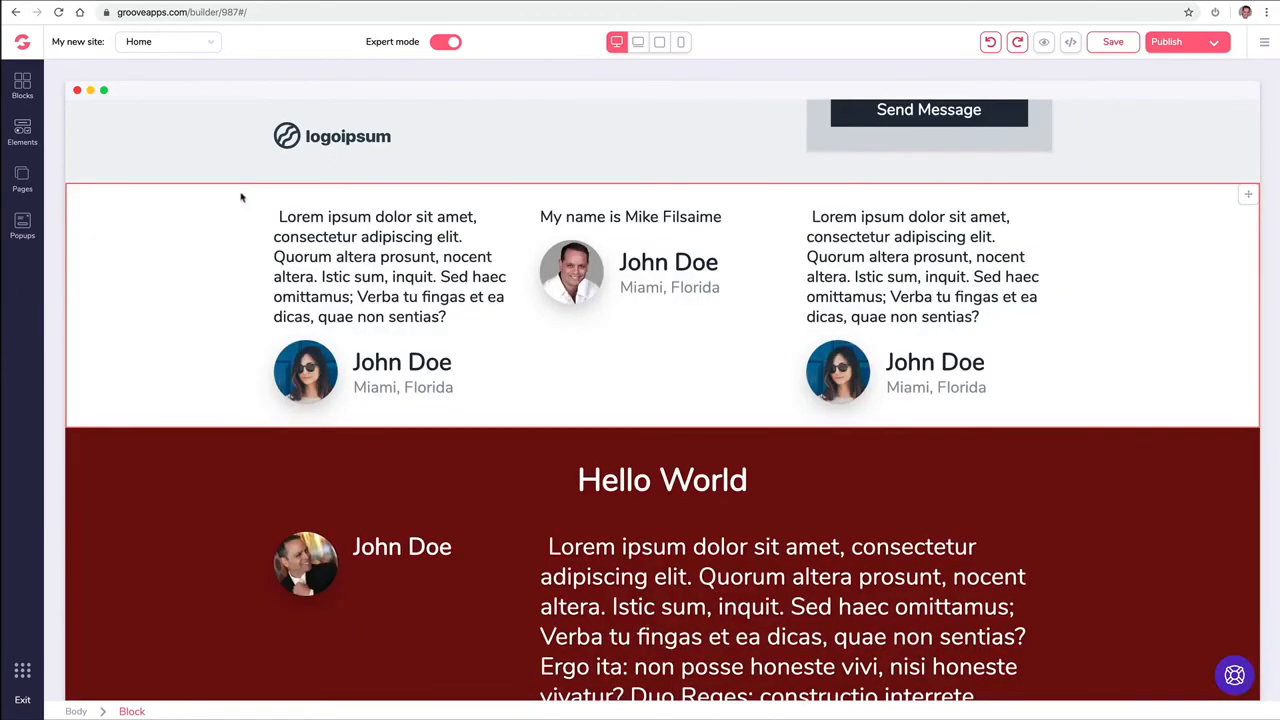
- Create a Standard popup named Button for the Home page, using the centred email subscribe template, and save it
left_click(22, 225)
left_click(139, 212)
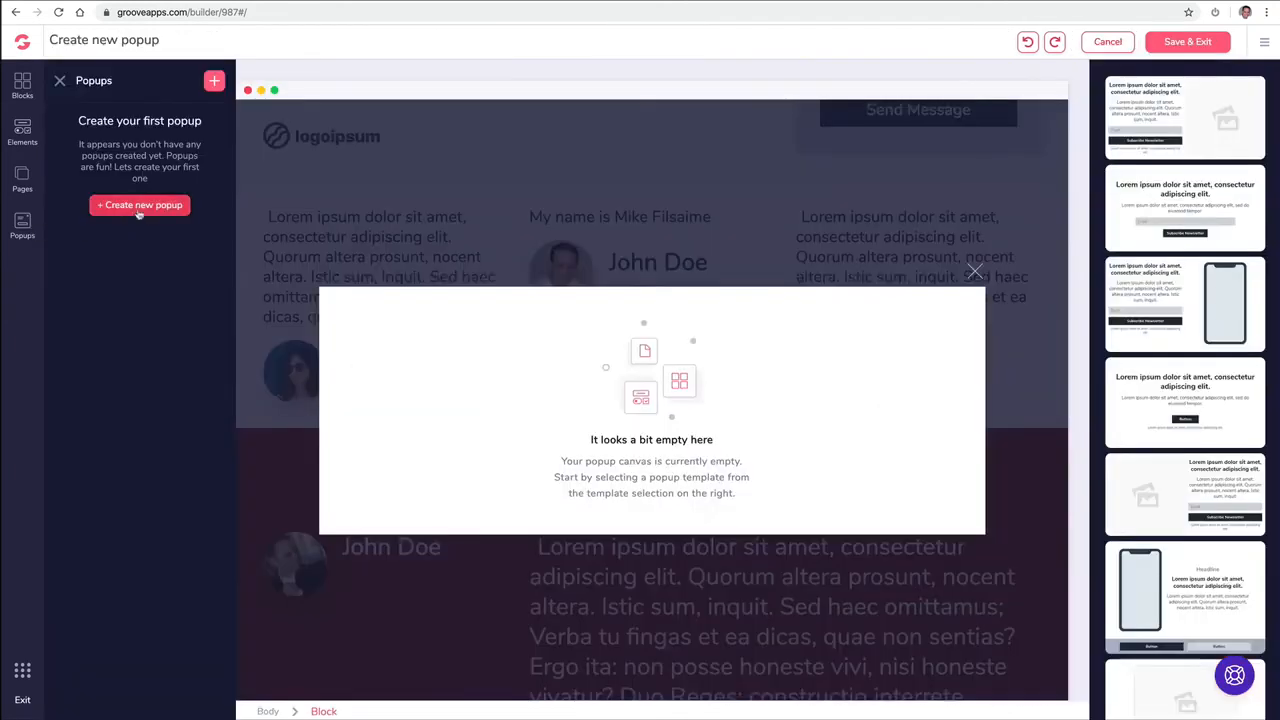
left_click(139, 210)
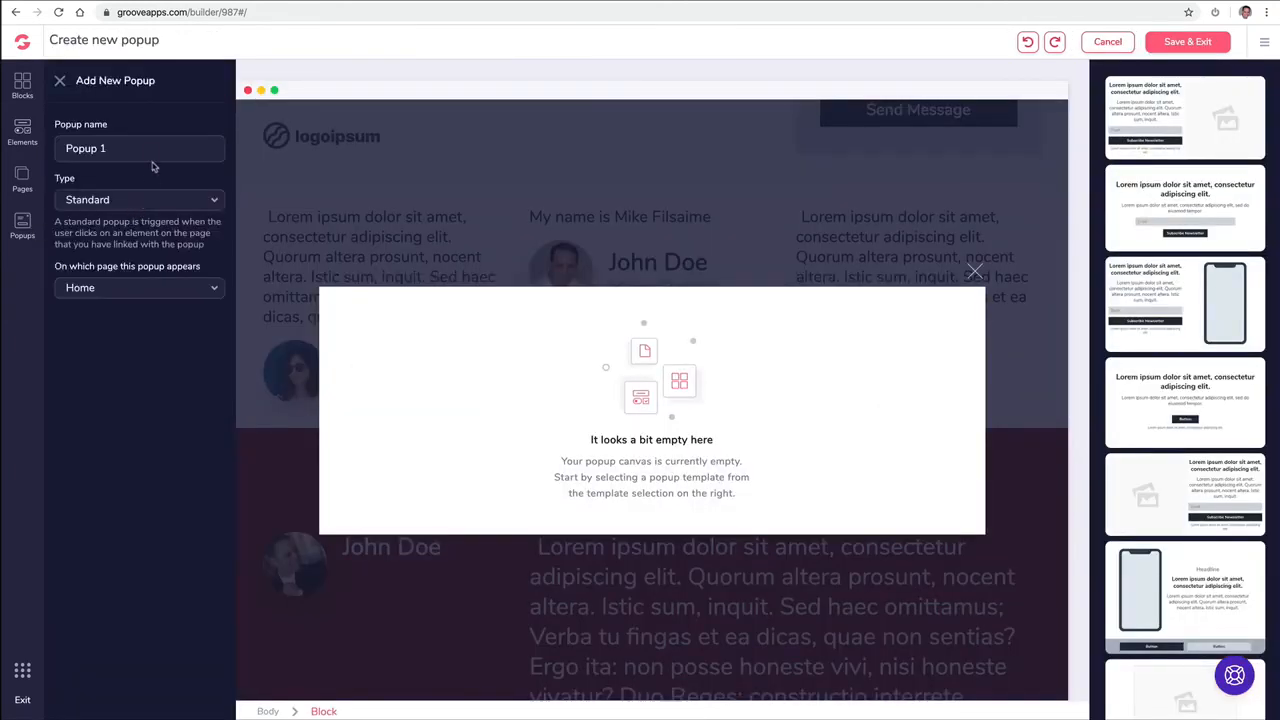
left_click(136, 203)
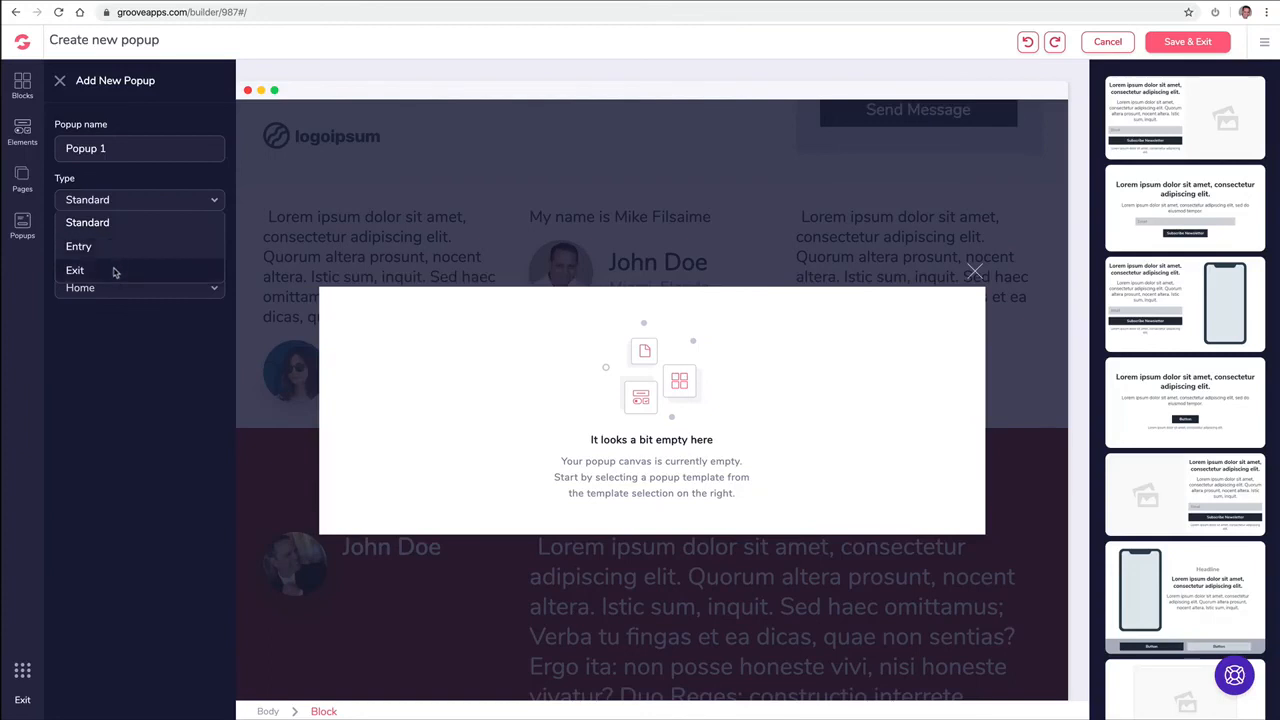
triple_click(123, 152)
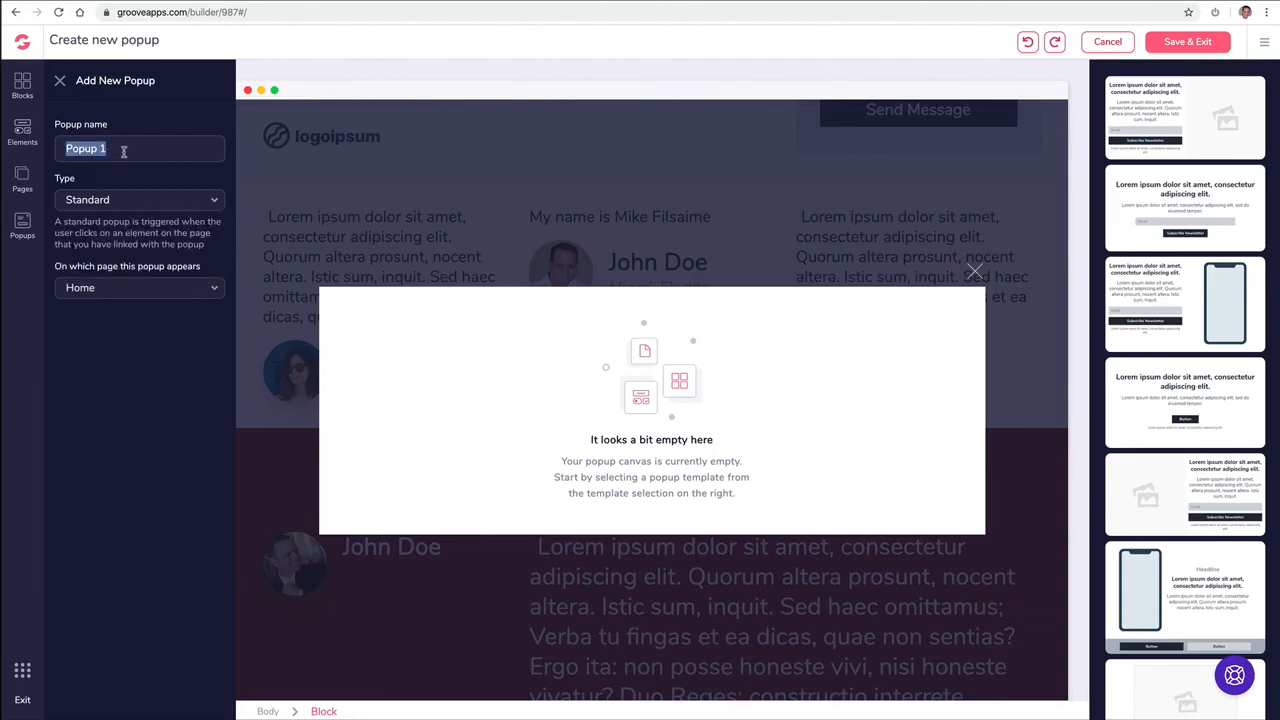
type("Button")
left_click(122, 291)
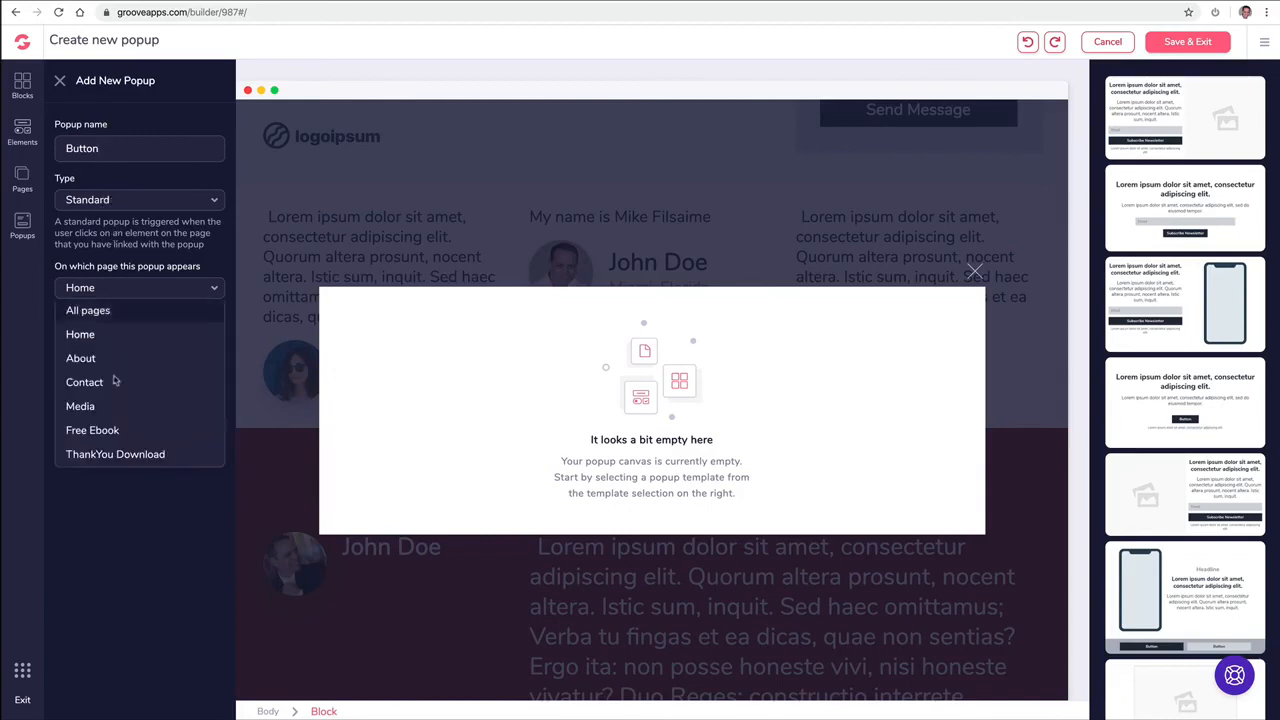
left_click(124, 291)
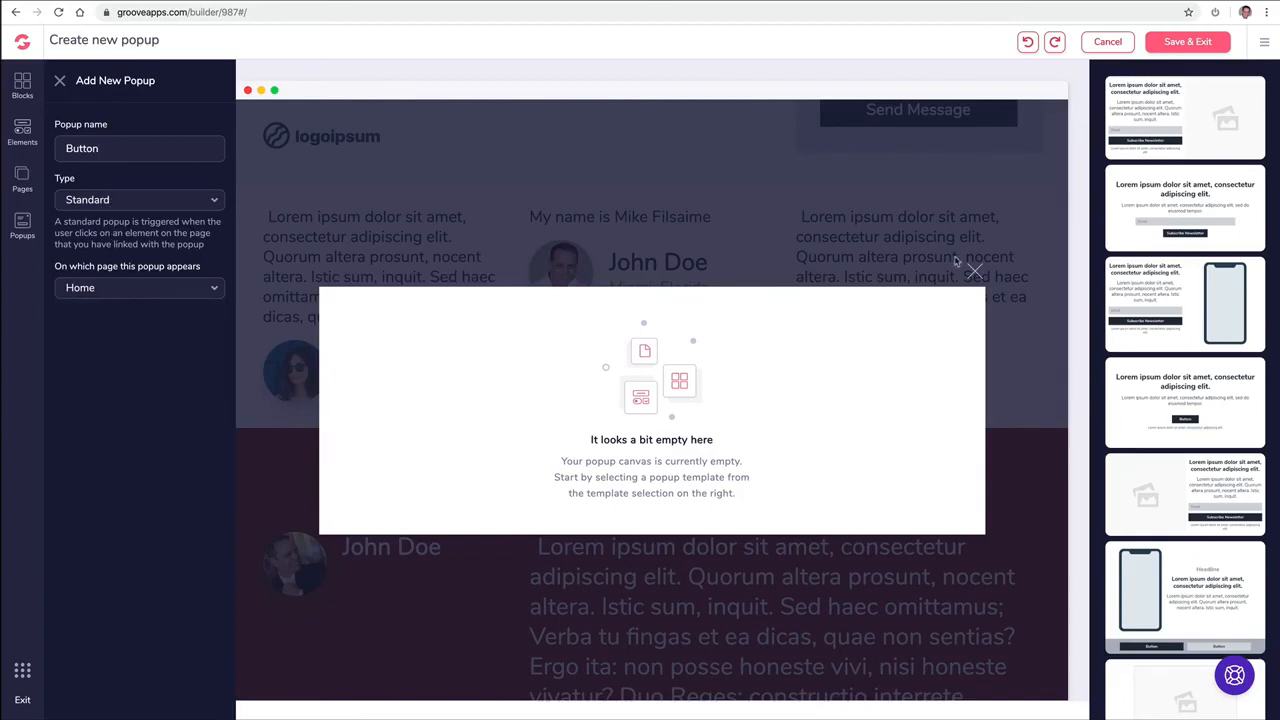
left_click_drag(1178, 198, 743, 354)
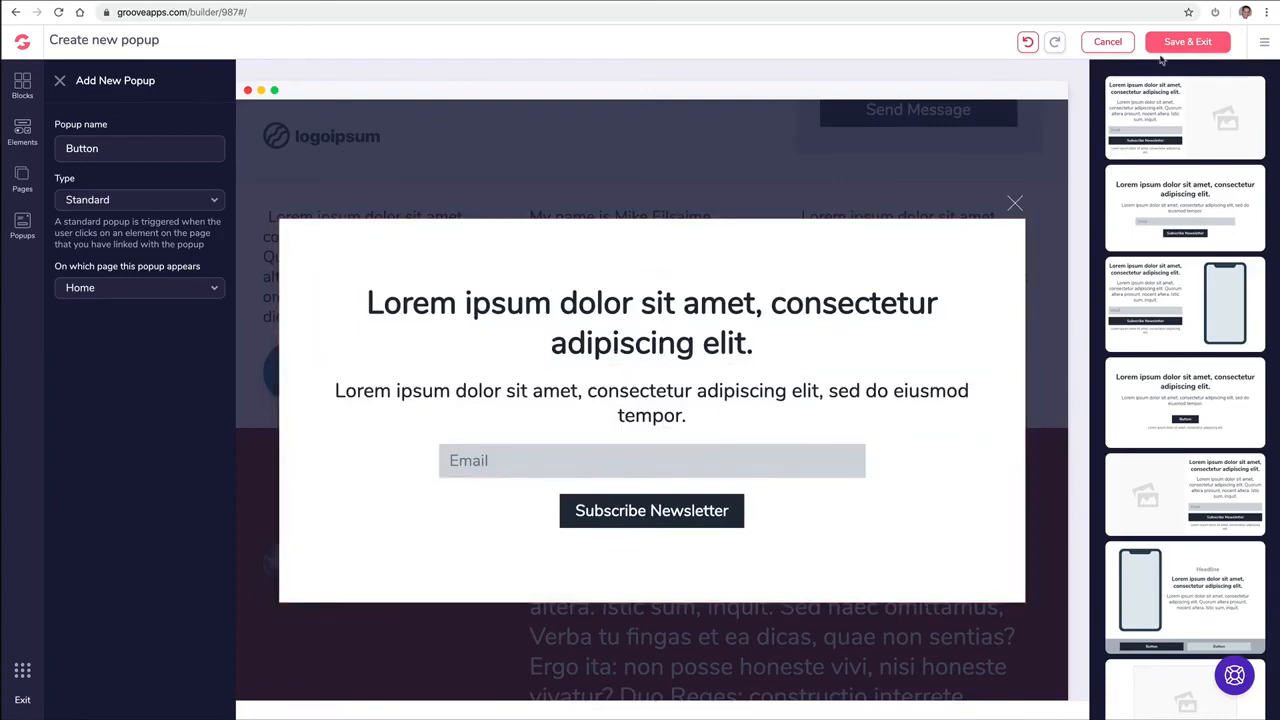
left_click(1188, 41)
- Start another popup named Exit with type Exit on the Home page, set to show on every visit
left_click(28, 226)
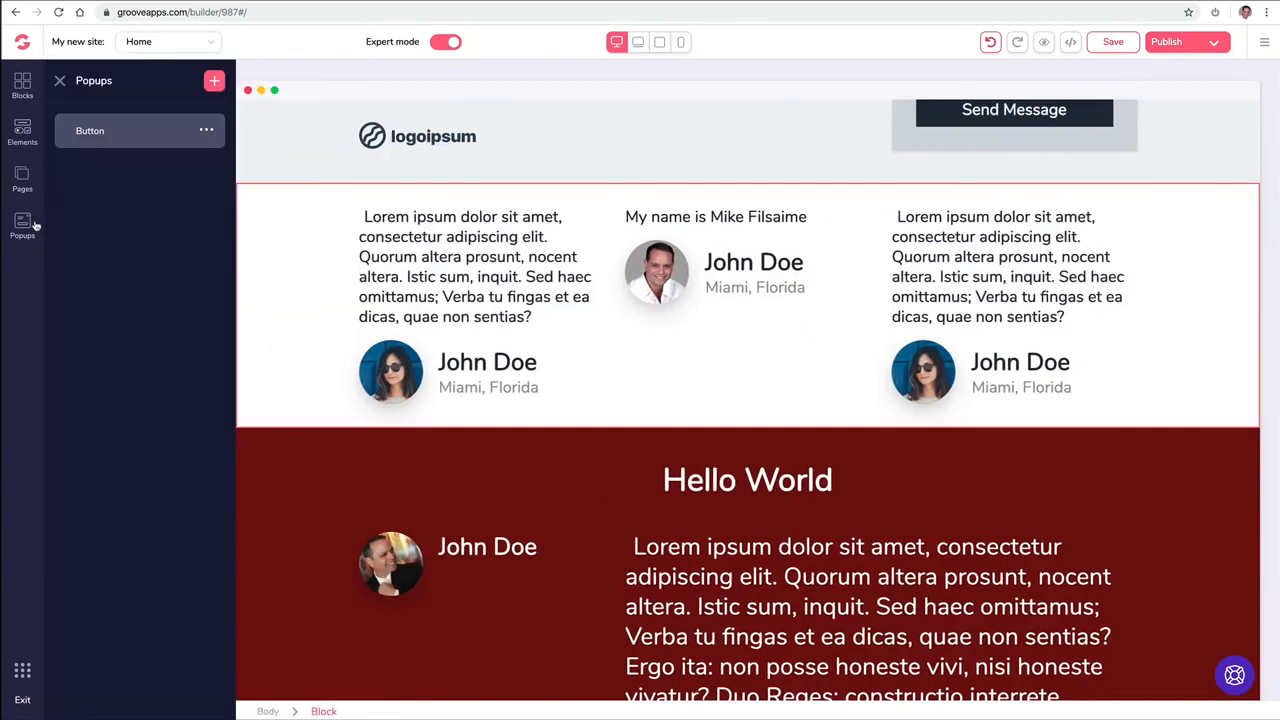
left_click(209, 80)
triple_click(130, 151)
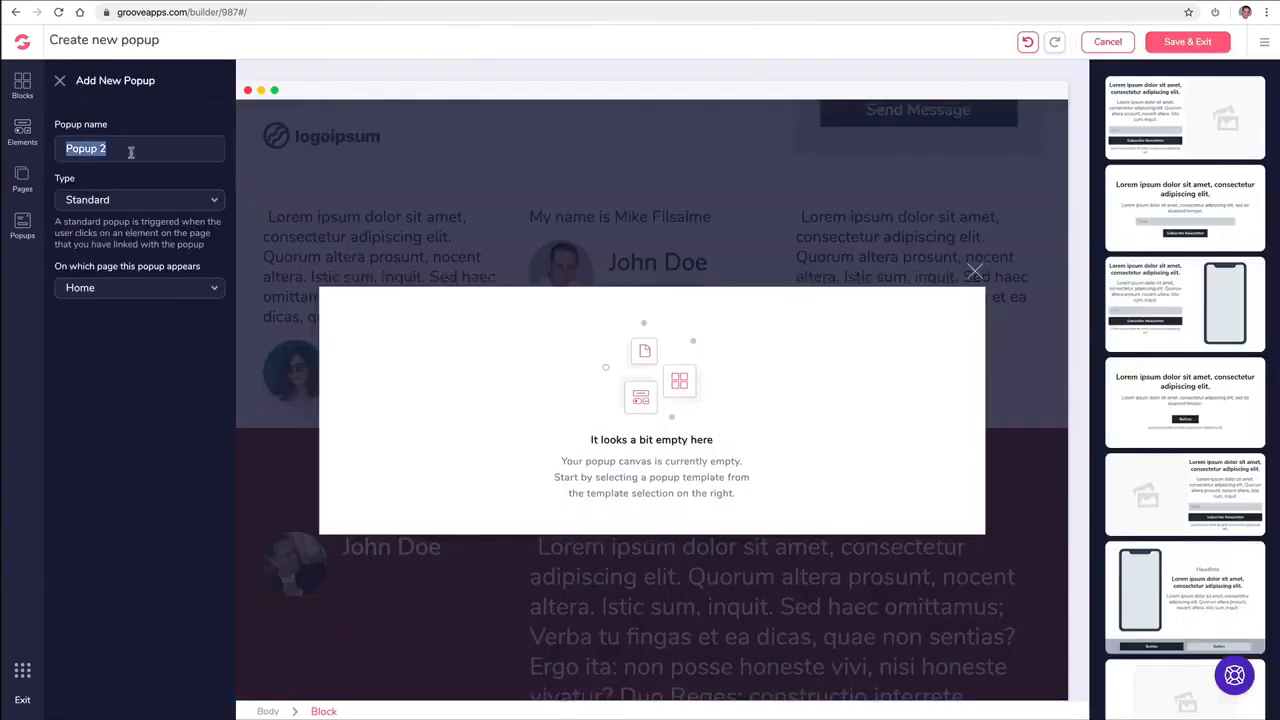
type("Exit")
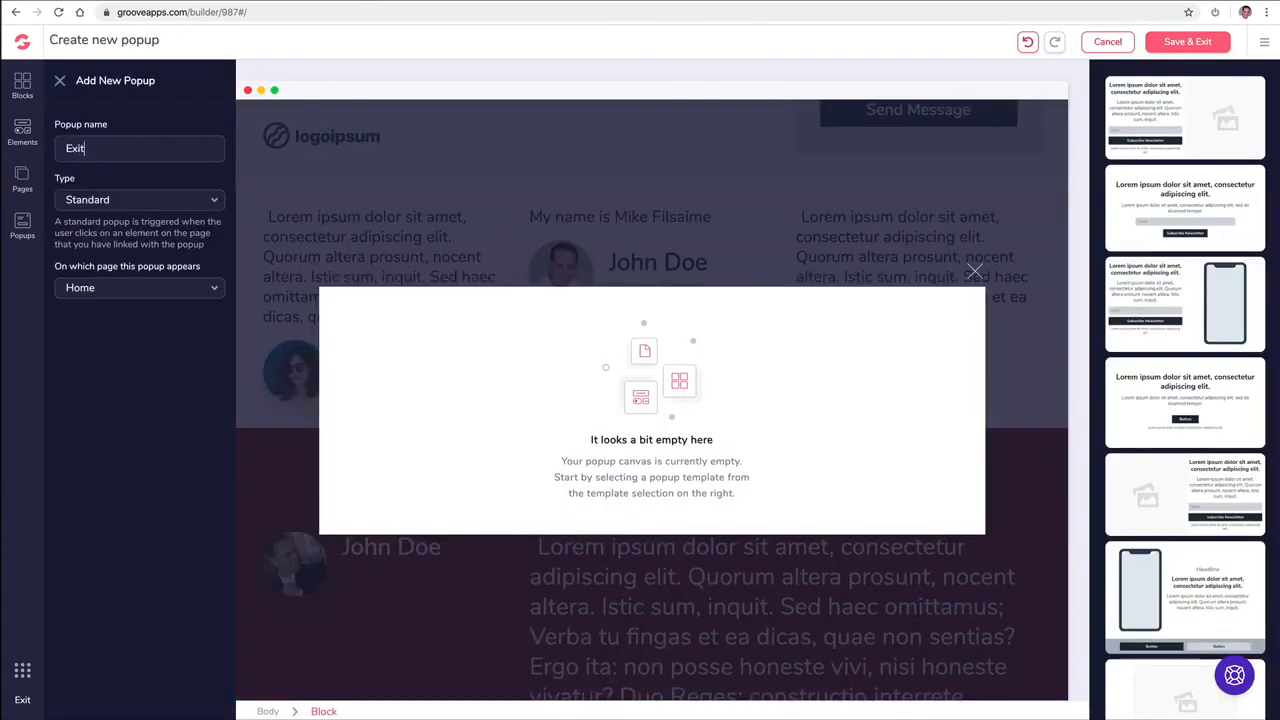
left_click(125, 205)
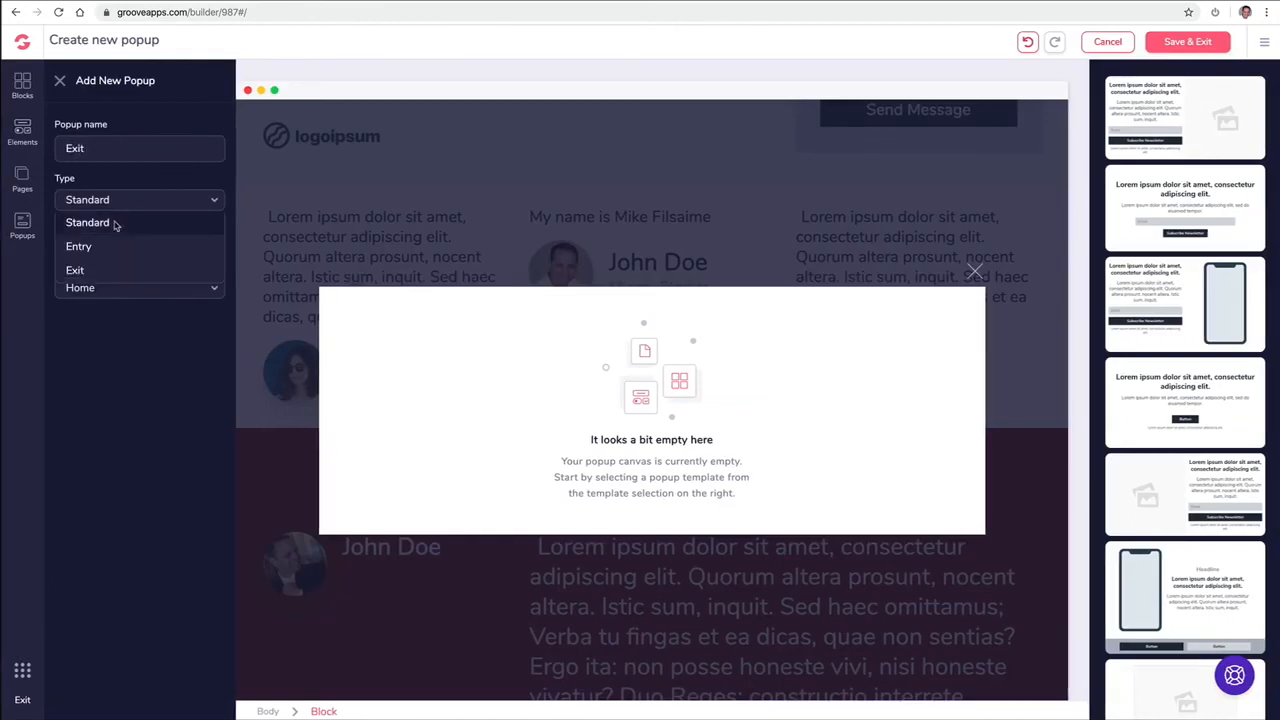
left_click(102, 271)
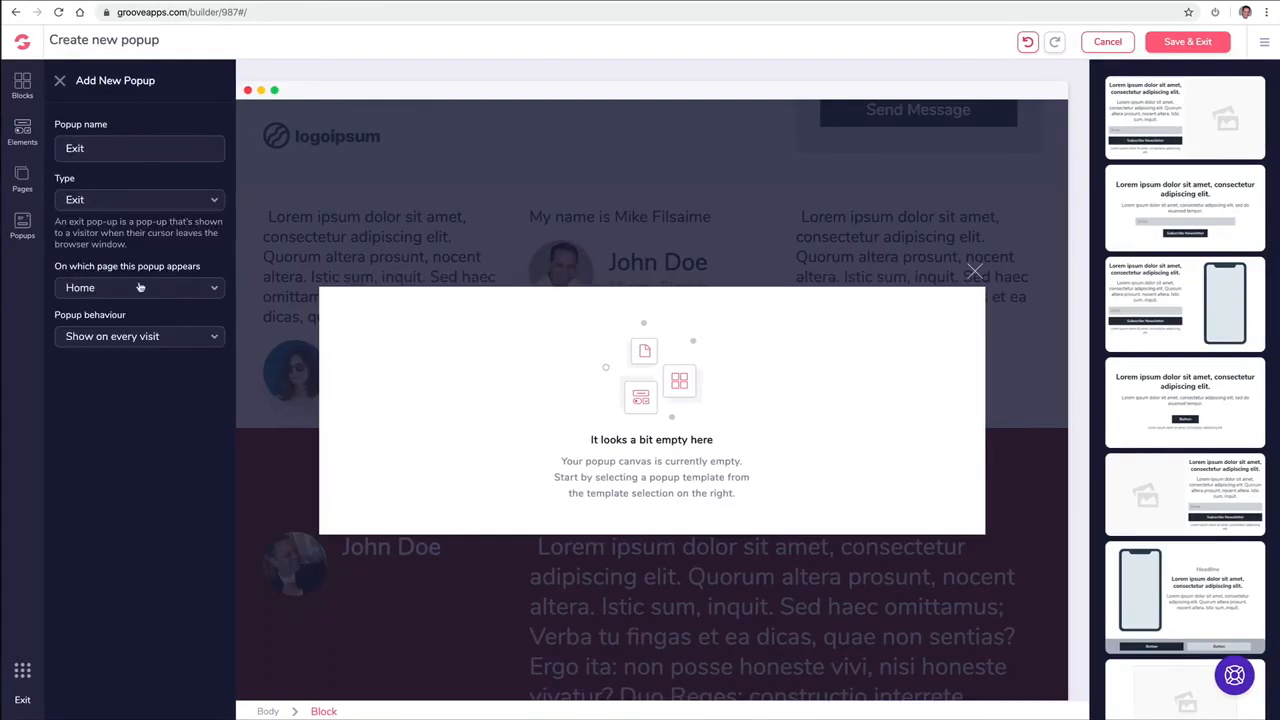
left_click(133, 336)
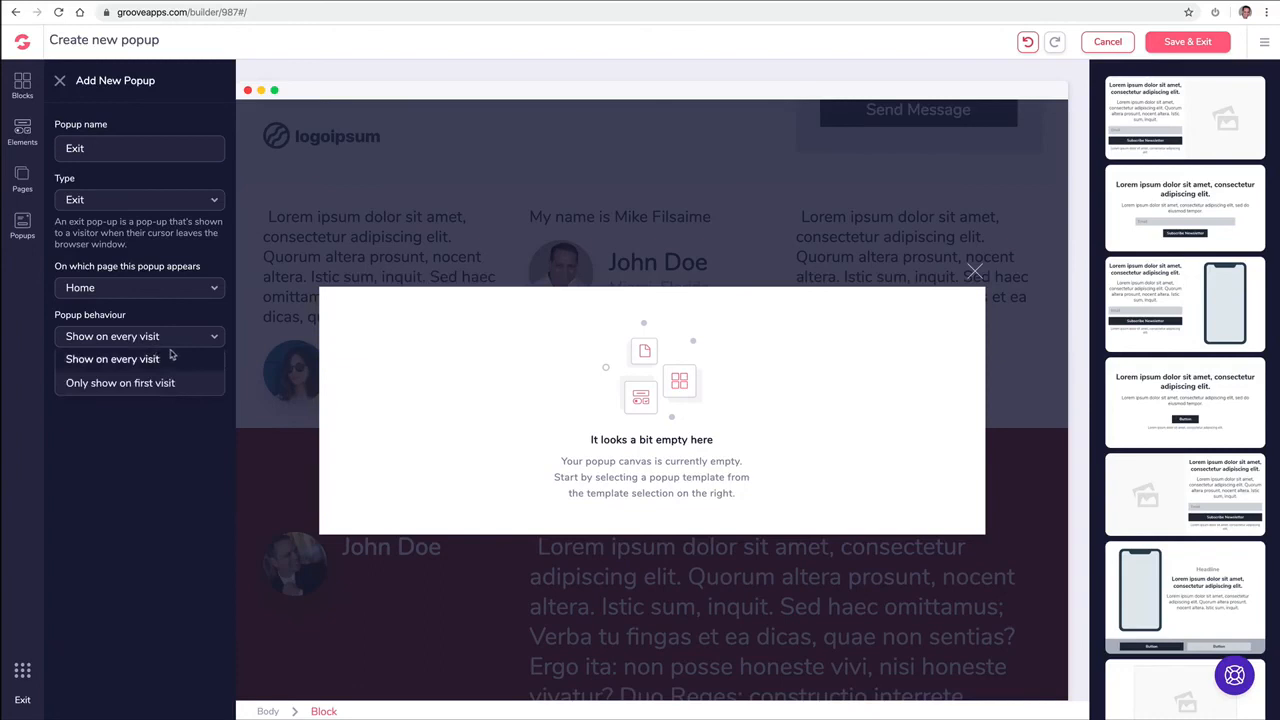
left_click(154, 360)
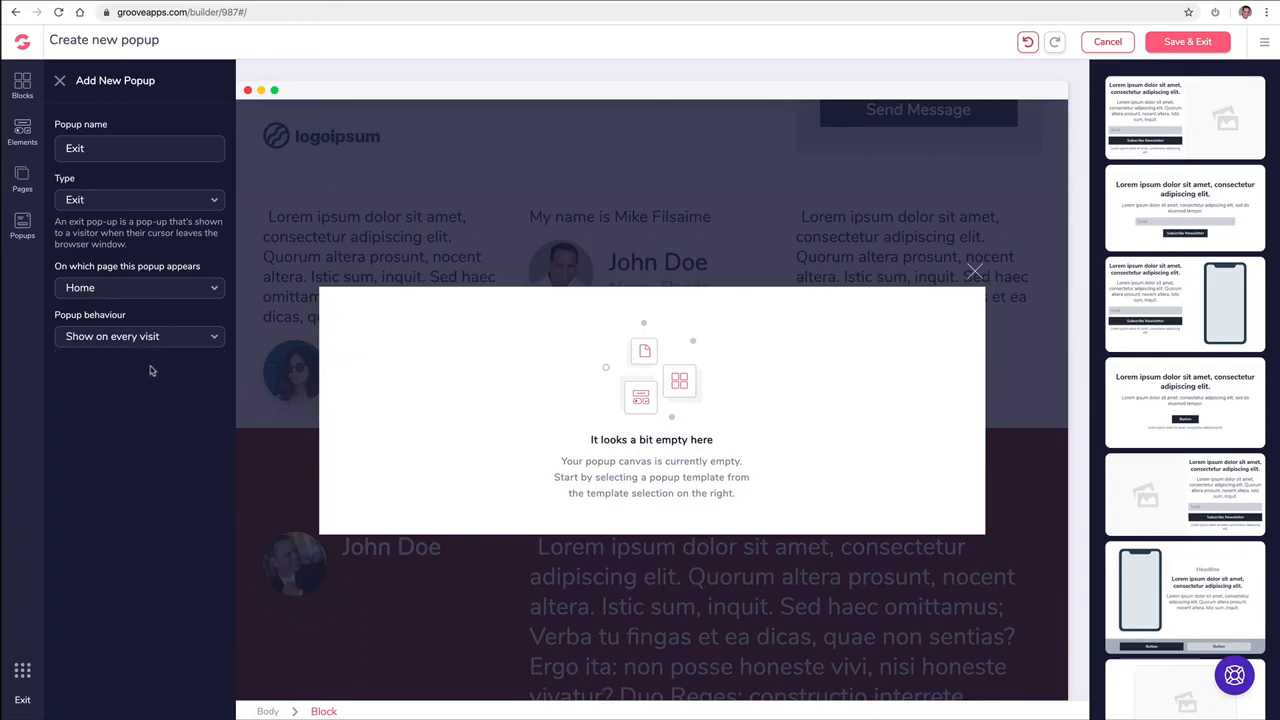
- Fill the Exit popup with the countdown template, check the countdown's functionality settings, and save the popup
scroll(1165, 570, "down", 5)
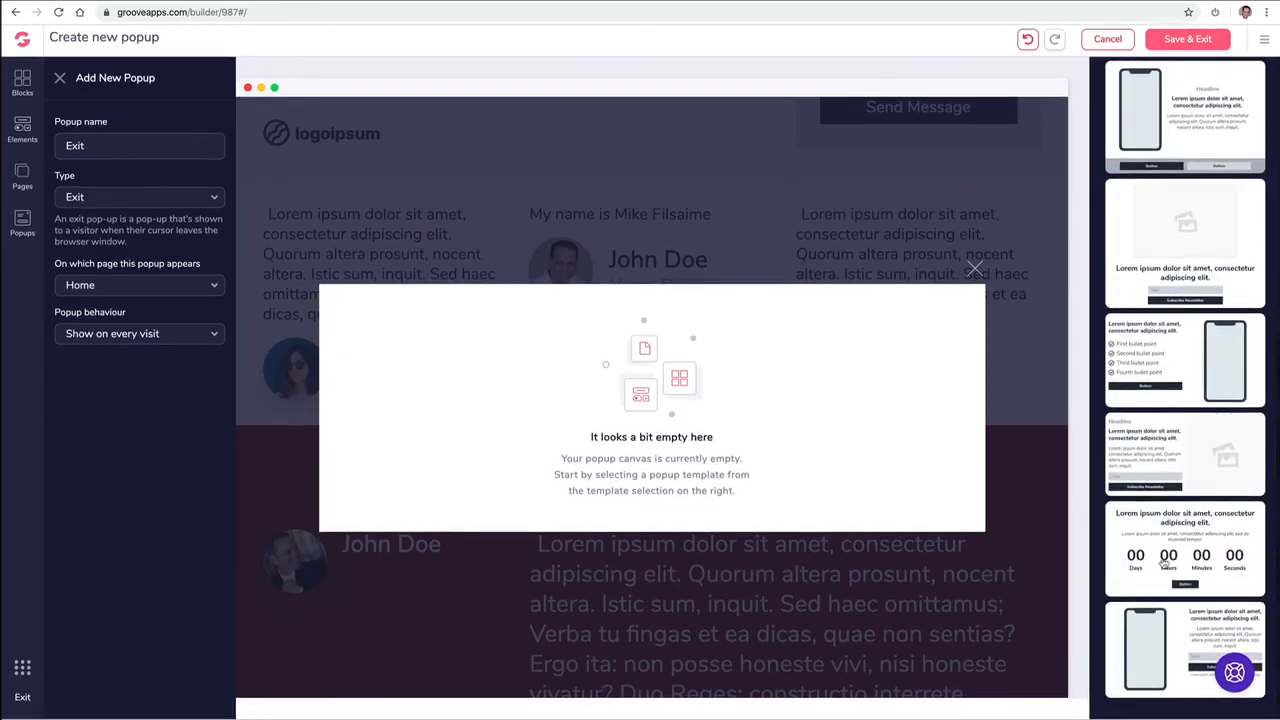
left_click(1163, 568)
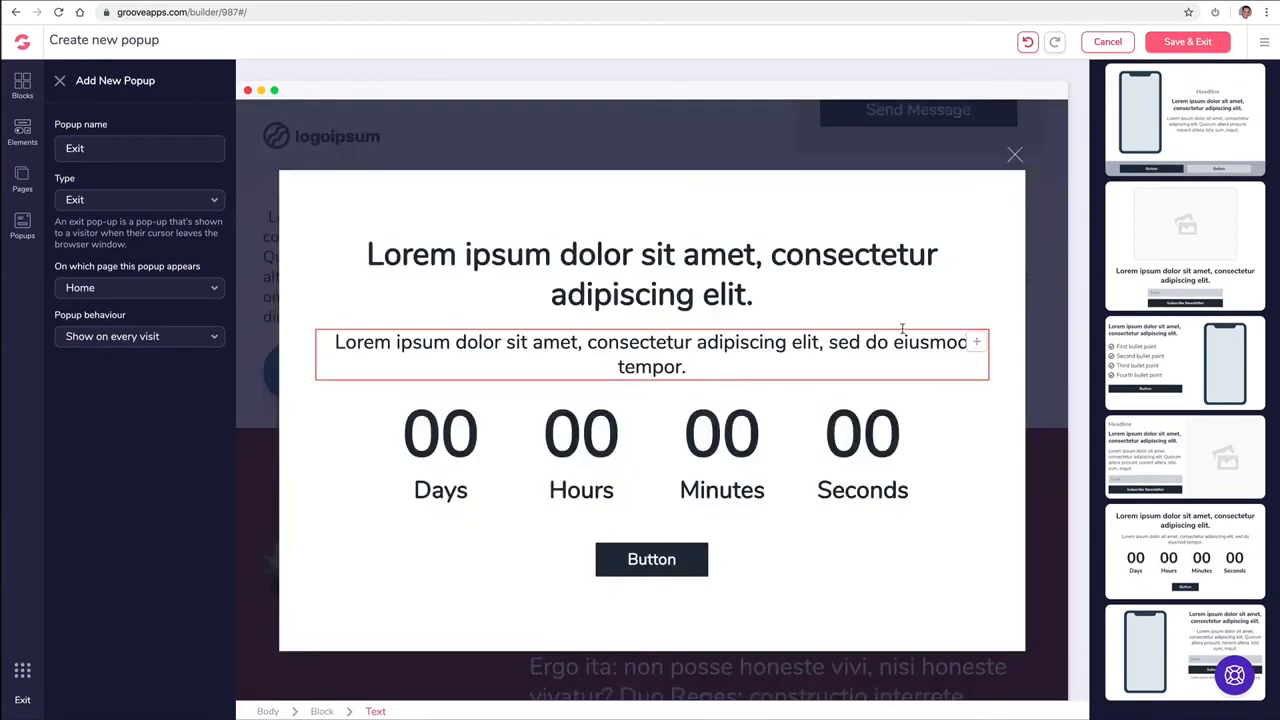
left_click(541, 455)
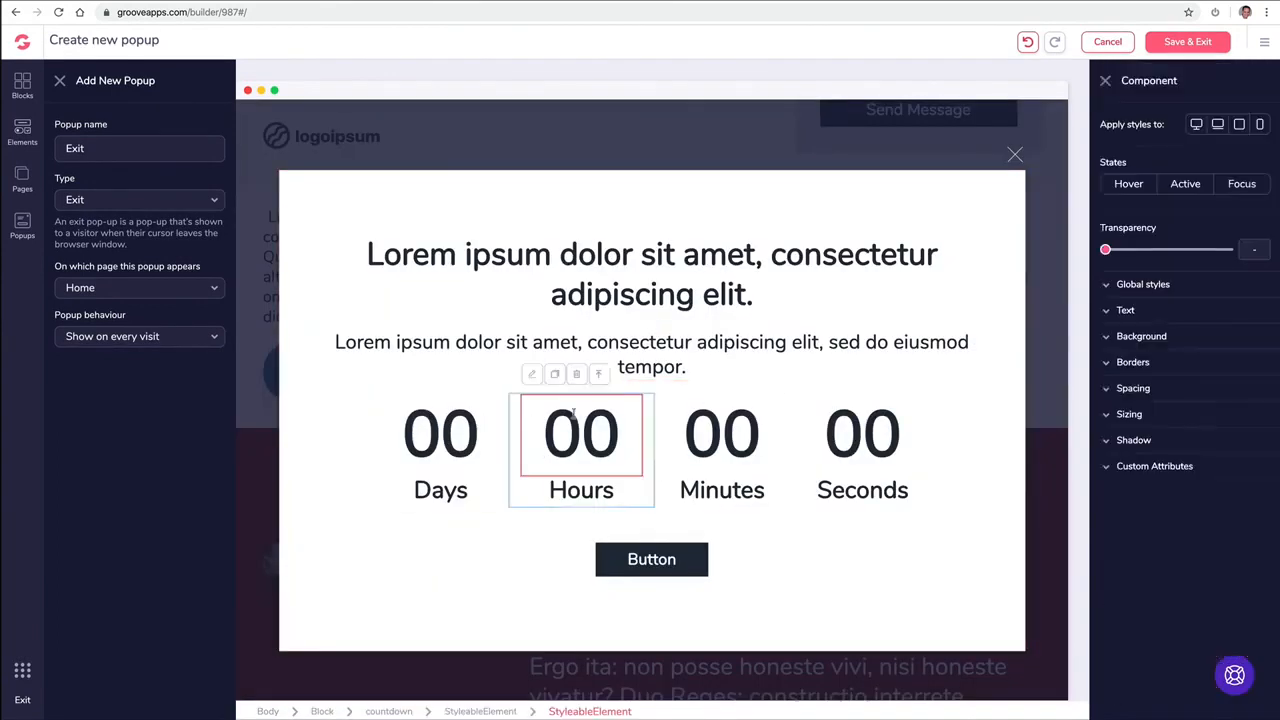
left_click(598, 376)
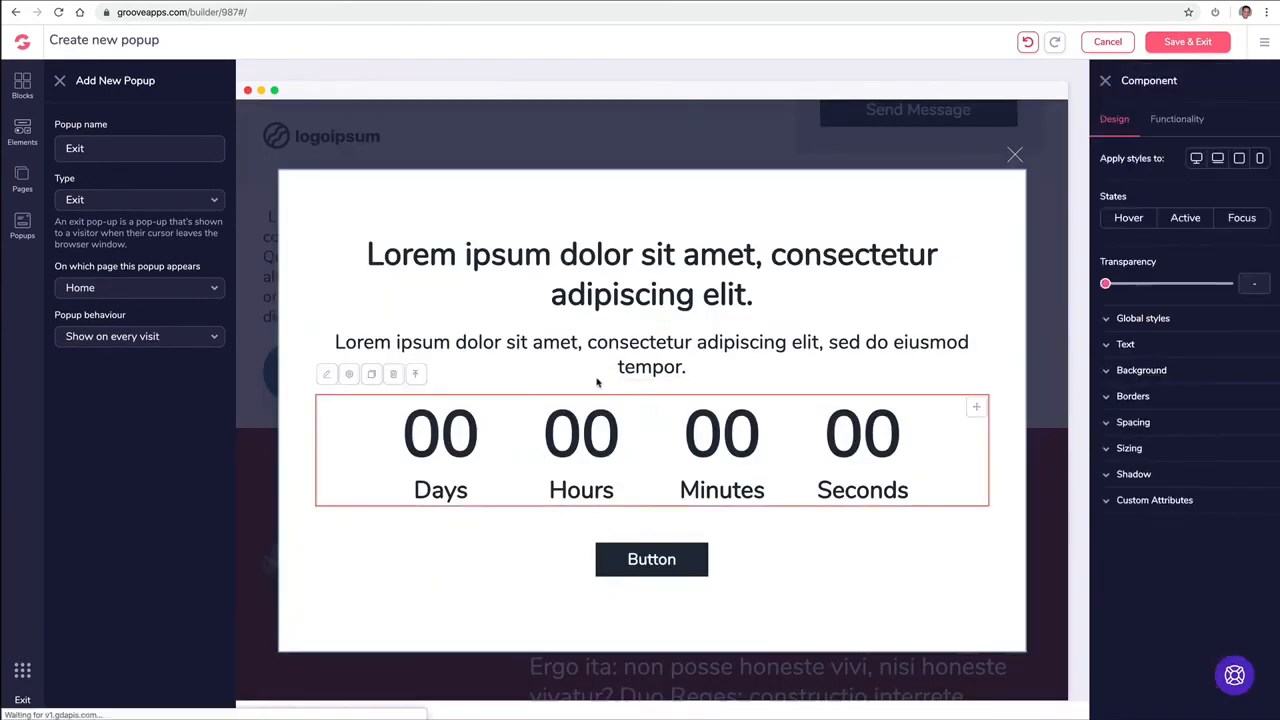
left_click(1160, 125)
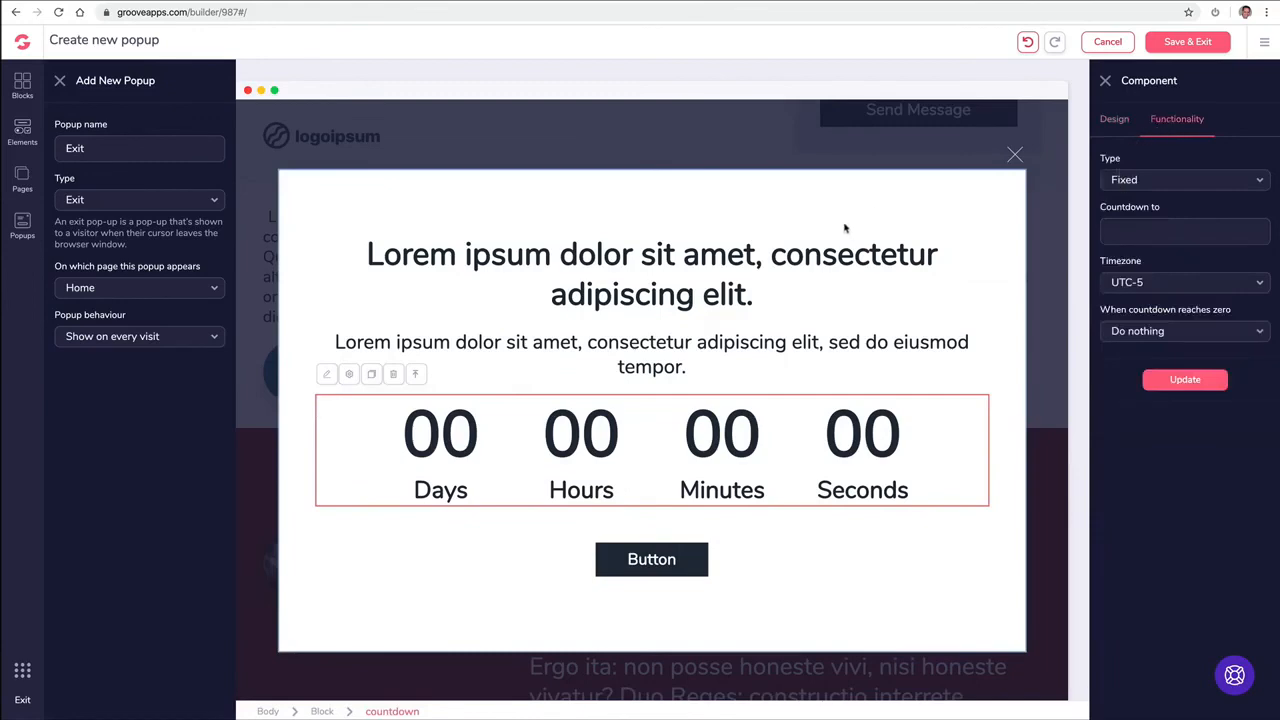
left_click(1185, 47)
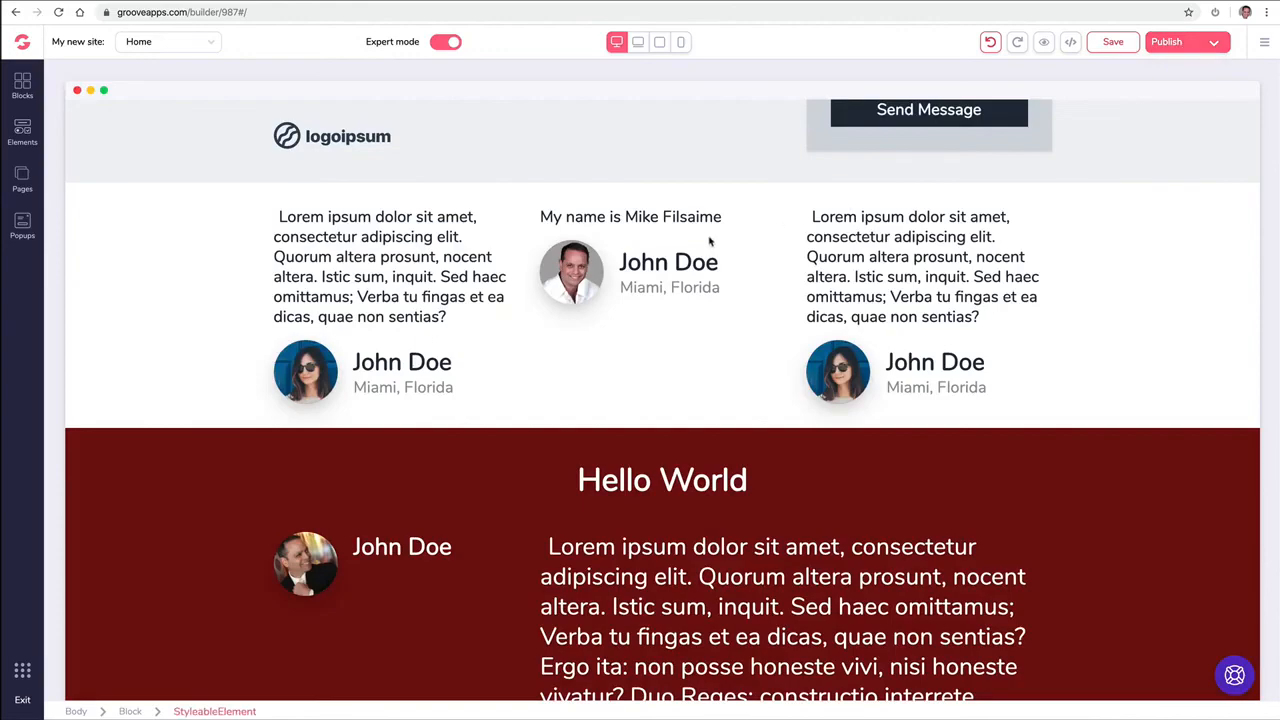
- Set the text of the hero section's dark button to Download
scroll(700, 241, "up", 2)
scroll(701, 242, "down", 5)
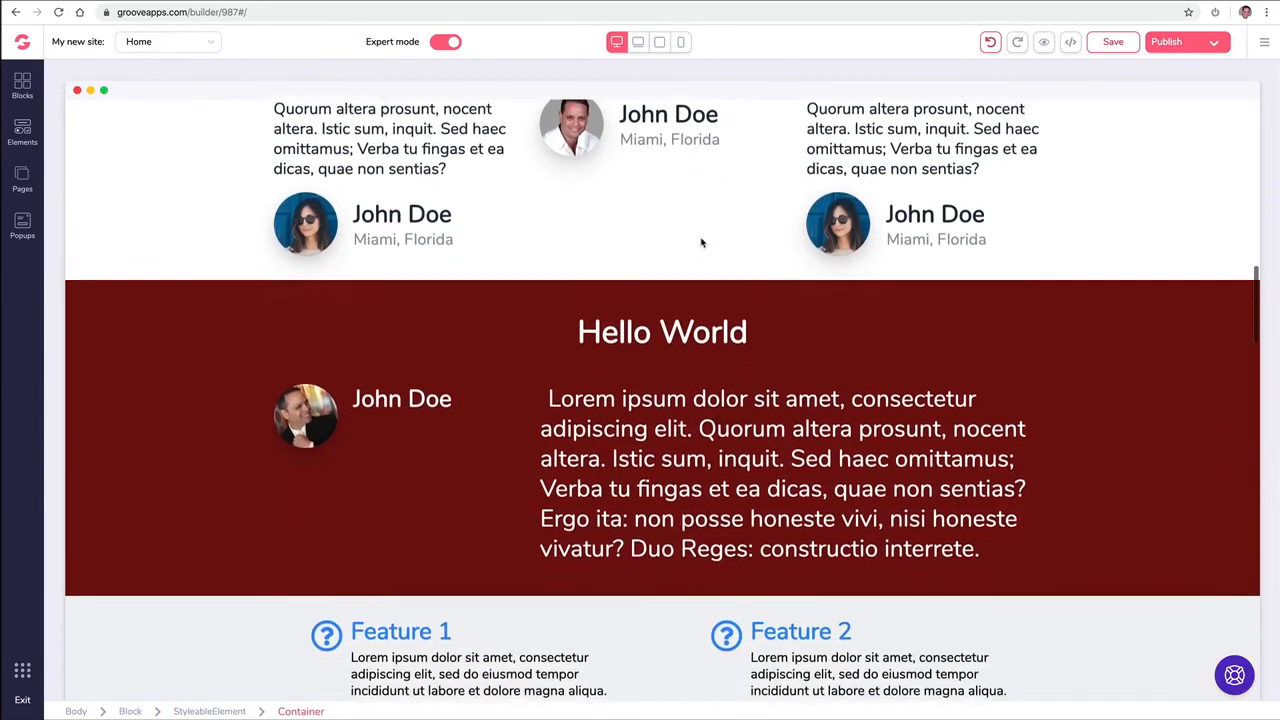
scroll(701, 242, "up", 15)
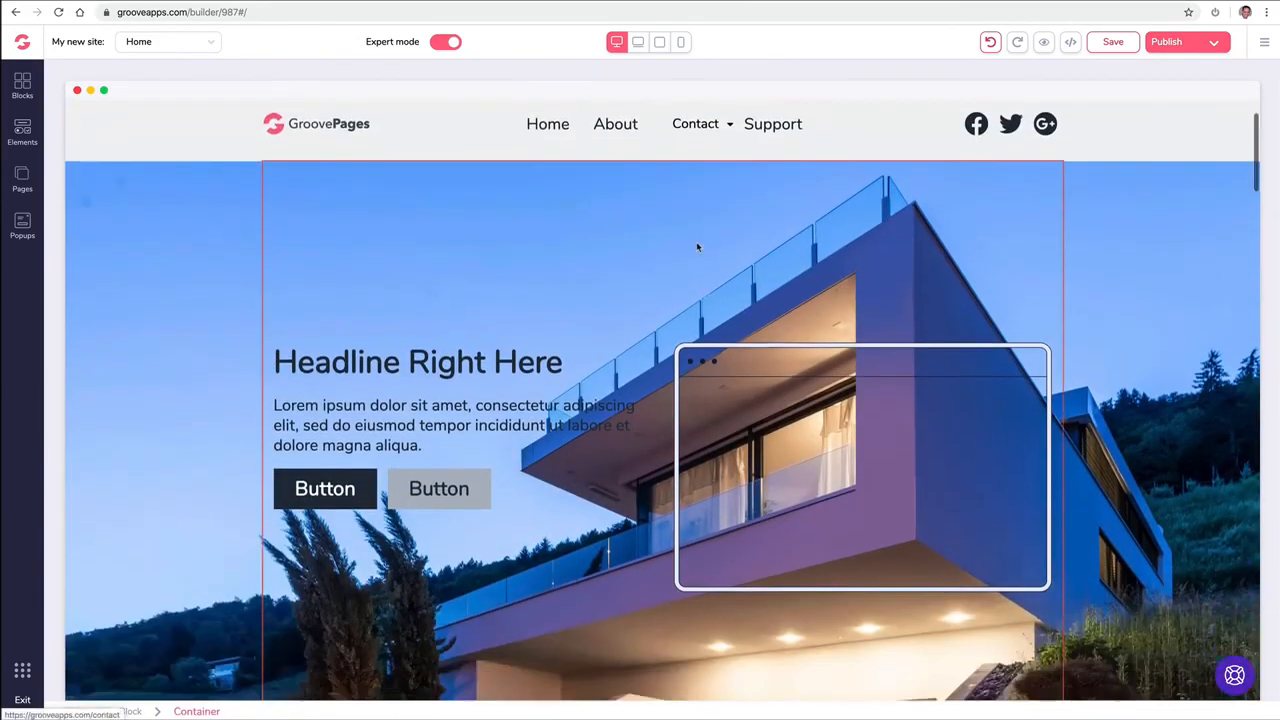
scroll(698, 247, "down", 1)
left_click(332, 455)
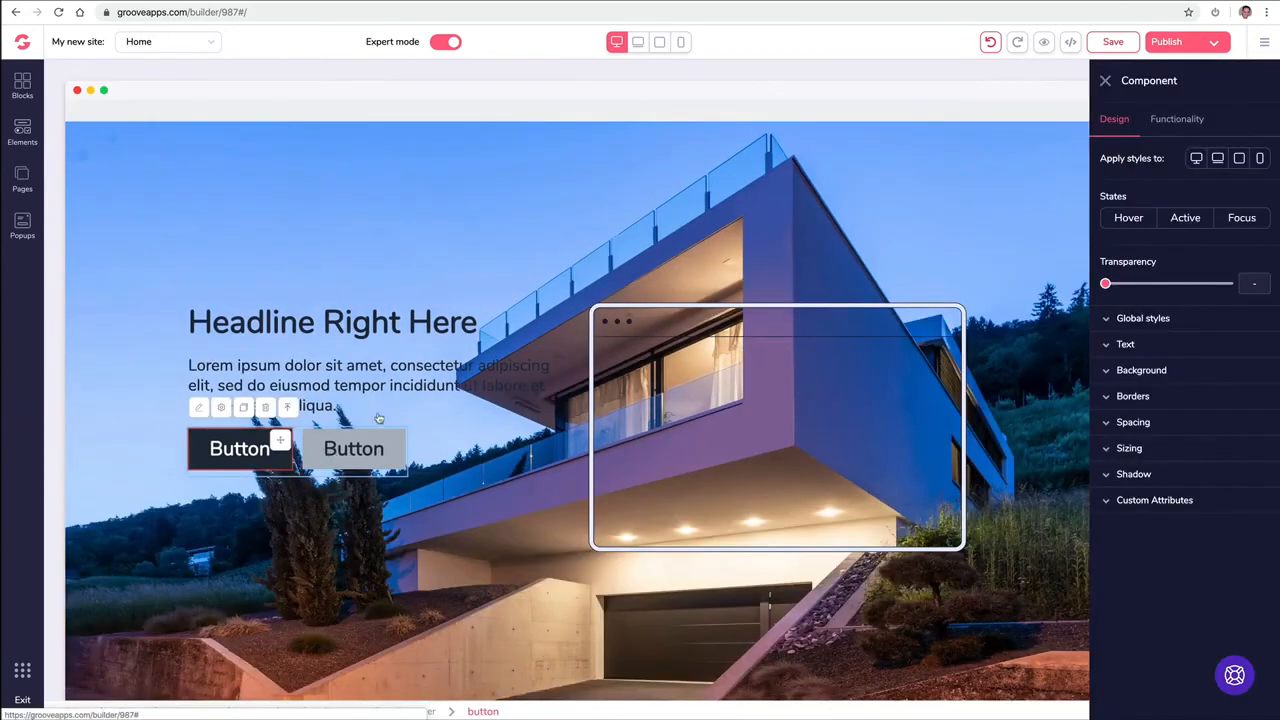
left_click(1172, 120)
left_click(1125, 184)
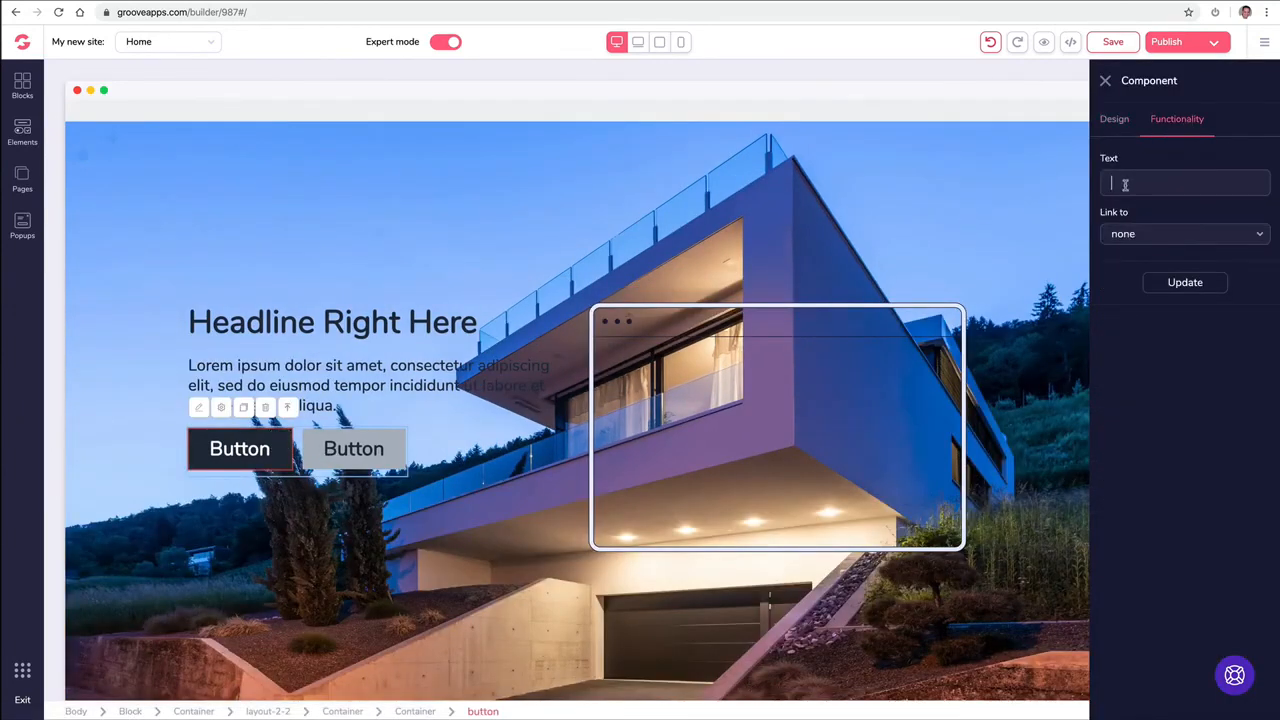
type("Download")
- Link the Download button to the popup named Button and update the component
left_click(1136, 236)
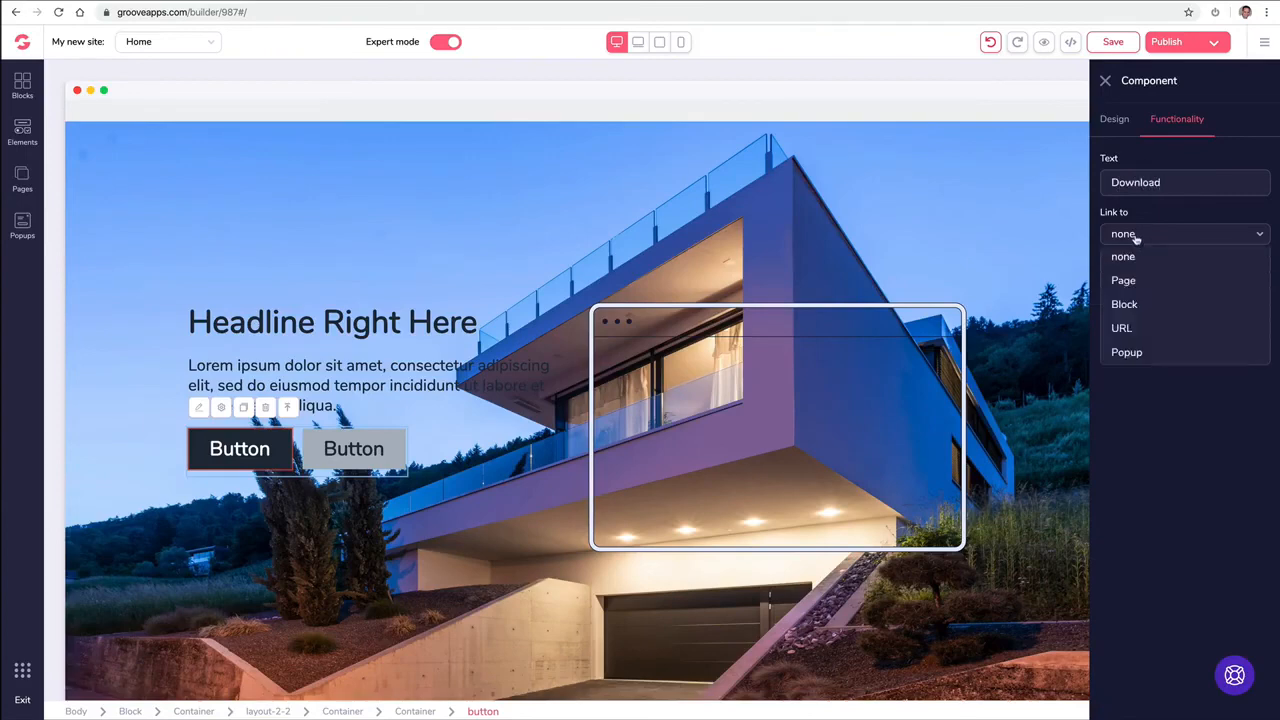
left_click(1128, 352)
left_click(1133, 289)
left_click(1137, 306)
left_click(1180, 330)
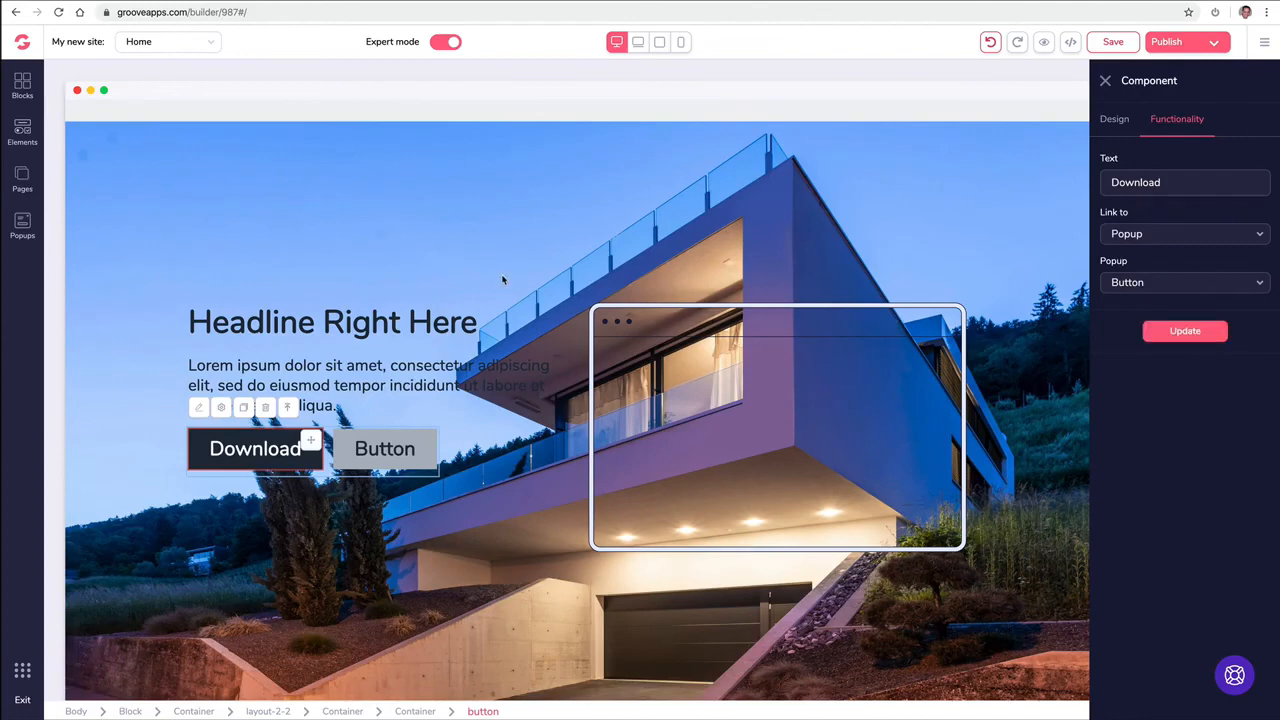
- Save the page and preview it, testing the Exit popup and the popup triggered by the Download button
left_click(1112, 42)
left_click(1042, 46)
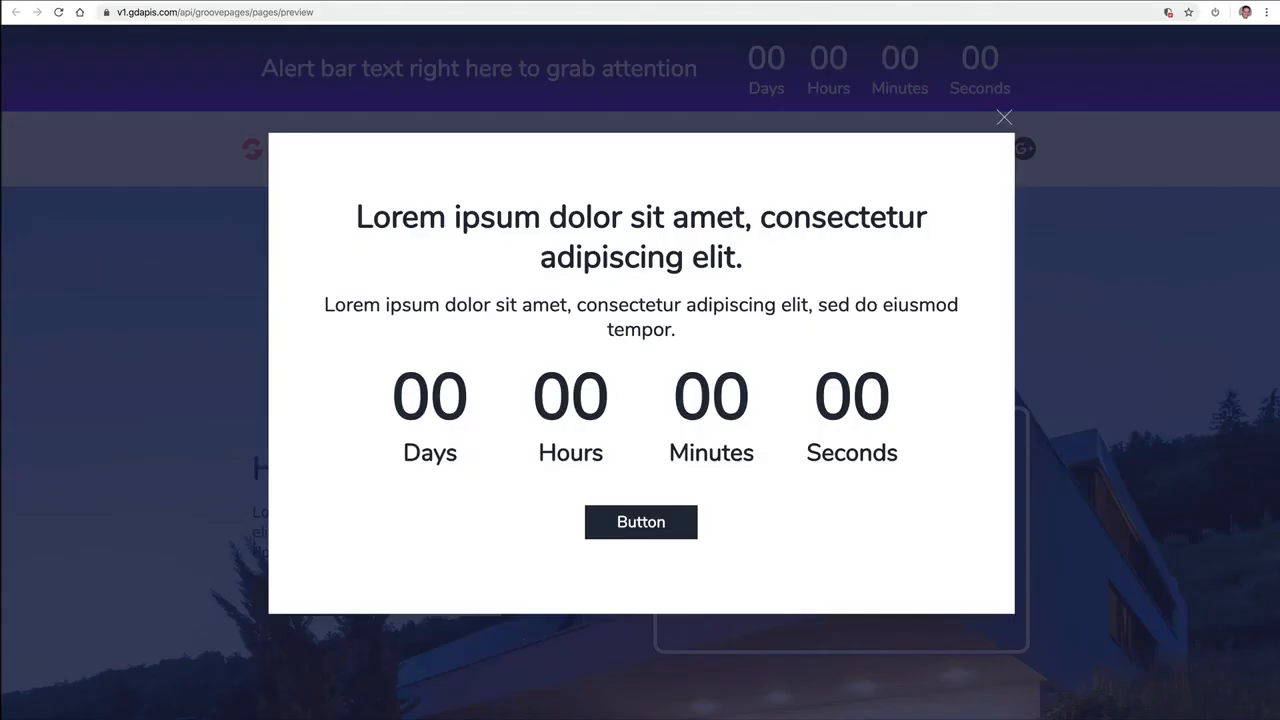
left_click(1004, 118)
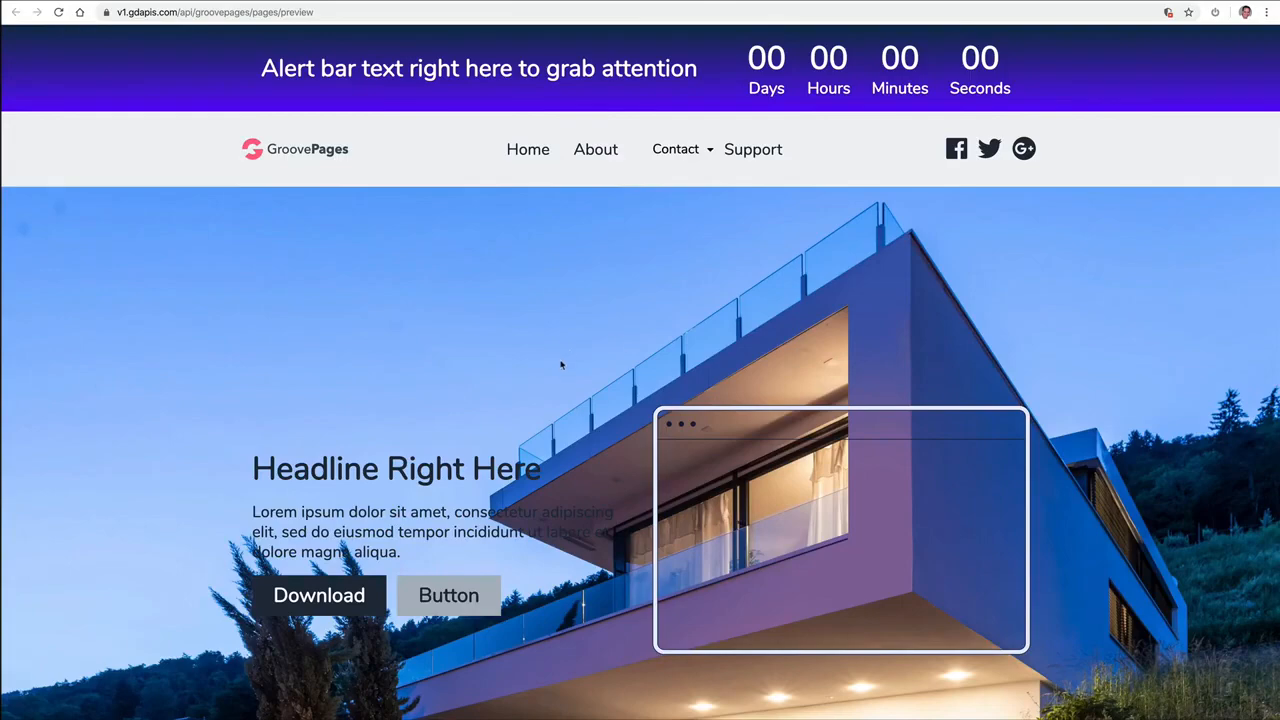
left_click(311, 594)
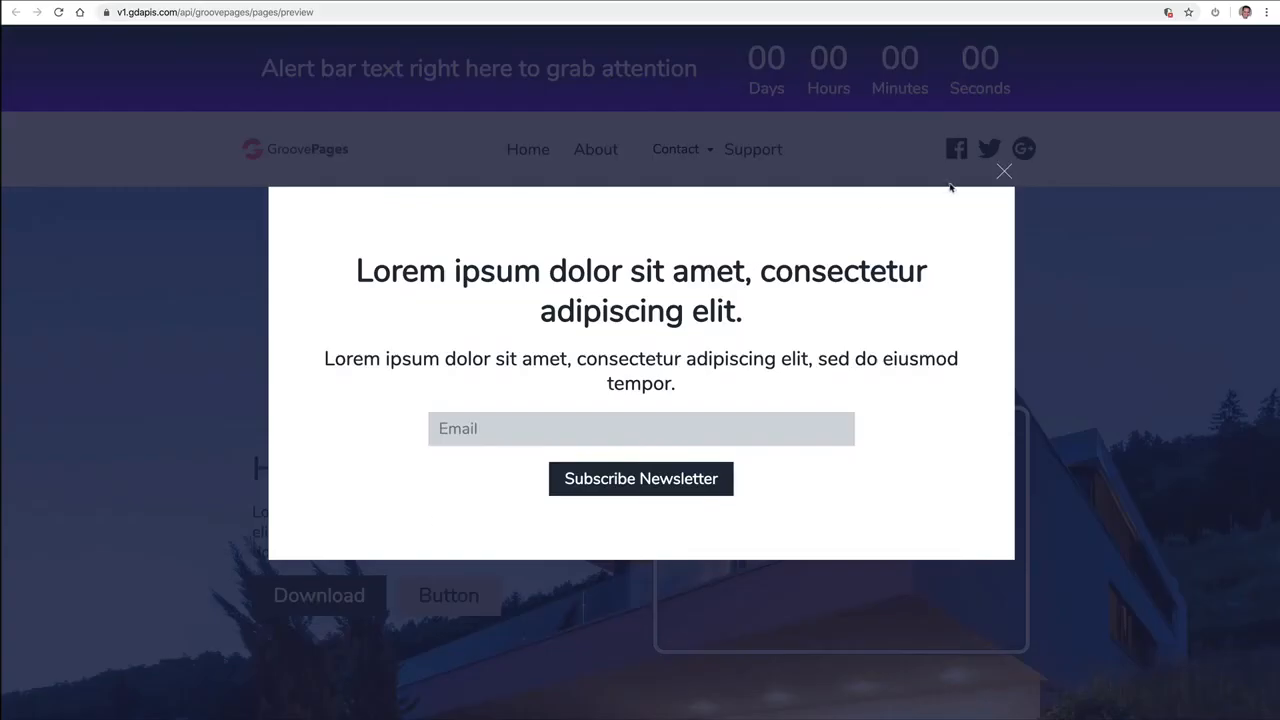
left_click(1005, 172)
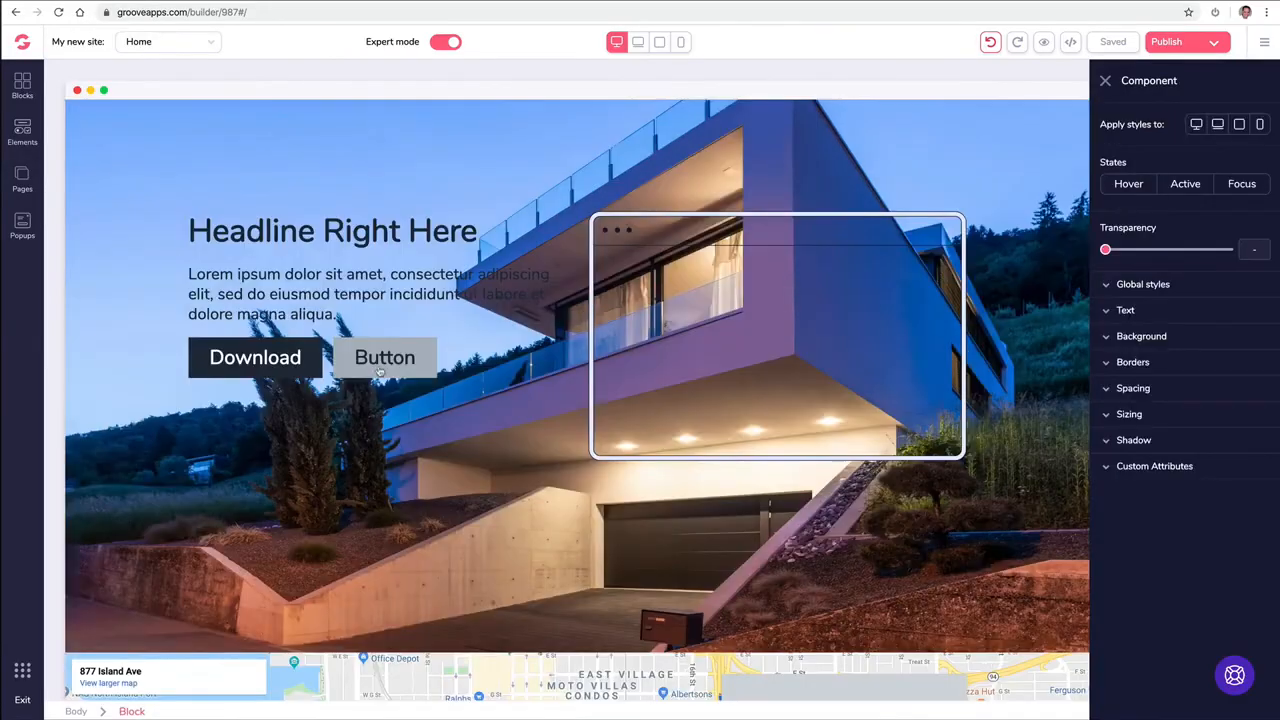
- Change the Download button's background colour to black
left_click(270, 354)
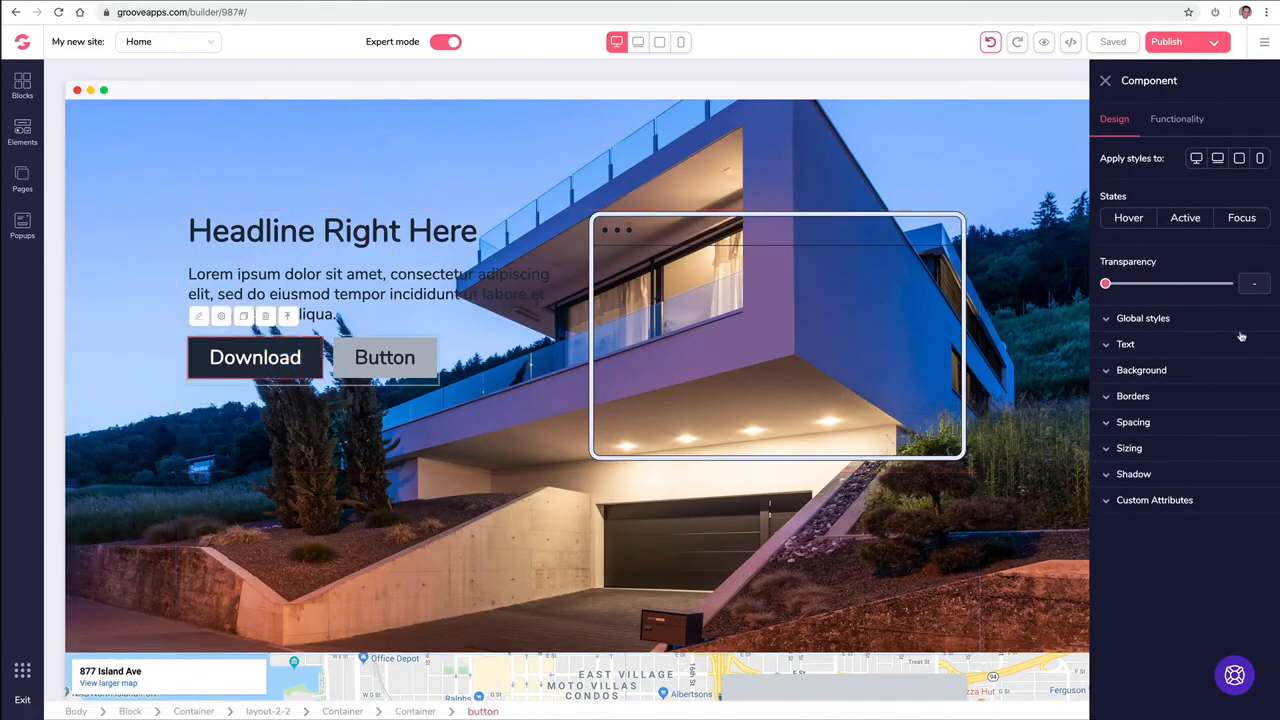
left_click(1138, 372)
left_click(1251, 395)
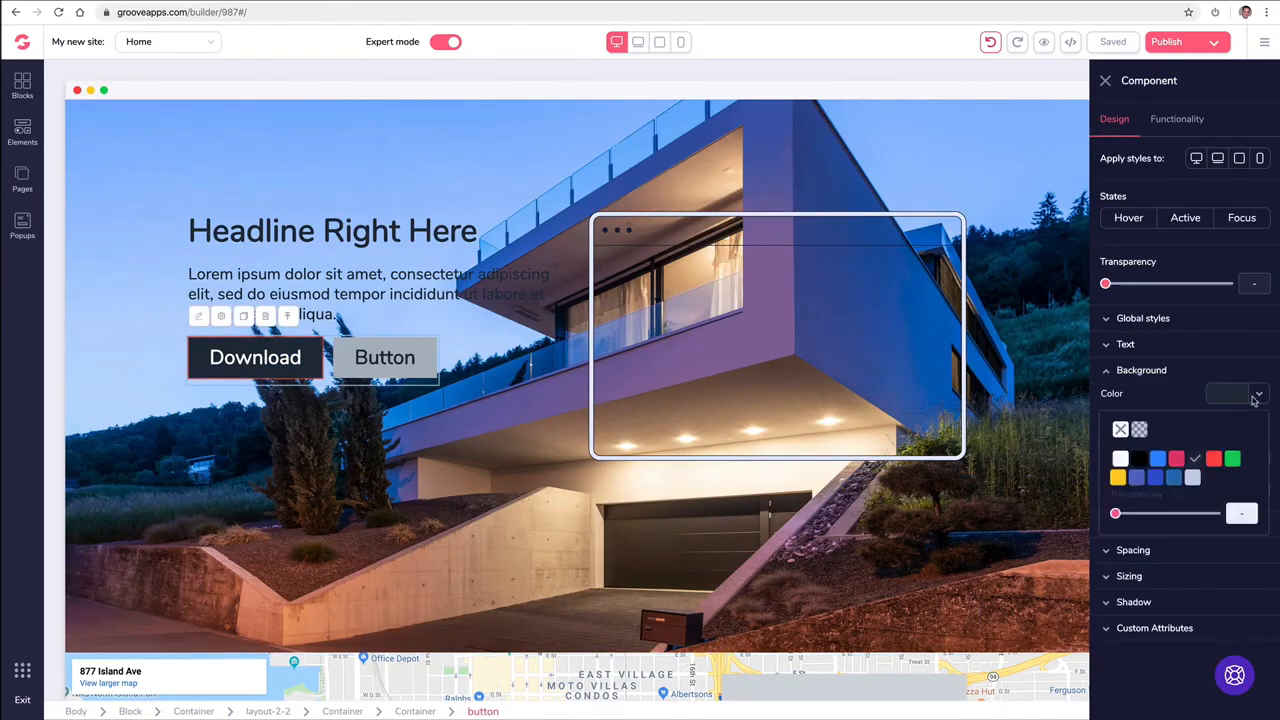
left_click(1140, 459)
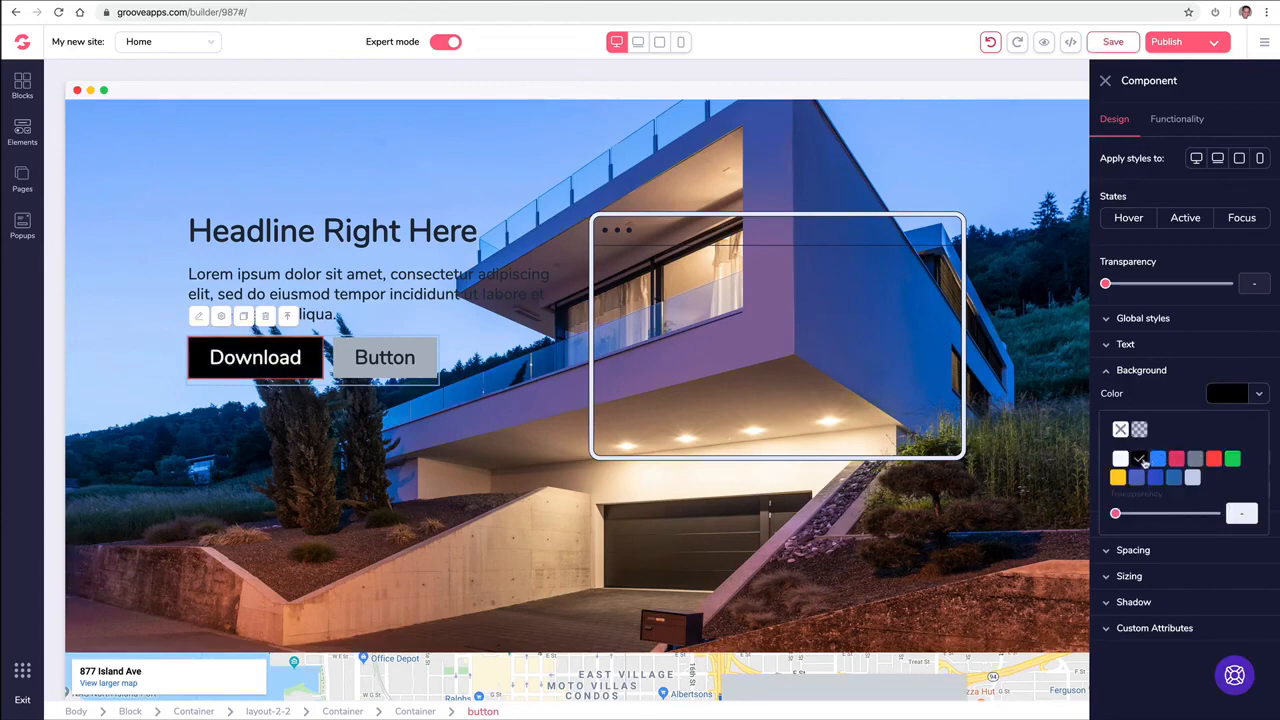
- Set the Download button's text colour to yellow
left_click(1125, 344)
left_click(1240, 403)
mouse_move(1121, 486)
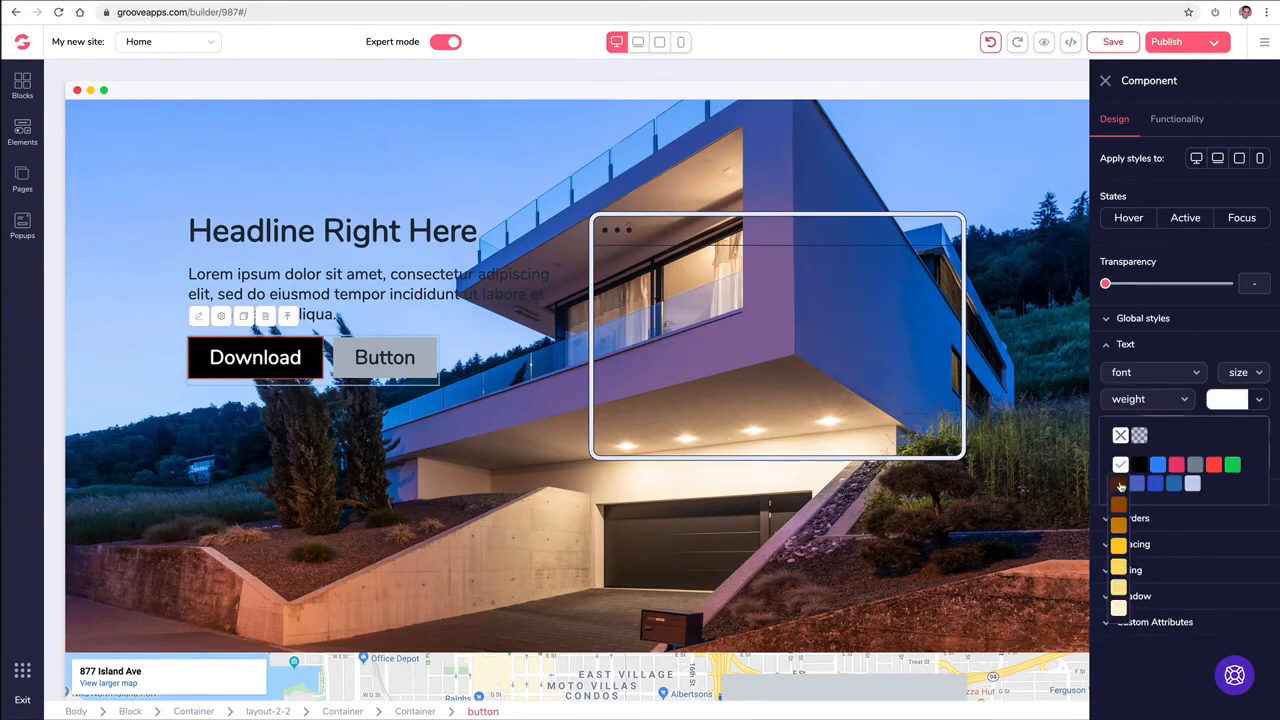
left_click(1120, 545)
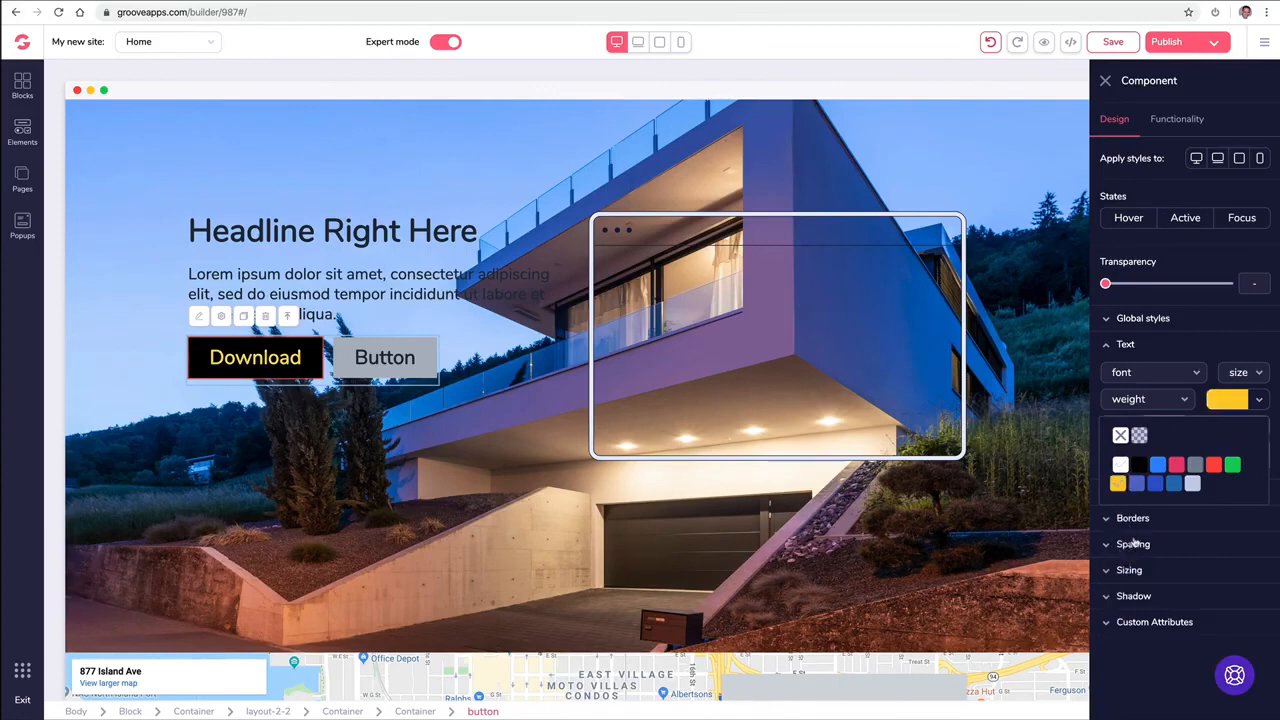
- Create a new global style named Black Yellow from the Download button's styling
left_click(1200, 320)
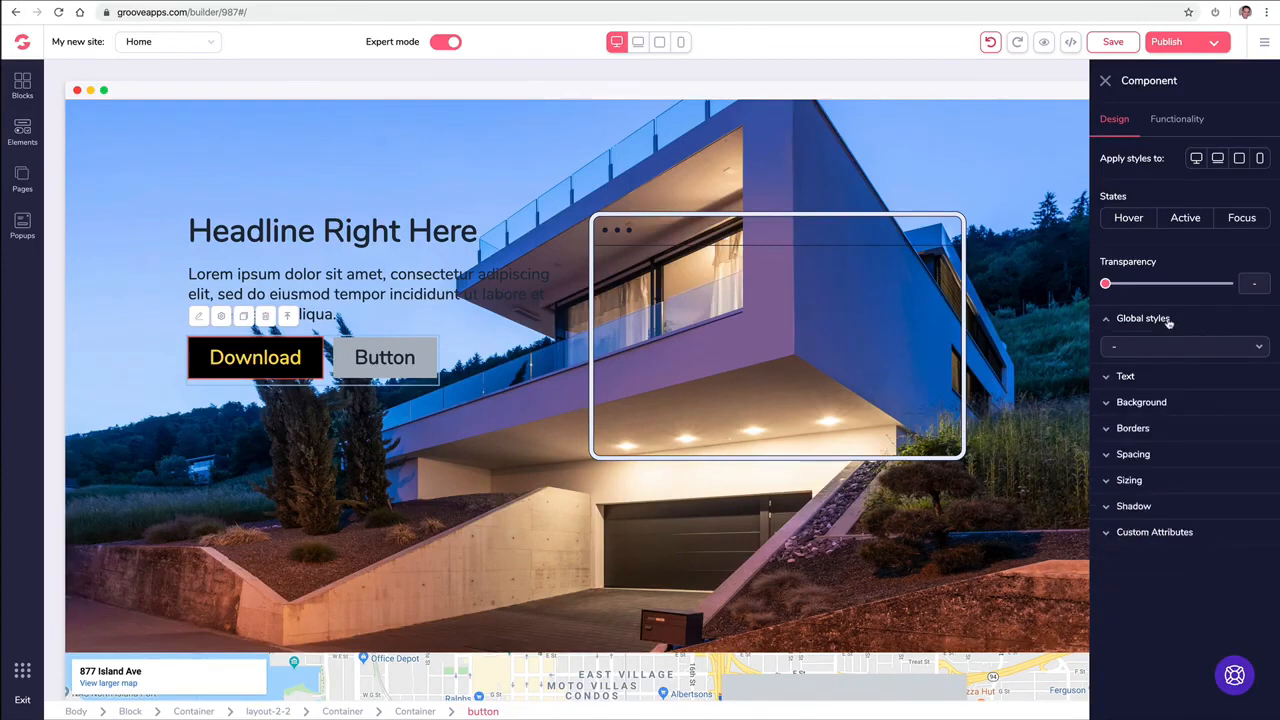
left_click(1147, 348)
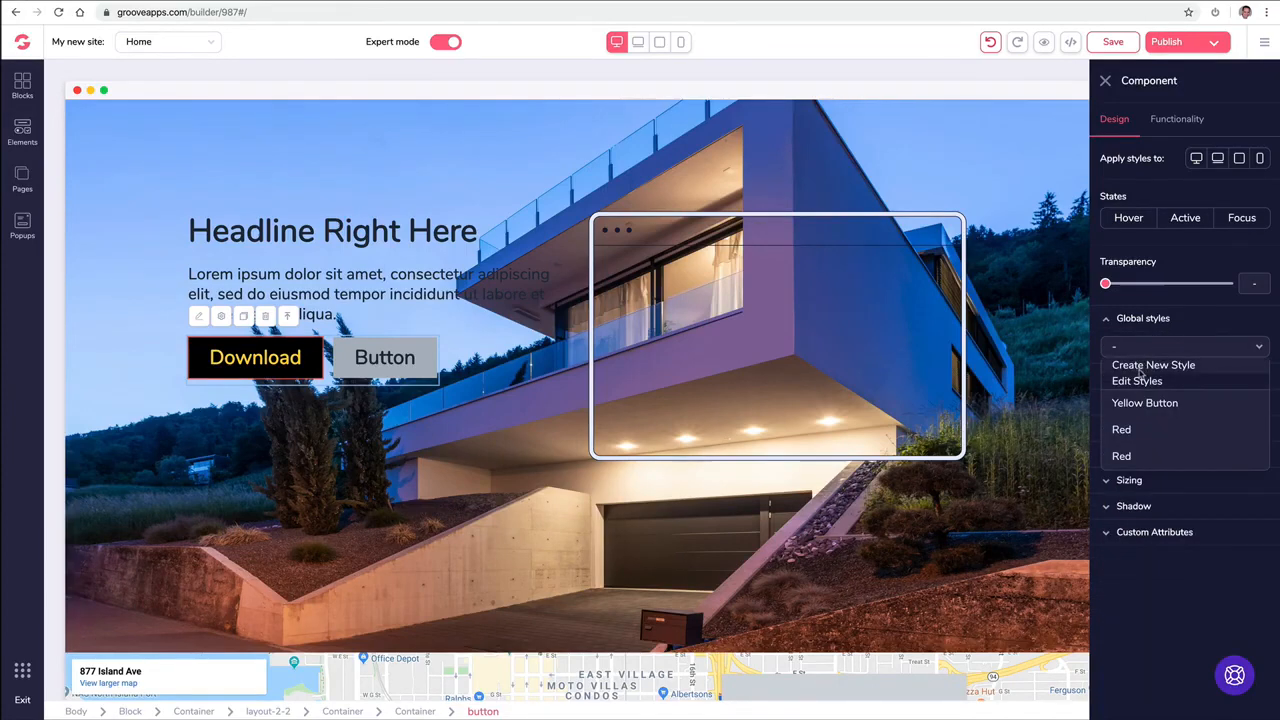
left_click(1140, 366)
type("Black Yellow")
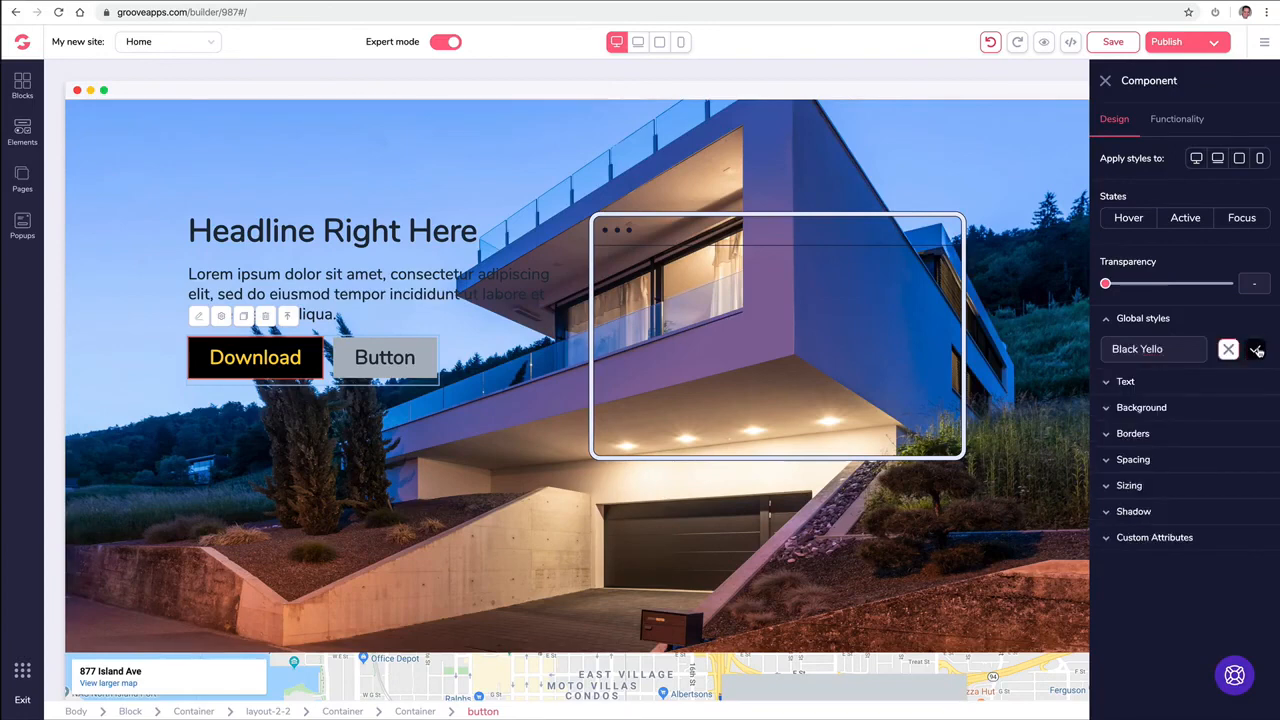
- Apply the Black Yellow global style to the second hero button
left_click(402, 359)
left_click(1120, 318)
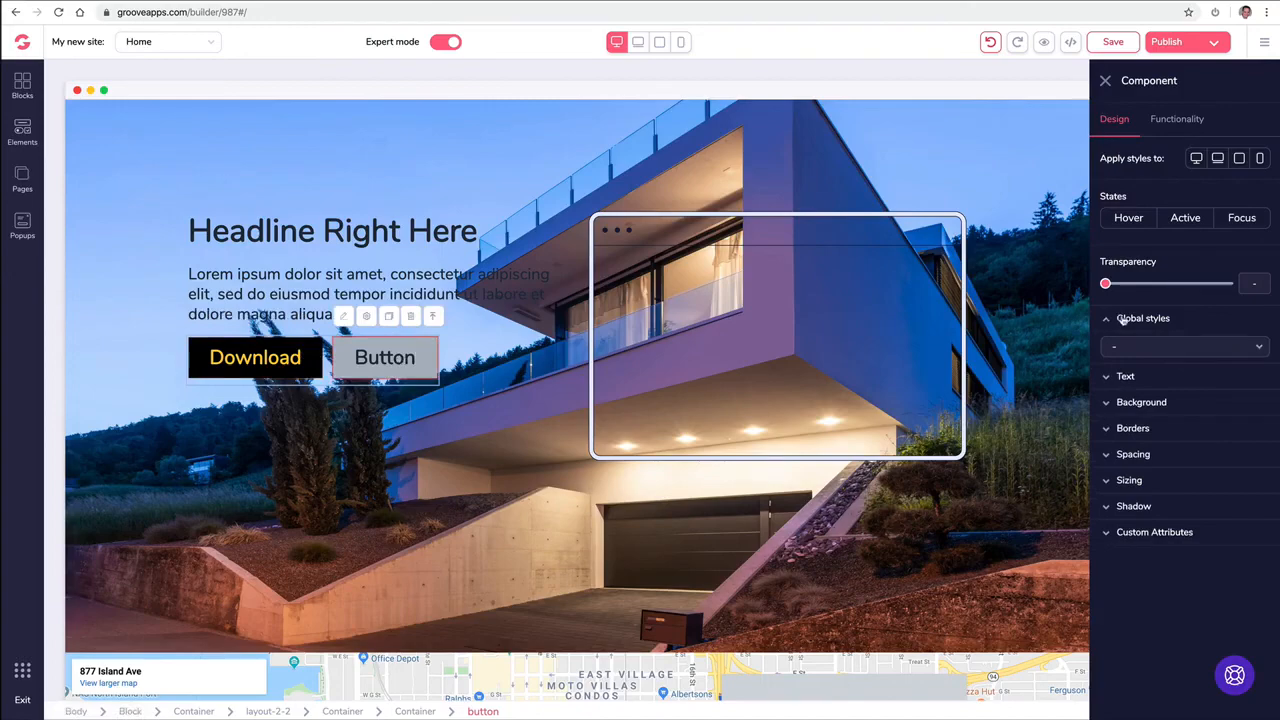
left_click(1131, 346)
left_click(1150, 510)
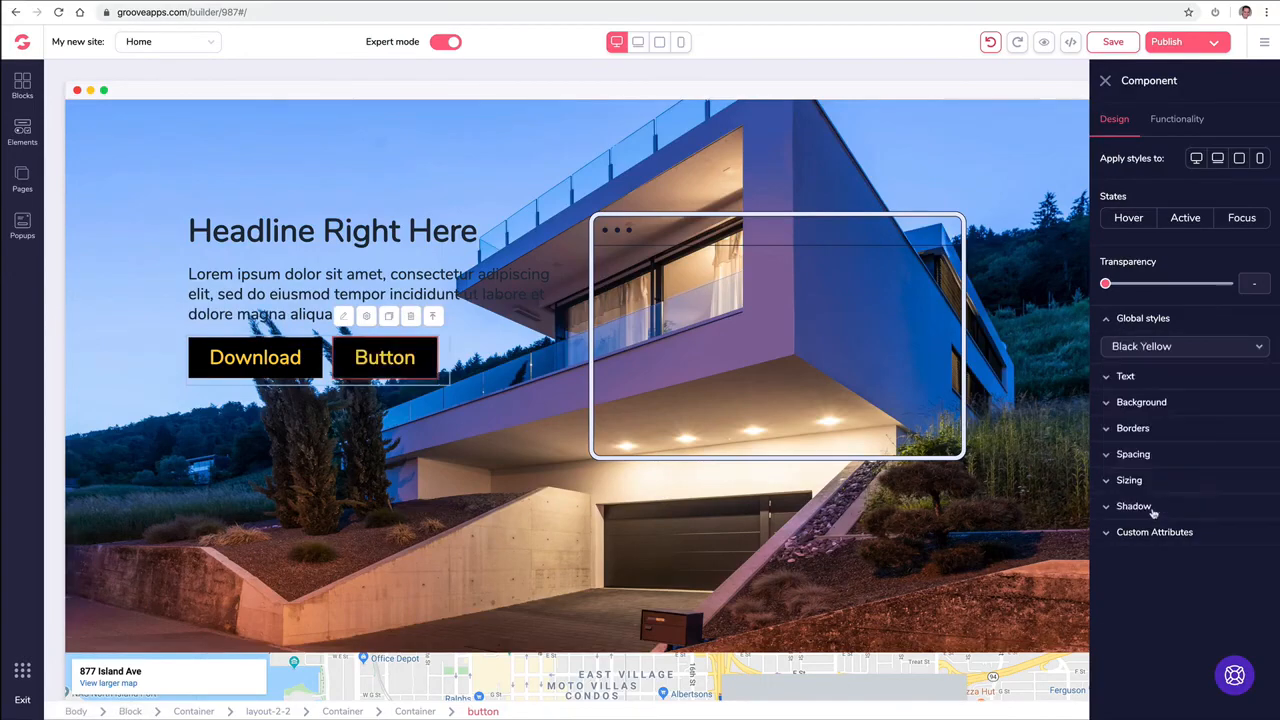
left_click(478, 465)
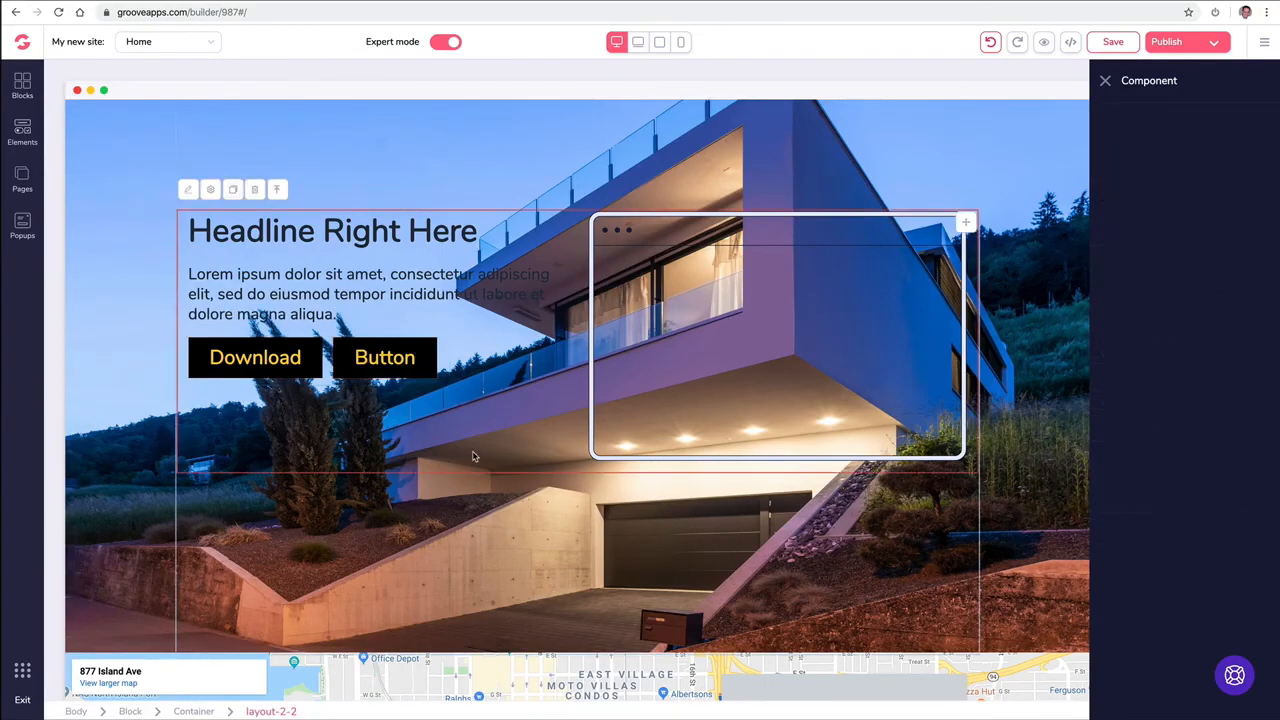
- Apply the Black Yellow global style to the contact form's Send Message button
scroll(479, 462, "down", 2)
scroll(480, 464, "down", 2)
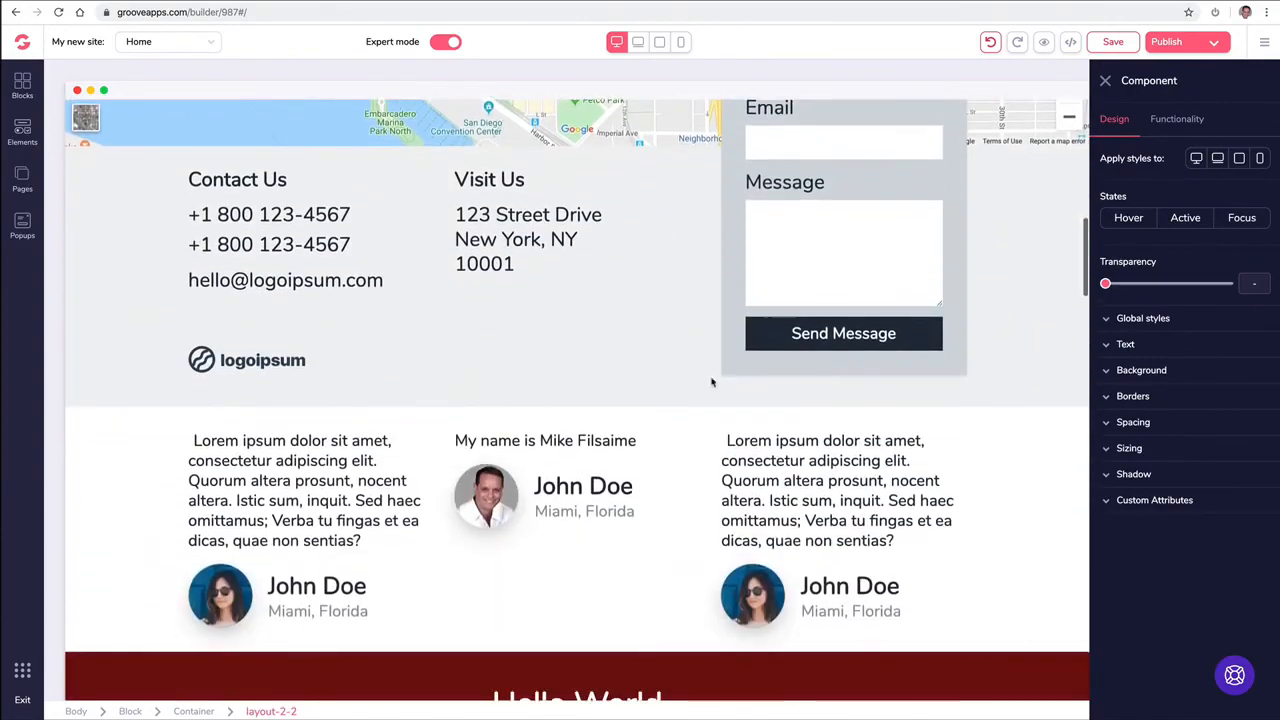
left_click(800, 334)
left_click(806, 334)
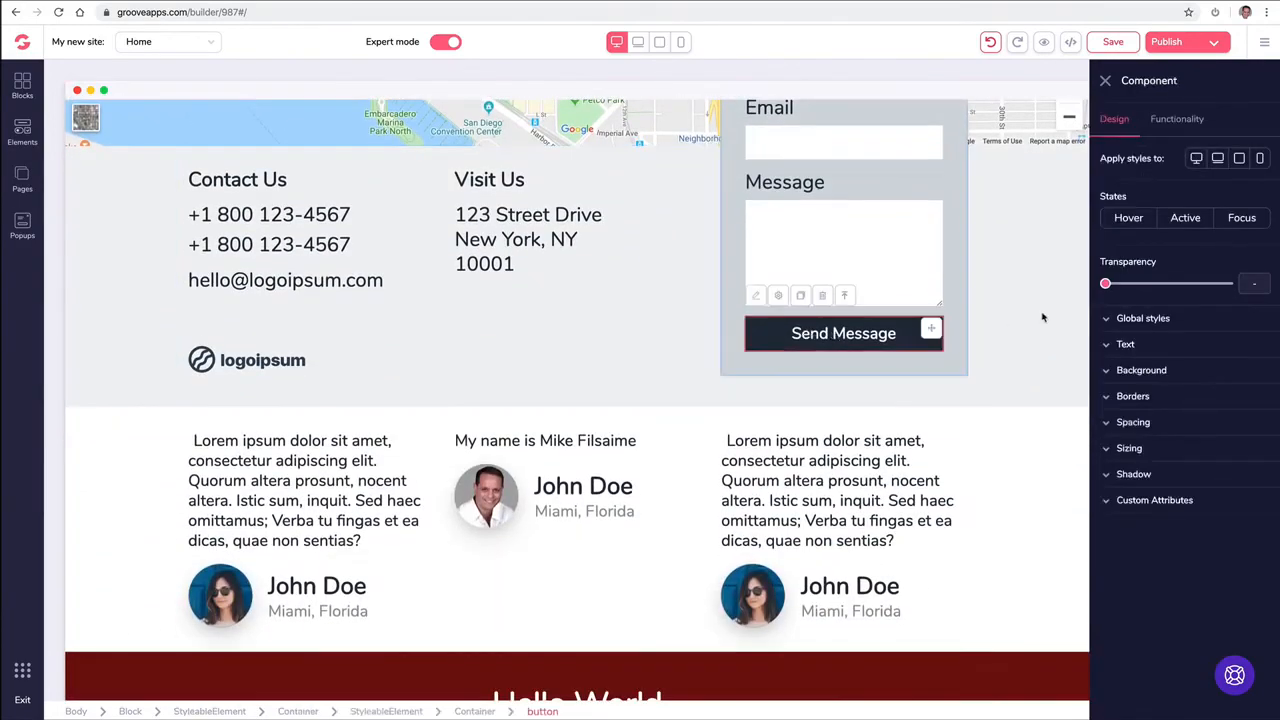
left_click(1120, 318)
left_click(1138, 347)
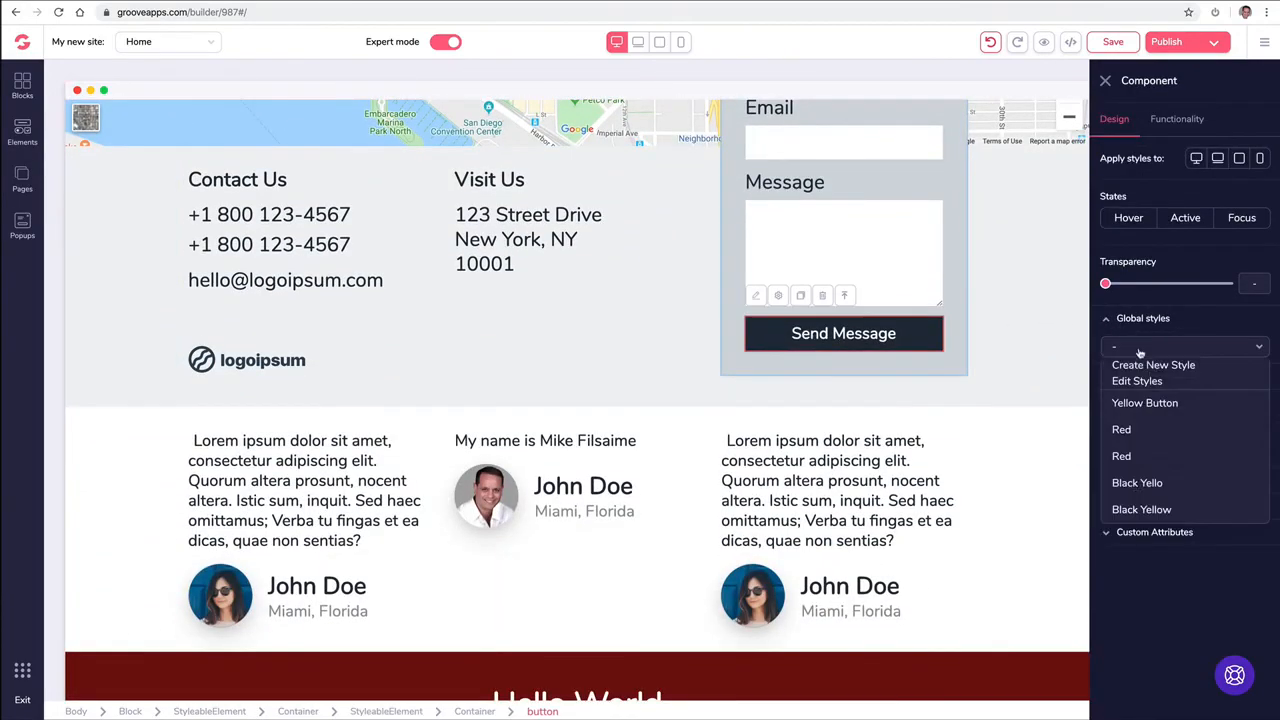
left_click(1135, 510)
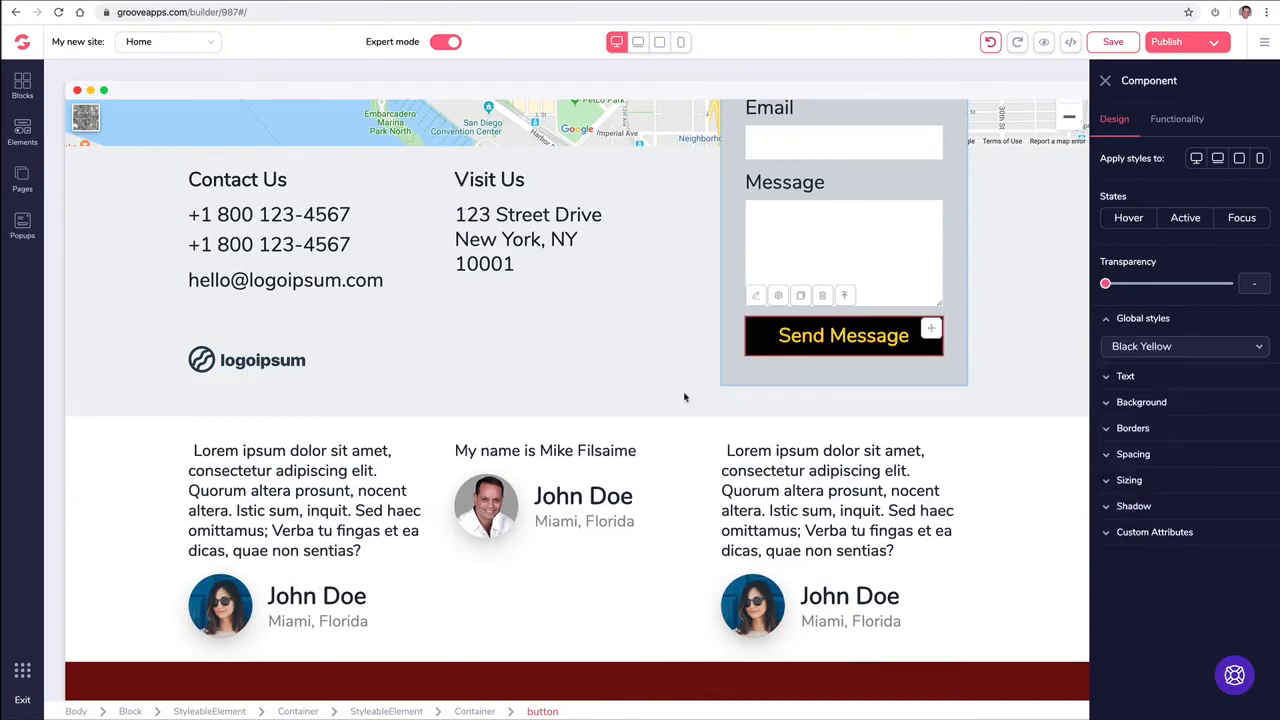
left_click(545, 365)
- Review the restyled buttons and check the page layout in the mobile, tablet, laptop and desktop views
scroll(280, 344, "up", 4)
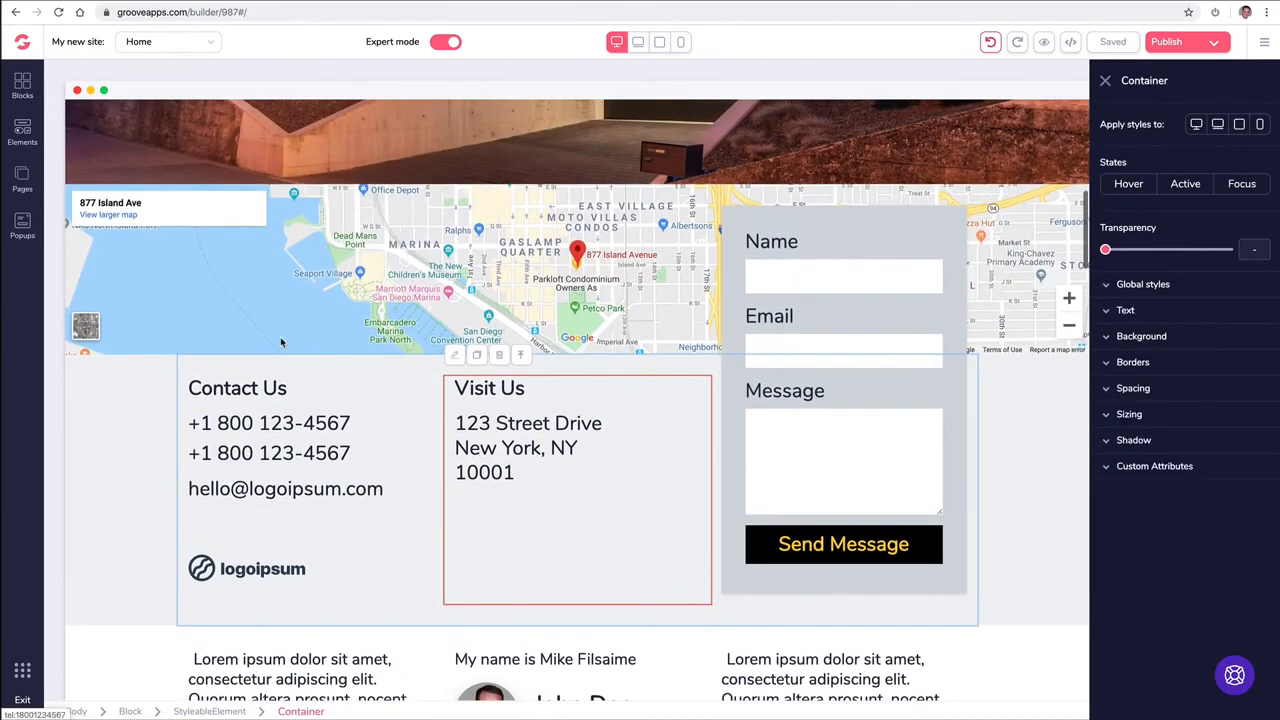
scroll(281, 343, "up", 10)
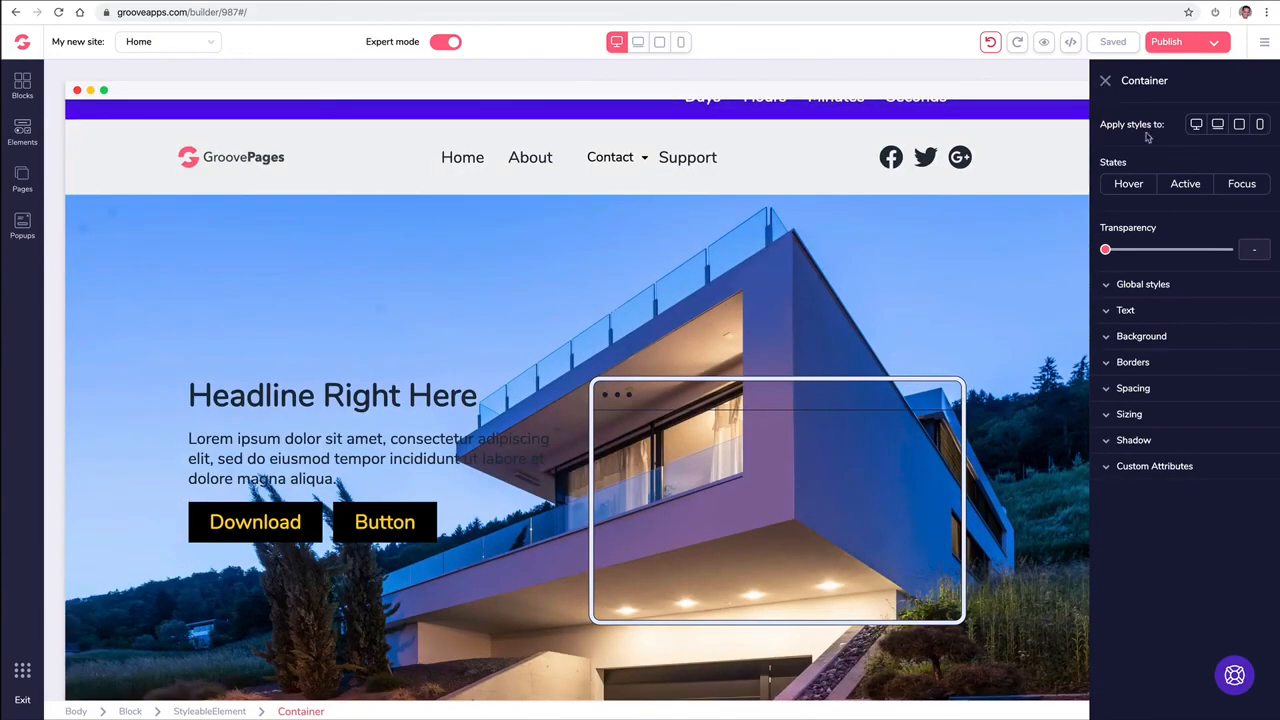
scroll(1004, 192, "down", 2)
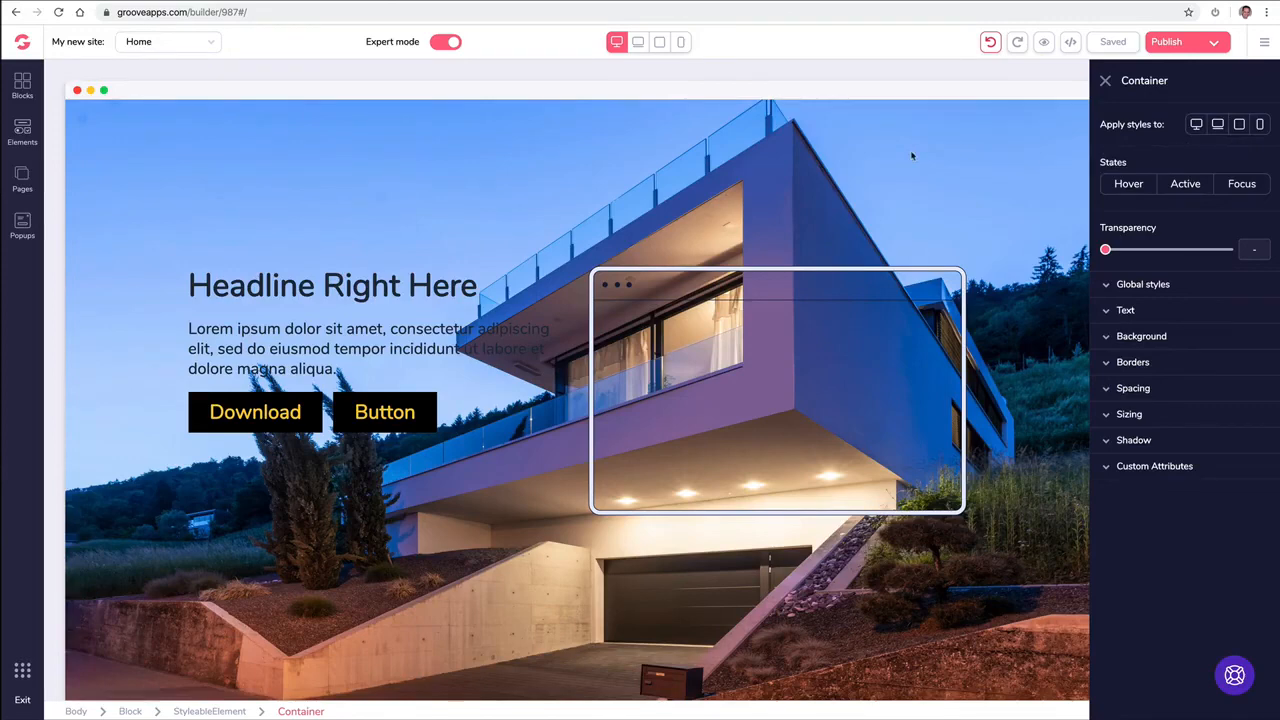
left_click(680, 43)
scroll(700, 100, "down", 15)
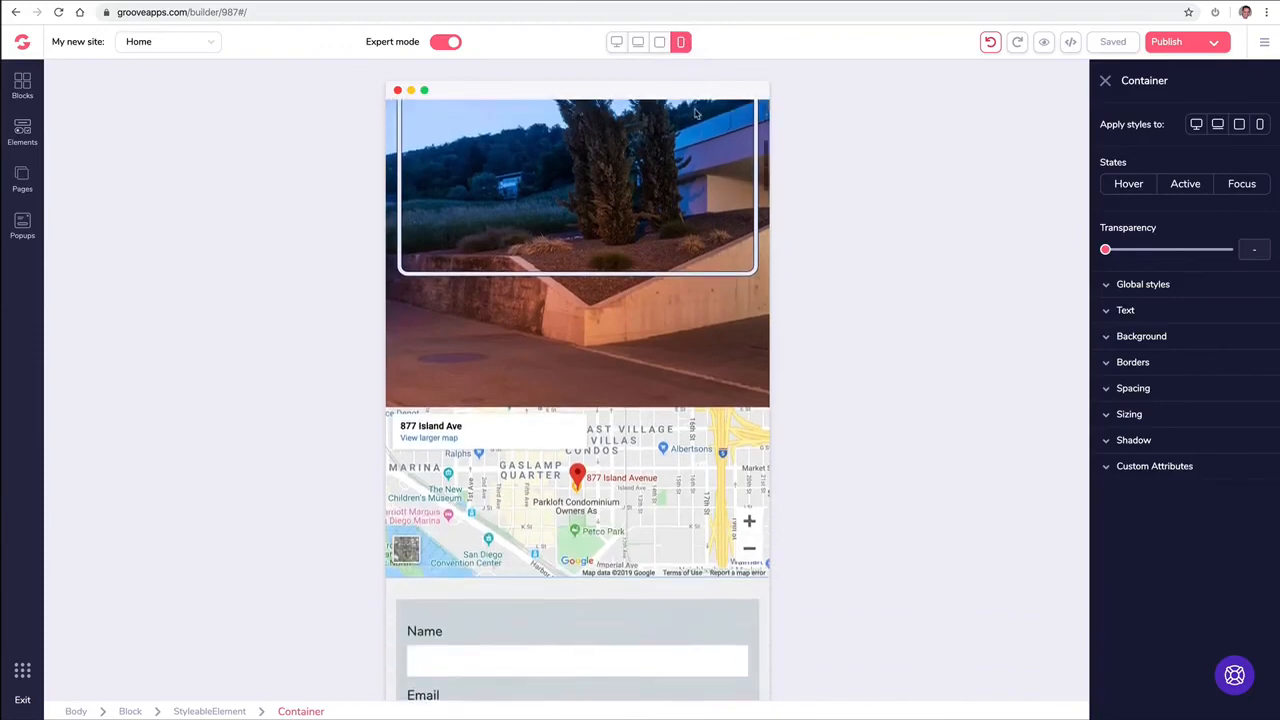
scroll(695, 110, "down", 5)
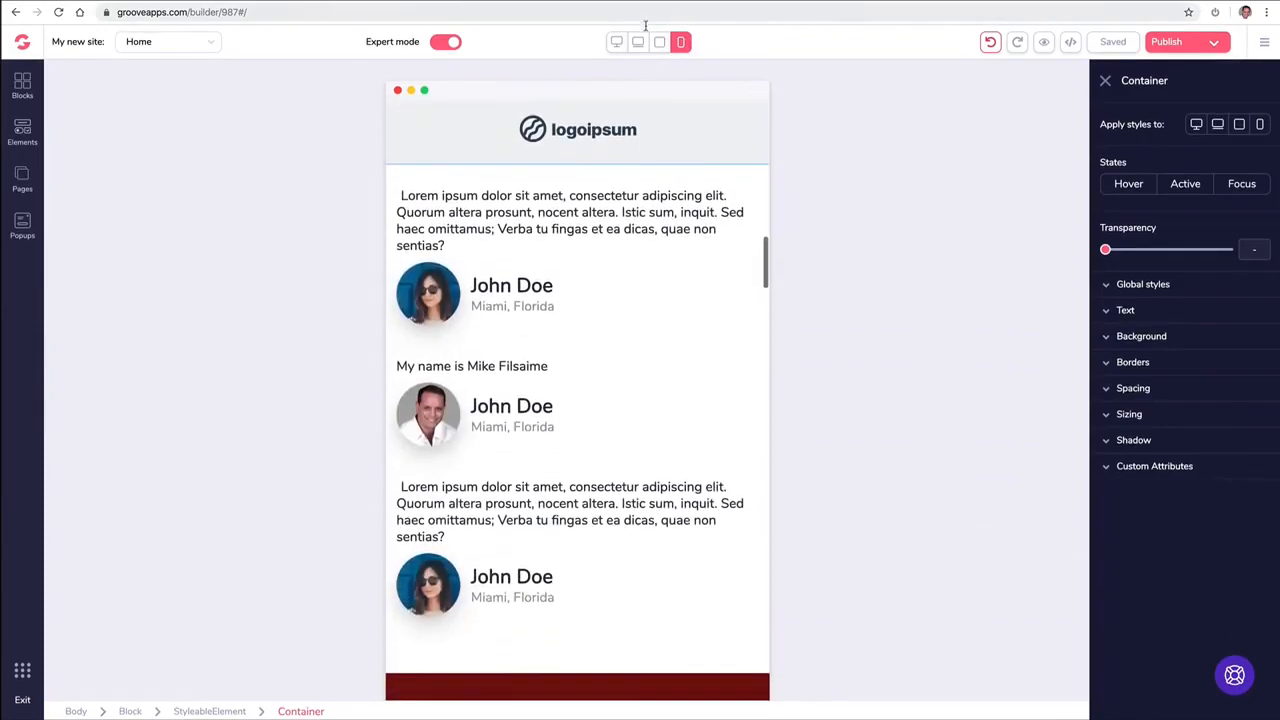
left_click(659, 43)
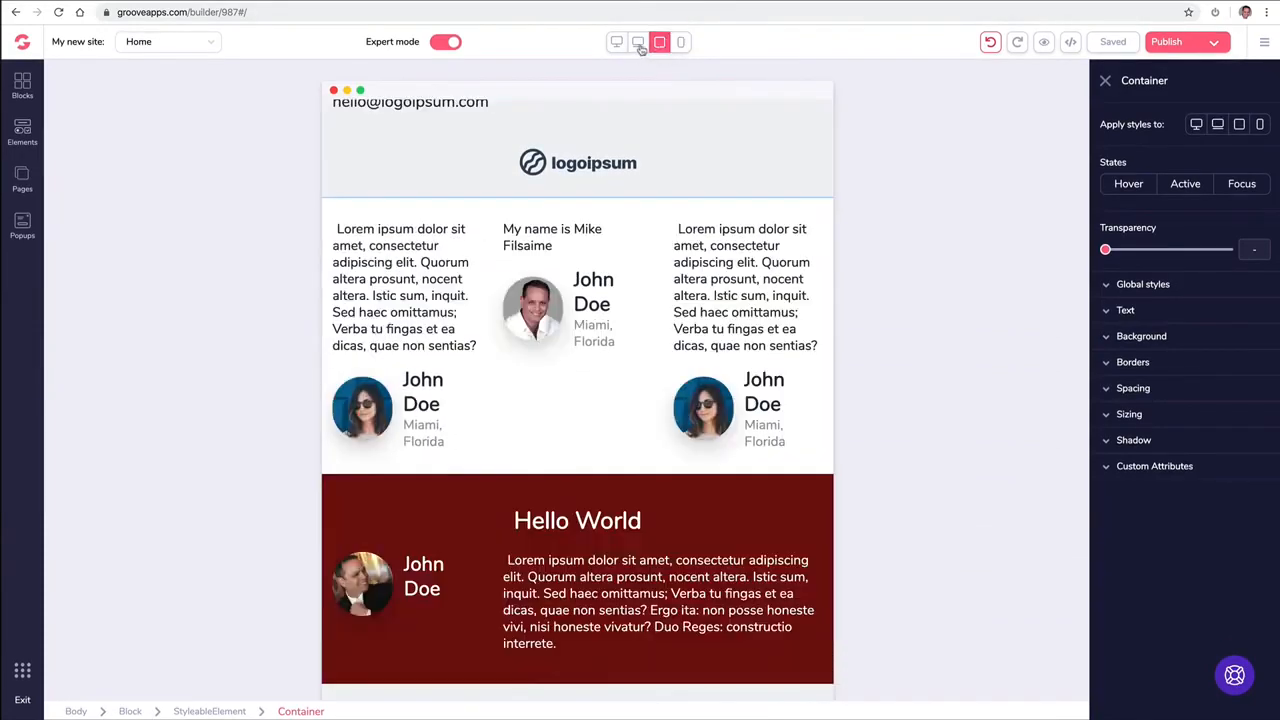
left_click(638, 44)
left_click(617, 43)
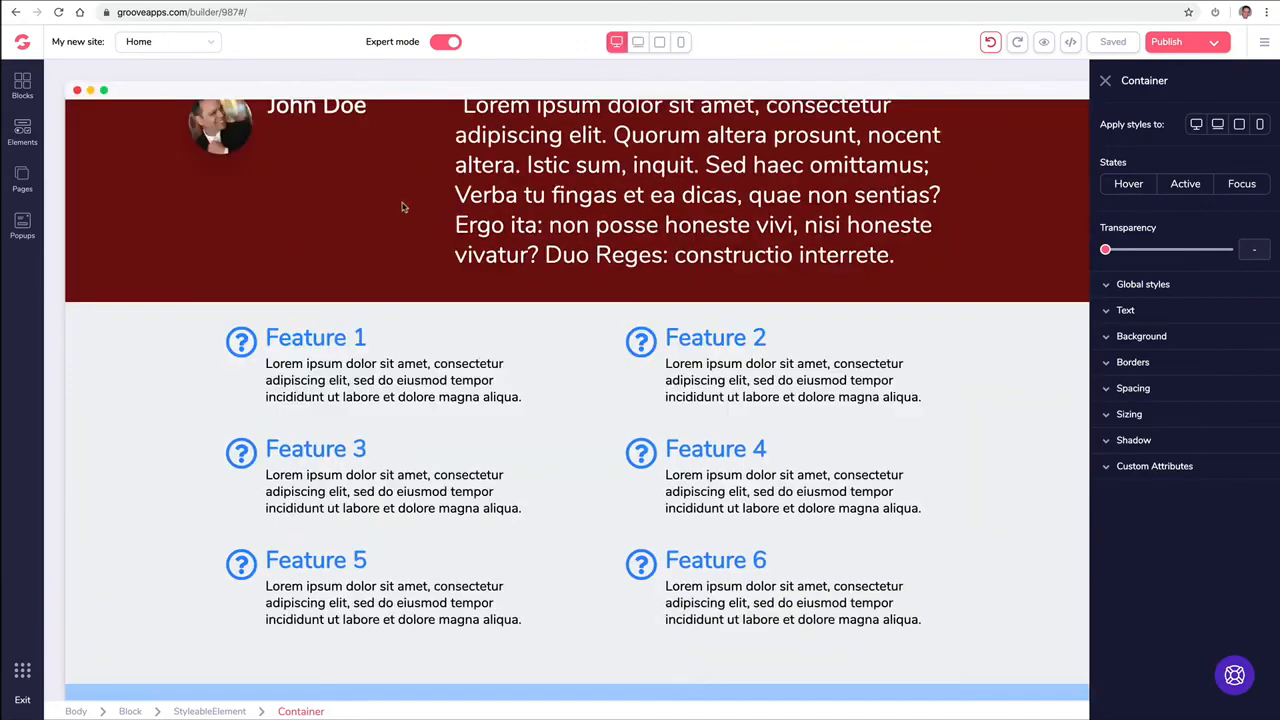
- Close the container's settings and return to the hero section to view its finished buttons
left_click(1103, 81)
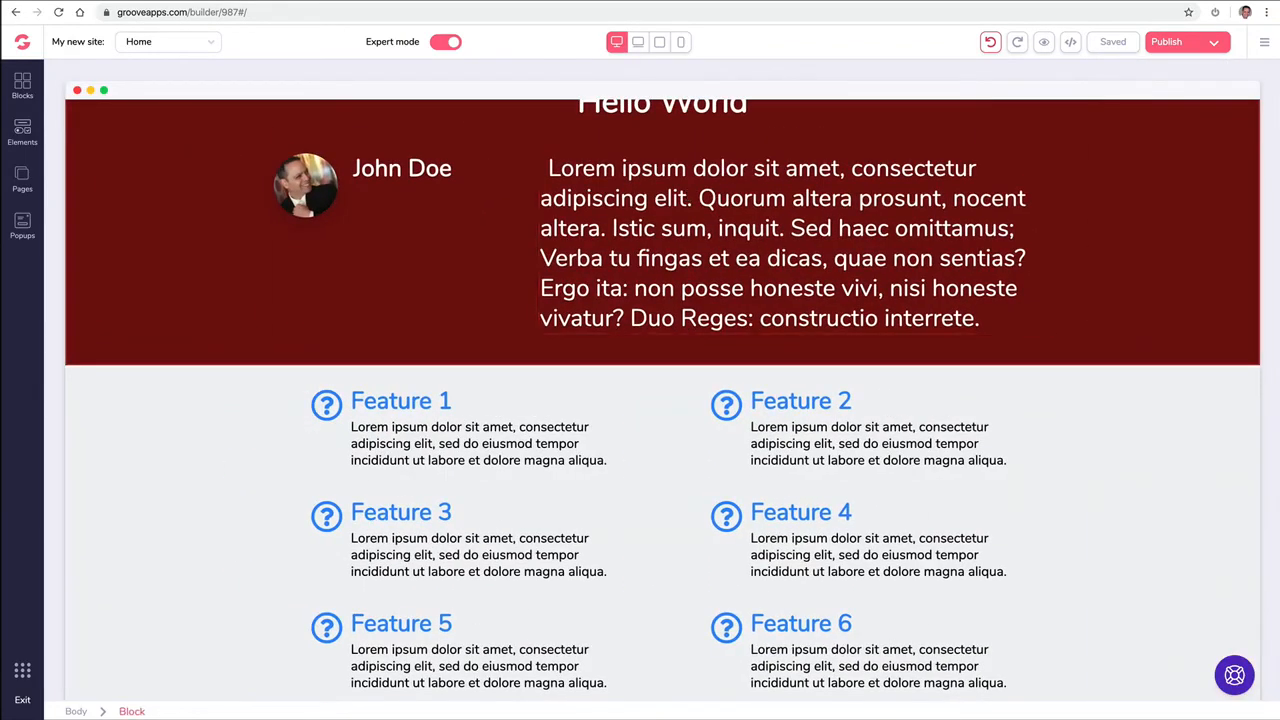
scroll(209, 331, "up", 3)
scroll(212, 332, "up", 15)
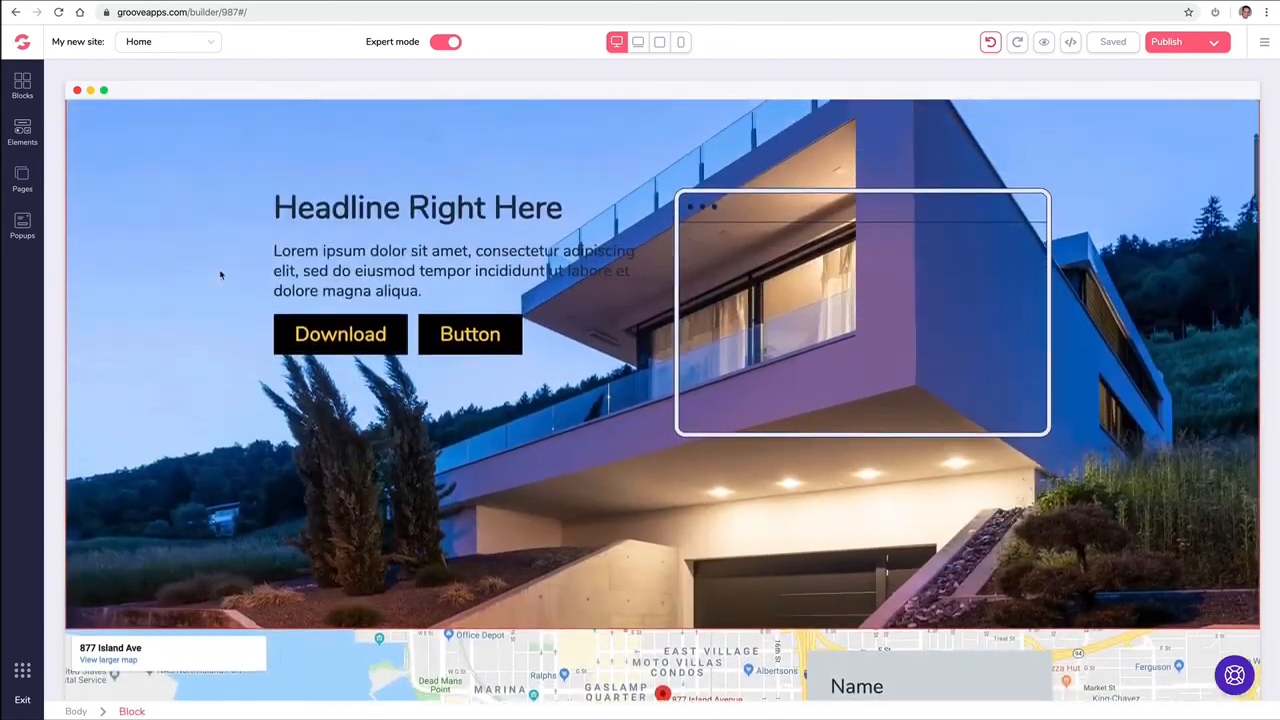
scroll(200, 275, "up", 2)
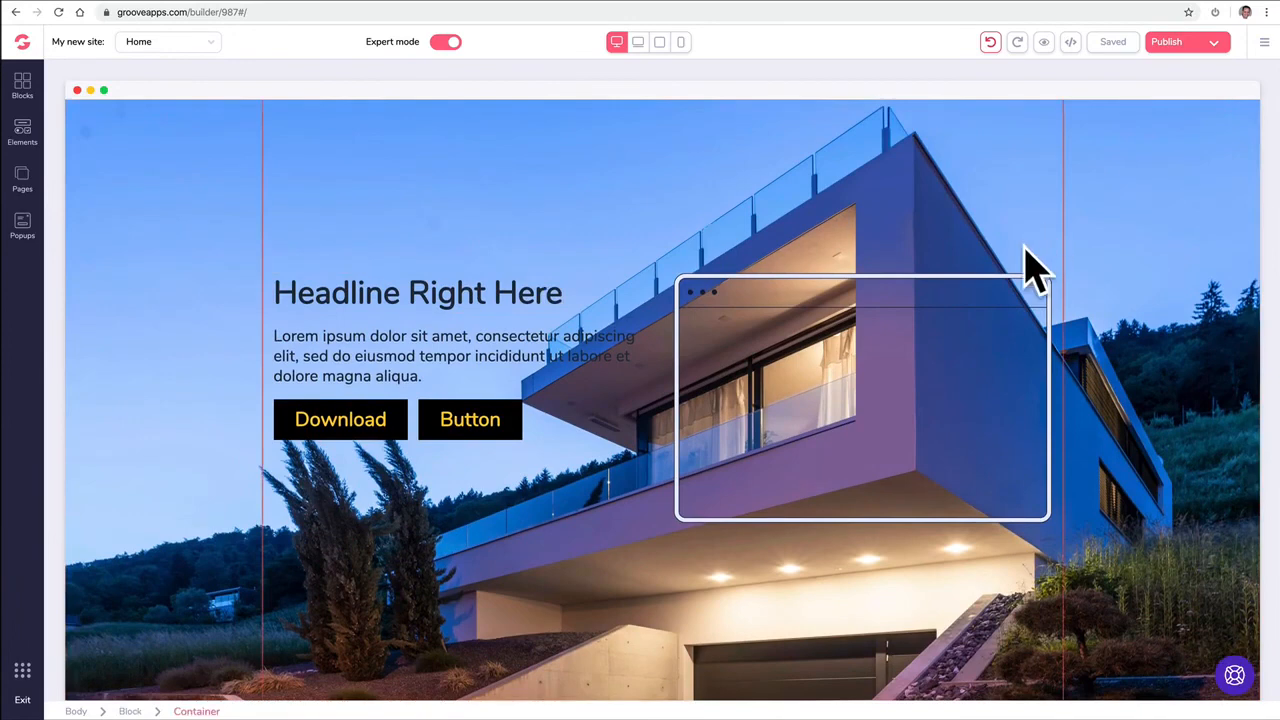